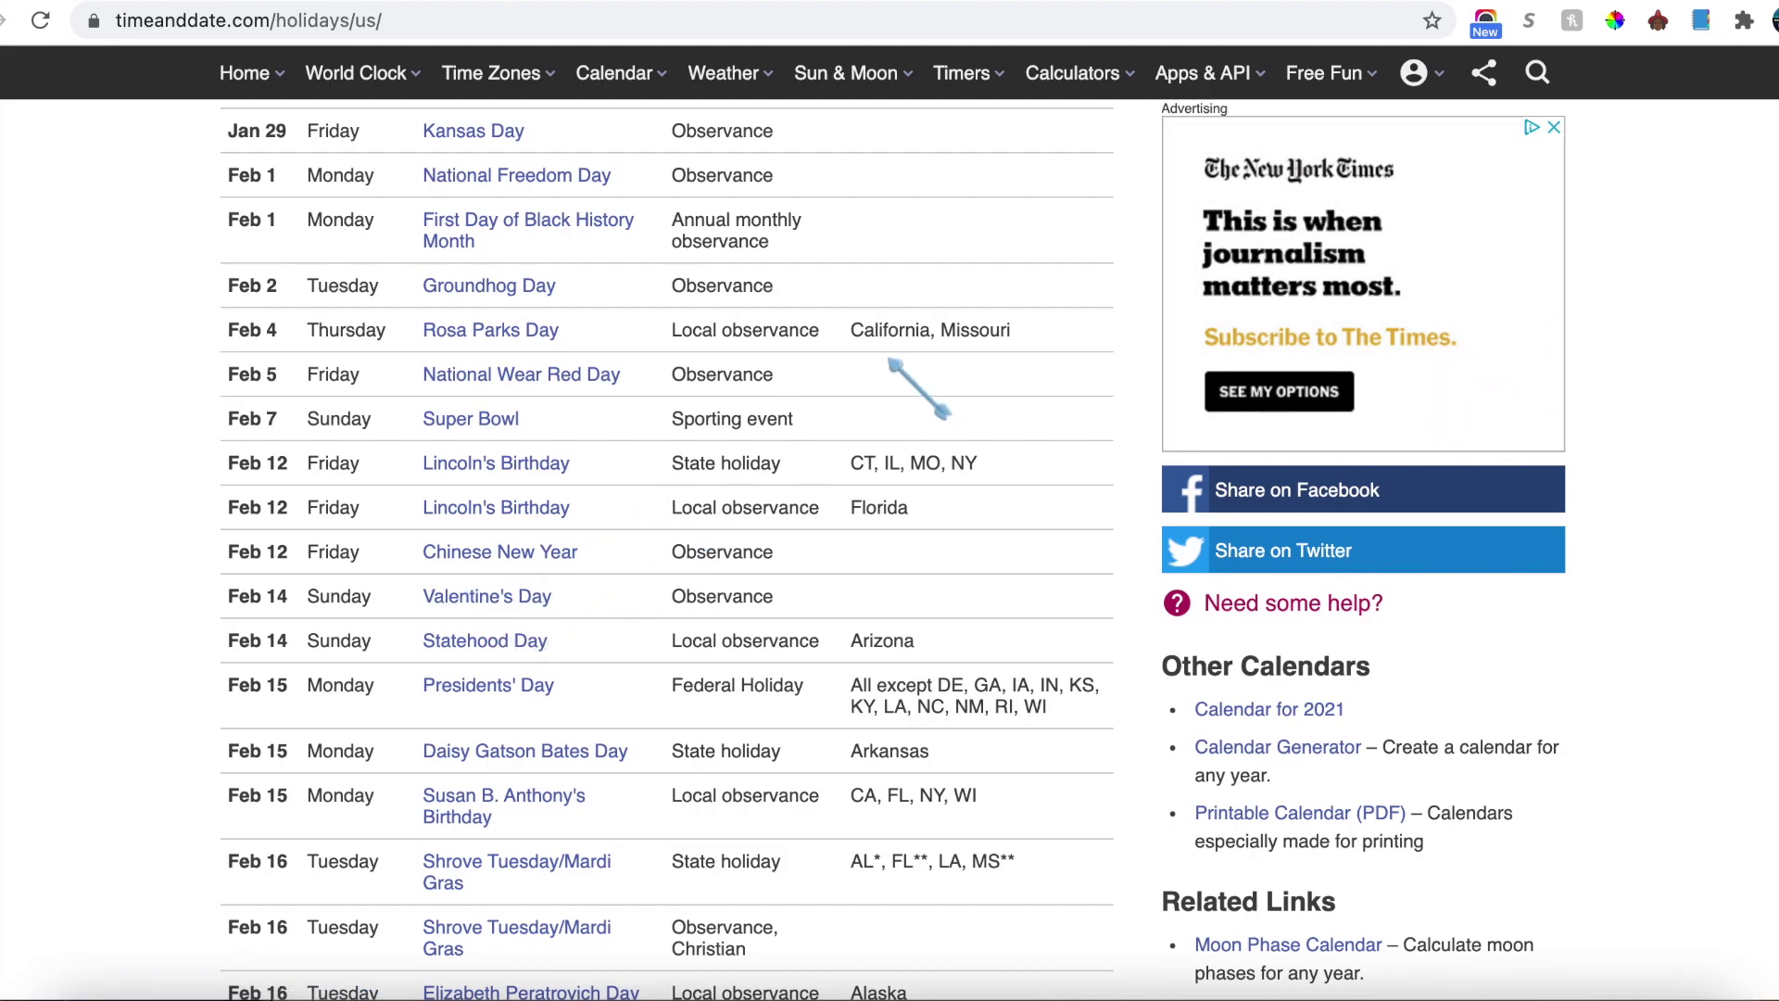
# Step: Switch to Creative Fabrica and search its library for "valentines day coloring book"
pyautogui.click(1340, 1)
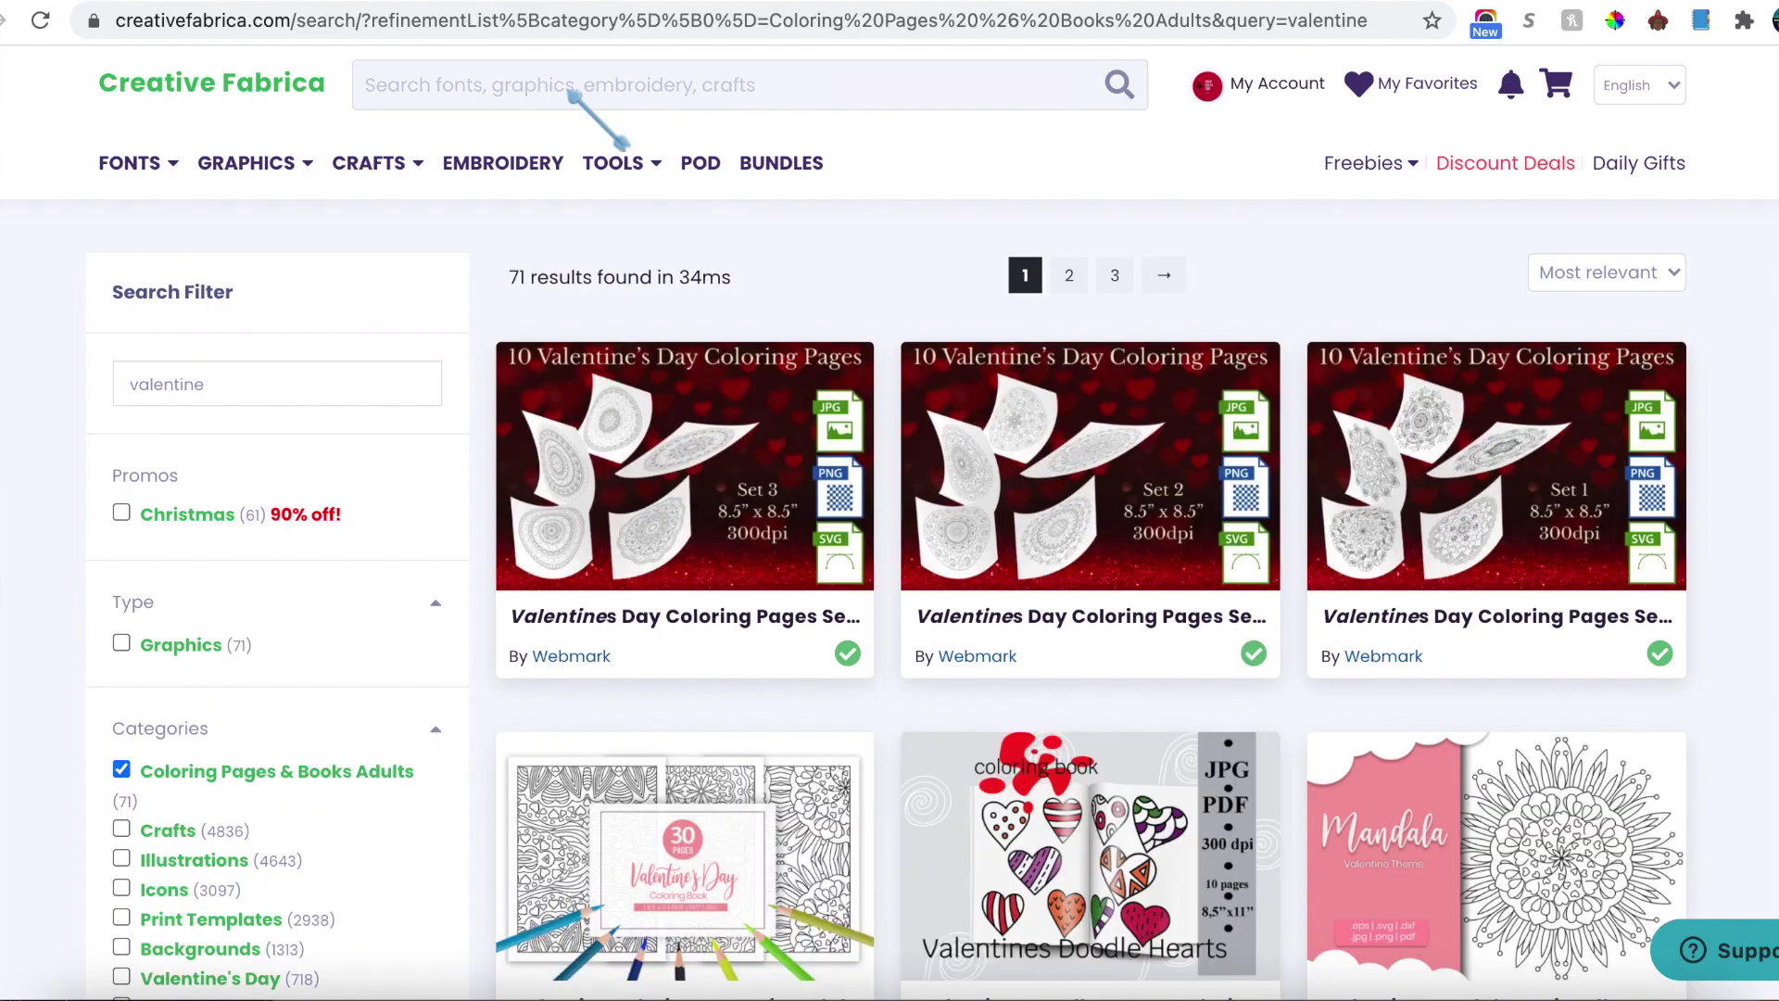
pyautogui.click(580, 93)
pyautogui.write('valenti')
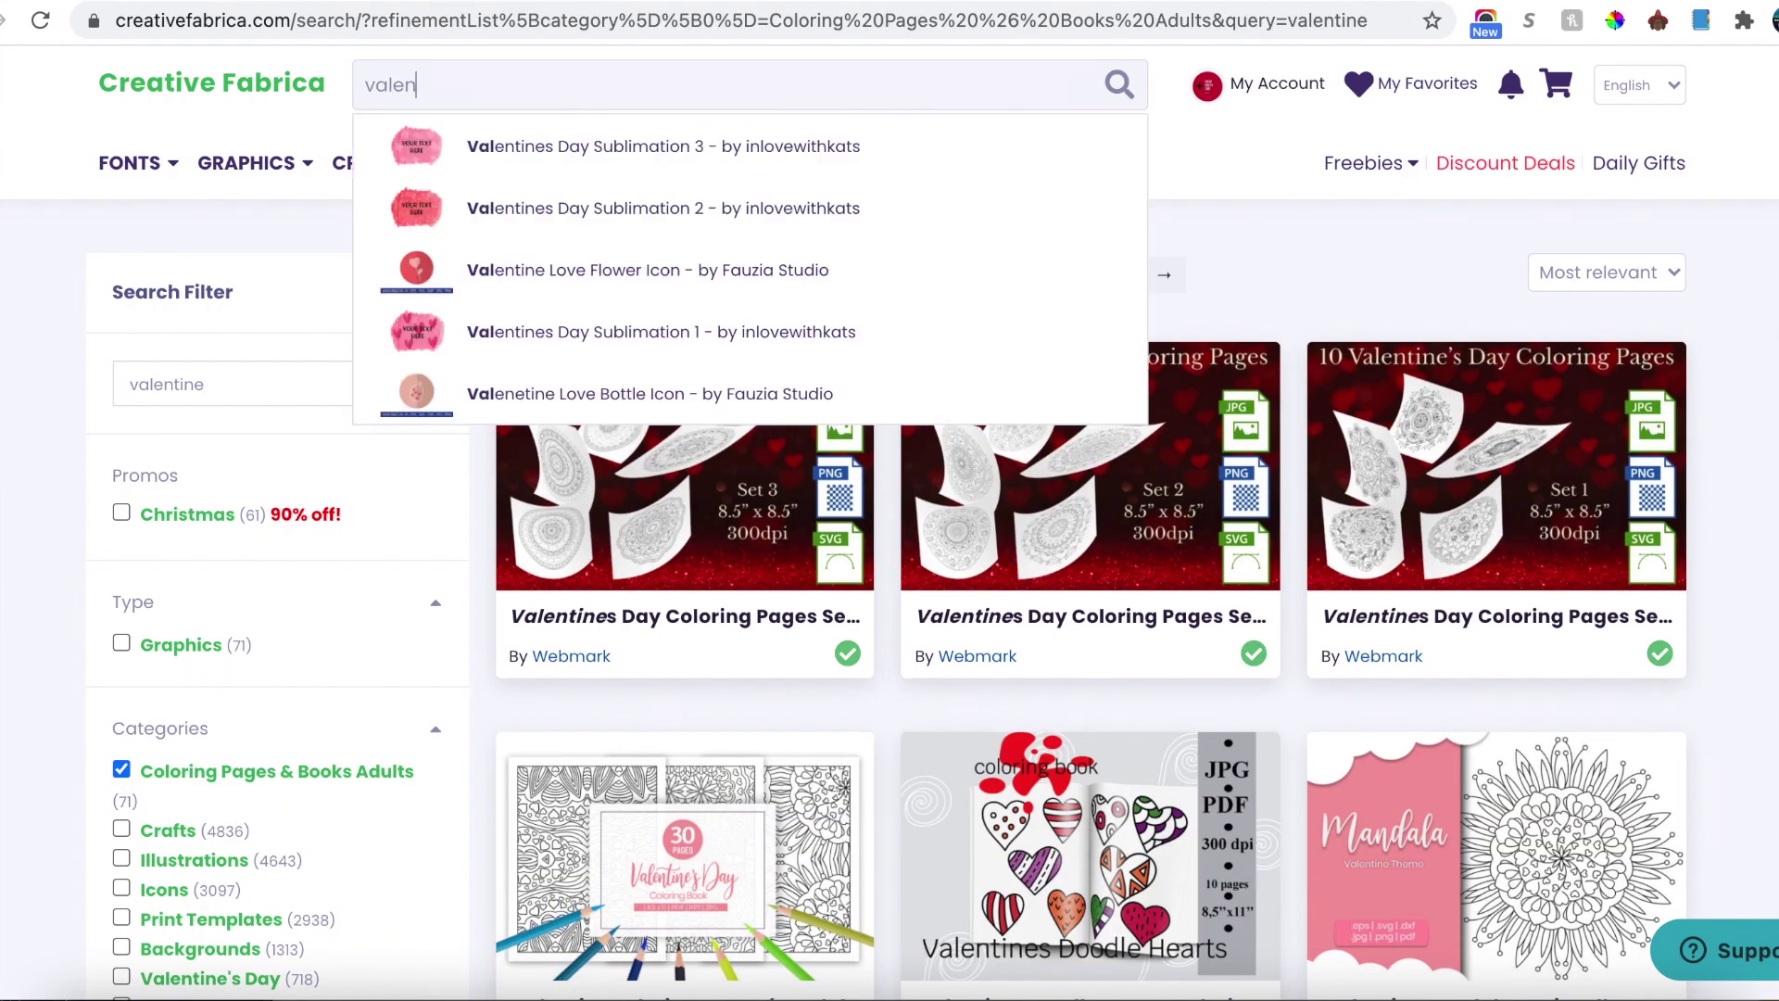
pyautogui.write('nes day ')
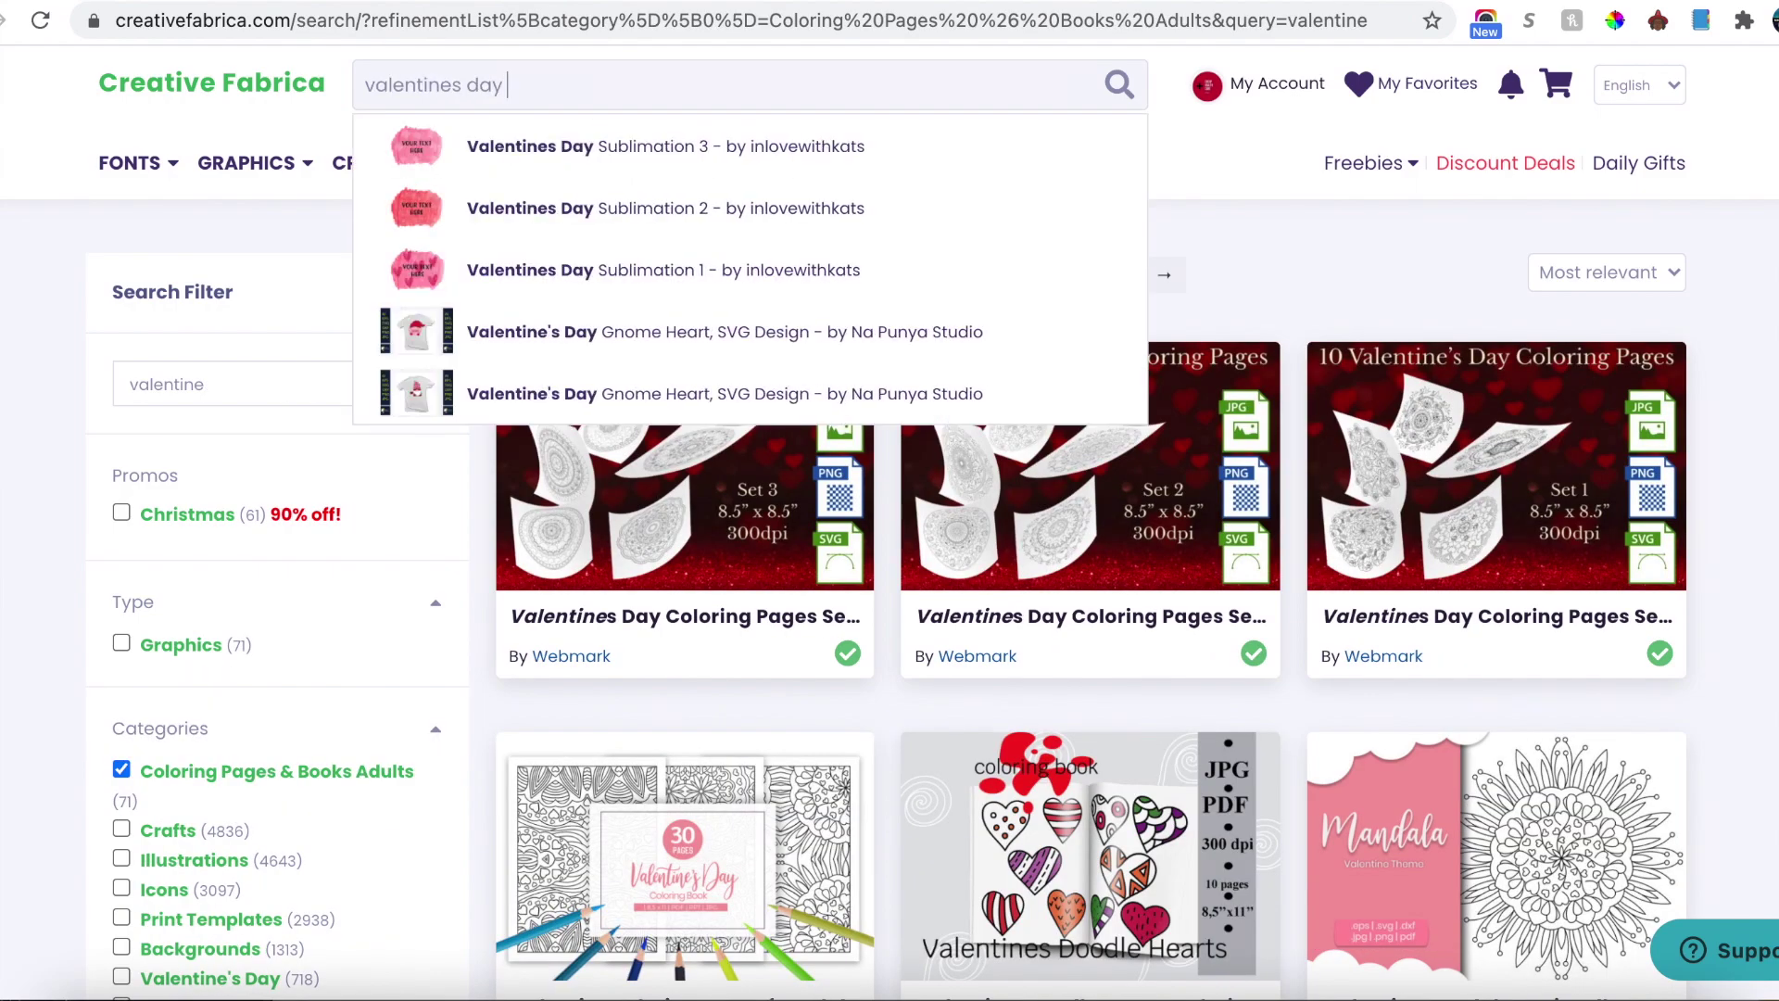
pyautogui.write('coloring ')
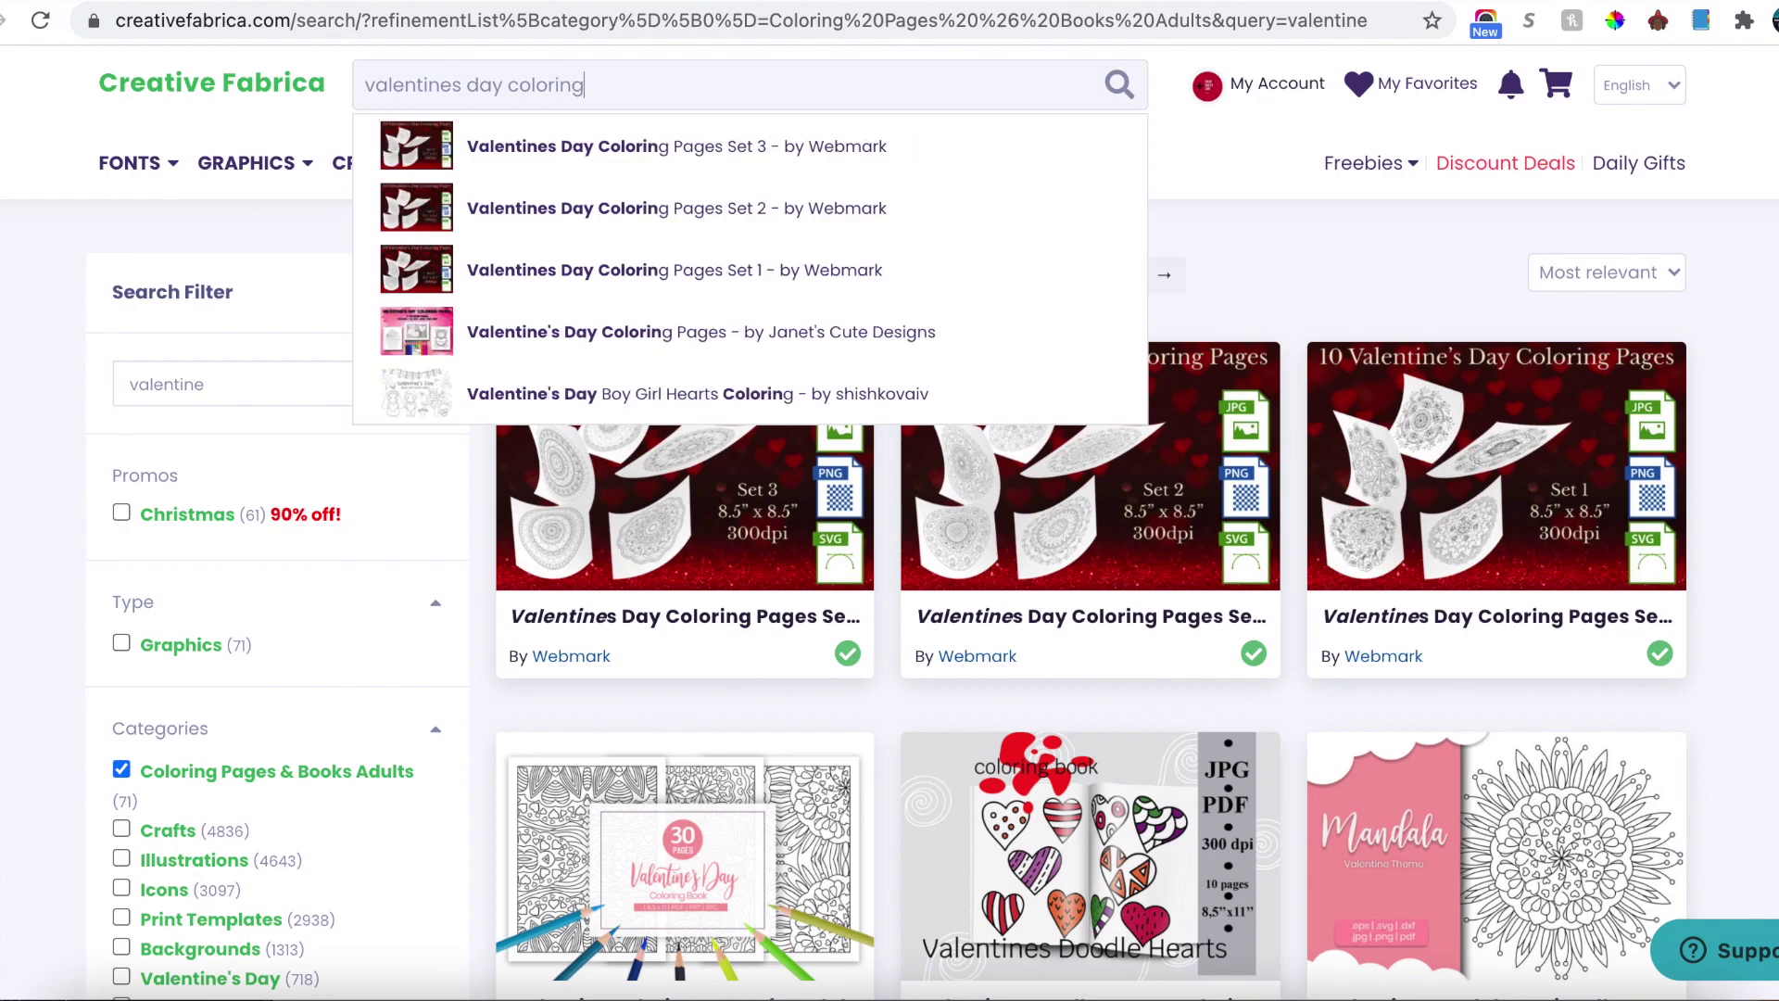
pyautogui.write('book')
pyautogui.press('Return')
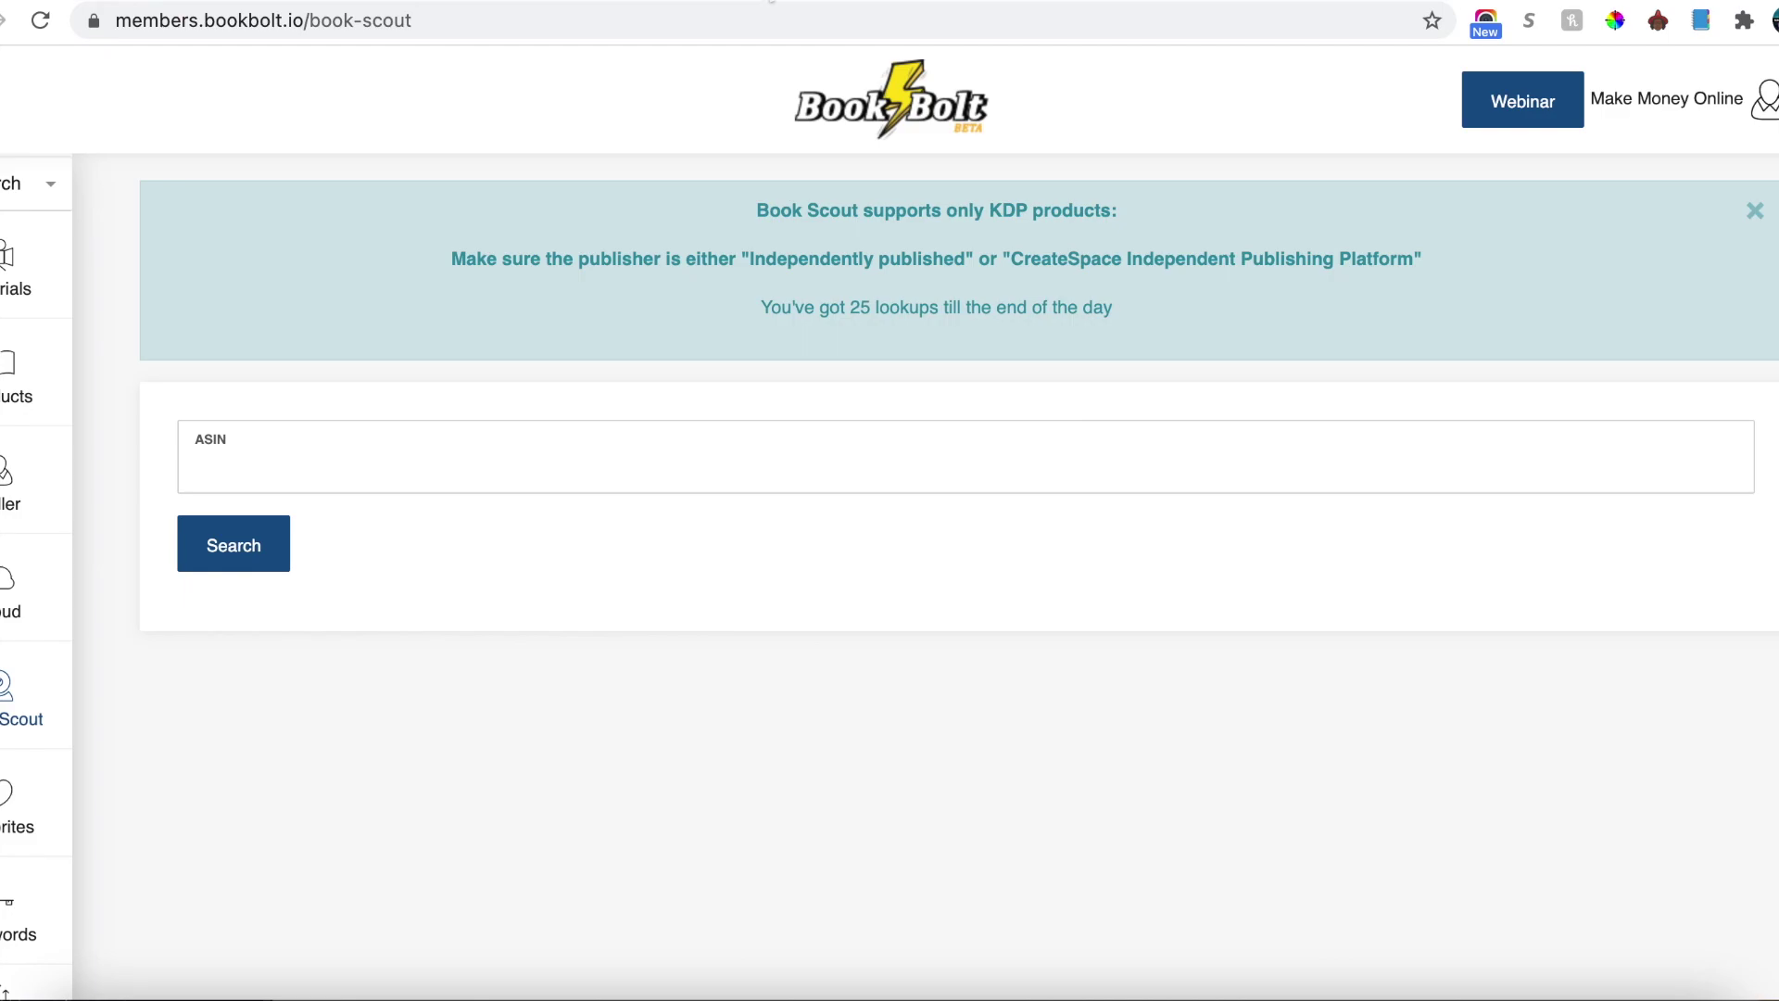
# Step: In Book Bolt, open the keyword finder, search for "valentines day coloring book" and review the keyword results
pyautogui.click(15, 935)
pyautogui.click(357, 315)
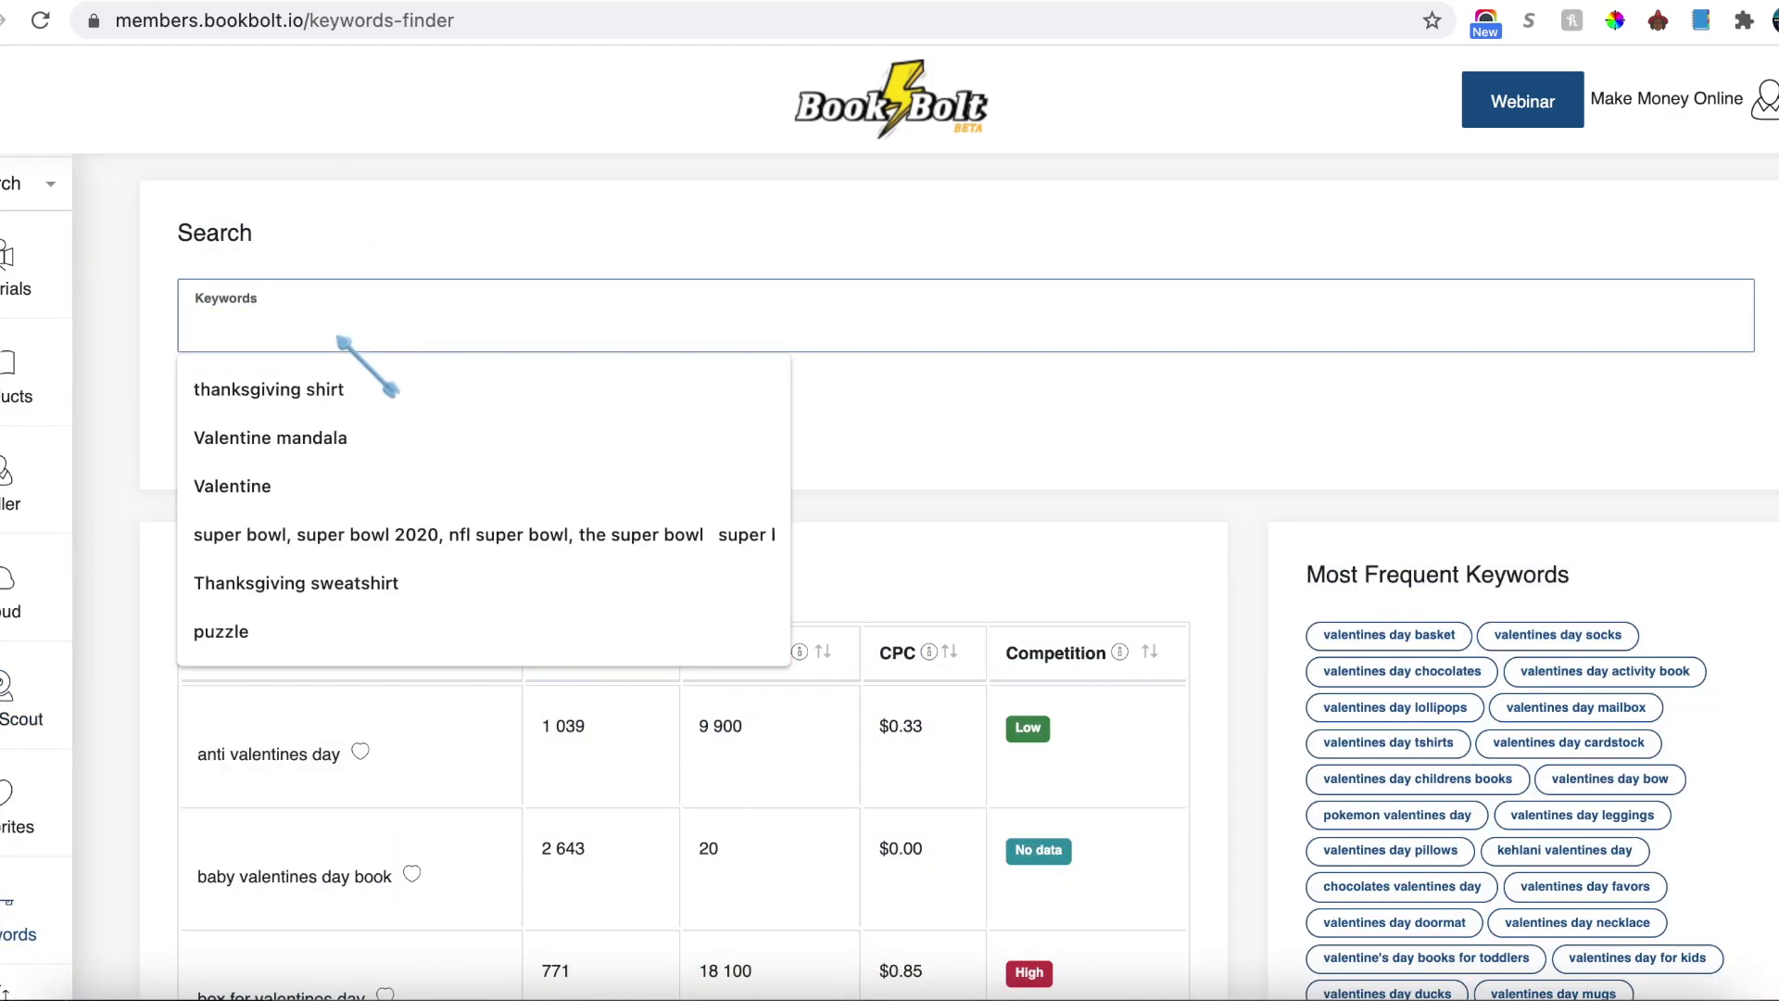
pyautogui.write('valentine')
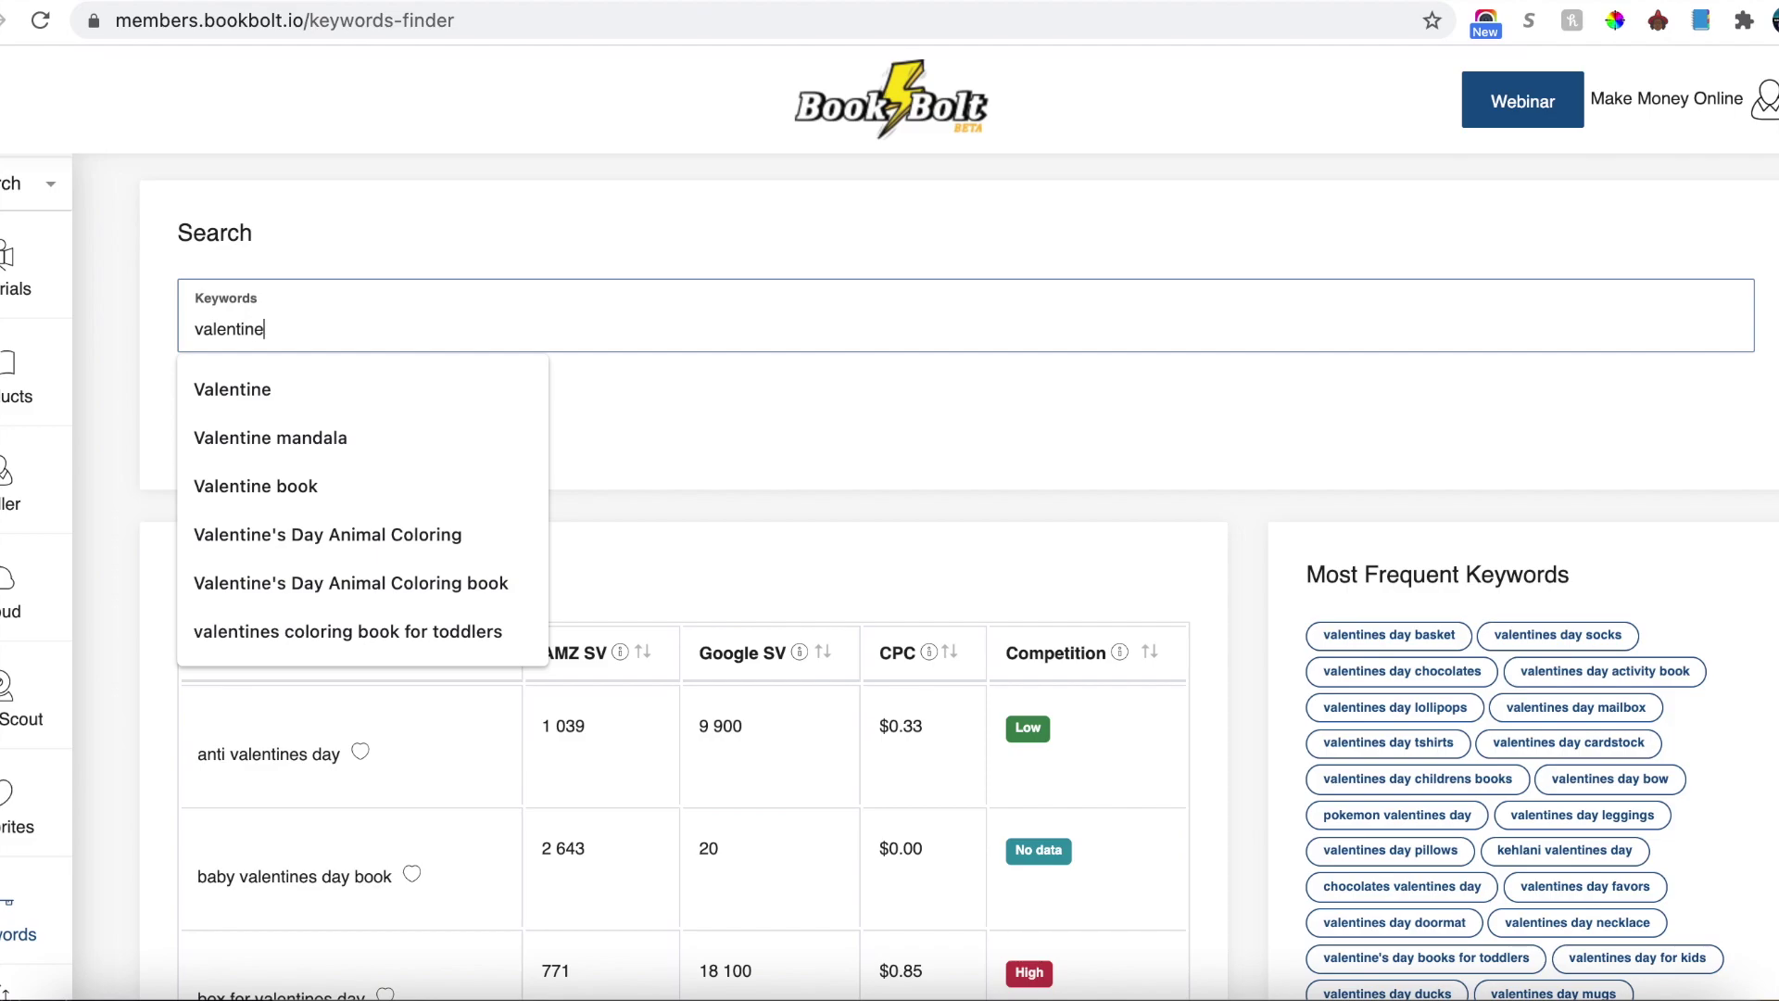
pyautogui.write('s day ')
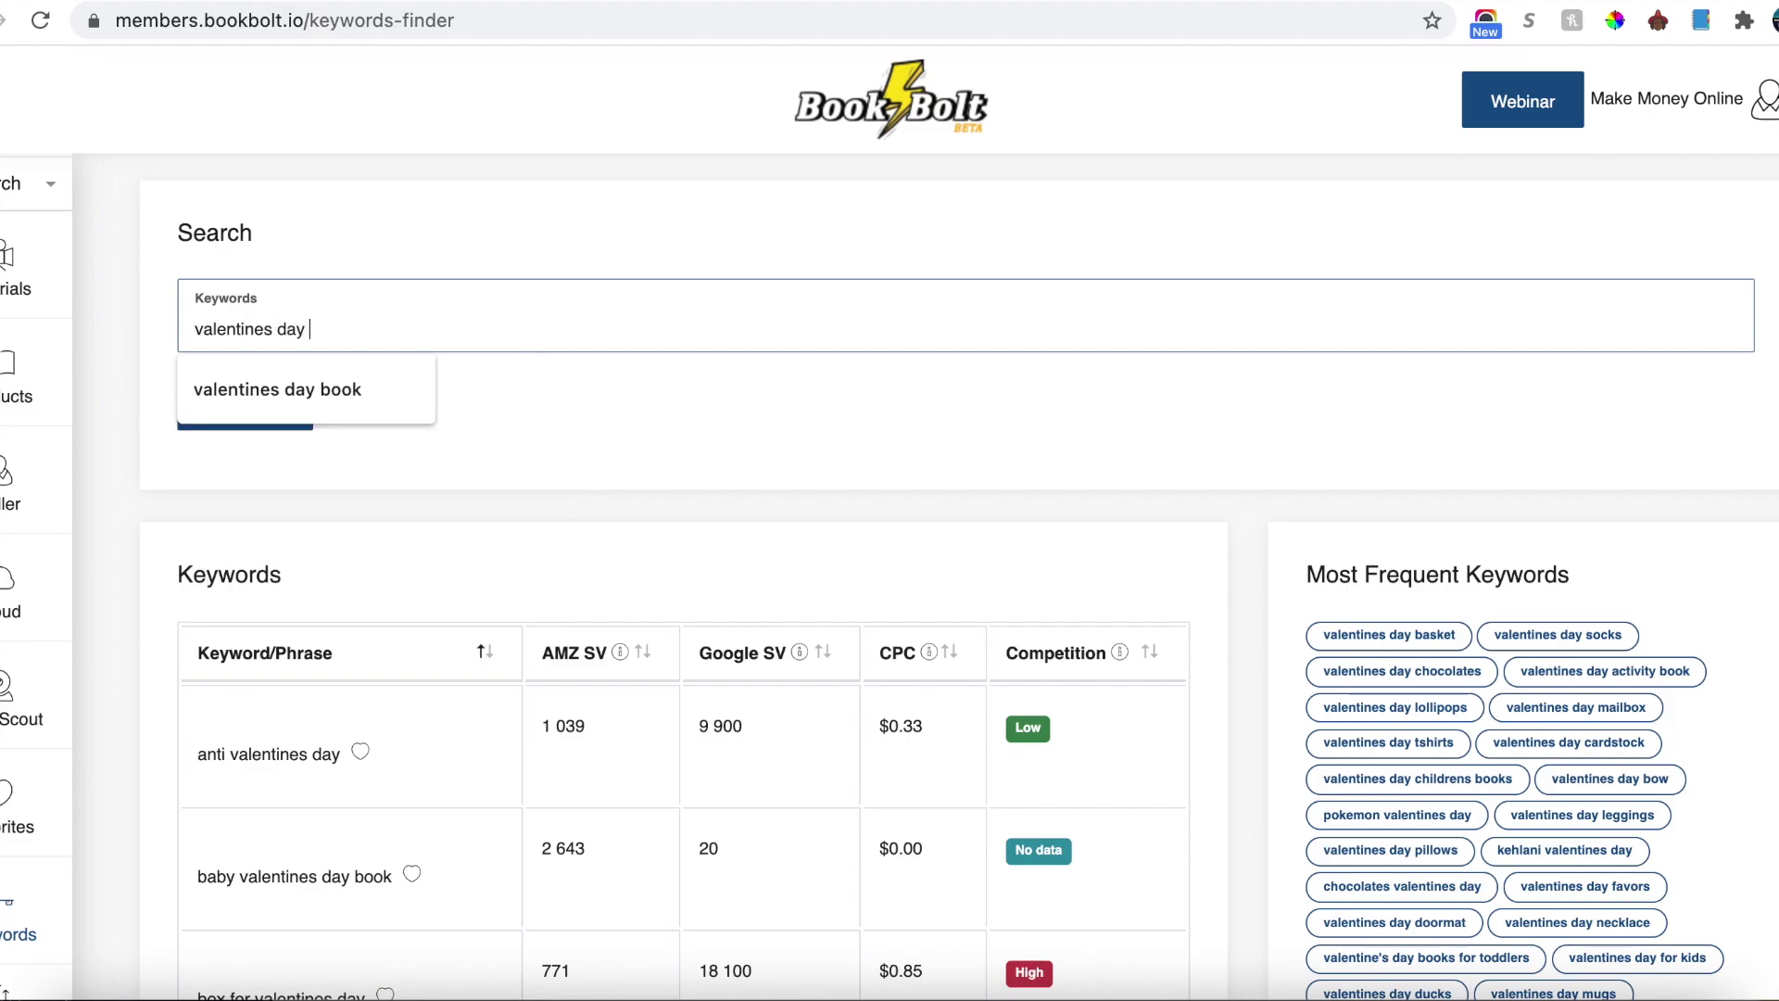
pyautogui.write('coloring book')
pyautogui.click(283, 400)
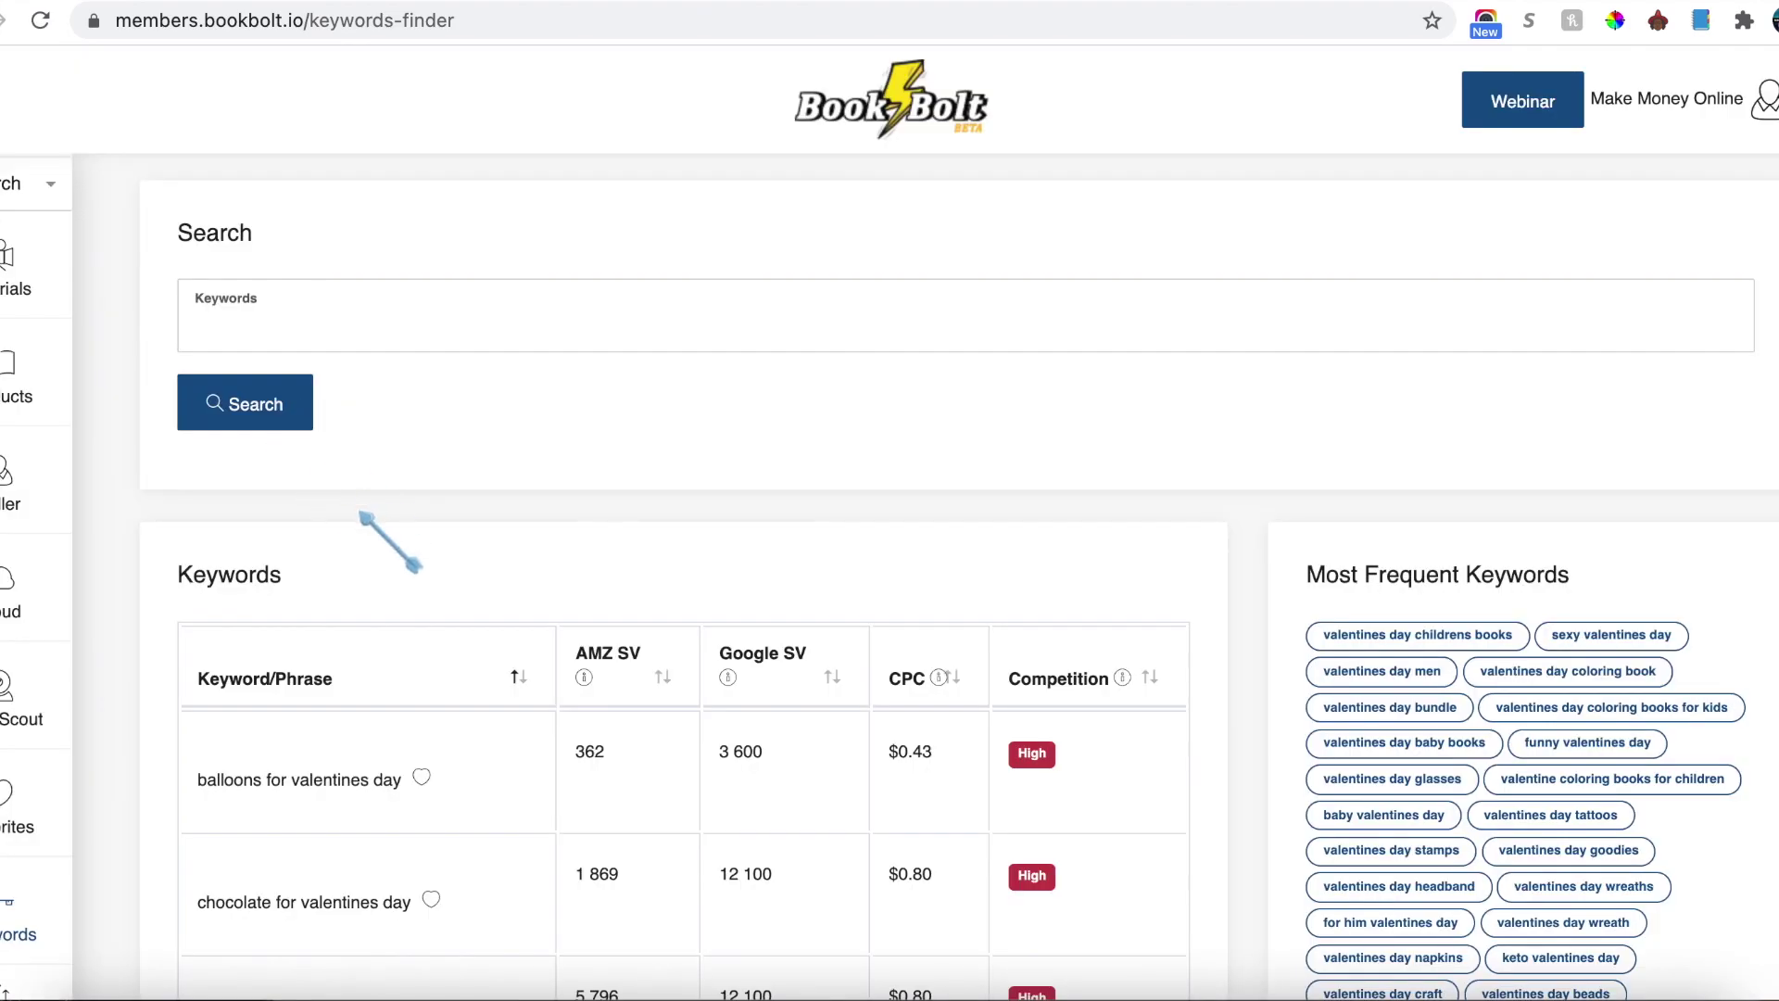
pyautogui.scroll(-15, 362, 515)
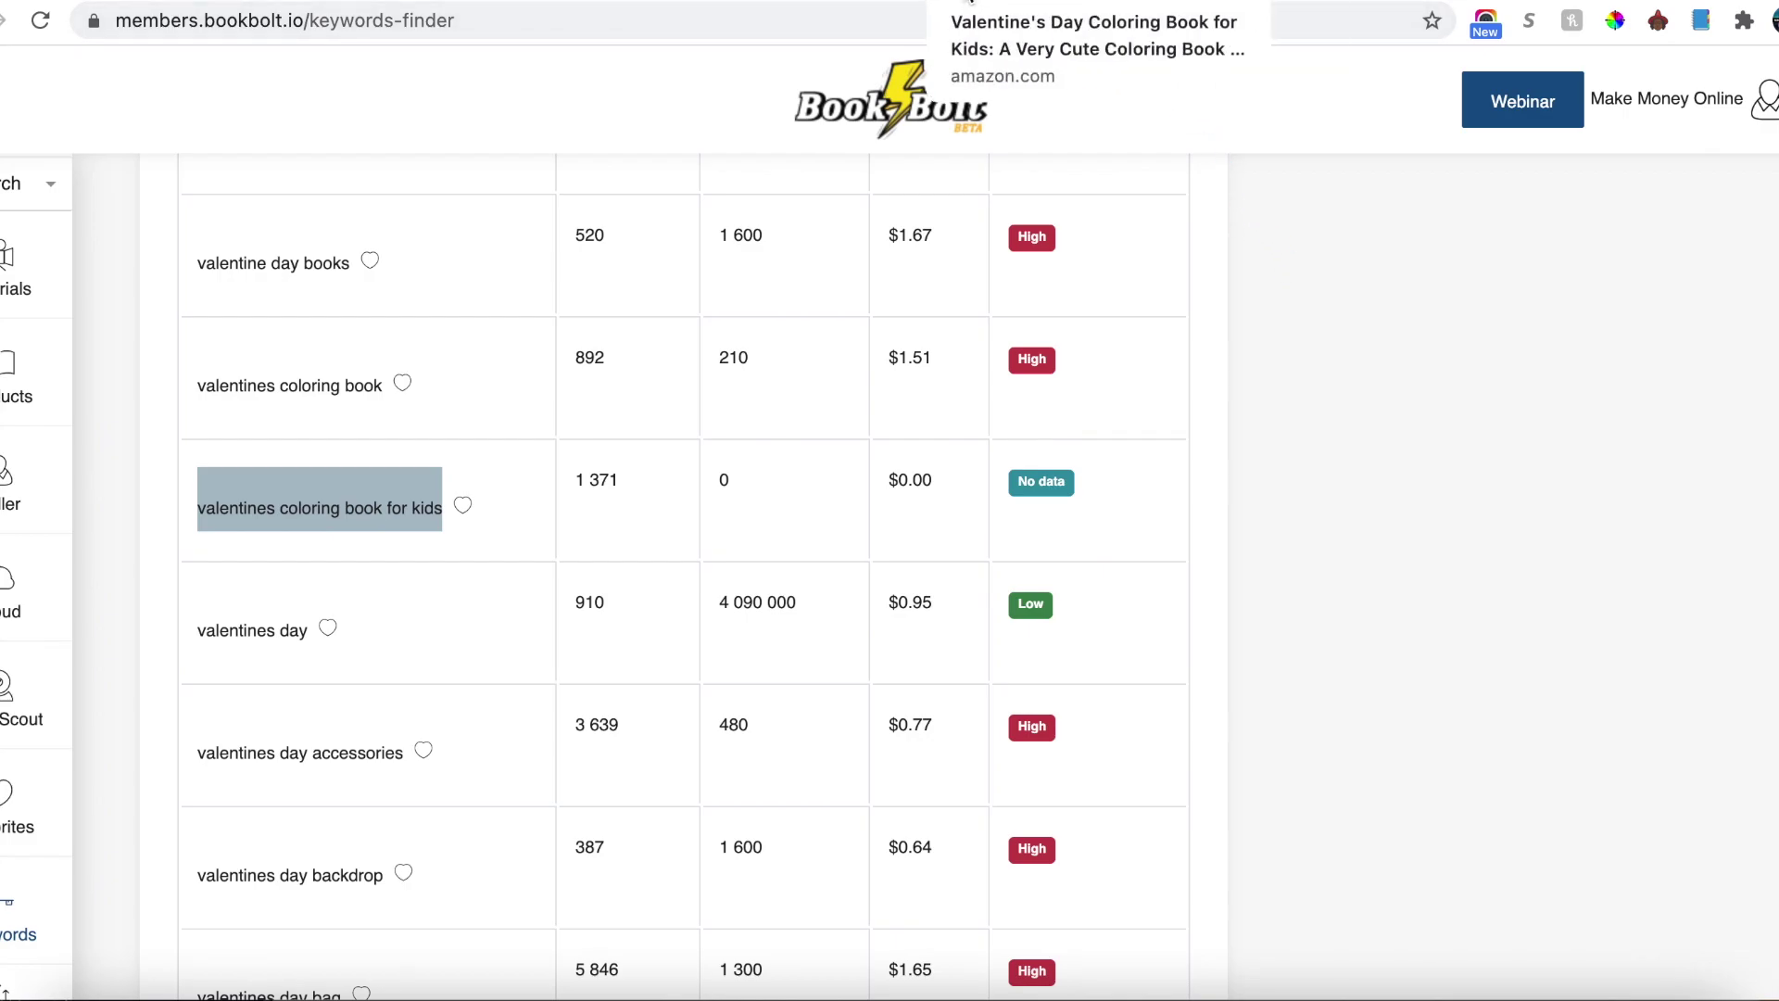
# Step: Switch to Amazon, search for "Valentine's Day Animal Coloring Book" and look through the competing books
pyautogui.click(970, 2)
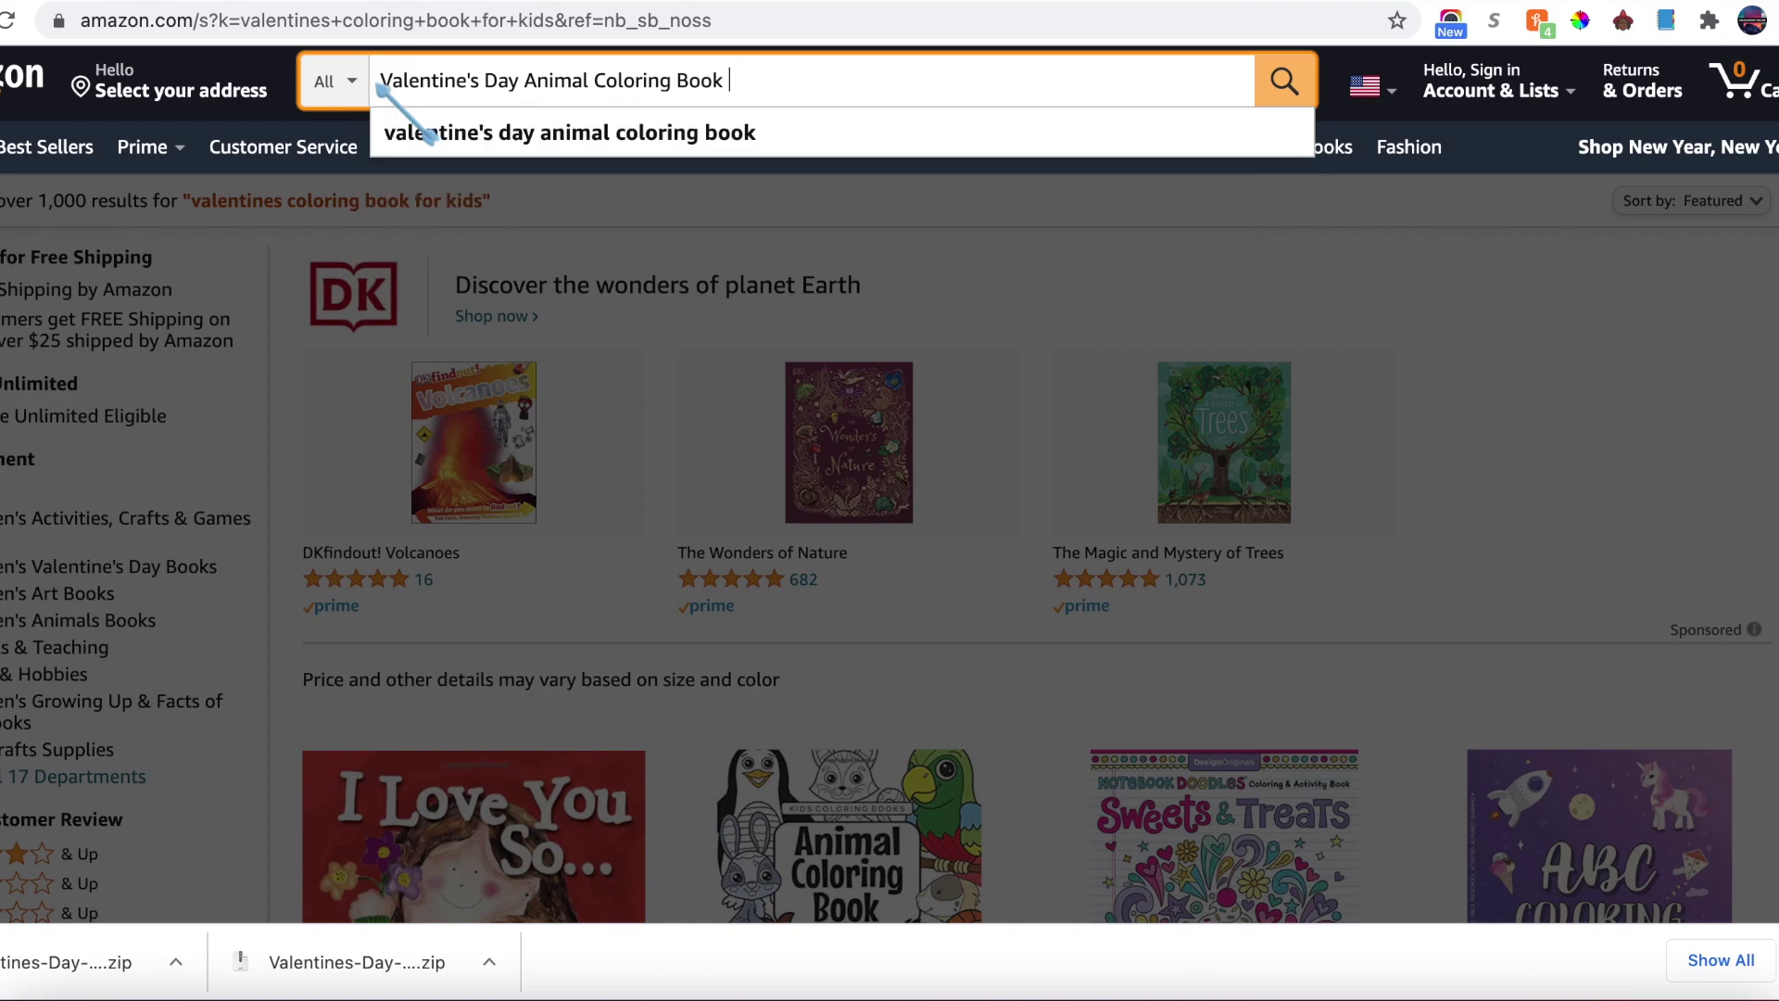
pyautogui.press('Return')
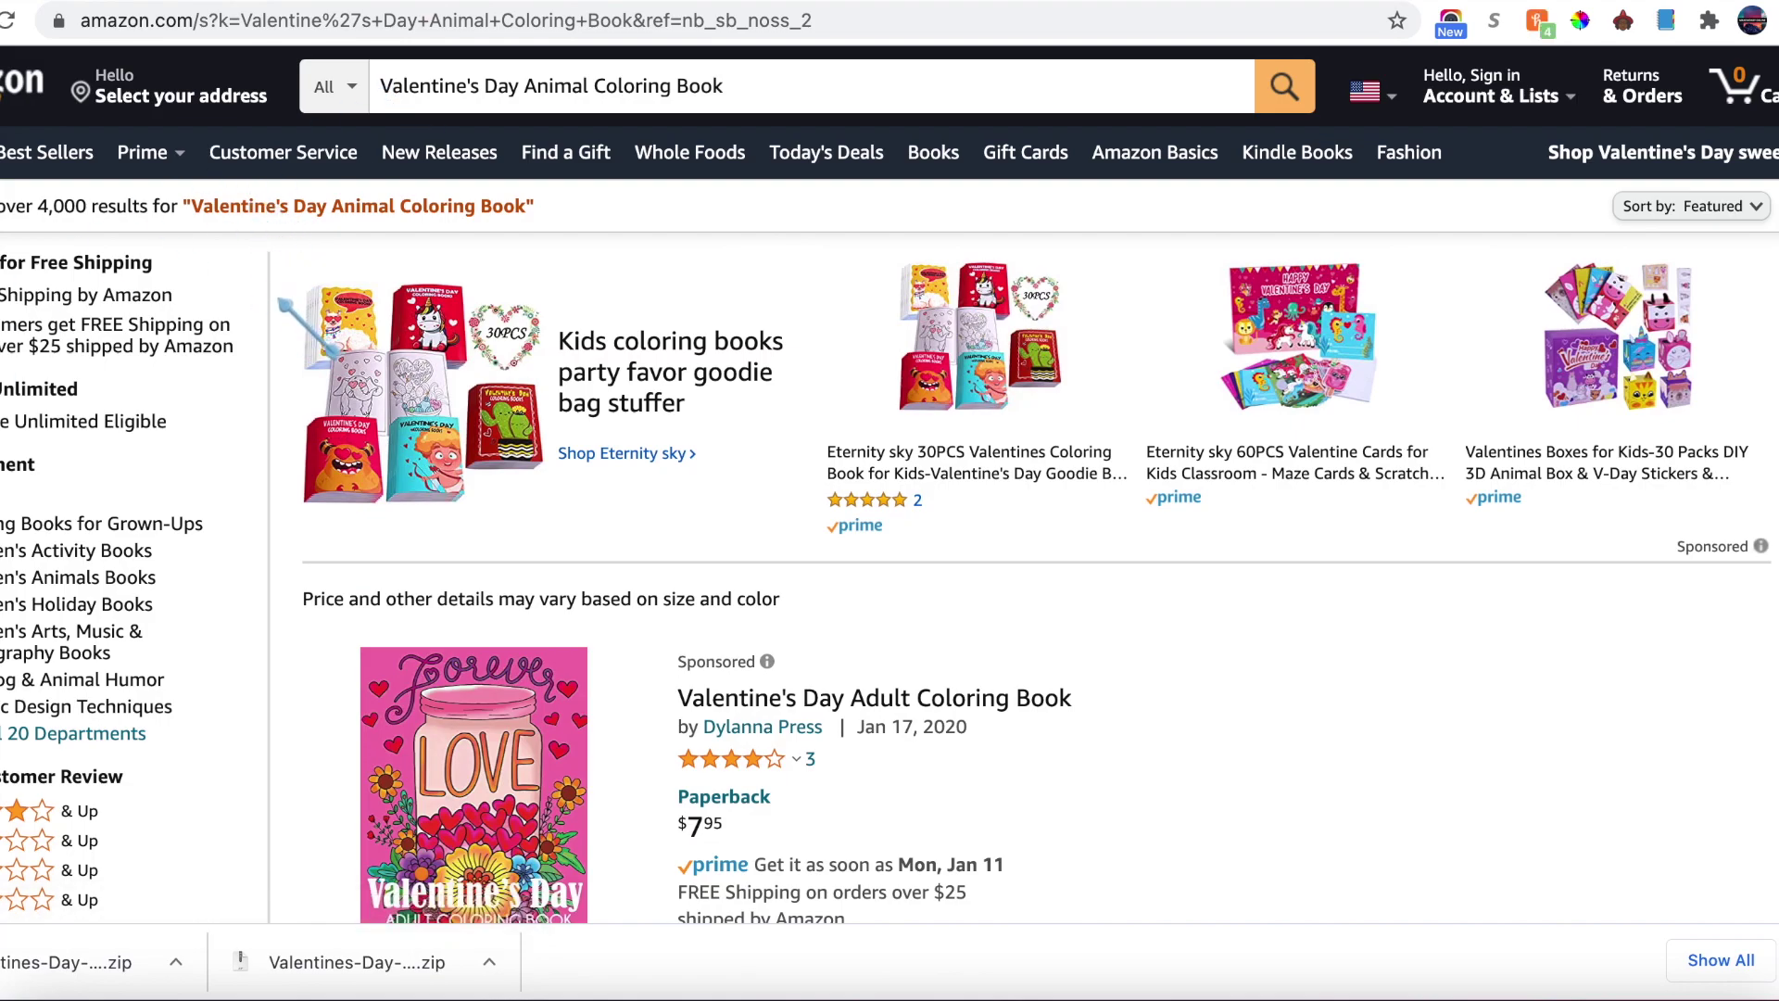
pyautogui.scroll(-2, 890, 482)
pyautogui.scroll(-10, 279, 303)
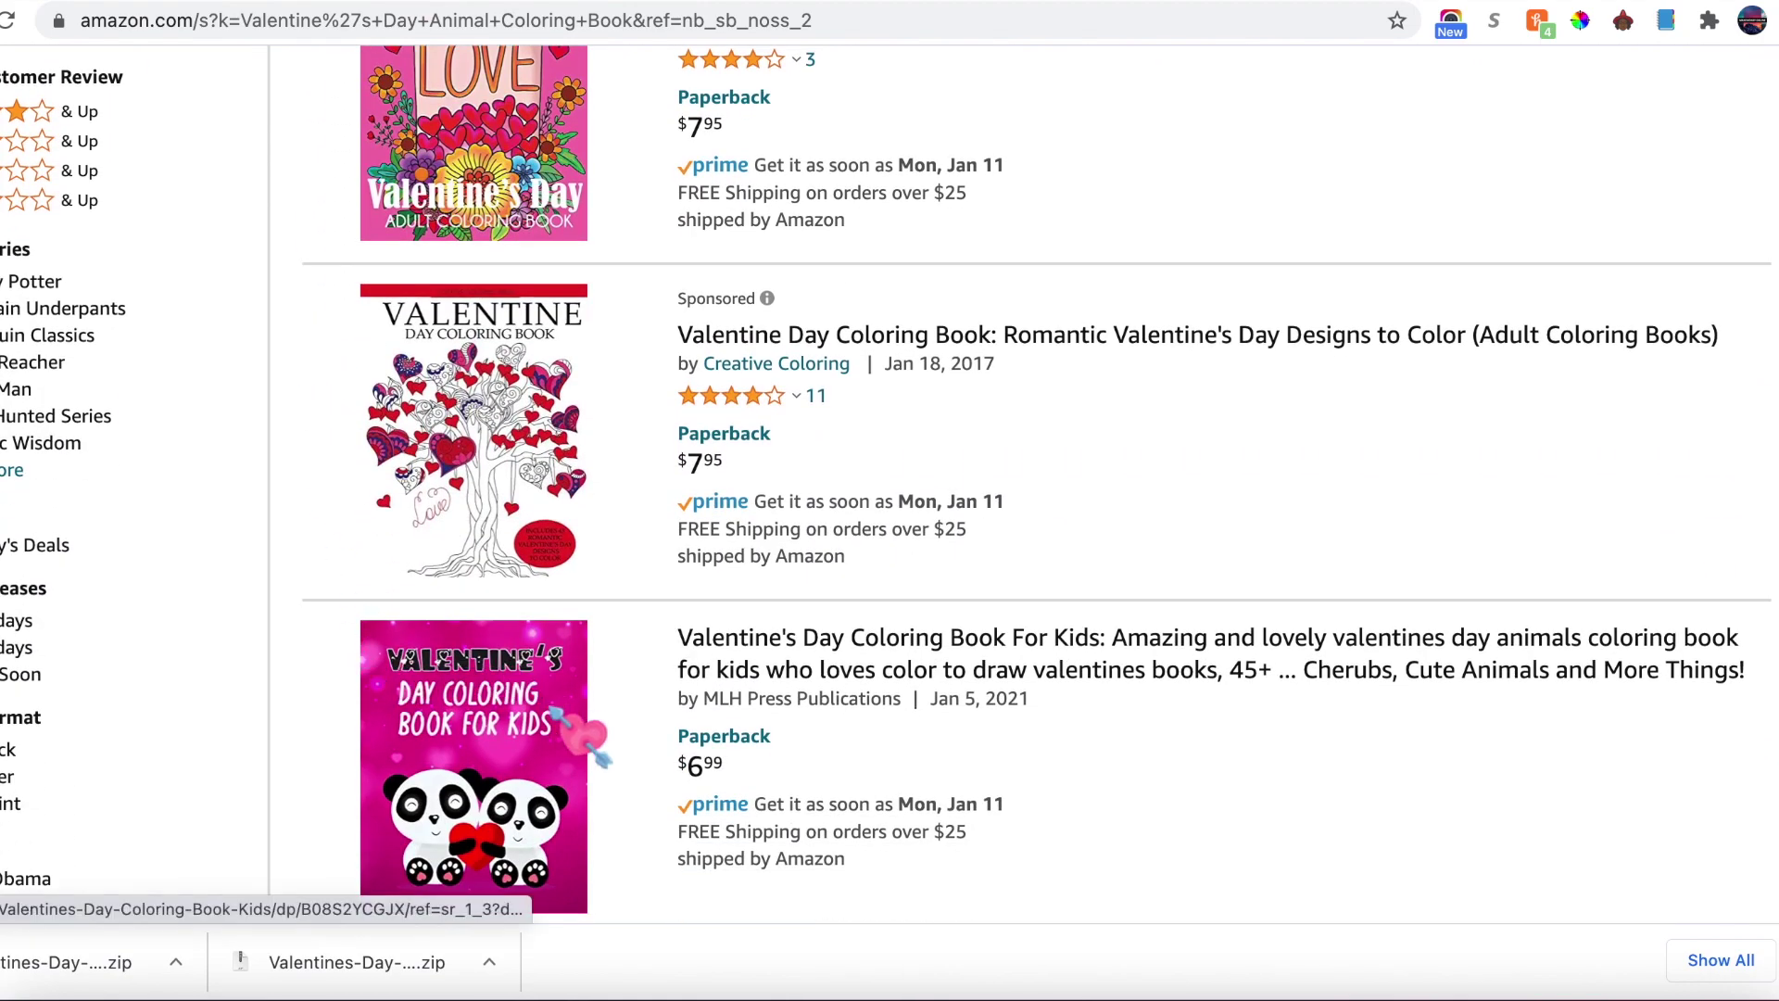
pyautogui.scroll(-7, 556, 713)
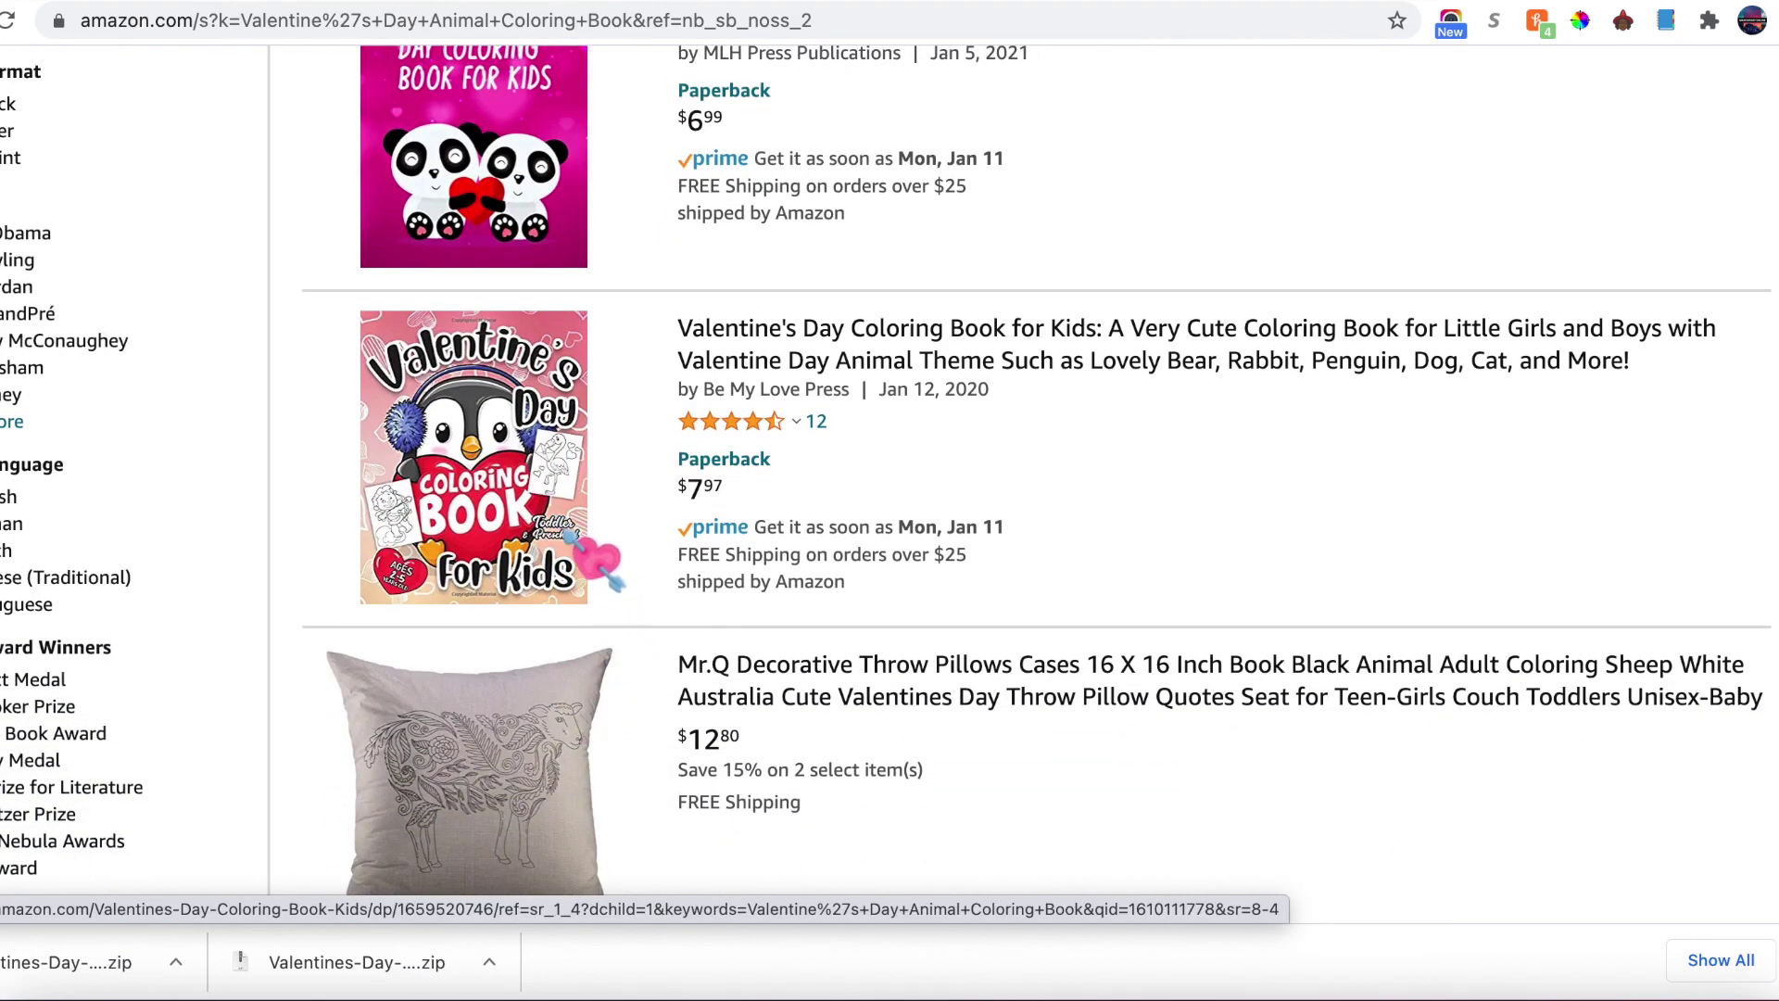
pyautogui.scroll(-10, 473, 556)
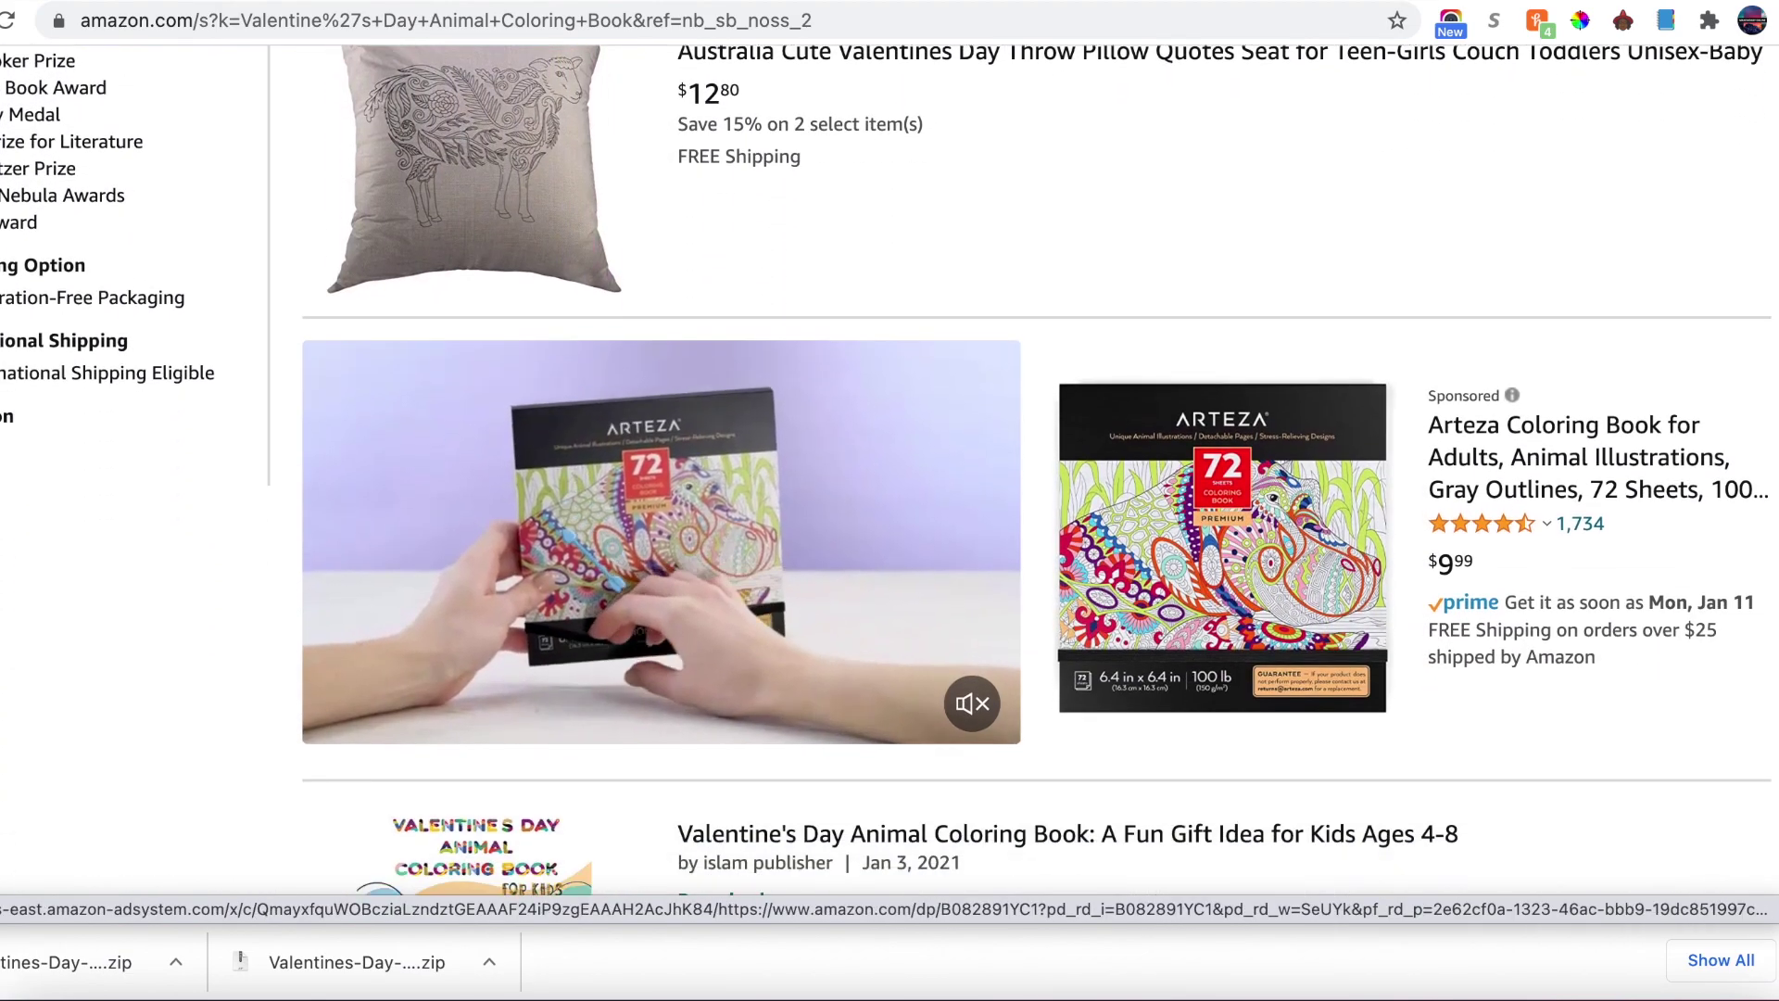
pyautogui.scroll(-3, 575, 565)
pyautogui.scroll(1, 574, 565)
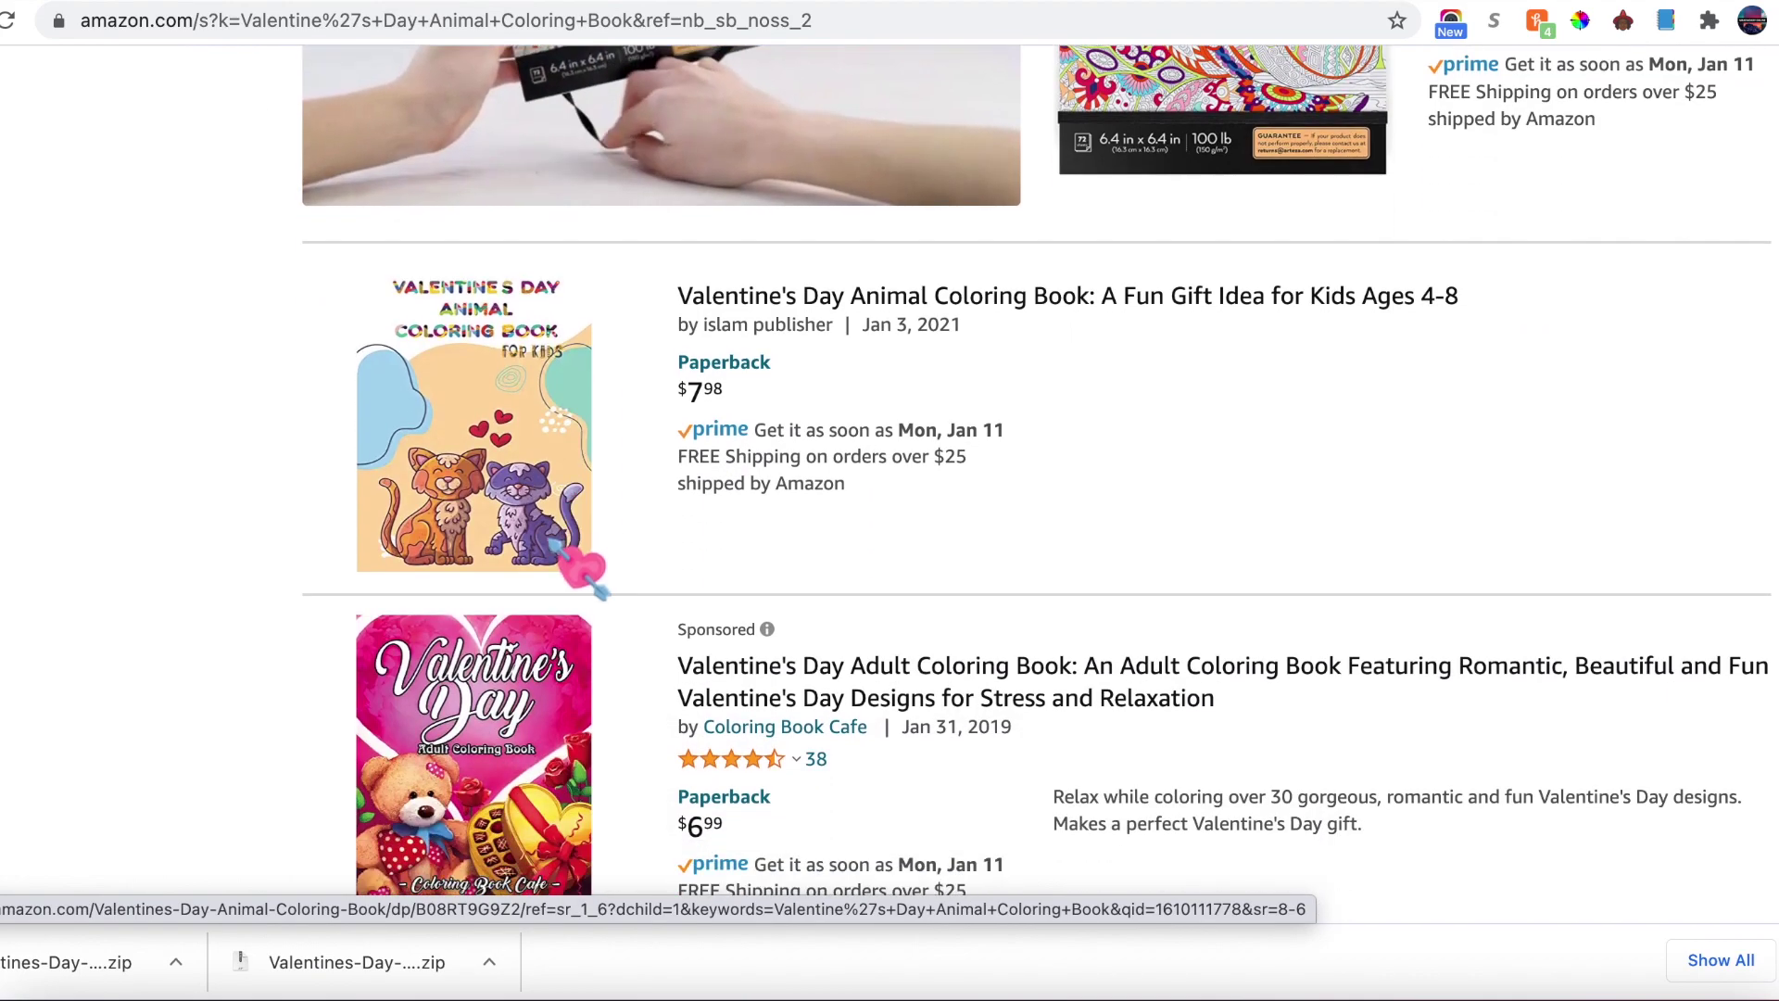
# Step: Narrow the Amazon search to "Valentine's Day Animal Coloring Book for kids"
pyautogui.moveTo(1297, 488); pyautogui.dragTo(1390, 2)
pyautogui.click(815, 88)
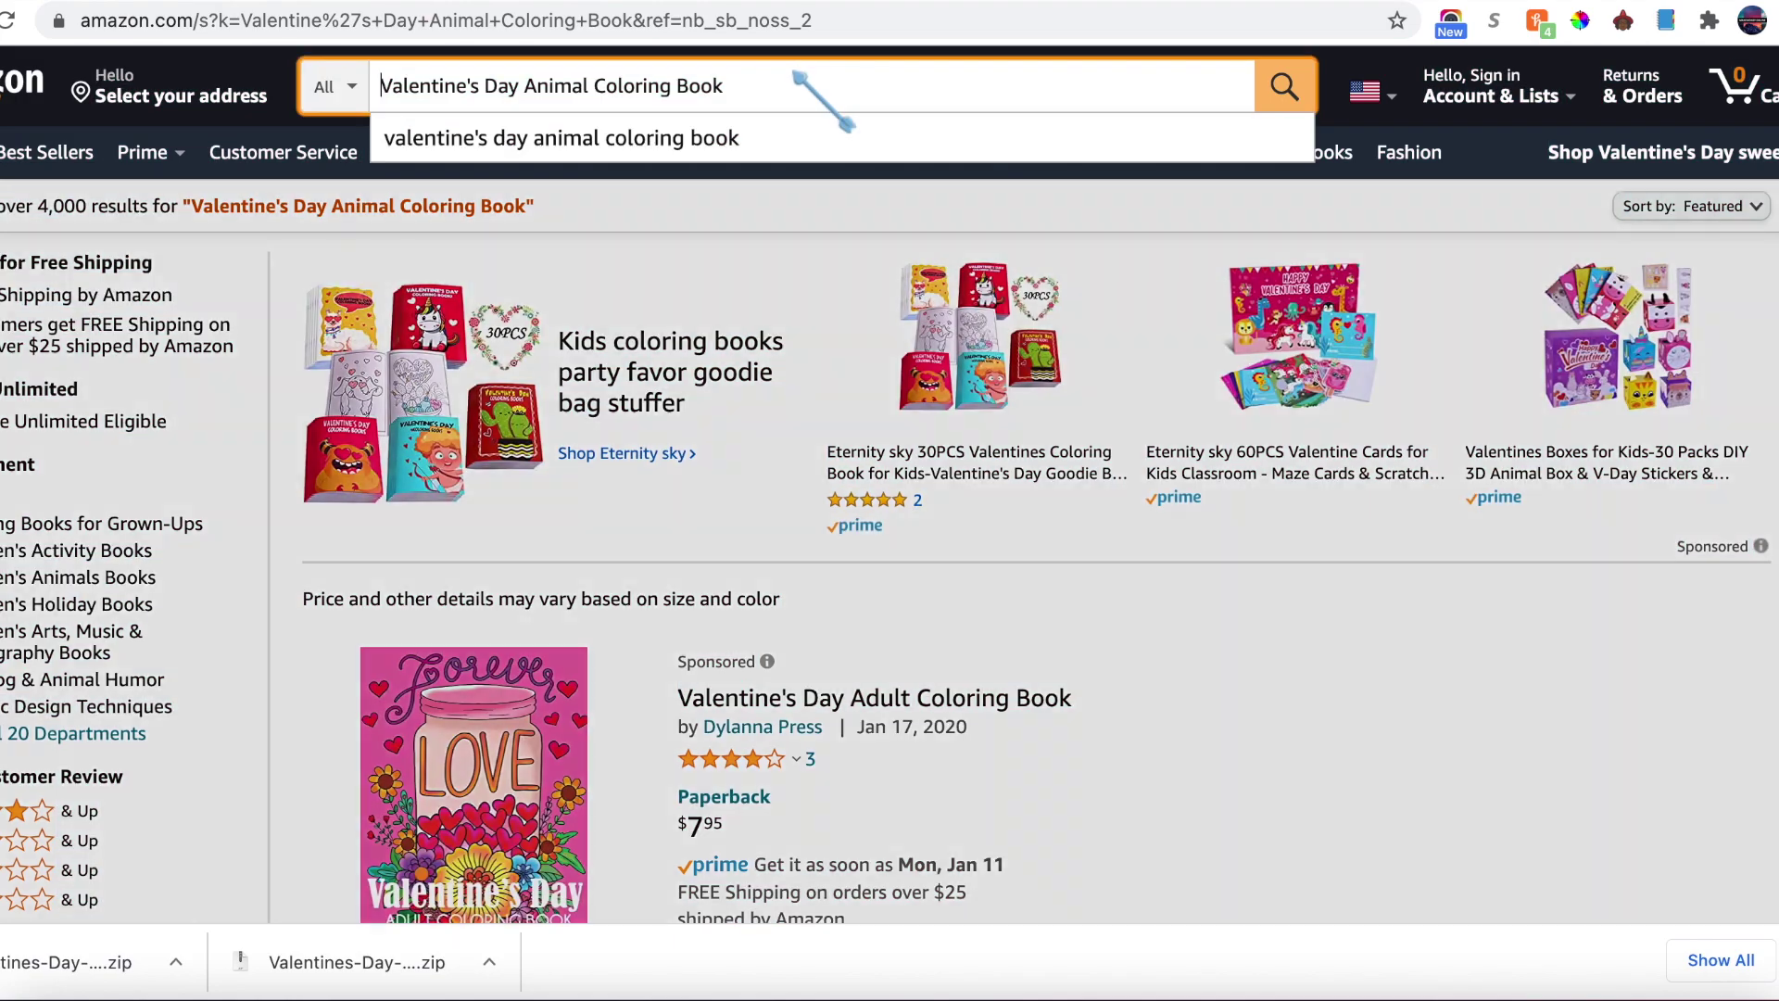
pyautogui.write('for kids')
pyautogui.press('Return')
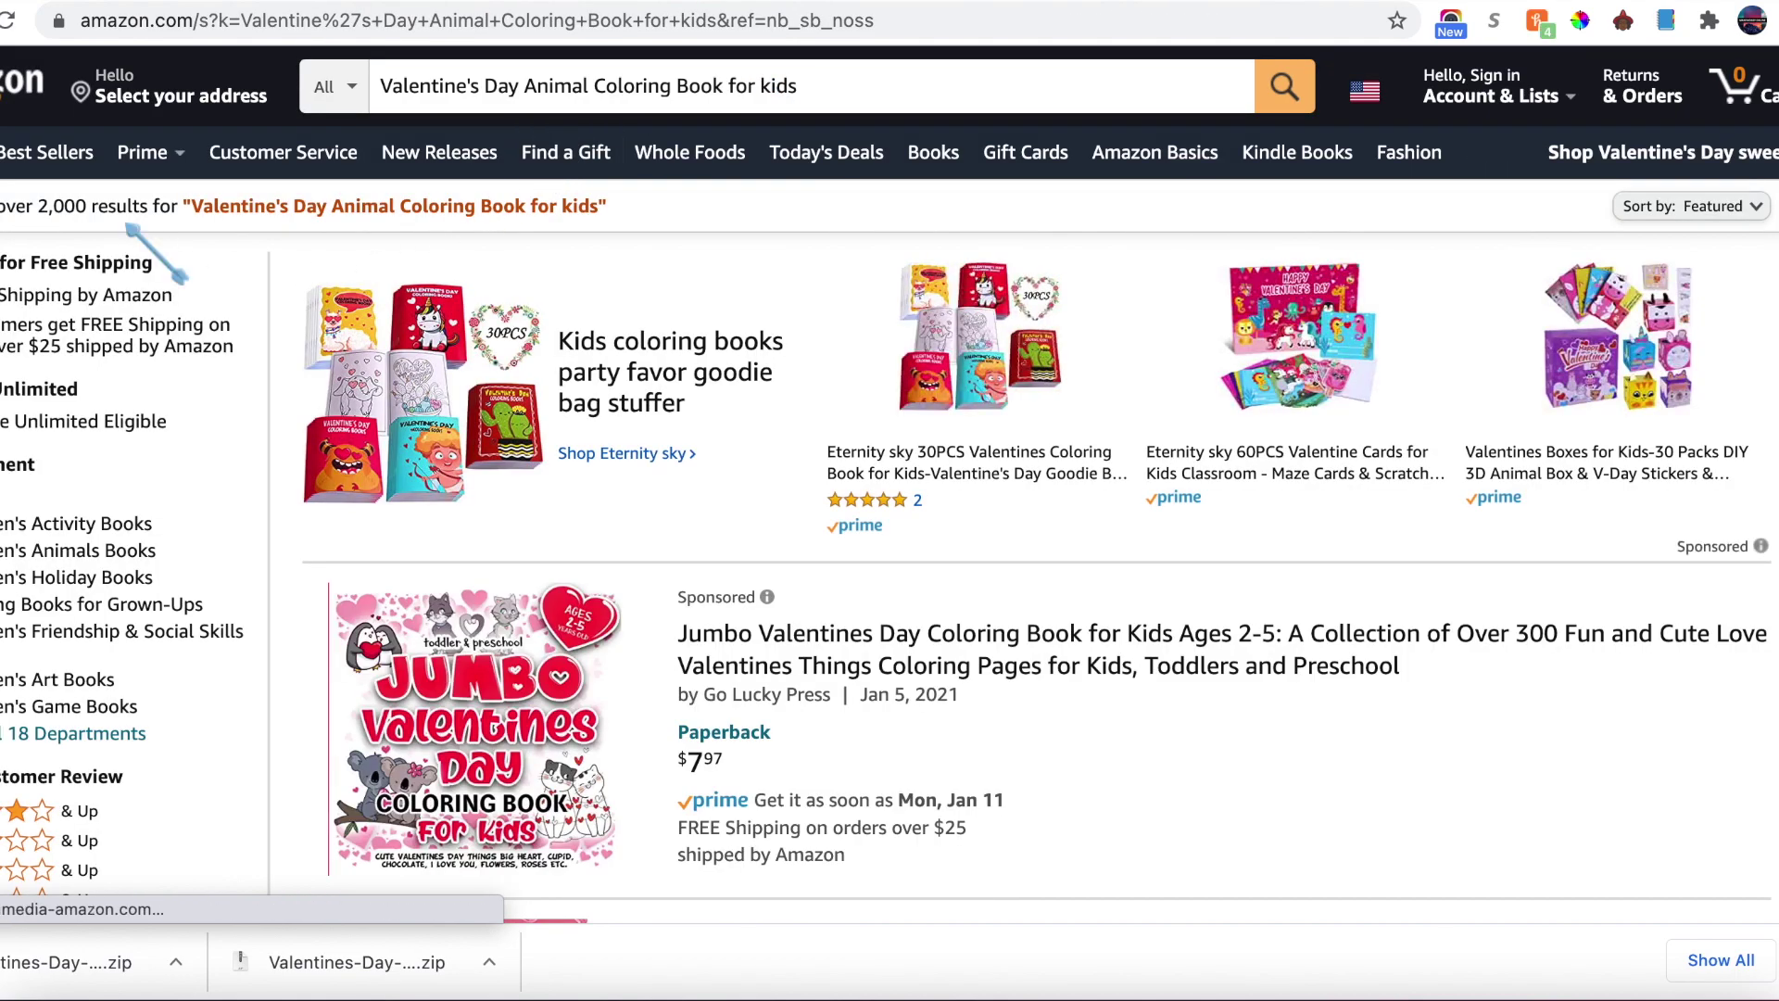
# Step: Change the Amazon search to "Valentine's Day Animal Coloring Book for toddlers" and check the results
pyautogui.click(796, 85)
pyautogui.press('BackSpace')
pyautogui.press('BackSpace')
pyautogui.press('BackSpace')
pyautogui.press('BackSpace')
pyautogui.write('todd')
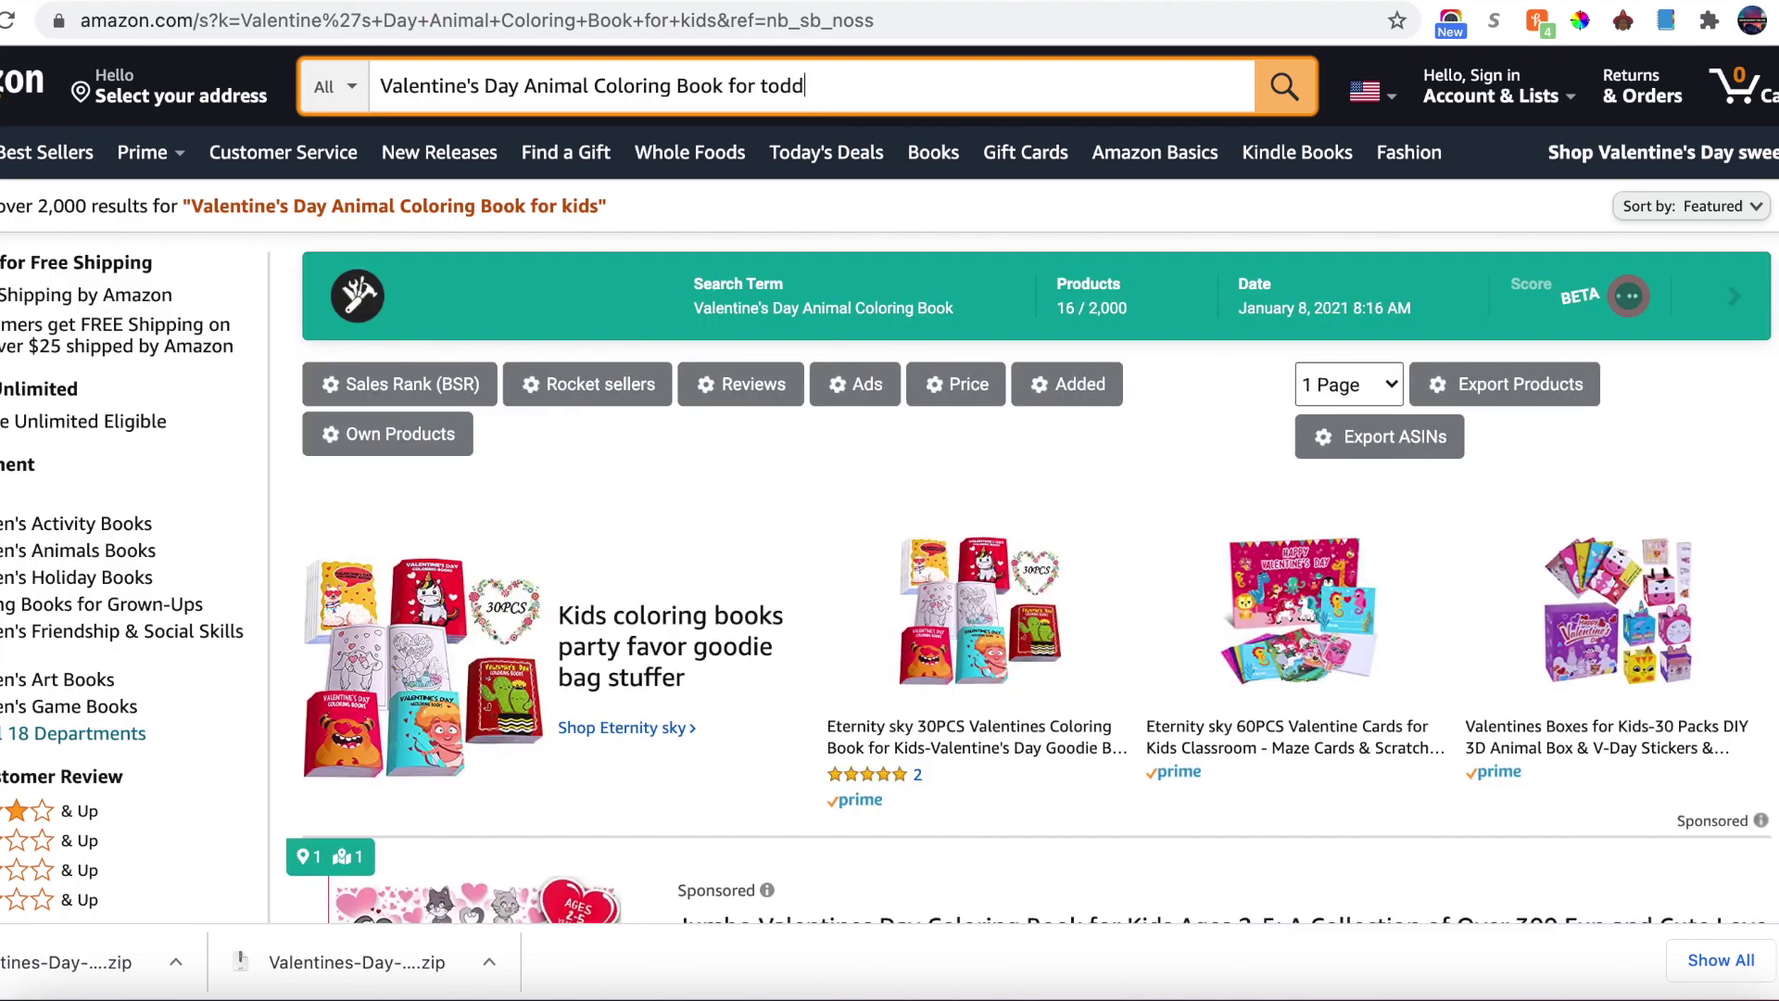
pyautogui.write('lers')
pyautogui.press('Return')
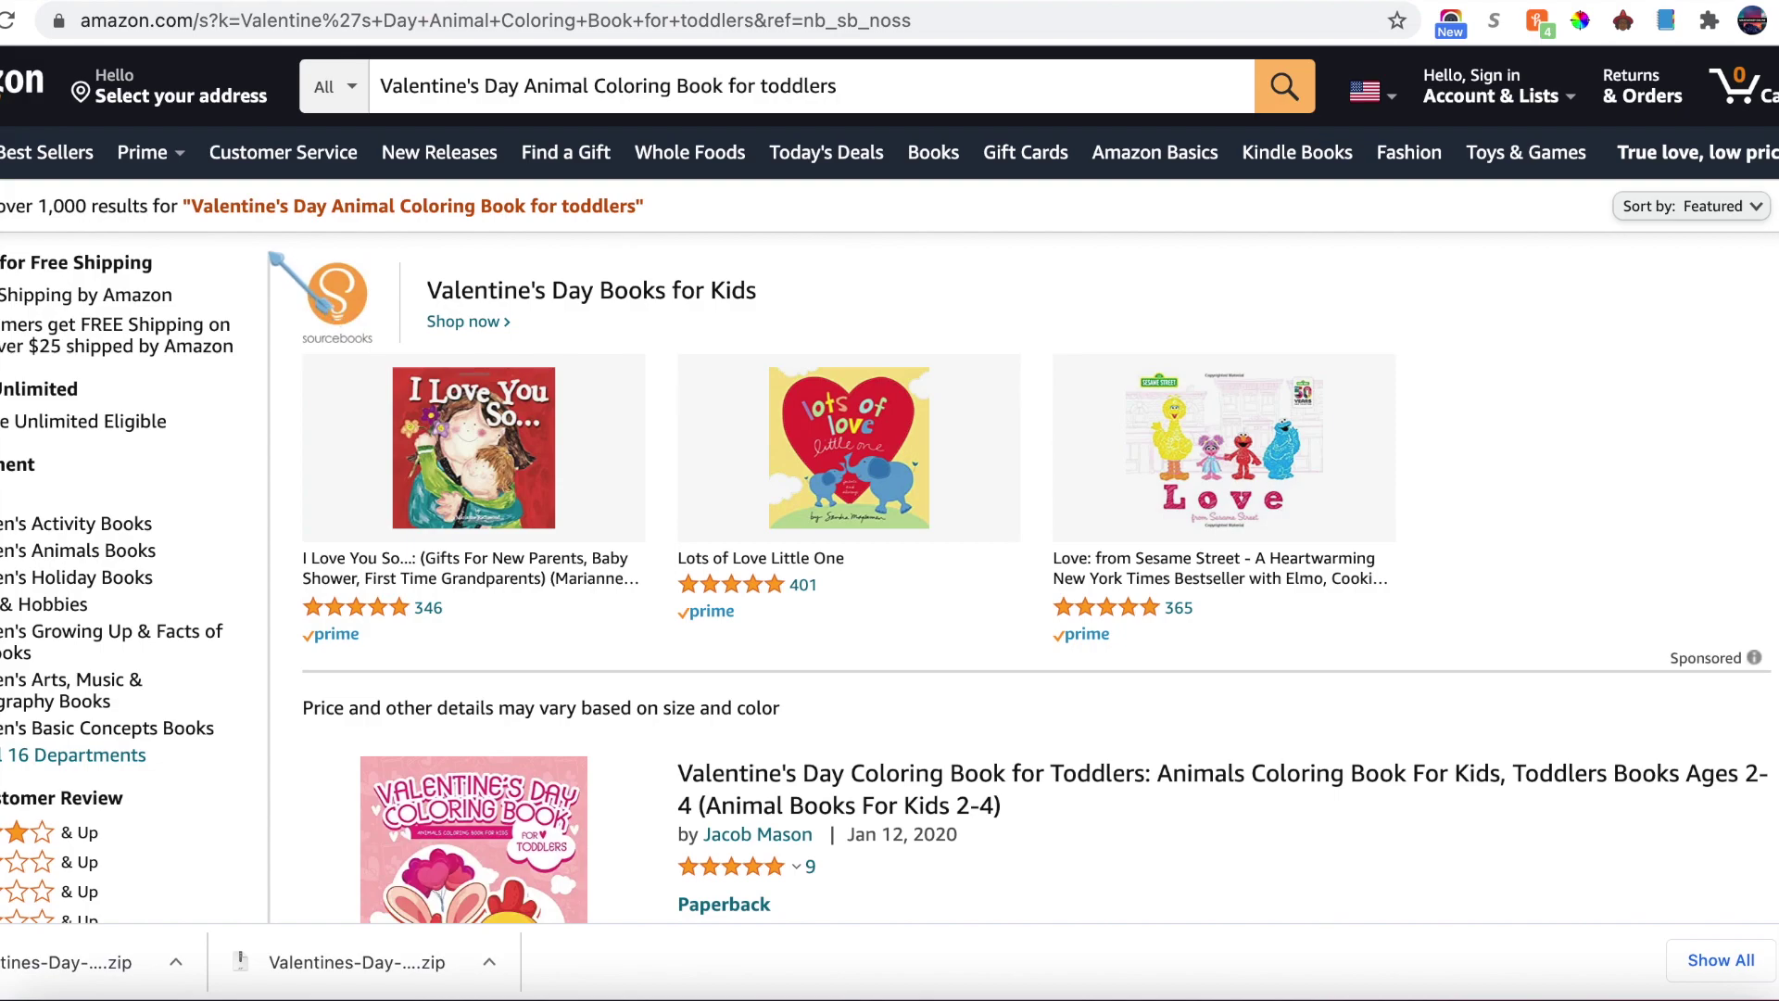
pyautogui.scroll(-1, 271, 255)
pyautogui.scroll(1, 271, 255)
# Step: On the Book Bolt home page, review the sections on book design, customer-driven research and the cover and interior designer
pyautogui.moveTo(1493, 80)
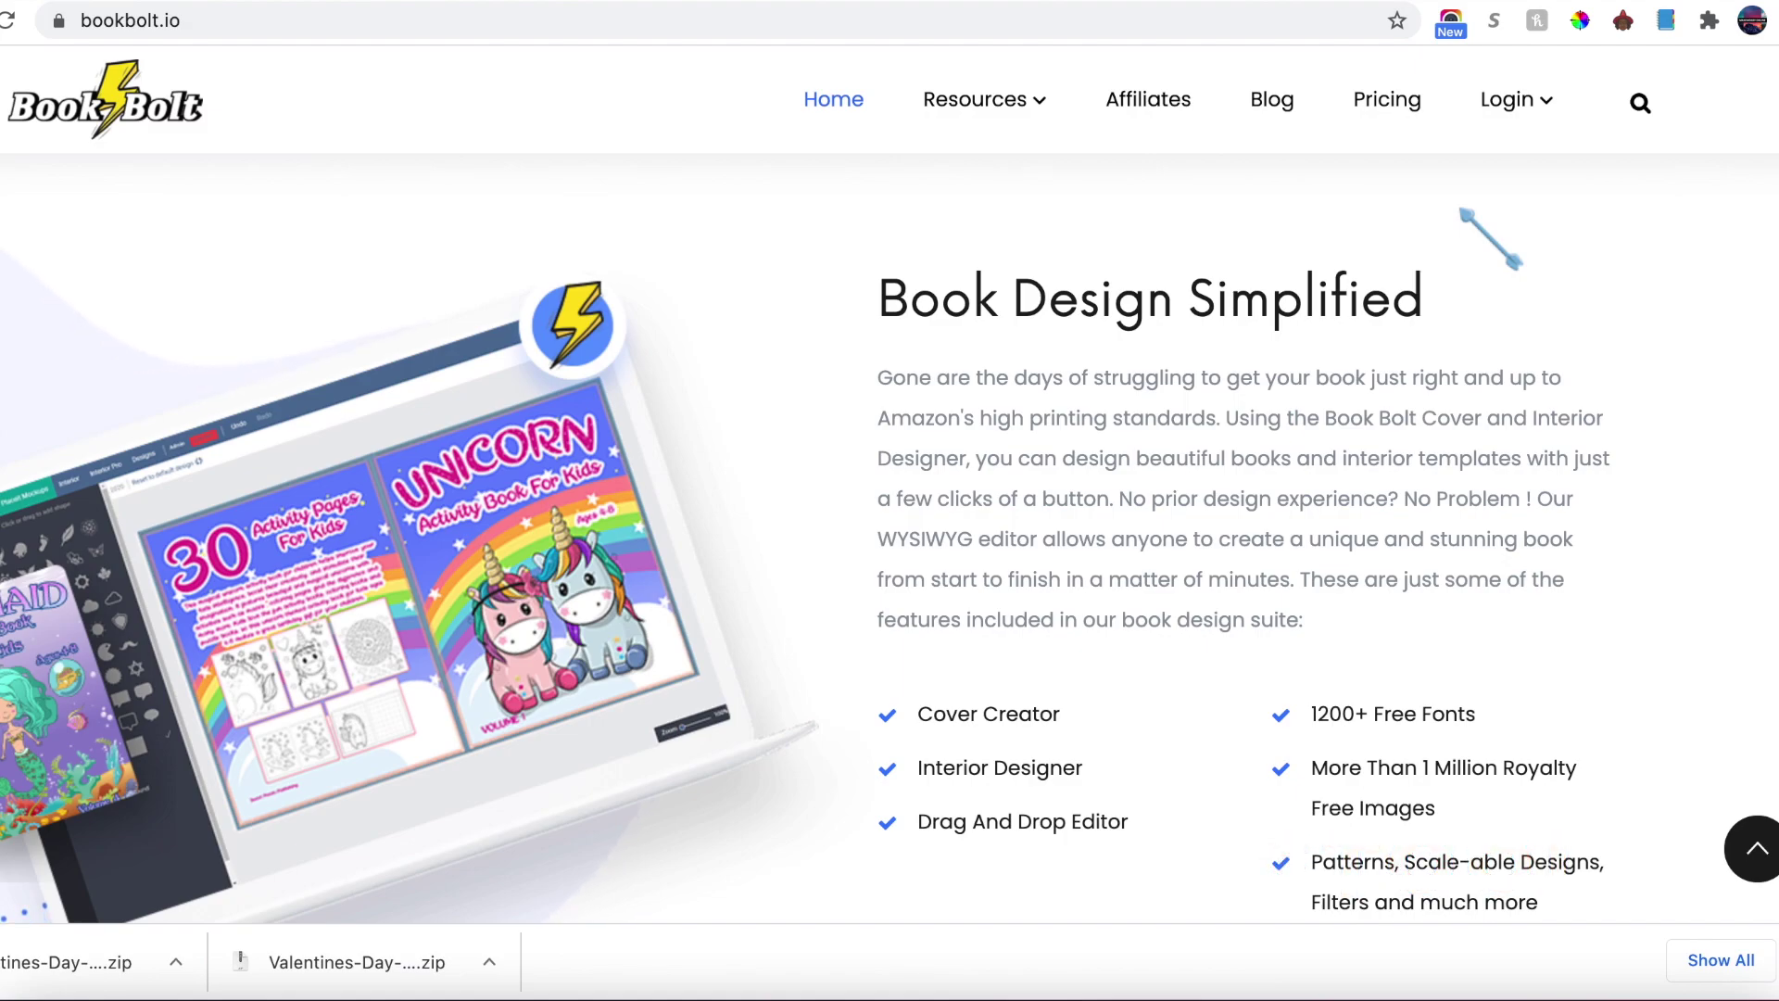
pyautogui.scroll(10, 889, 537)
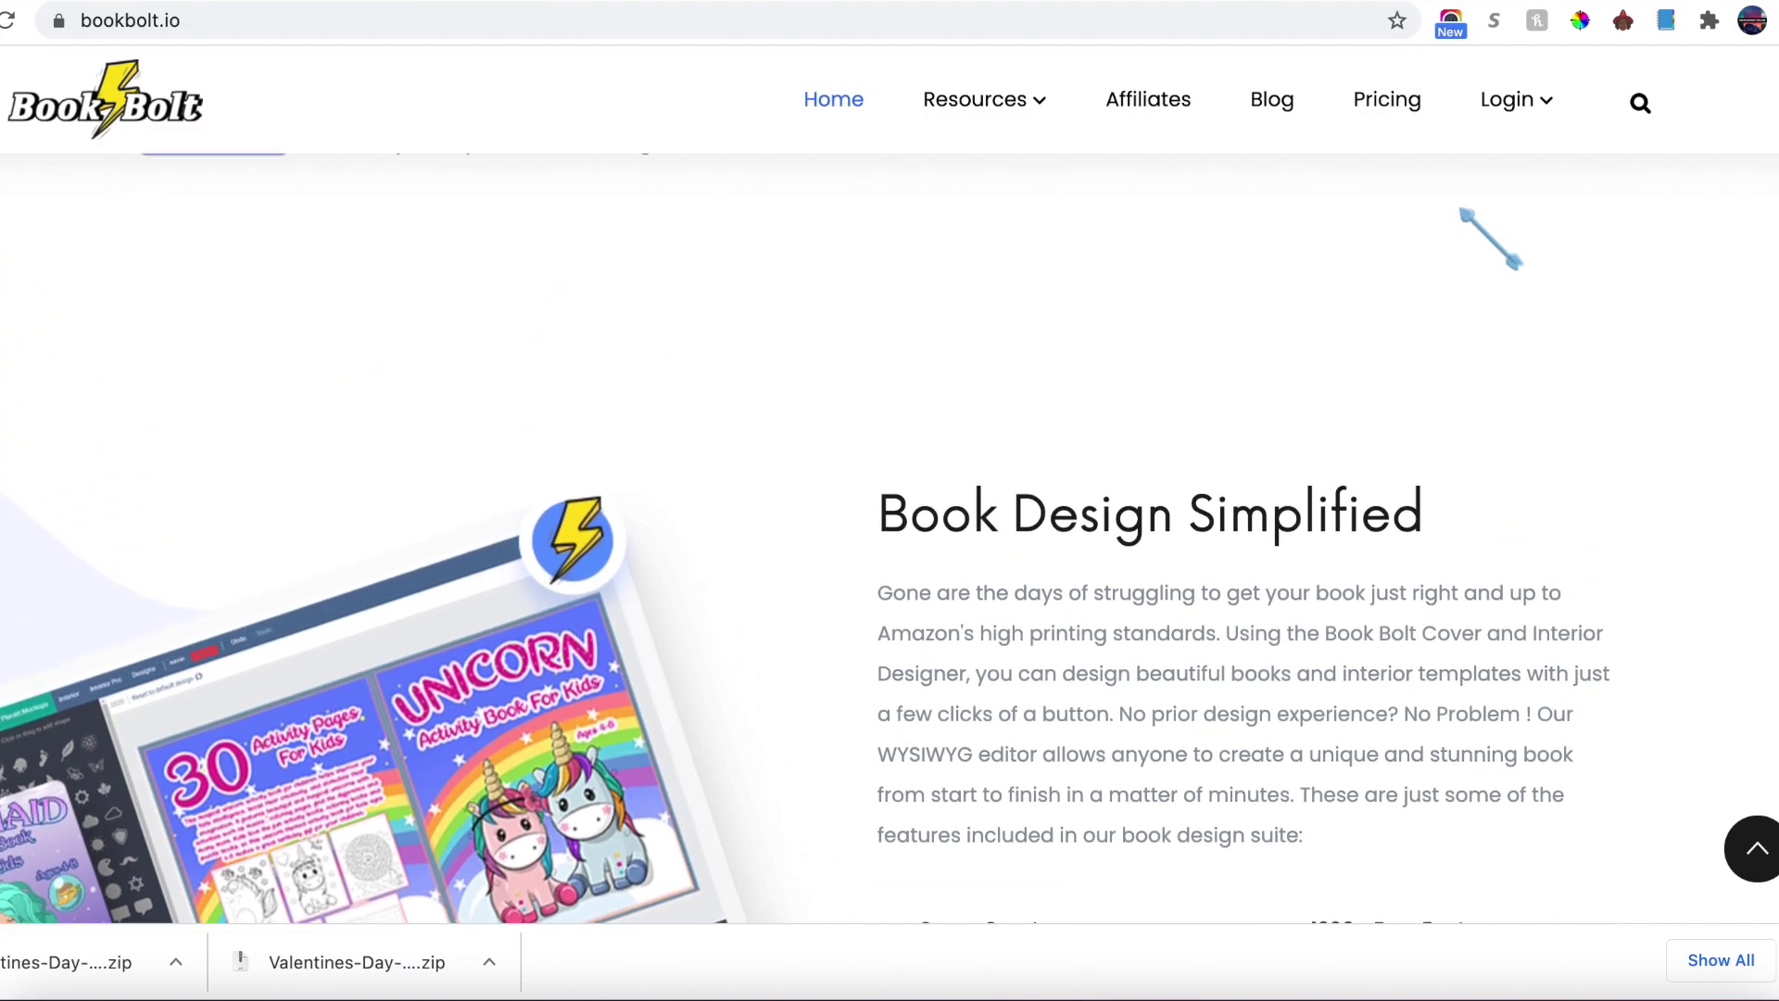
pyautogui.scroll(8, 890, 537)
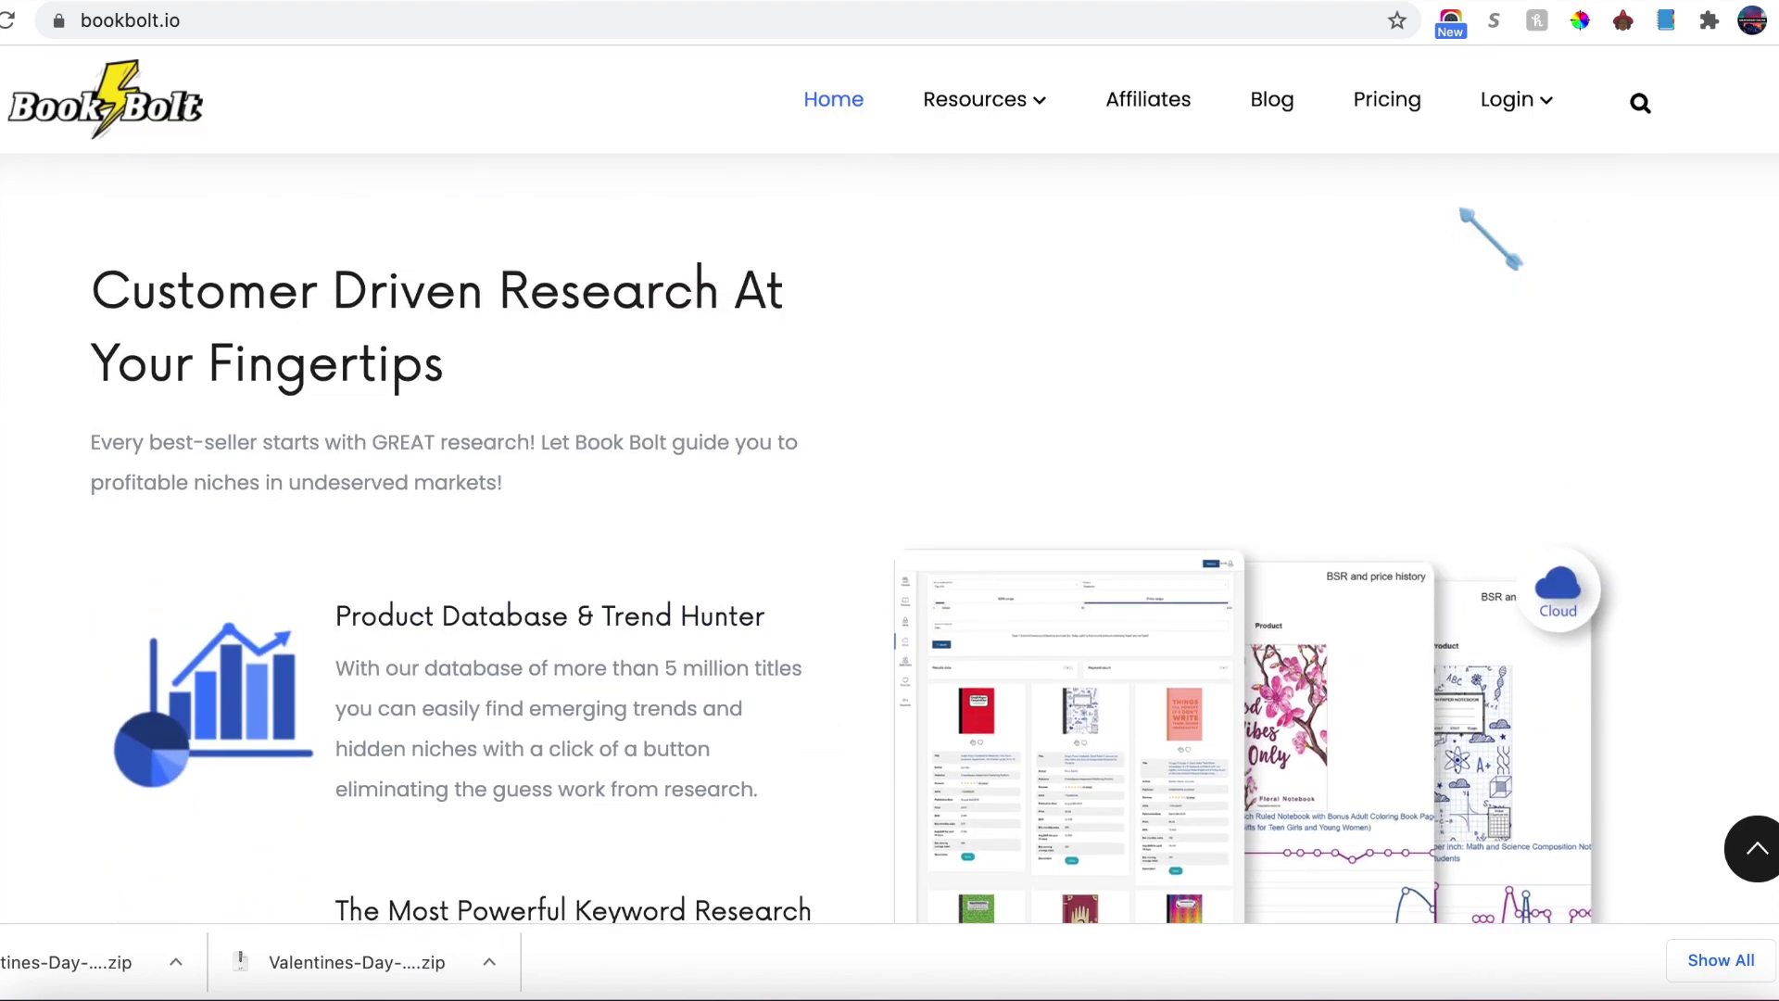
pyautogui.scroll(8, 890, 538)
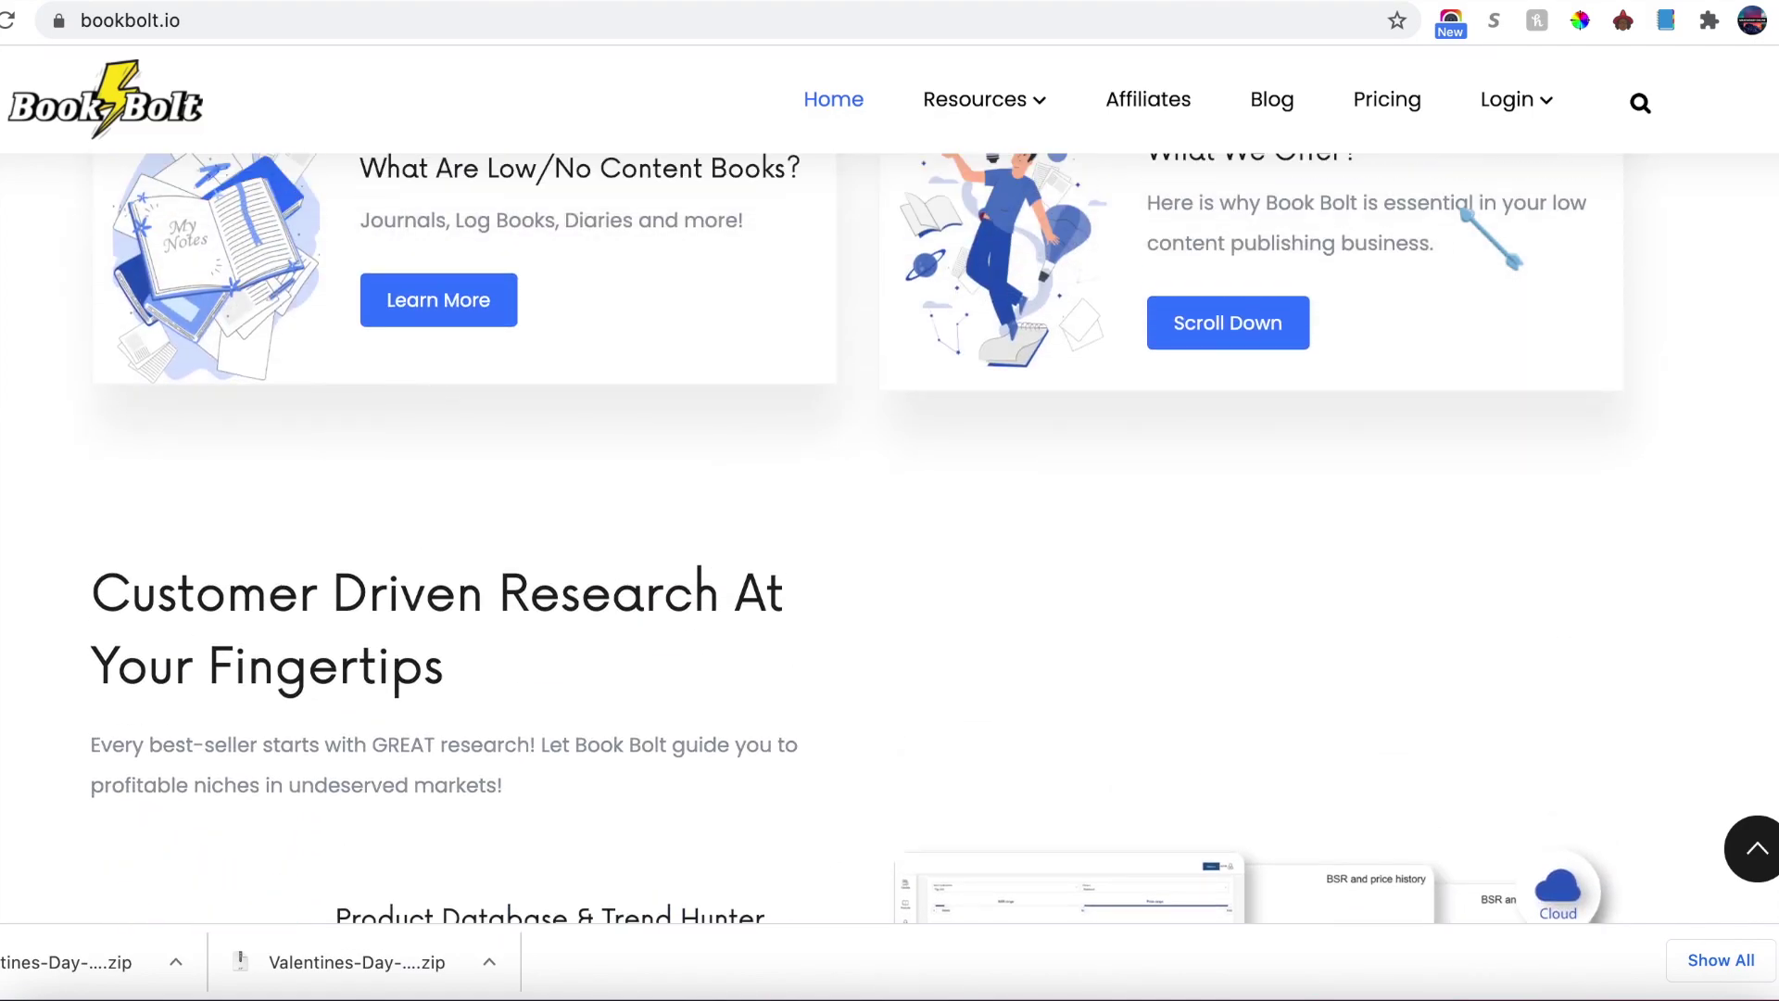
pyautogui.scroll(8, 889, 538)
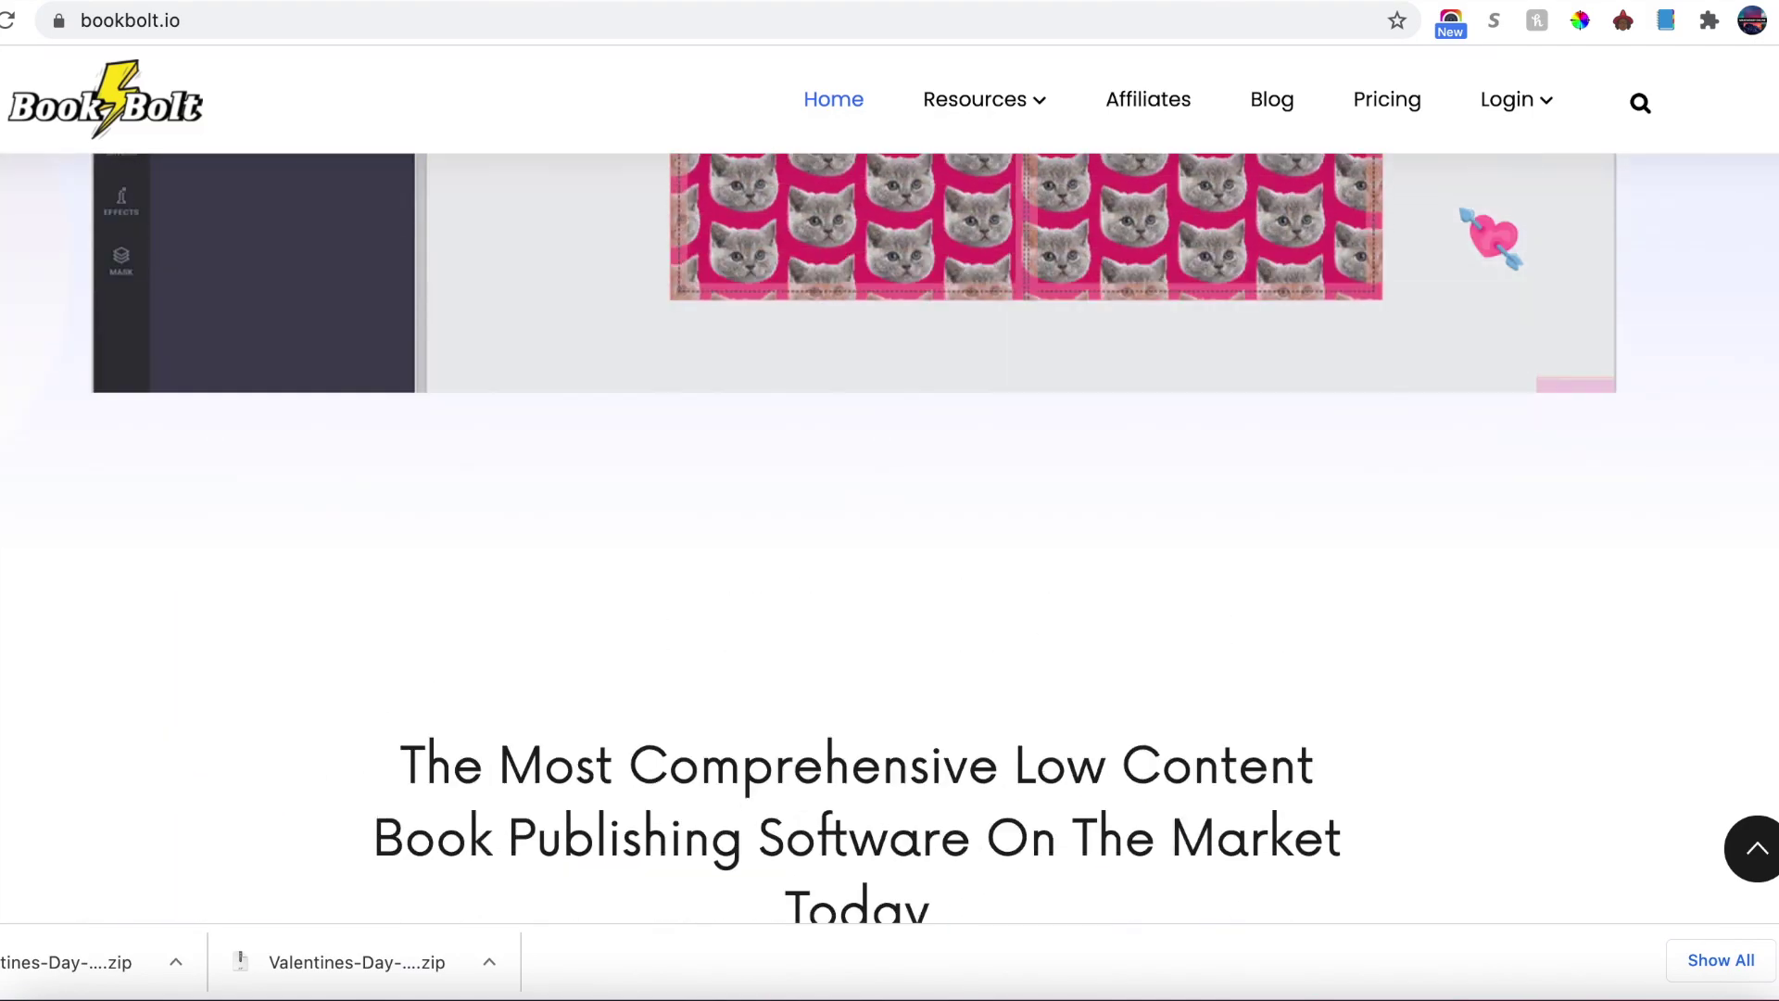
pyautogui.scroll(2, 889, 537)
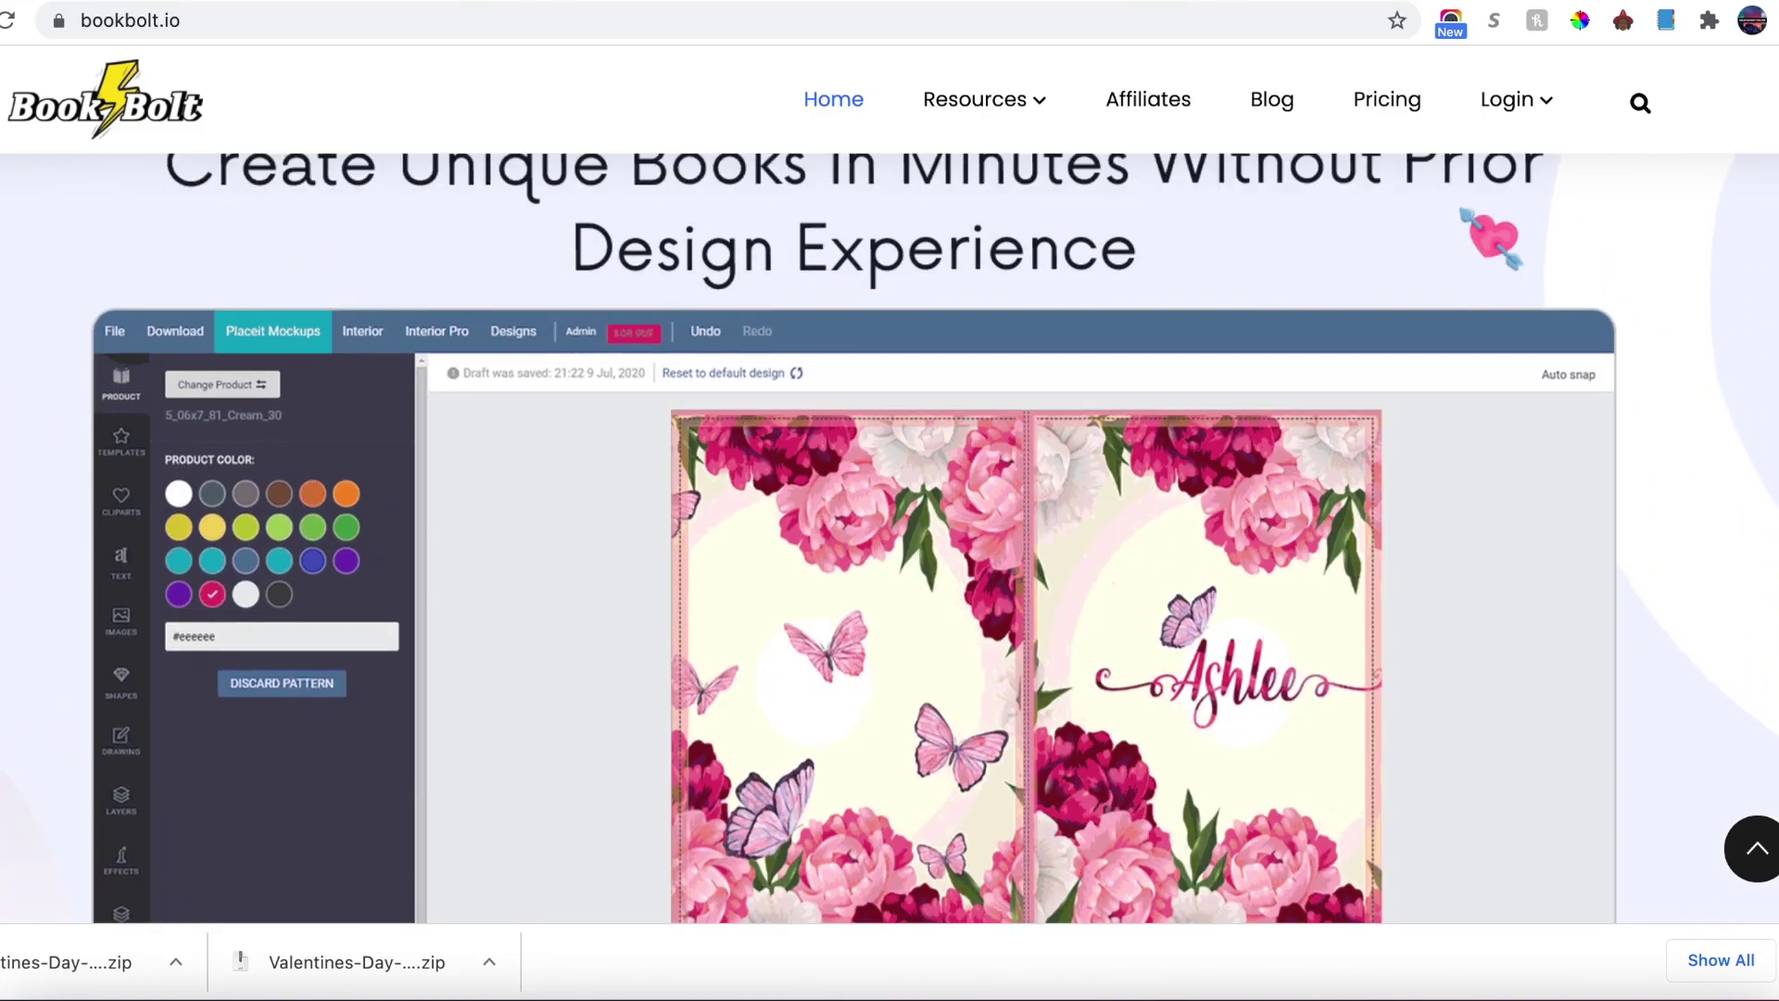
pyautogui.scroll(4, 889, 538)
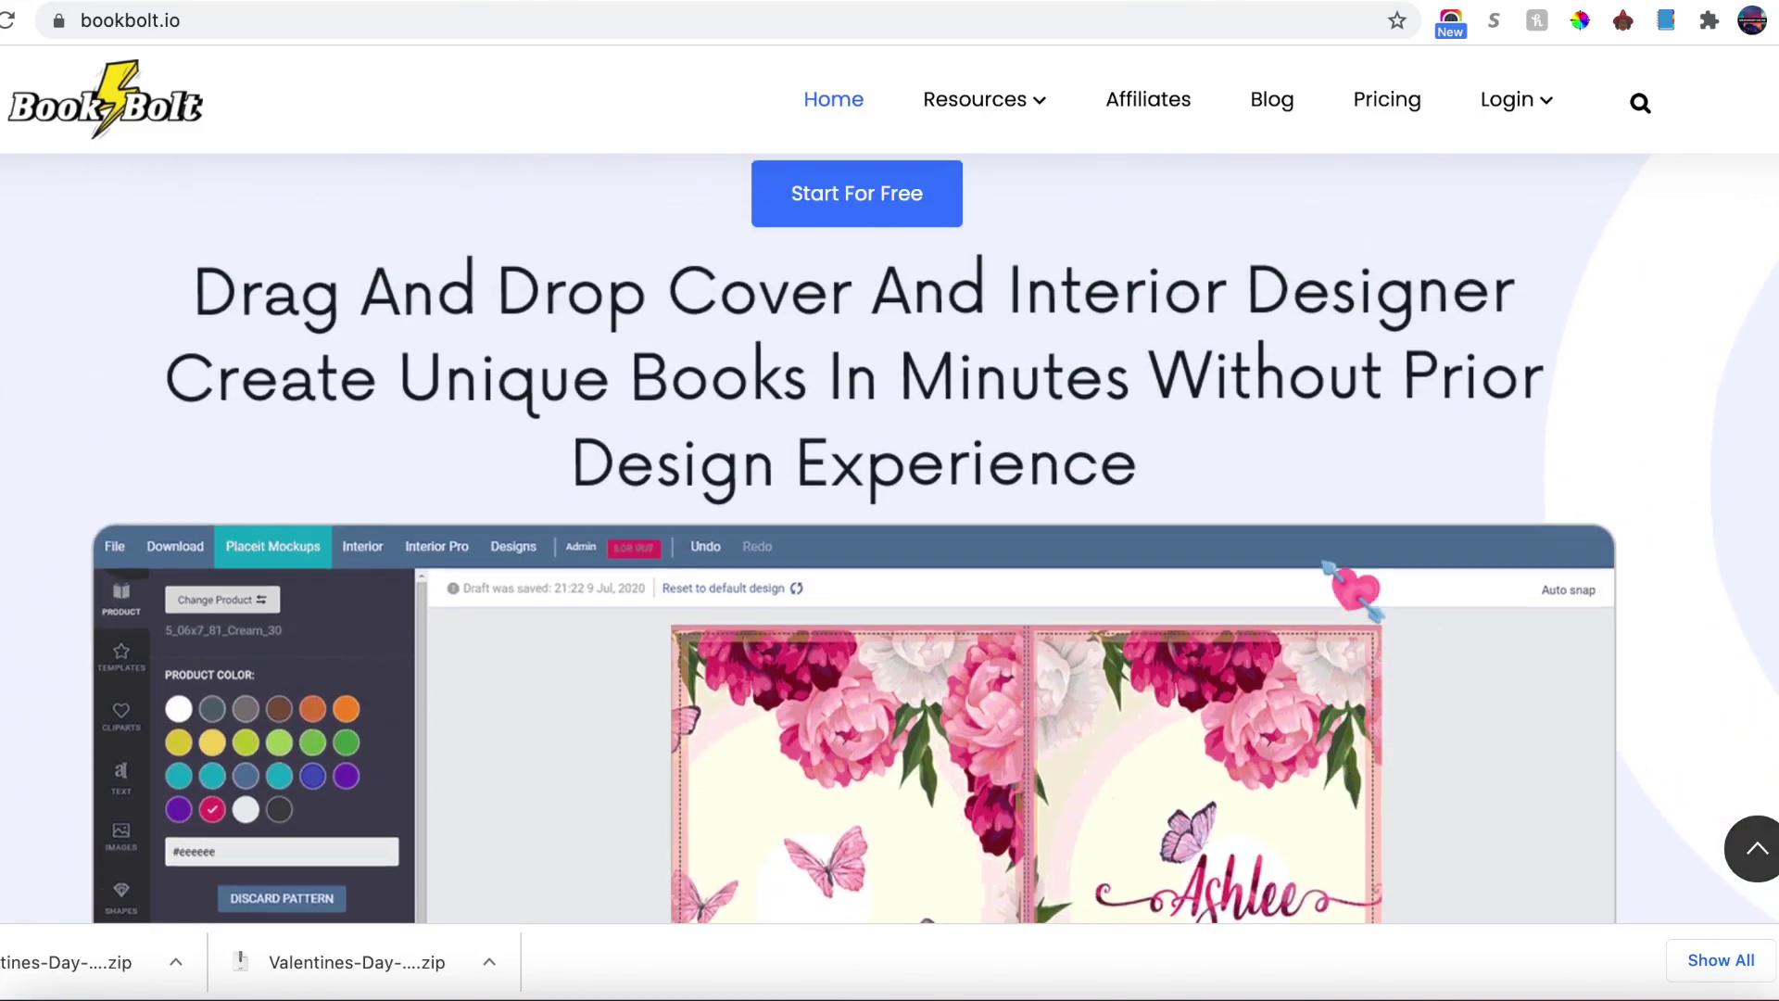
pyautogui.scroll(5, 1330, 569)
# Step: Examine the Book Bolt home page's PuzzleWiz puzzle types and the customizable low content interior templates
pyautogui.scroll(-2, 1330, 573)
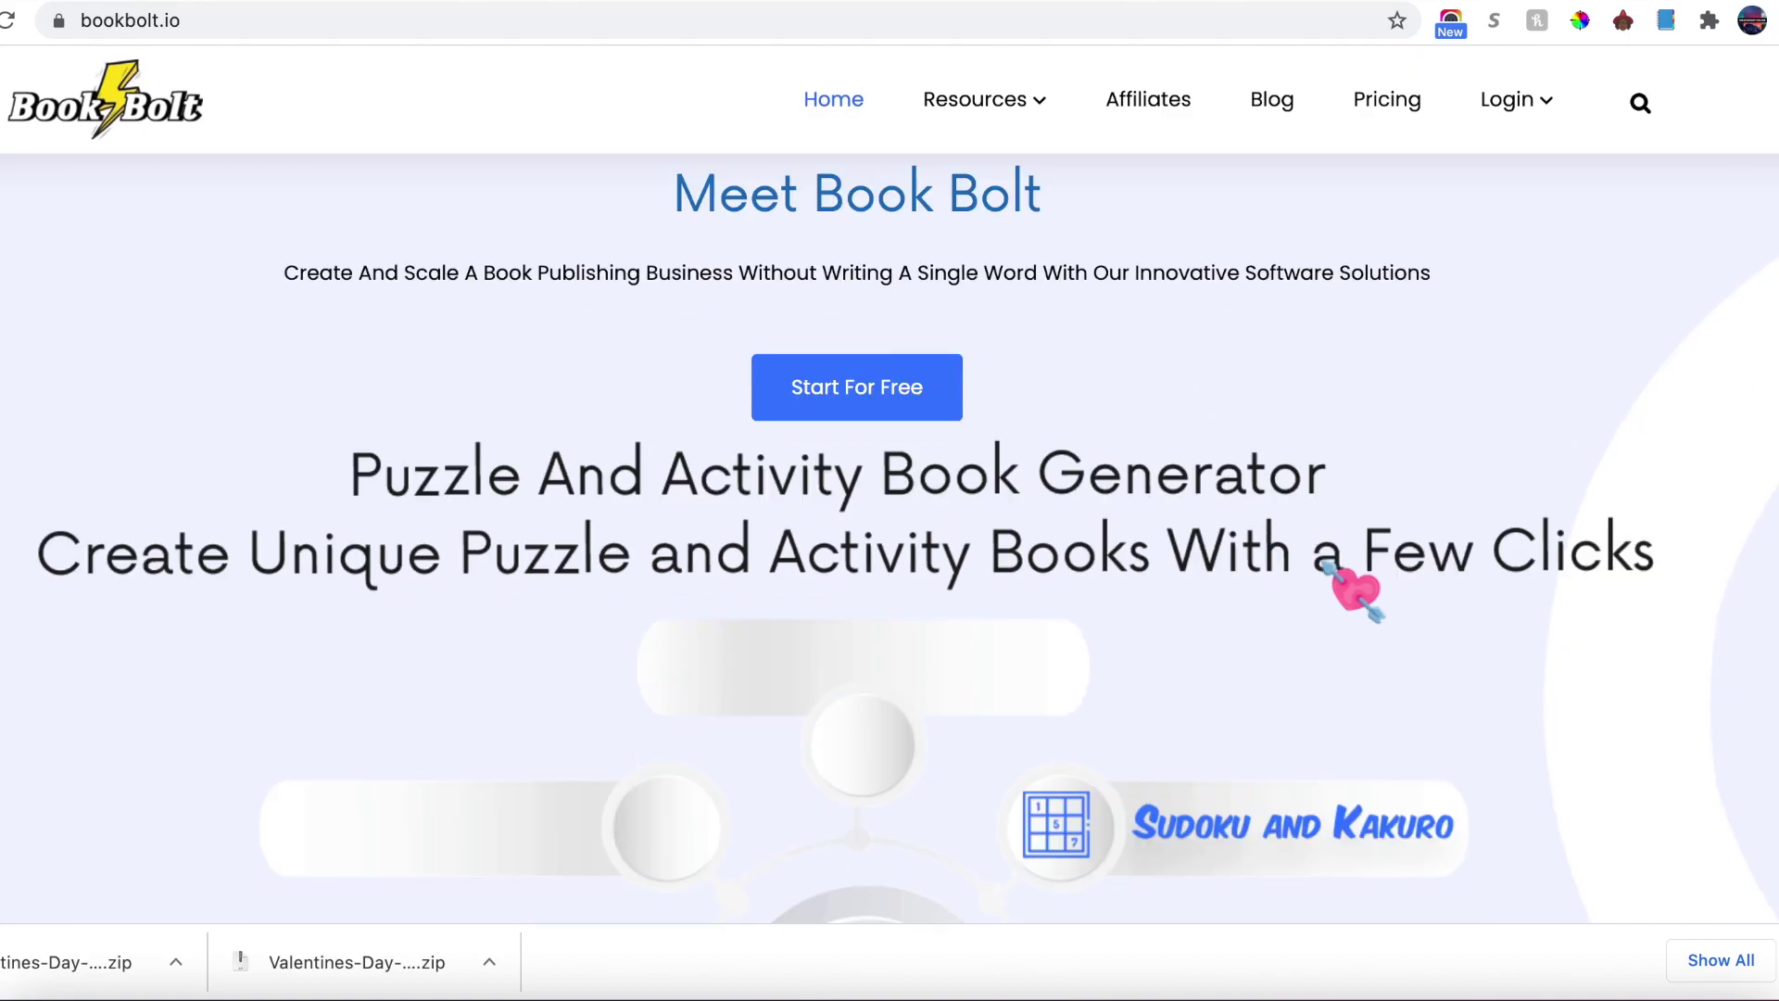
pyautogui.scroll(-10, 1352, 591)
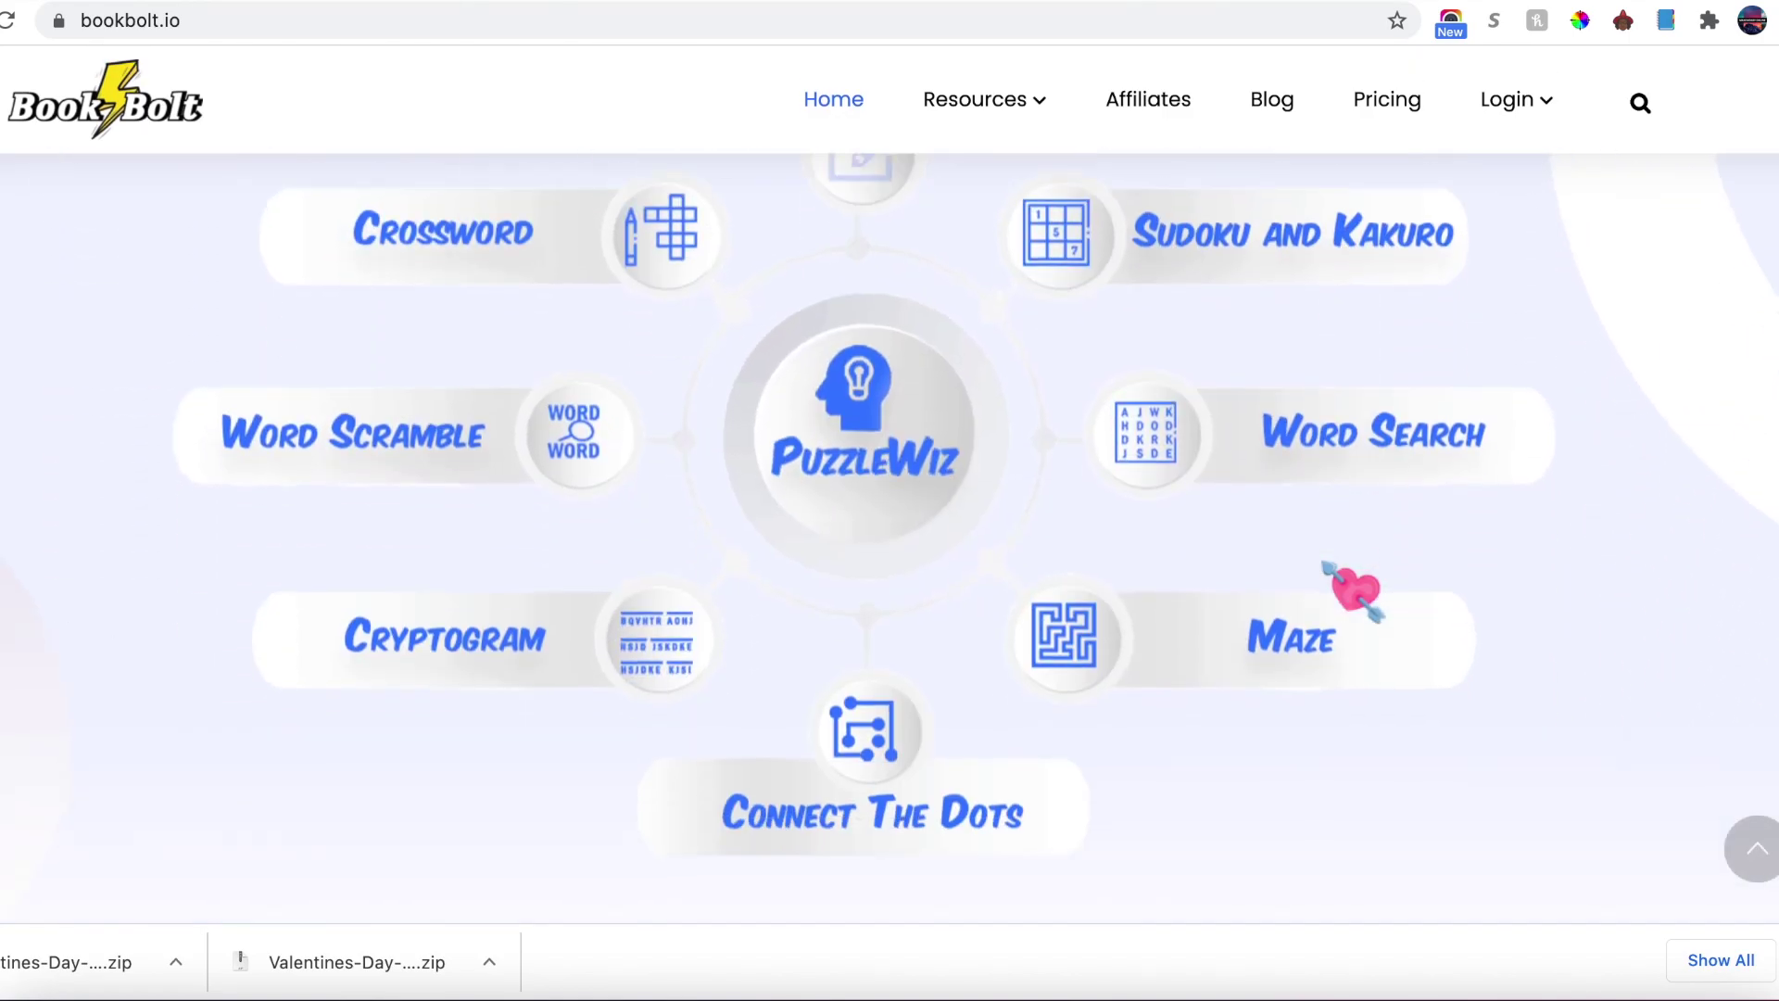
pyautogui.scroll(-4, 1353, 591)
pyautogui.scroll(5, 1353, 591)
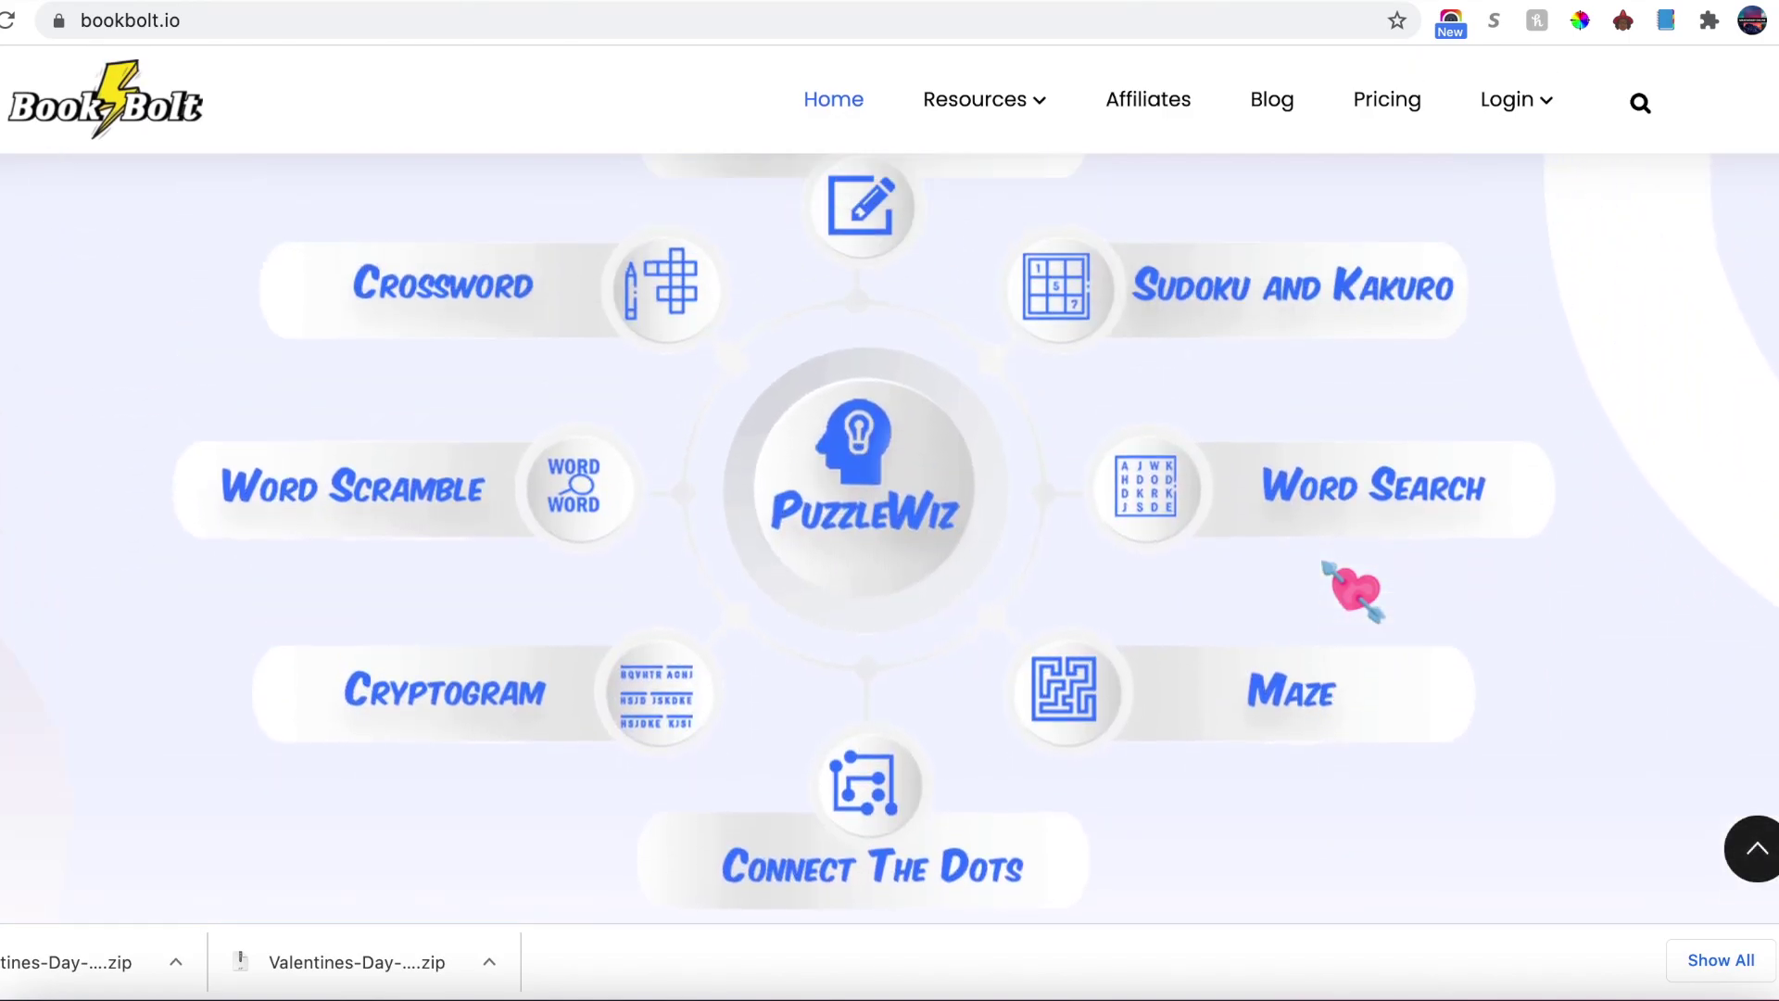
pyautogui.scroll(2, 1353, 591)
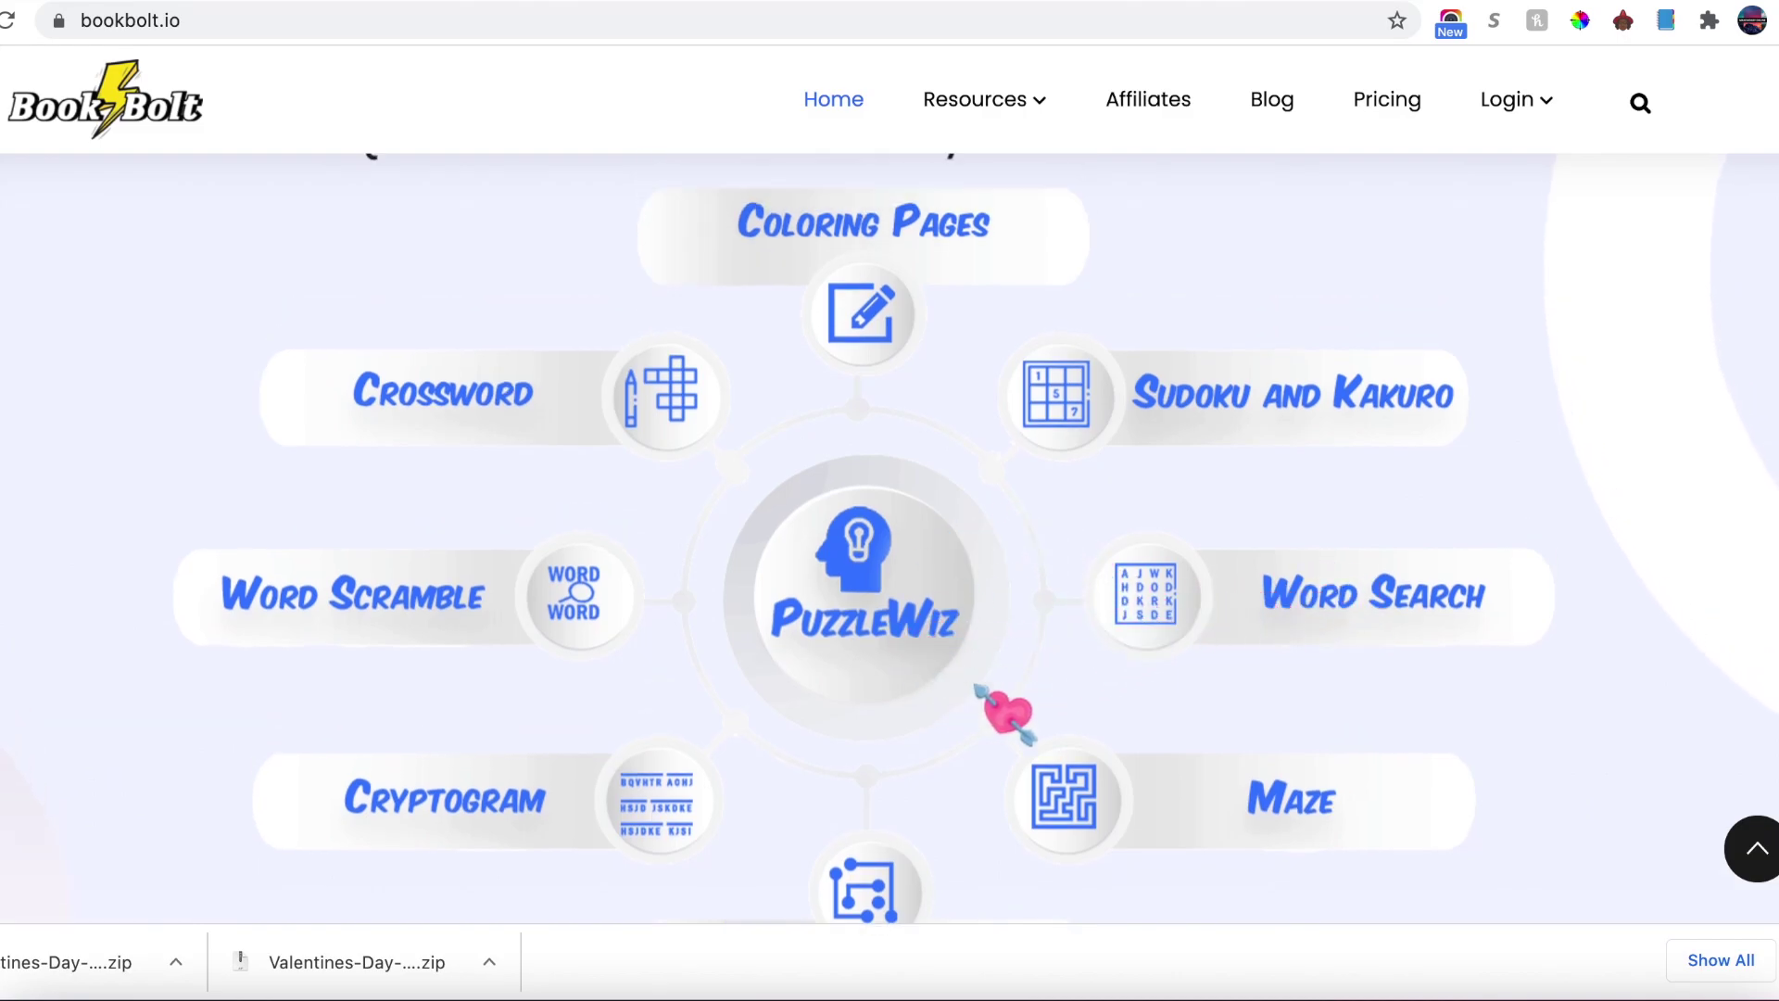
pyautogui.scroll(-10, 979, 690)
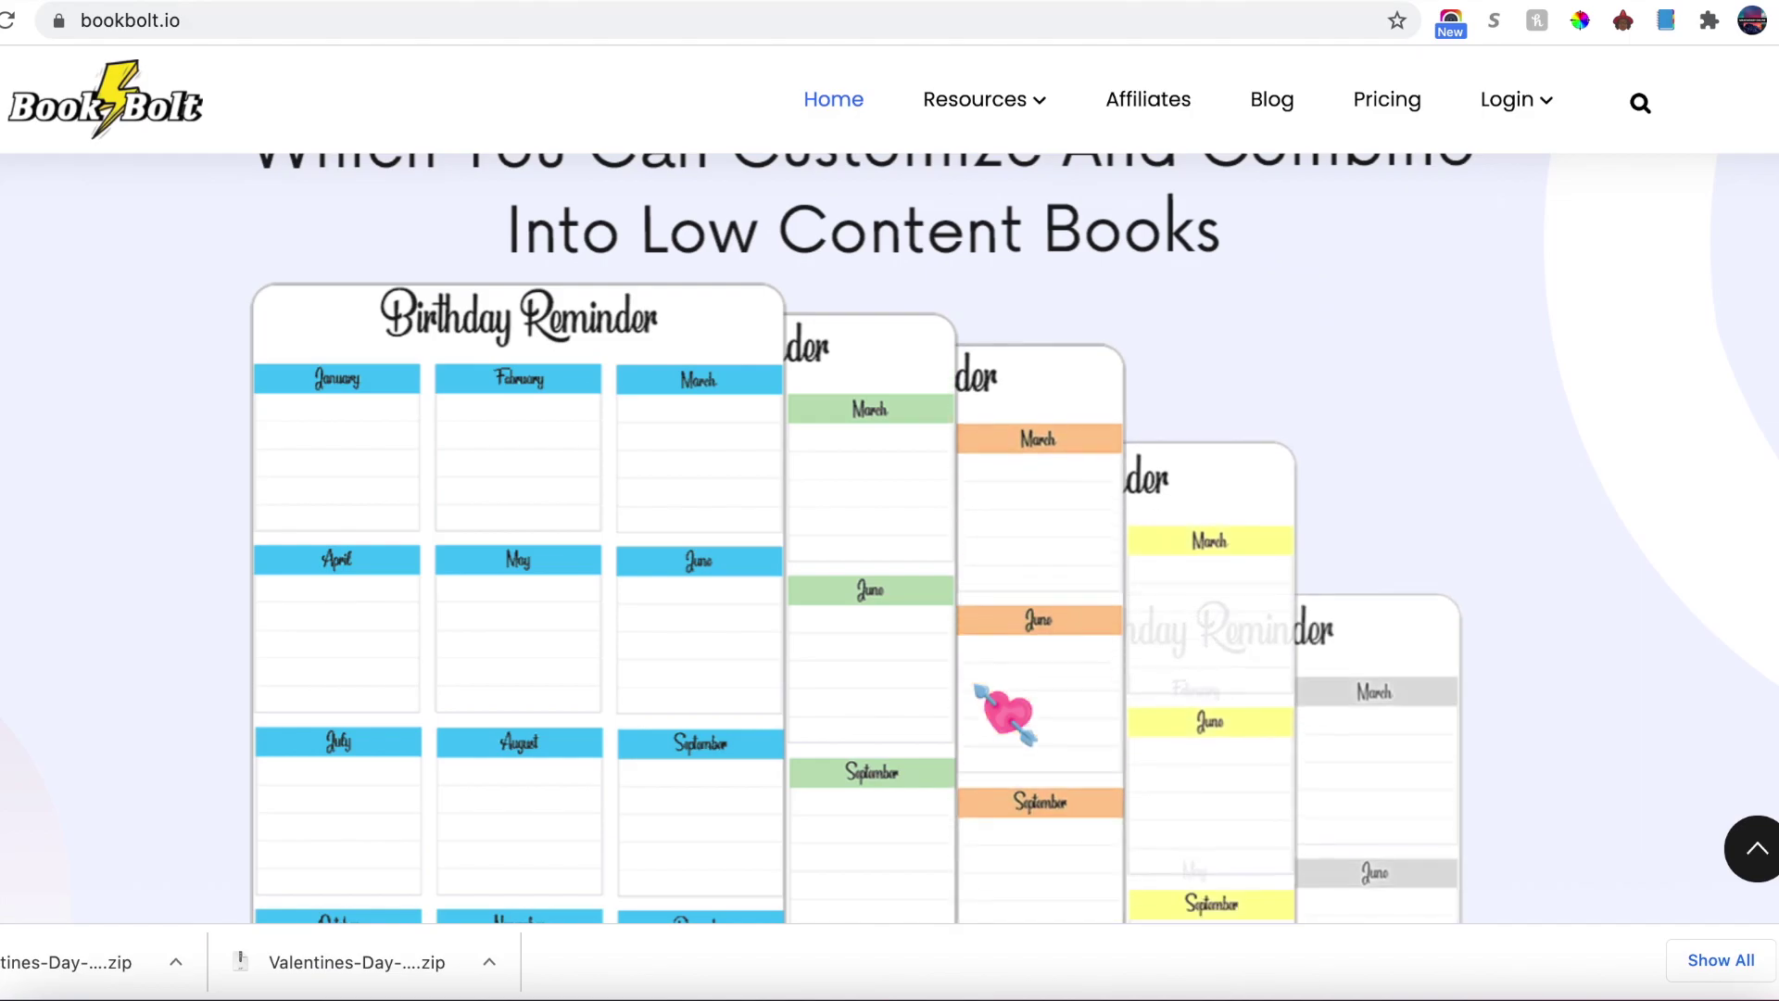
pyautogui.scroll(-1, 979, 690)
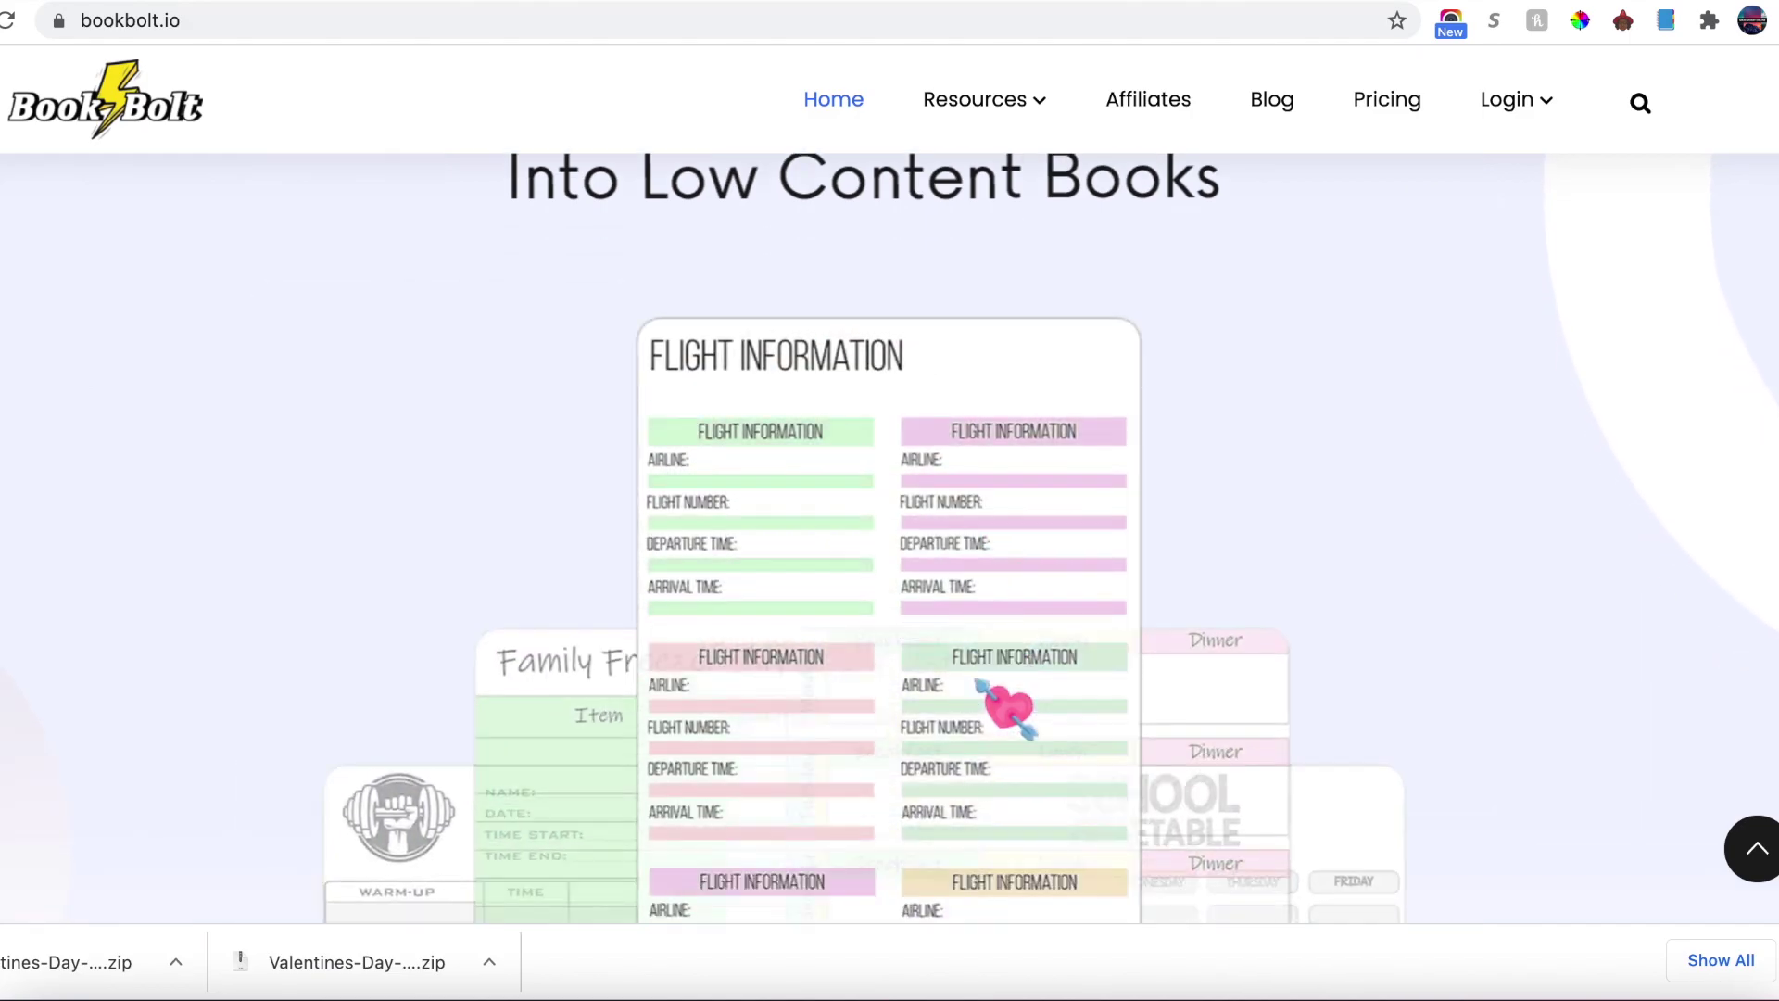
pyautogui.scroll(-4, 979, 690)
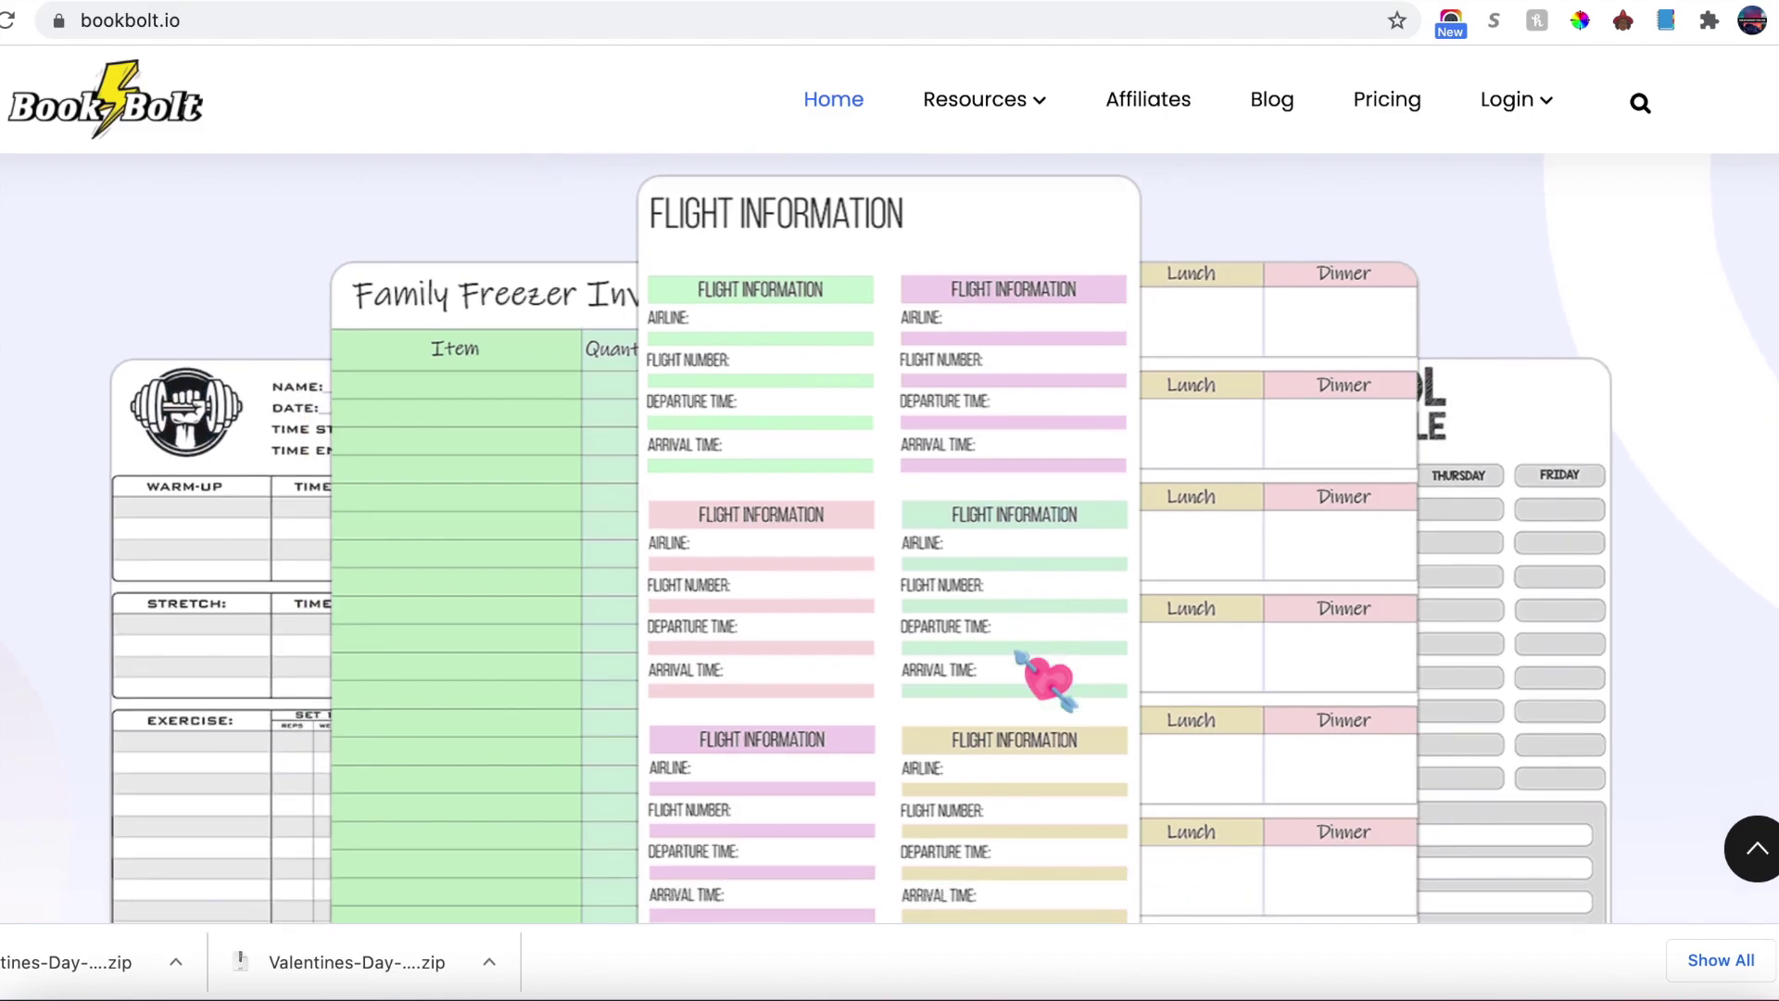
pyautogui.scroll(-10, 1019, 656)
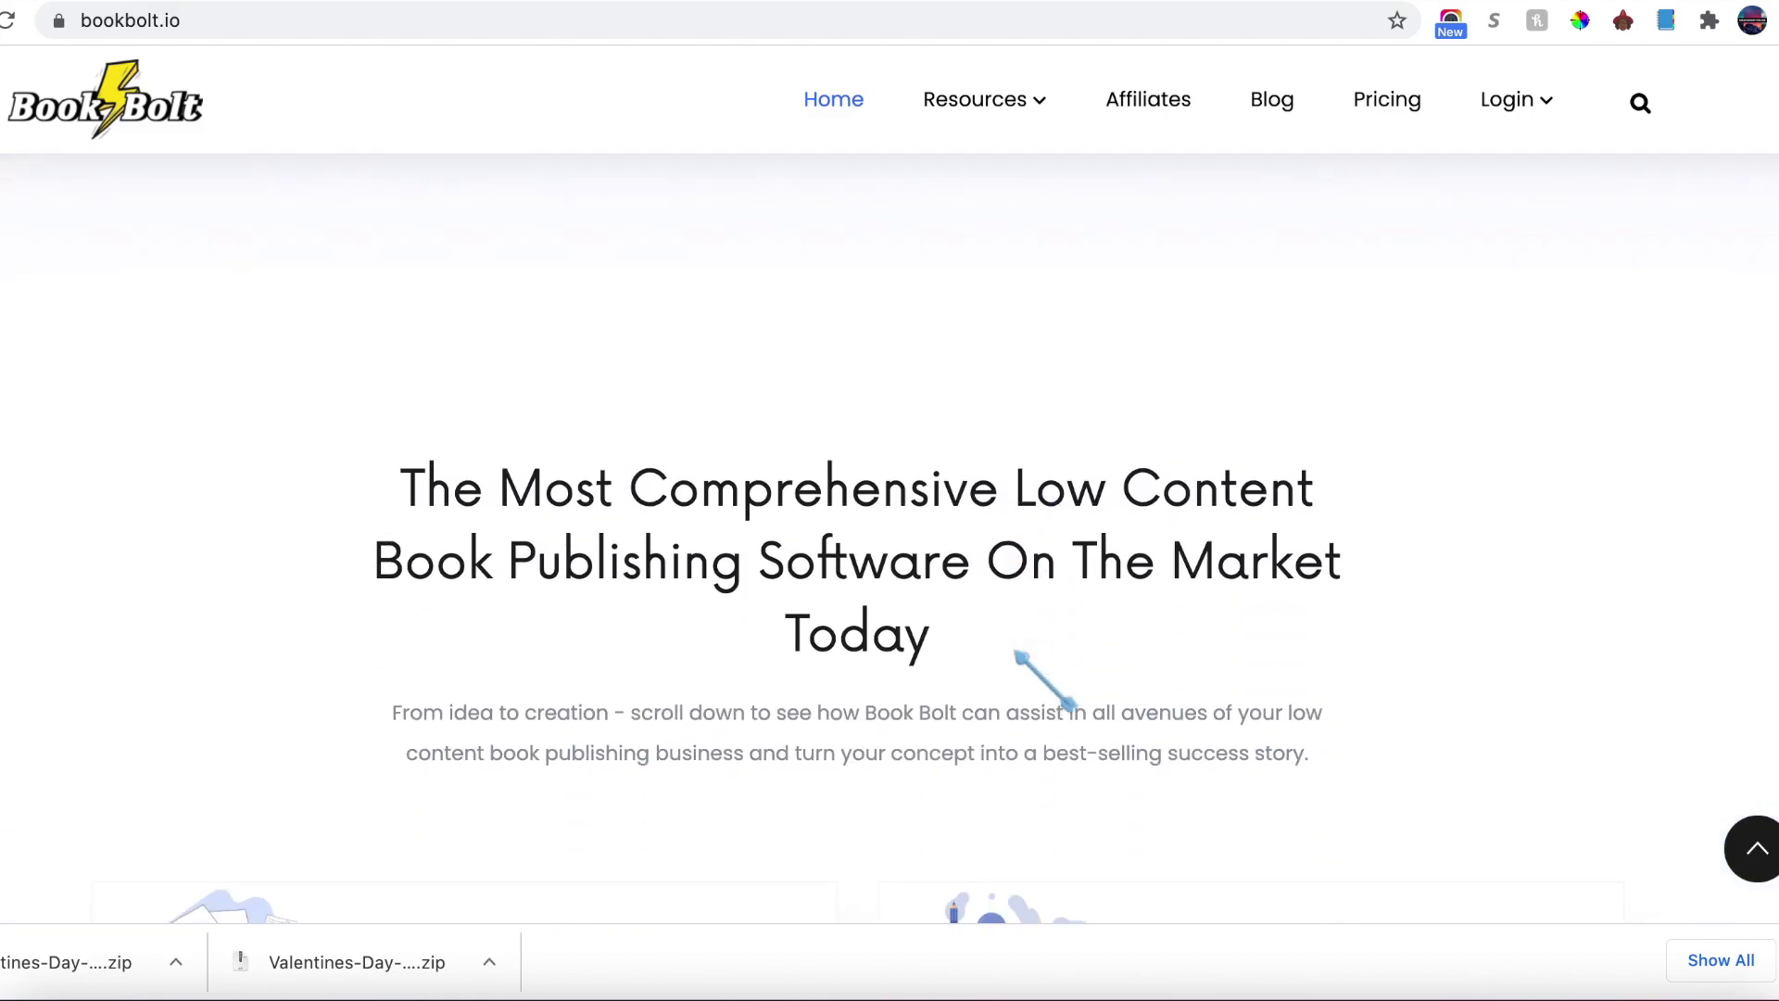
# Step: Open Book Bolt's pricing plans and examine what the monthly Newbie and Pro plans include
pyautogui.scroll(-14, 1040, 683)
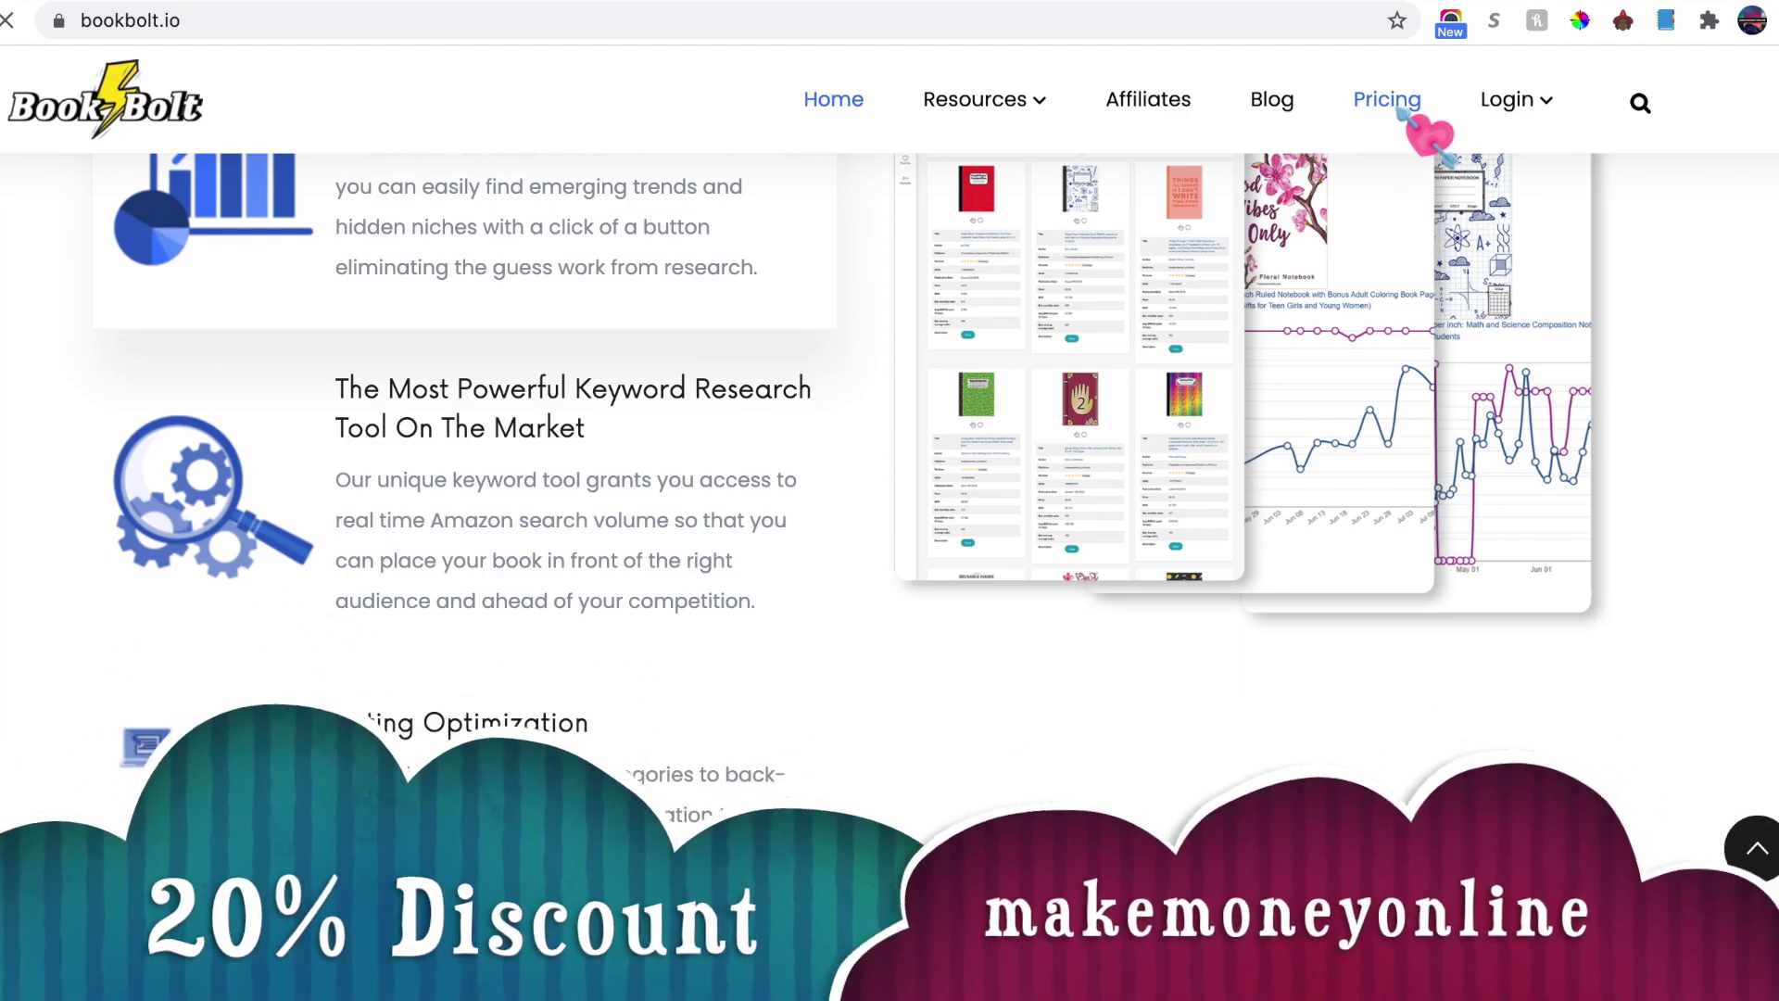
pyautogui.click(1387, 104)
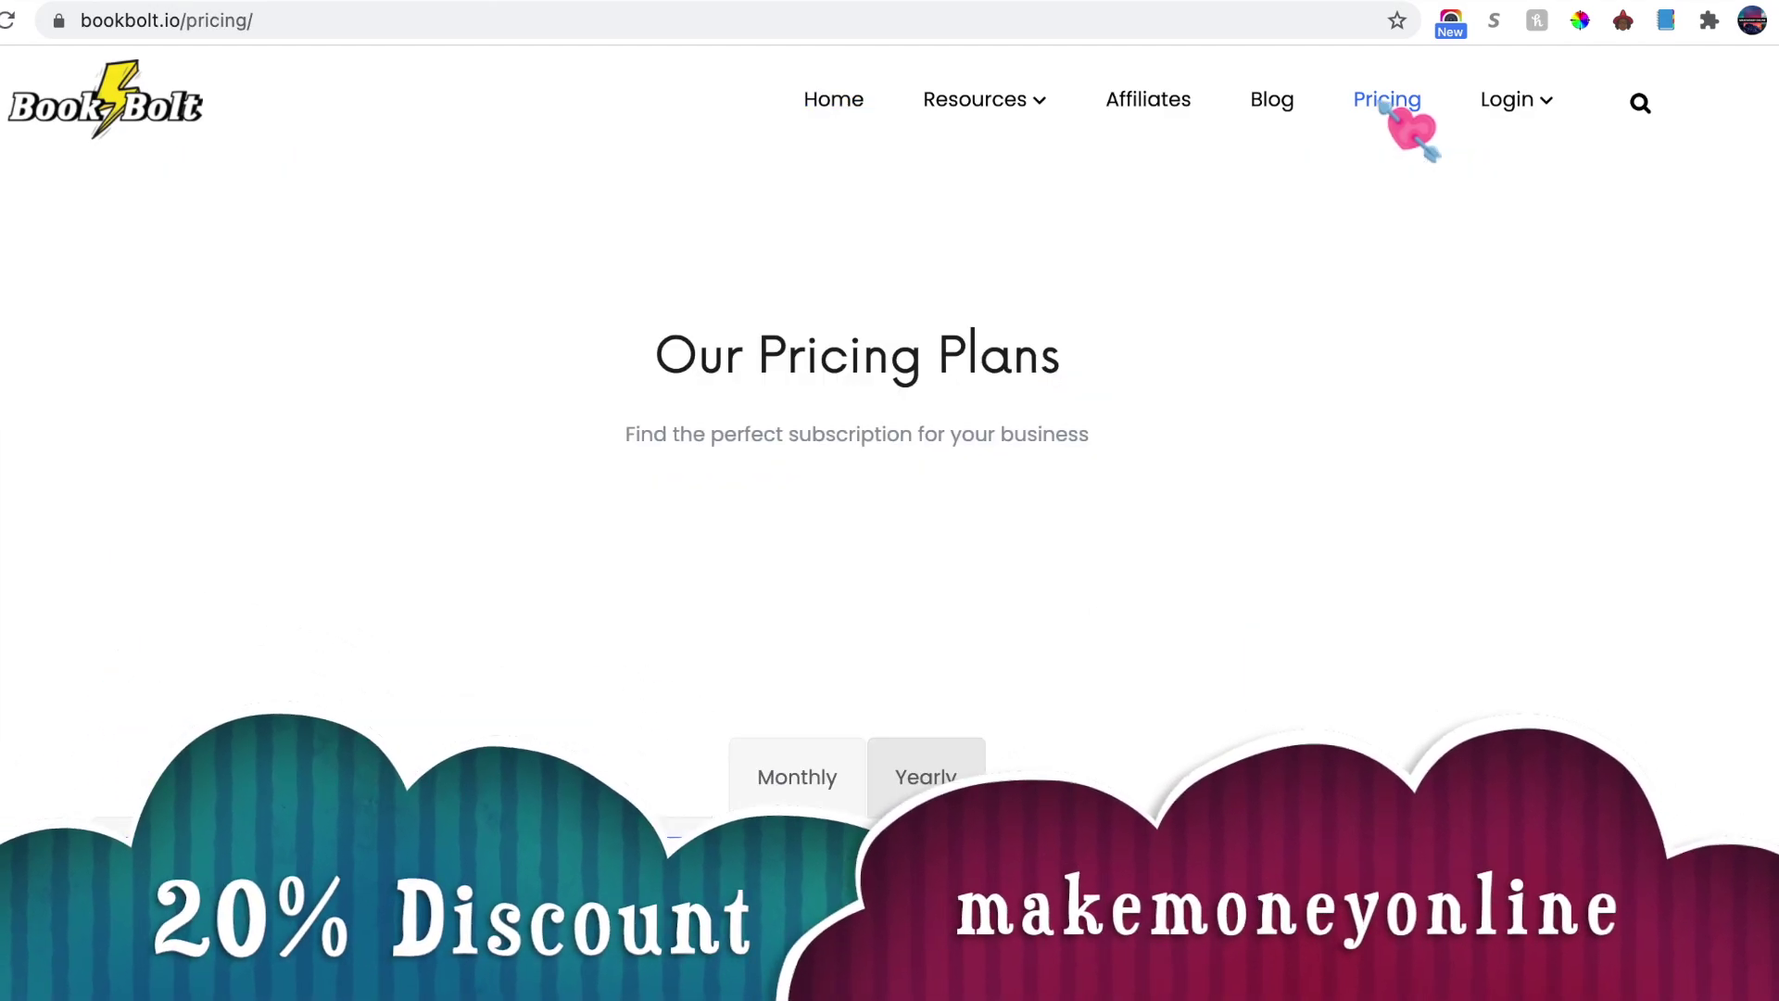
pyautogui.scroll(-5, 1387, 107)
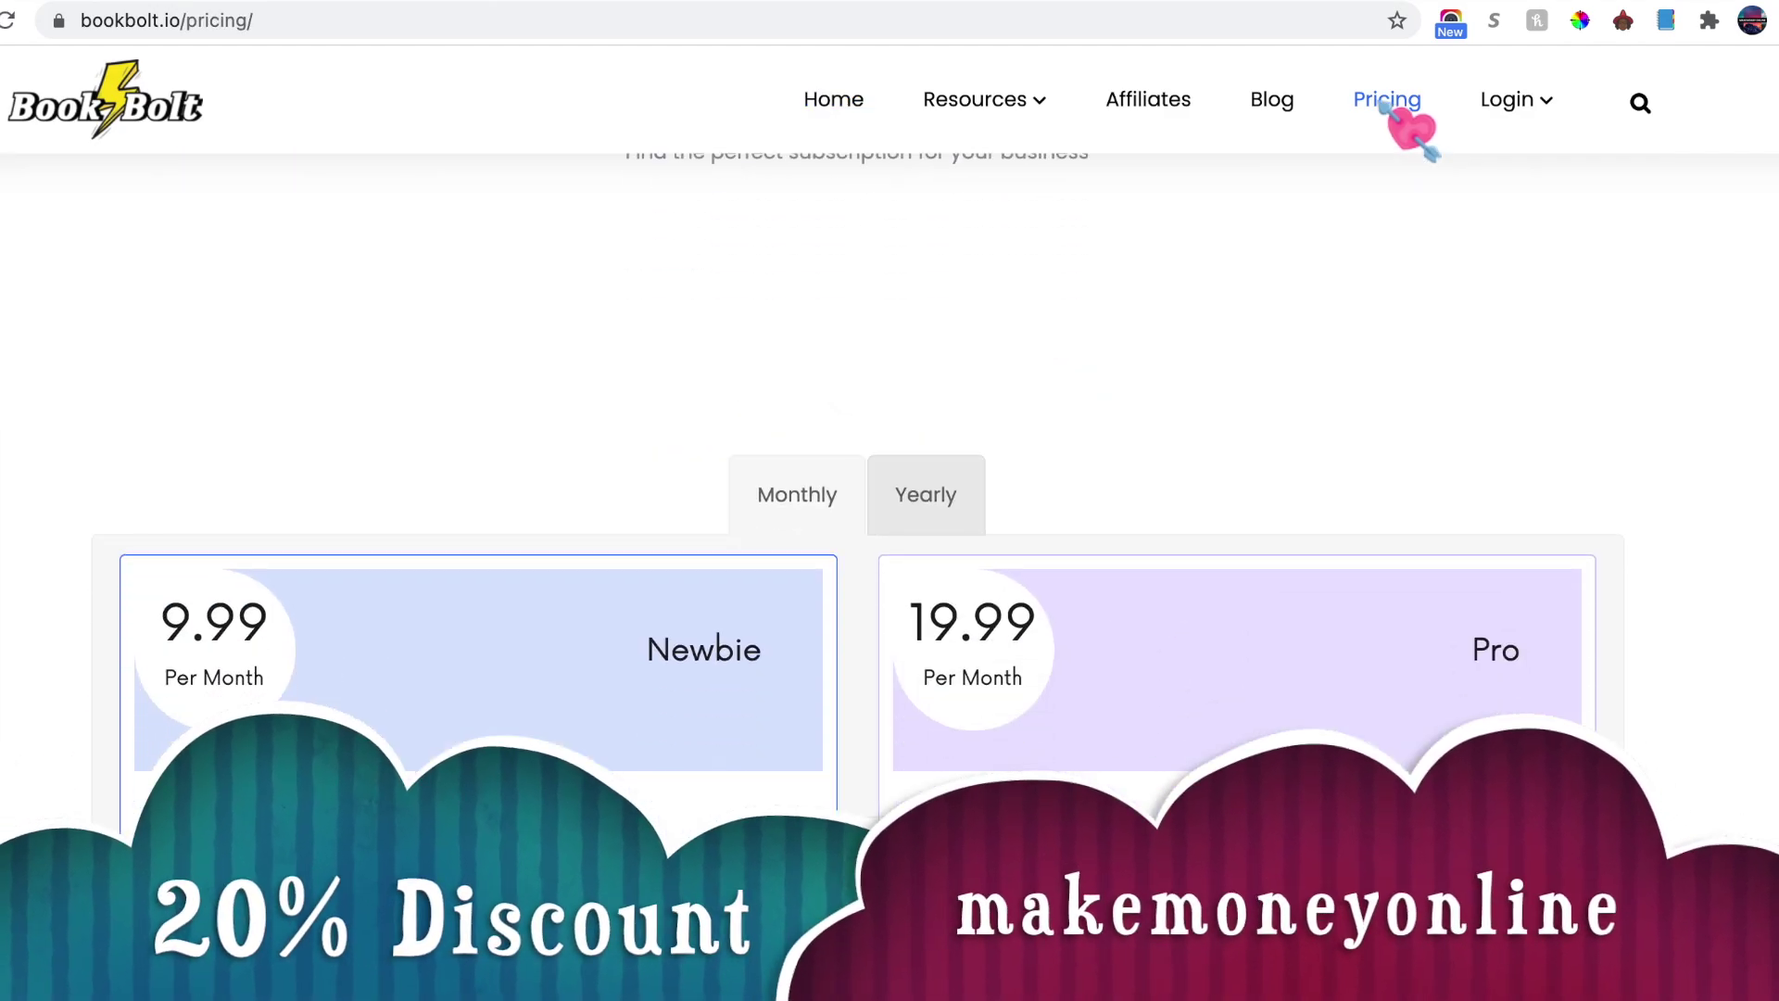
pyautogui.scroll(-3, 1382, 104)
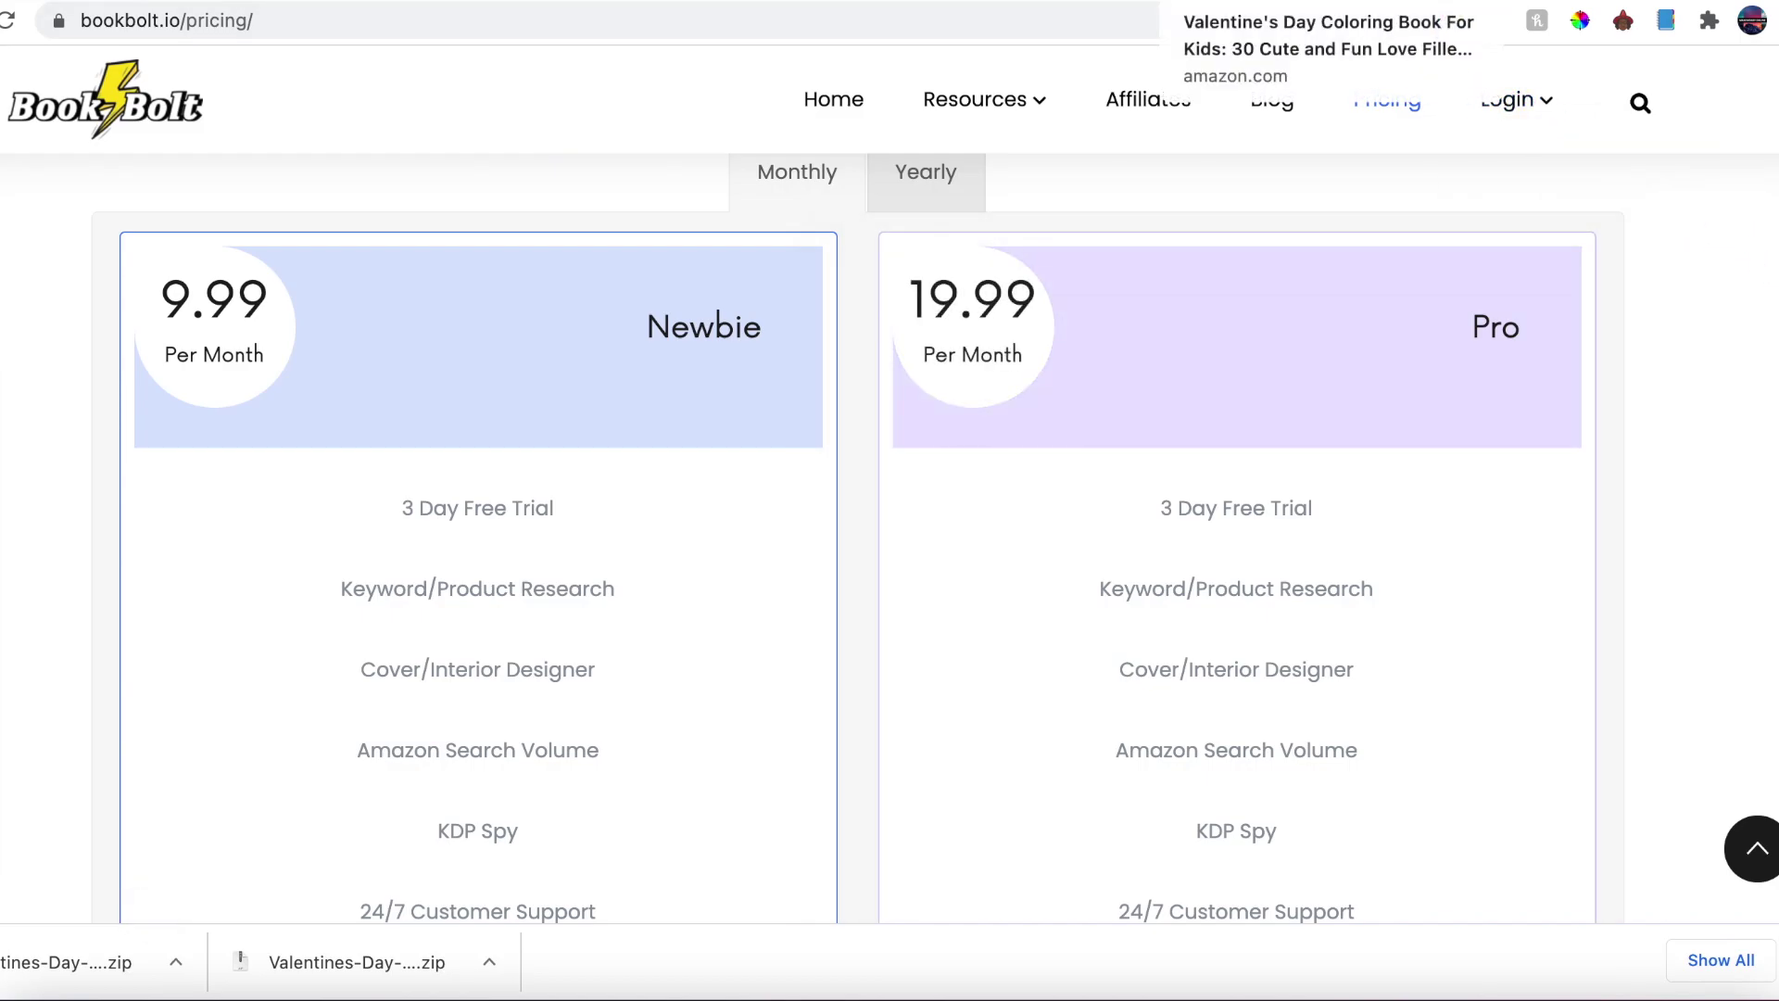
# Step: Run the Book Bolt extension's product search on the Amazon toddler coloring book results and review each book's BSR, estimated sales and revenue
pyautogui.click(1260, 1)
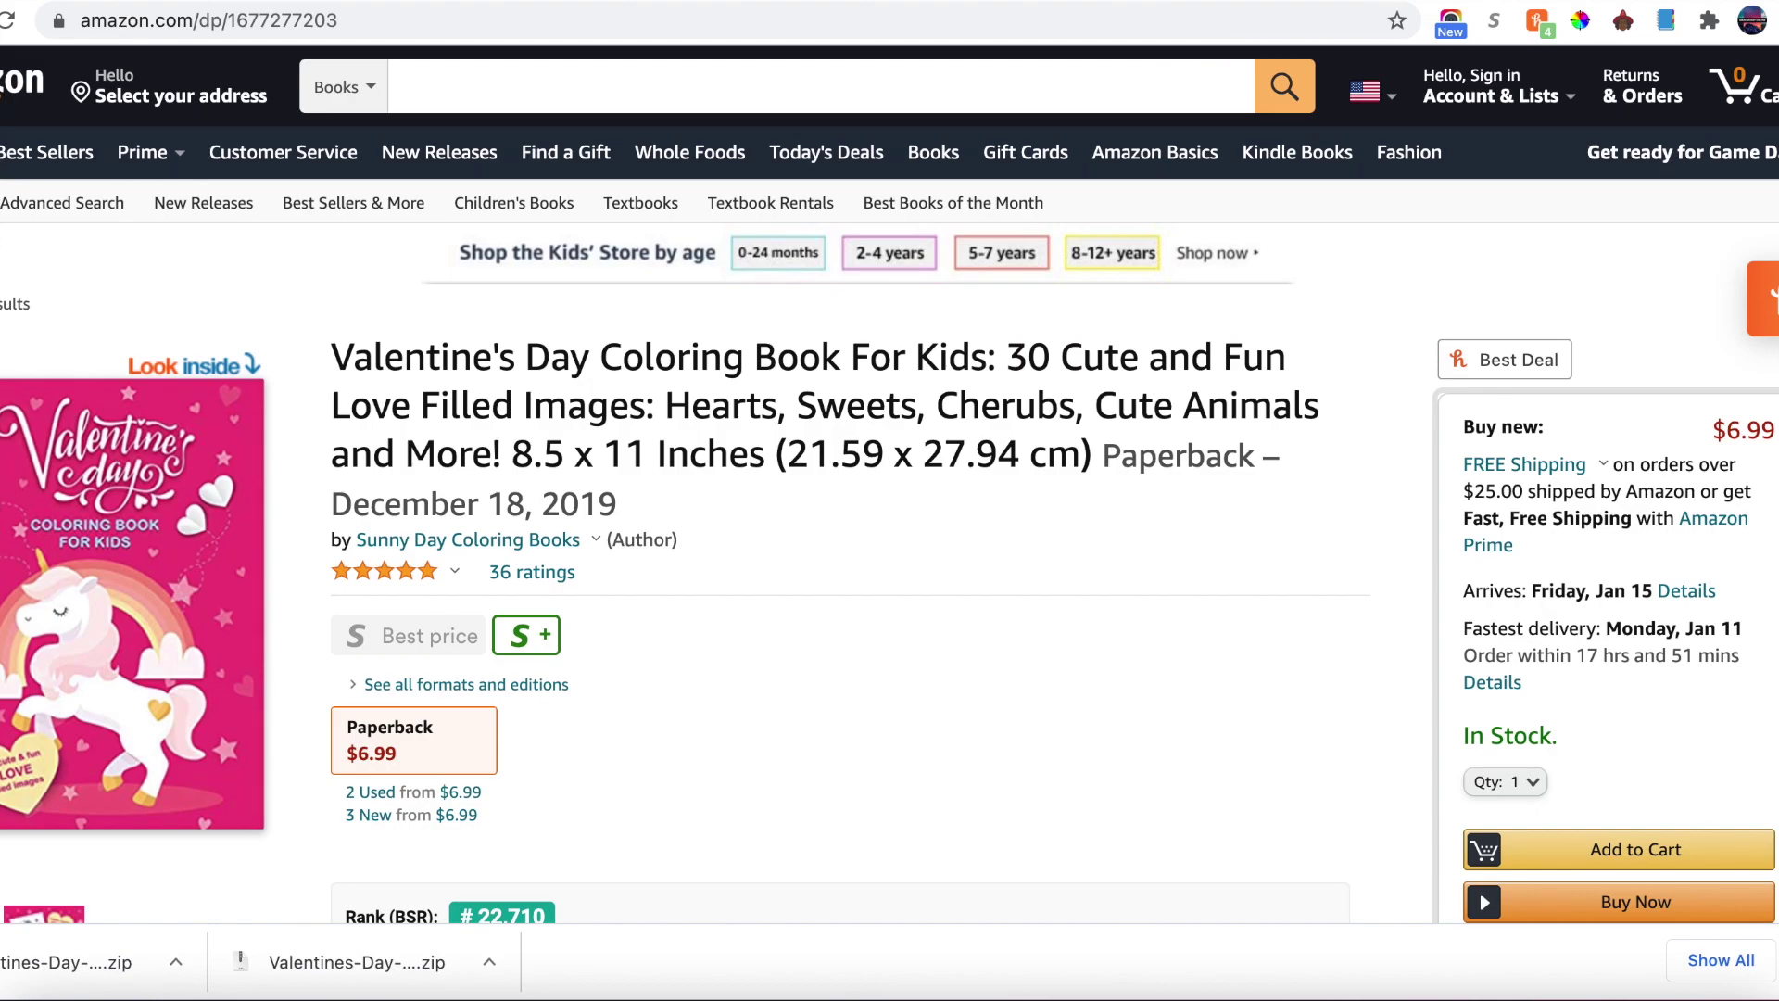
pyautogui.click(1205, 1)
pyautogui.click(1668, 25)
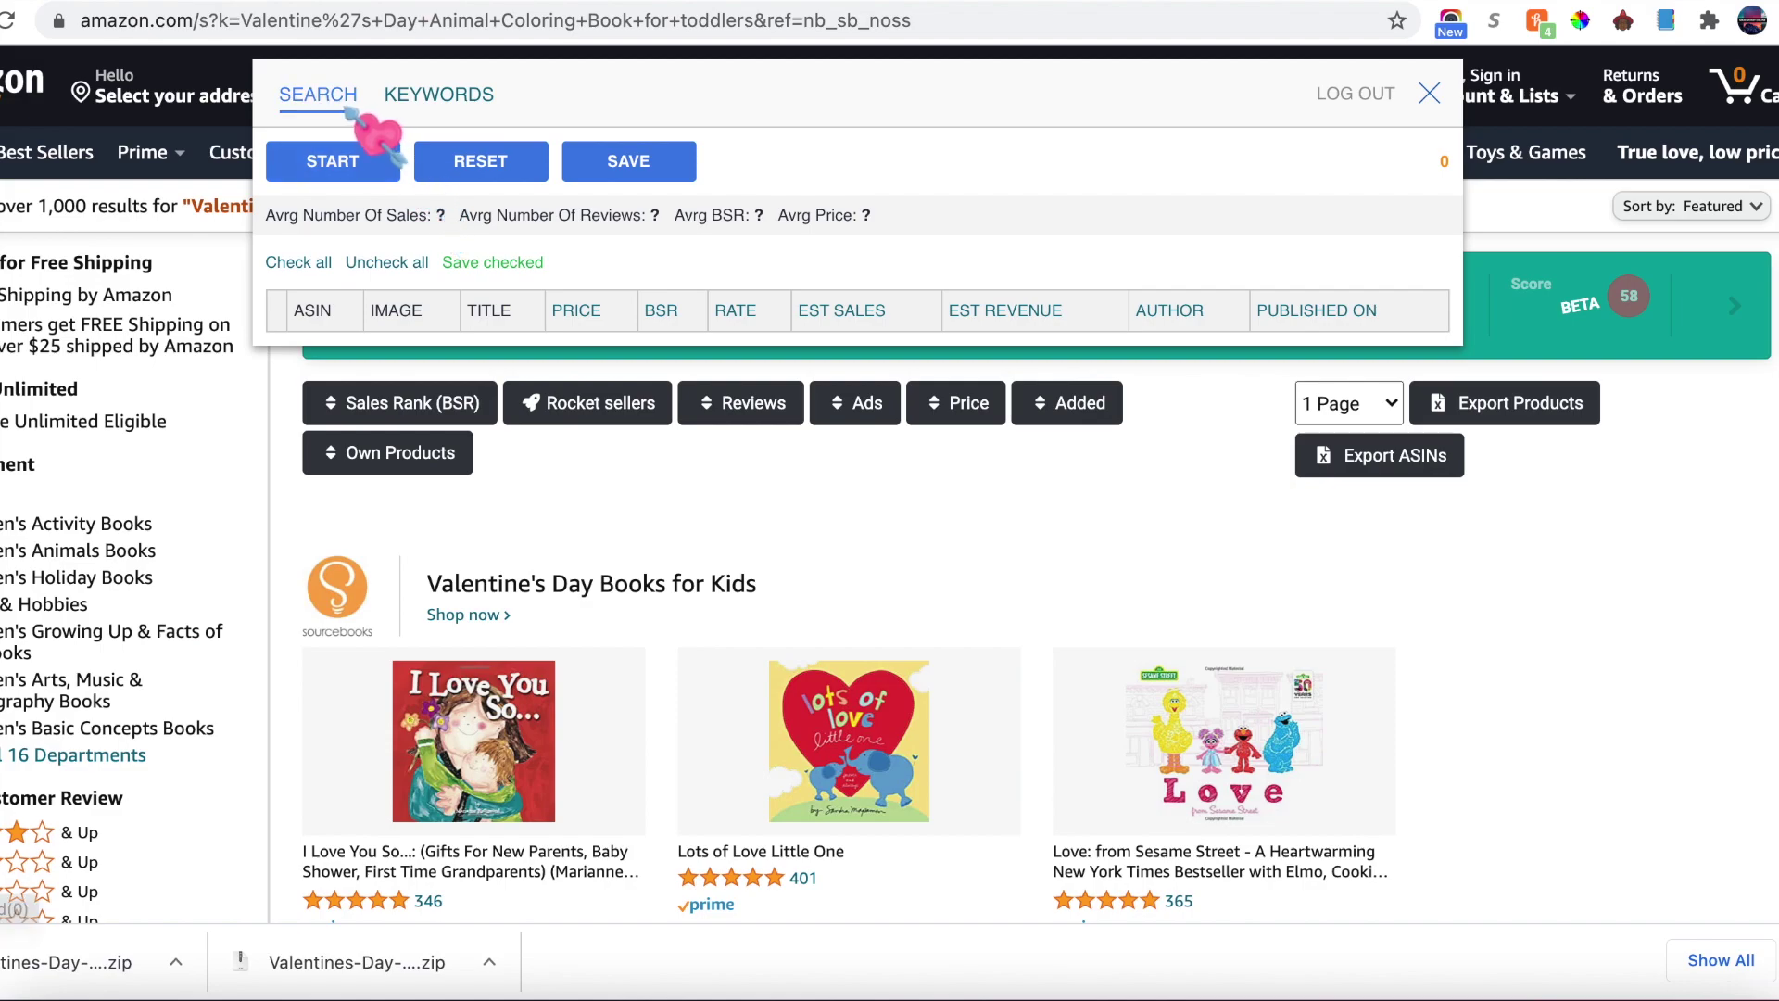
pyautogui.click(369, 173)
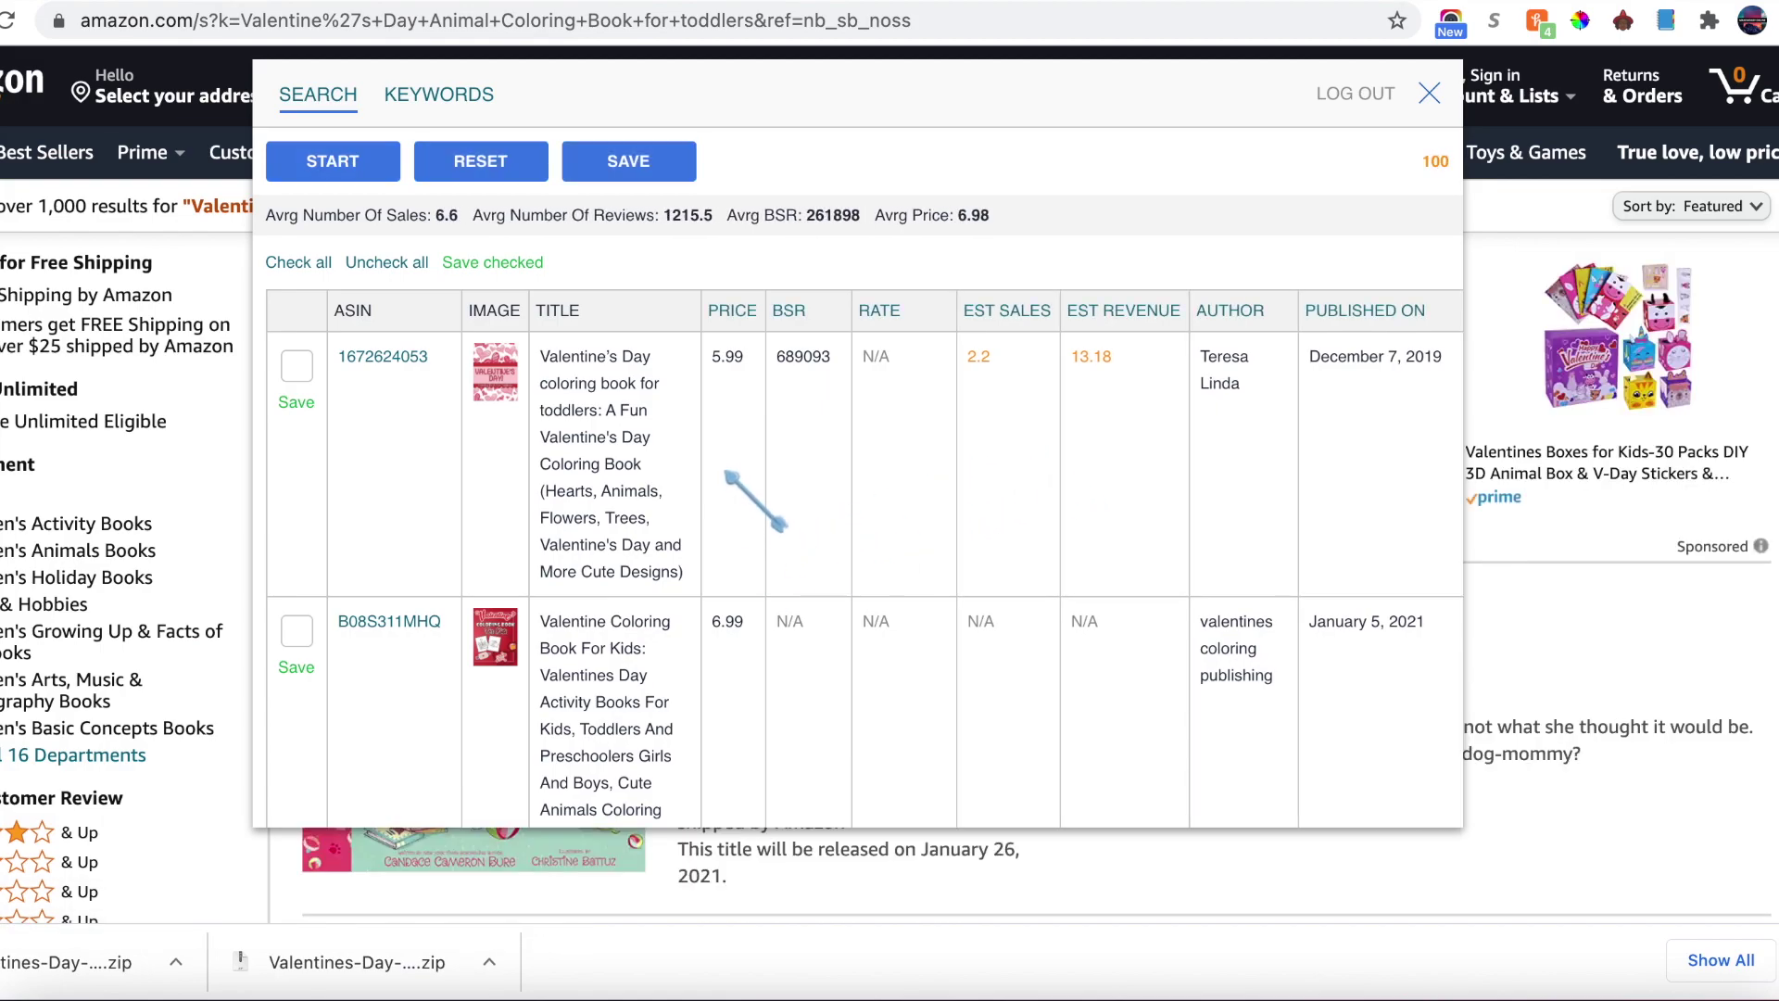
pyautogui.scroll(-10, 720, 455)
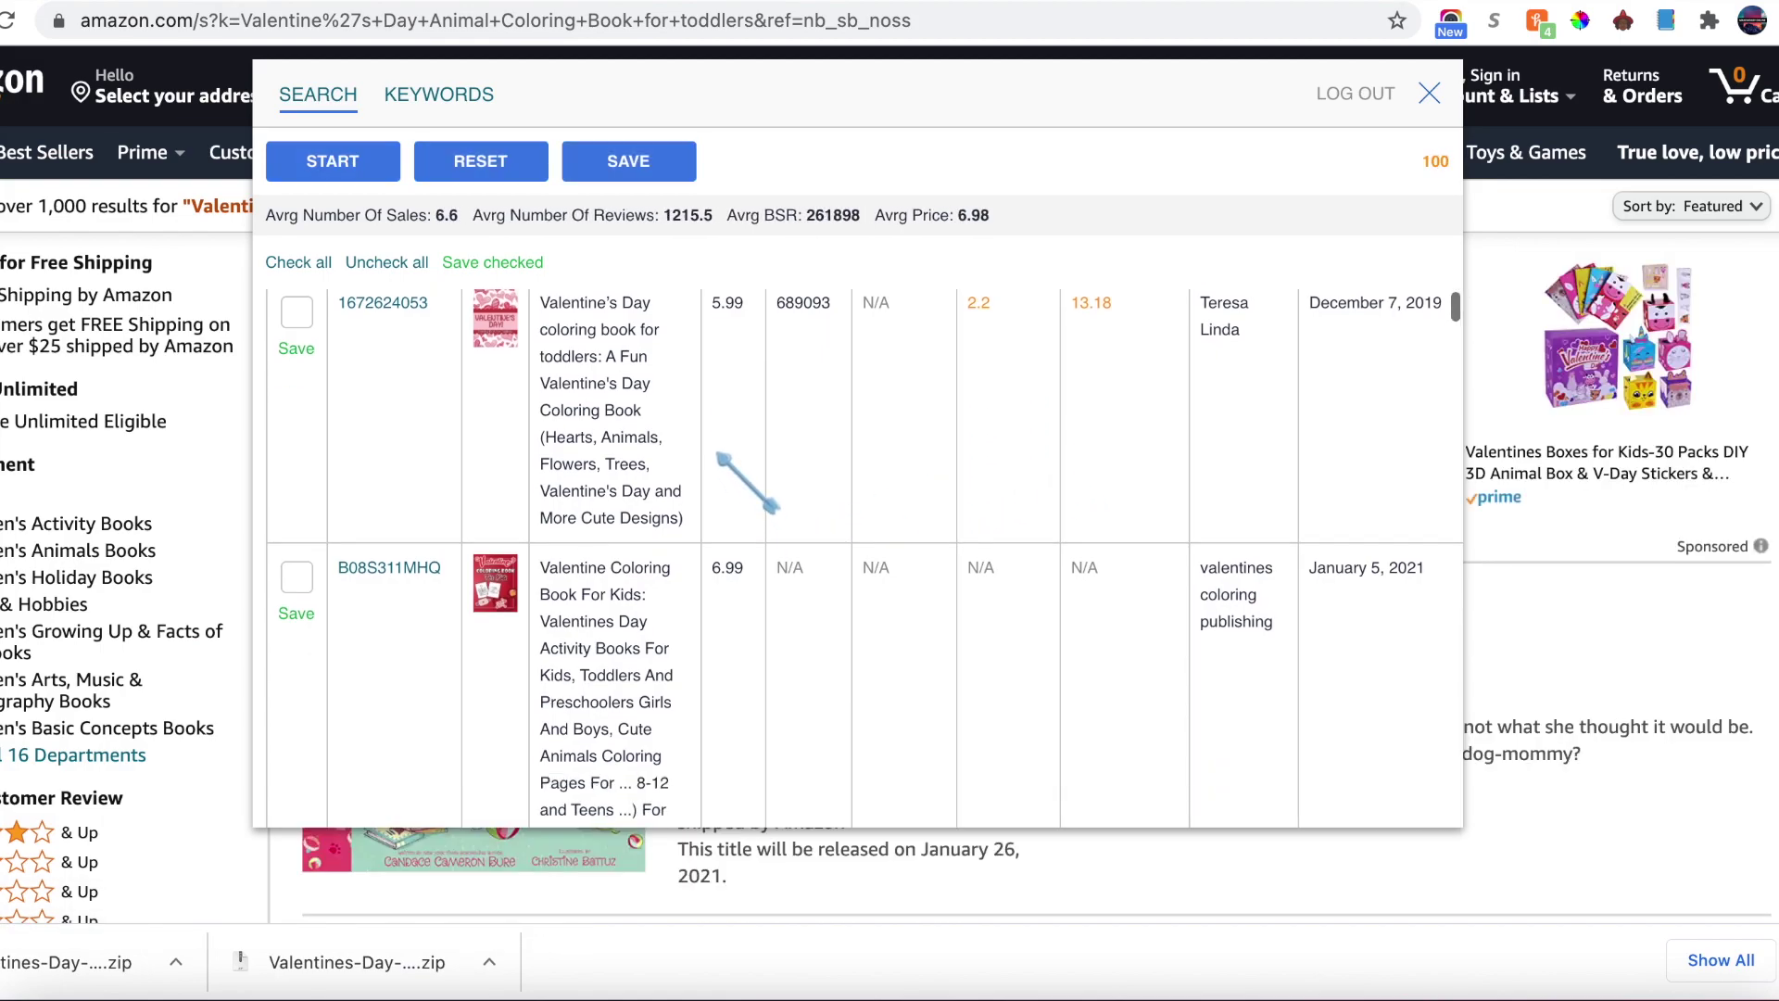
pyautogui.scroll(-10, 720, 456)
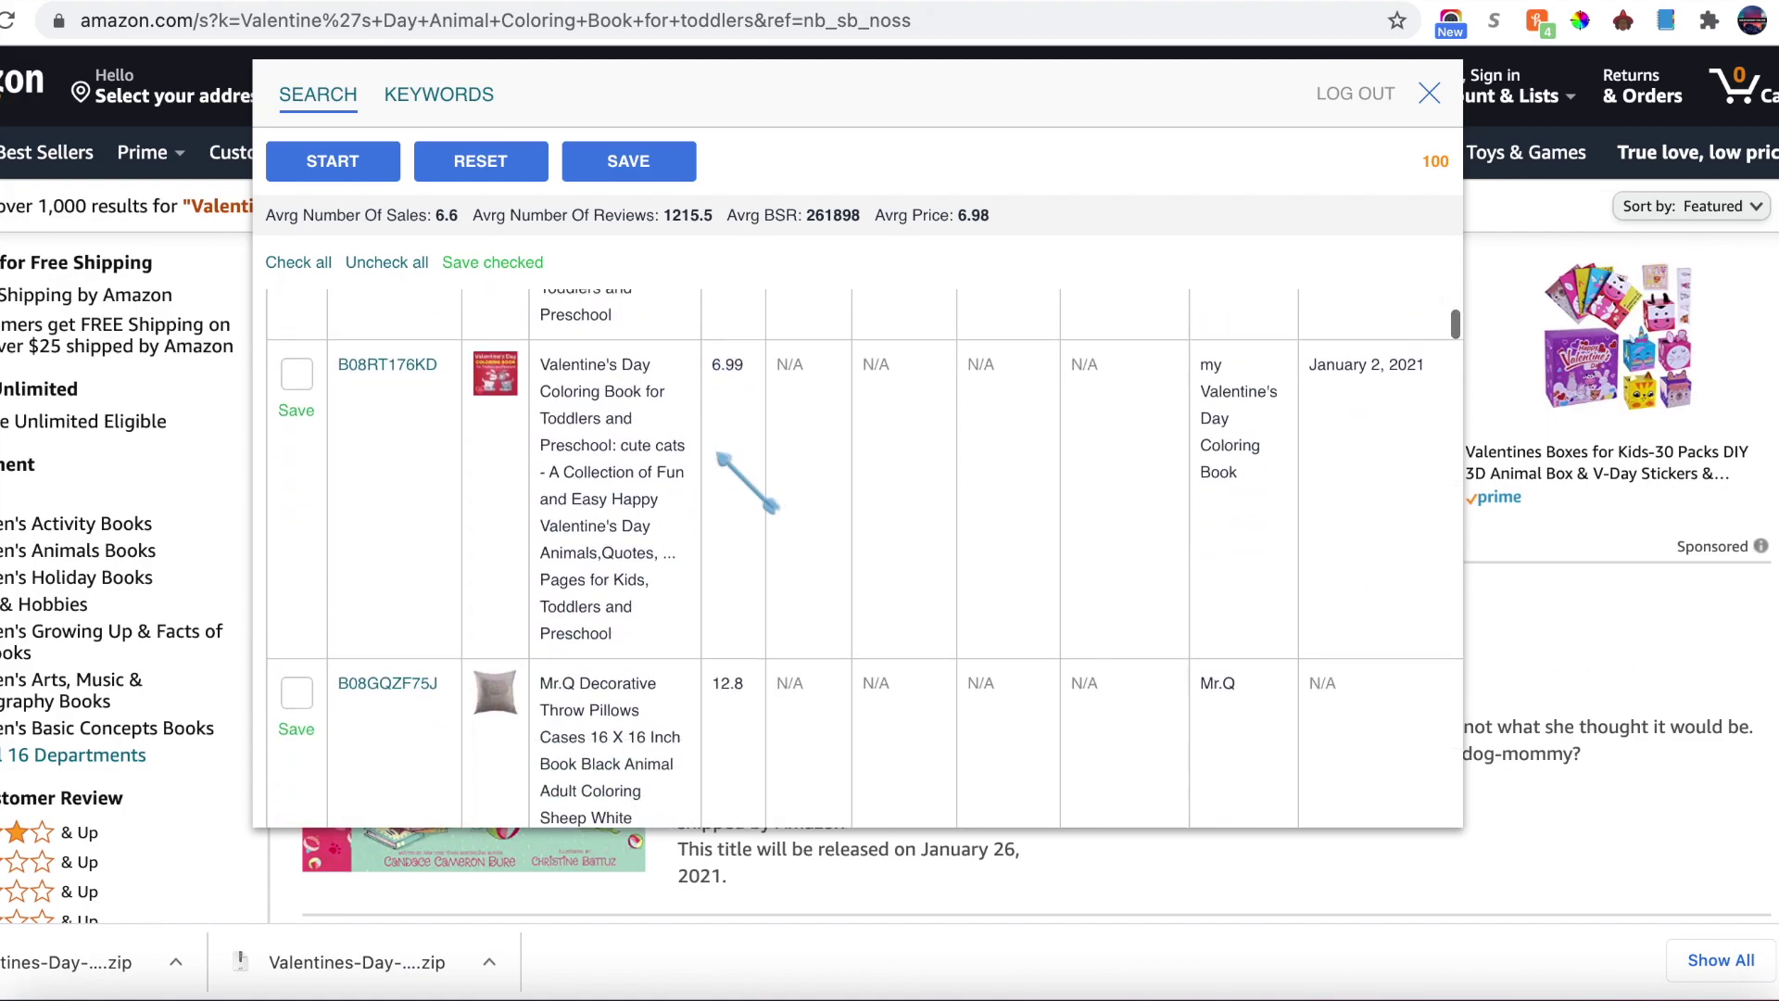
pyautogui.scroll(-5, 720, 456)
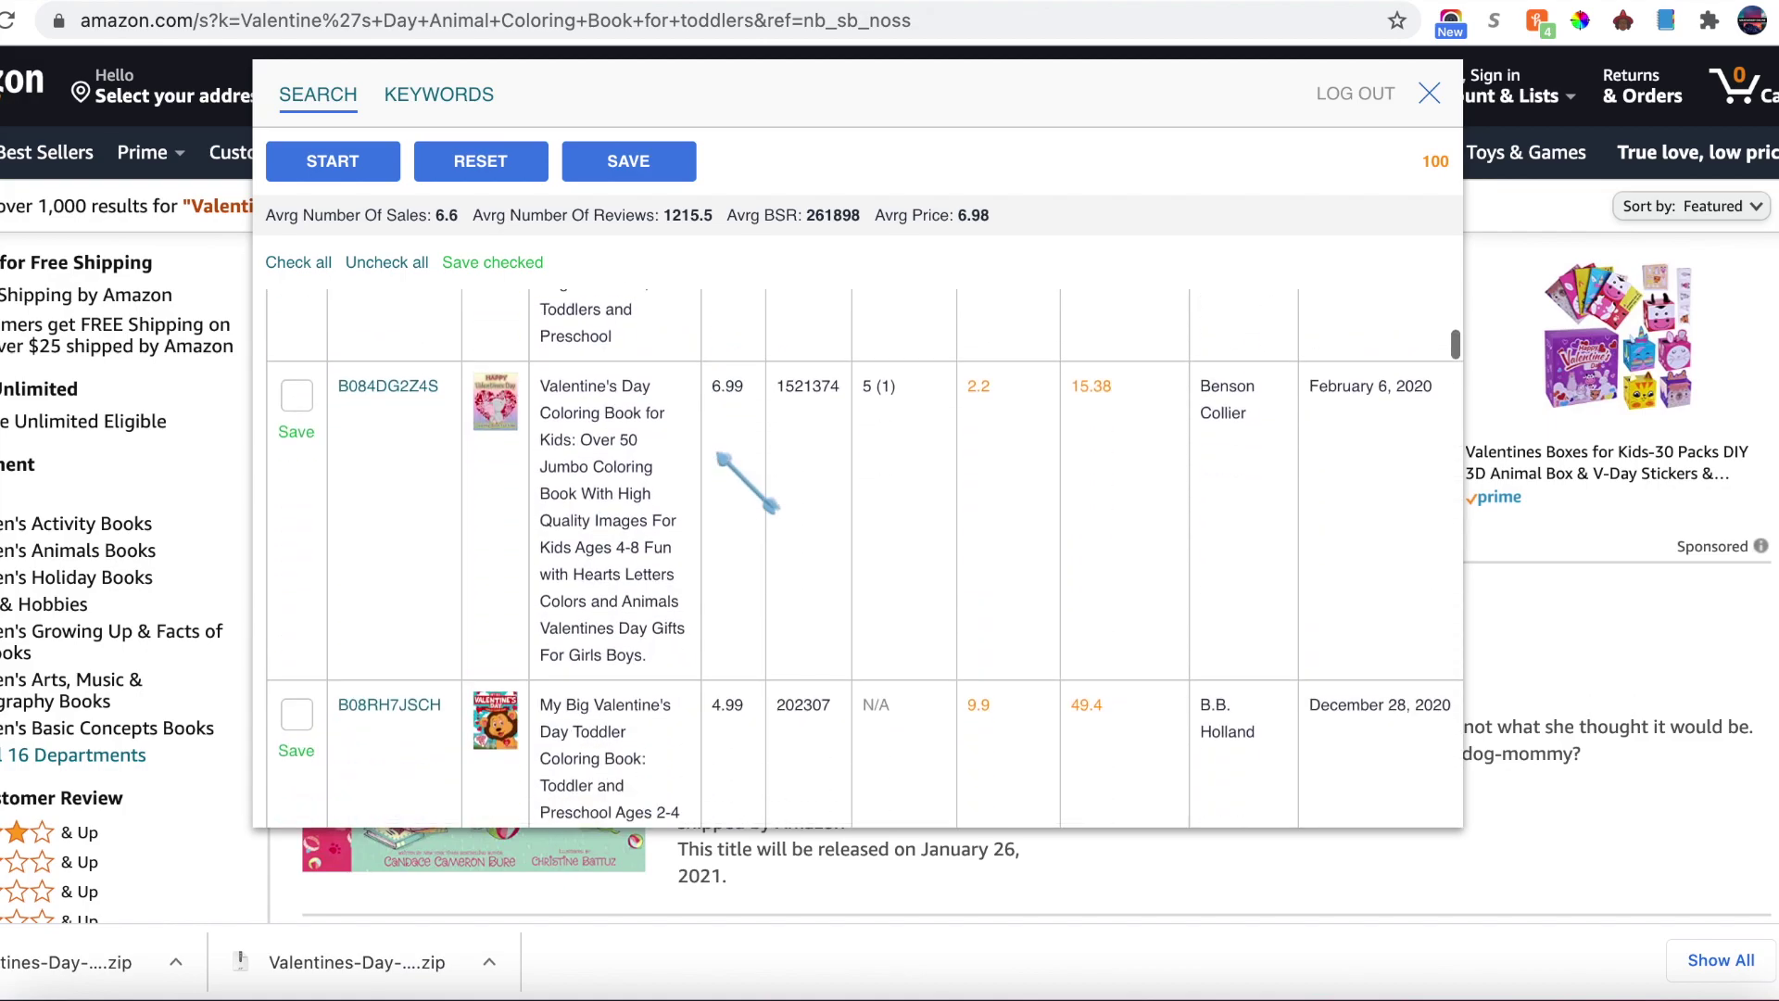
pyautogui.scroll(-3, 720, 456)
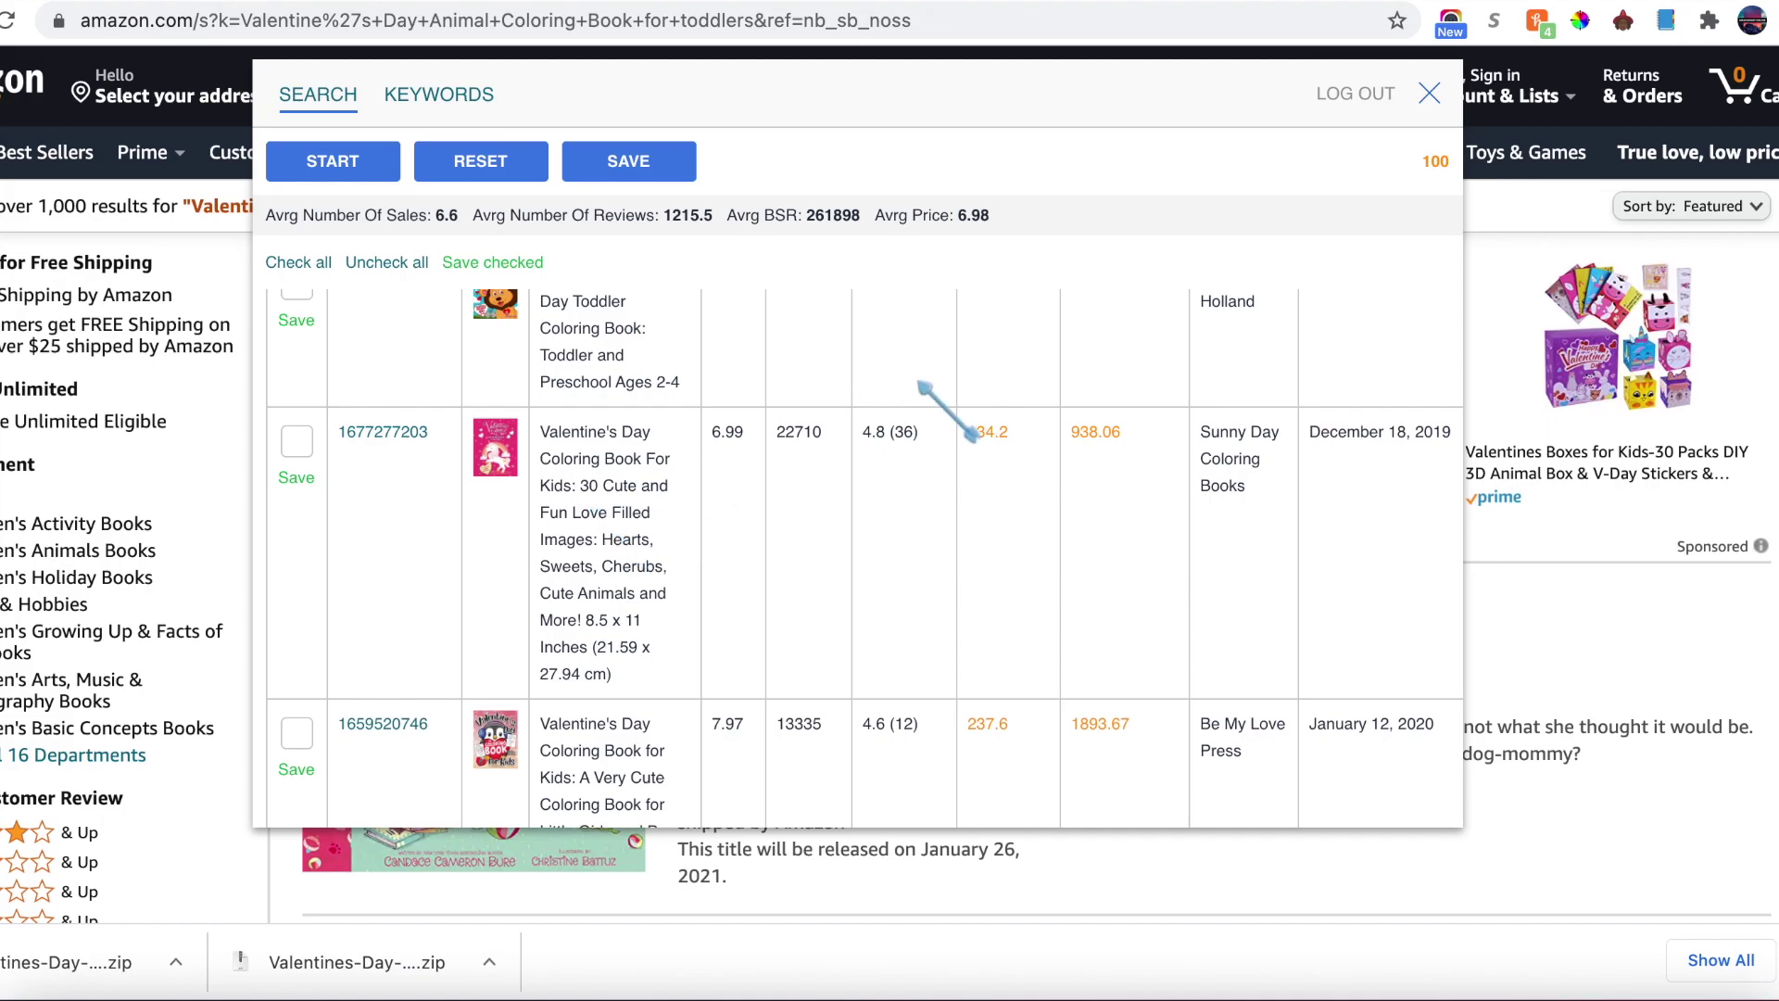
# Step: Search Google for "merge pdf" and open the iLovePDF merge tool
pyautogui.click(1247, 2)
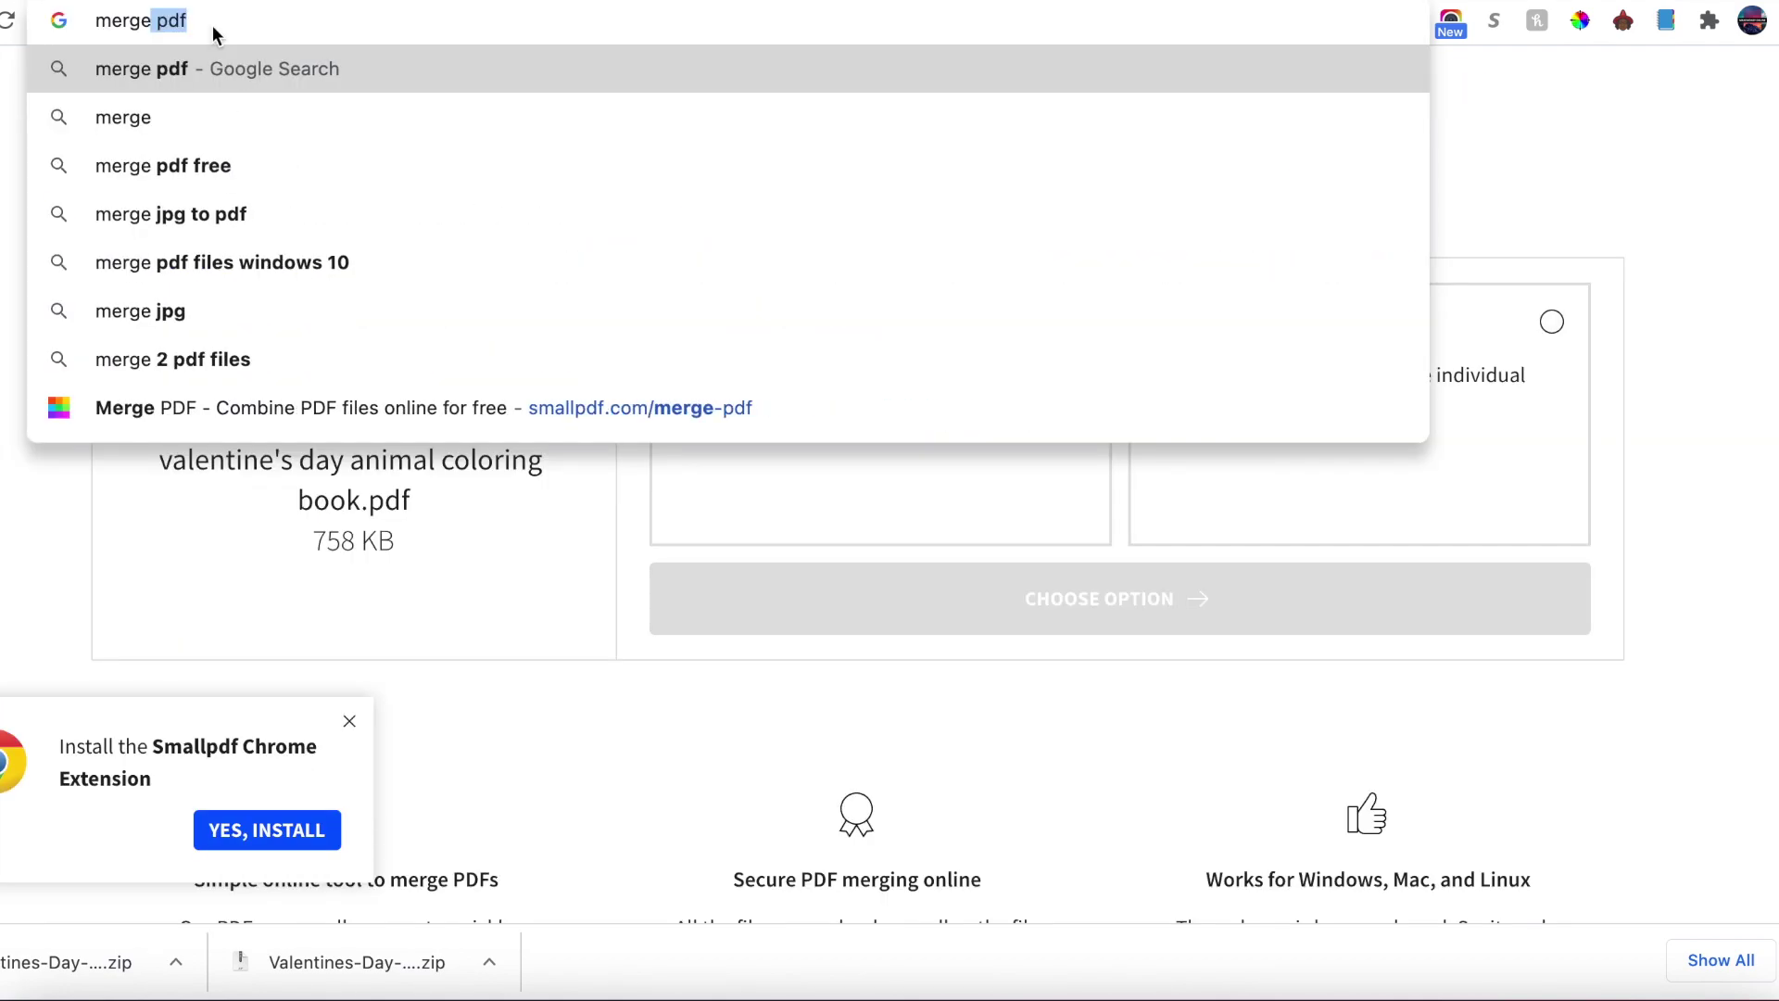
pyautogui.press('Return')
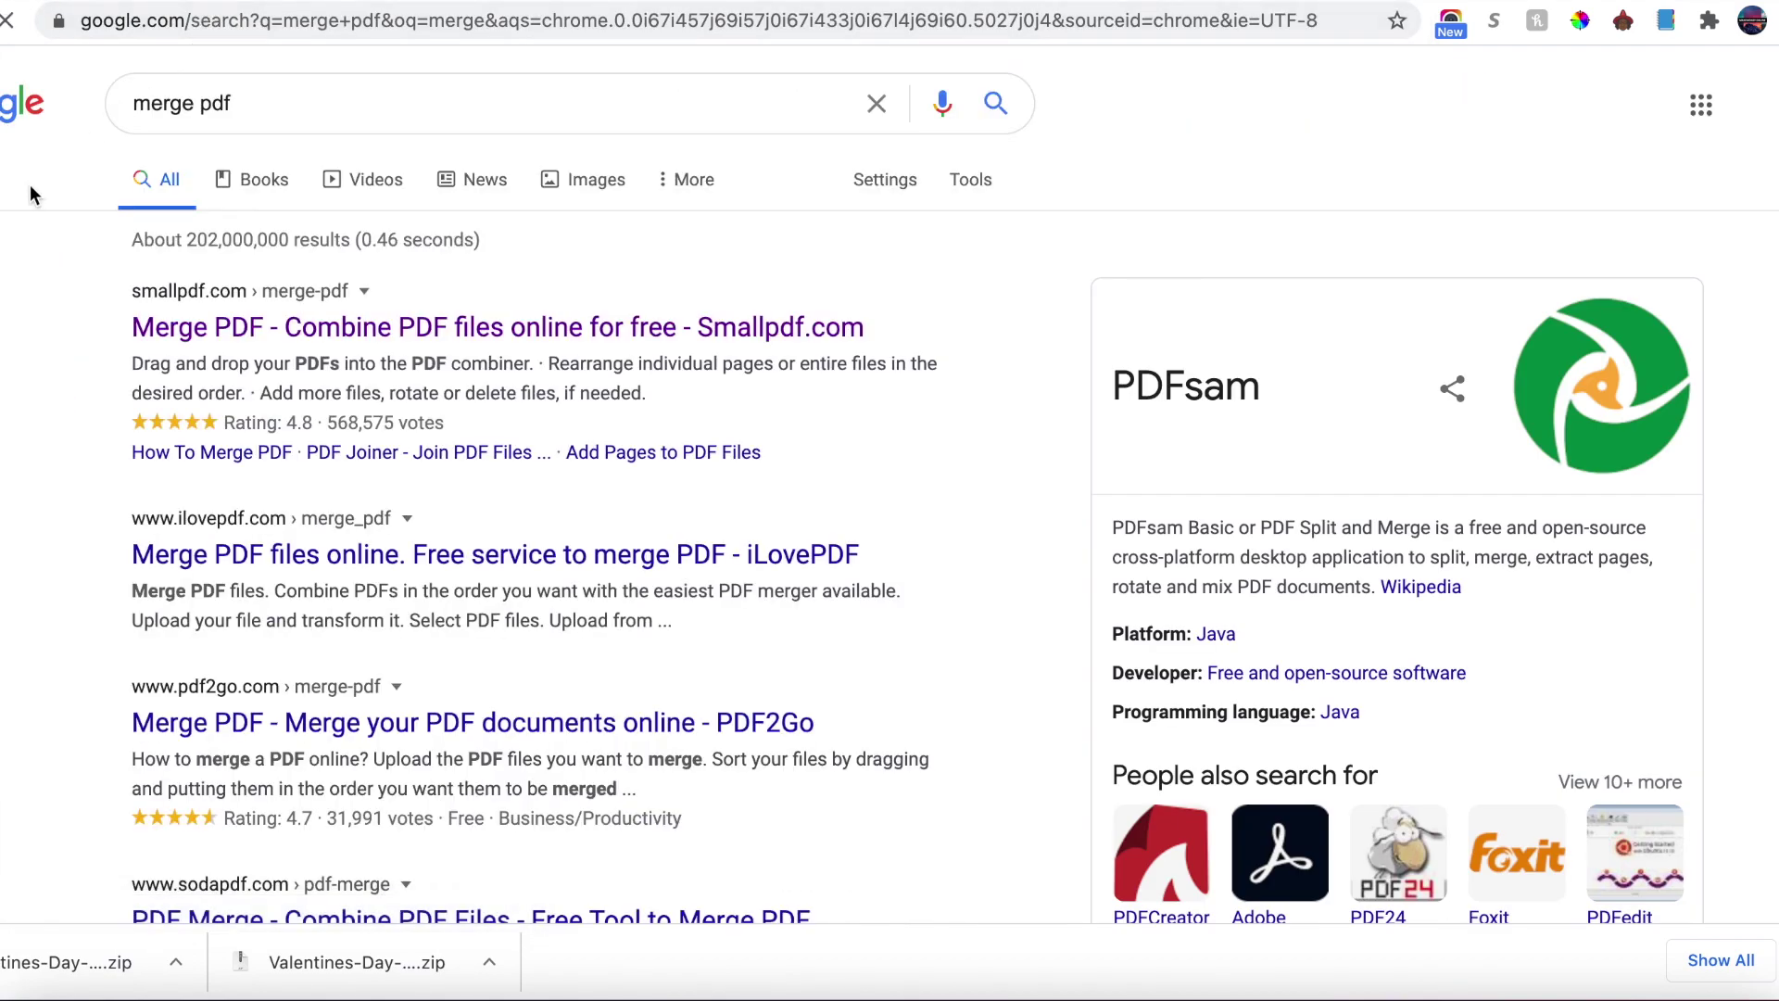
pyautogui.click(228, 552)
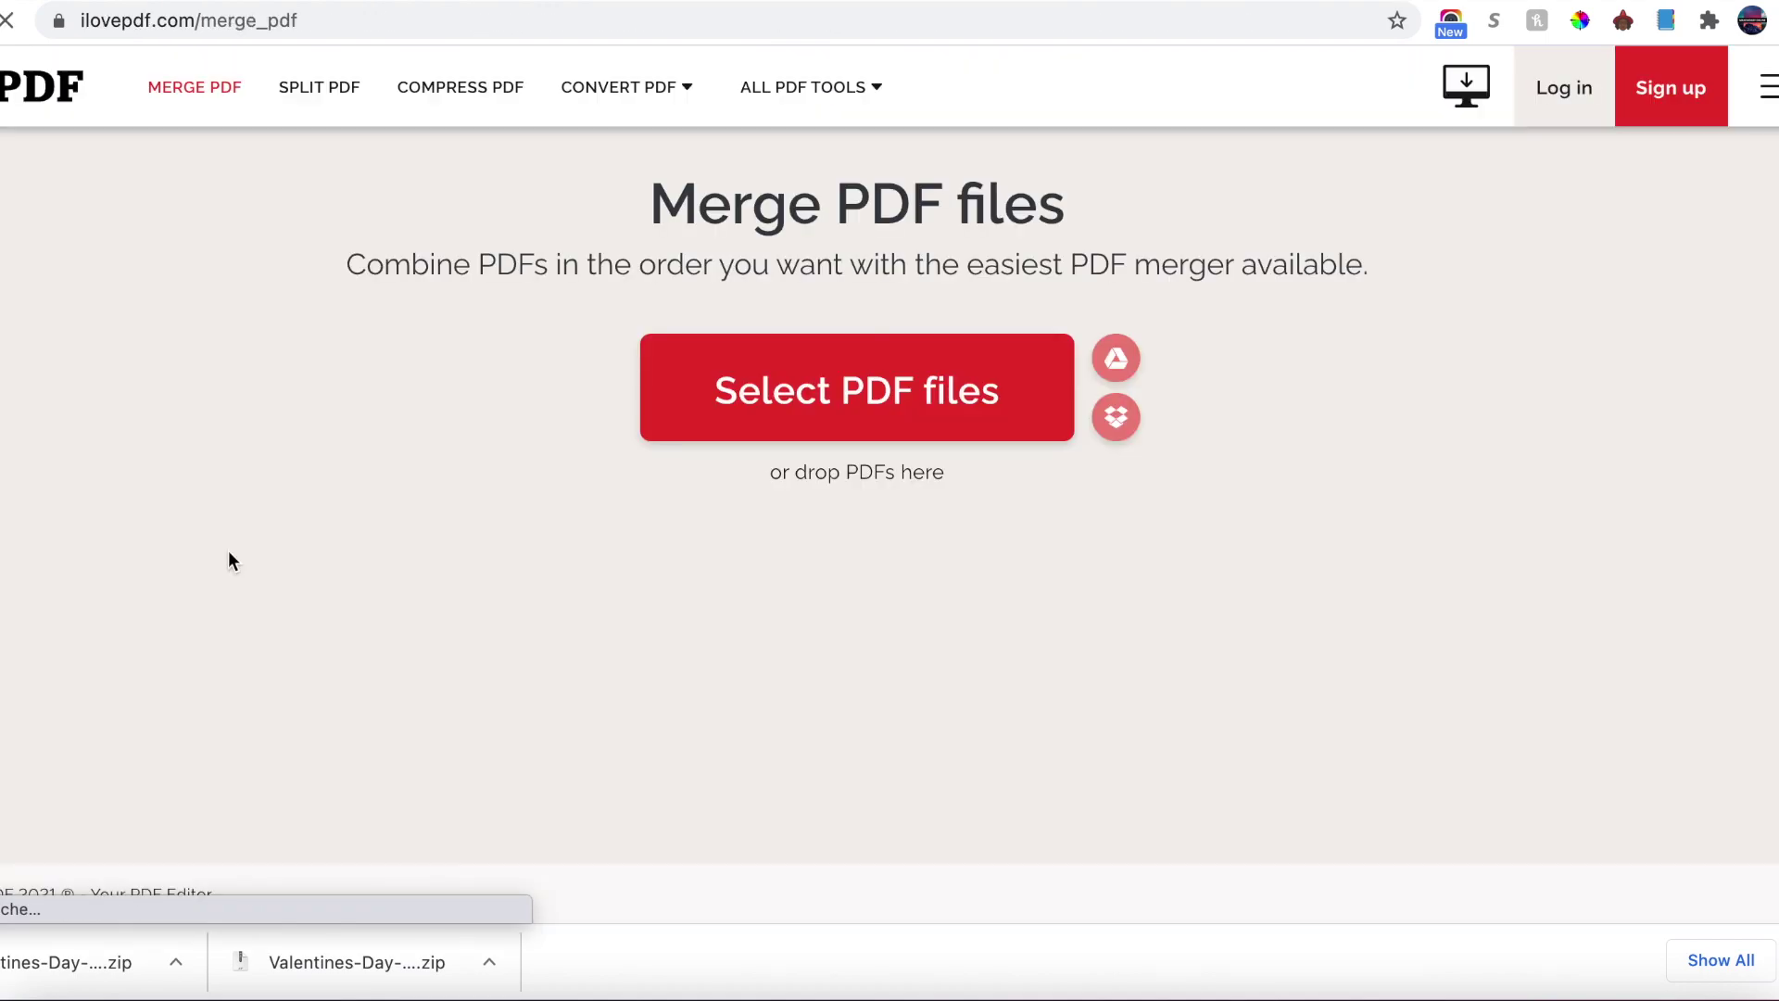
# Step: Add the two valentine's day animal coloring book PDFs and merge them into one file
pyautogui.click(861, 404)
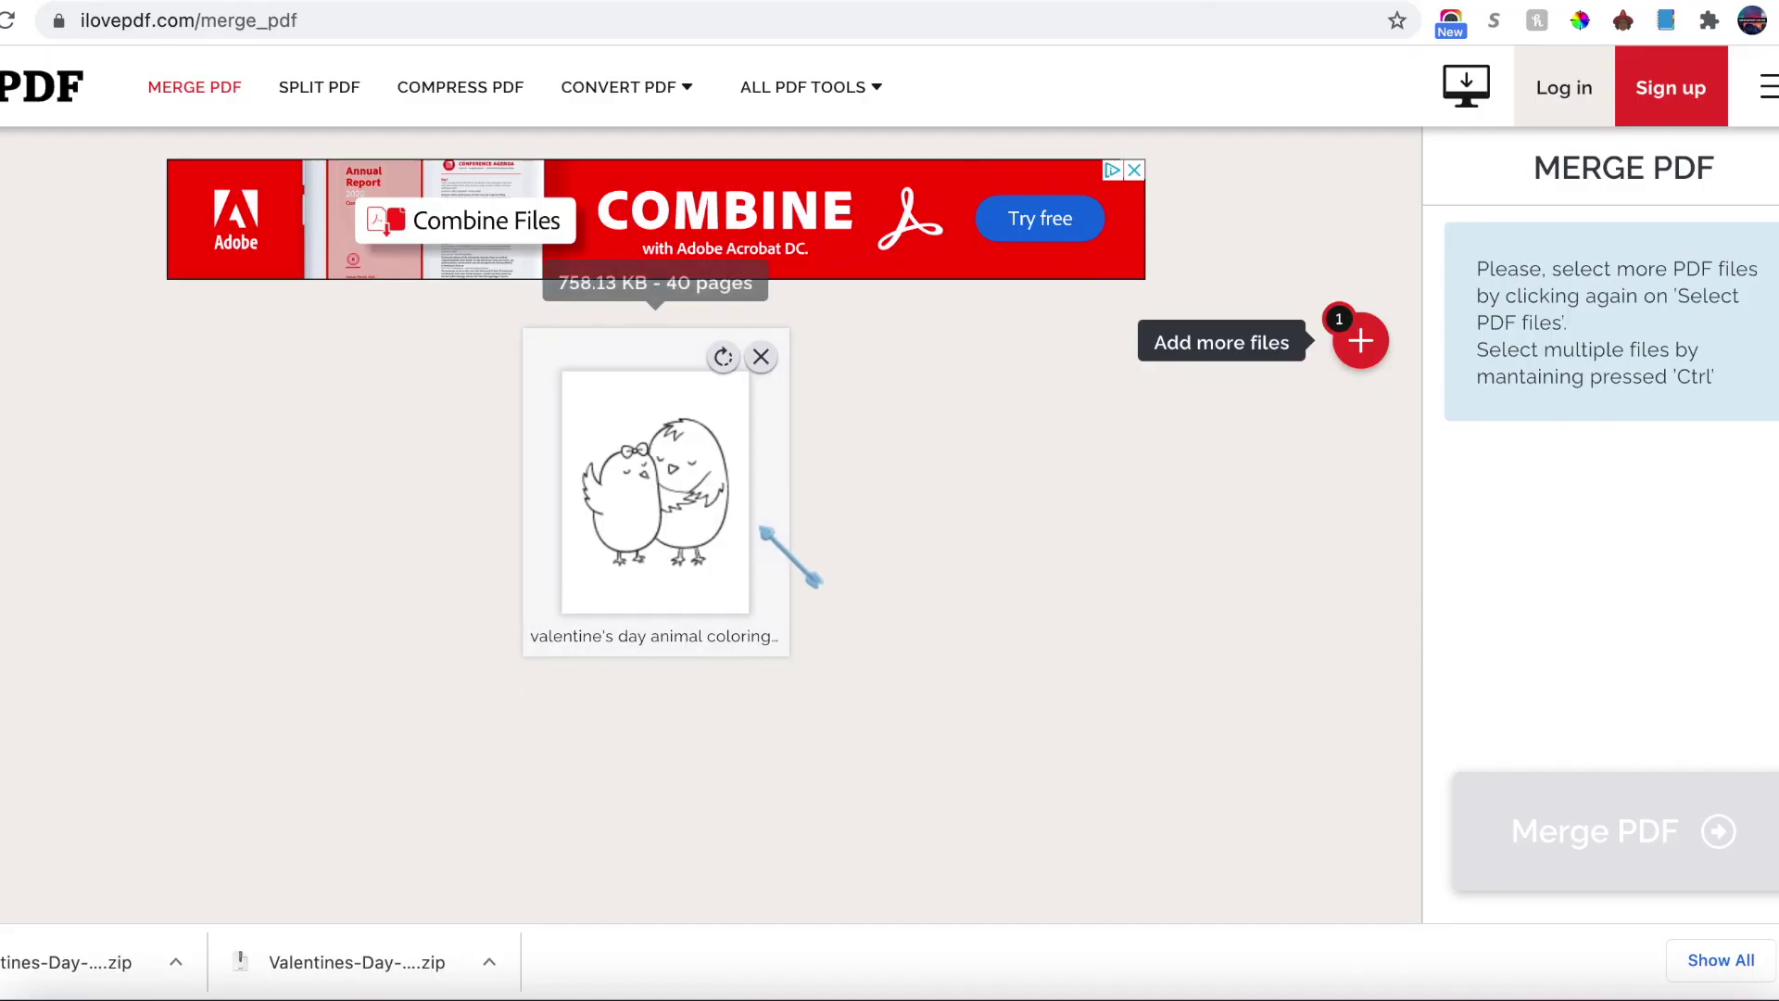
pyautogui.click(1356, 344)
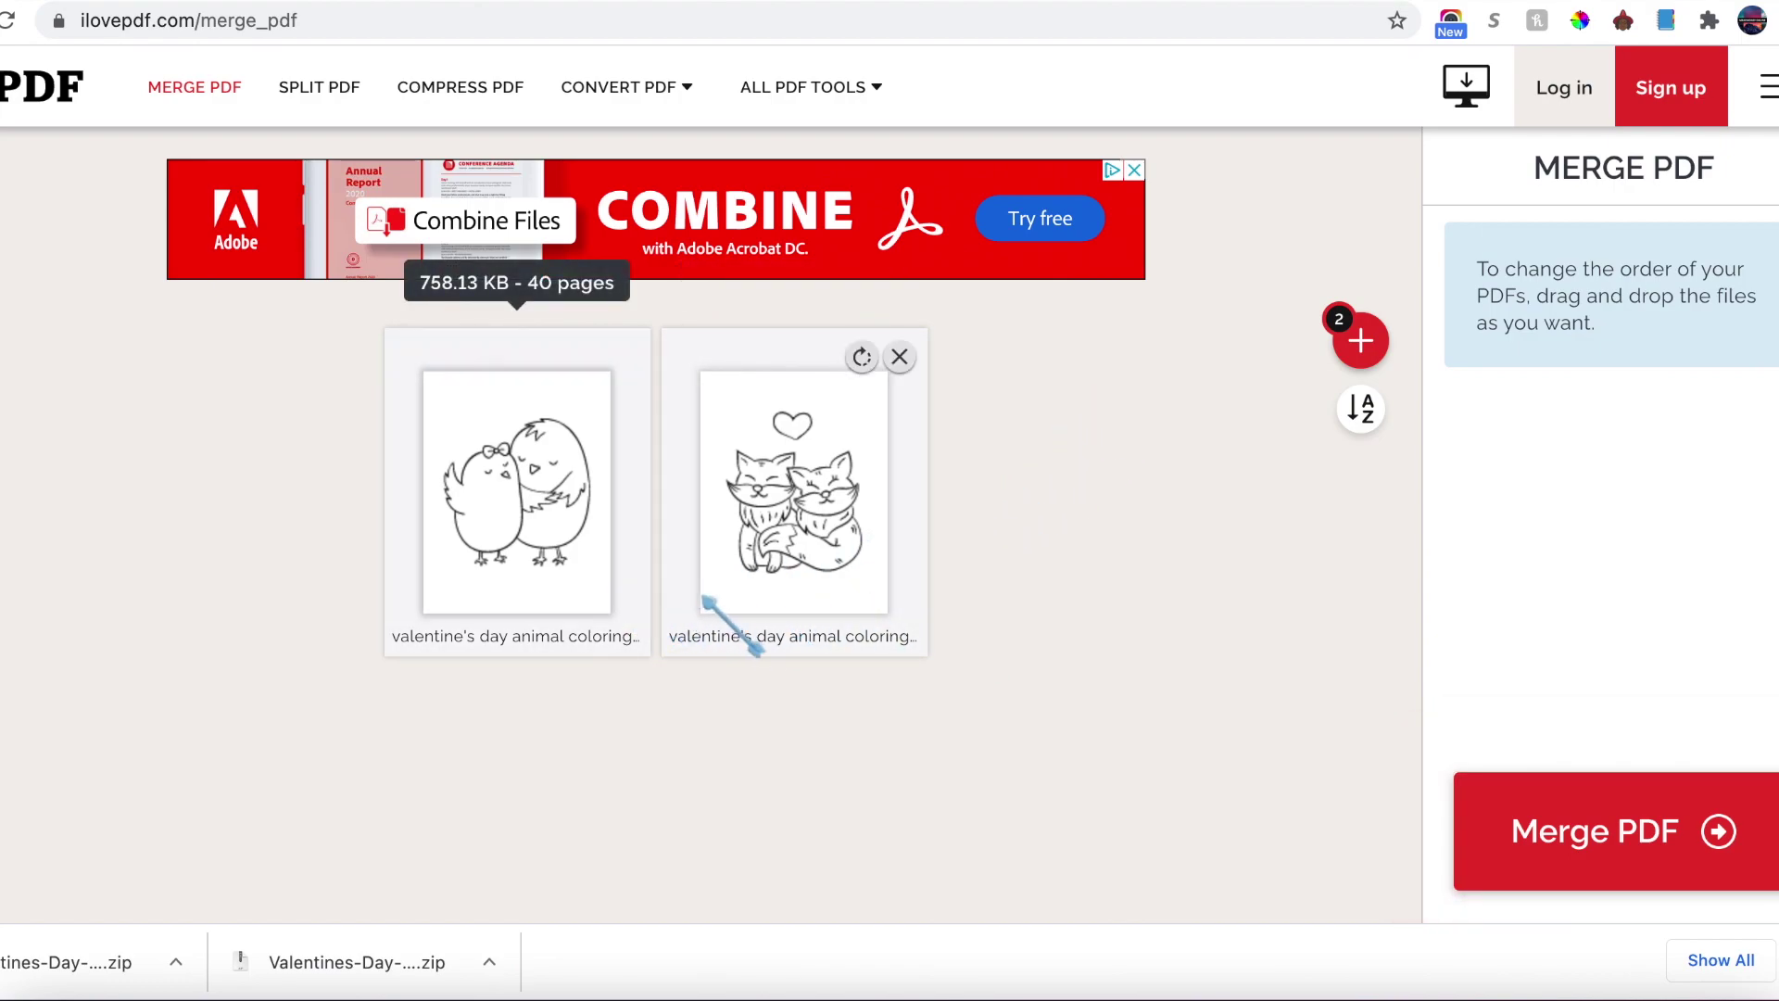
pyautogui.click(1564, 834)
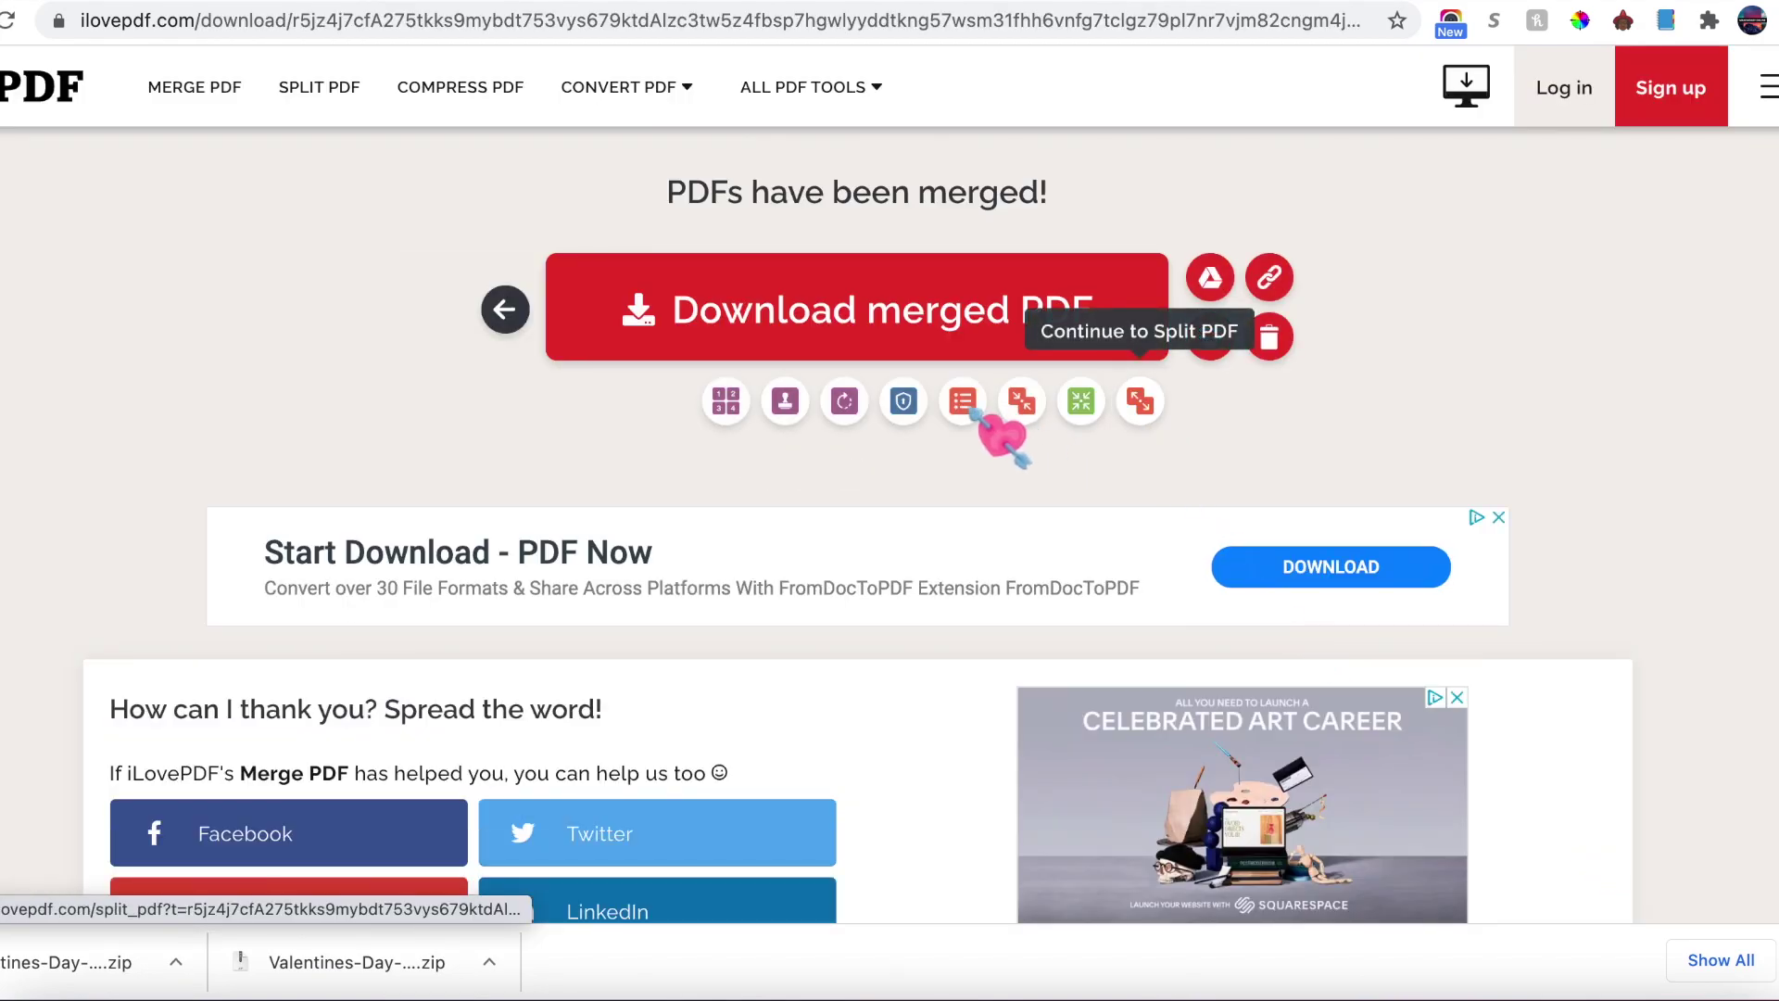
# Step: Download the merged PDF and look through its coloring pages
pyautogui.click(816, 324)
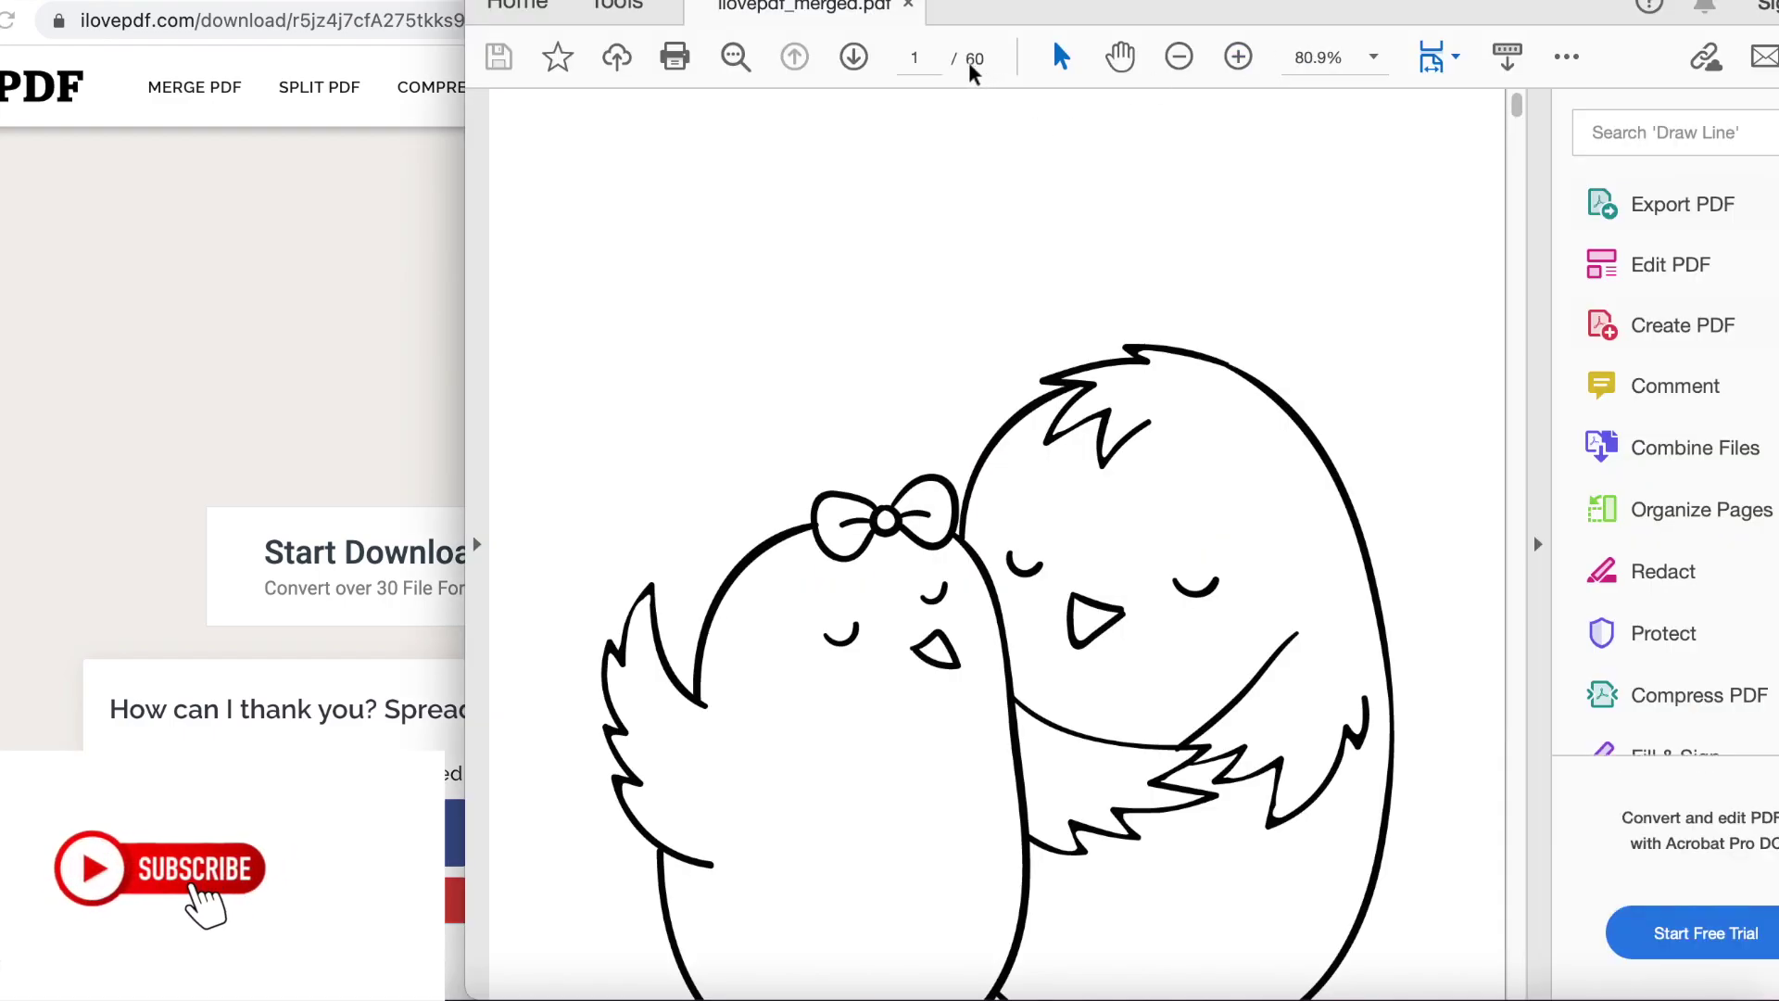
pyautogui.moveTo(1523, 96); pyautogui.dragTo(1534, 273)
pyautogui.click(363, 347)
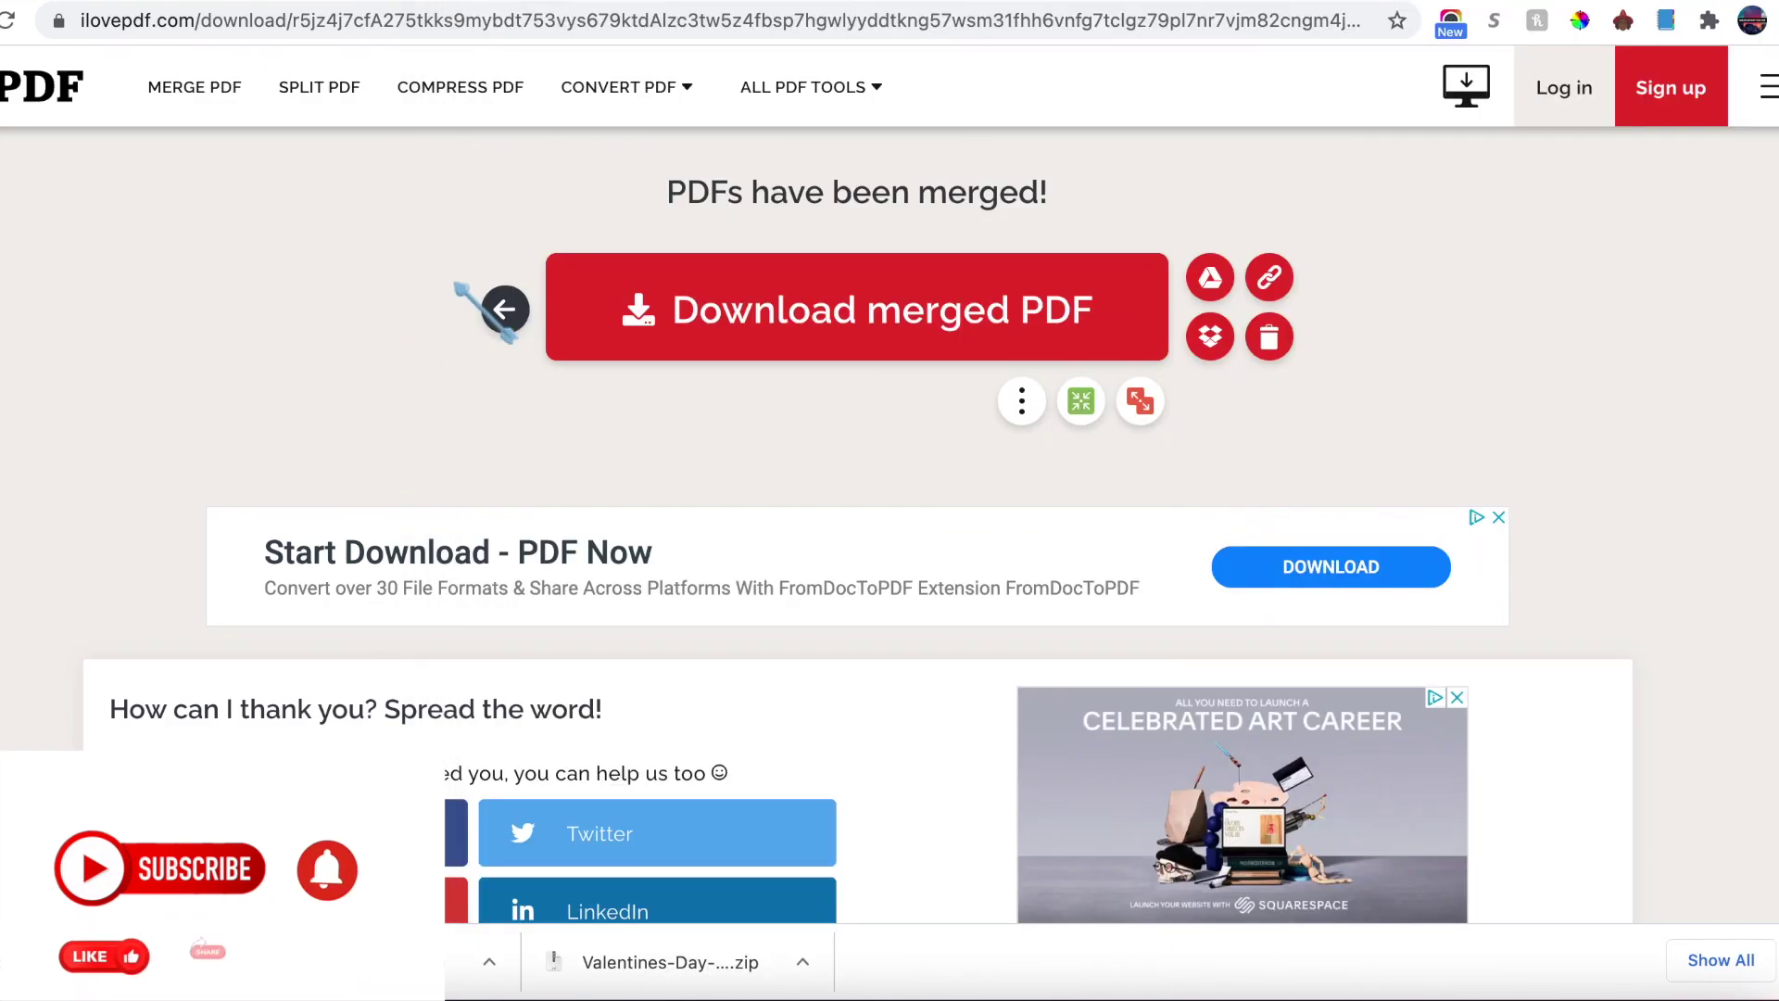
# Step: Back on the Amazon results, run a Book Bolt extension keyword search for "valentines day coloring book for toddlers"
pyautogui.click(648, 2)
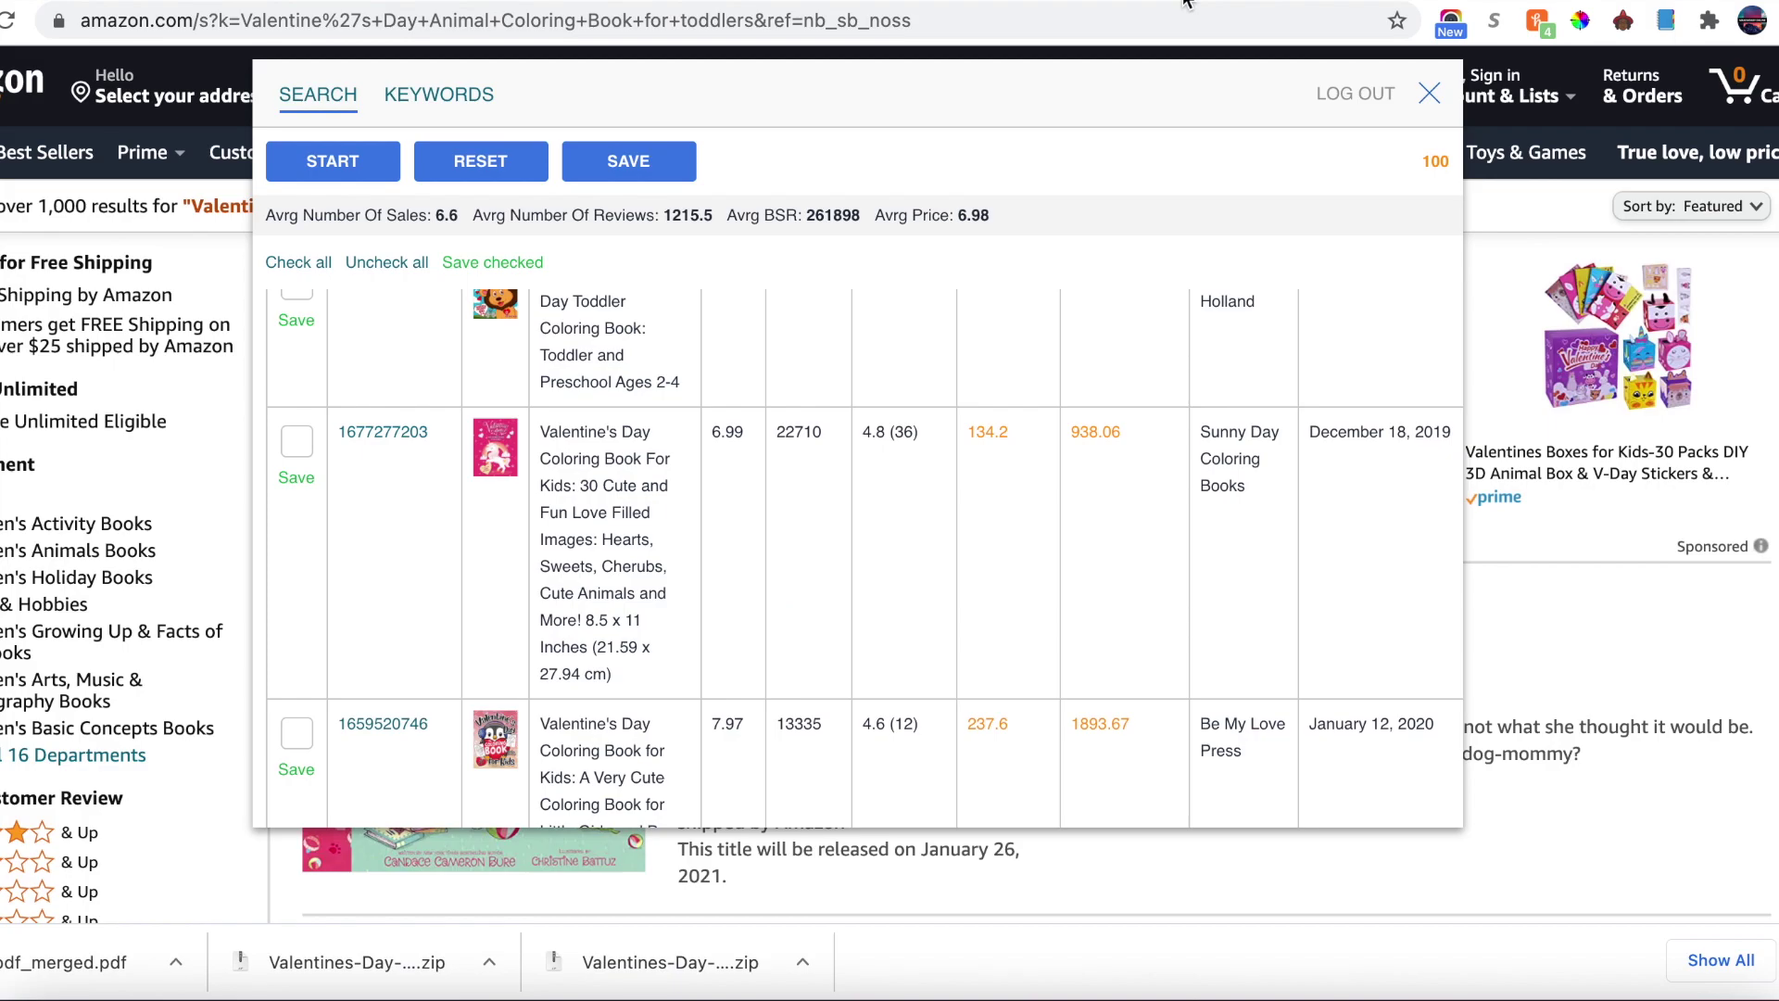
pyautogui.click(454, 100)
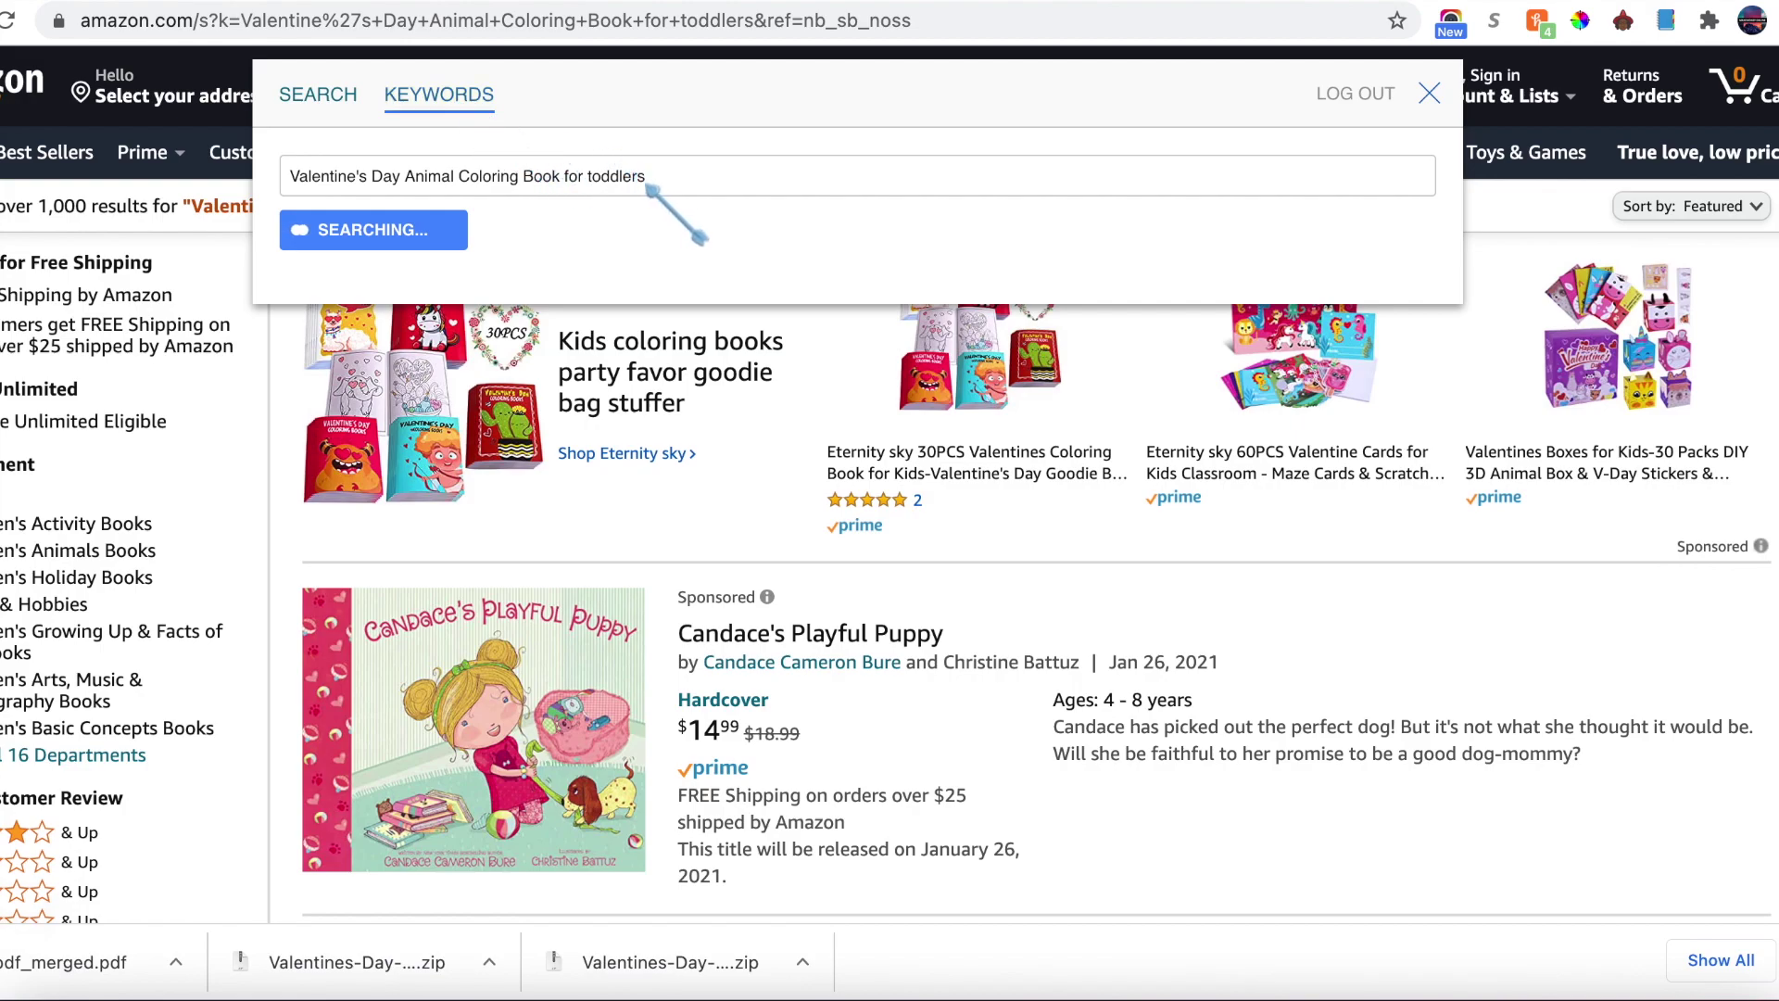
pyautogui.moveTo(648, 184); pyautogui.dragTo(298, 178)
pyautogui.press('BackSpace')
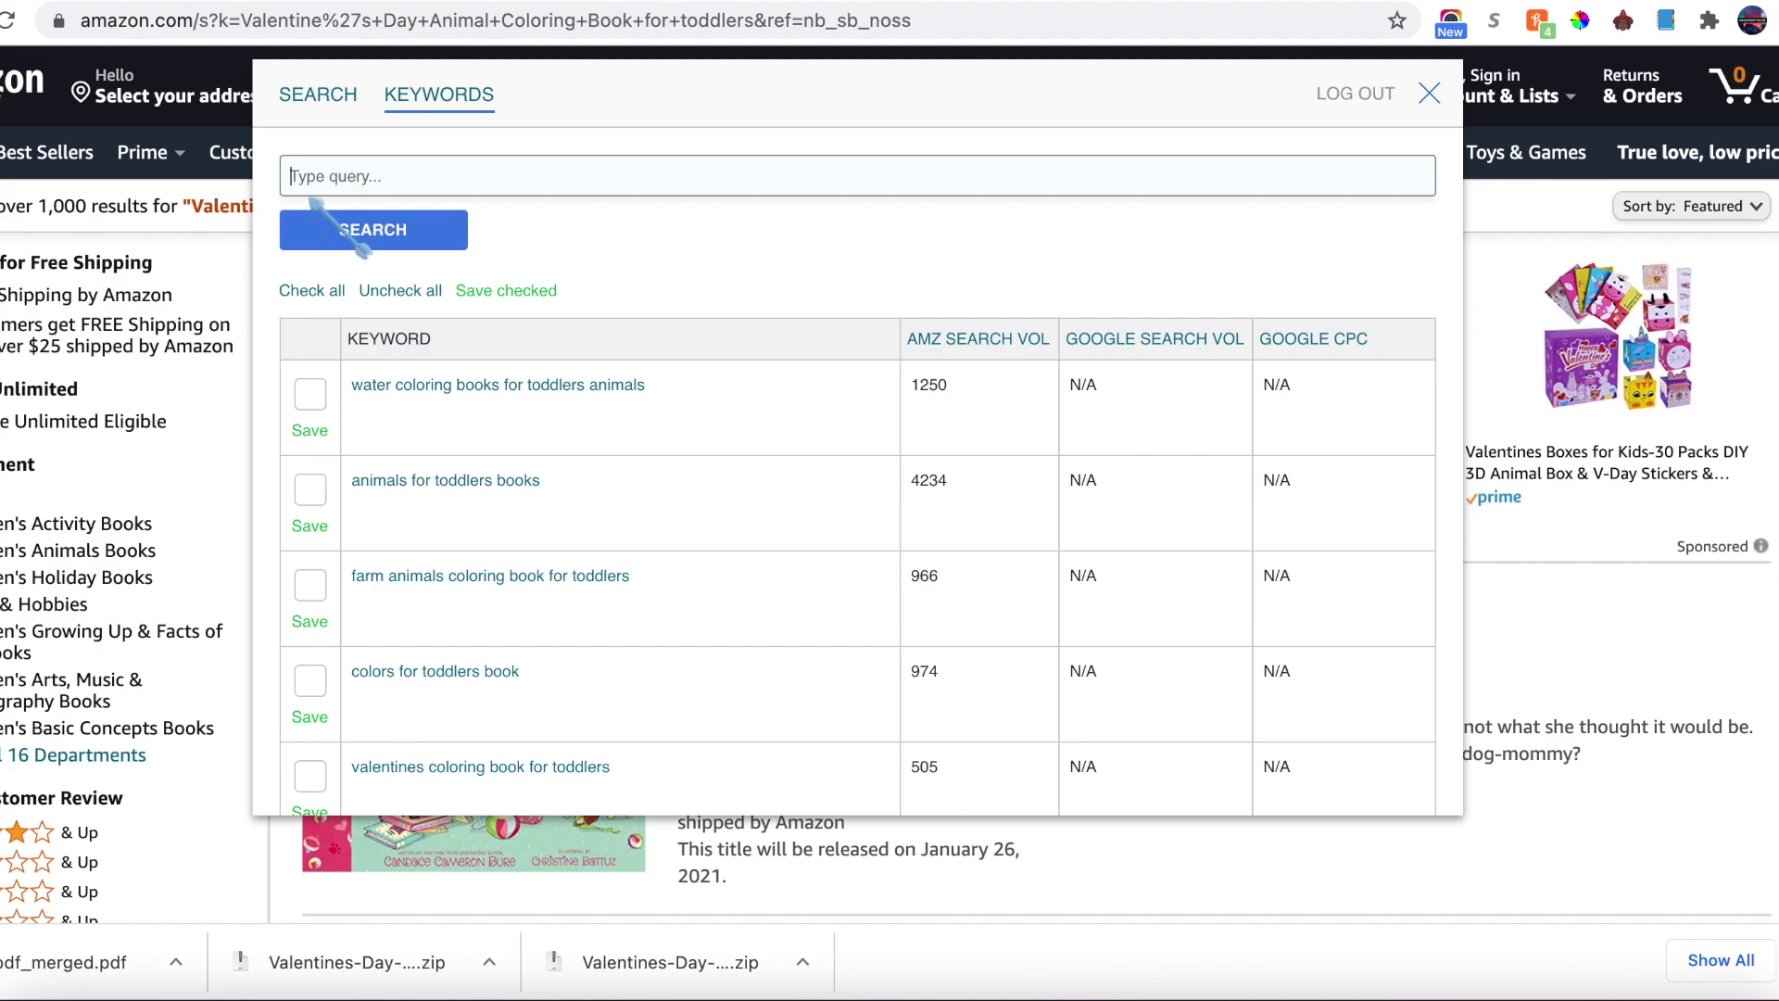
pyautogui.write('ve')
pyautogui.press('BackSpace')
pyautogui.write('alentines f')
pyautogui.press('BackSpace')
pyautogui.write('day ')
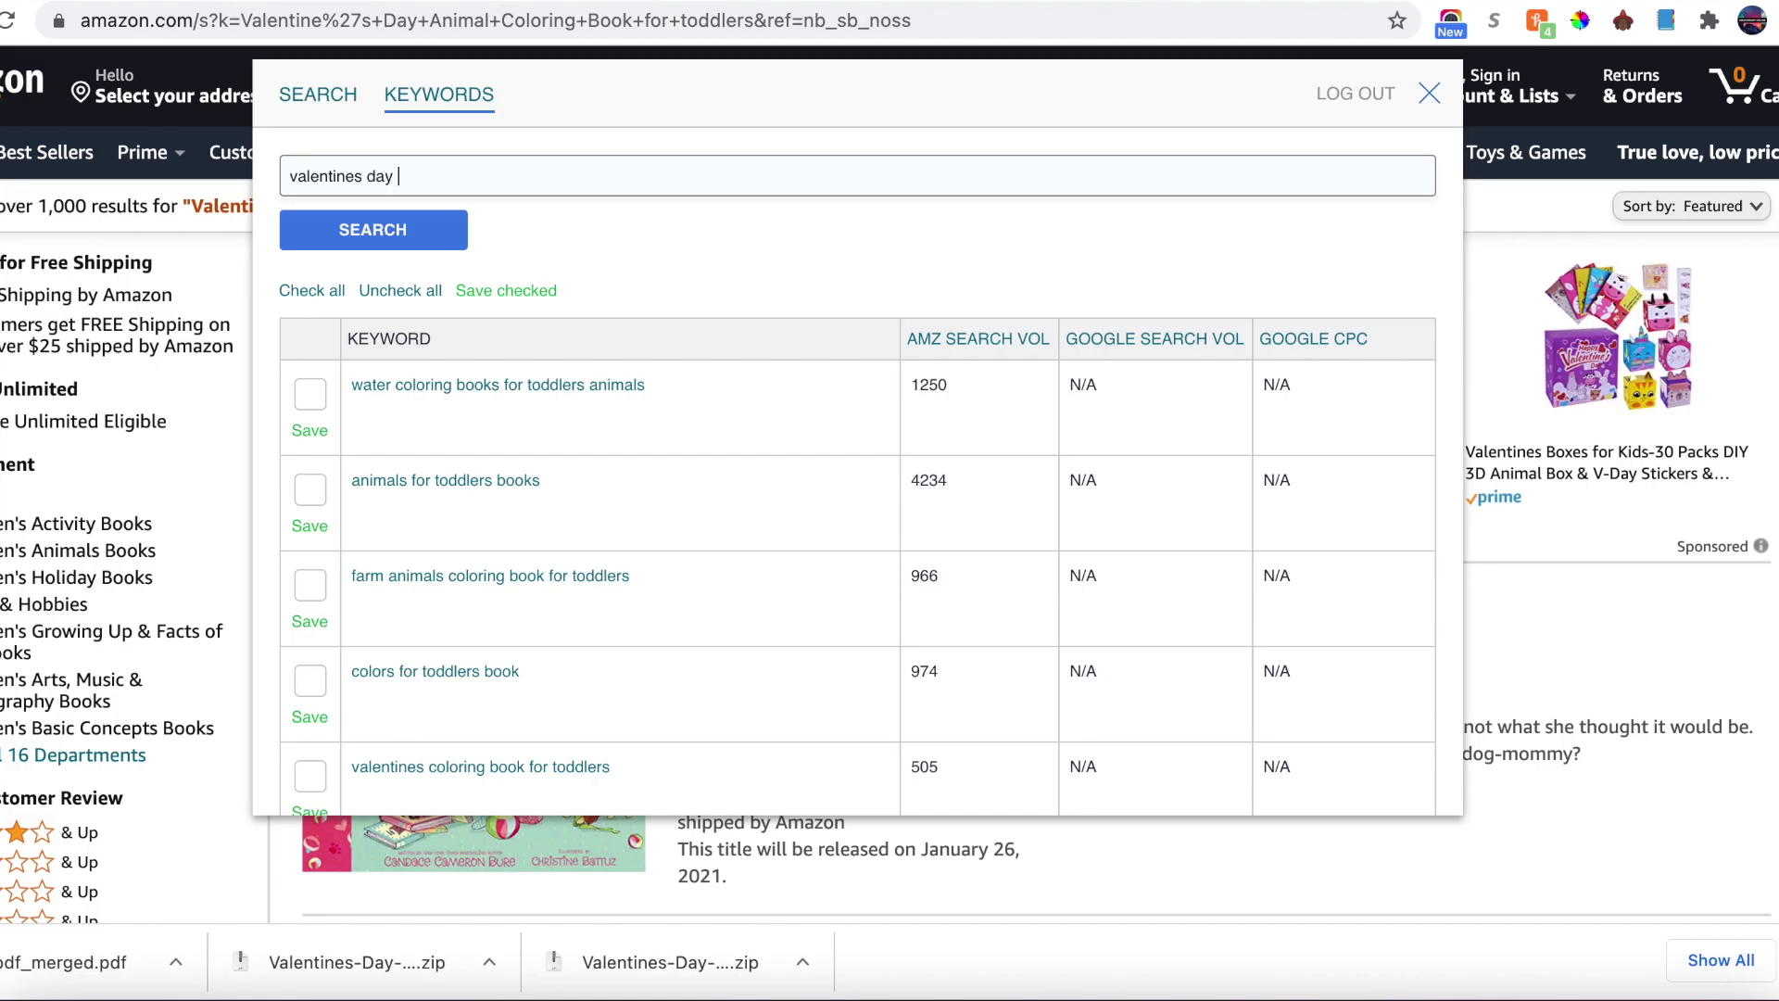
pyautogui.write('coloring book for toddlers')
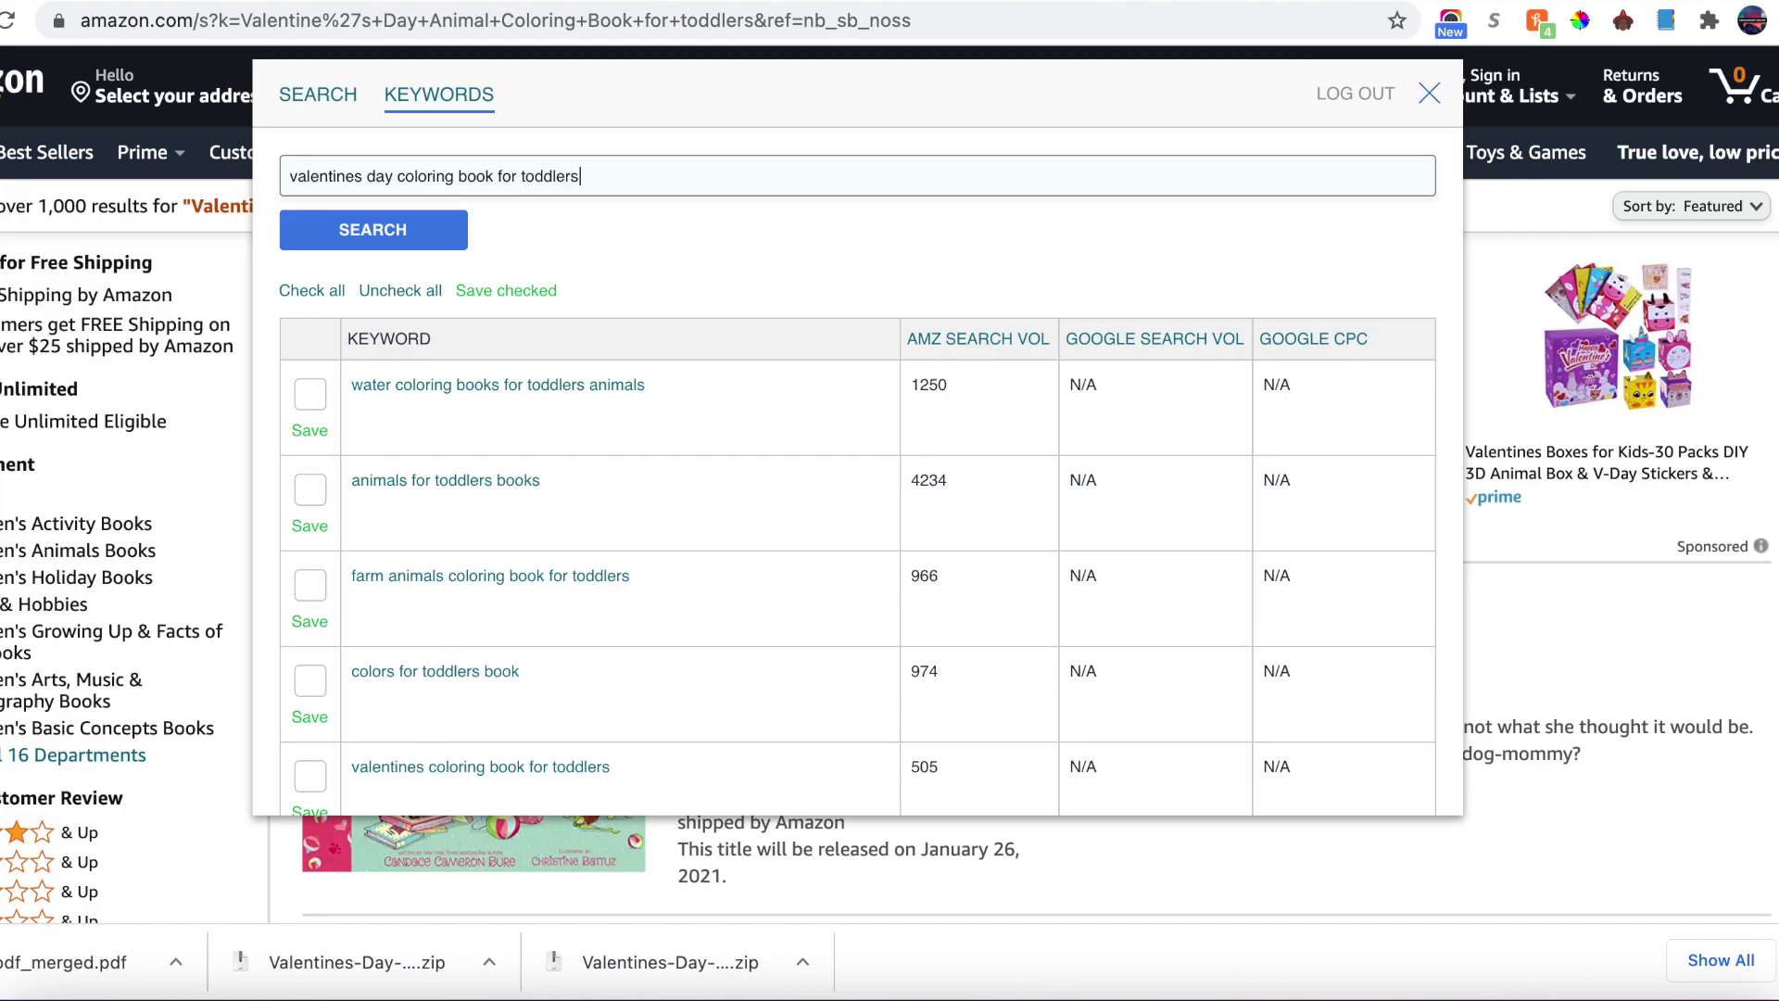
pyautogui.click(412, 237)
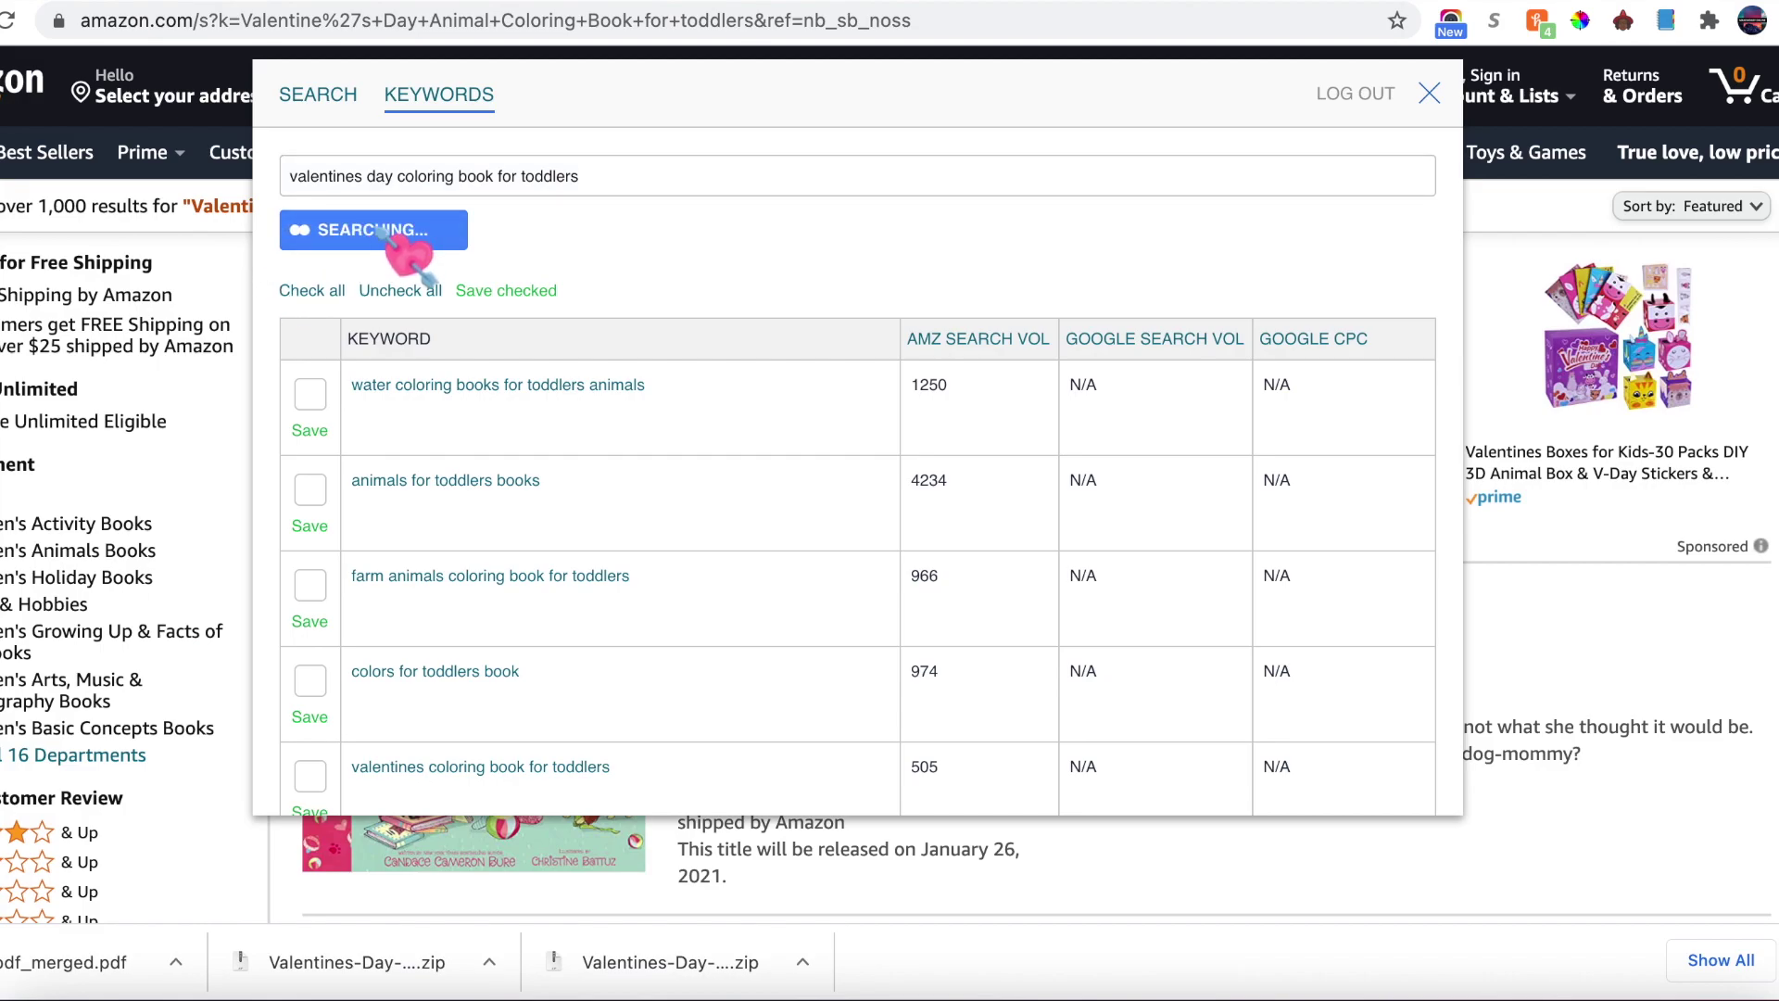
pyautogui.click(398, 233)
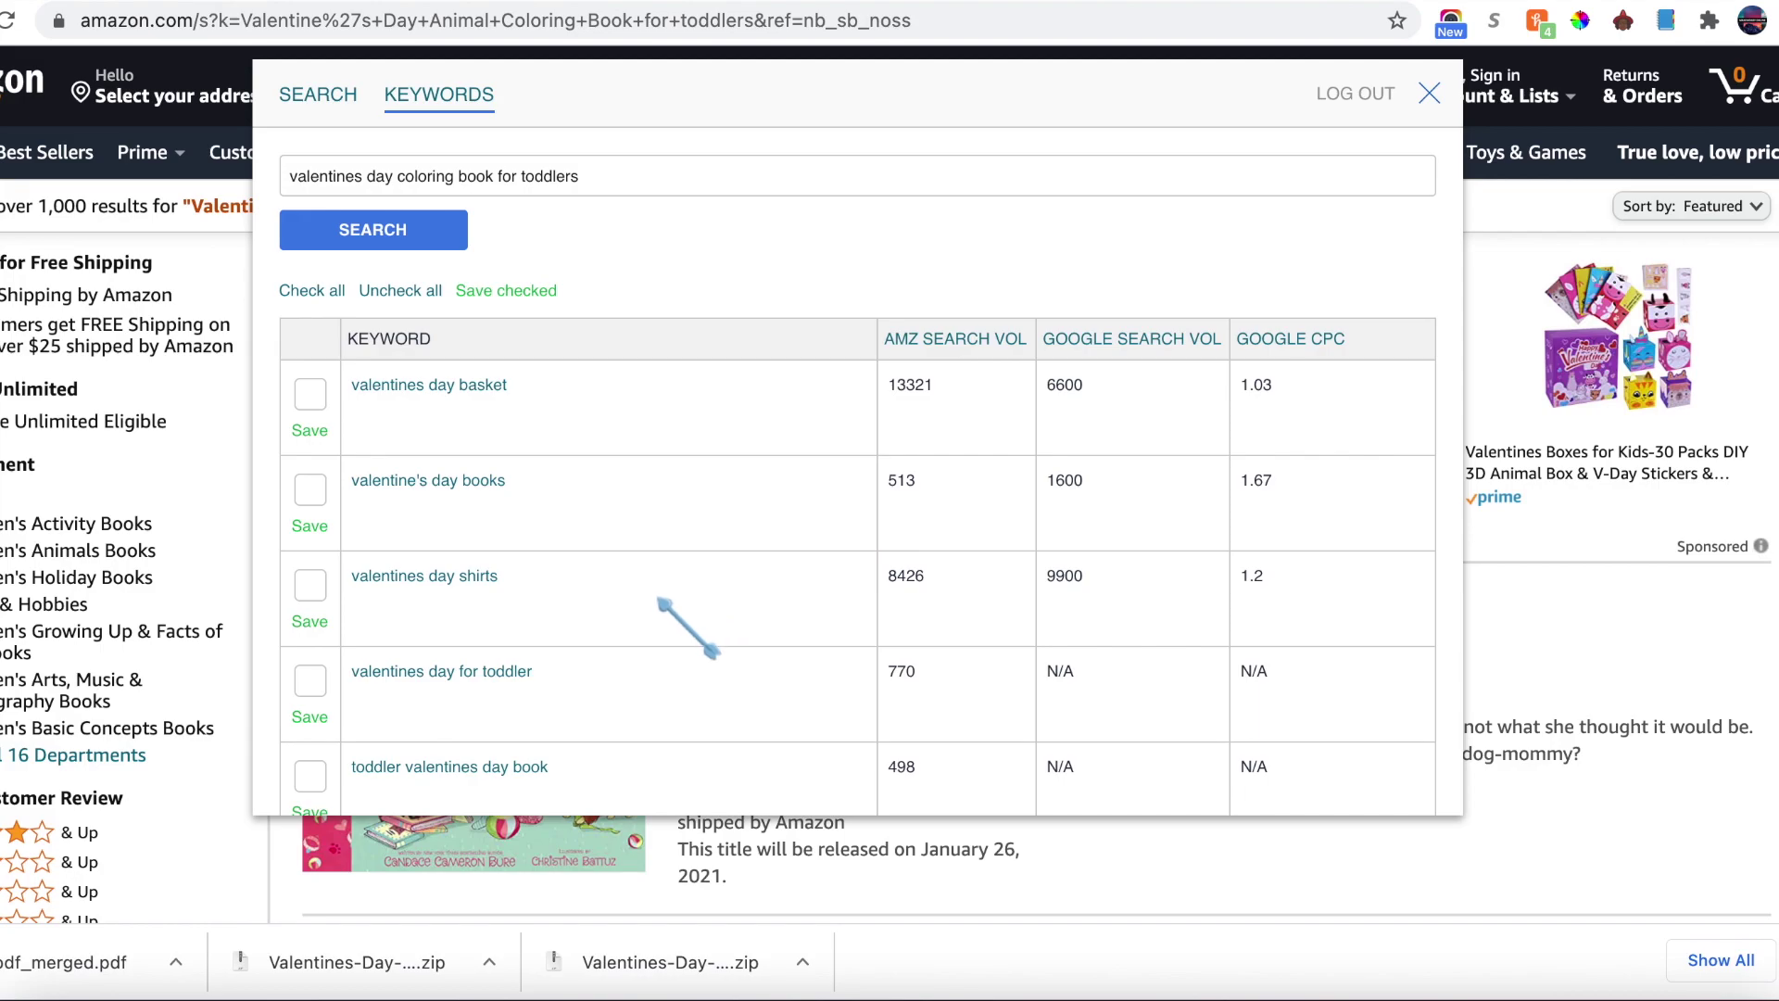
# Step: Examine the related Valentine's Day keywords and their Amazon and Google search volumes
pyautogui.scroll(-1, 687, 626)
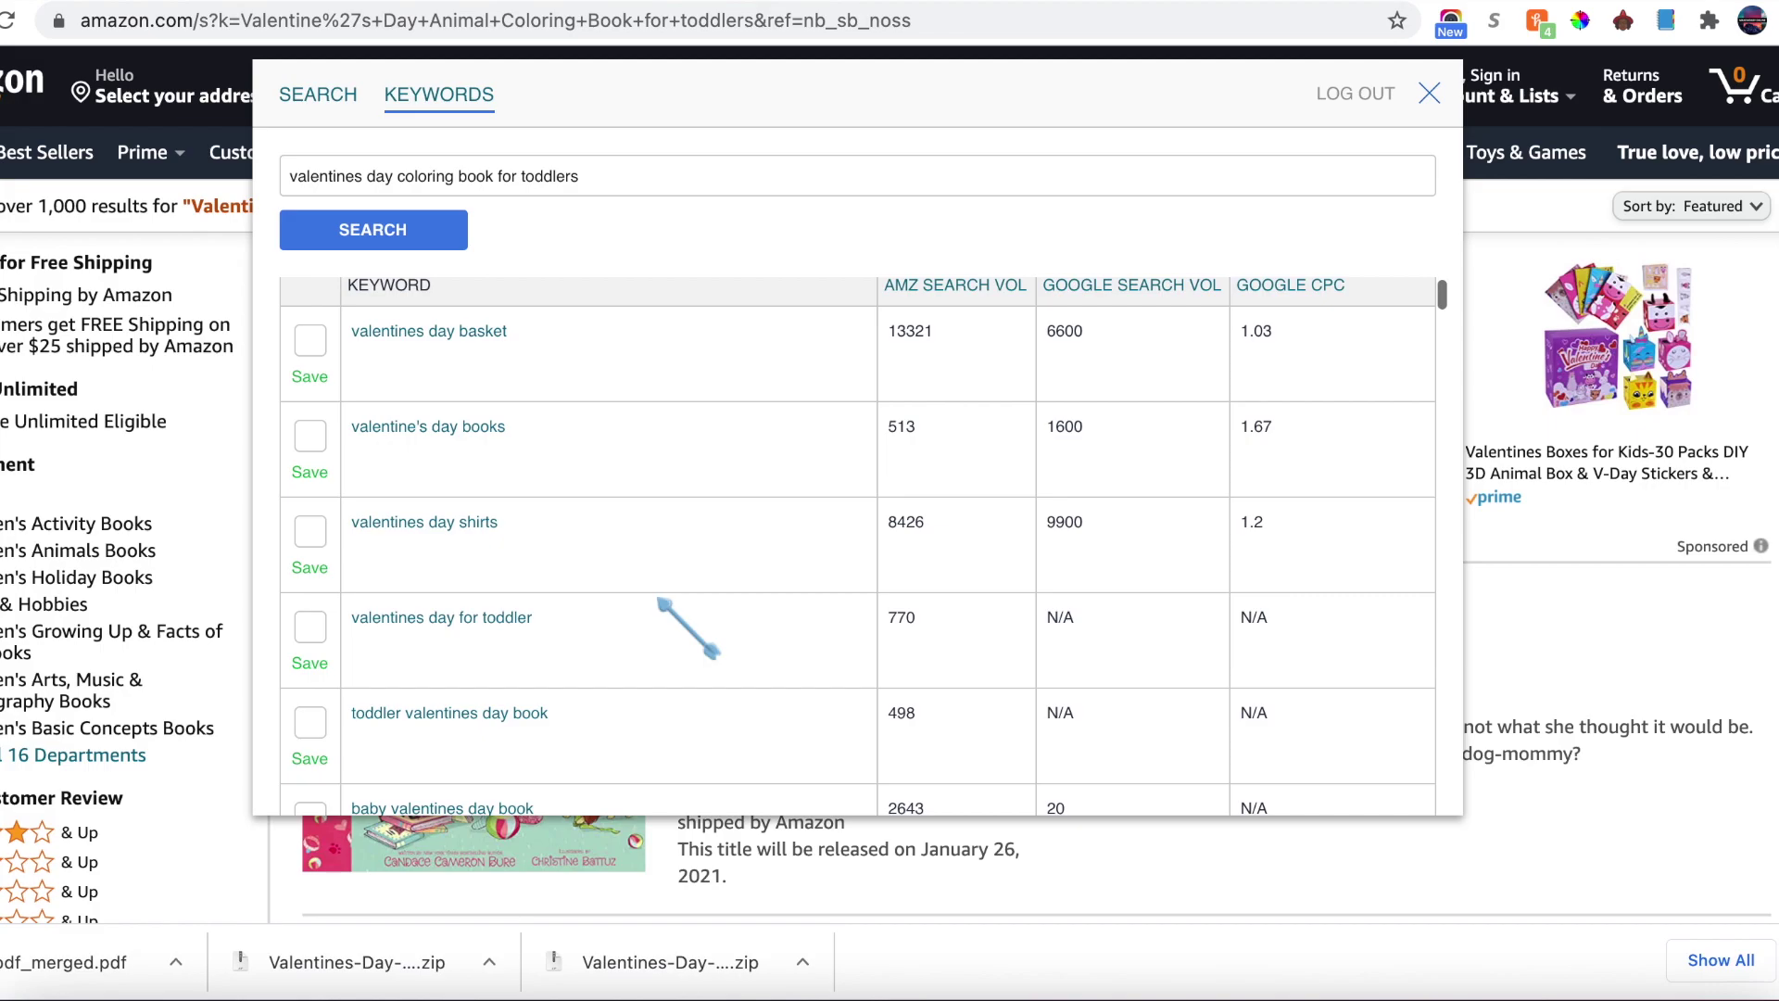
pyautogui.scroll(-1, 688, 626)
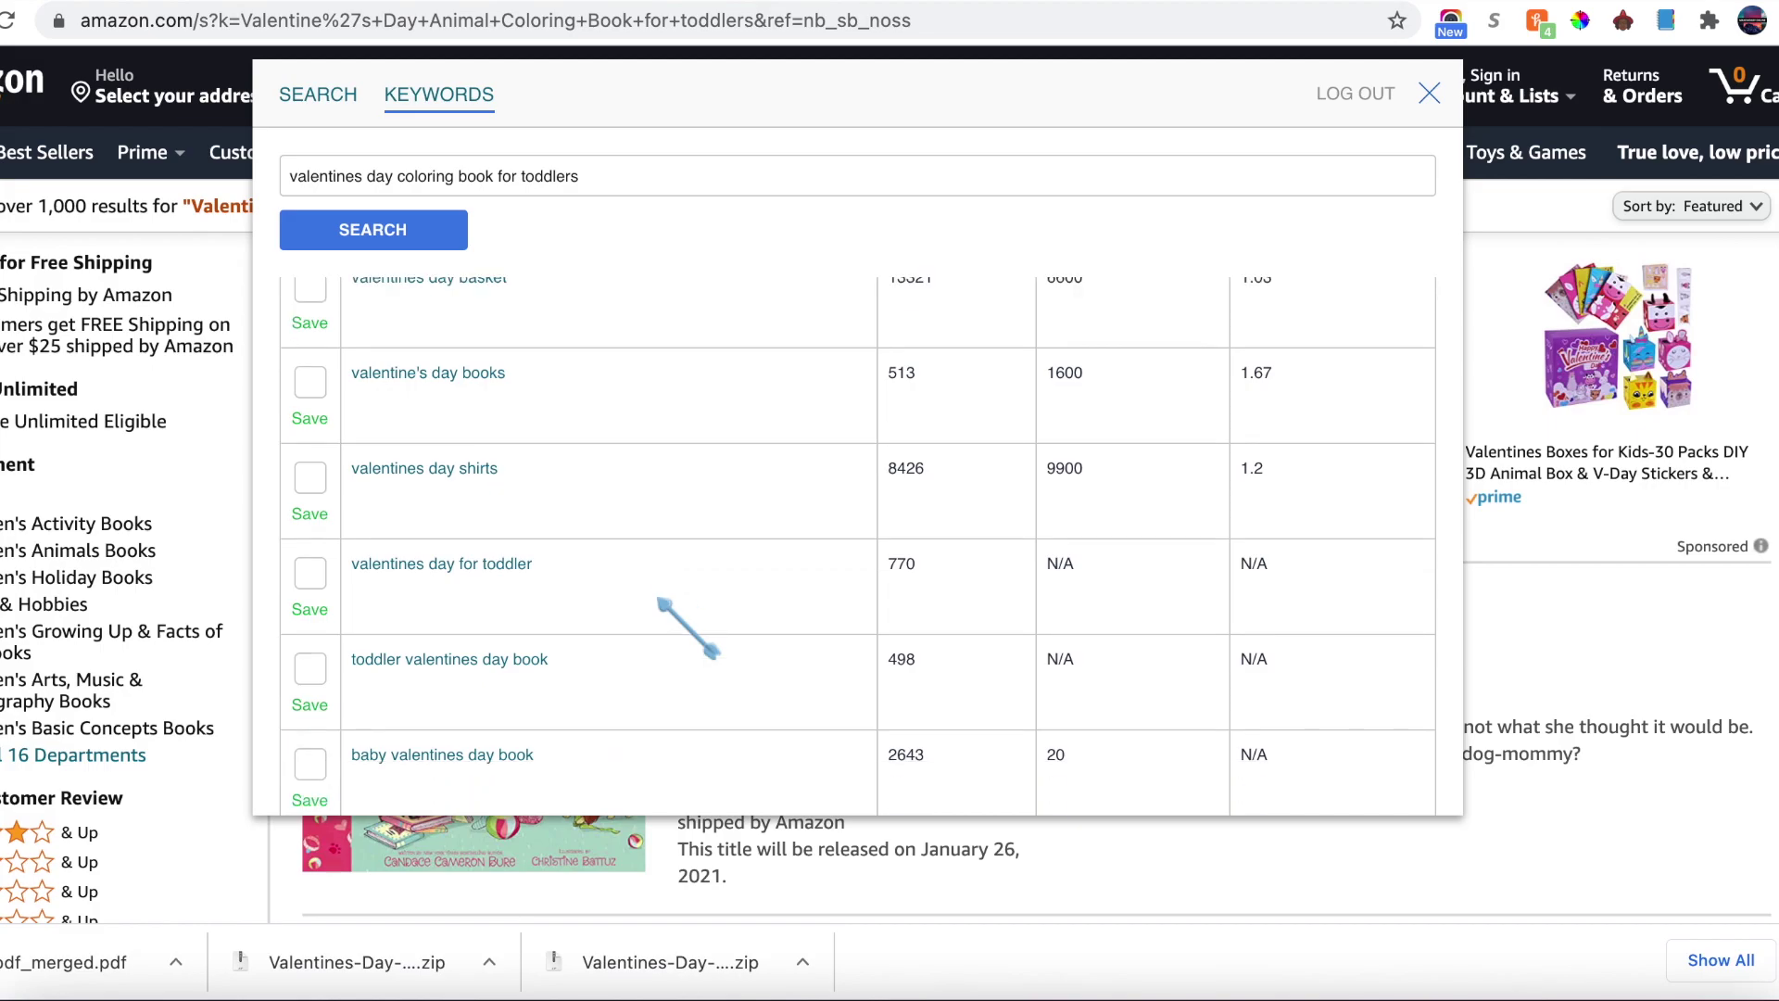
pyautogui.scroll(-5, 687, 626)
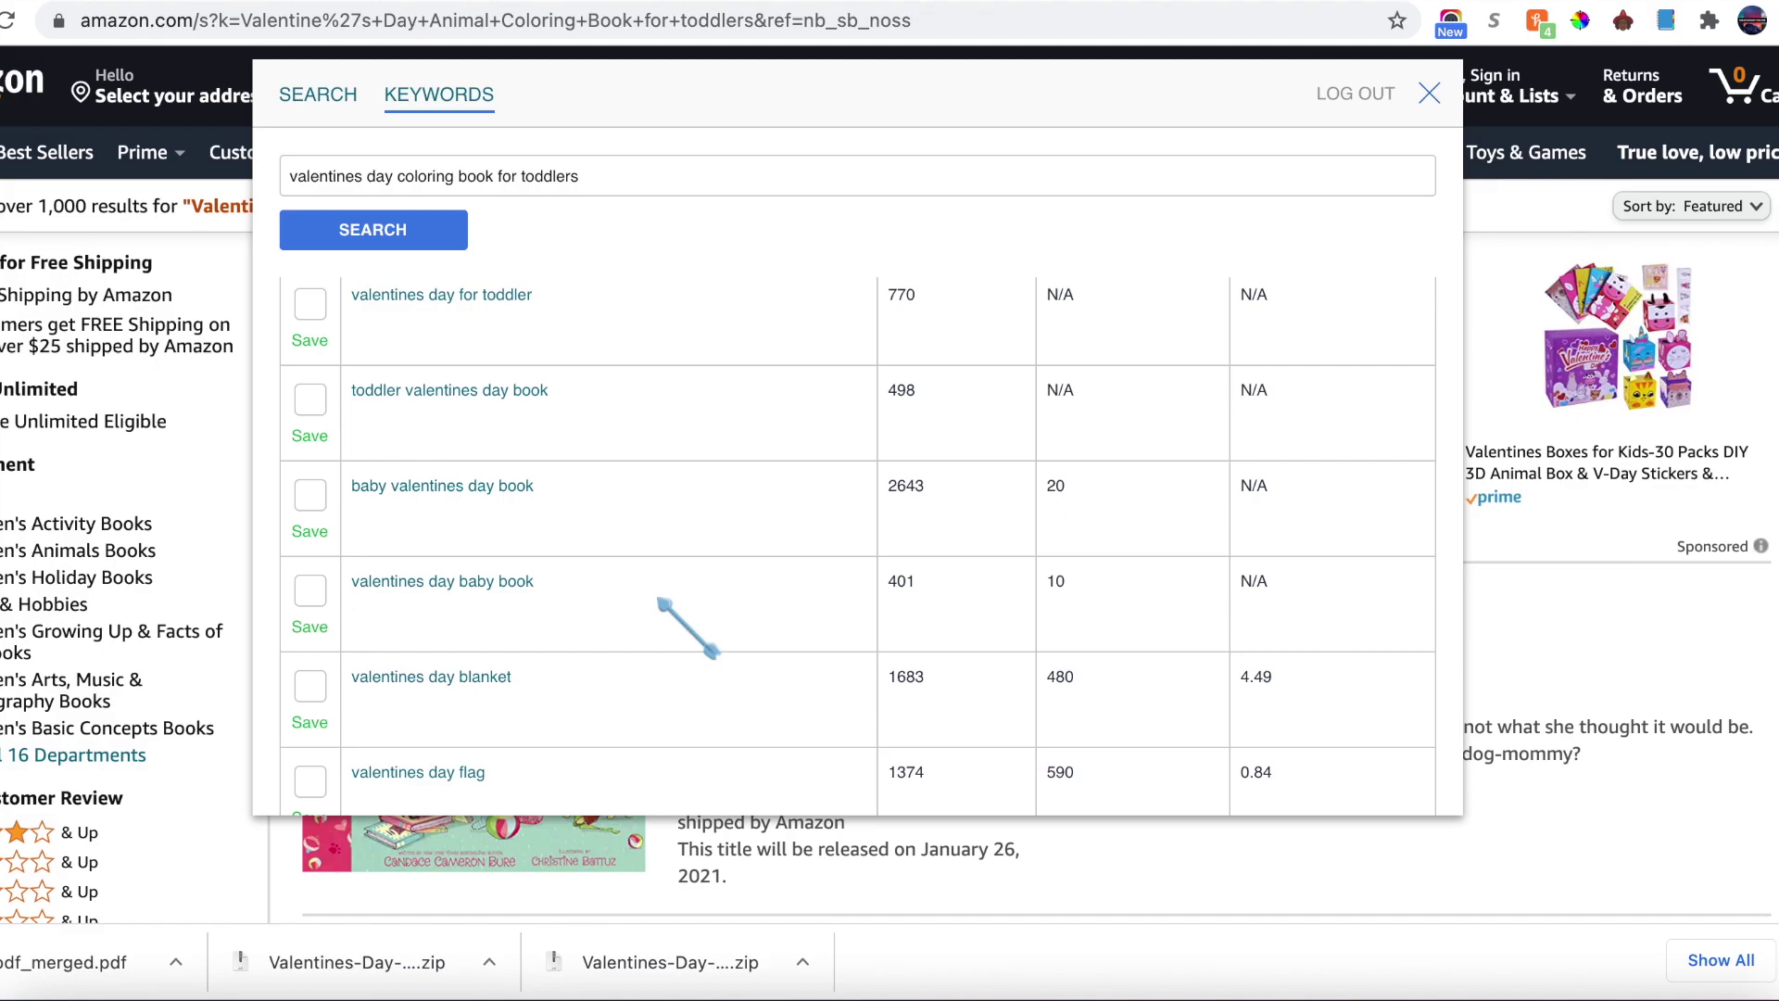
pyautogui.scroll(-5, 687, 626)
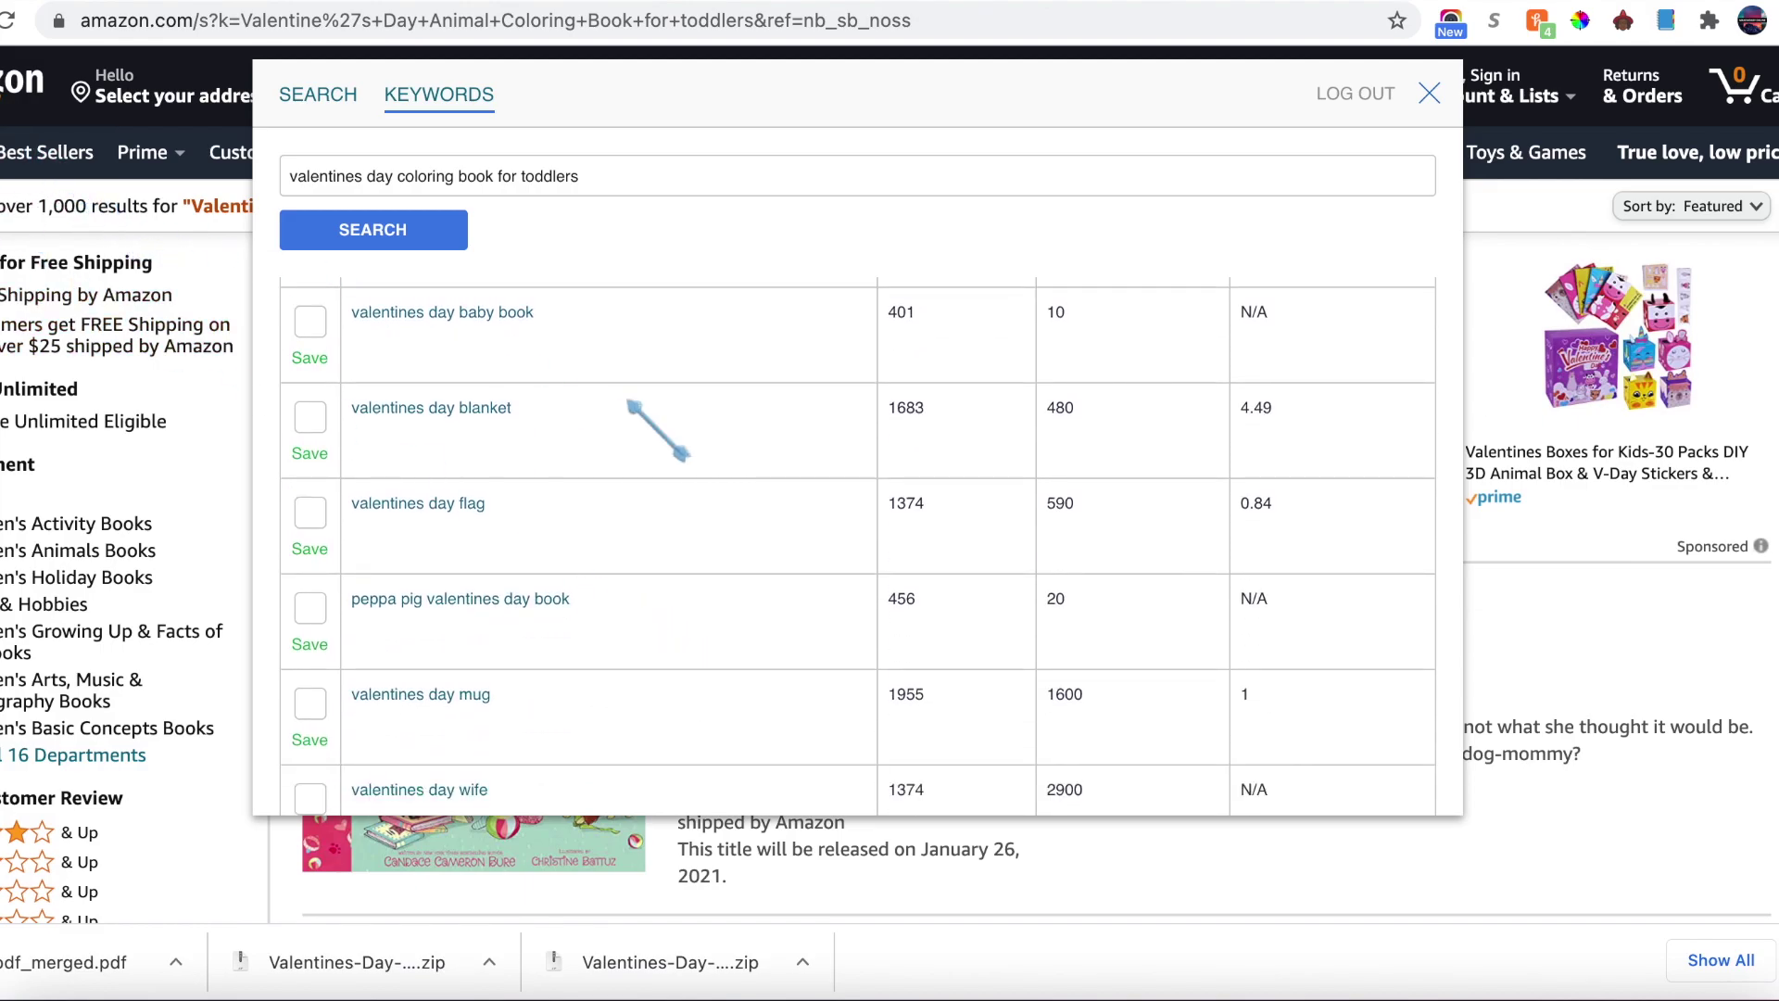
pyautogui.scroll(-7, 658, 429)
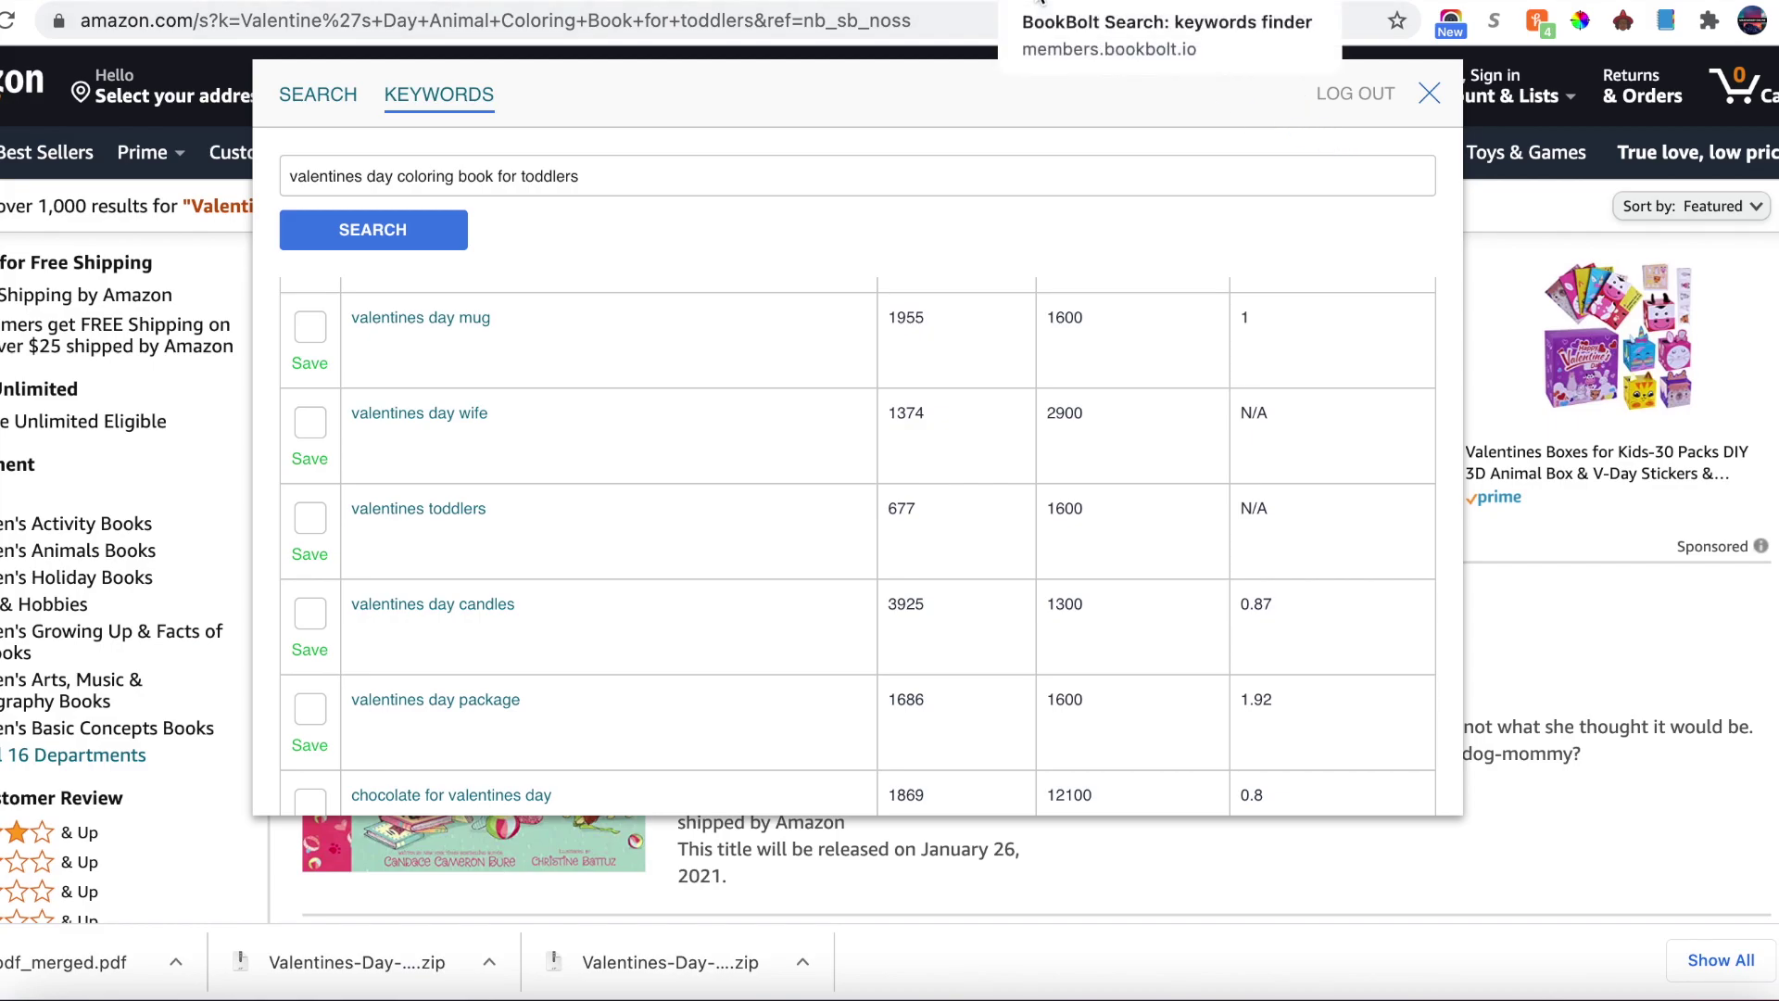
# Step: Switch to the Book Bolt members site and open Book Bolt Designer
pyautogui.click(1039, 1)
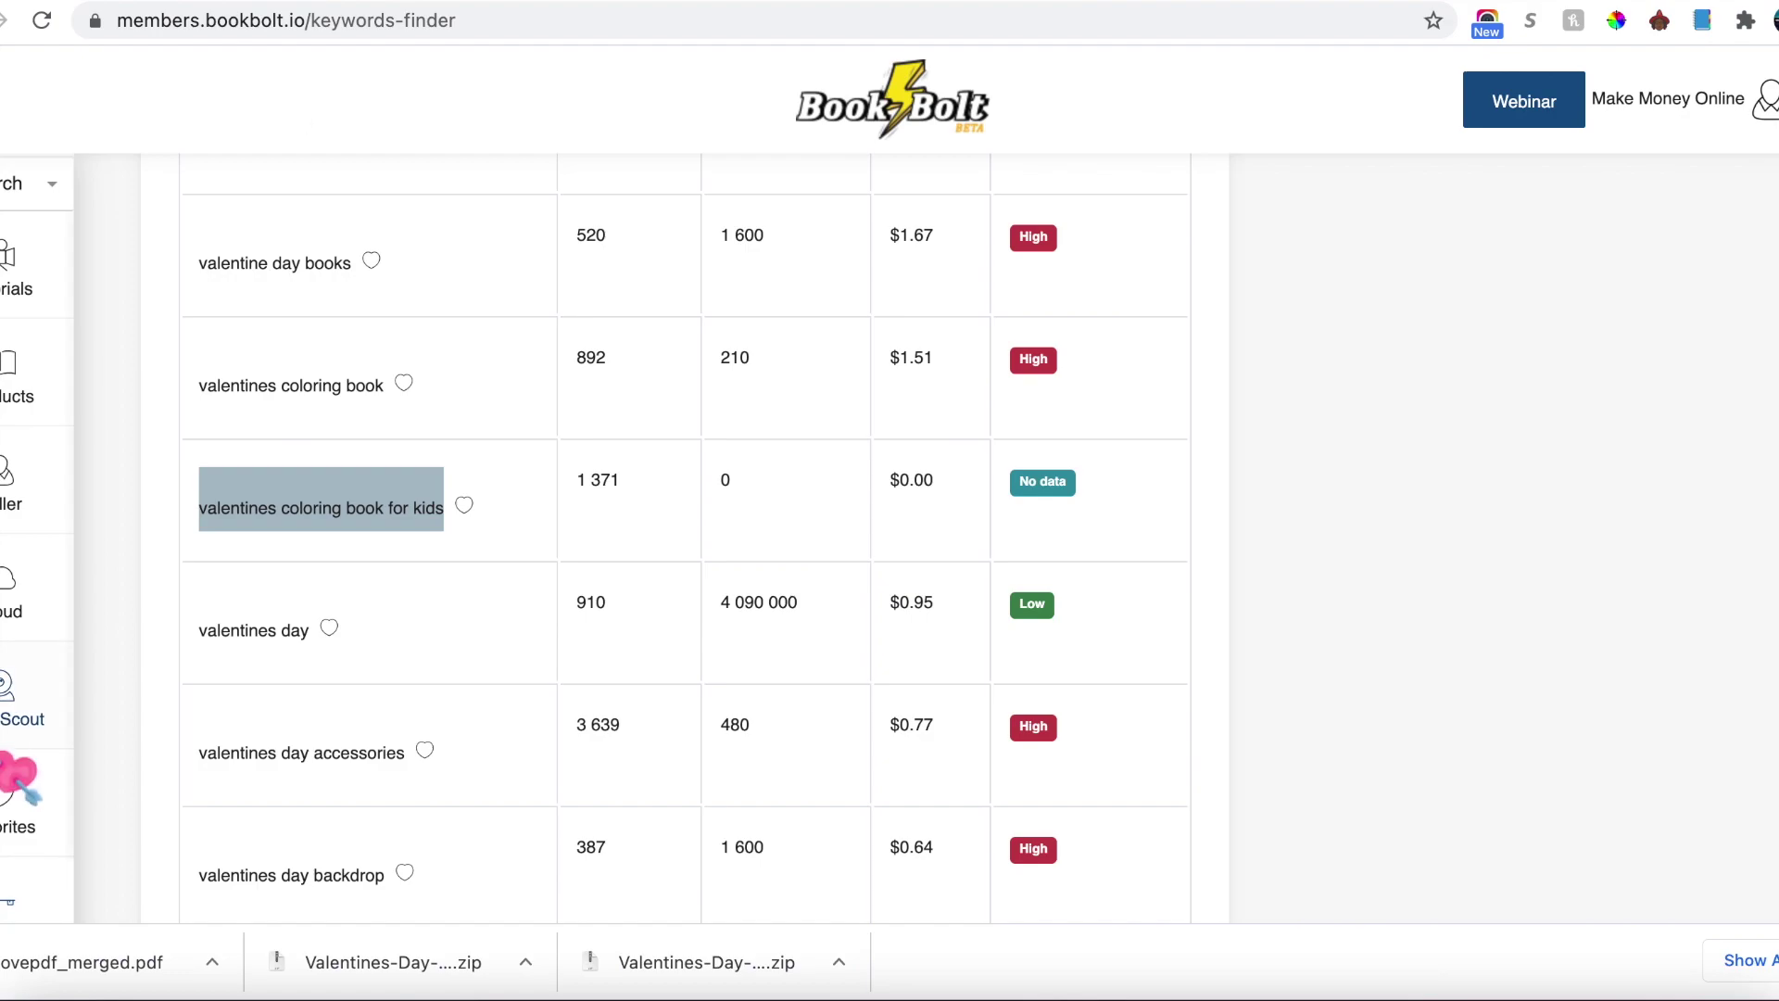
pyautogui.click(1760, 104)
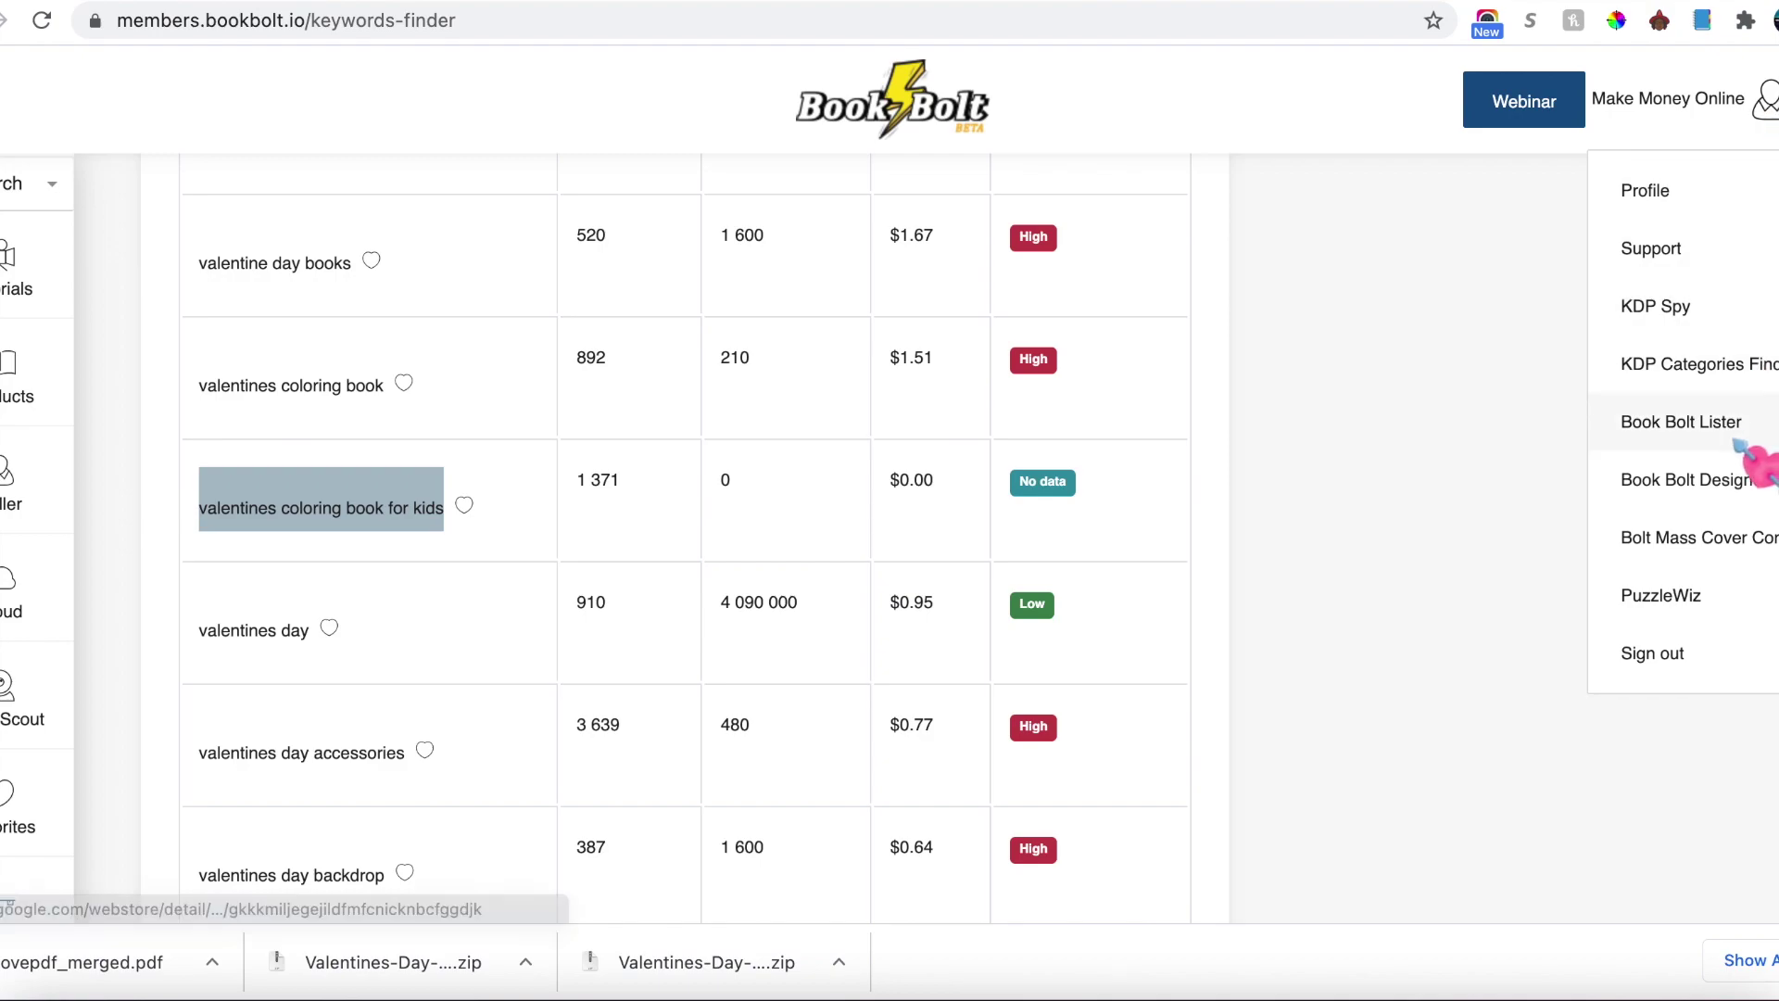
pyautogui.click(1748, 494)
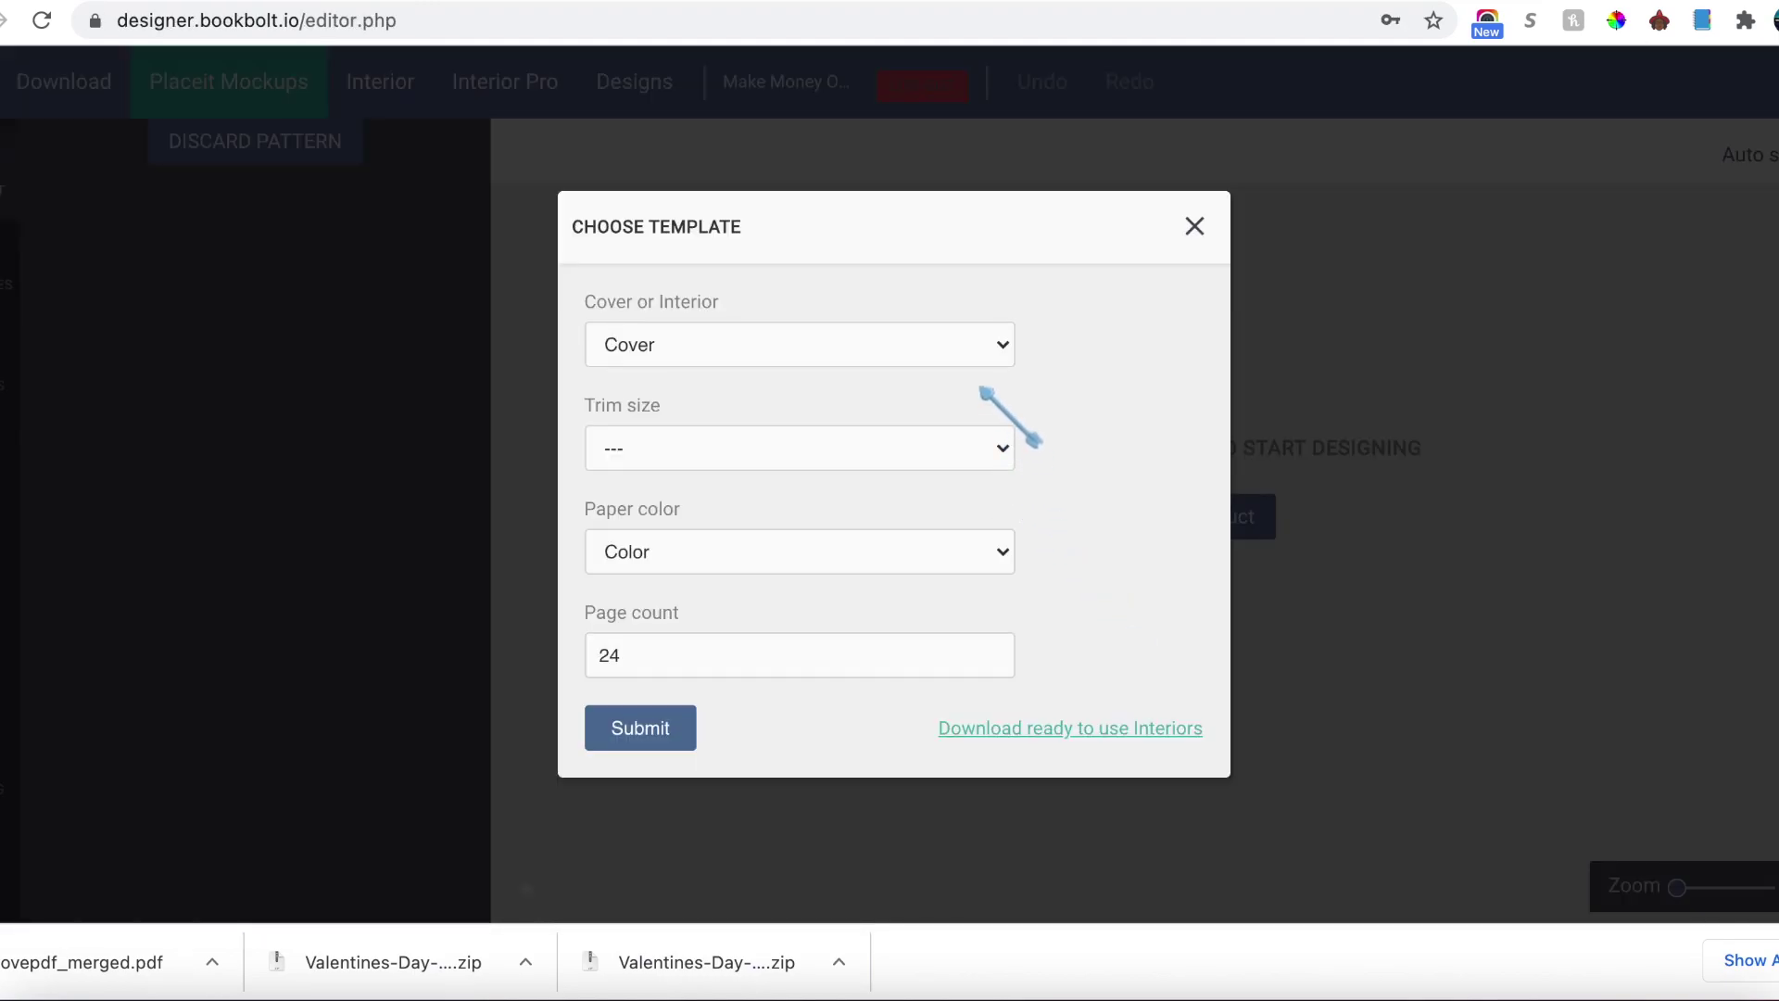
# Step: Create a cover template with an 8.5 x 11 in trim size, white paper and 60 pages
pyautogui.click(970, 353)
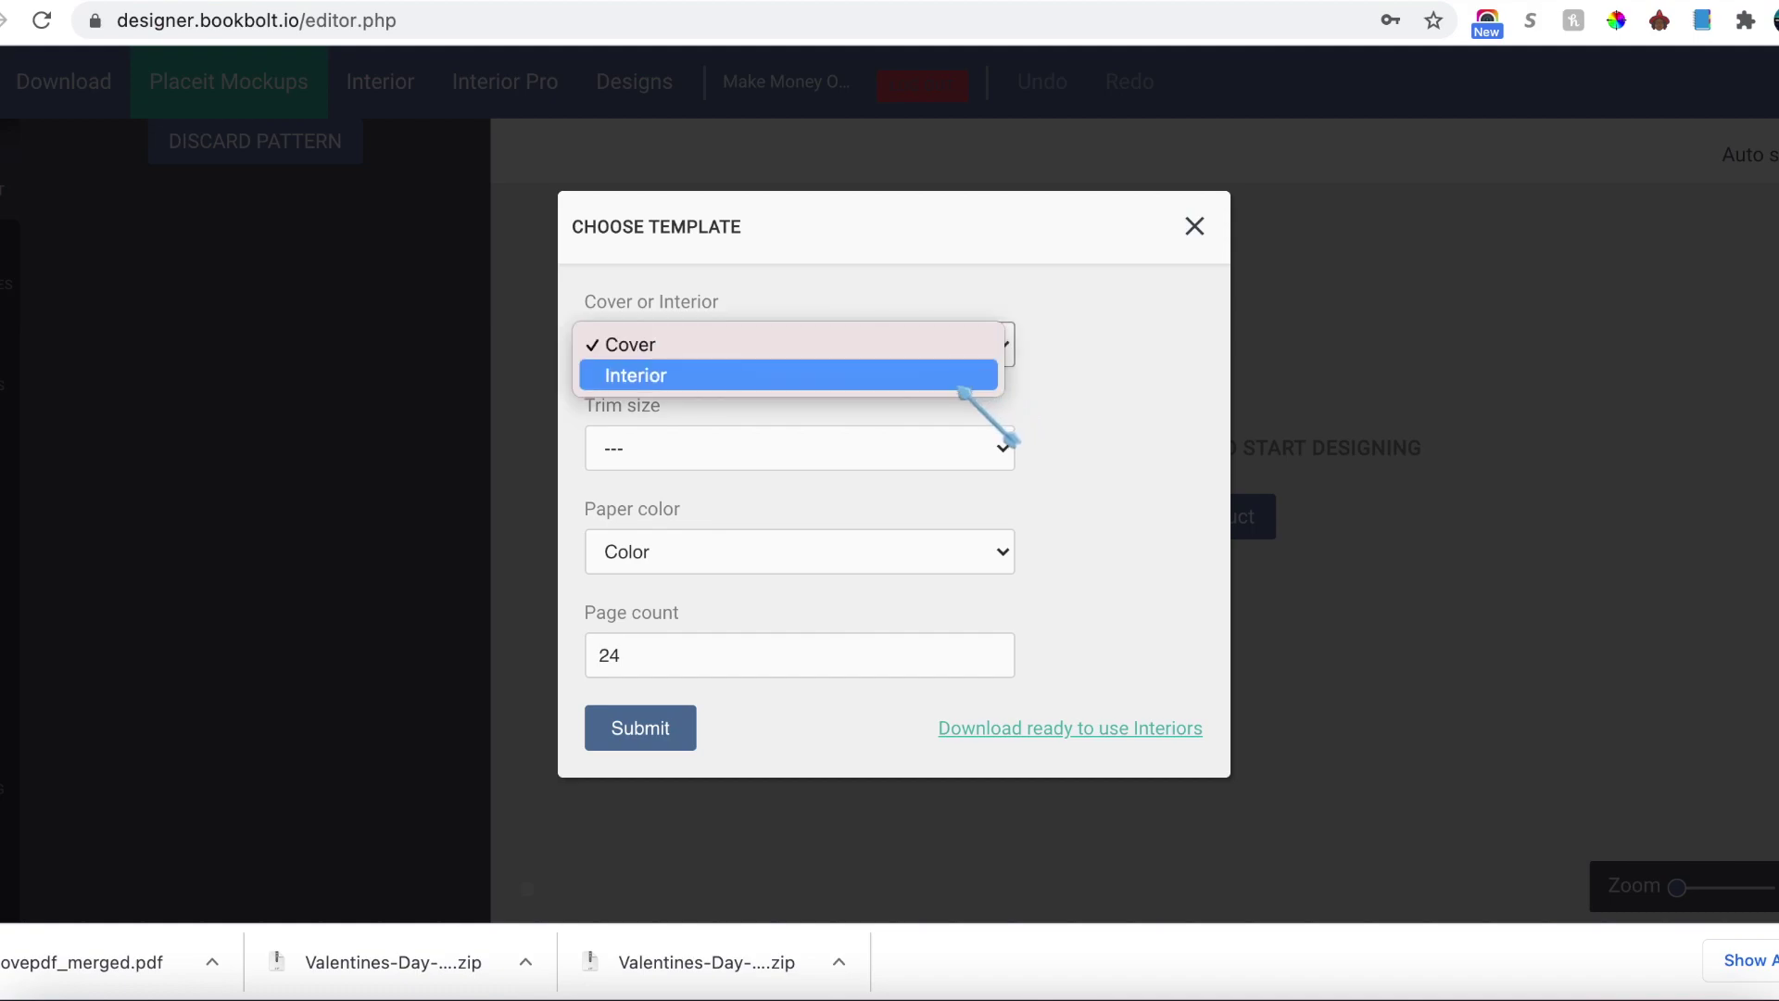
pyautogui.click(1040, 357)
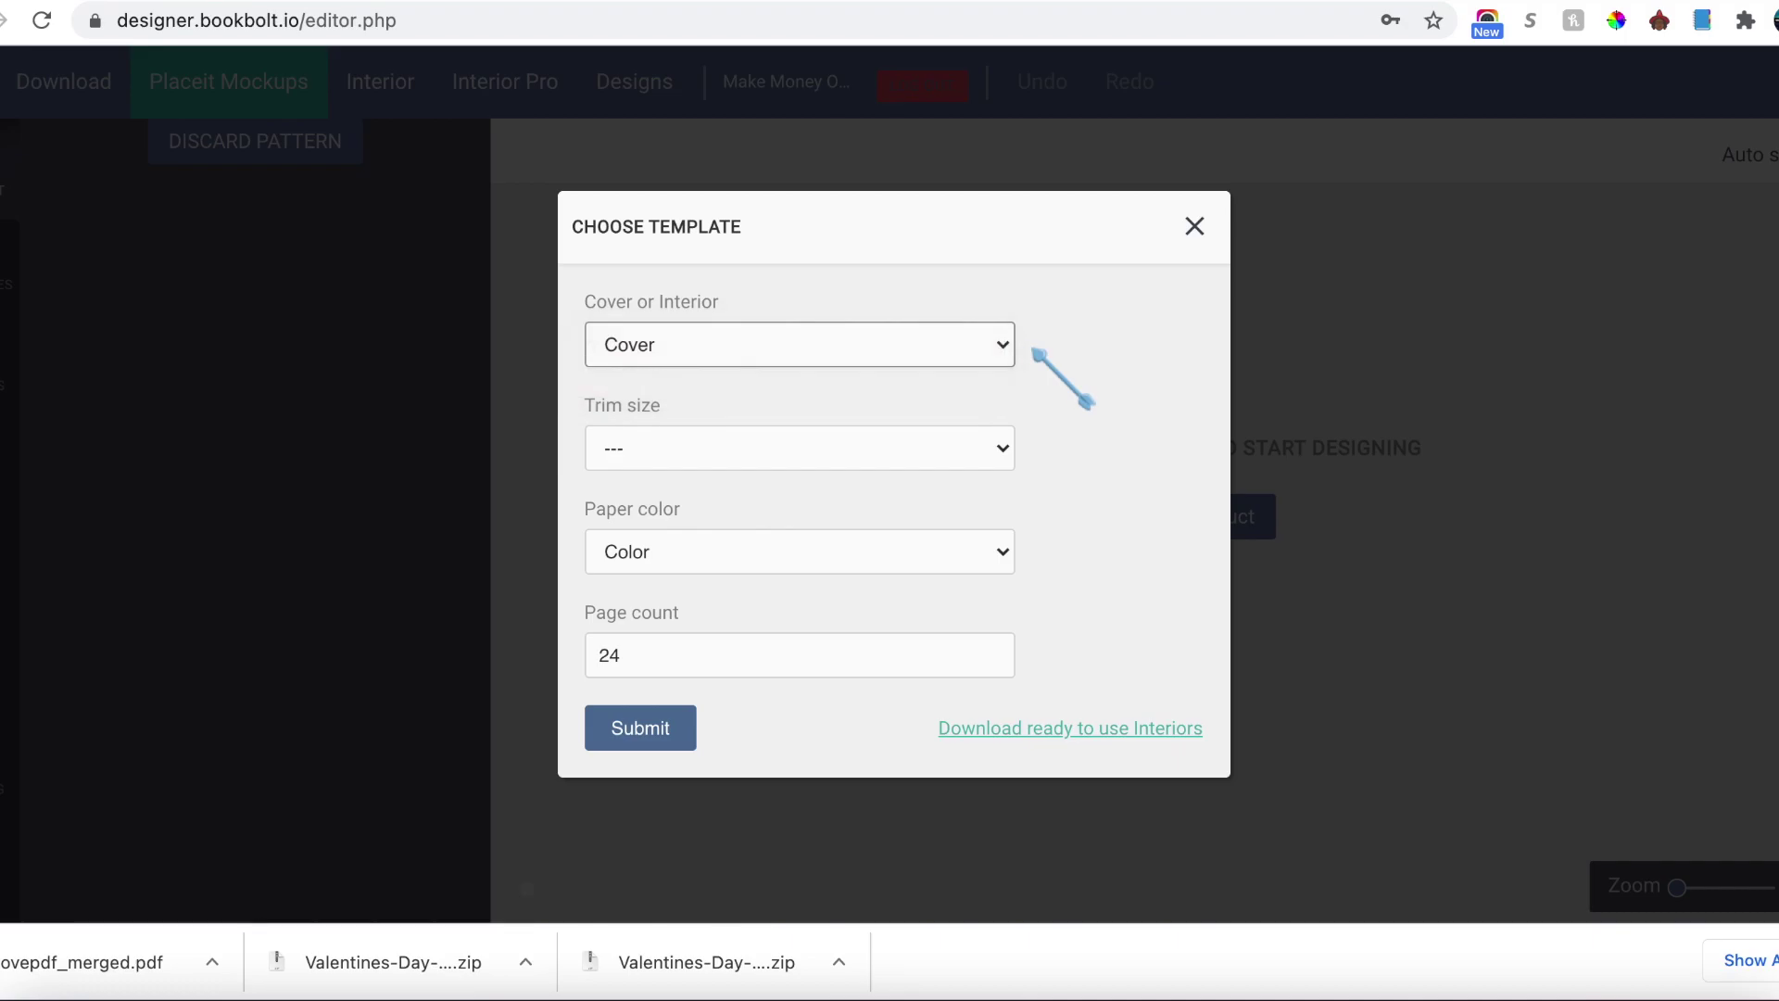
pyautogui.click(926, 447)
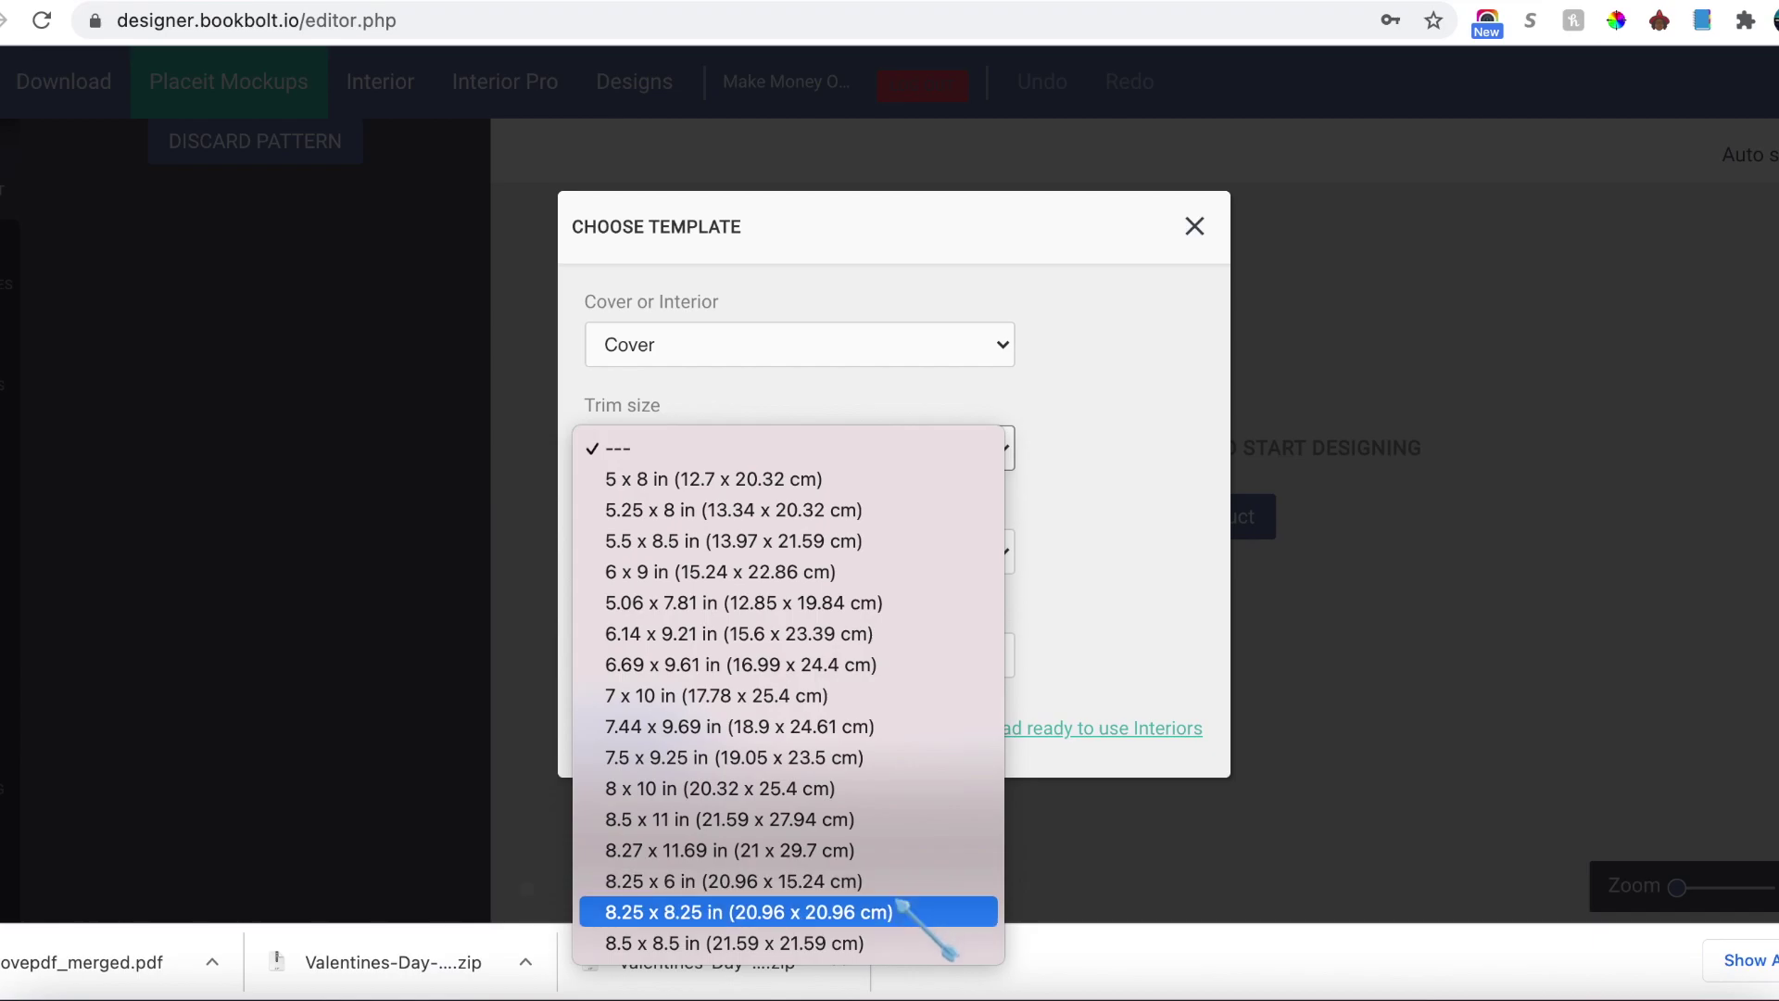
pyautogui.click(882, 822)
pyautogui.click(846, 560)
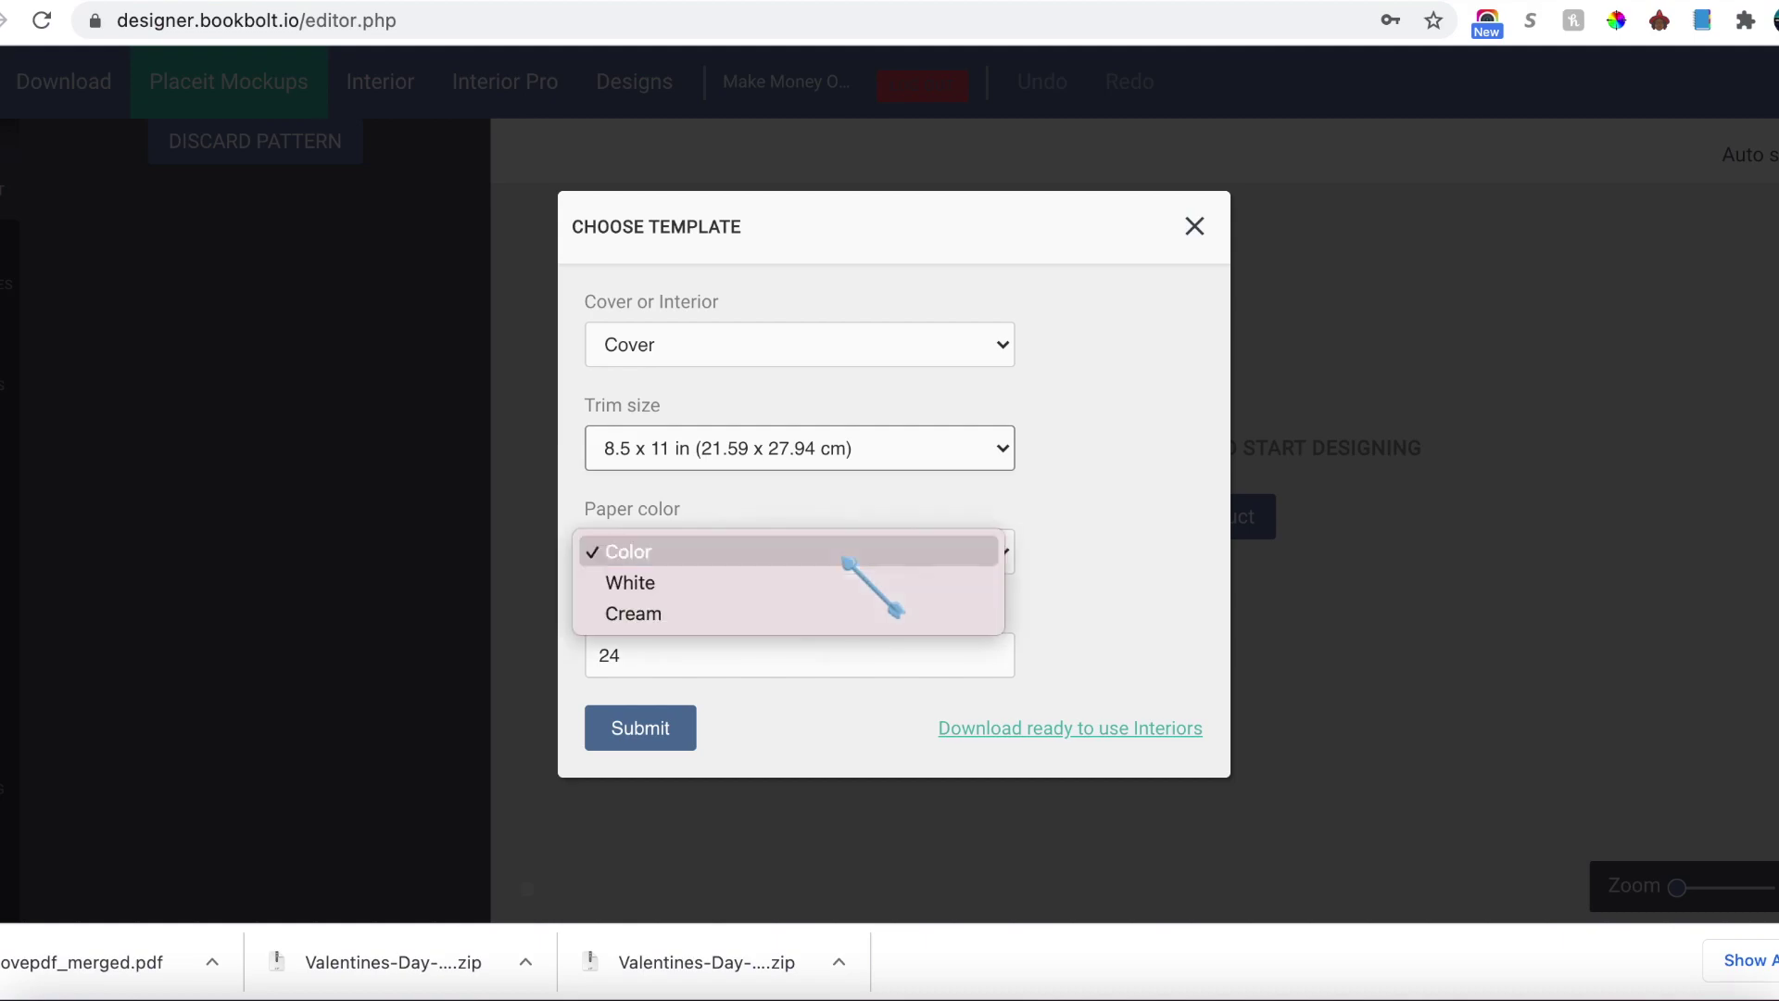
pyautogui.click(843, 581)
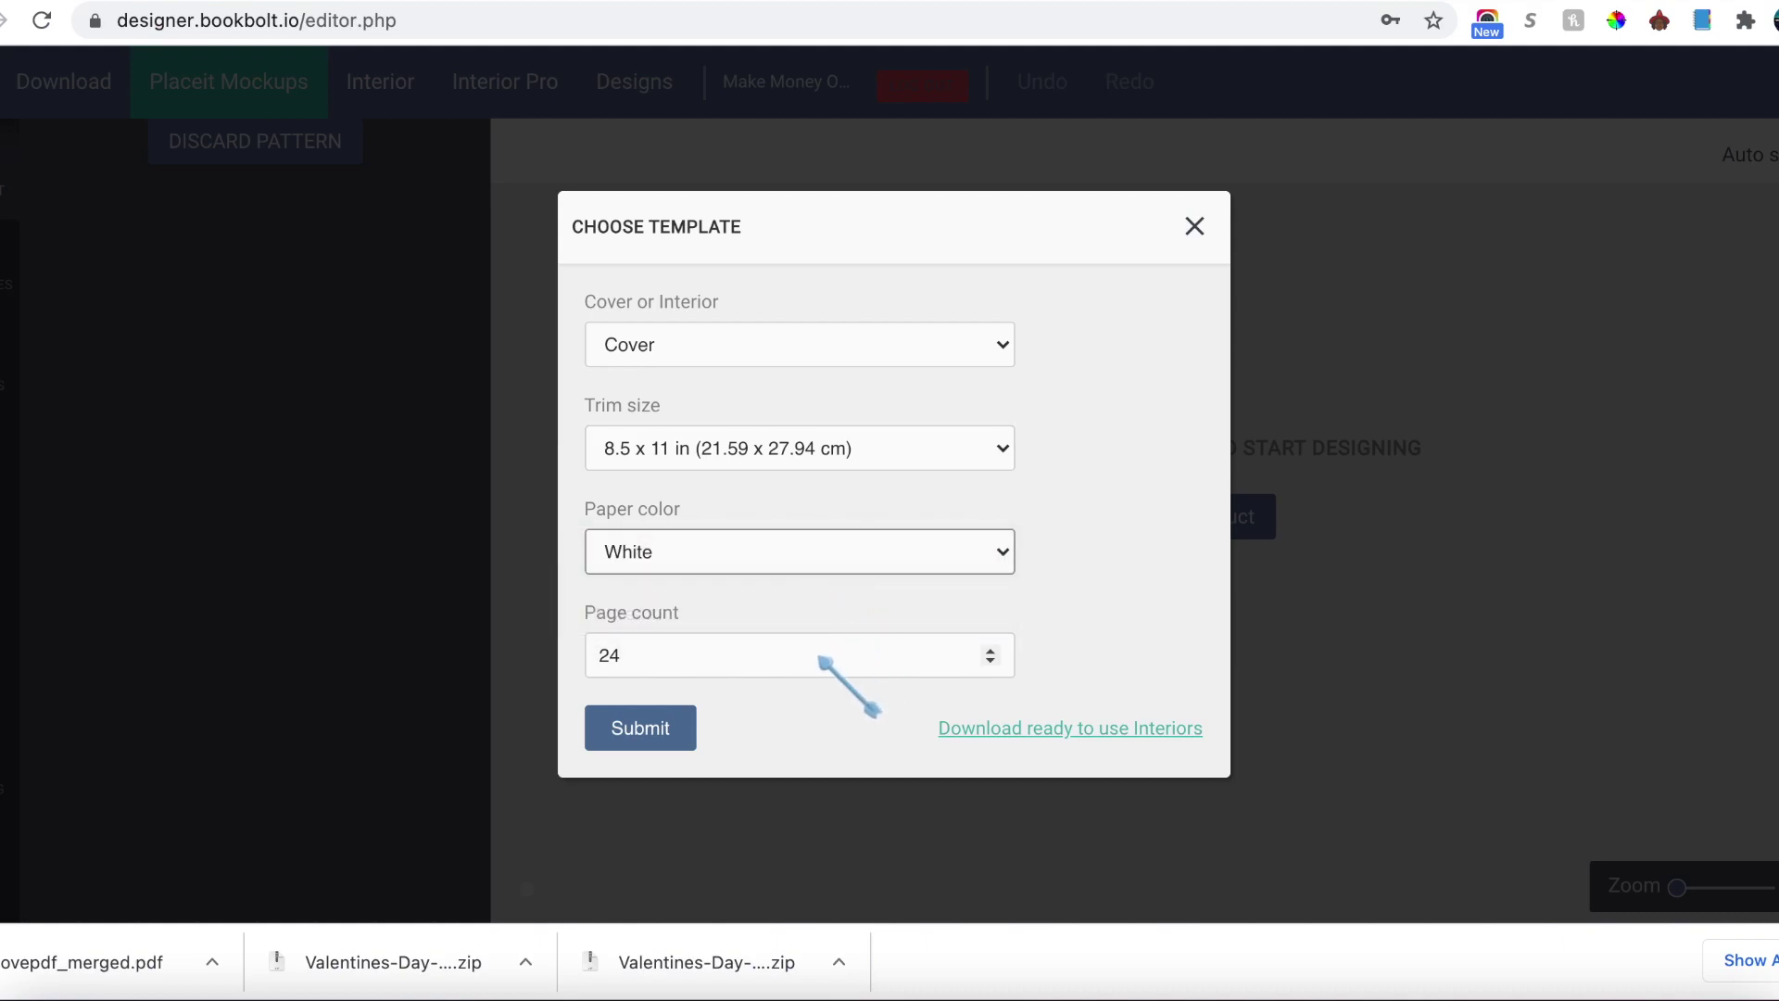
pyautogui.click(821, 661)
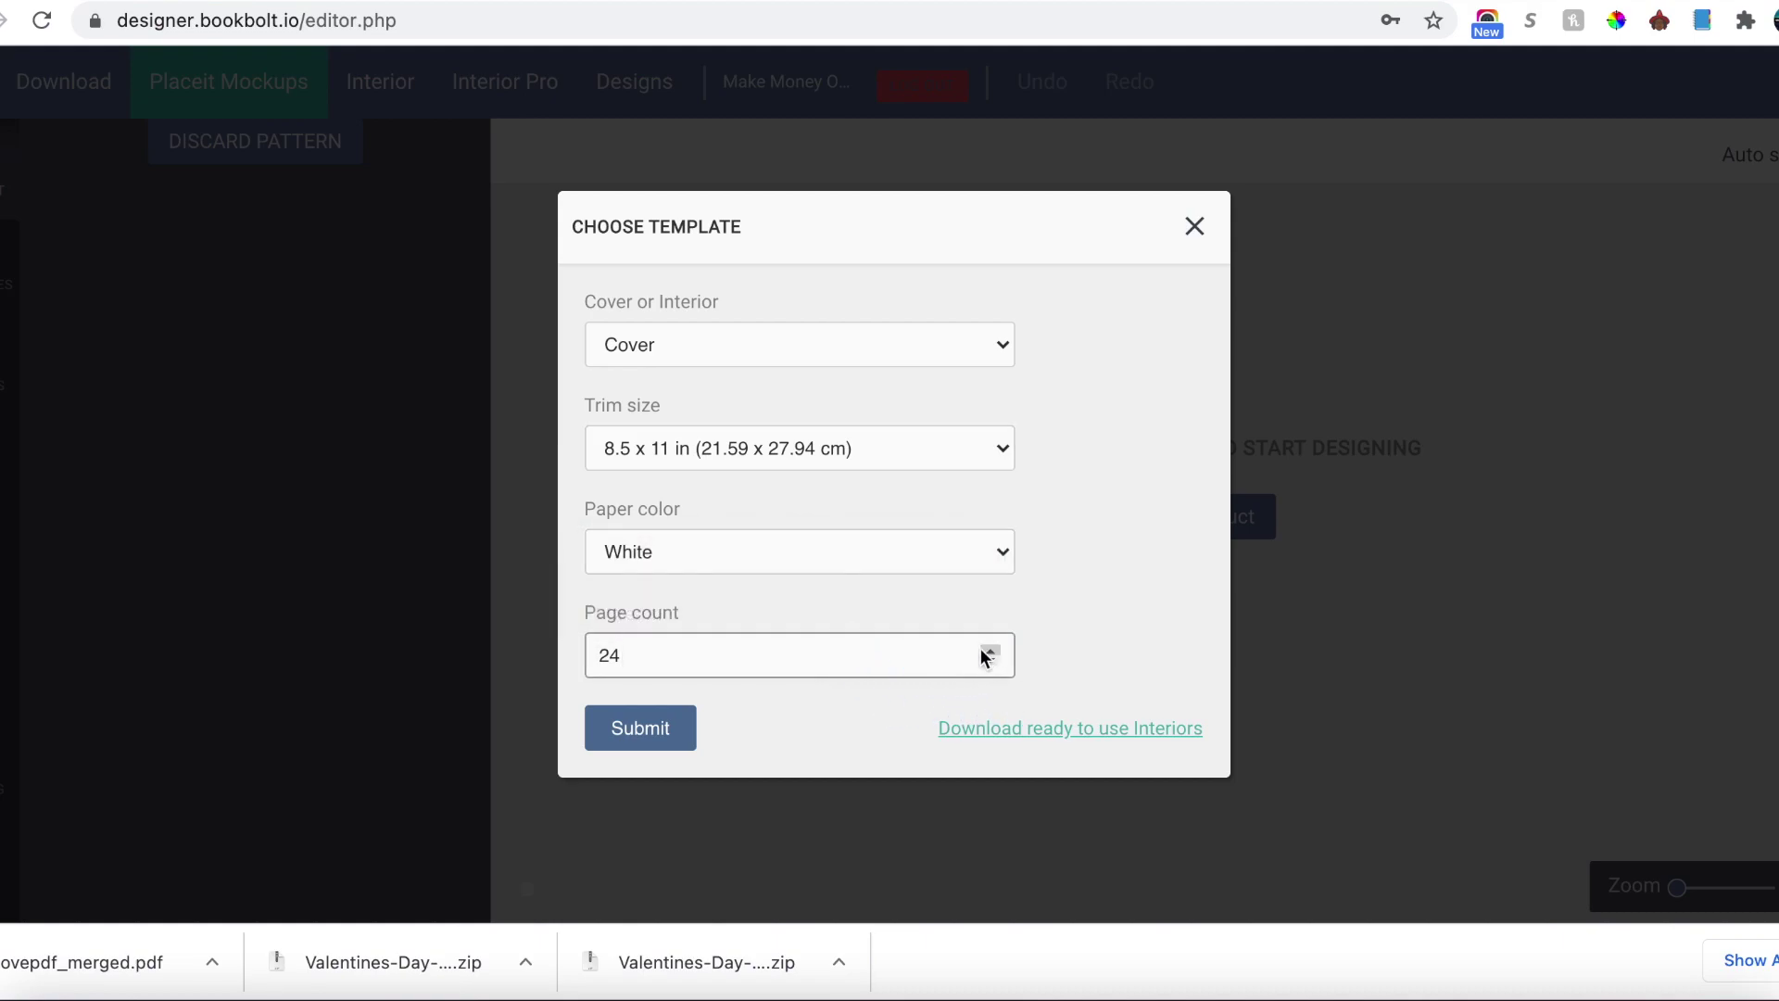
pyautogui.press('BackSpace')
pyautogui.press('BackSpace')
pyautogui.write('60')
pyautogui.click(653, 728)
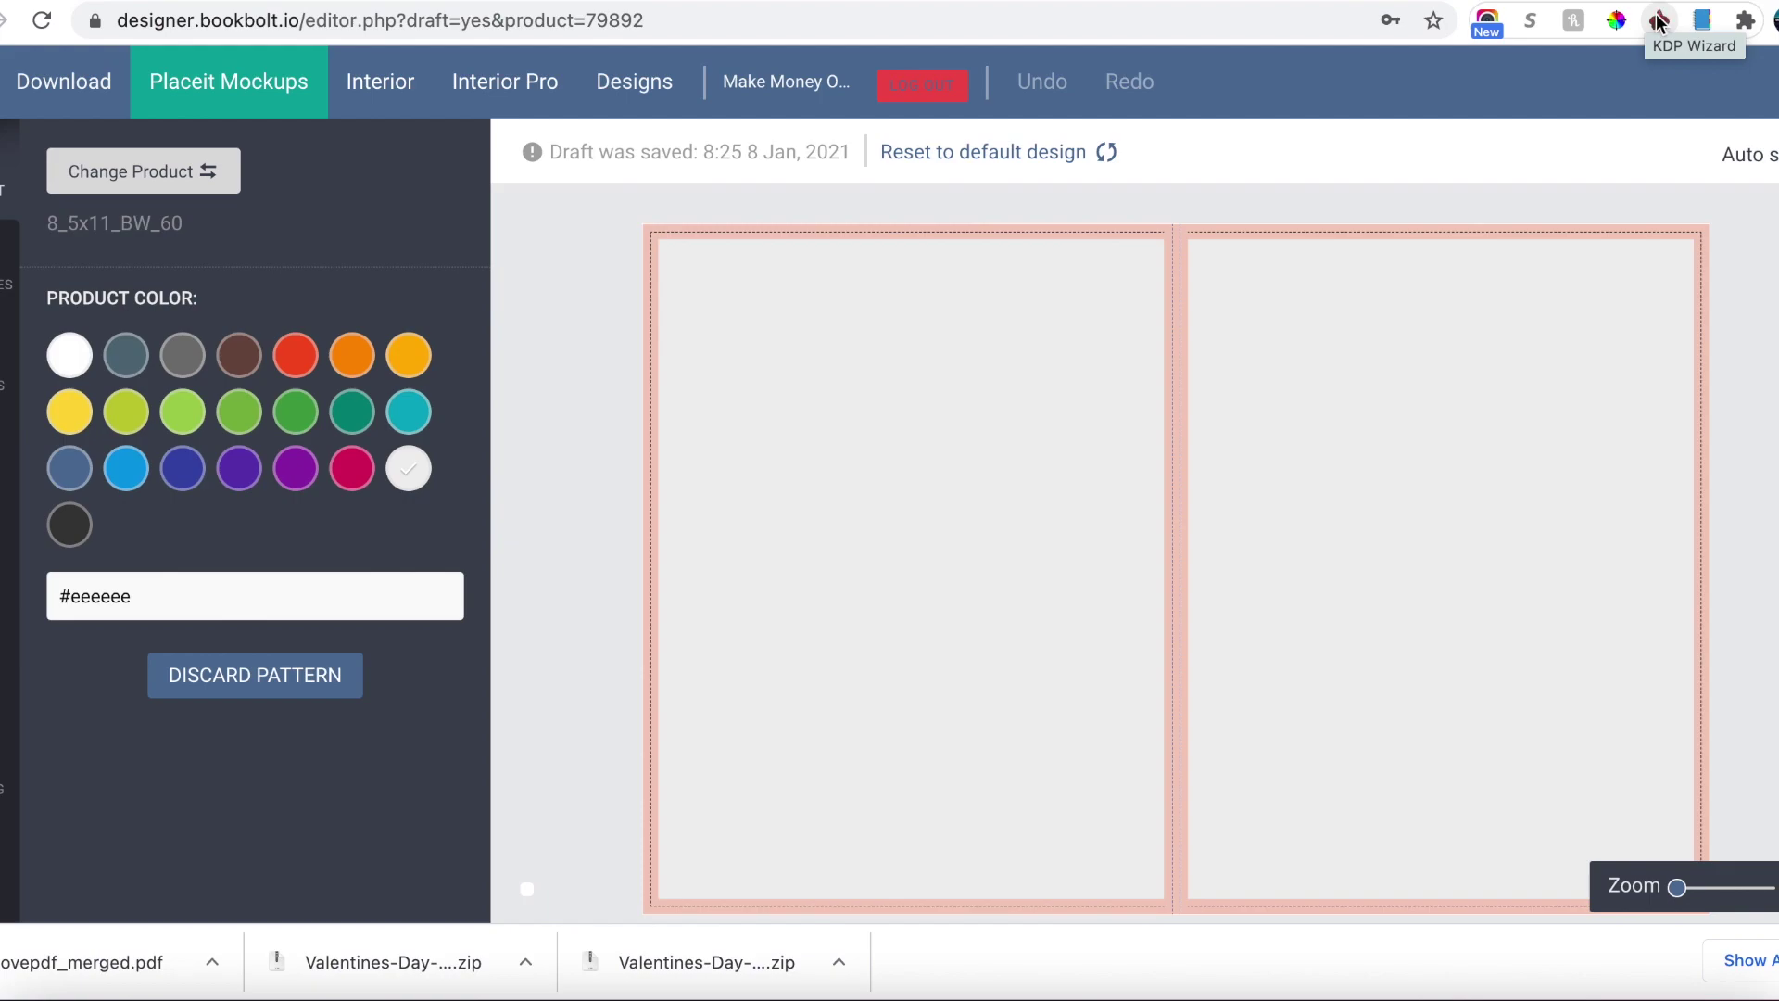
# Step: Switch to the Vexels site, open its book cover collection and look through the KDP cover designs
pyautogui.hotkey('ctrl', 'Tab')
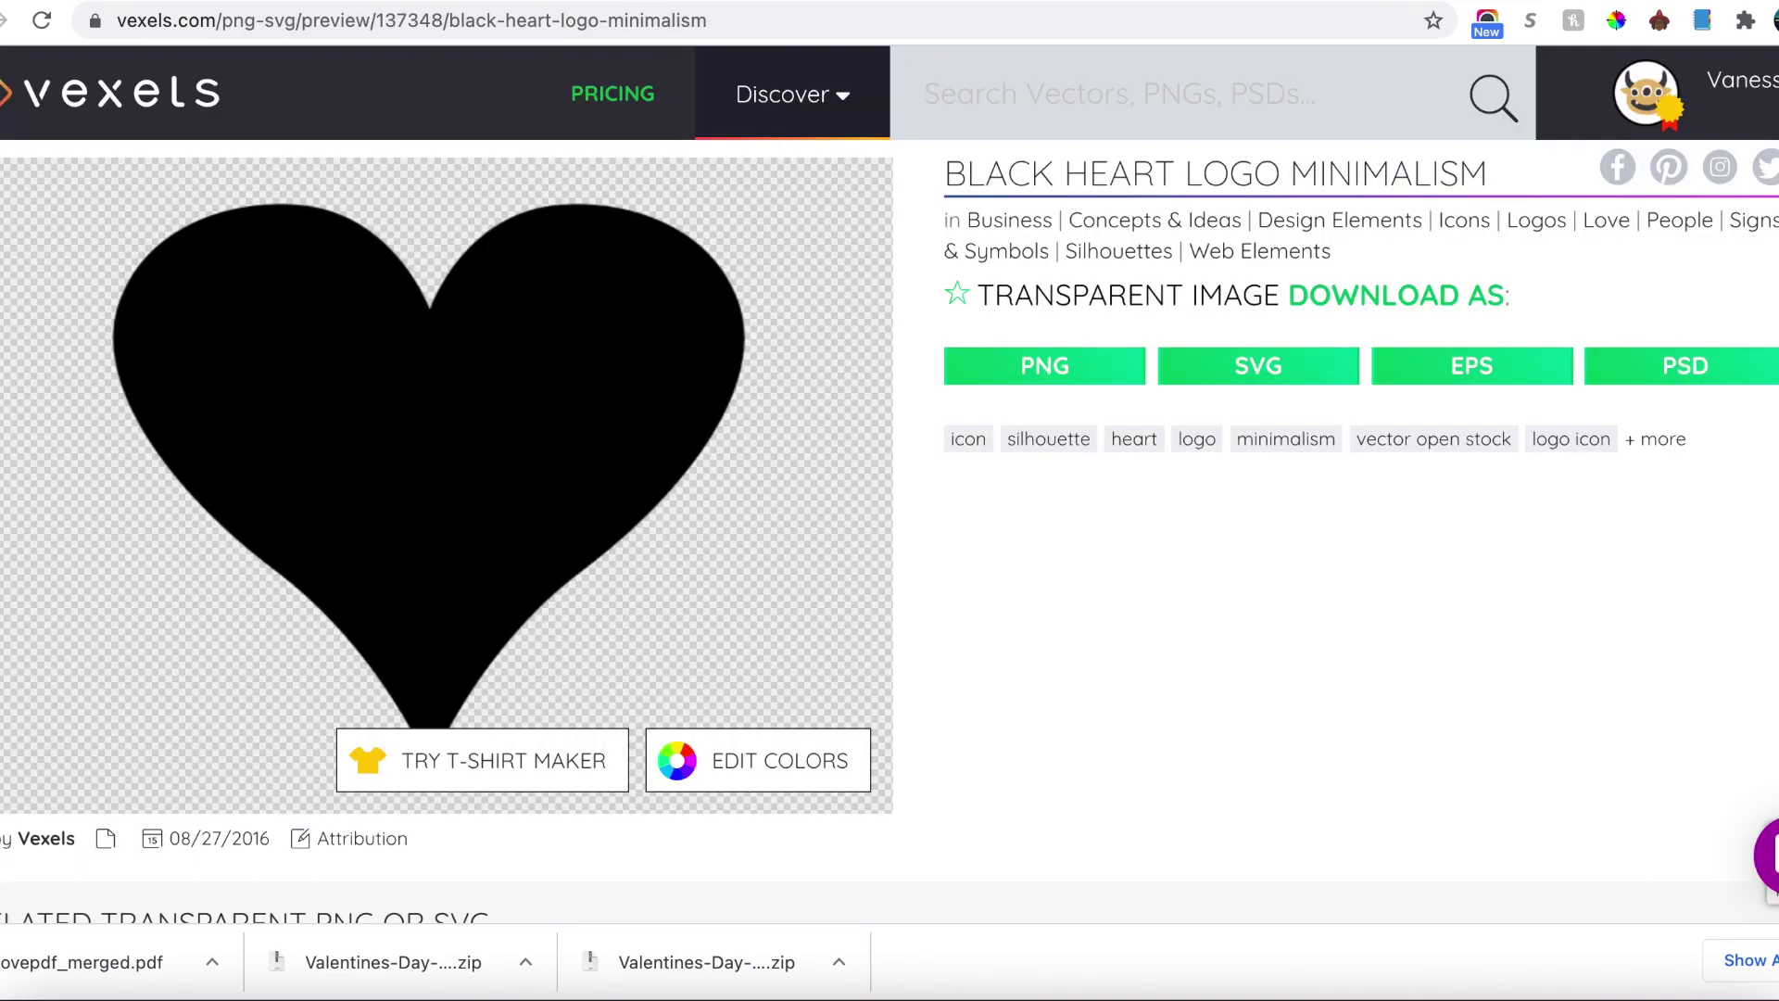
pyautogui.hotkey('ctrl', 'Tab')
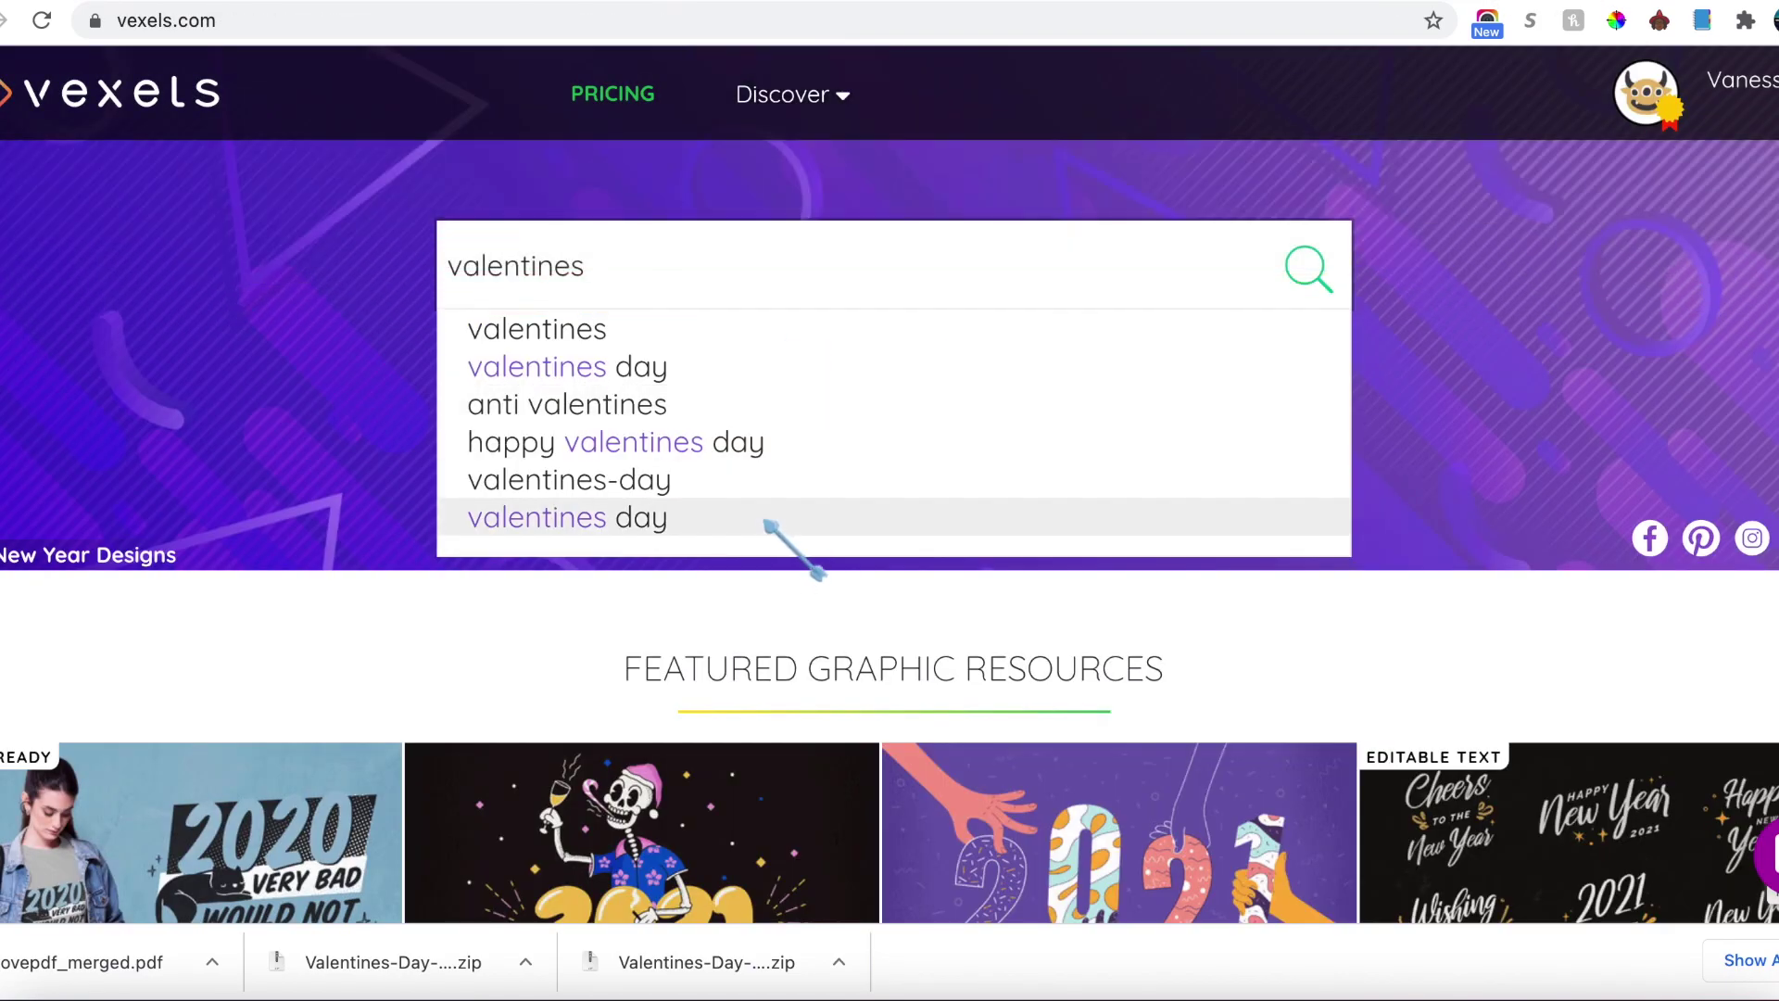
pyautogui.moveTo(842, 119)
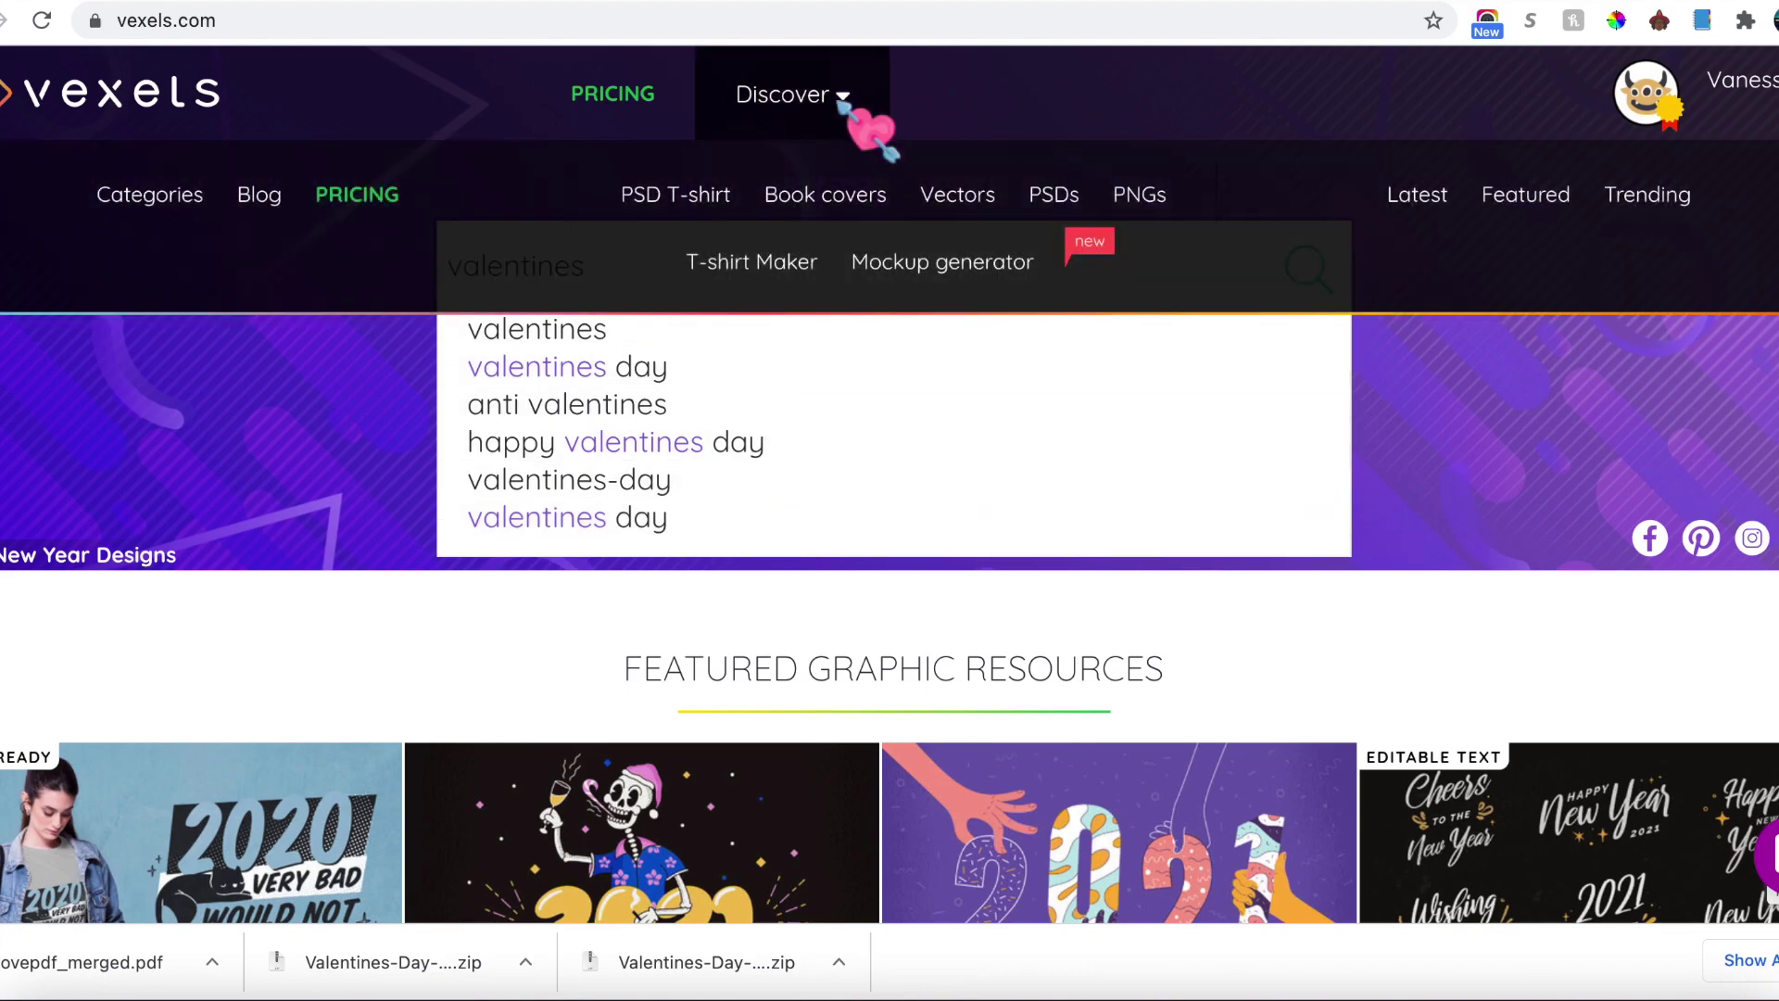
pyautogui.click(835, 207)
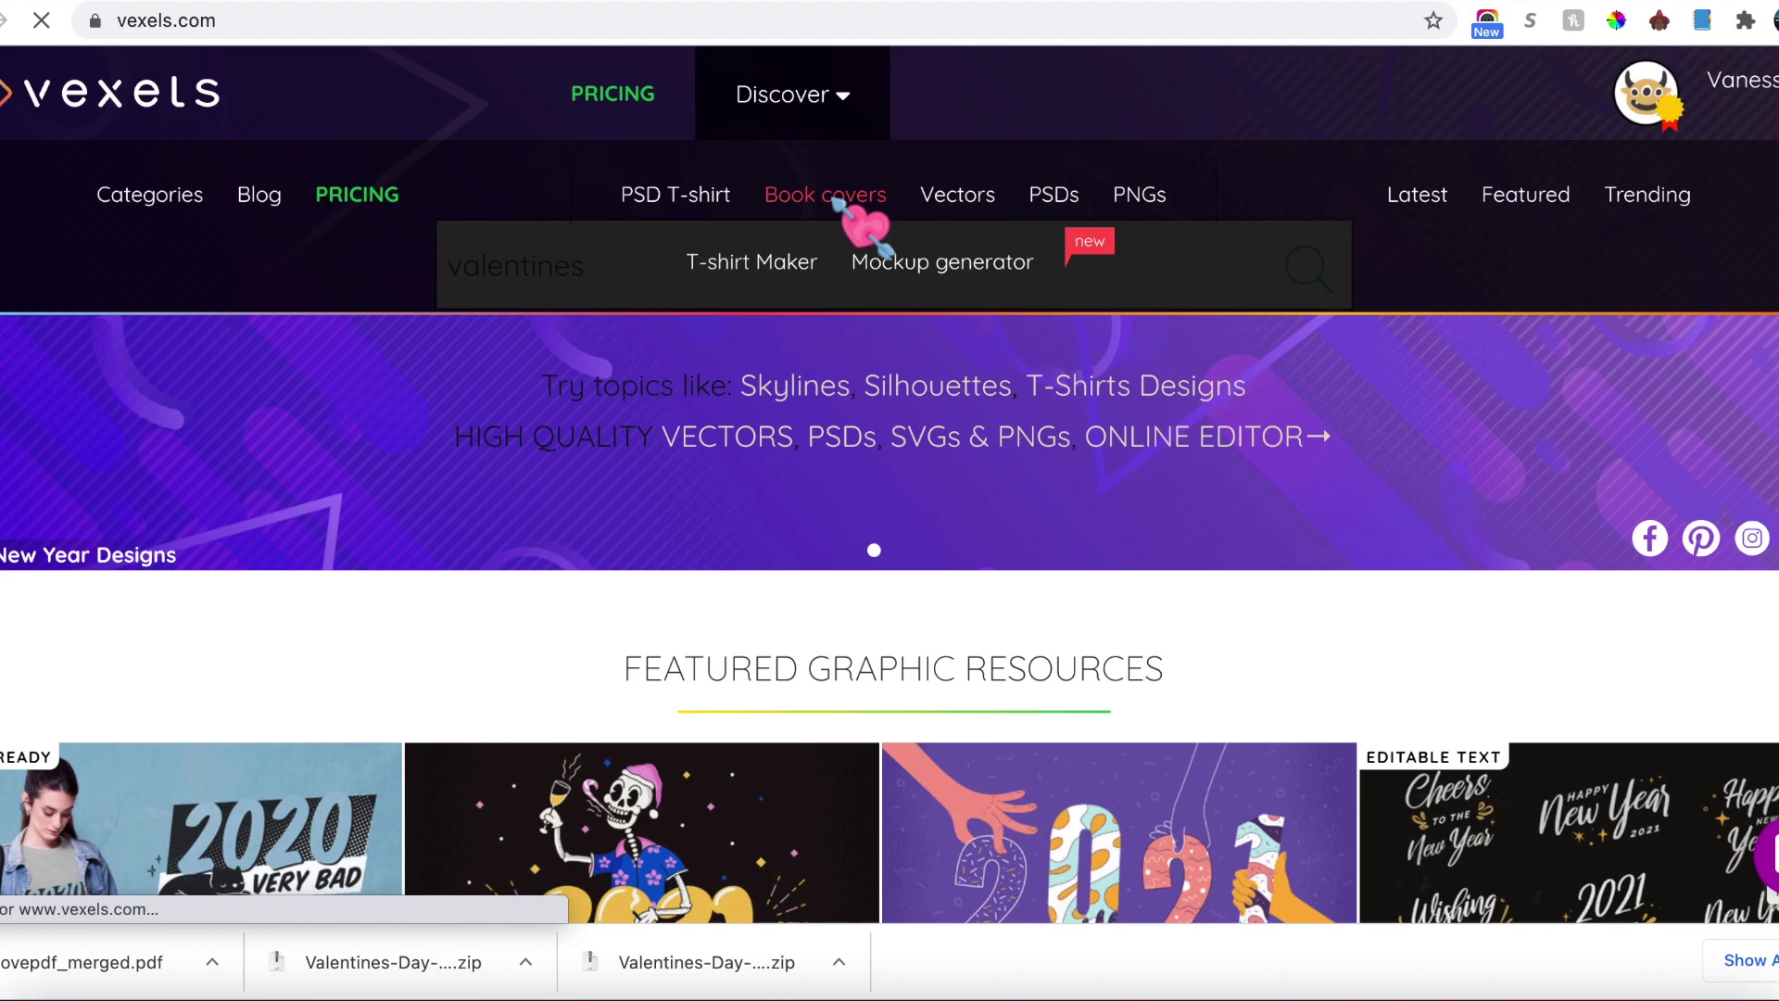
pyautogui.scroll(-1, 973, 829)
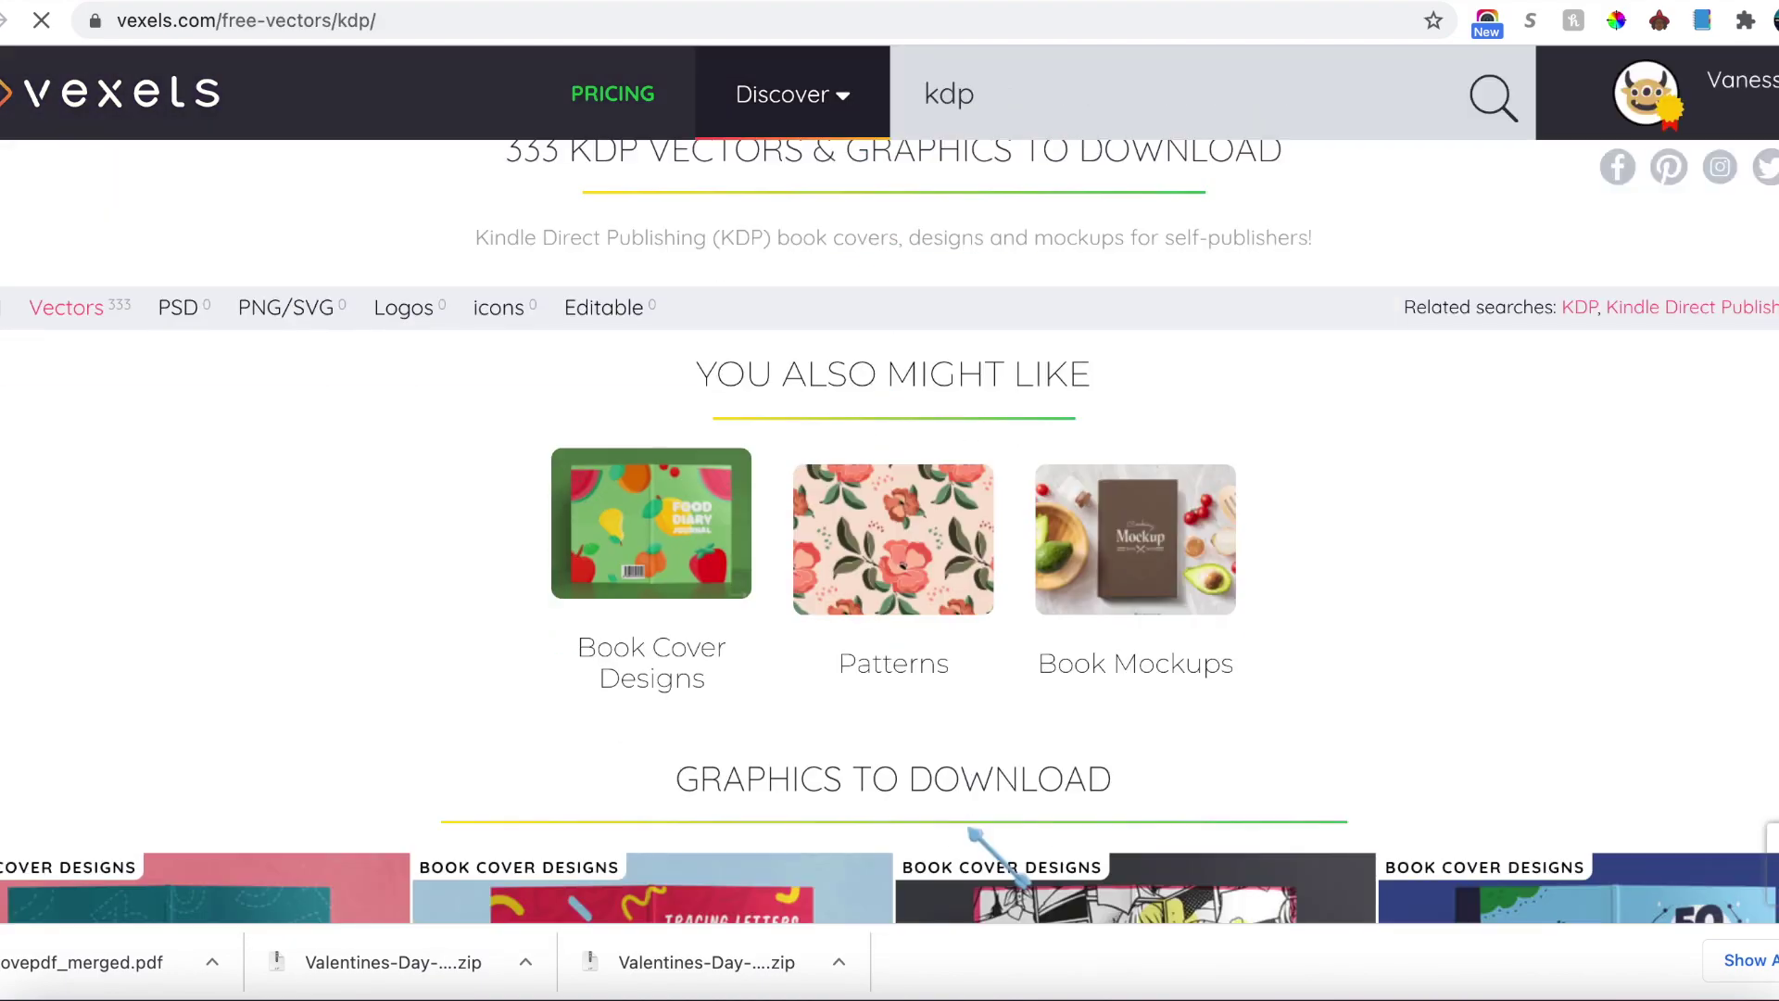
pyautogui.scroll(-12, 970, 831)
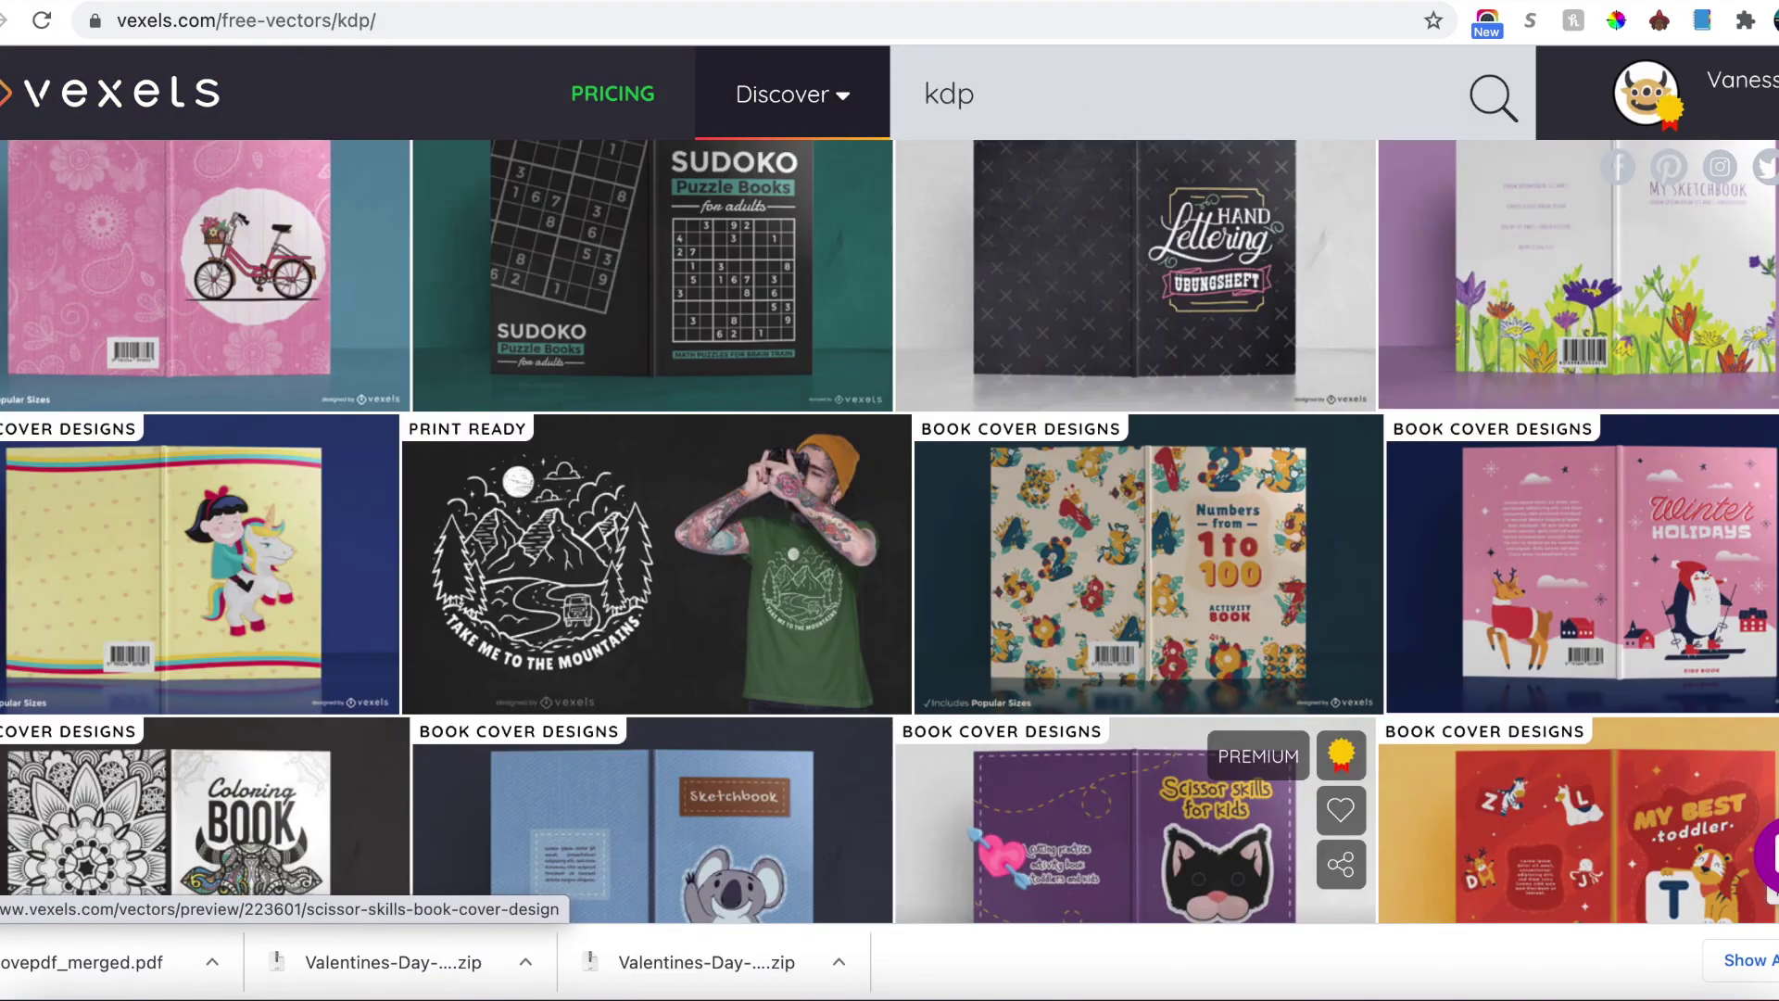
# Step: Search Vexels for "valentines day book" and look through the matching cover designs
pyautogui.click(1040, 131)
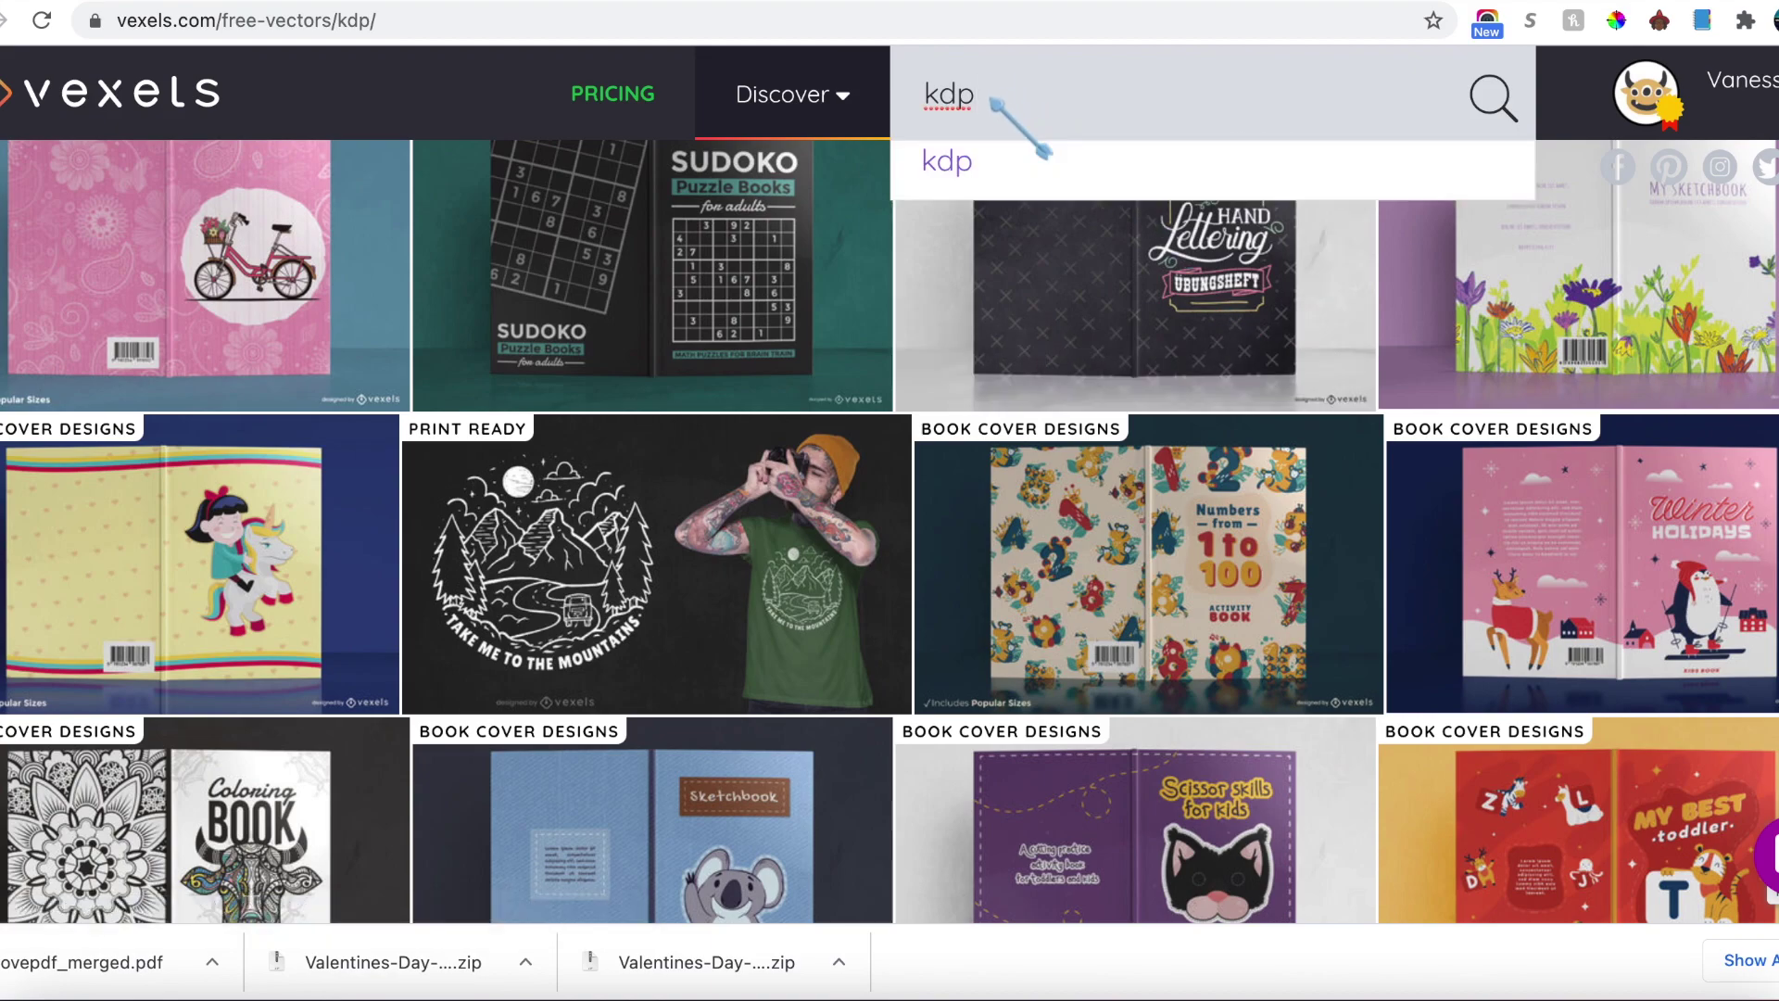
pyautogui.press('BackSpace')
pyautogui.press('BackSpace')
pyautogui.press('BackSpace')
pyautogui.write('valentines day book')
pyautogui.press('Return')
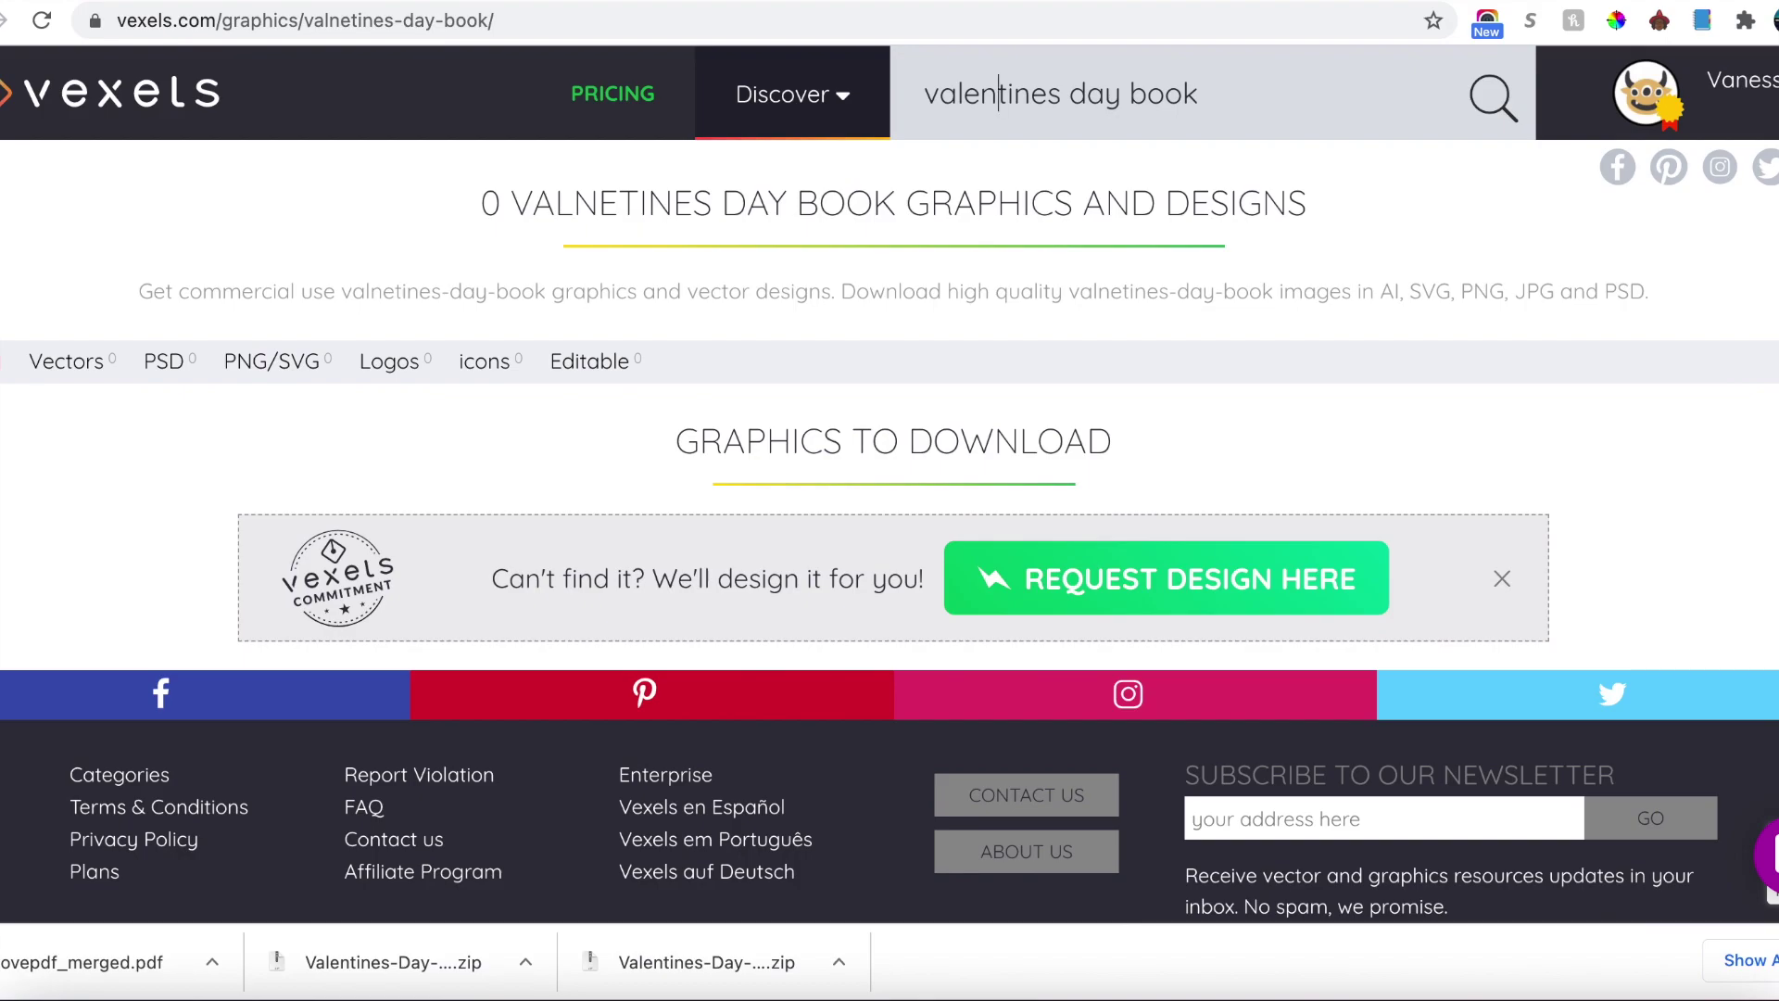
pyautogui.press('Return')
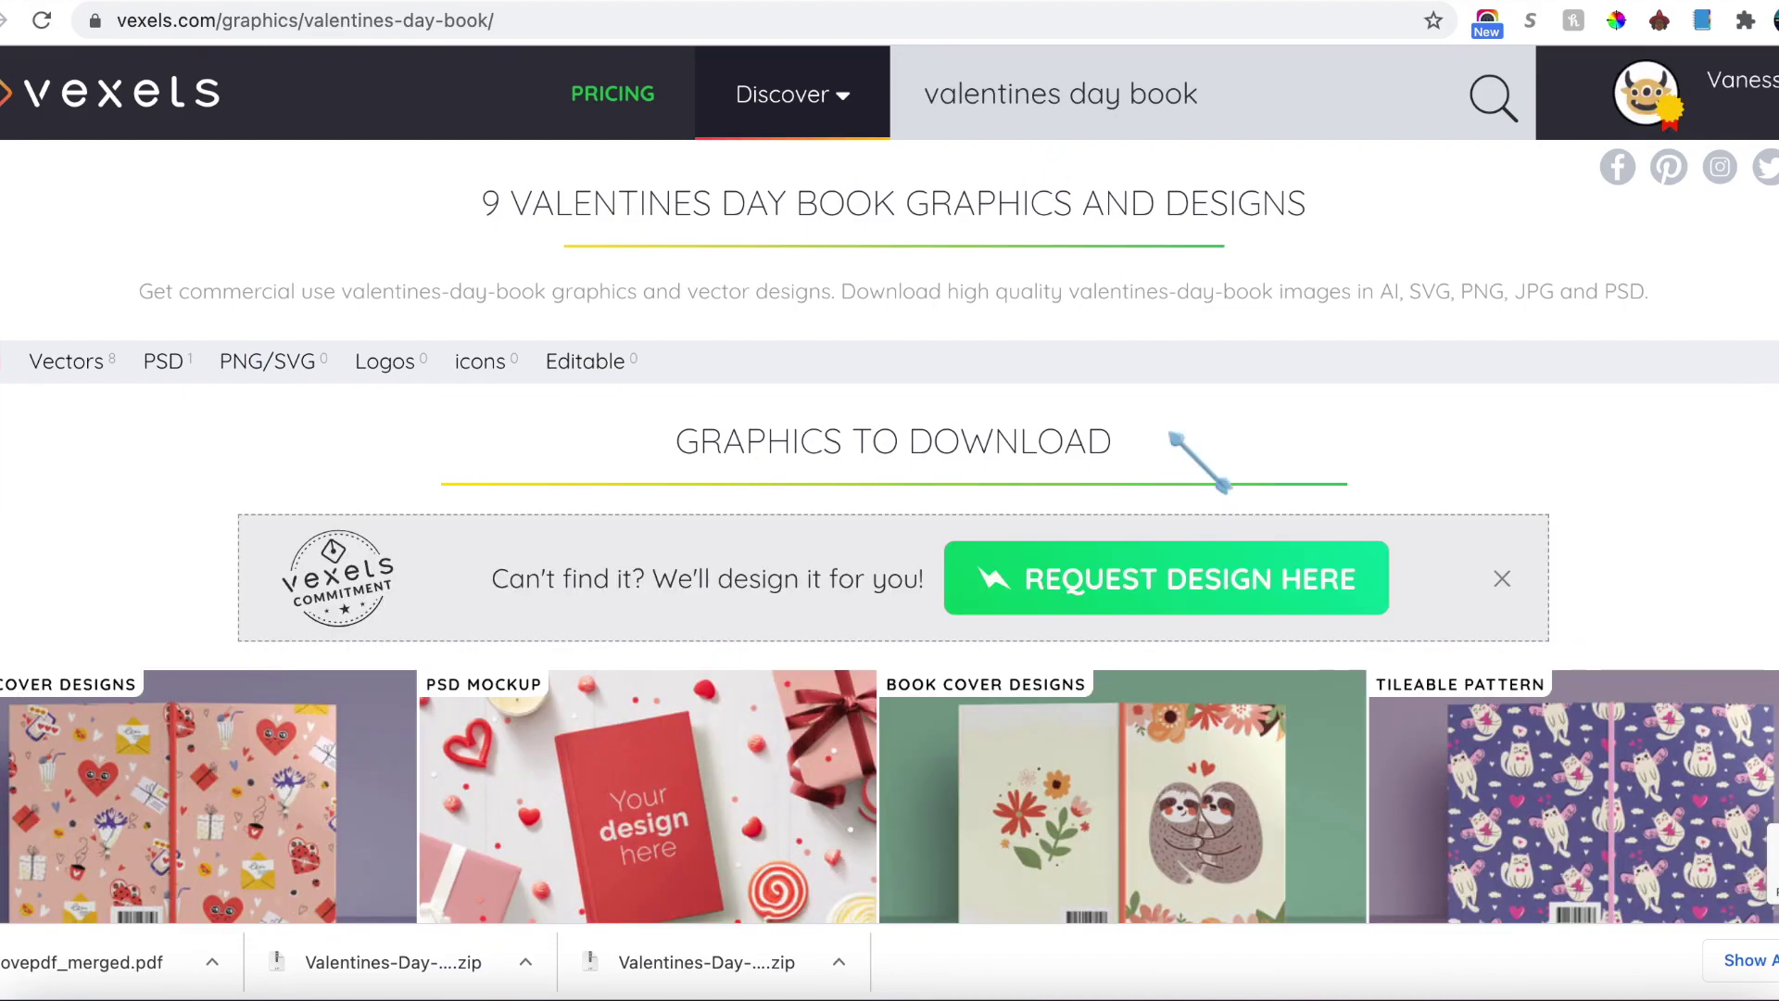
pyautogui.scroll(-2, 1195, 463)
pyautogui.scroll(-4, 1195, 463)
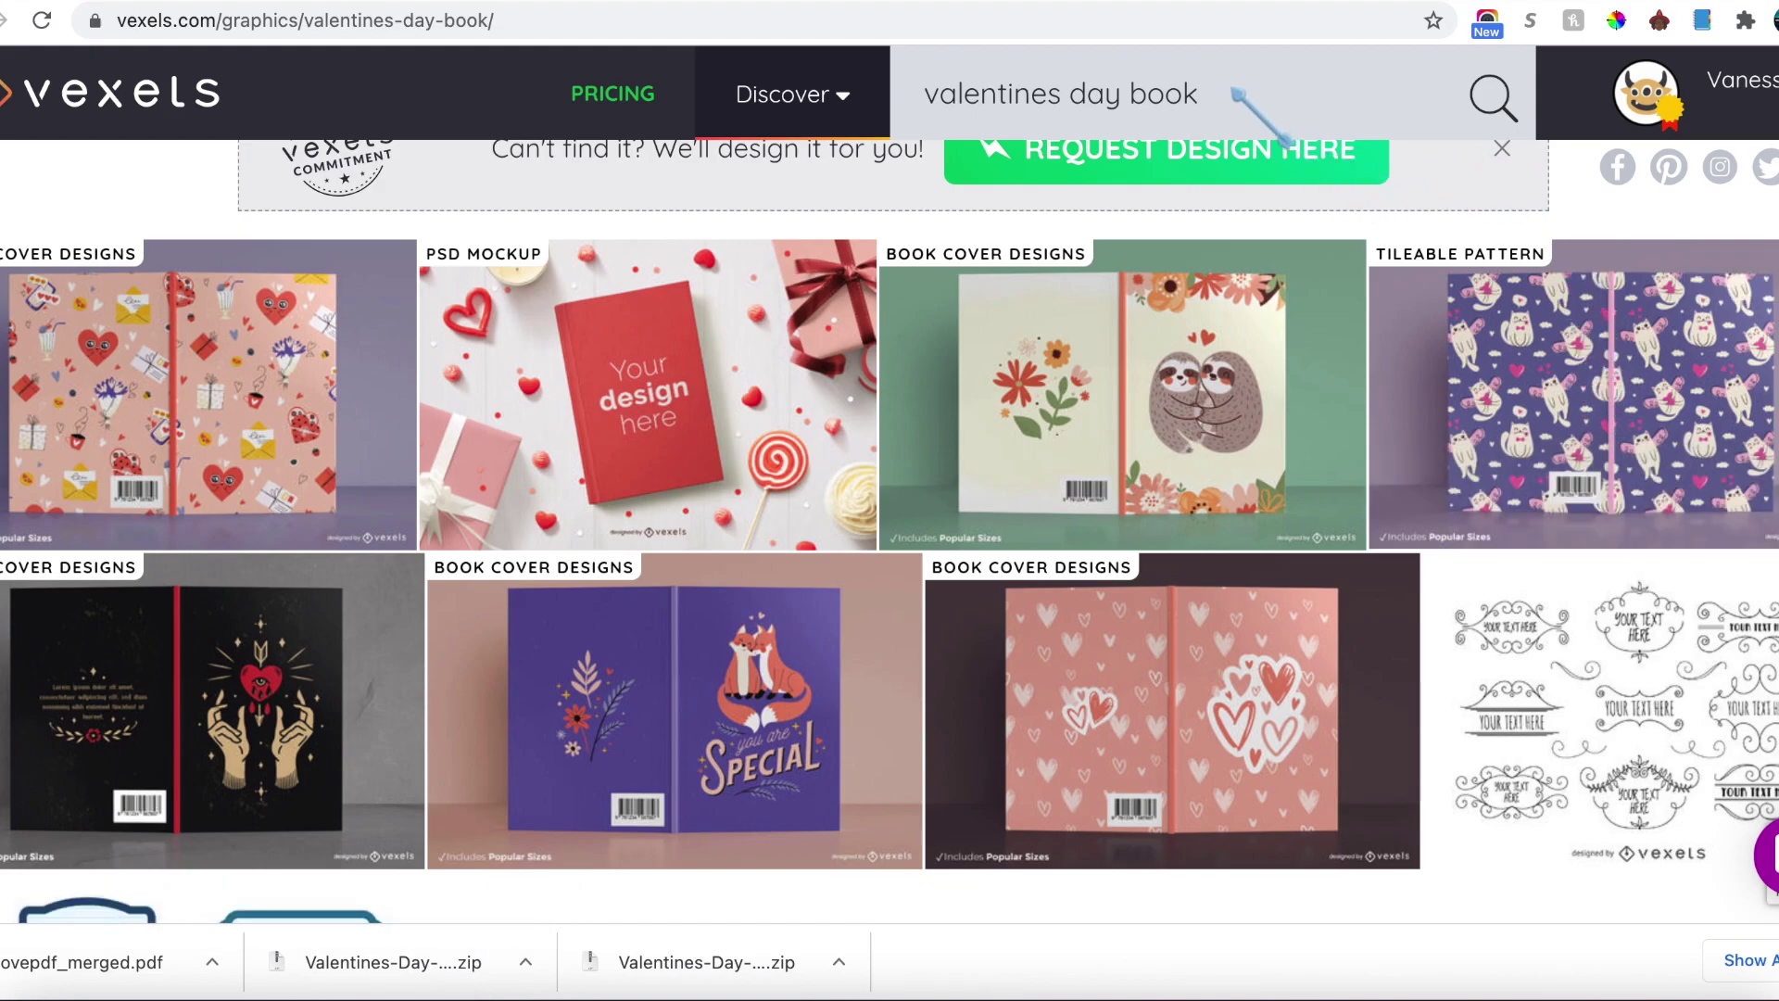
# Step: Change the Vexels search to "valentines day pattern"
pyautogui.moveTo(1232, 91); pyautogui.dragTo(1075, 95)
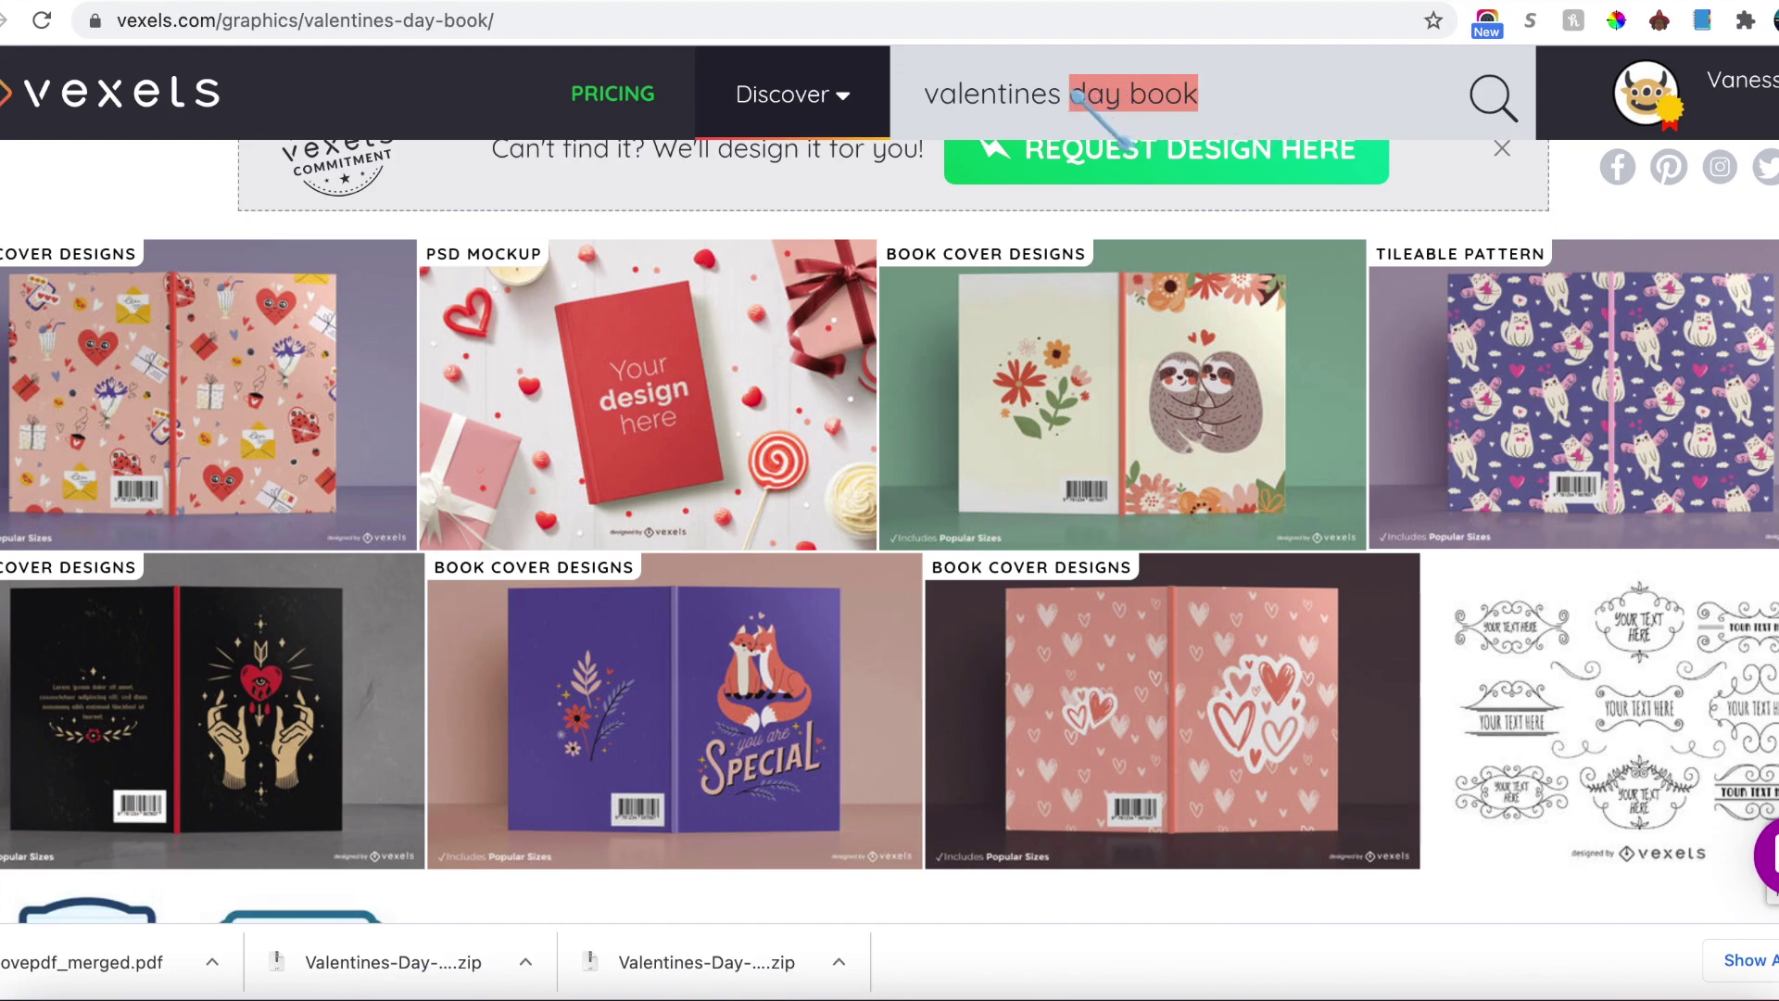
pyautogui.moveTo(1198, 93); pyautogui.dragTo(1129, 94)
pyautogui.write('pat')
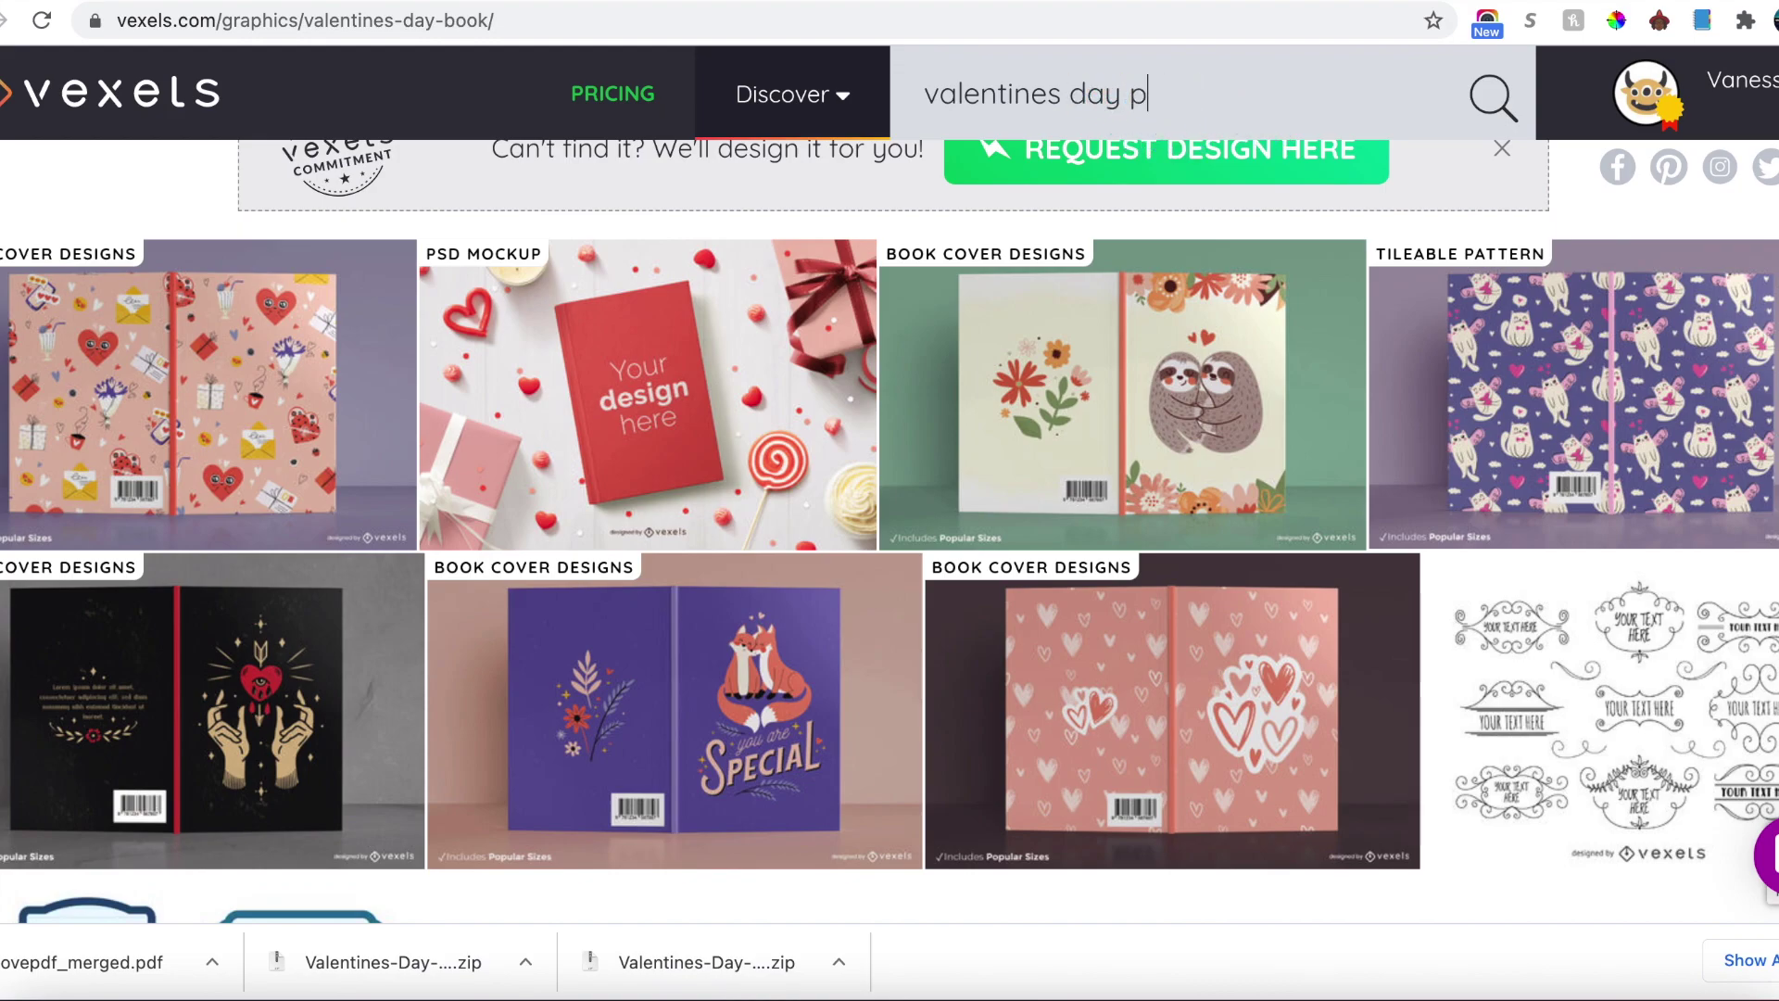
pyautogui.write('tern')
pyautogui.press('Return')
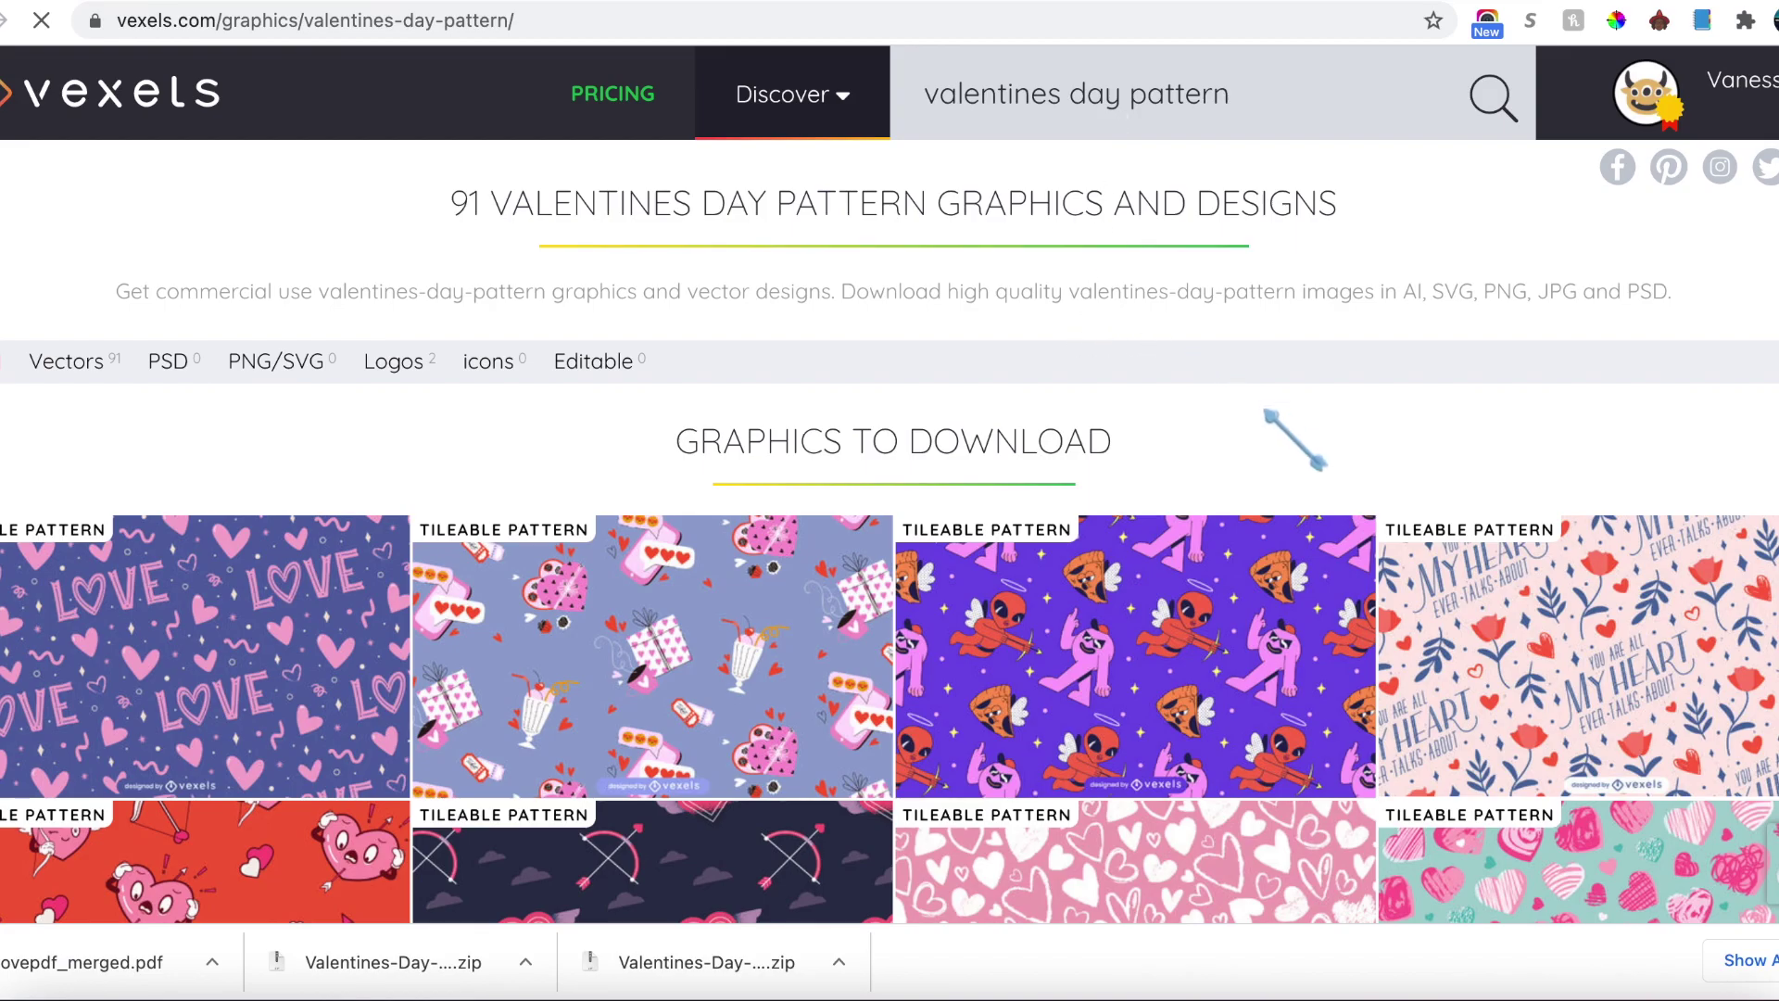
# Step: Browse the pattern results and download the Valentine's Stamped Hearts Pattern
pyautogui.scroll(-4, 1293, 438)
pyautogui.scroll(-14, 1278, 431)
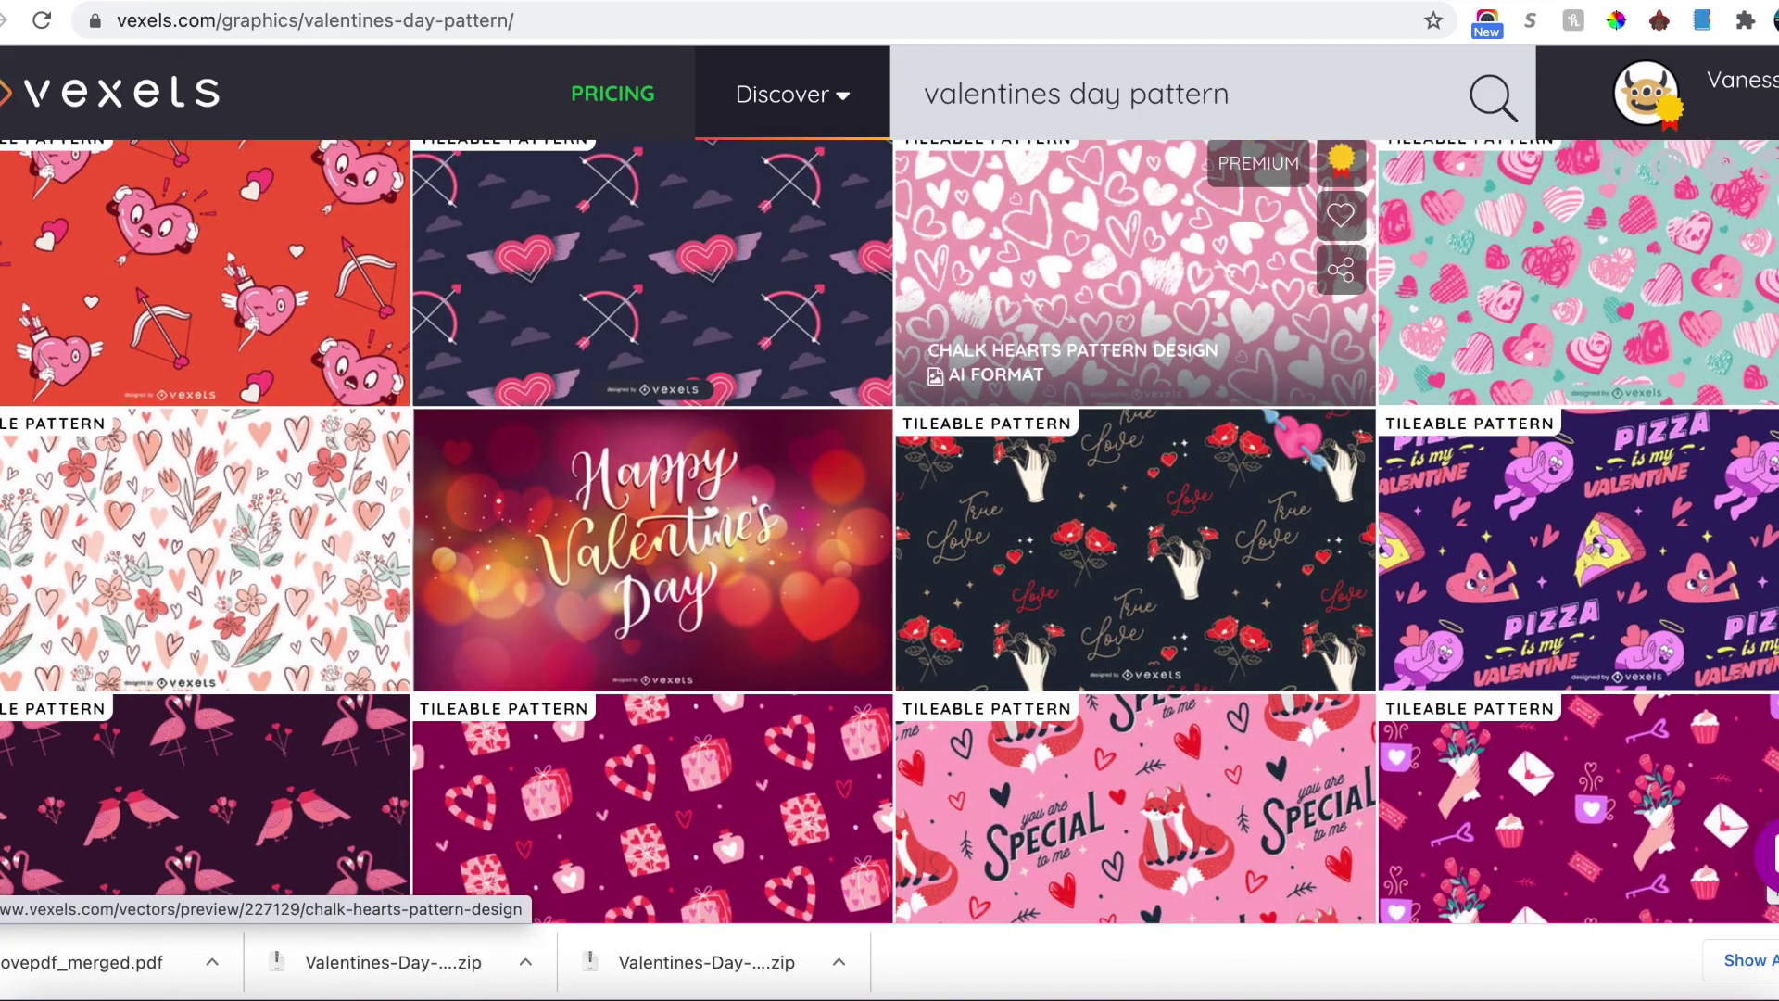
pyautogui.scroll(-14, 1297, 437)
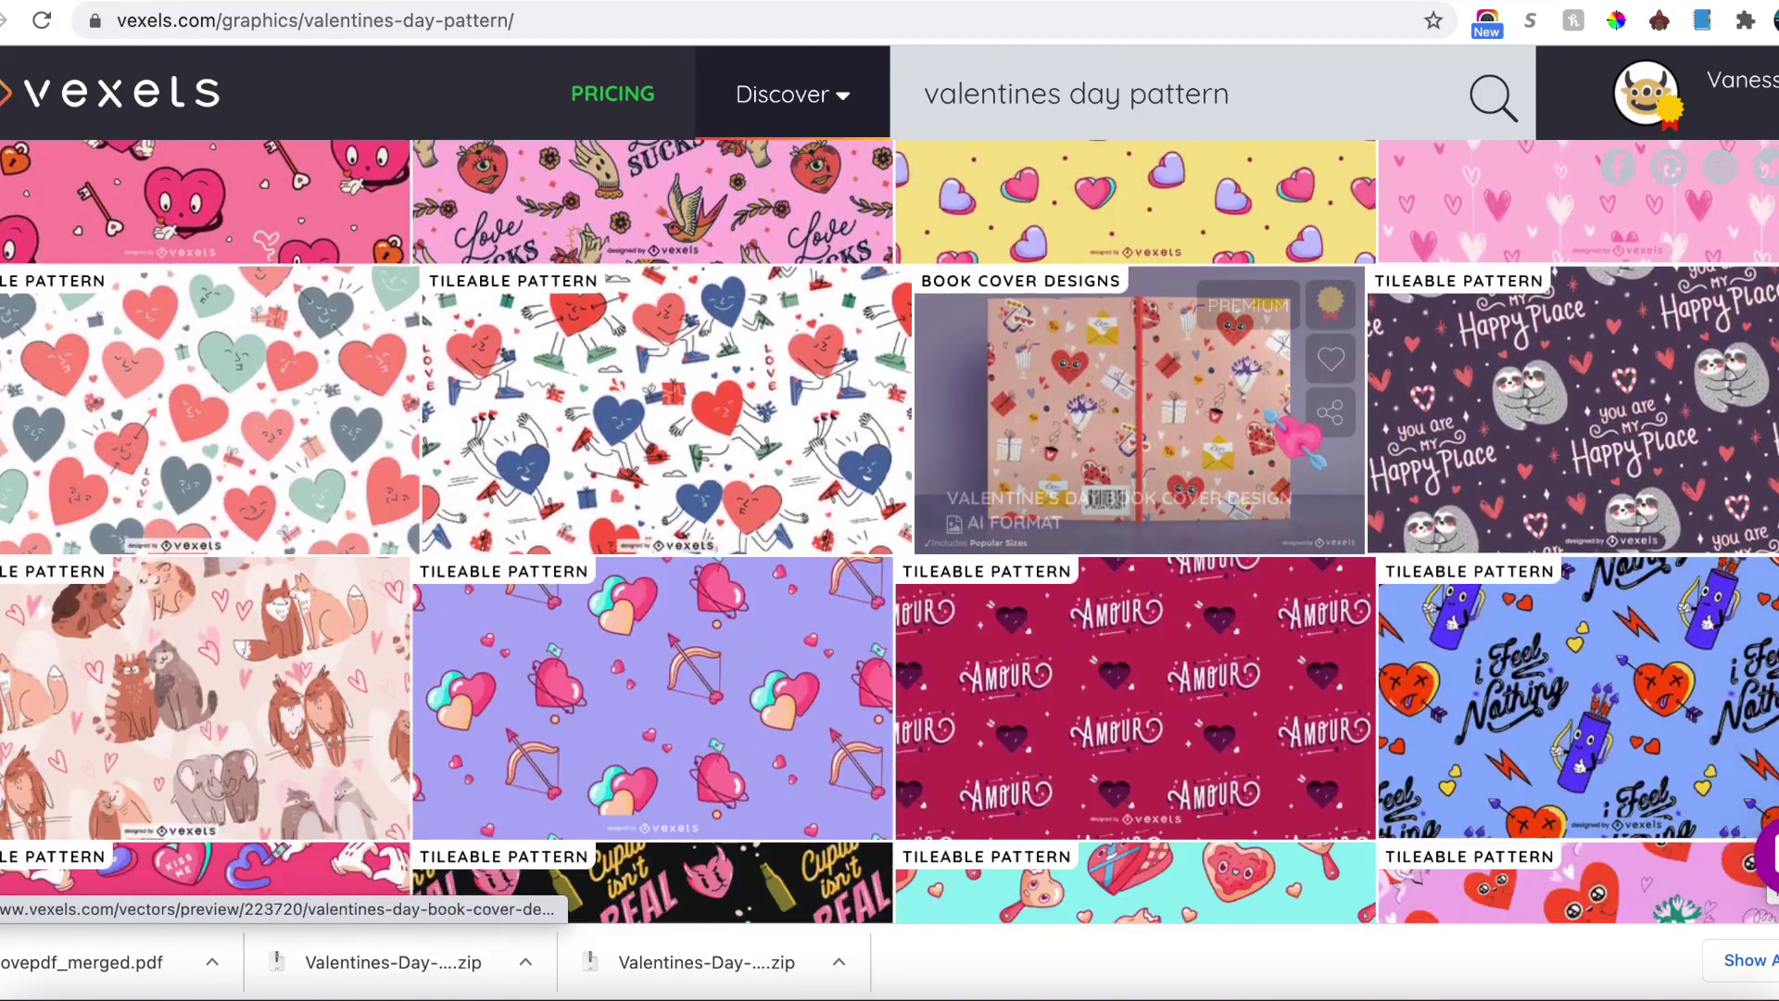
pyautogui.scroll(-7, 1297, 436)
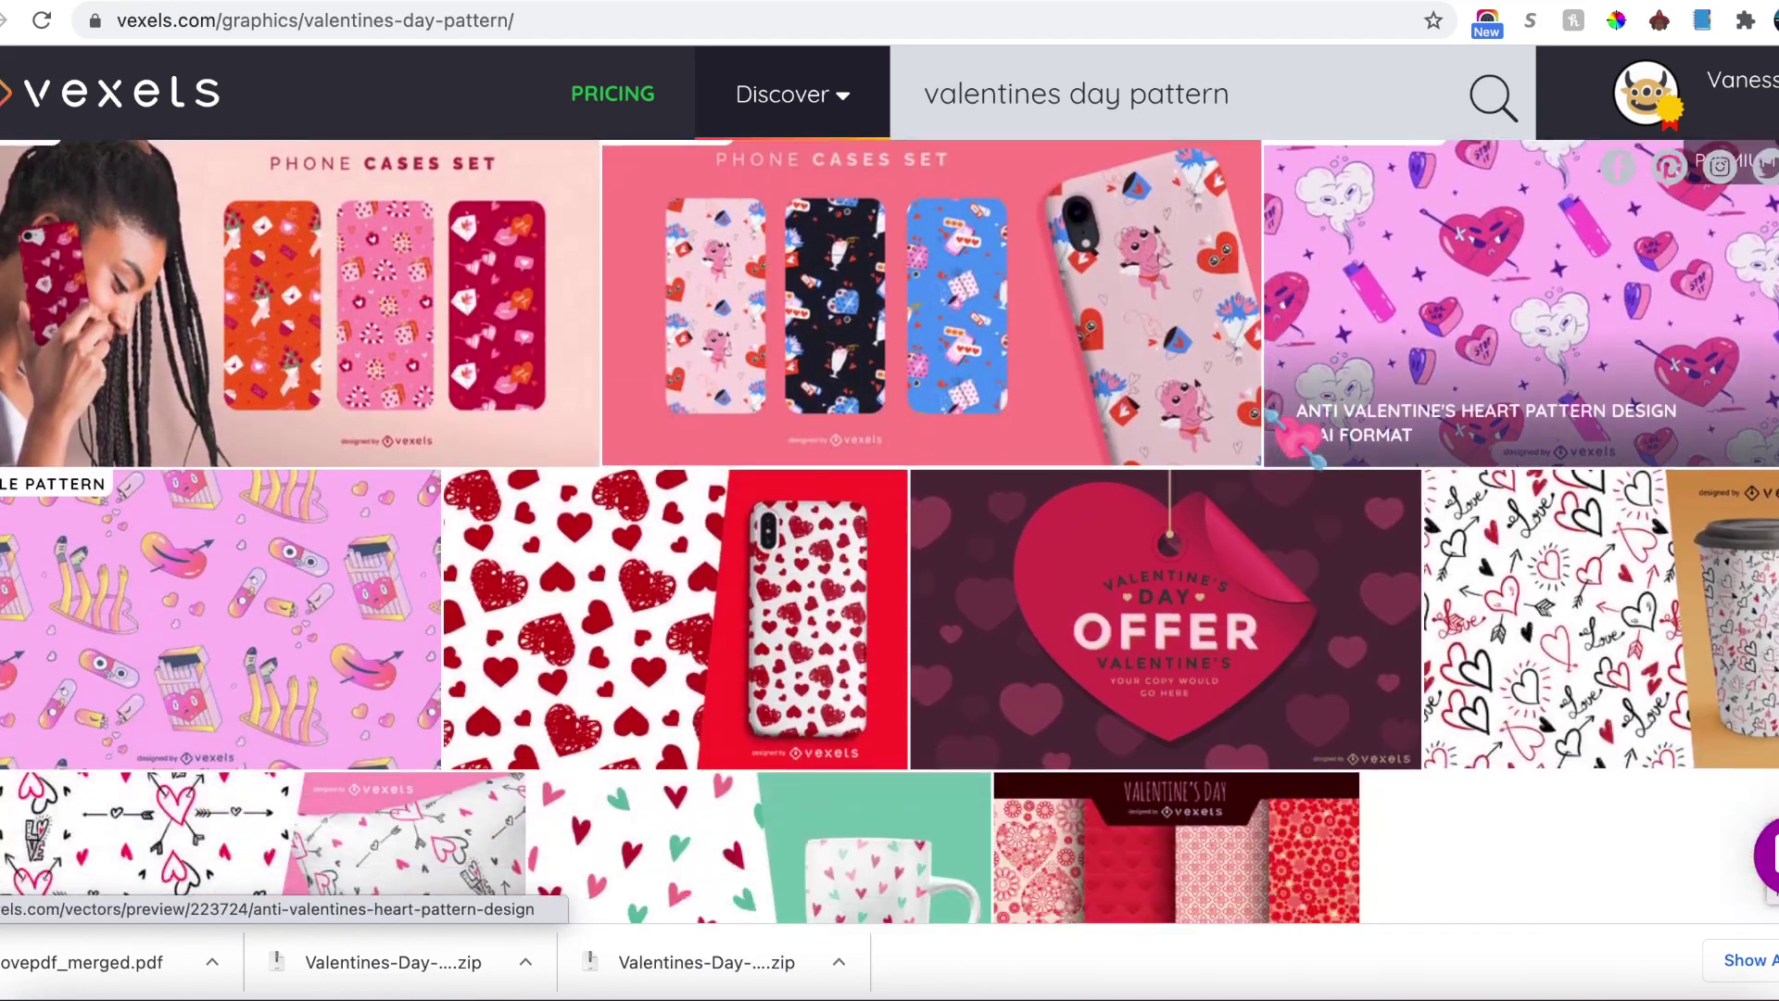
pyautogui.scroll(2, 1295, 436)
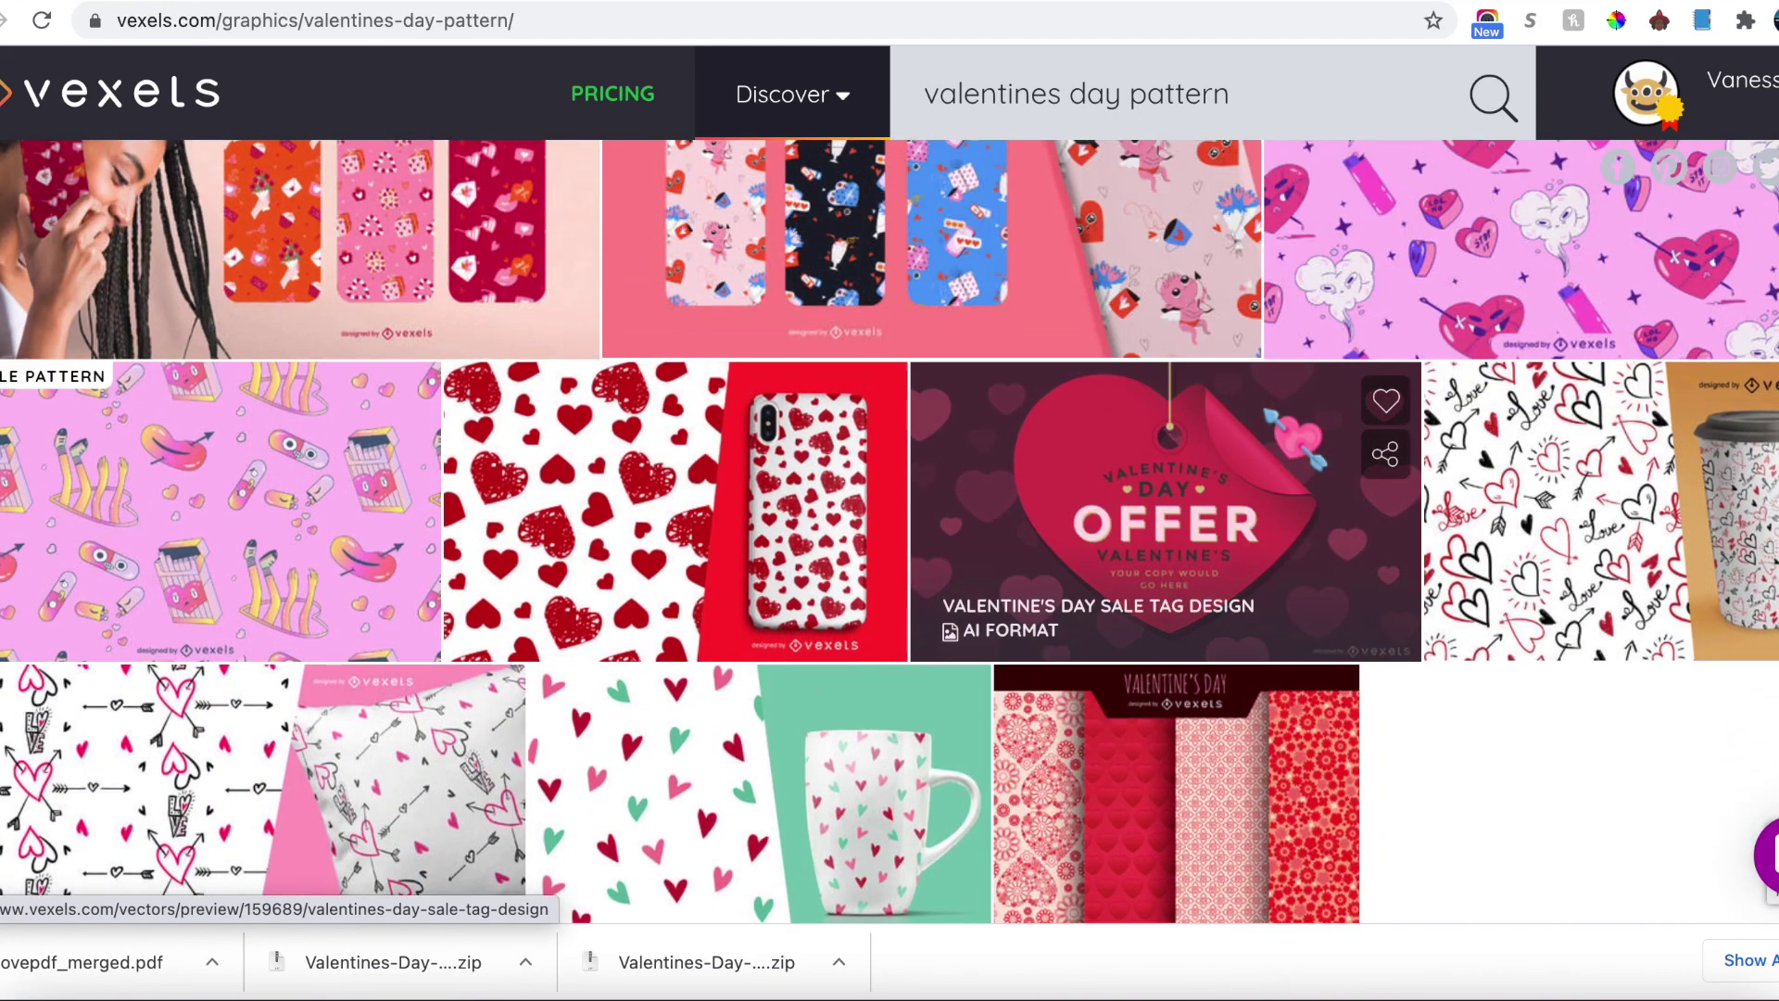
pyautogui.click(649, 519)
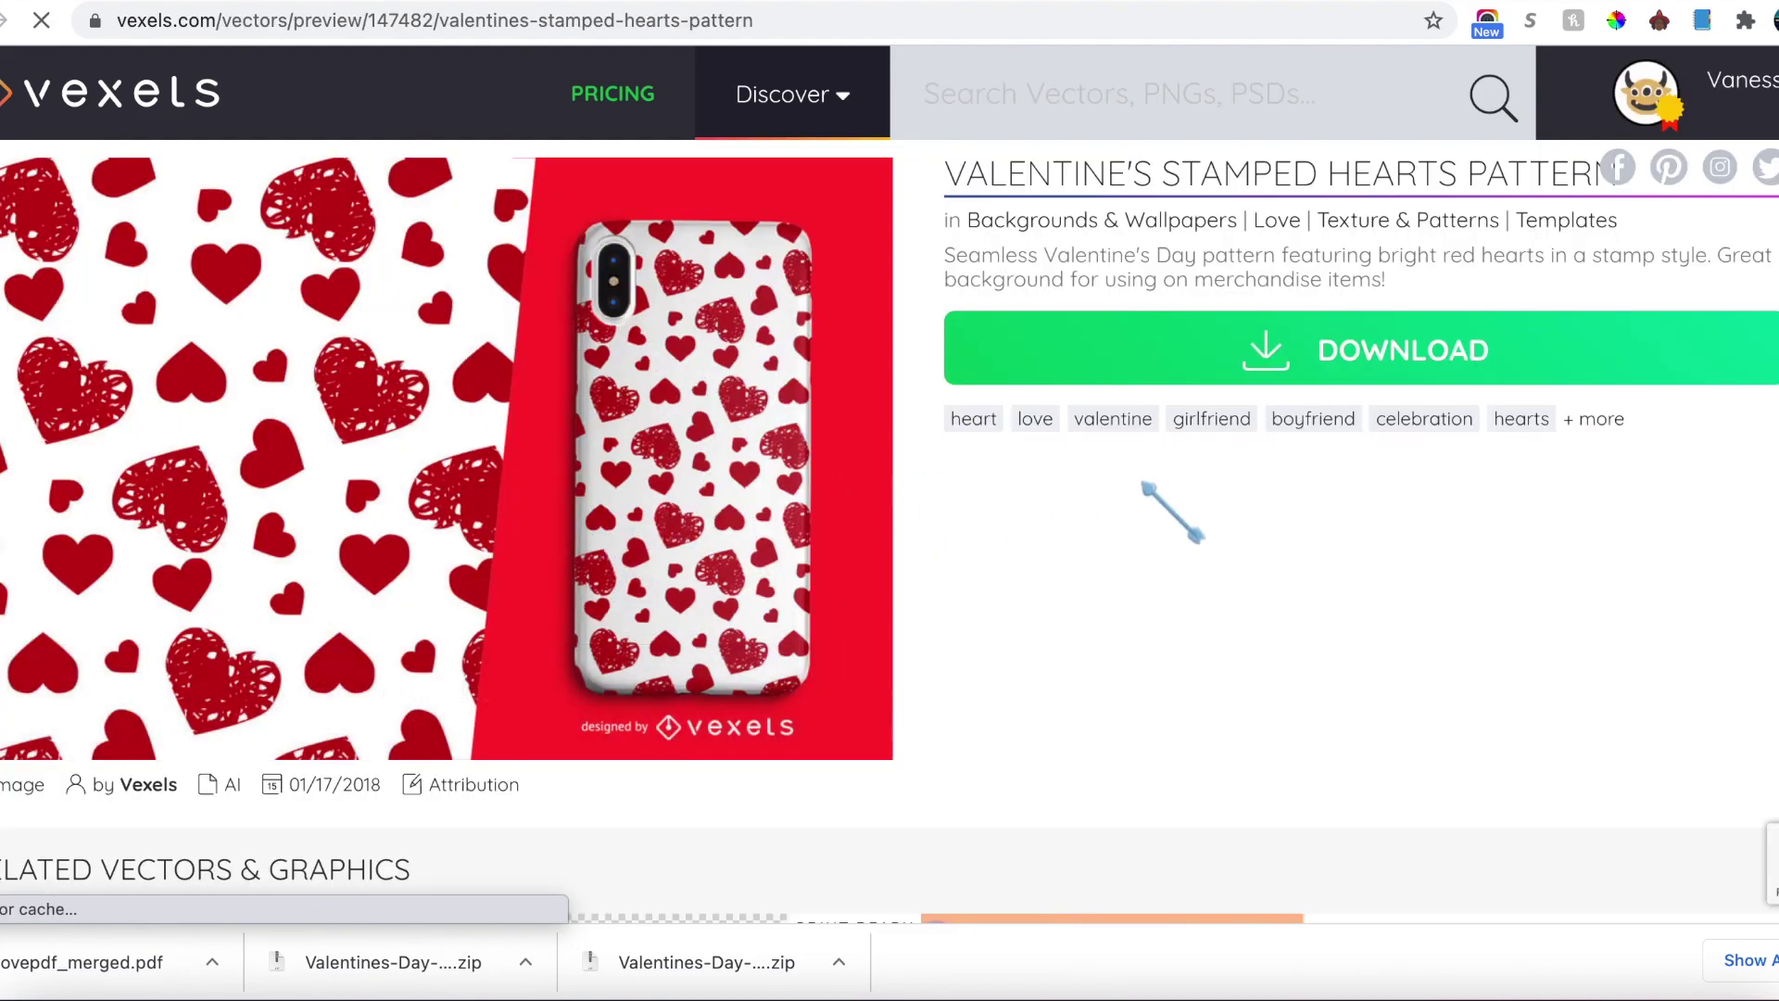
pyautogui.click(1224, 346)
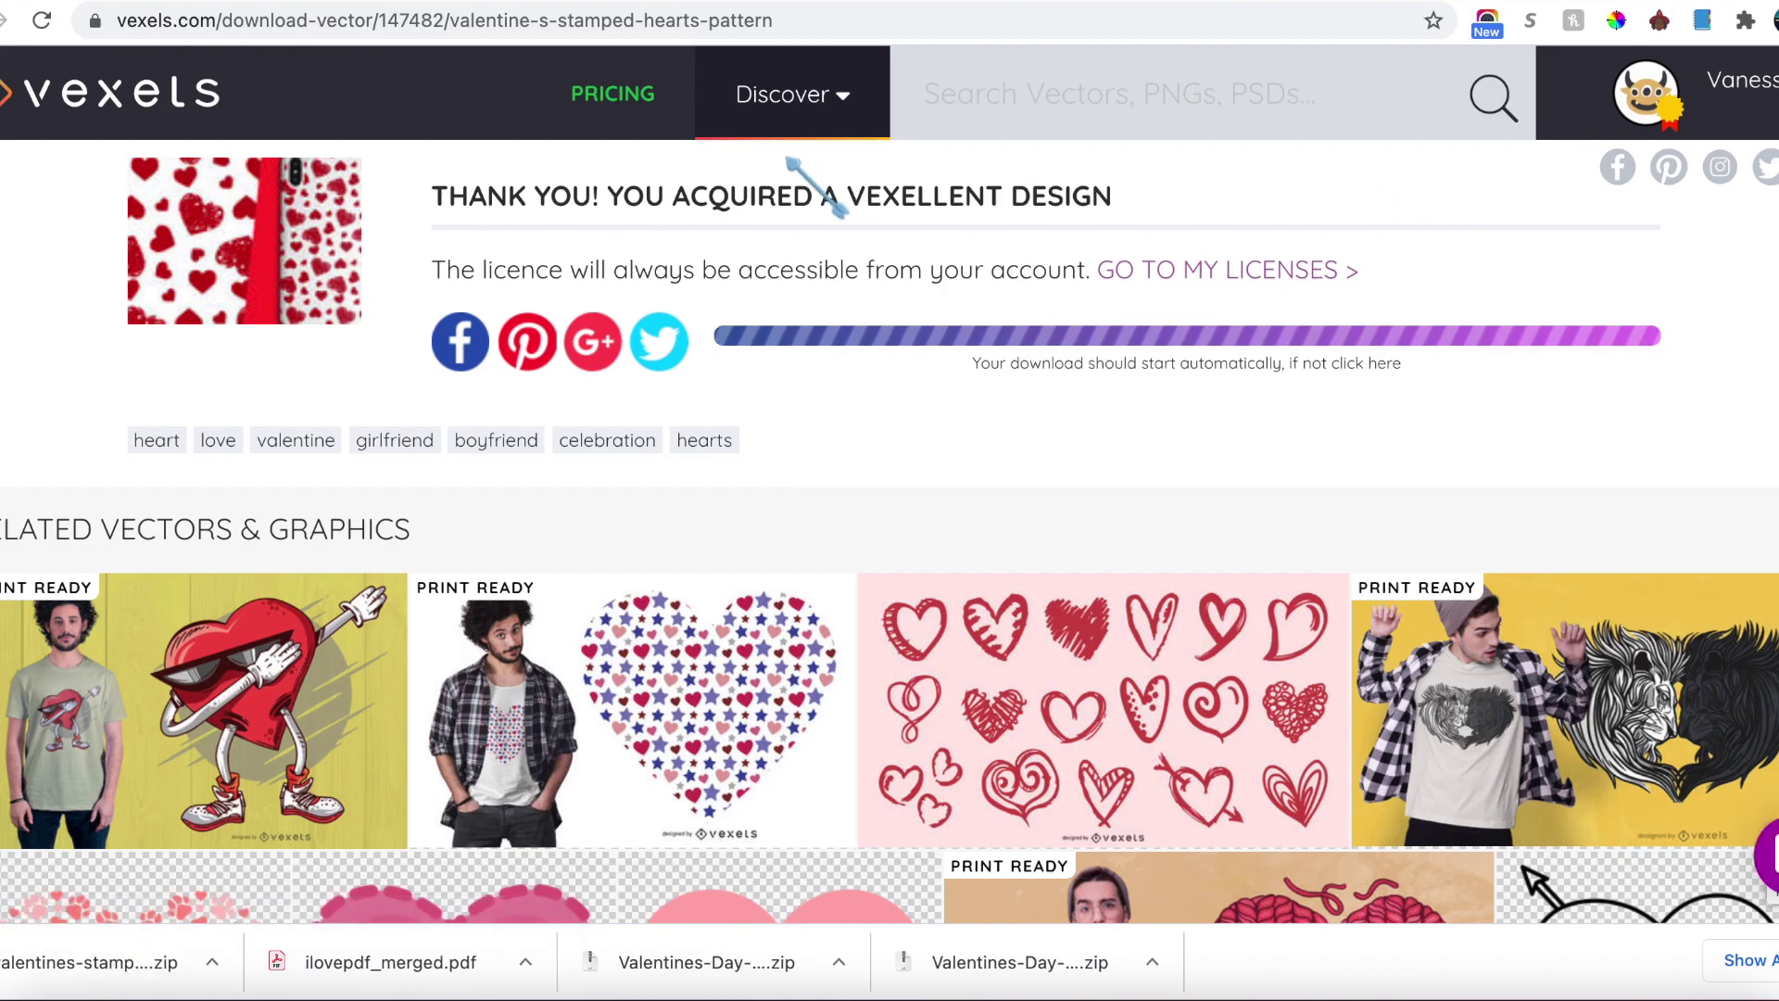
# Step: Back in Book Bolt Designer, upload valentines_pattern004HQ-01.jpg from the stamped hearts pattern folder on the Desktop
pyautogui.click(649, 2)
pyautogui.click(243, 307)
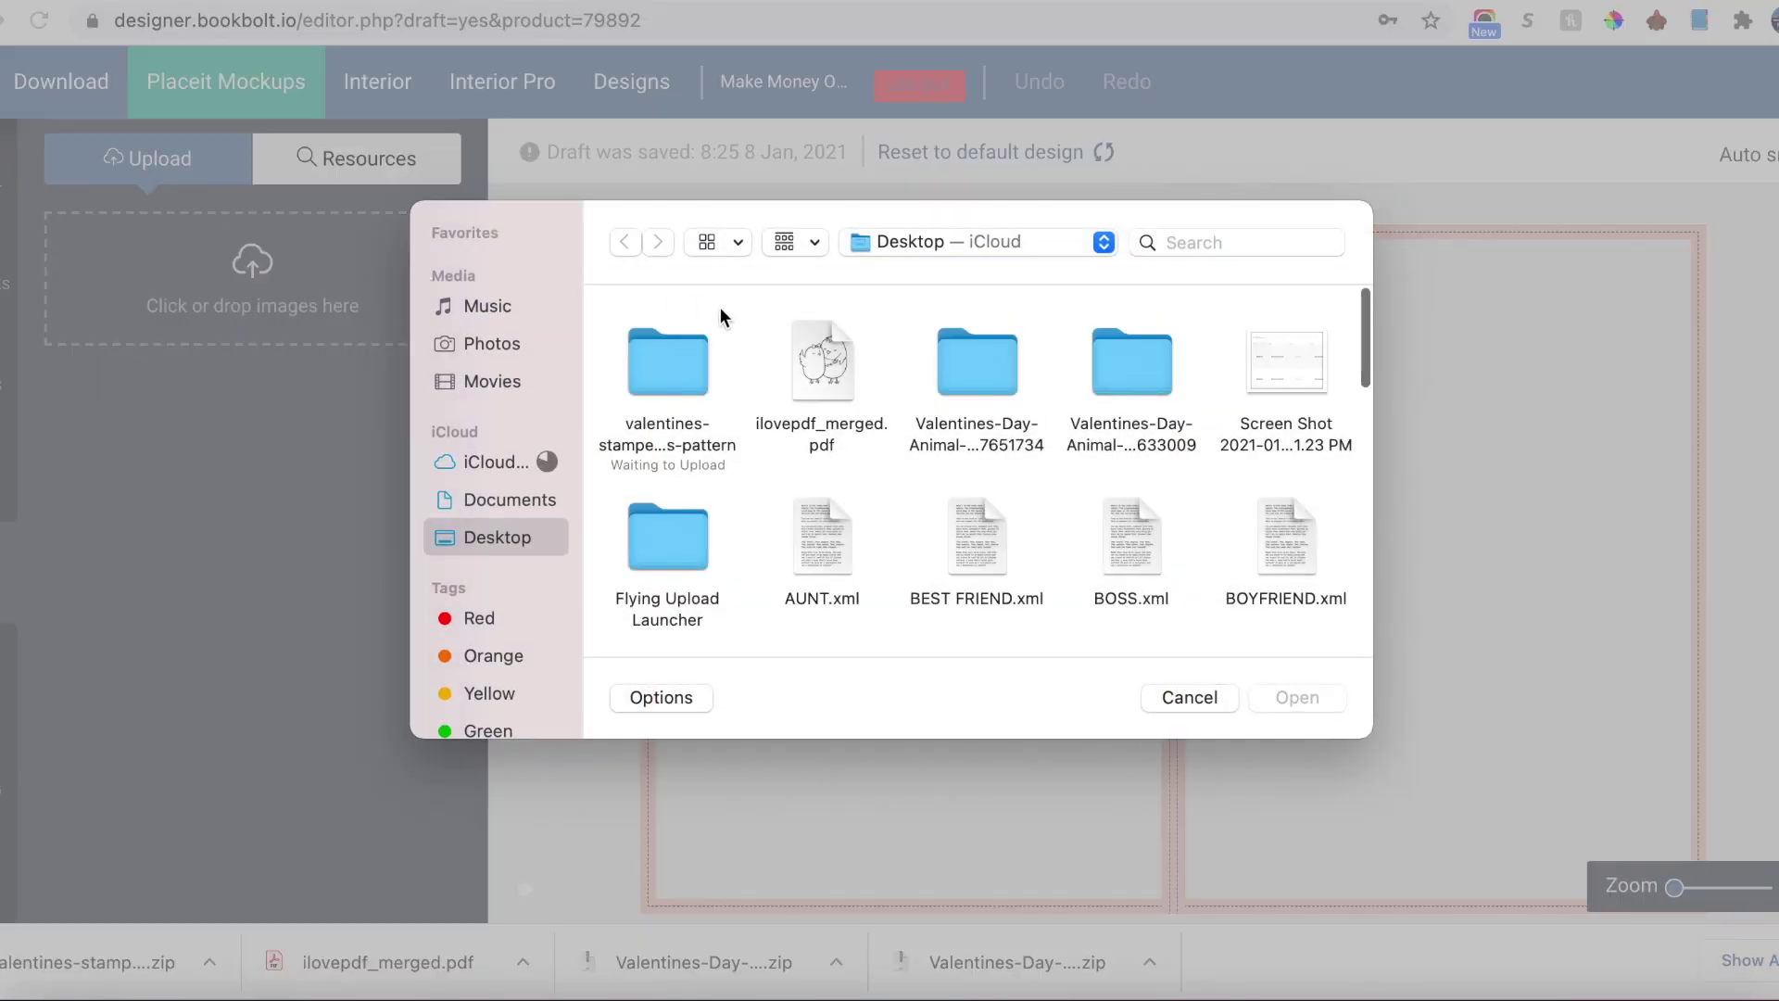
pyautogui.click(681, 371)
pyautogui.doubleClick(681, 370)
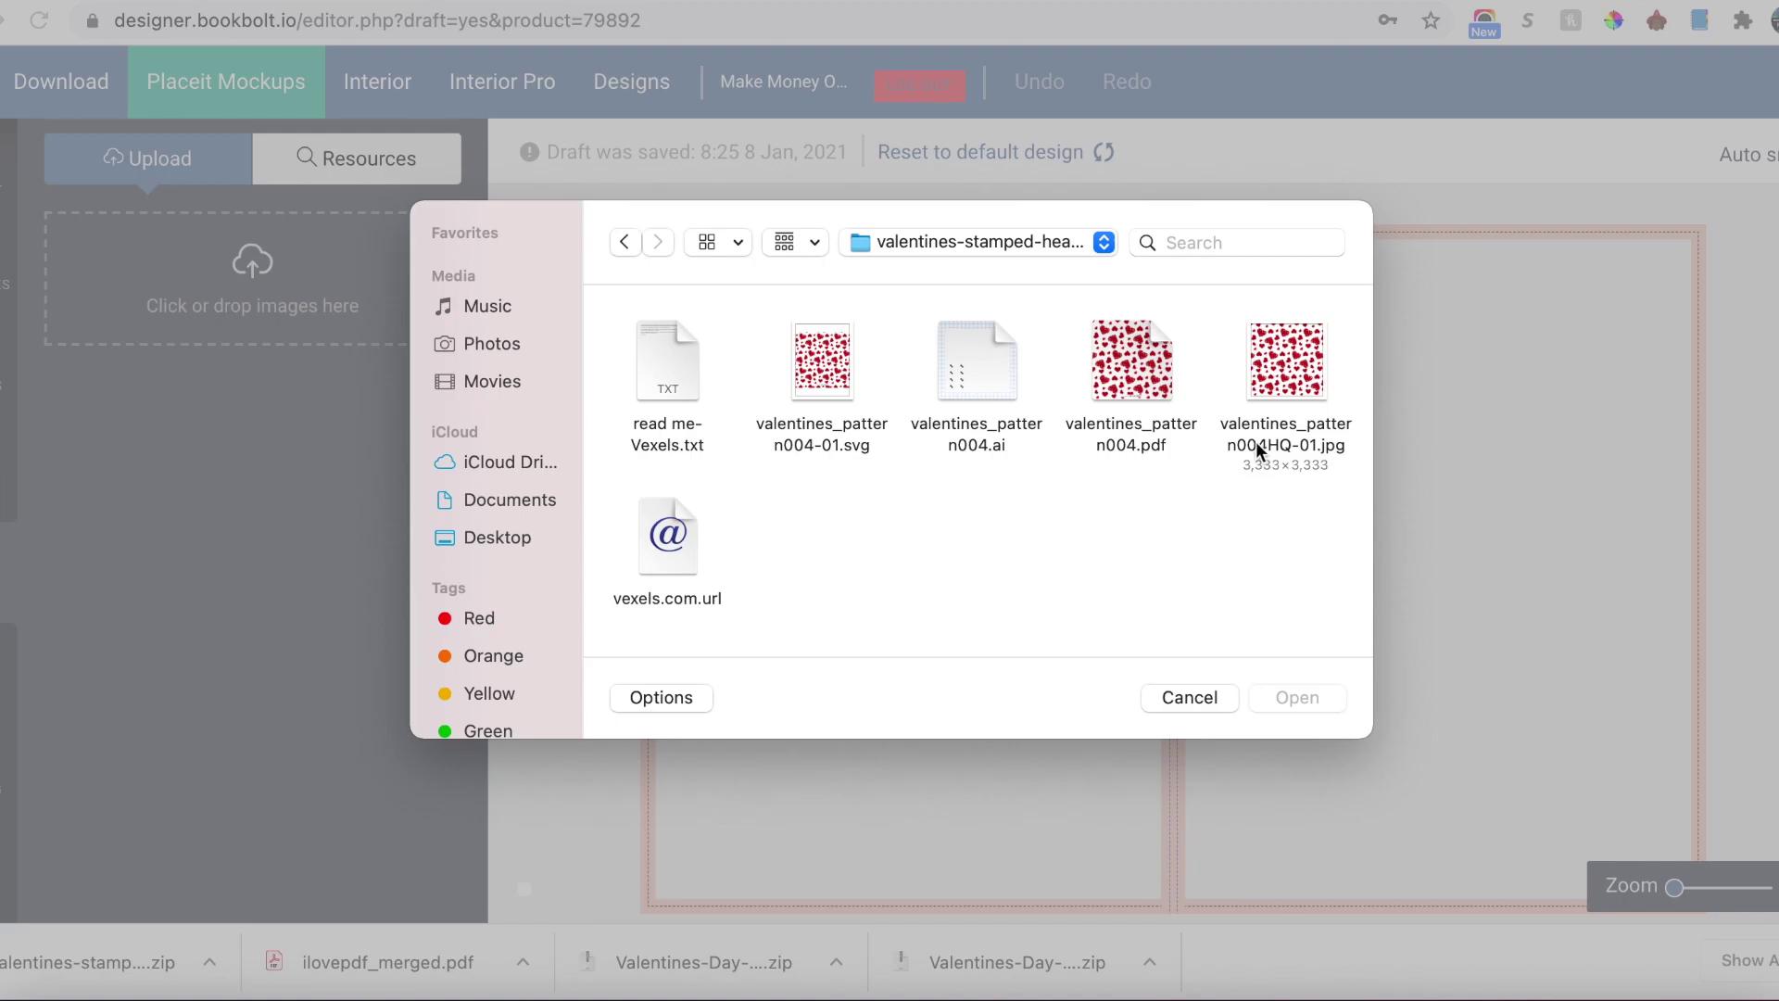
pyautogui.click(1260, 375)
pyautogui.click(1299, 697)
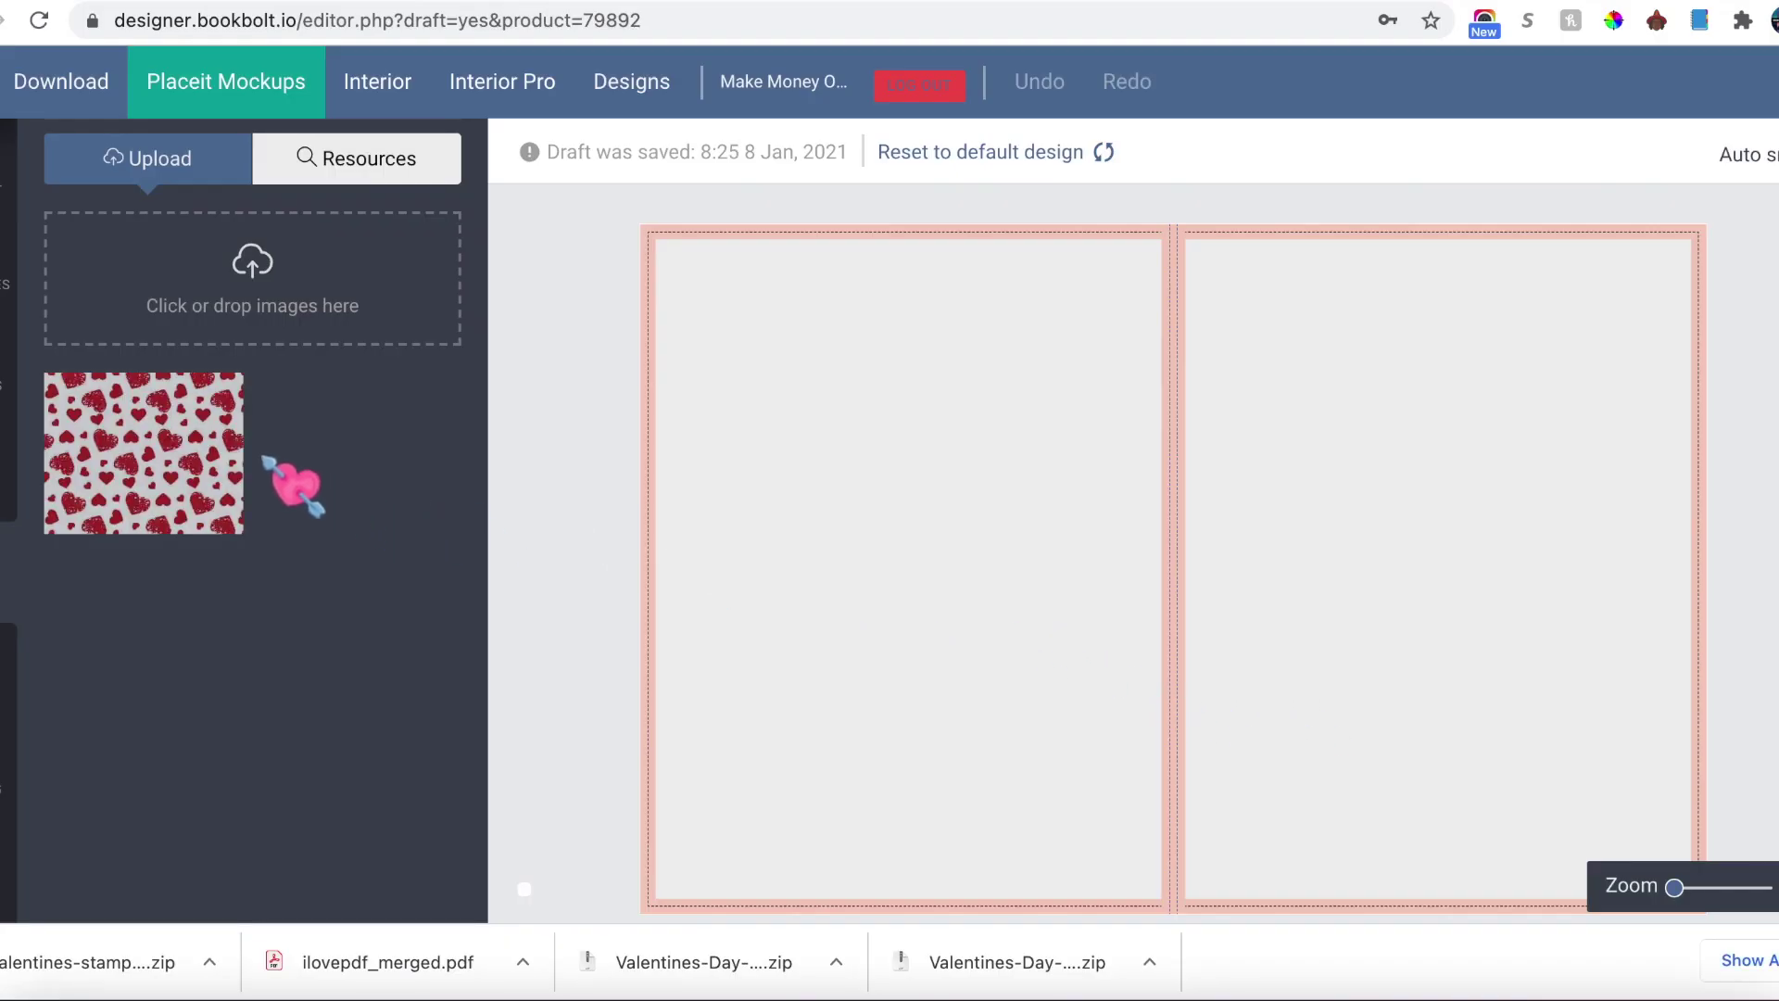
# Step: Place the uploaded hearts pattern on the cover and enlarge it to cover the front, spine and back
pyautogui.click(221, 493)
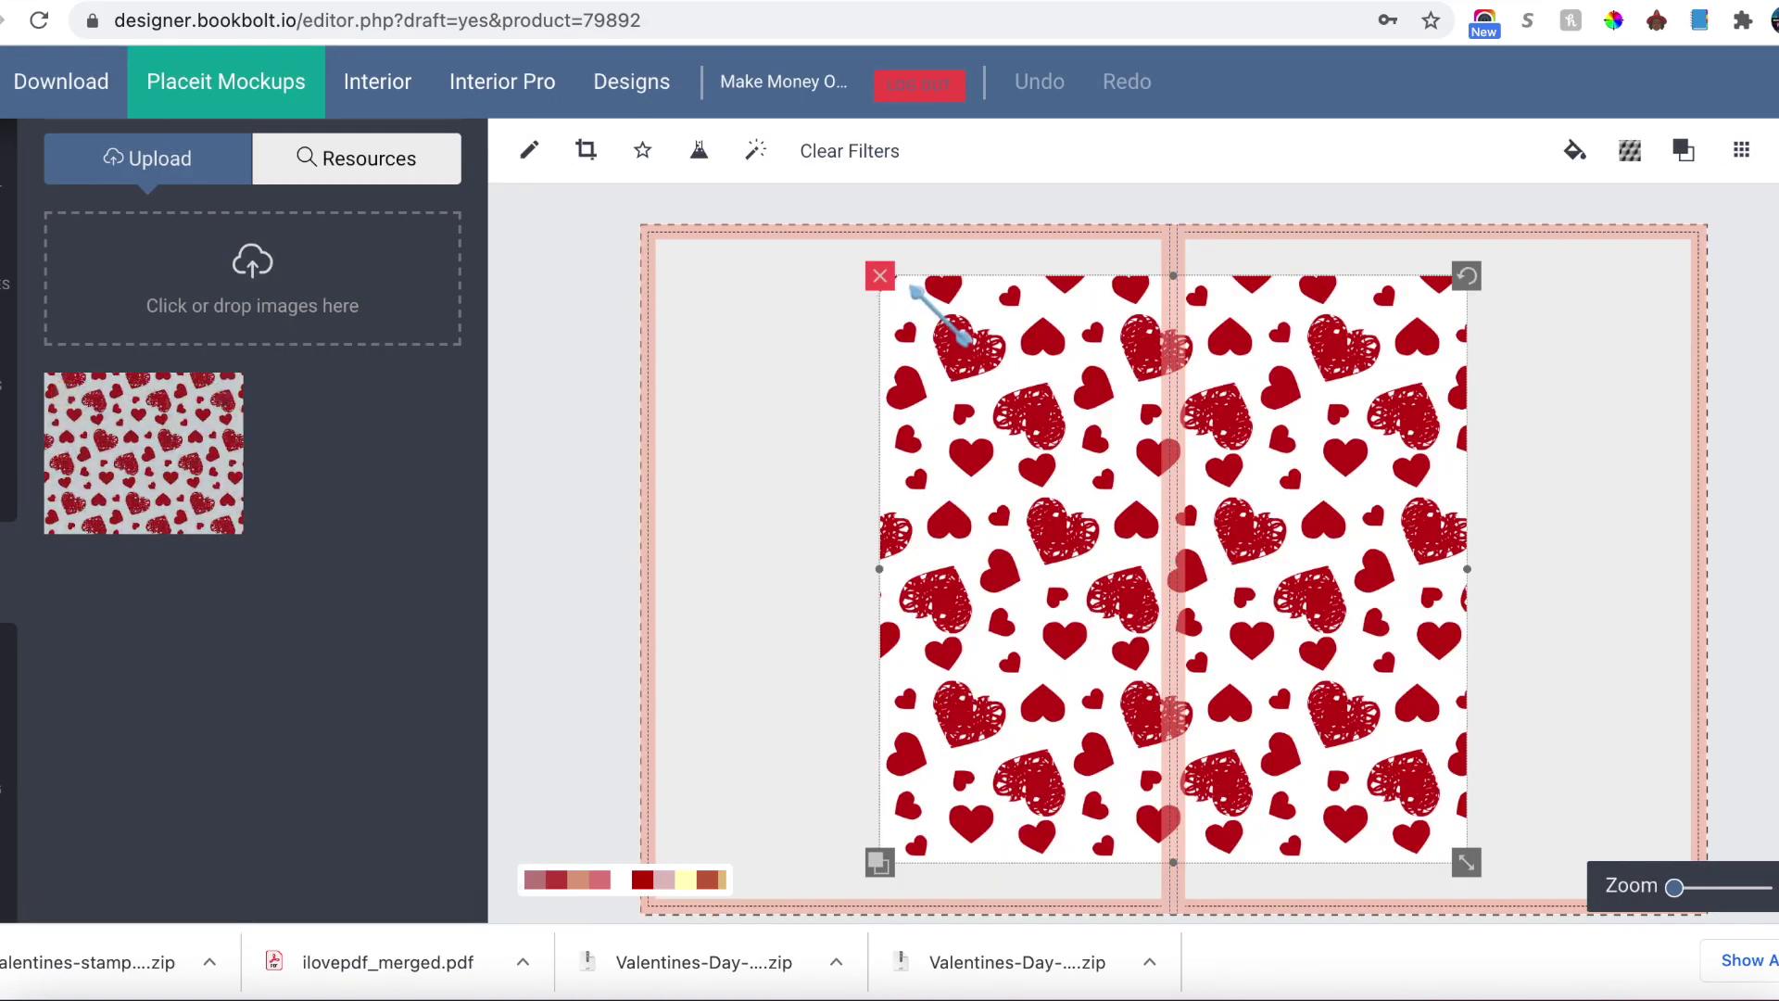
pyautogui.moveTo(1469, 861); pyautogui.dragTo(1692, 997)
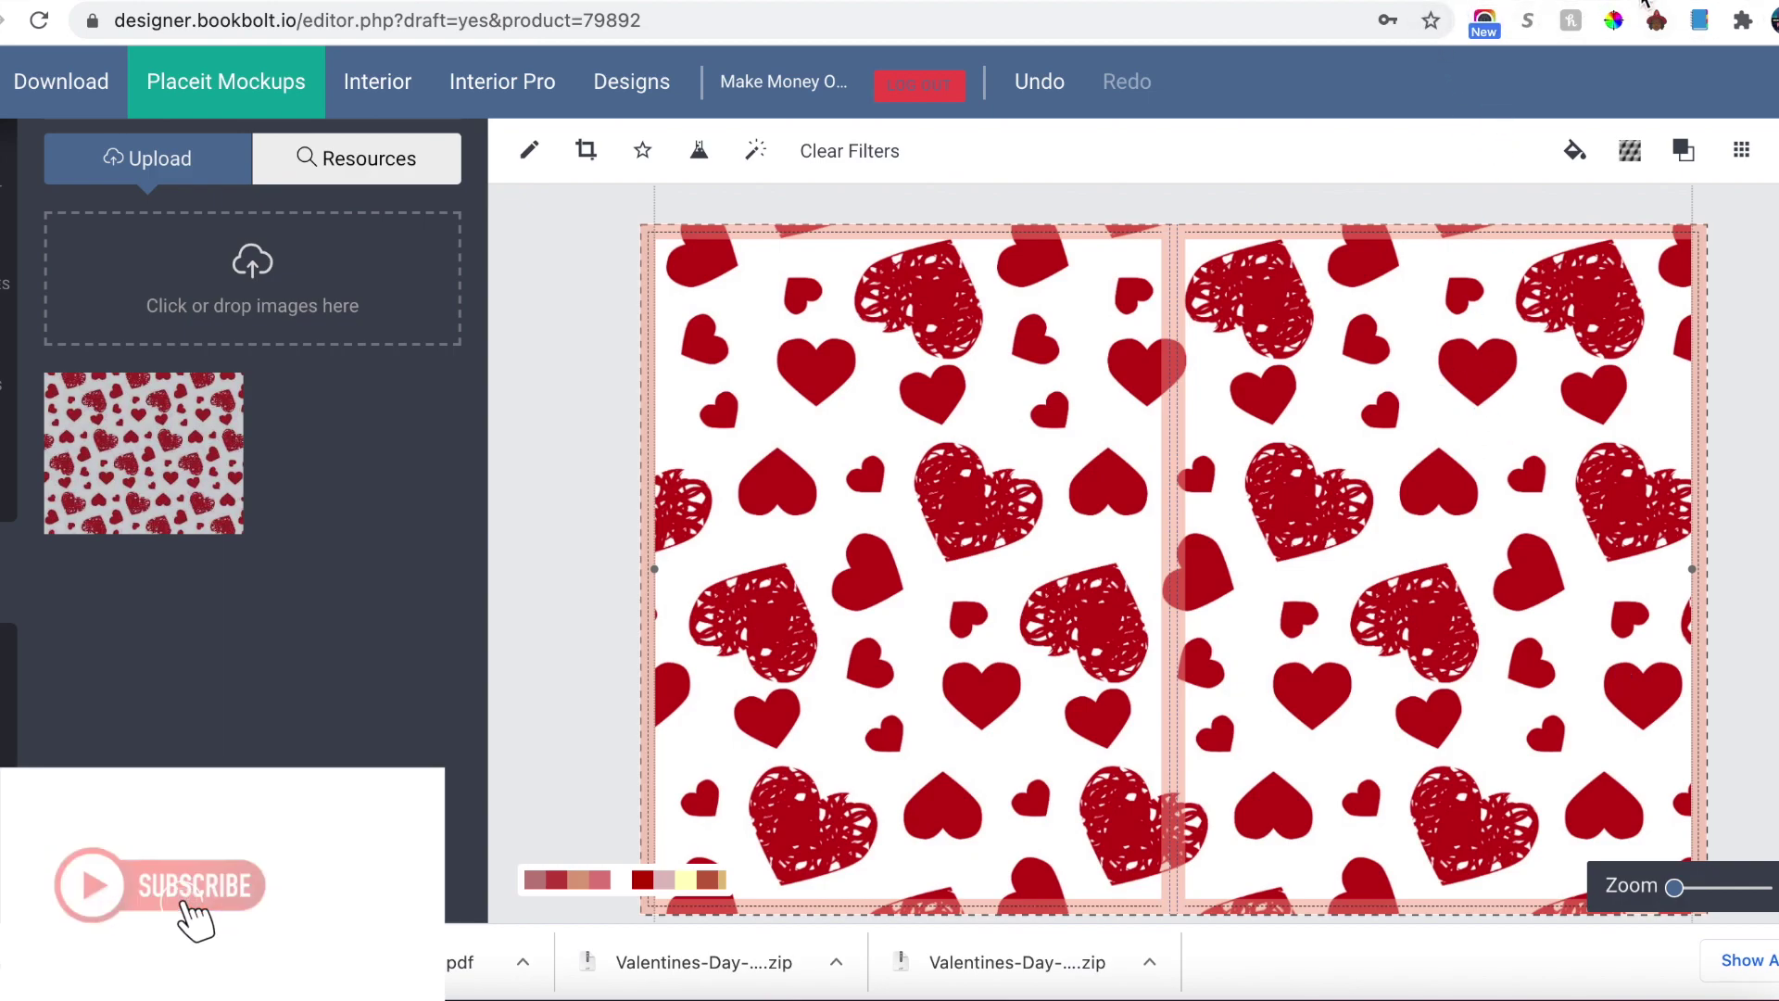
# Step: Browse the KDP book cover designs on Vexels, view the mandala coloring book cover, and return to Book Bolt Designer
pyautogui.click(1602, 2)
pyautogui.click(1251, 2)
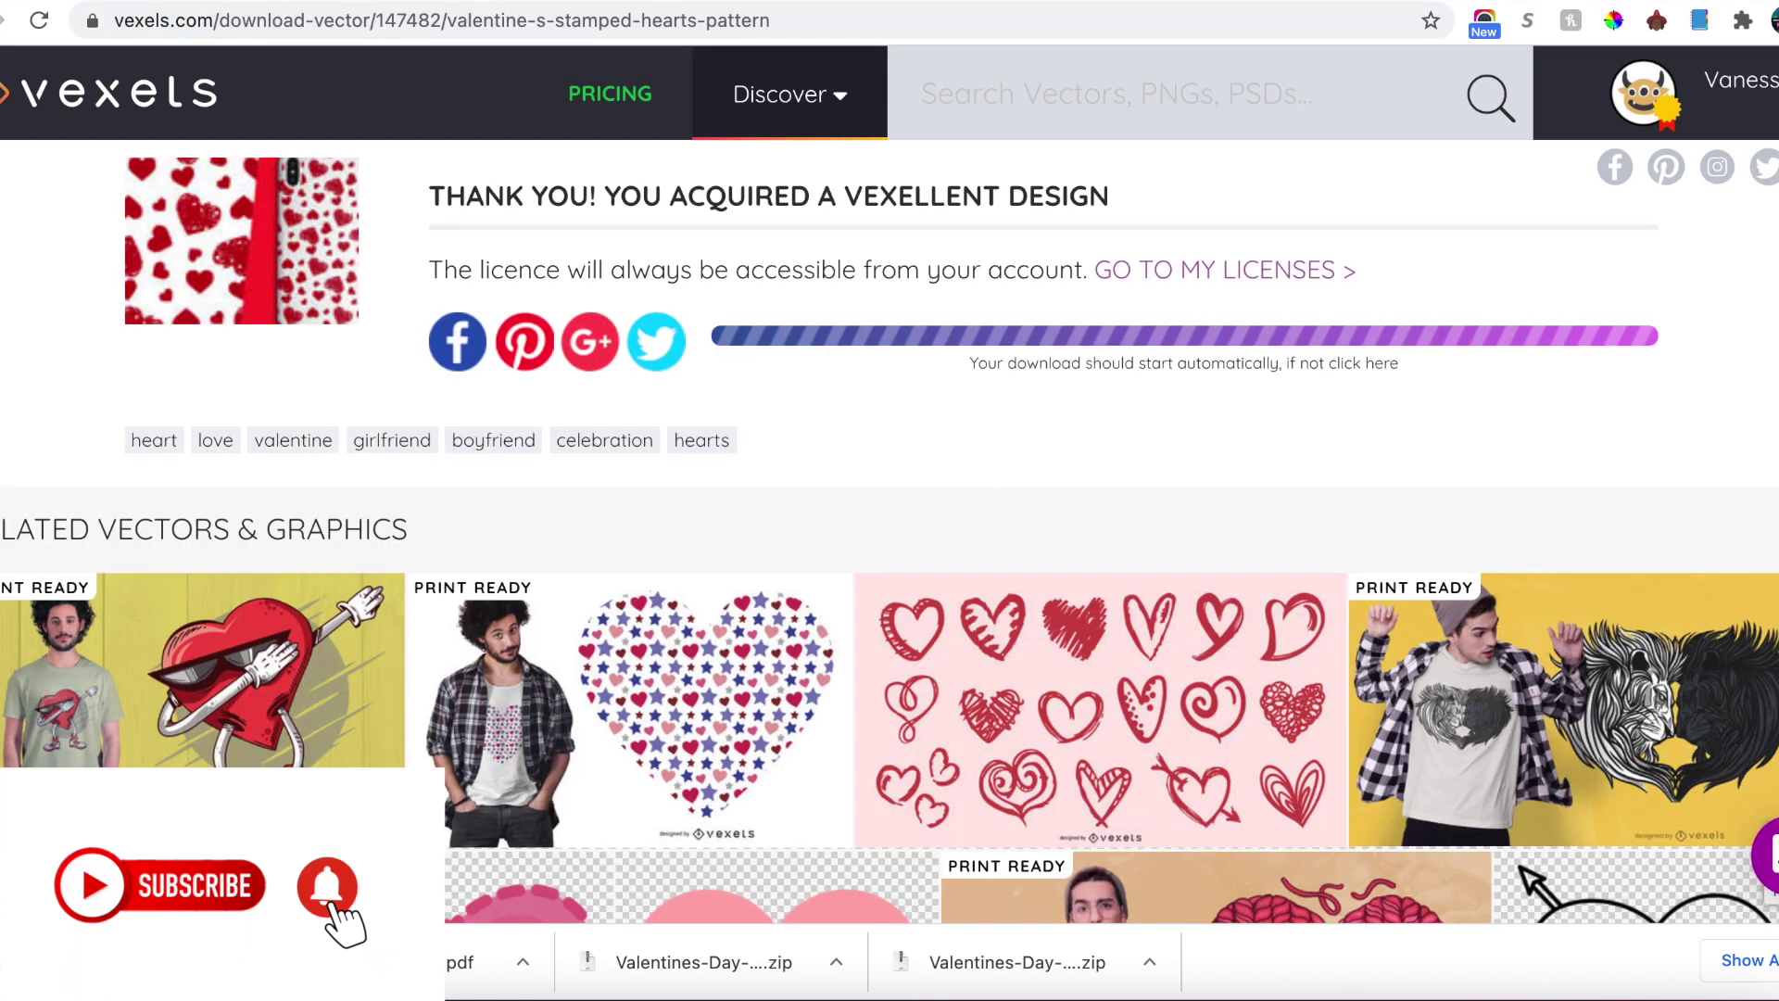
pyautogui.moveTo(838, 109)
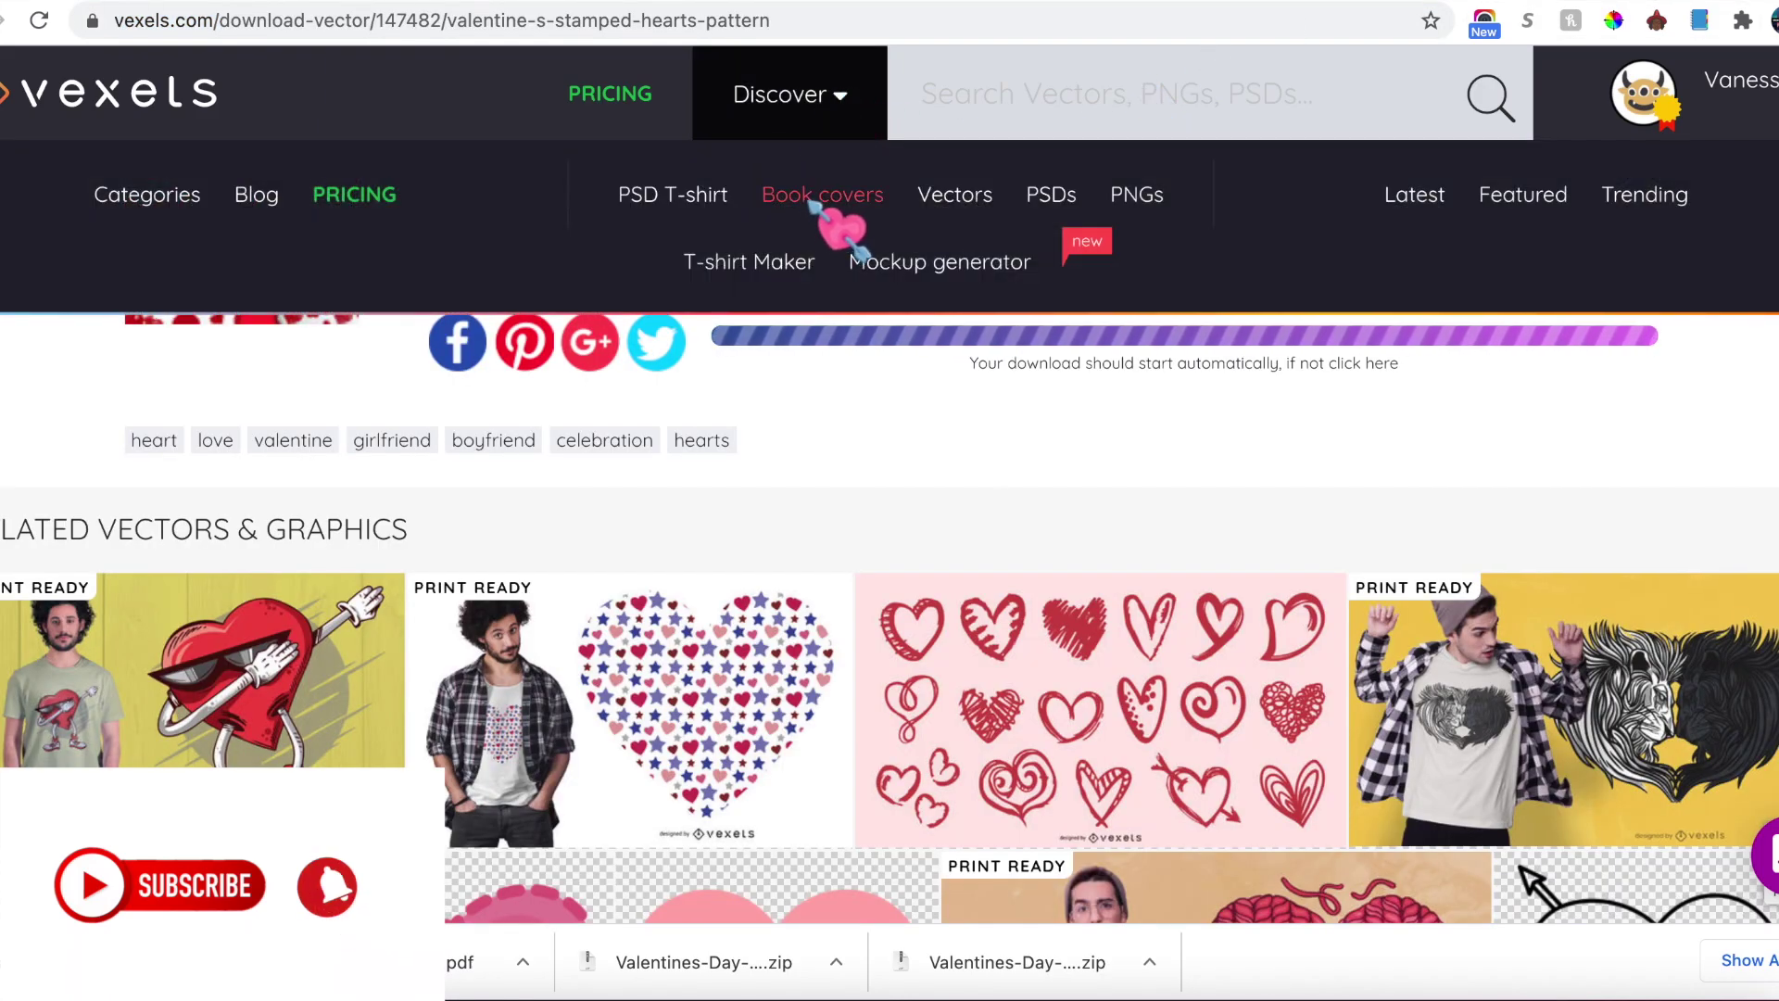
pyautogui.click(816, 202)
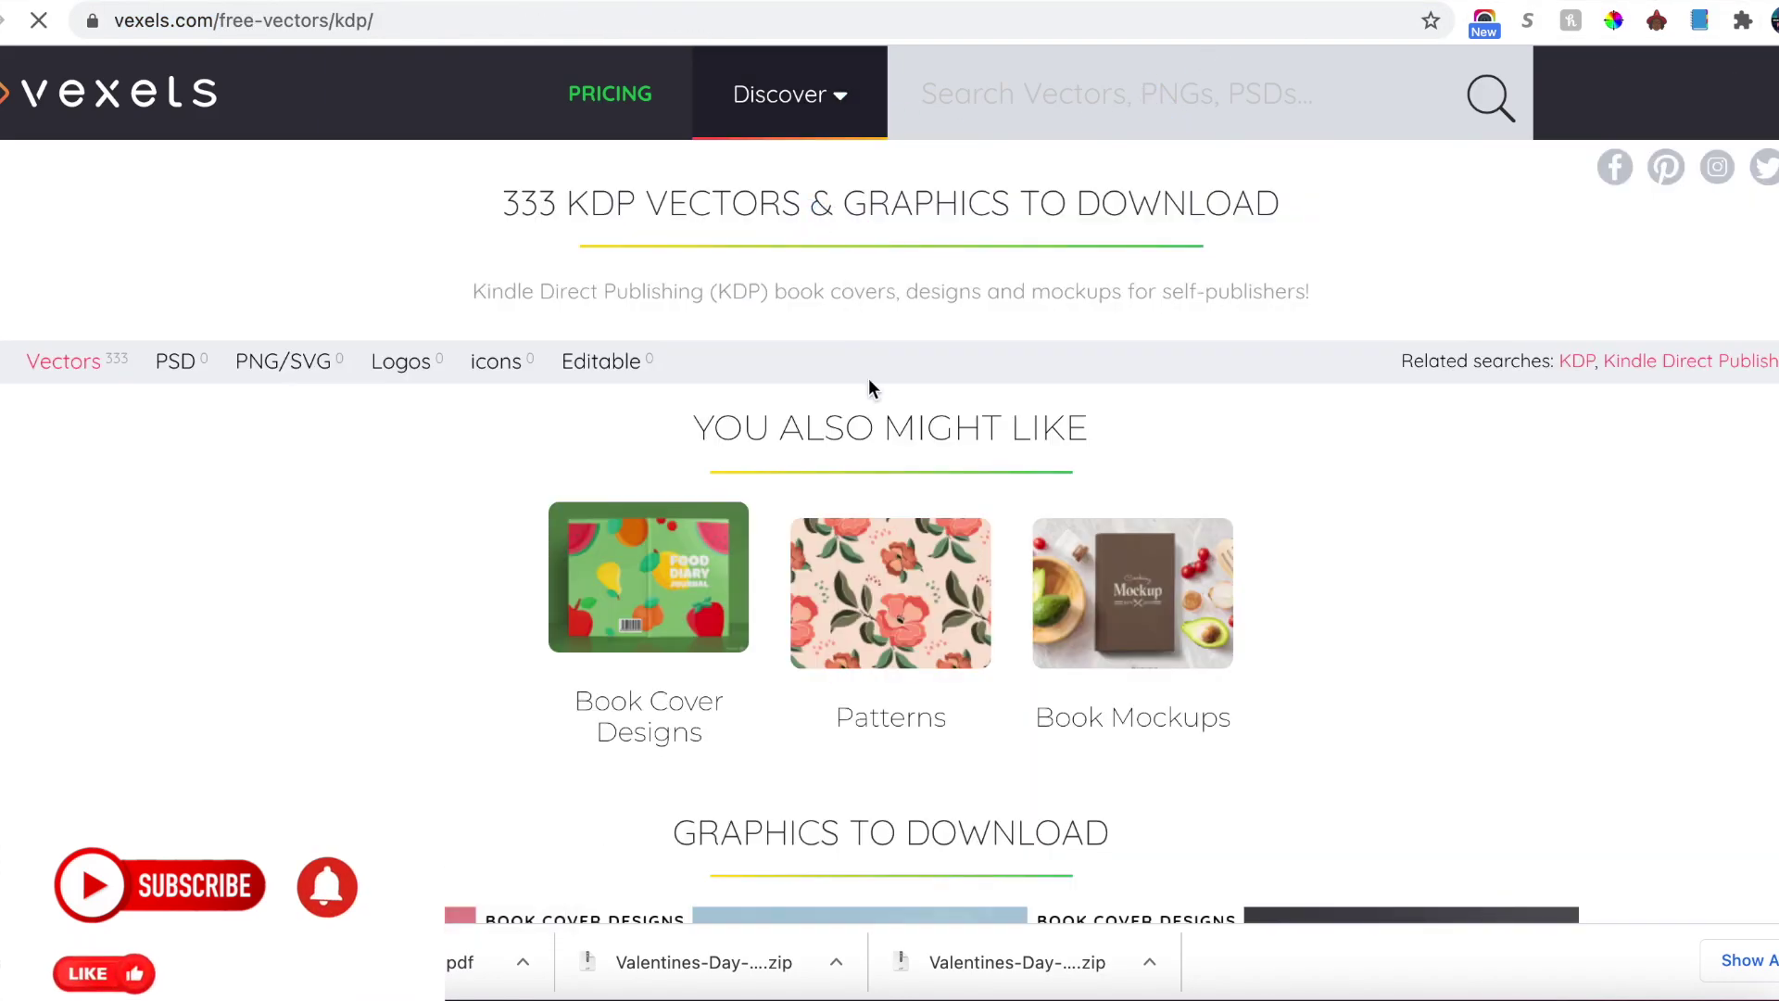
pyautogui.scroll(-8, 994, 548)
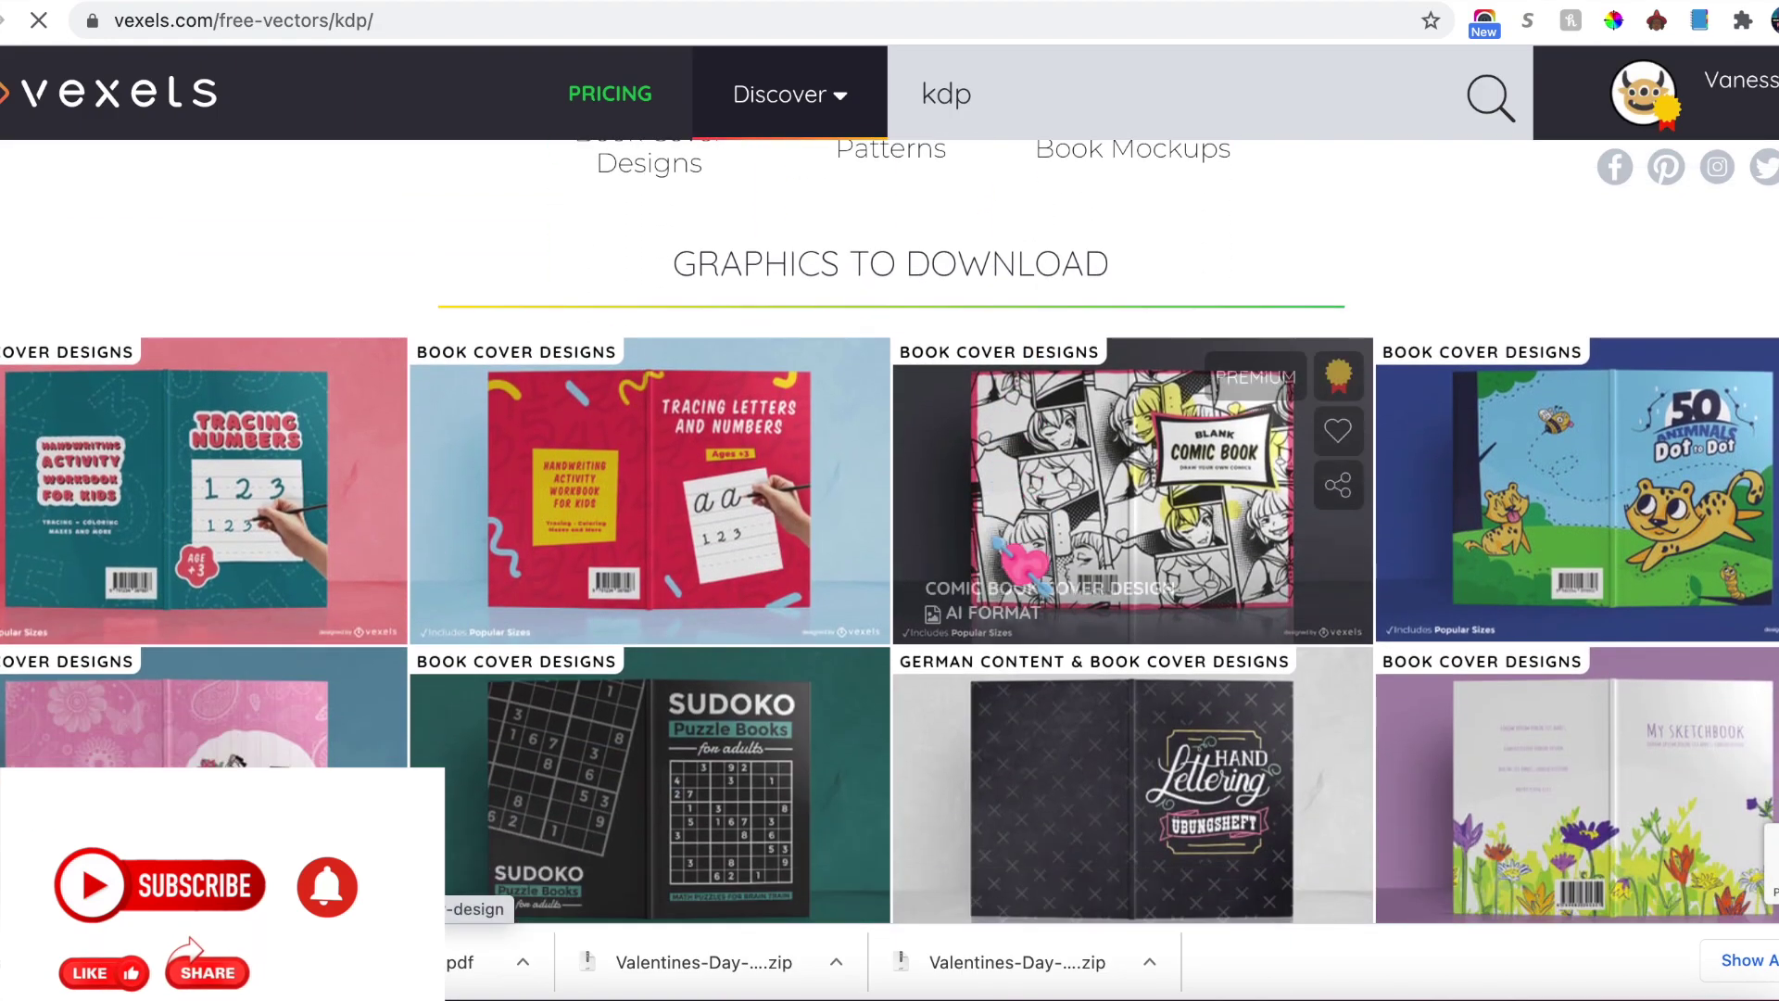
pyautogui.scroll(-10, 994, 539)
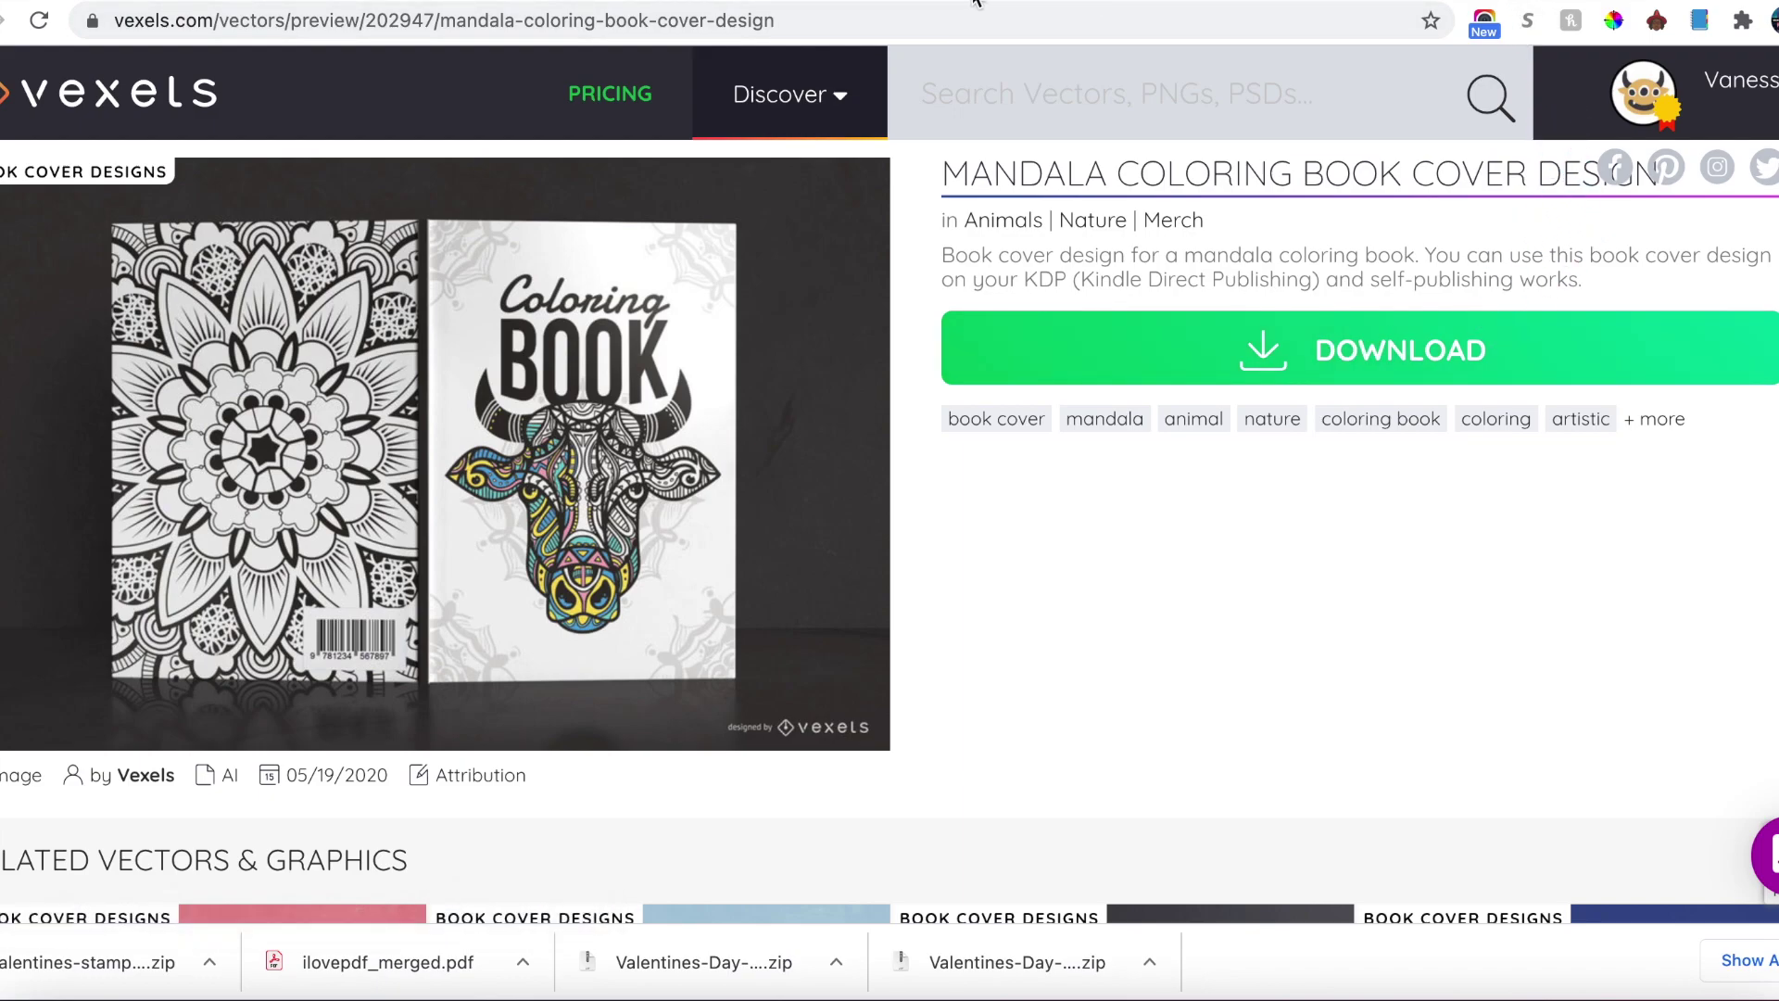
pyautogui.hotkey('ctrl', 'Tab')
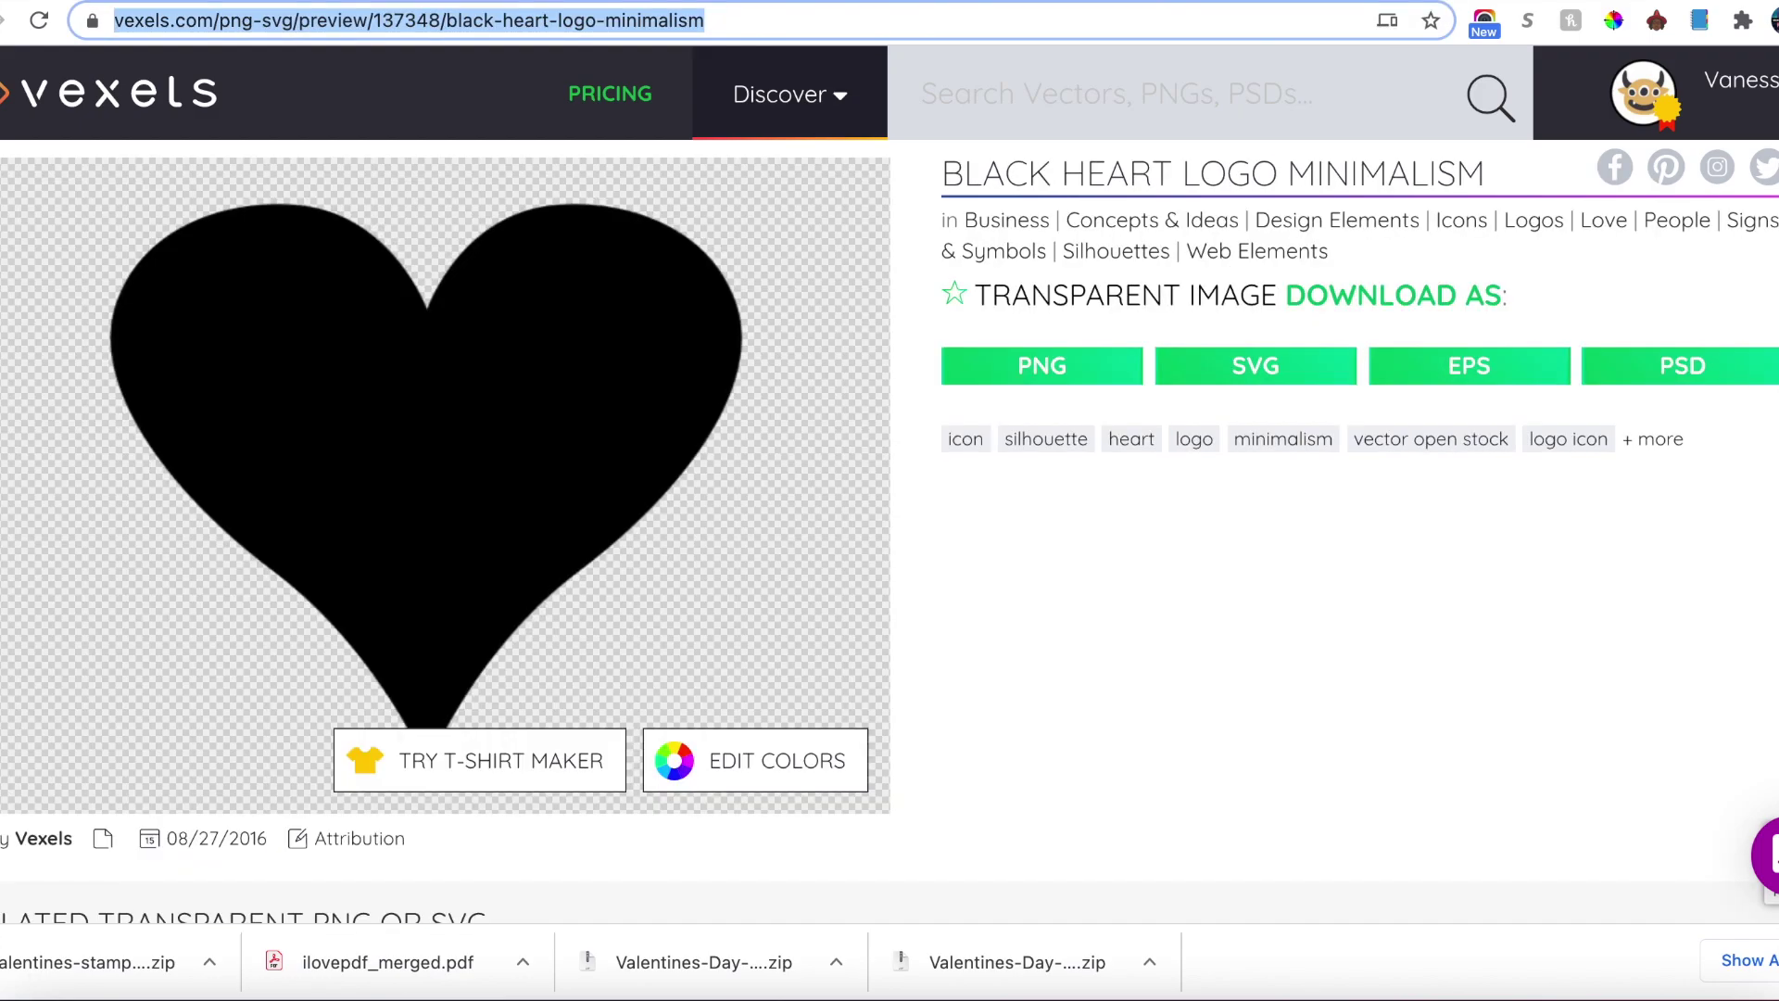
pyautogui.hotkey('ctrl', 'Tab')
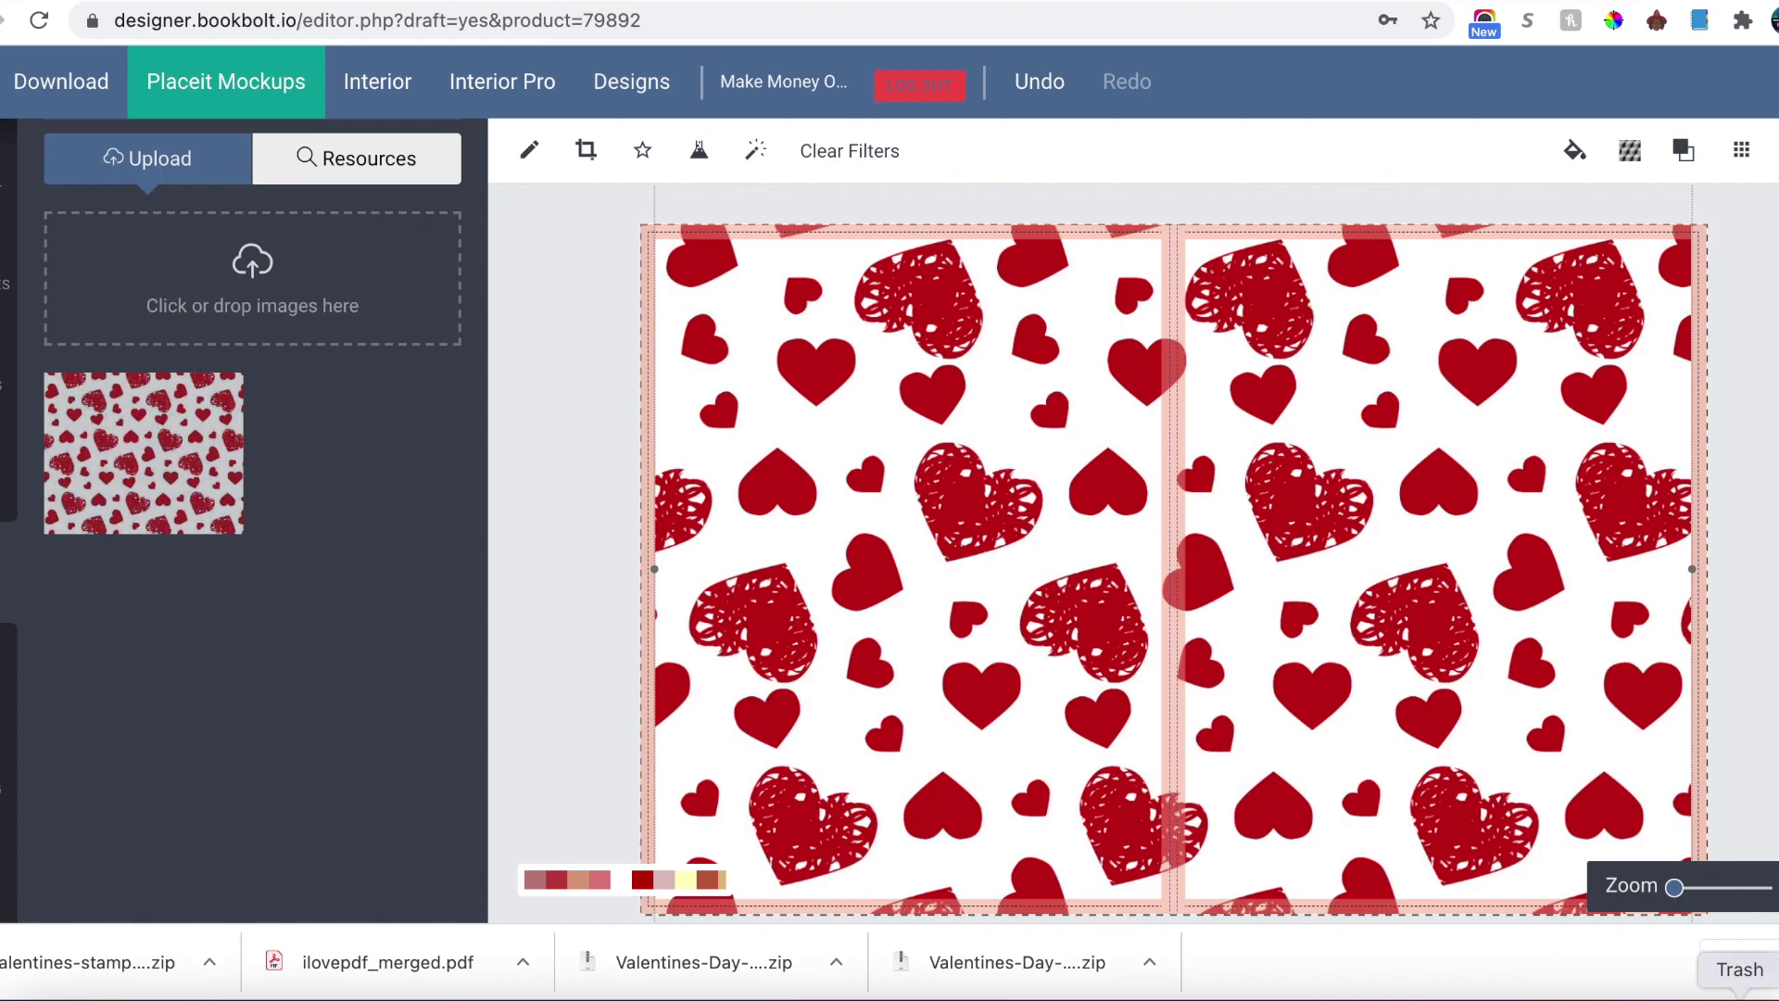
# Step: Capture animal couple drawings from ilovepdf_merged.pdf in the PDF reader and upload them to Book Bolt Designer
pyautogui.click(1655, 996)
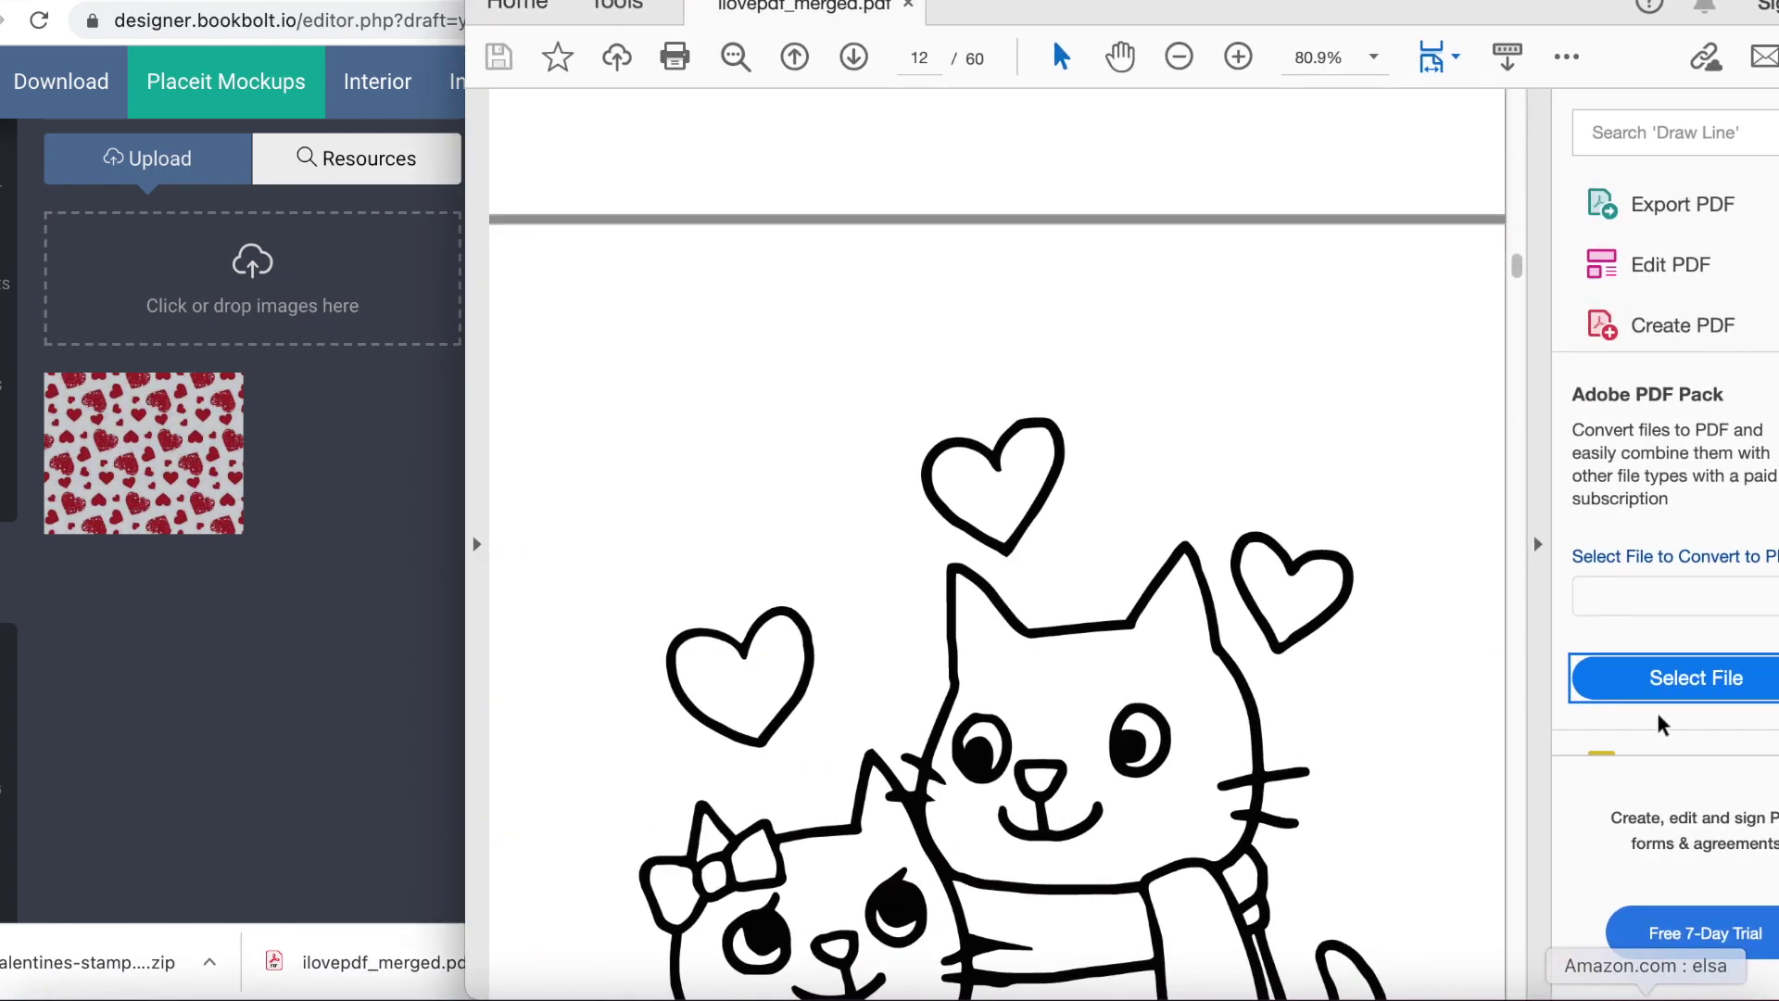
pyautogui.moveTo(1517, 267); pyautogui.dragTo(1515, 506)
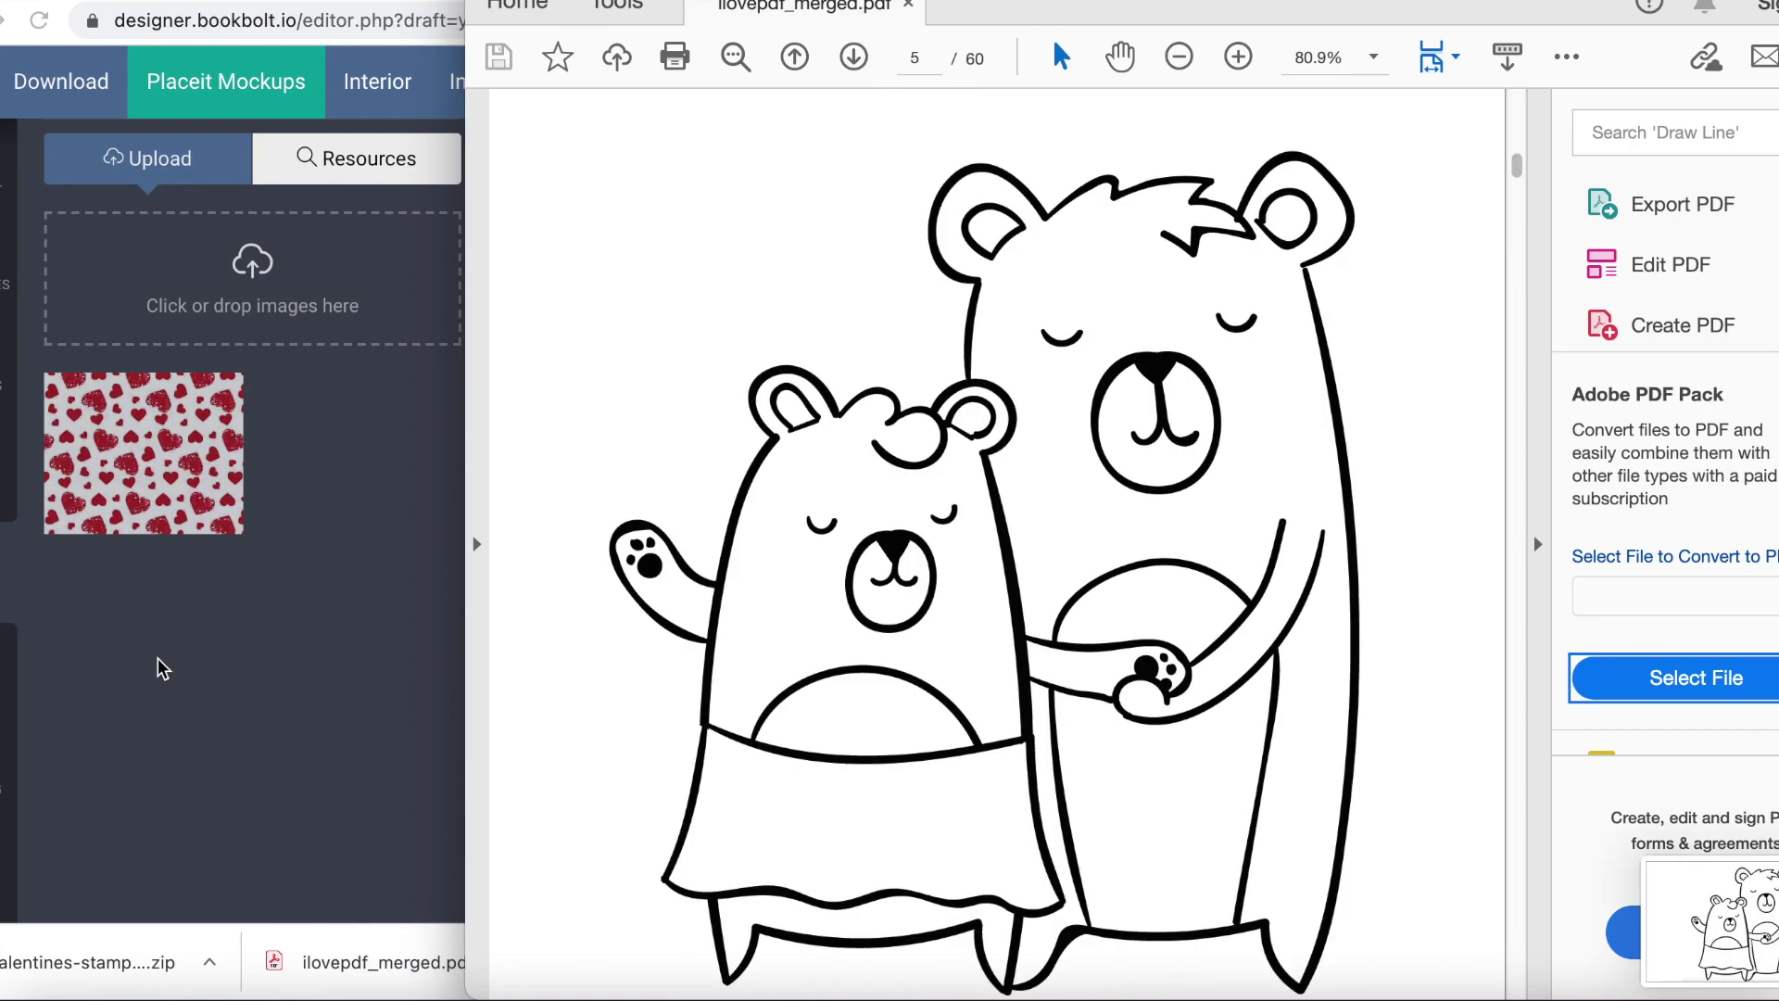
pyautogui.click(181, 695)
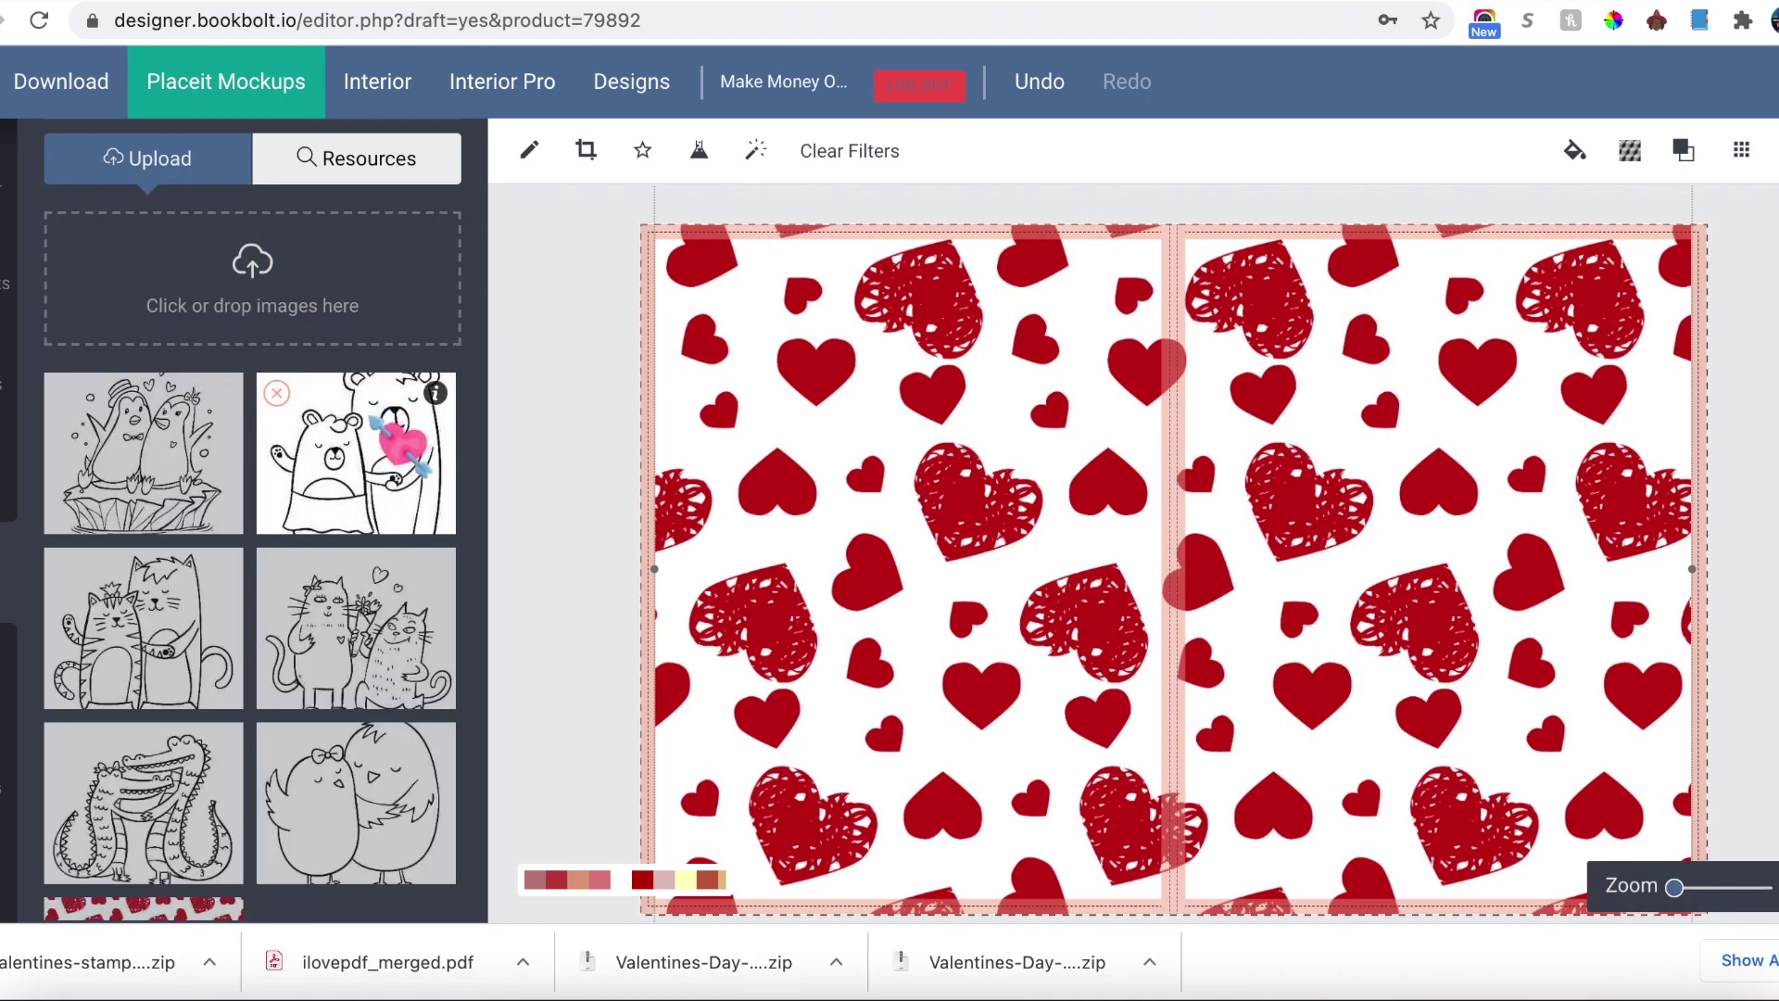
# Step: Add the six uploaded animal couple drawings to the cover: penguins, bears, both cat pairs, crocodiles and chicks
pyautogui.click(194, 484)
pyautogui.click(350, 500)
pyautogui.click(347, 612)
pyautogui.click(191, 587)
pyautogui.click(191, 804)
pyautogui.click(336, 806)
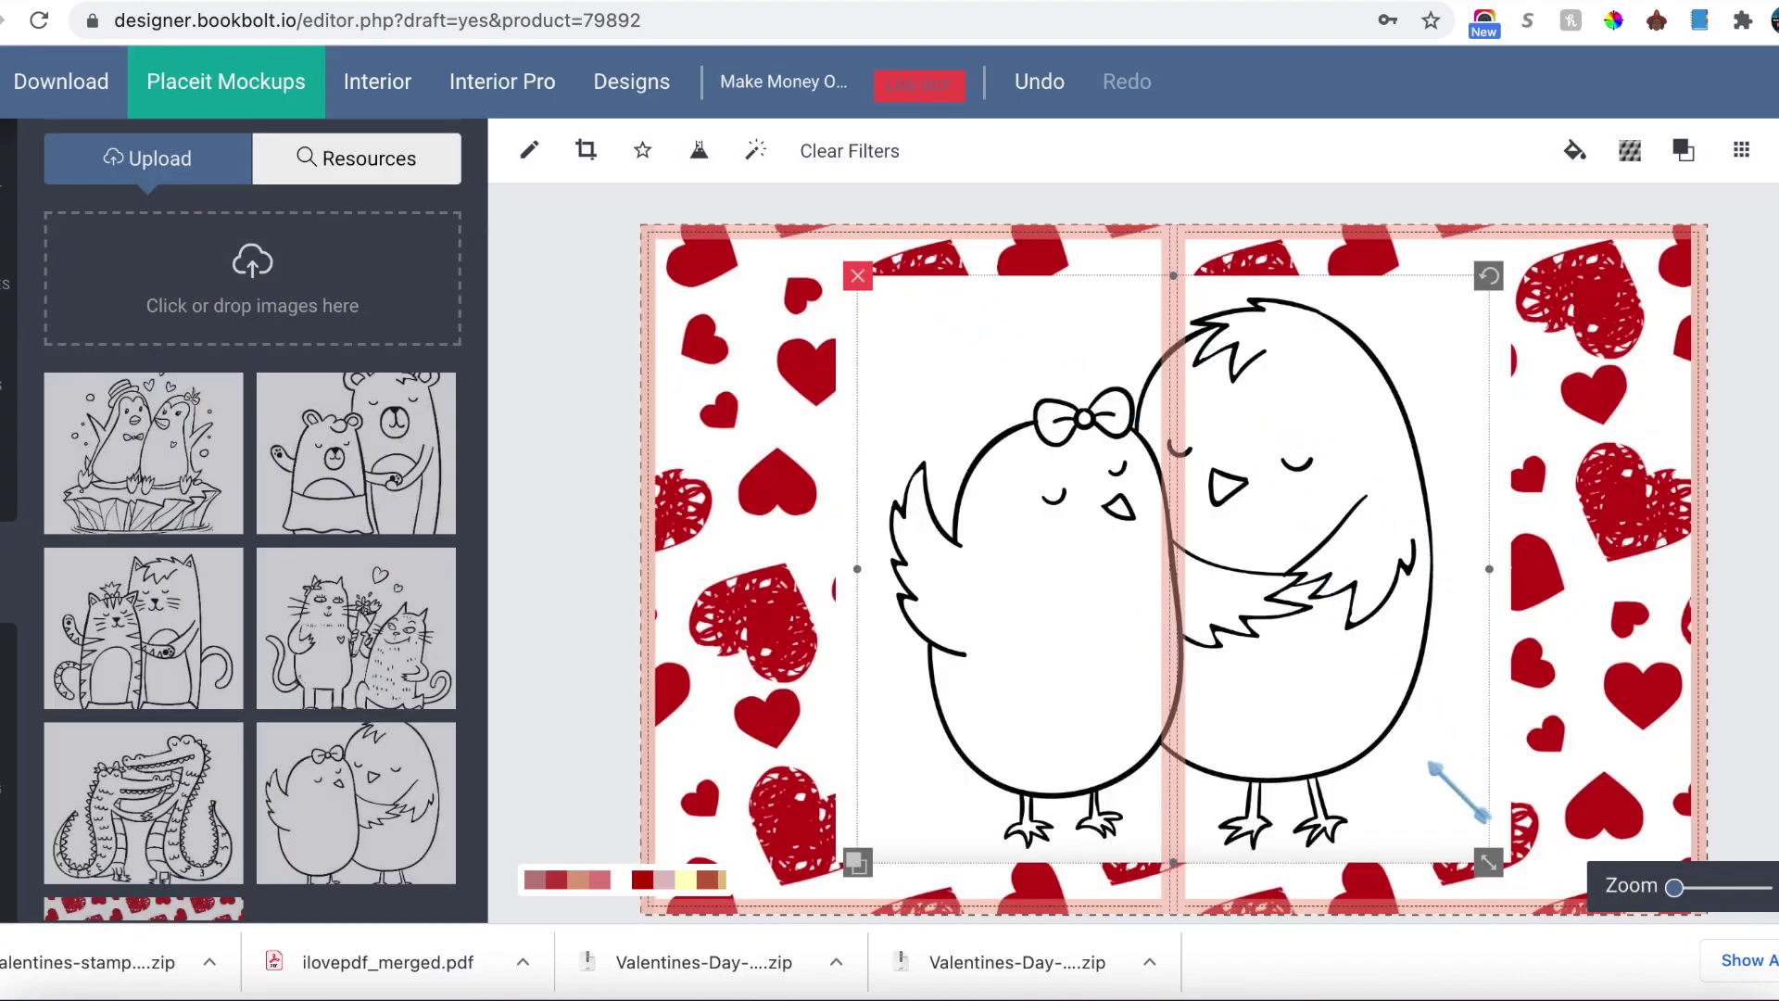
# Step: Shrink and arrange the drawings, with bears, crocodiles and both cat pairs on the back cover and chicks and penguins low on the front
pyautogui.moveTo(1490, 864); pyautogui.dragTo(1276, 702)
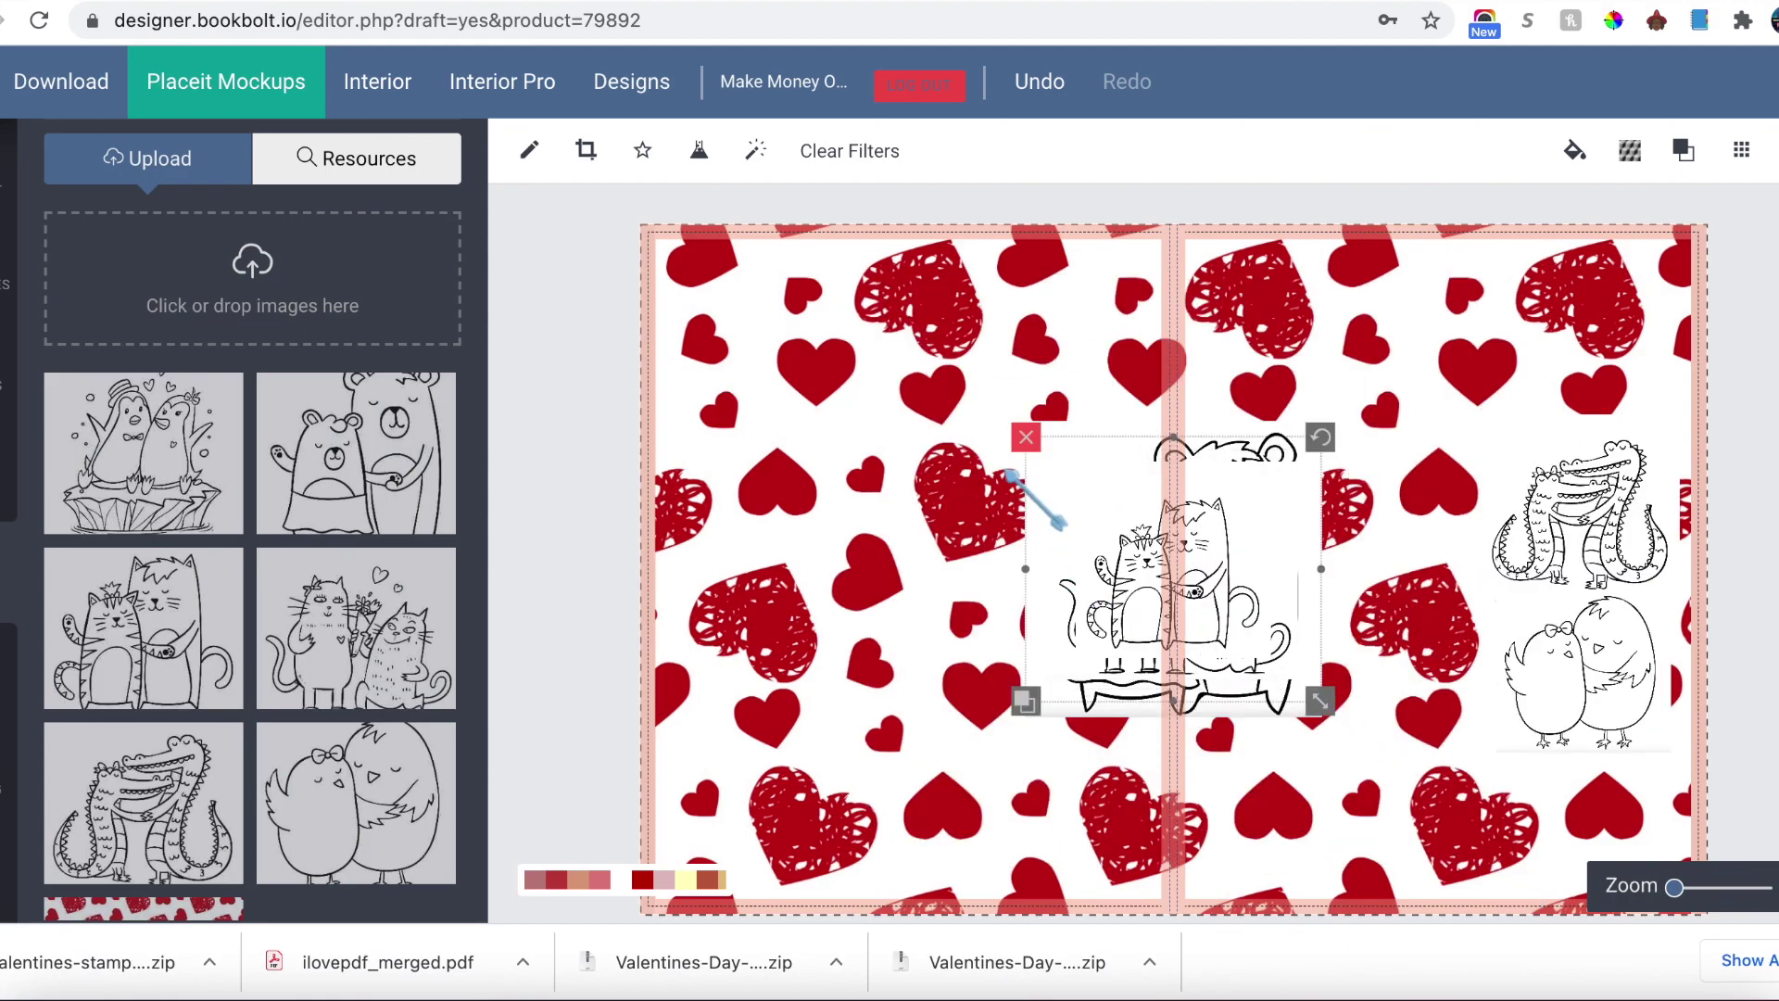
pyautogui.moveTo(1053, 456); pyautogui.dragTo(742, 316)
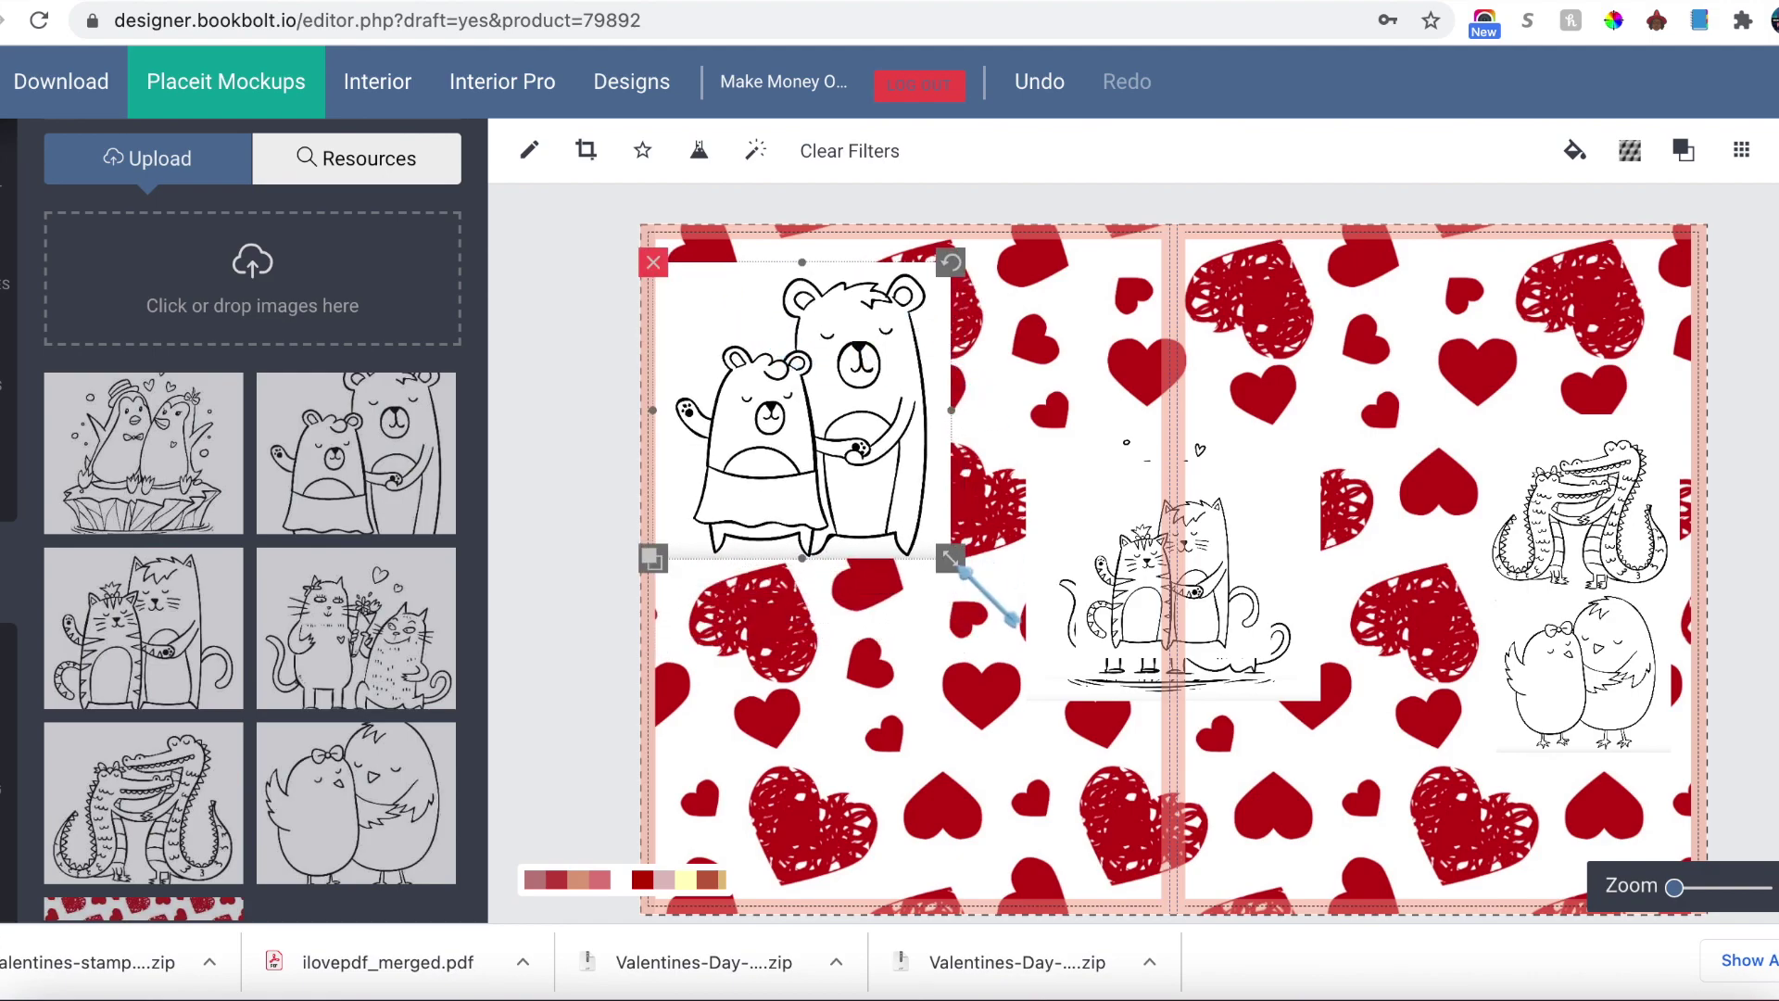
pyautogui.moveTo(988, 593); pyautogui.dragTo(952, 567)
pyautogui.moveTo(1186, 630); pyautogui.dragTo(769, 723)
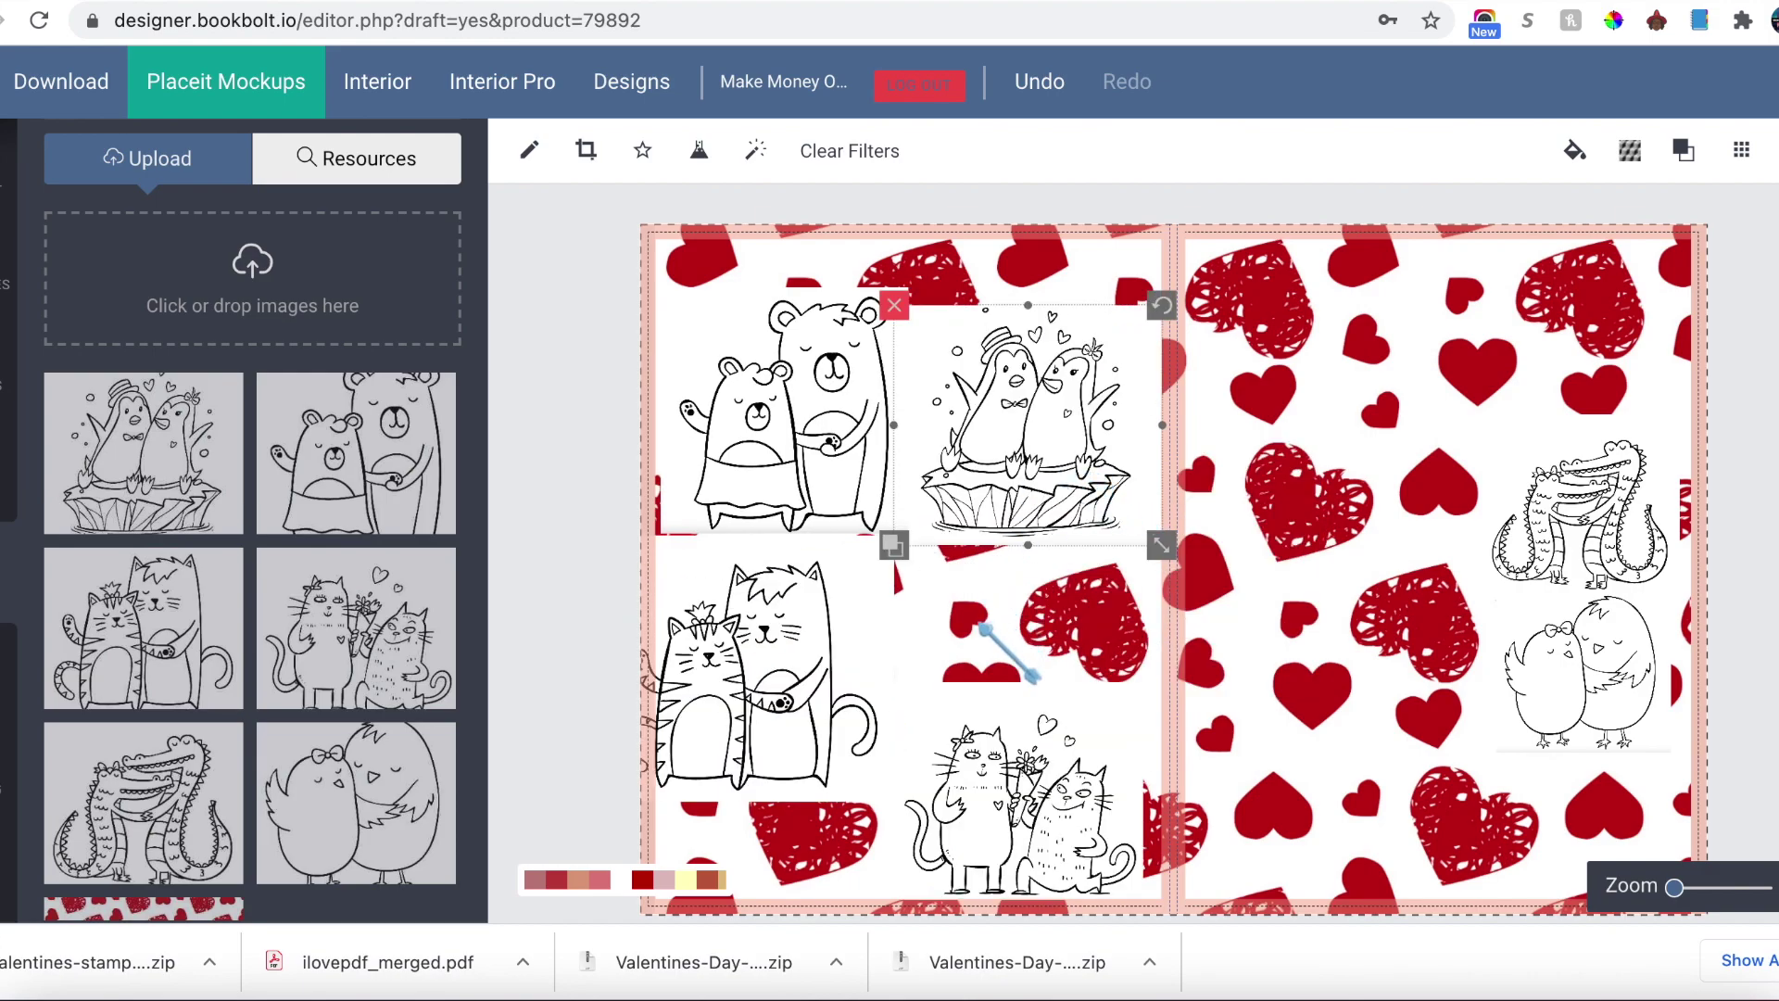
pyautogui.click(1013, 717)
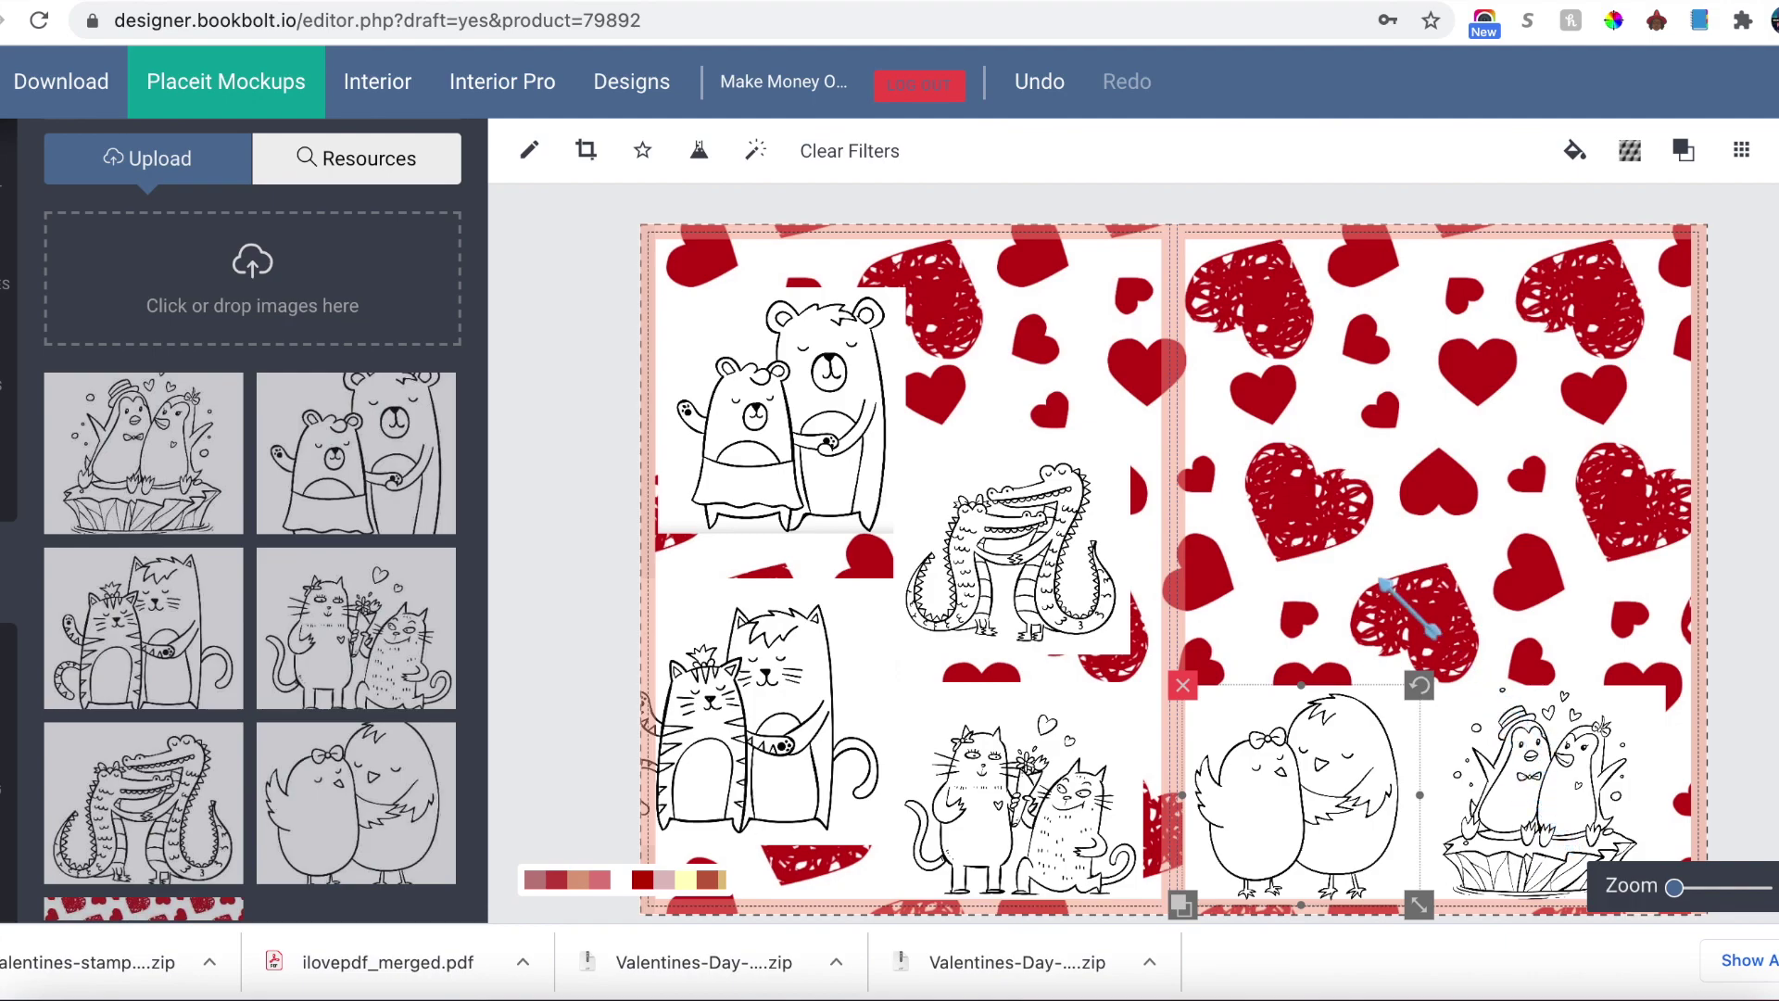
# Step: Add a Bridge-style text element to the cover and move it to the middle of the front cover
pyautogui.click(13, 509)
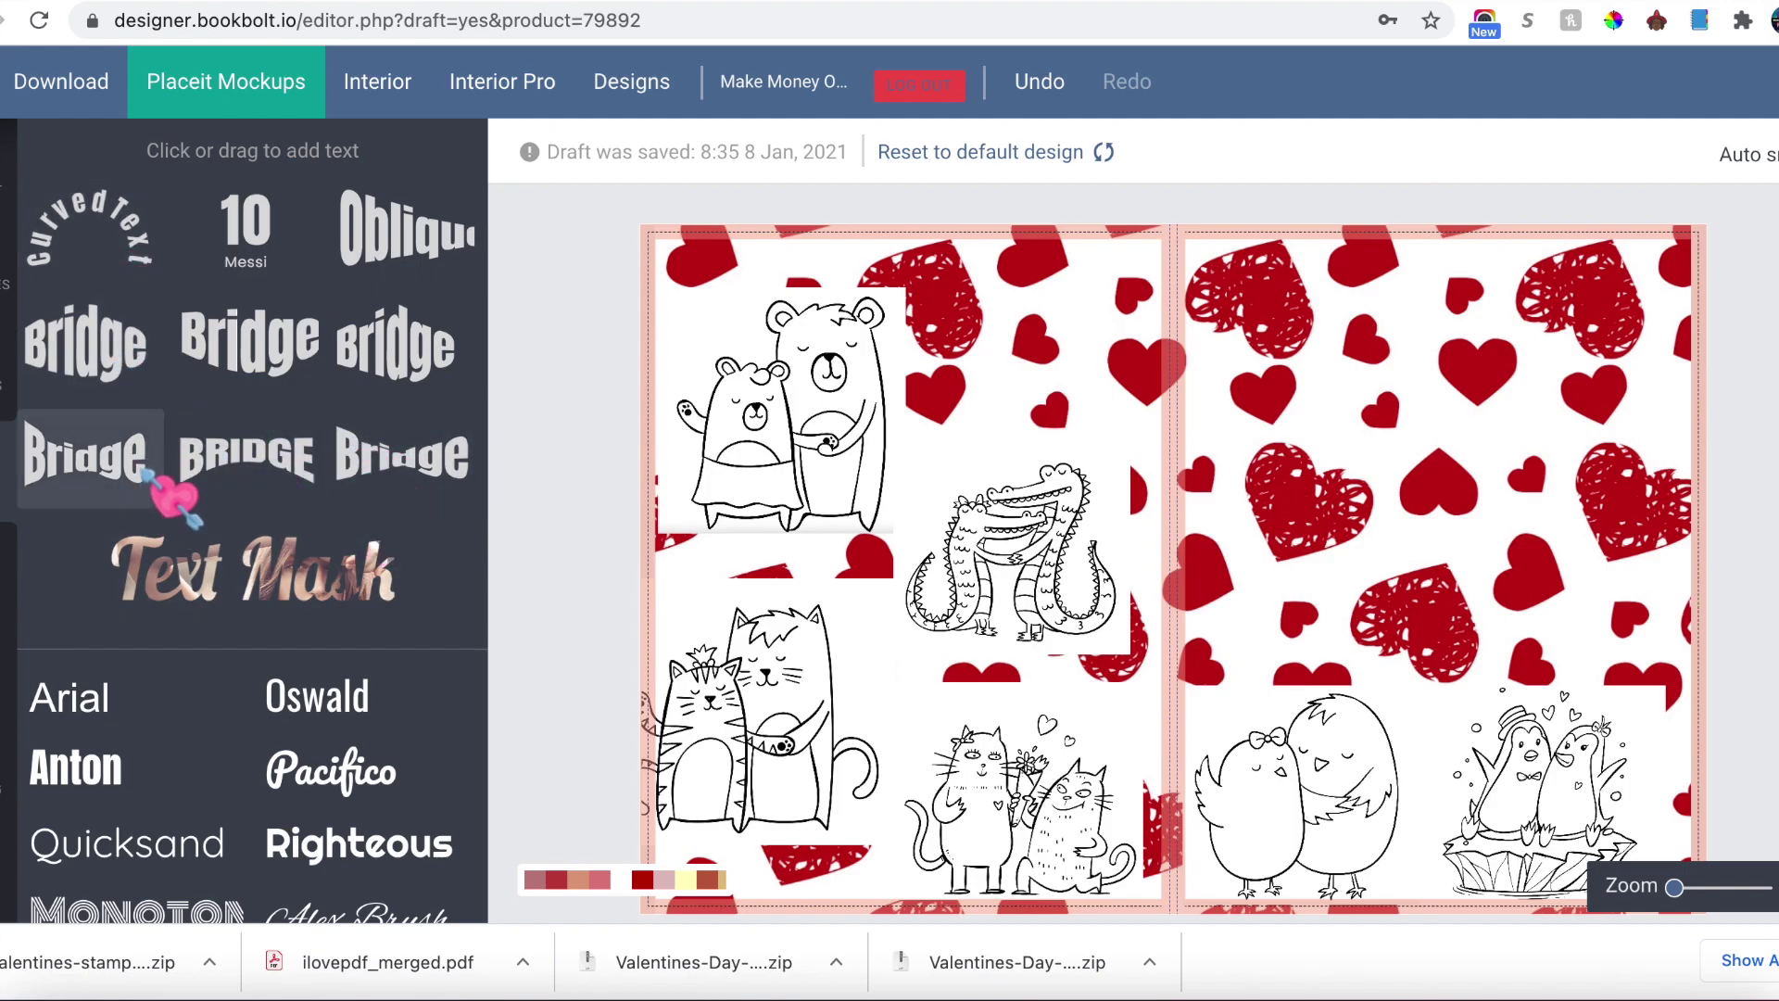
pyautogui.click(130, 384)
pyautogui.moveTo(1205, 588); pyautogui.dragTo(1450, 537)
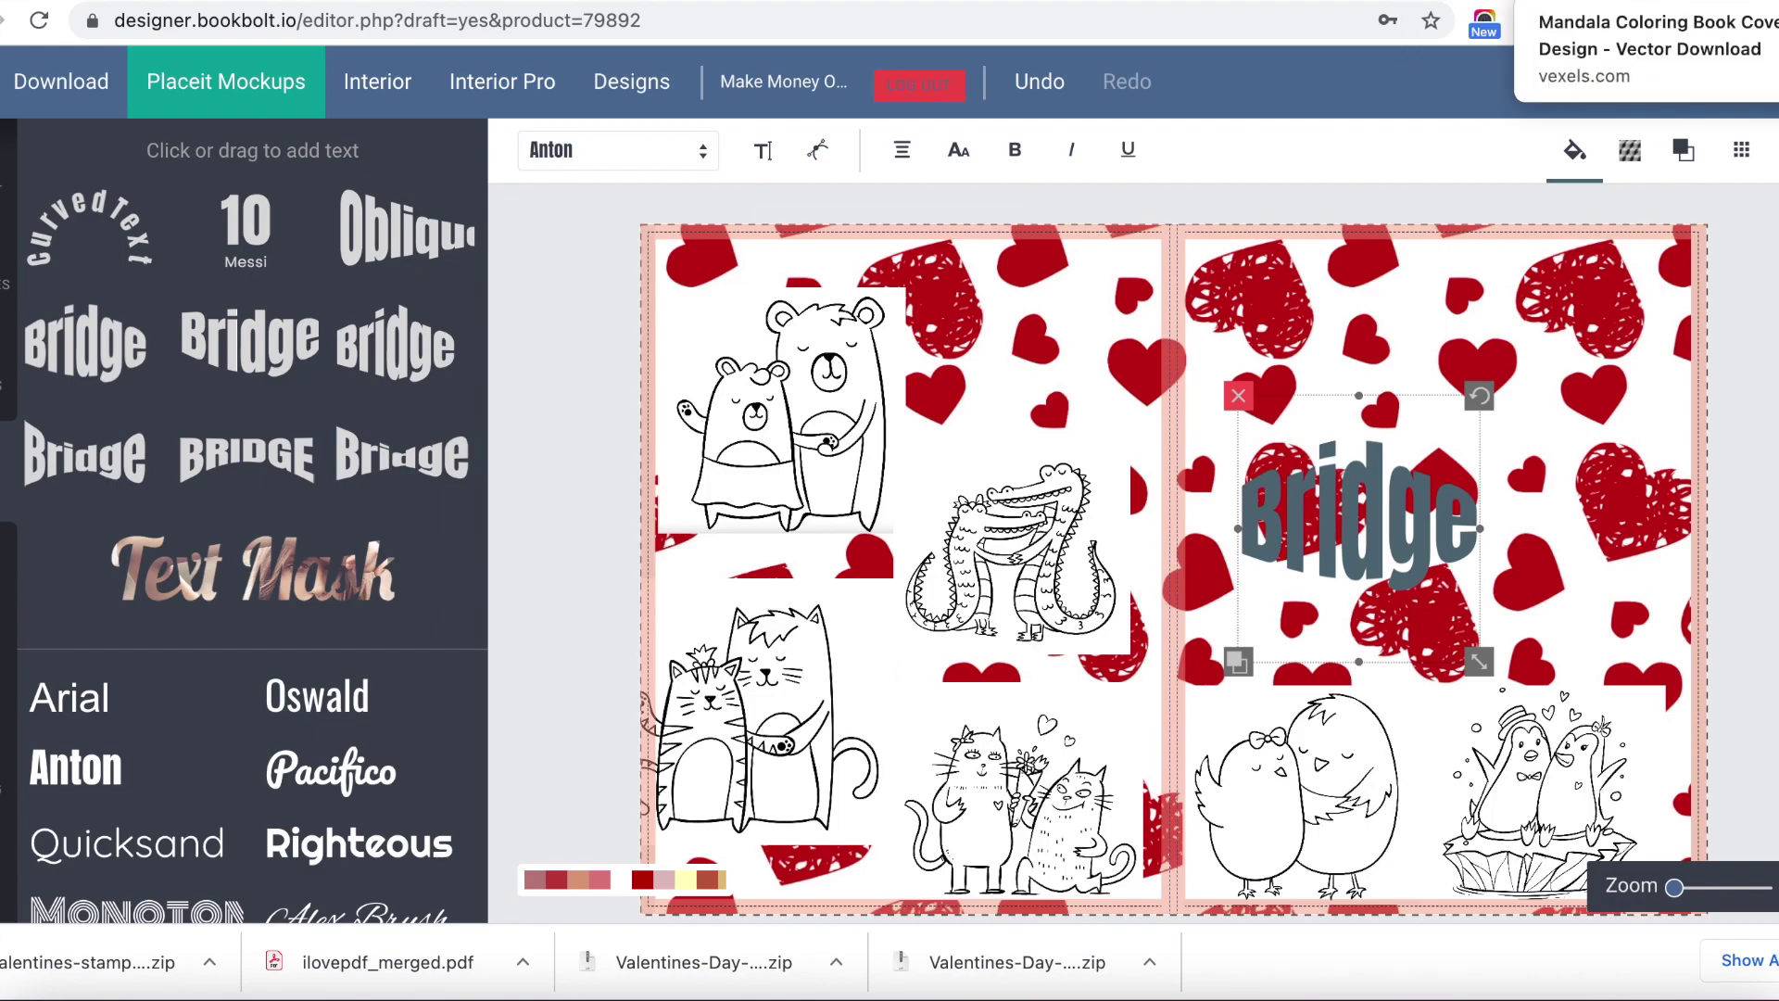
# Step: Switch to the Vexels black heart logo page and enter "heart" as the graphics search term
pyautogui.click(1668, 2)
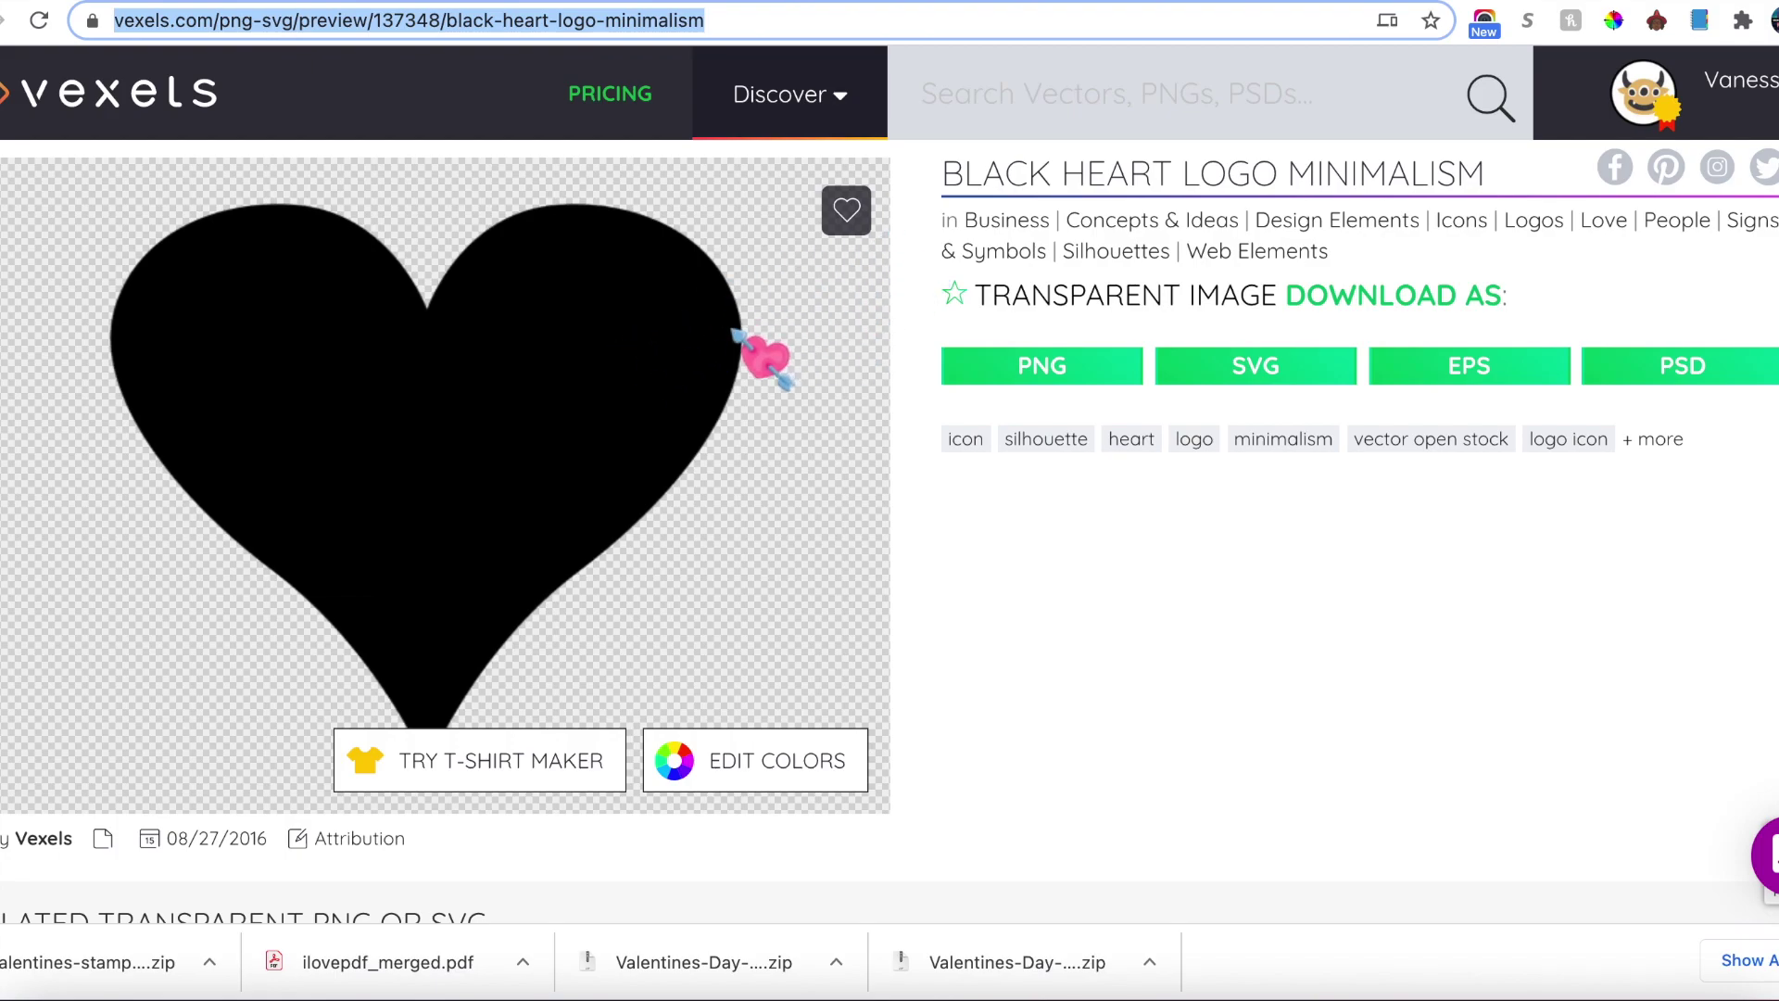
pyautogui.click(1009, 109)
pyautogui.write('heart')
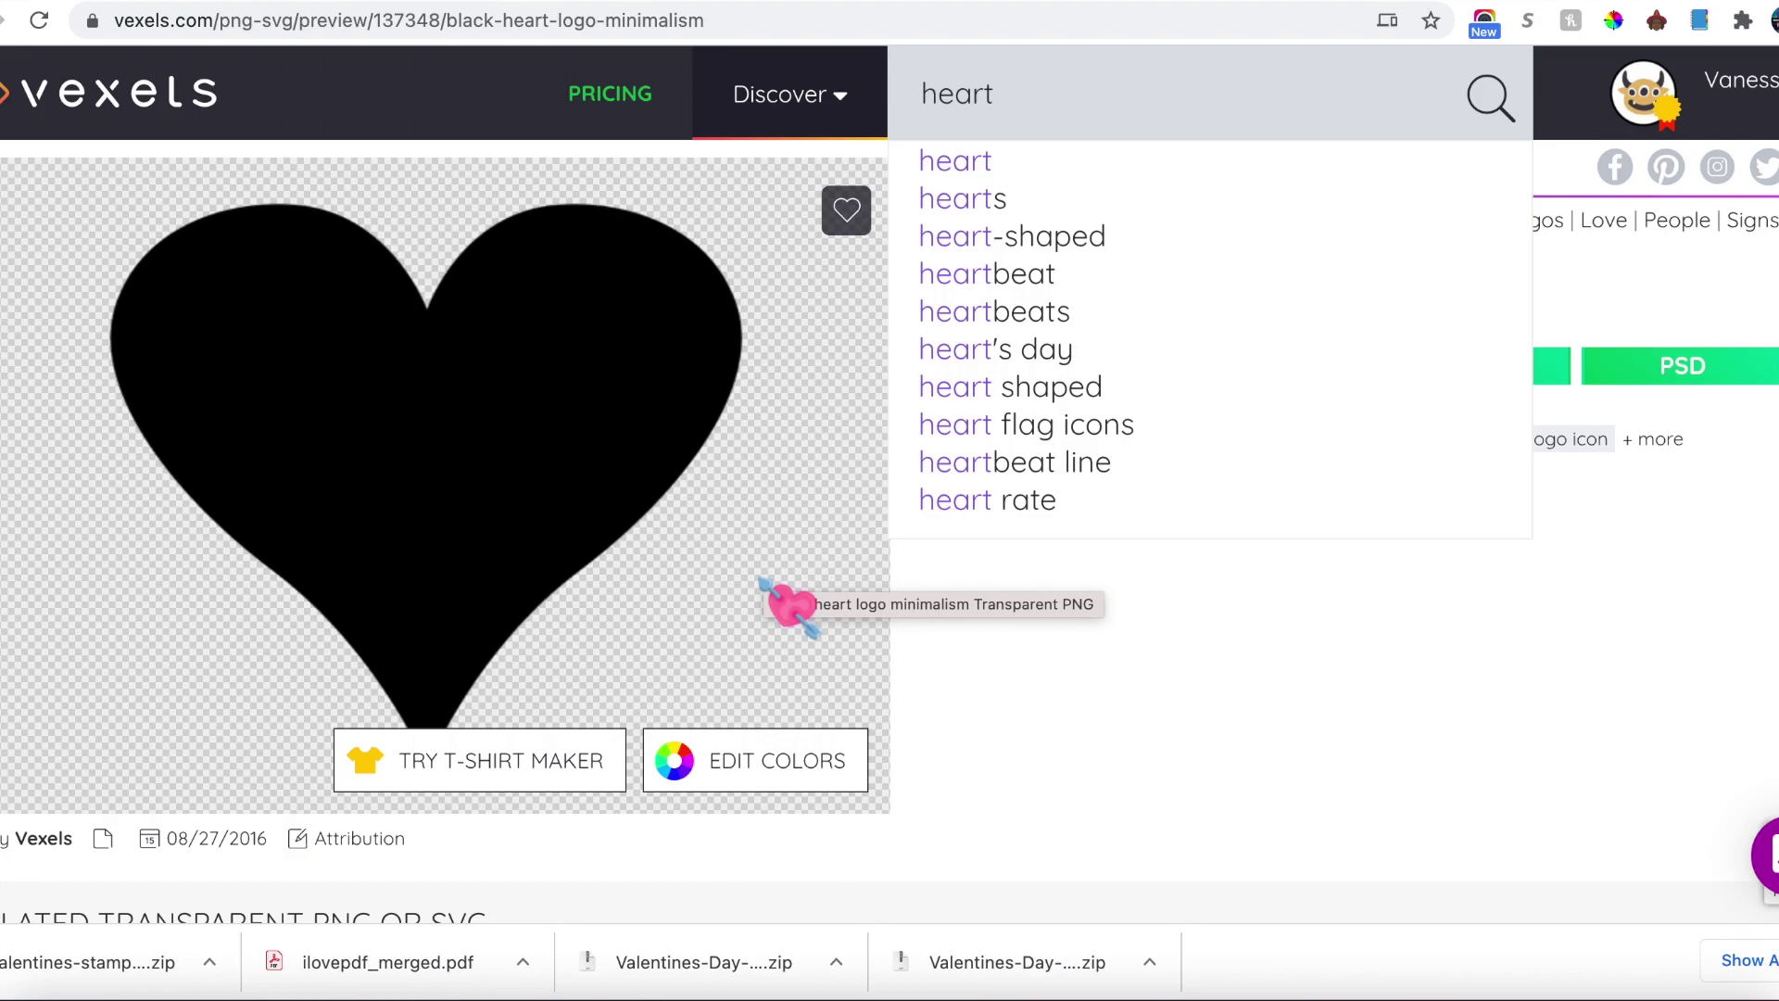
pyautogui.click(829, 98)
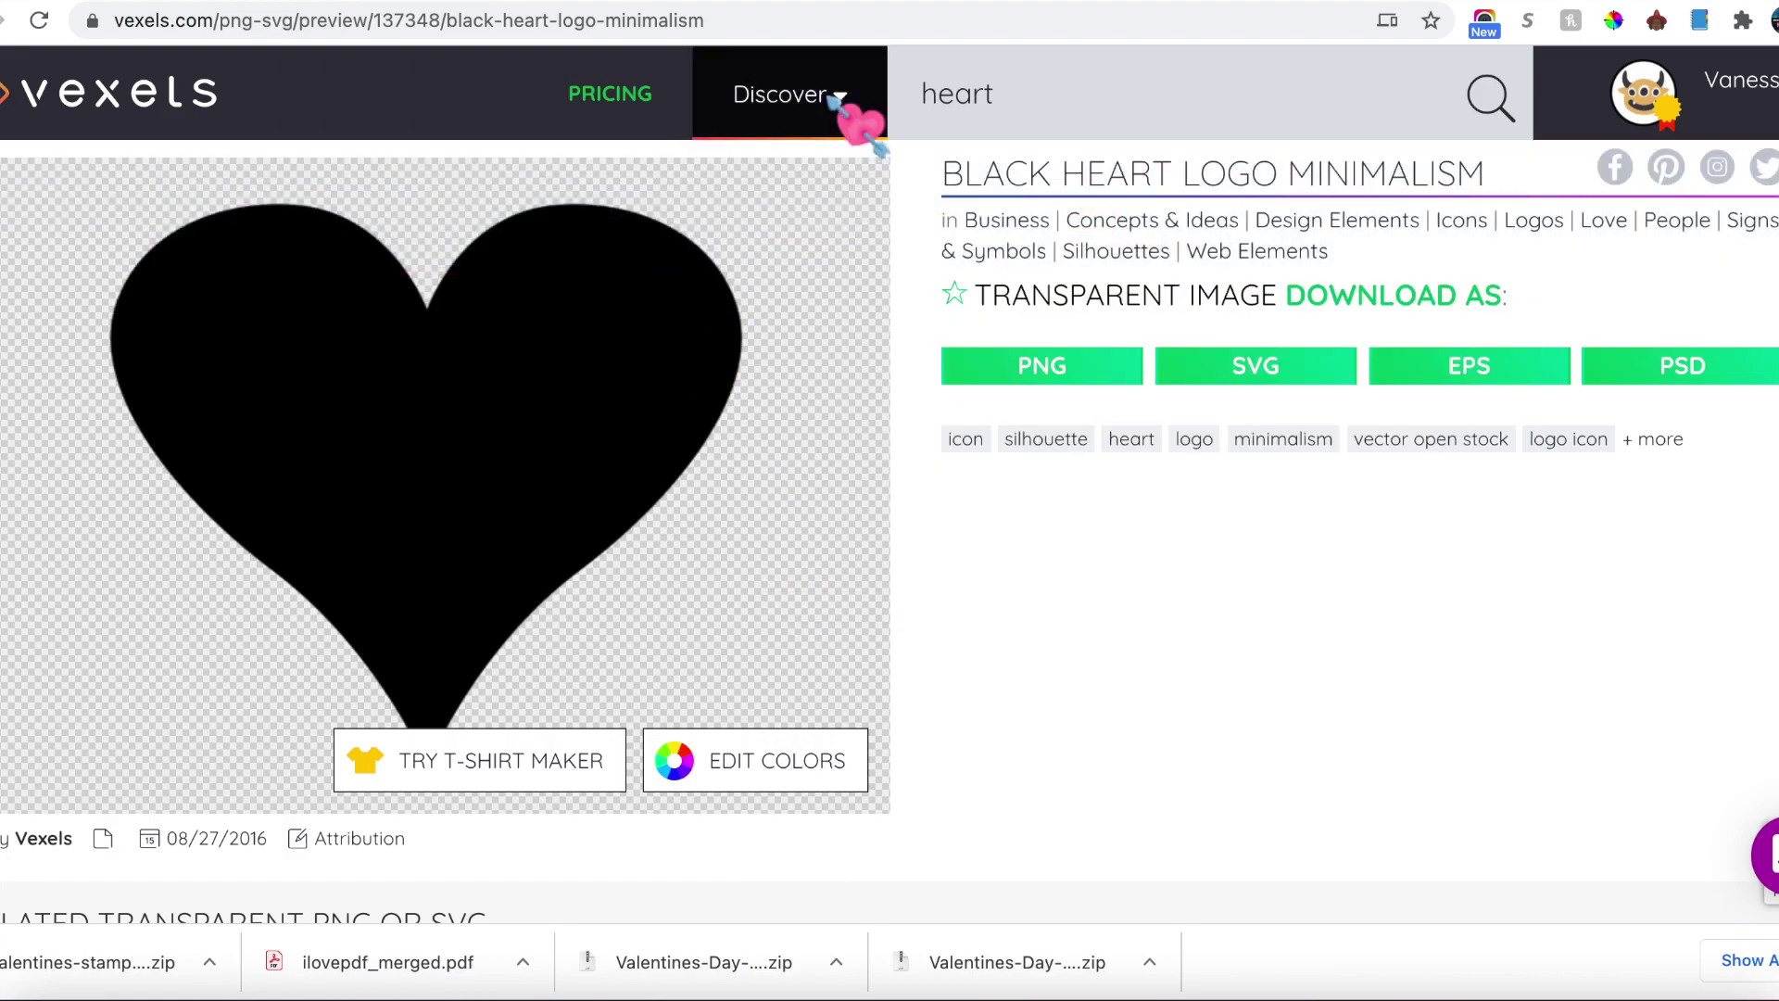
pyautogui.click(829, 99)
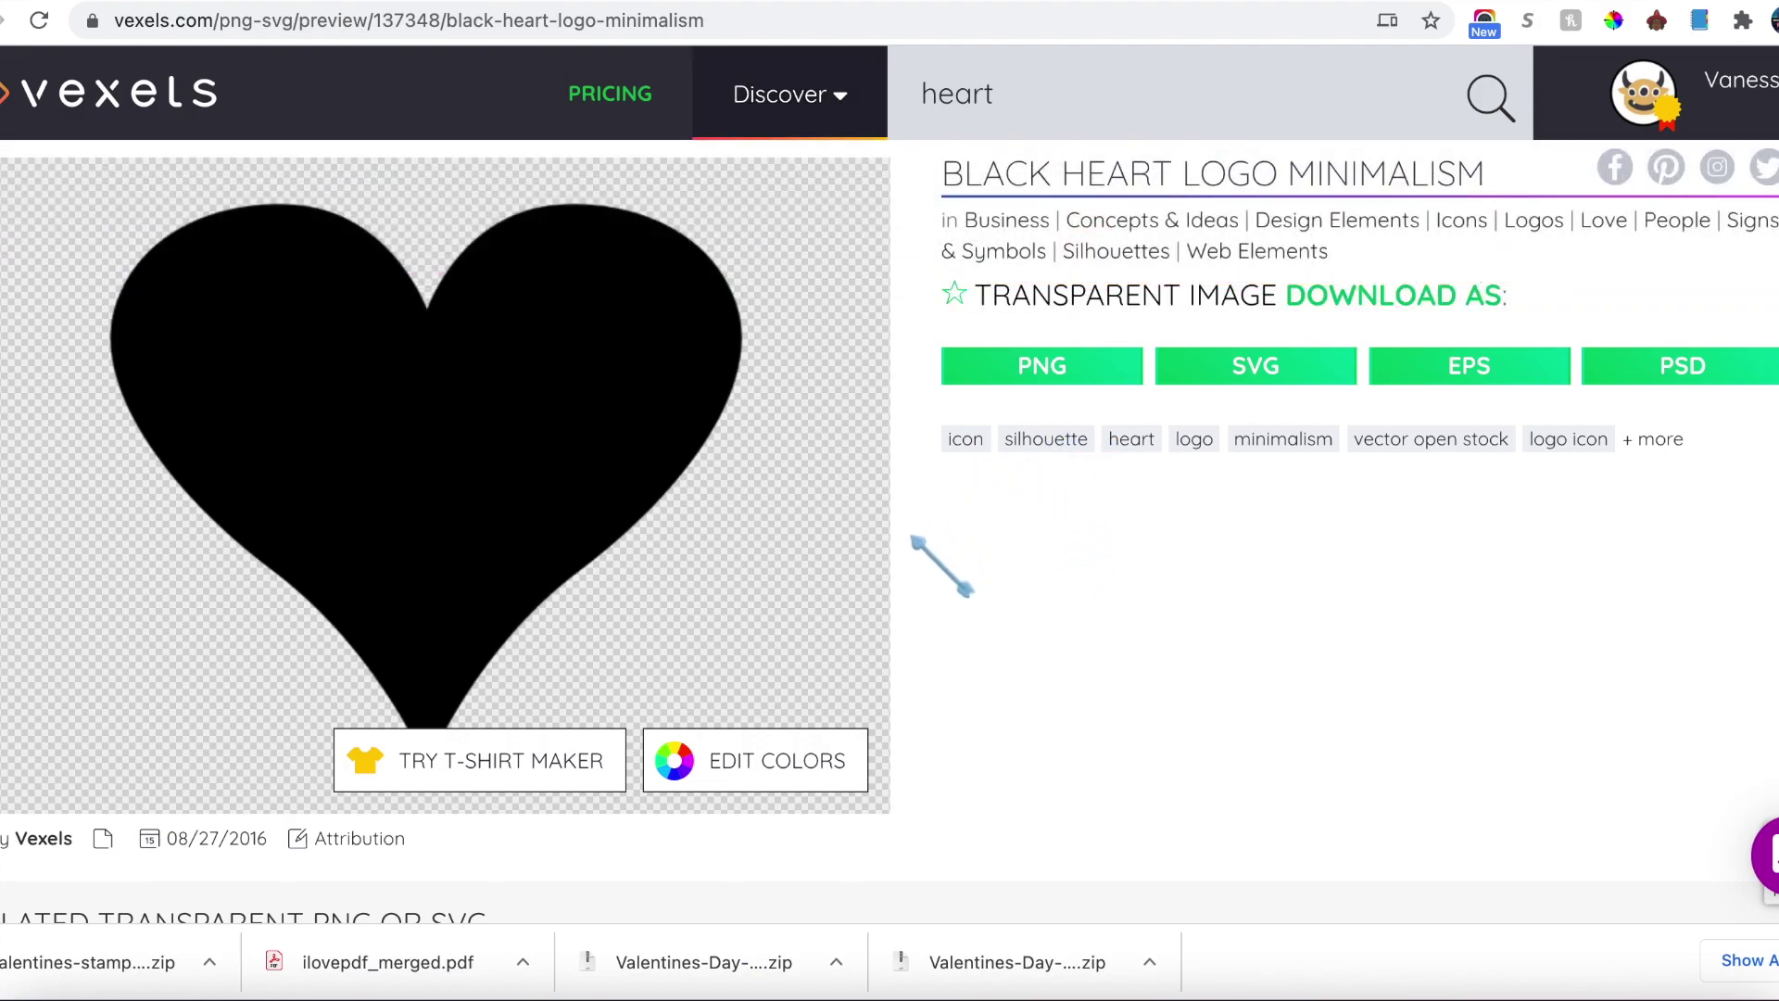
# Step: Recolor the black heart to red #E81C1C, download it as a 512 px PNG, and return to Book Bolt Designer
pyautogui.click(732, 783)
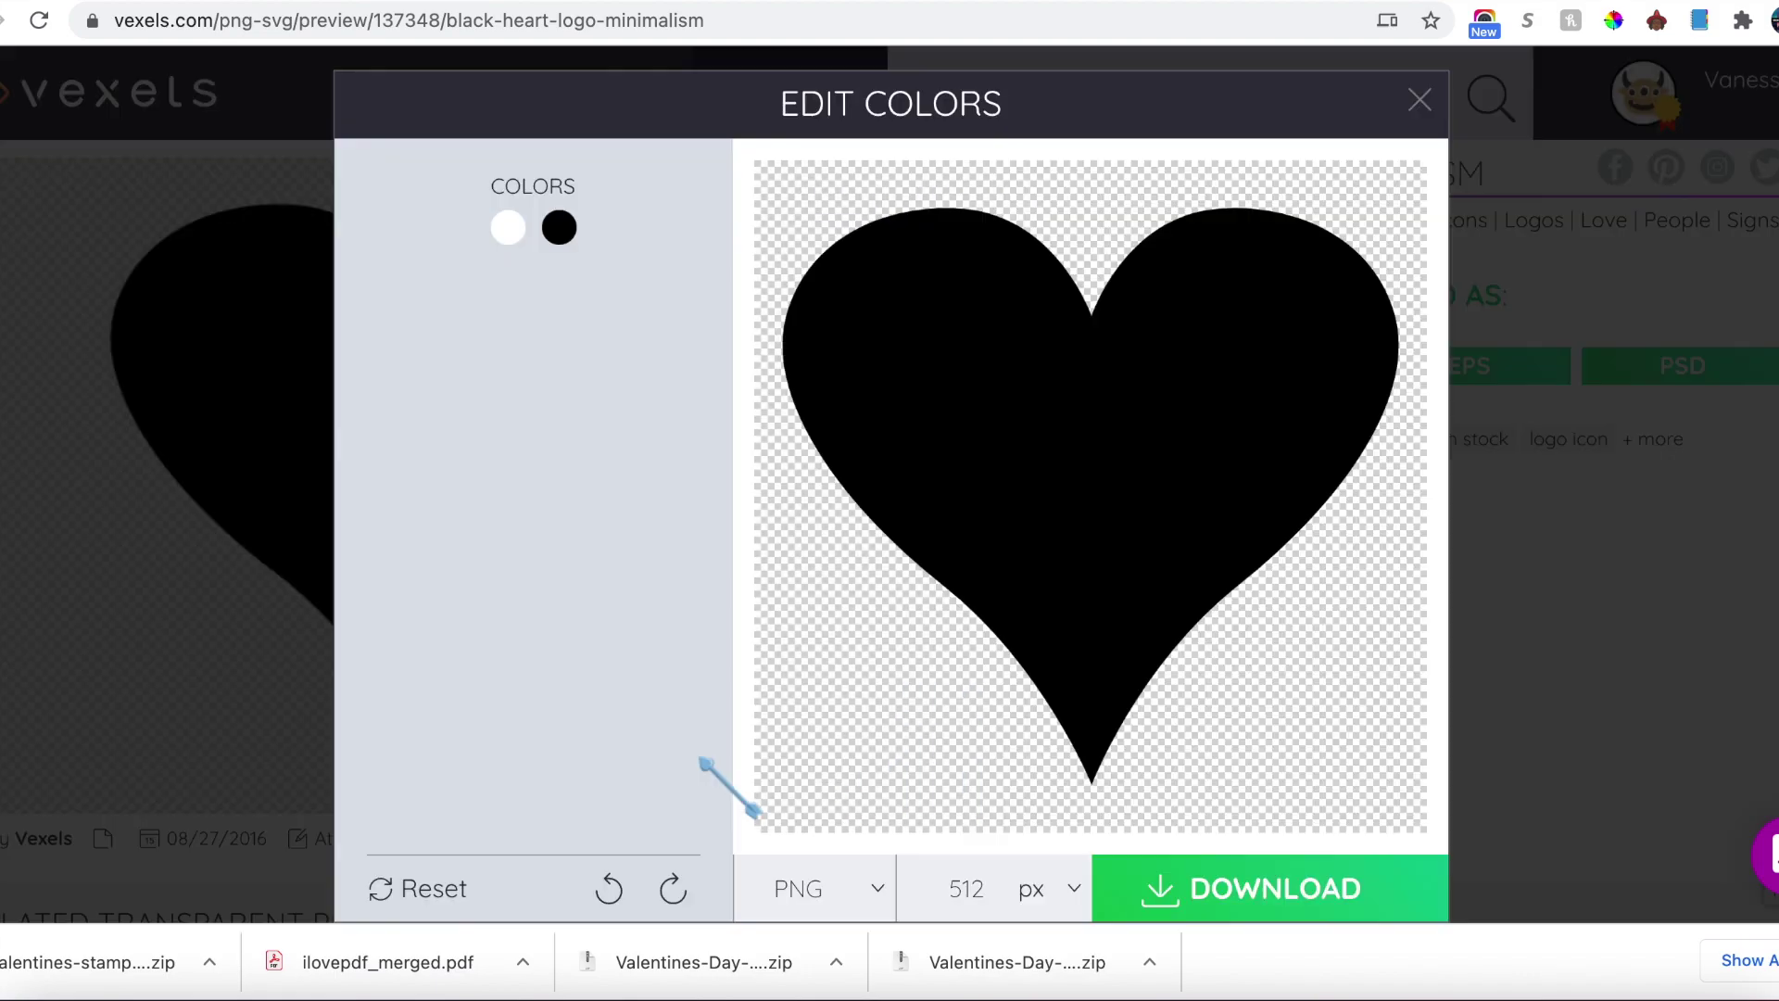
pyautogui.click(556, 239)
pyautogui.click(709, 340)
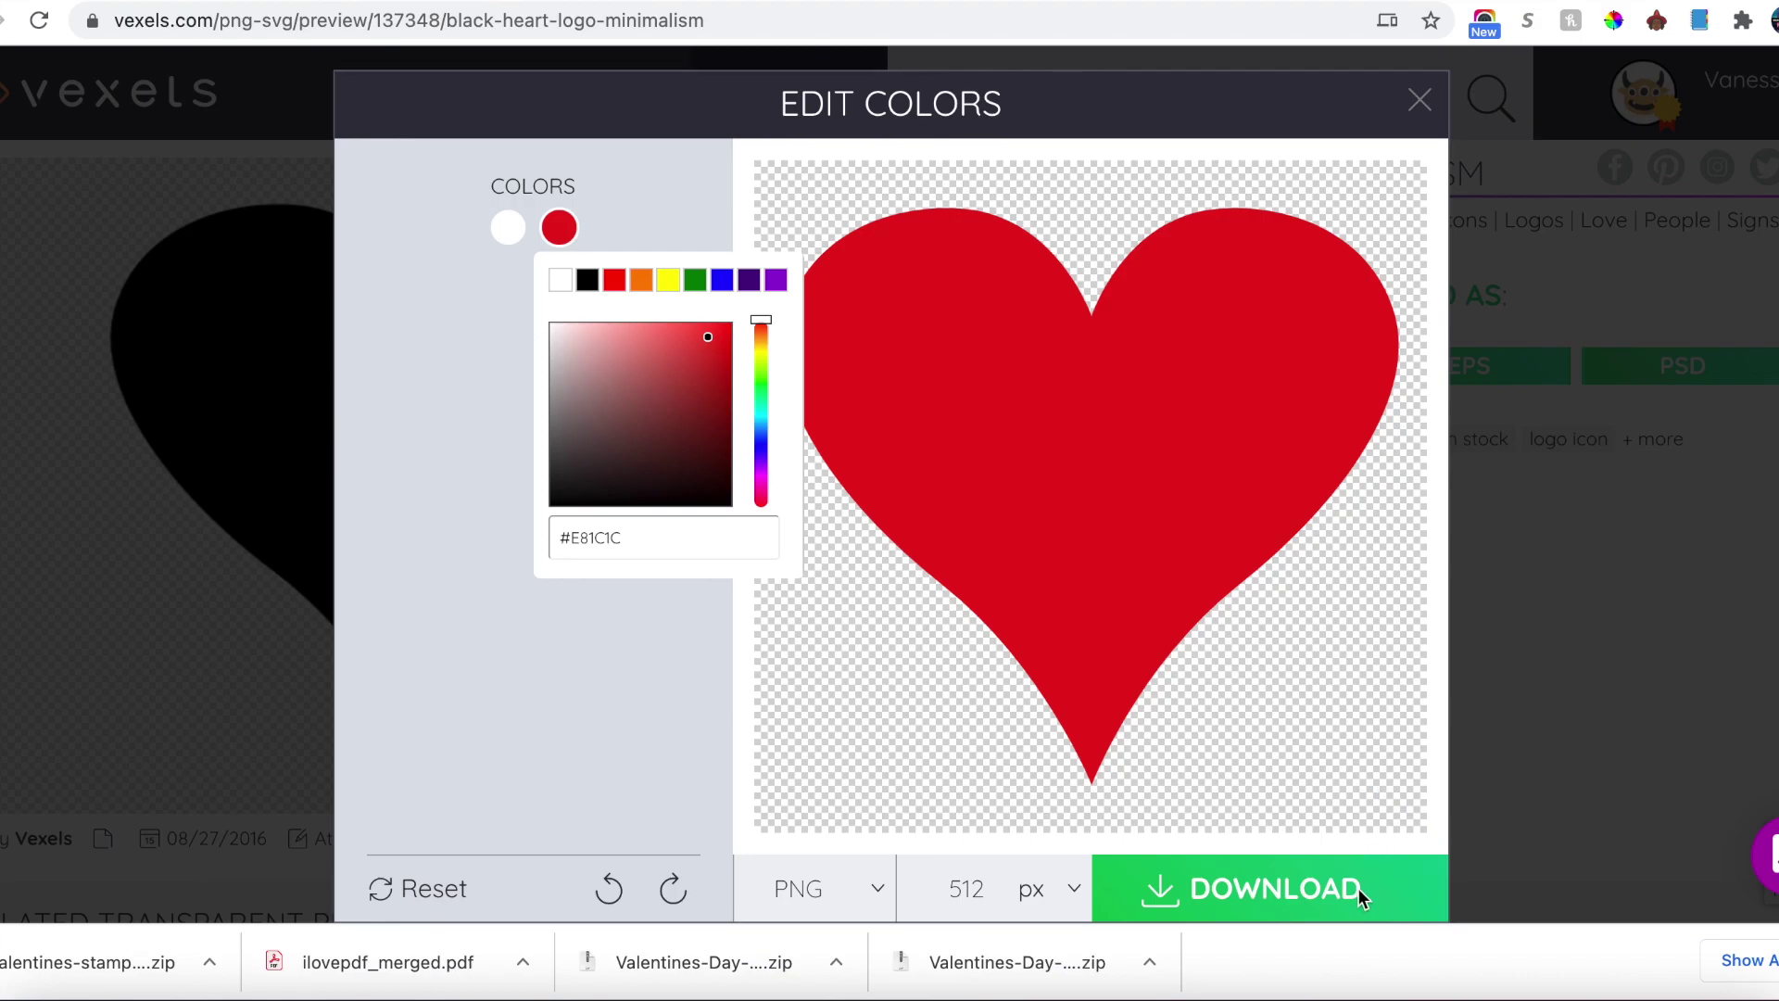
pyautogui.click(1319, 887)
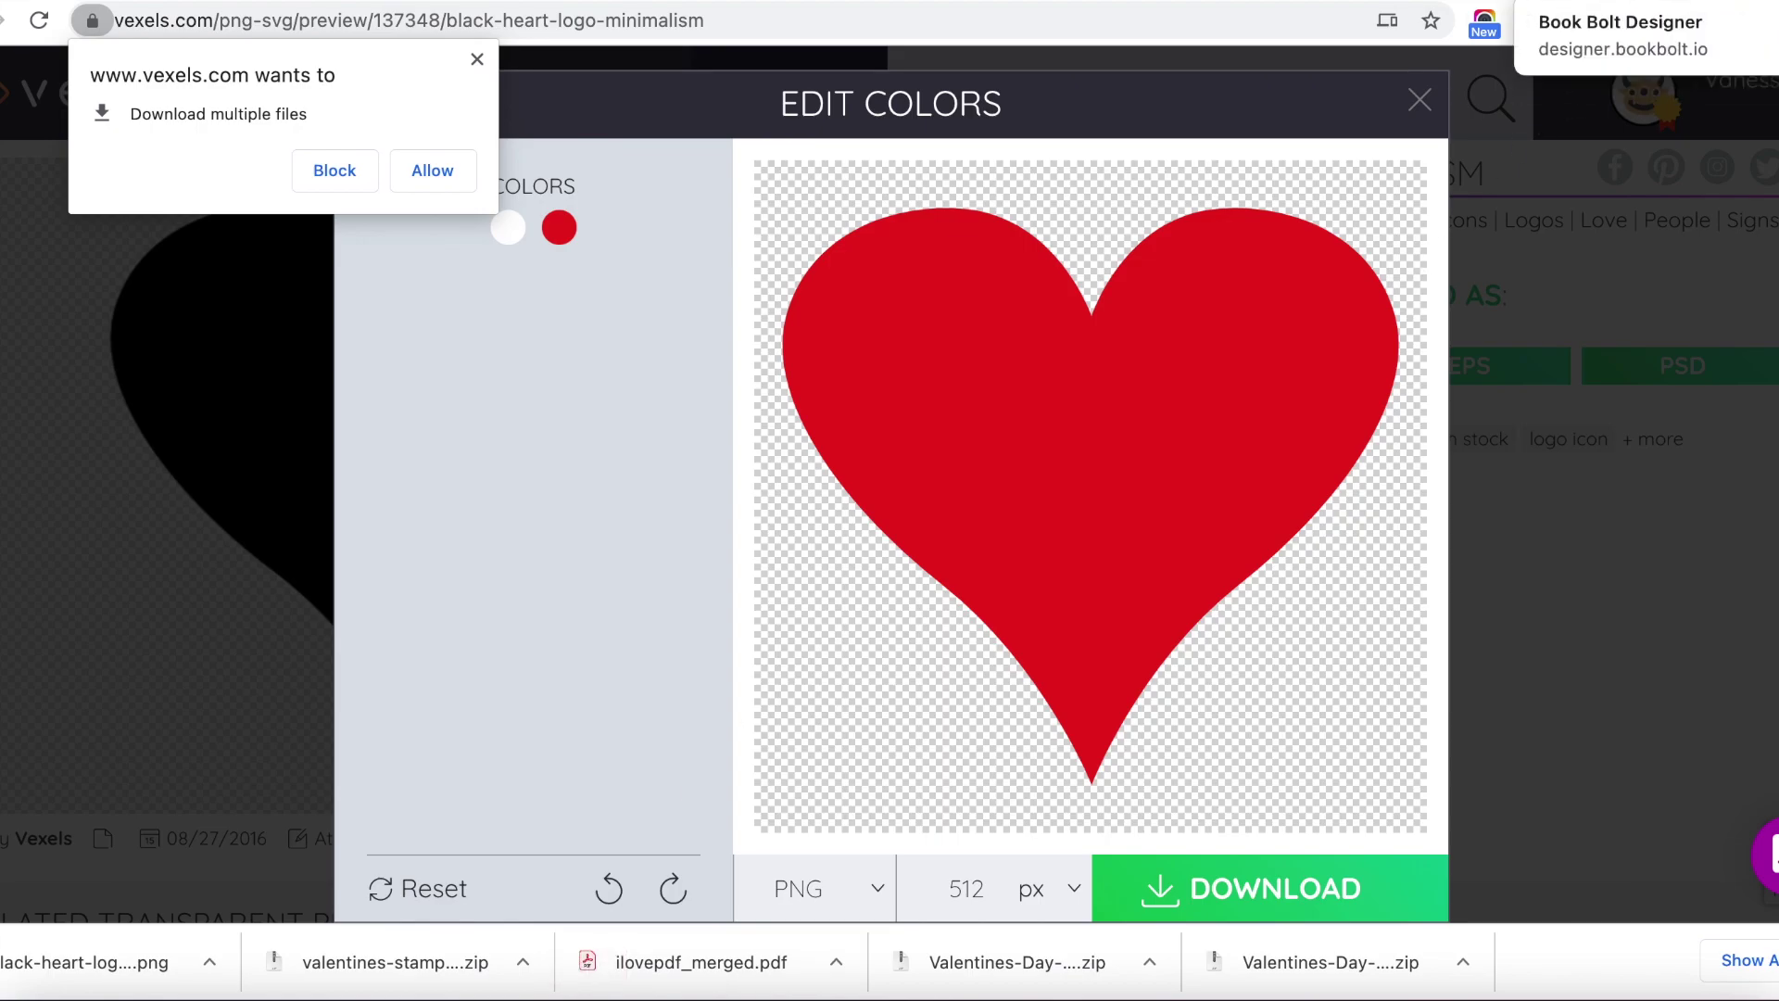
pyautogui.click(1586, 2)
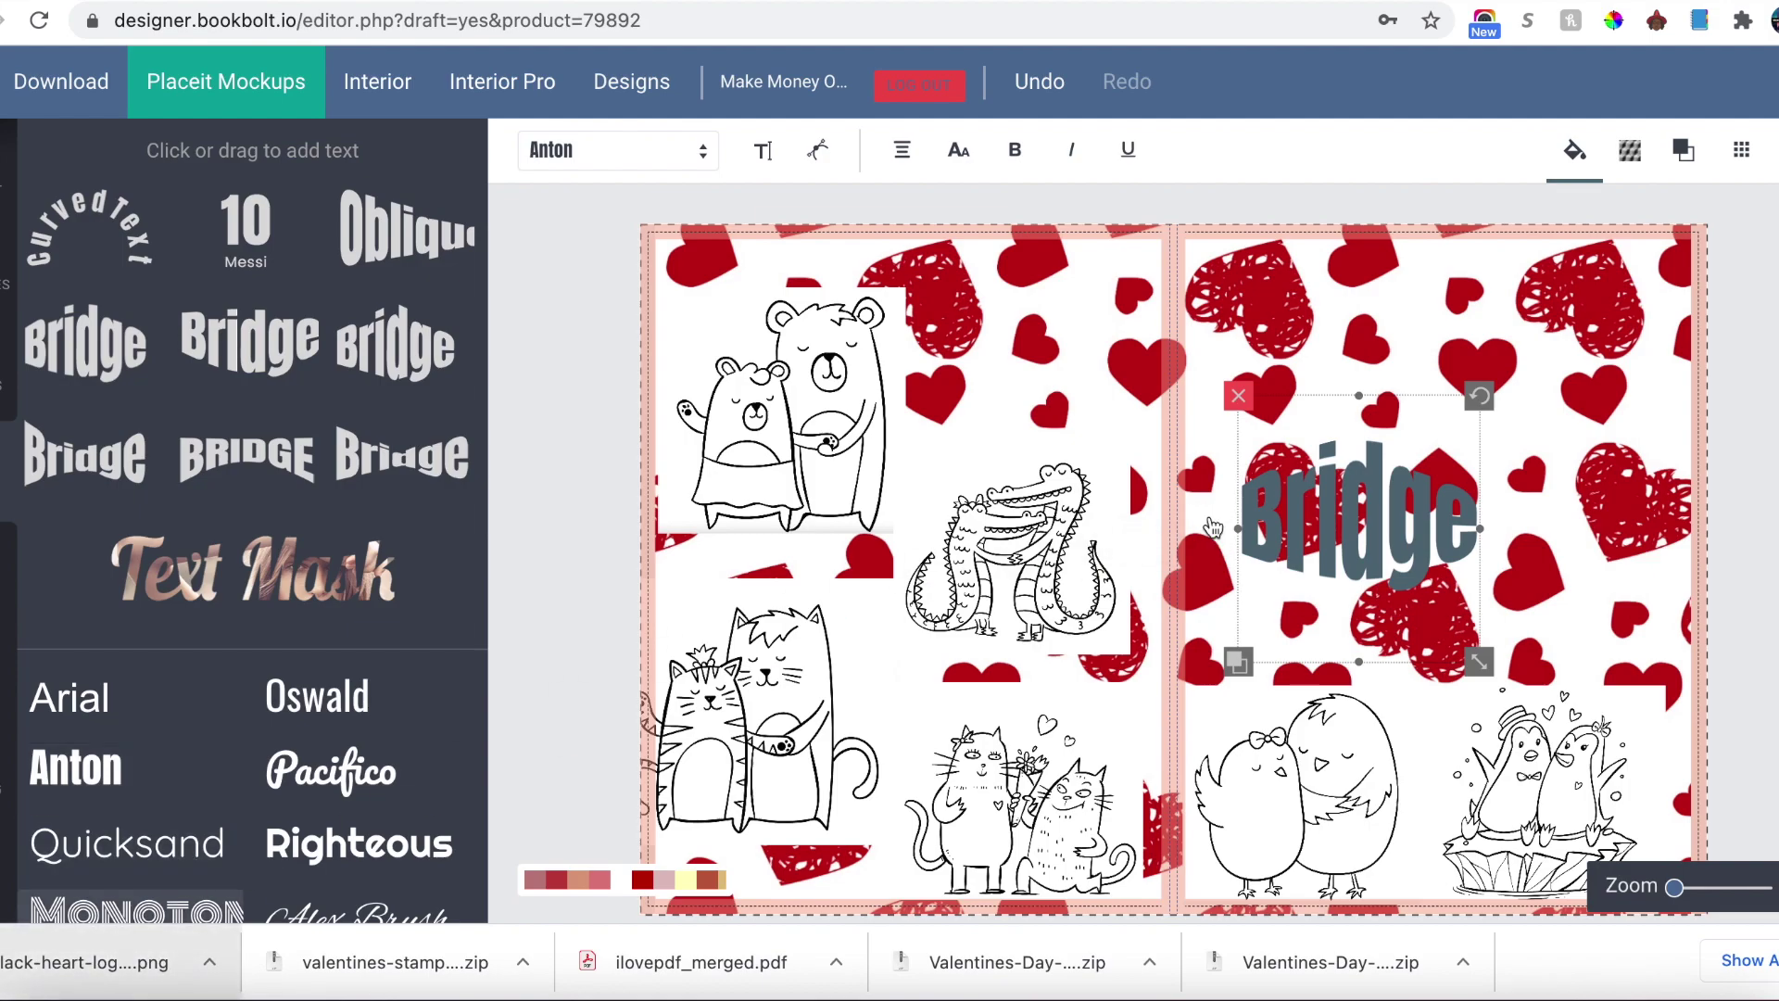
# Step: Try a large red starburst shape over the front cover, and delete it from the design
pyautogui.click(8, 614)
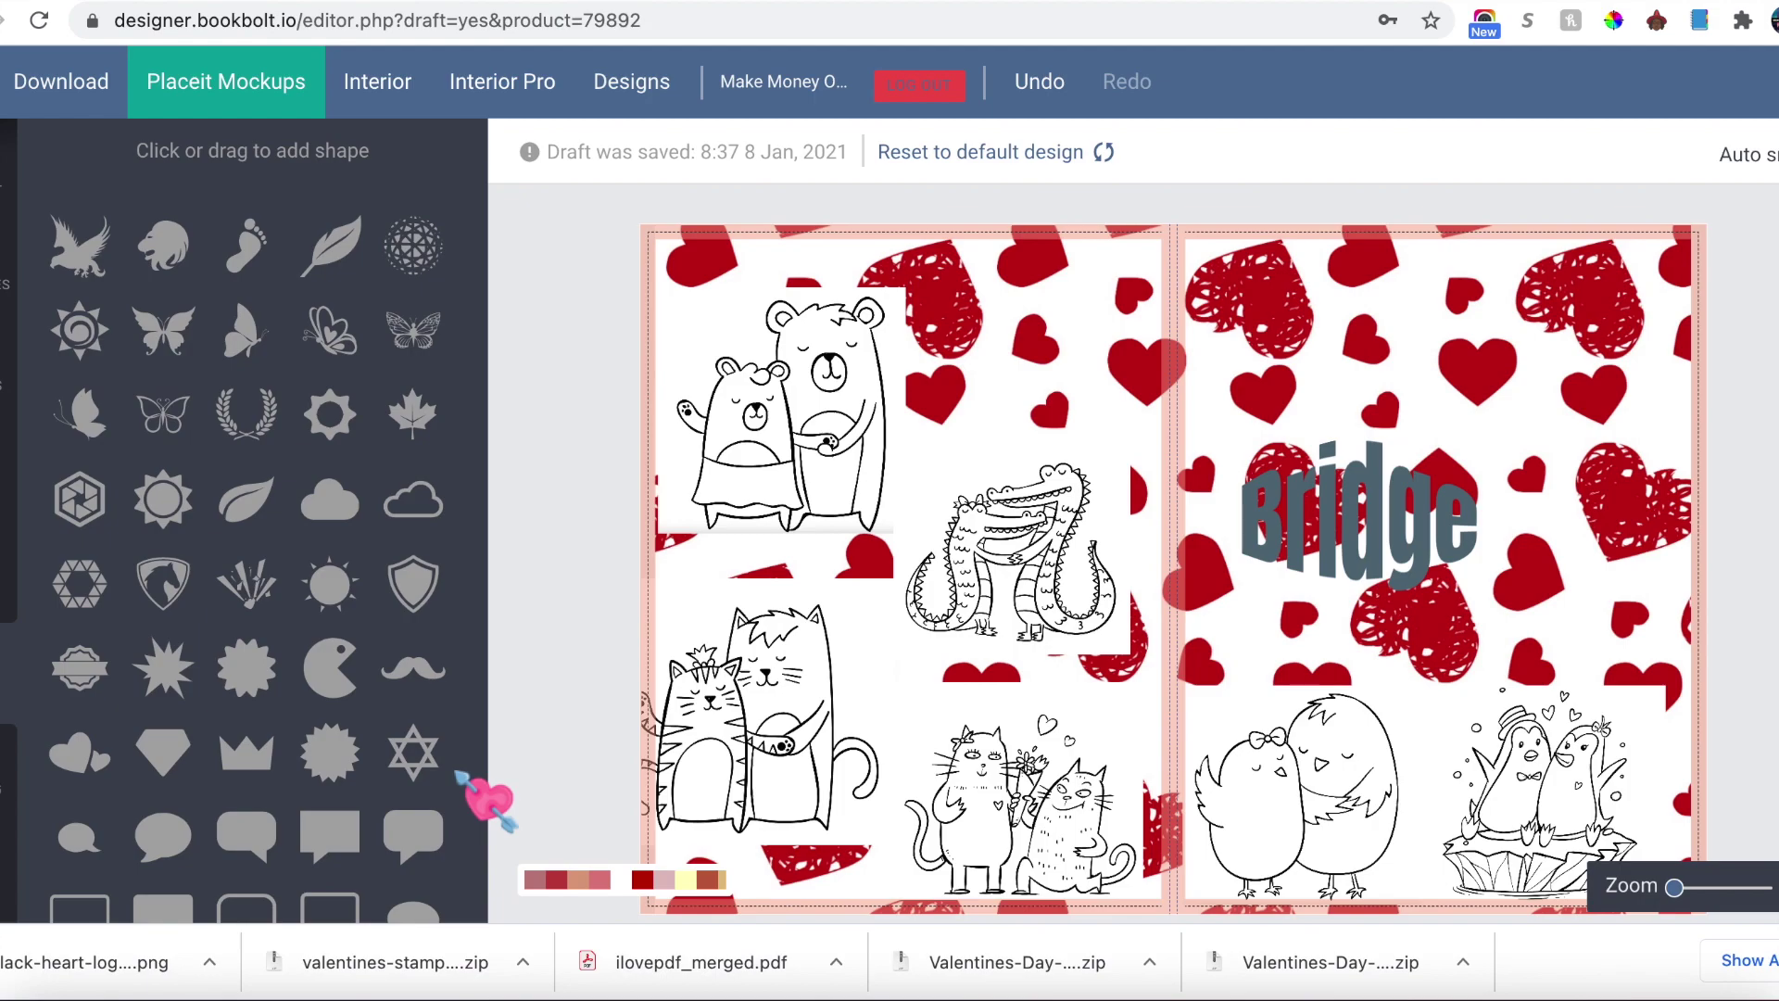
pyautogui.scroll(-3, 454, 772)
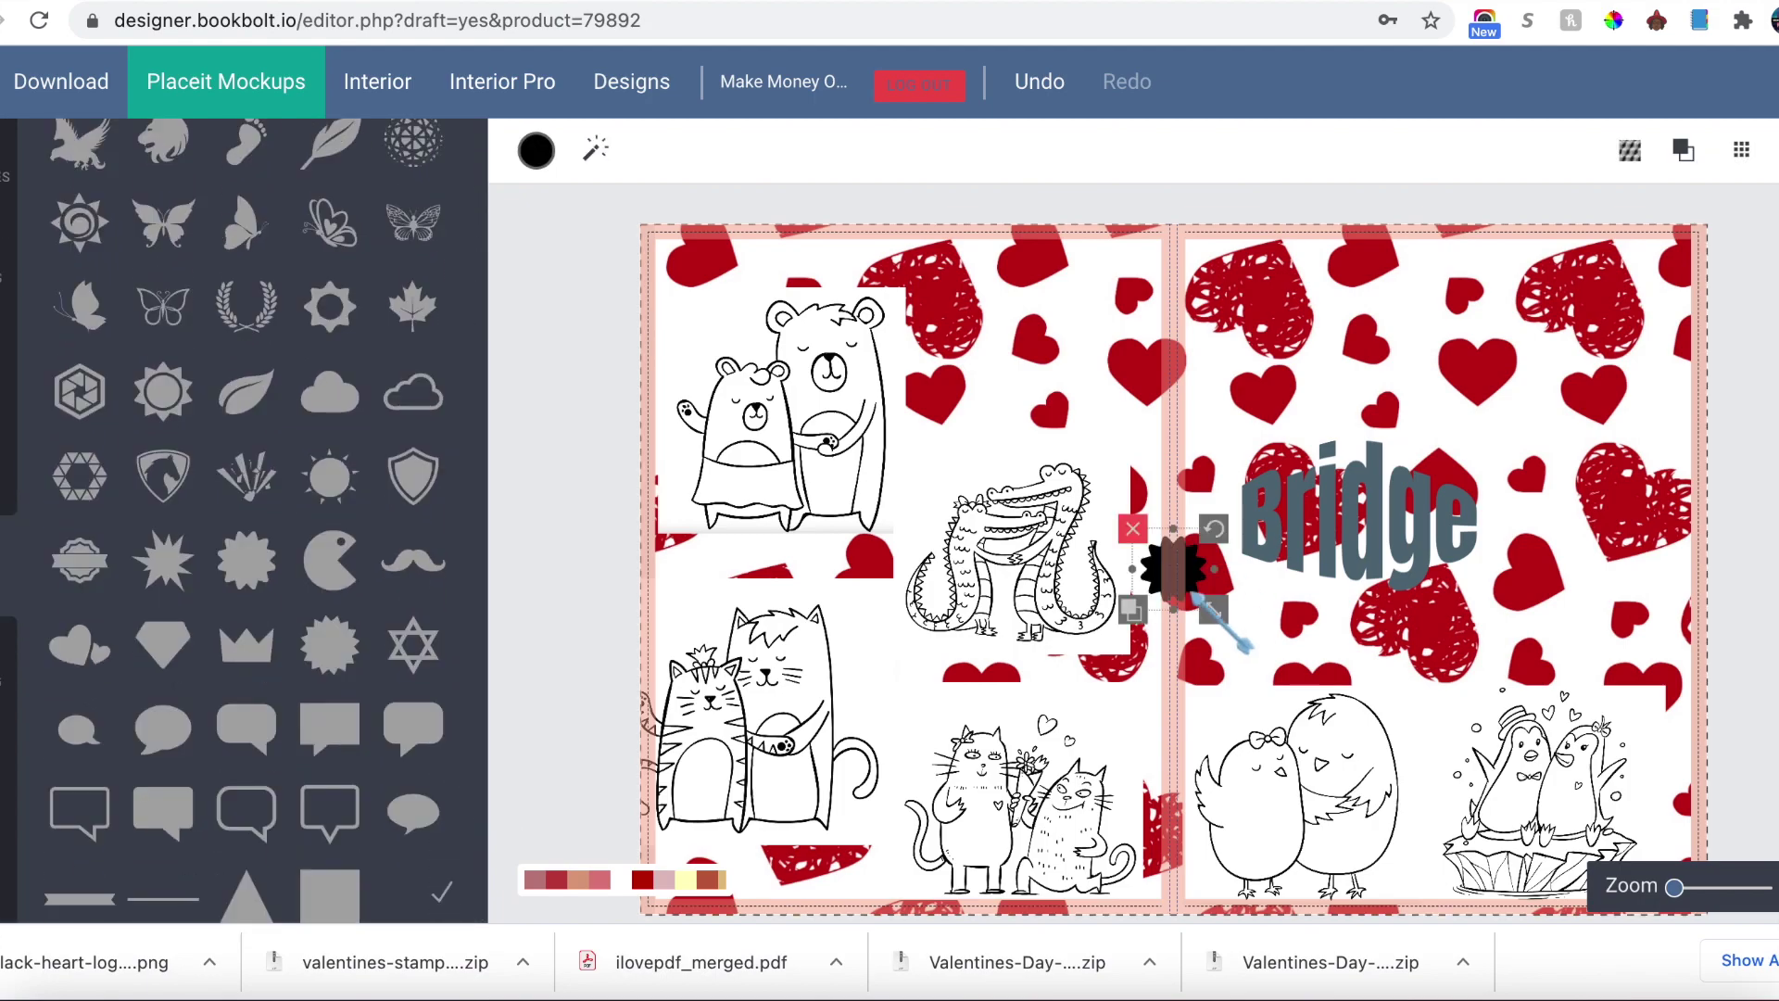
pyautogui.moveTo(1239, 633); pyautogui.dragTo(1649, 787)
pyautogui.moveTo(1200, 525); pyautogui.dragTo(1358, 476)
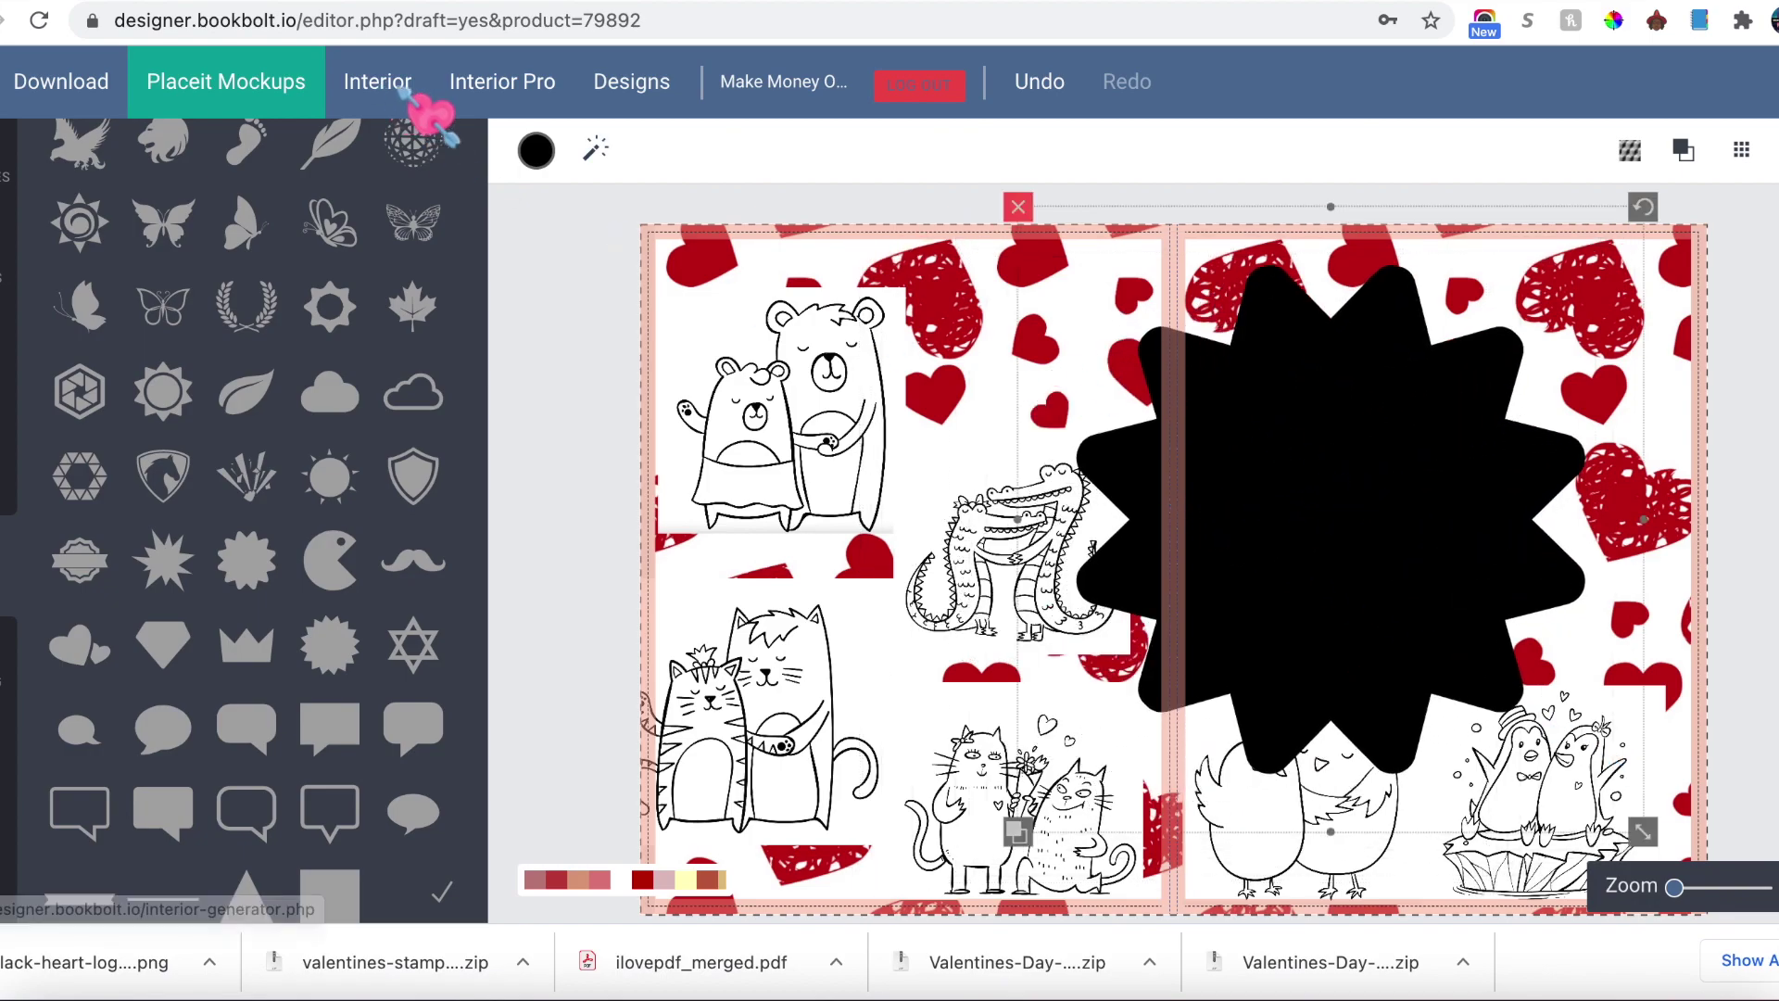
pyautogui.click(535, 150)
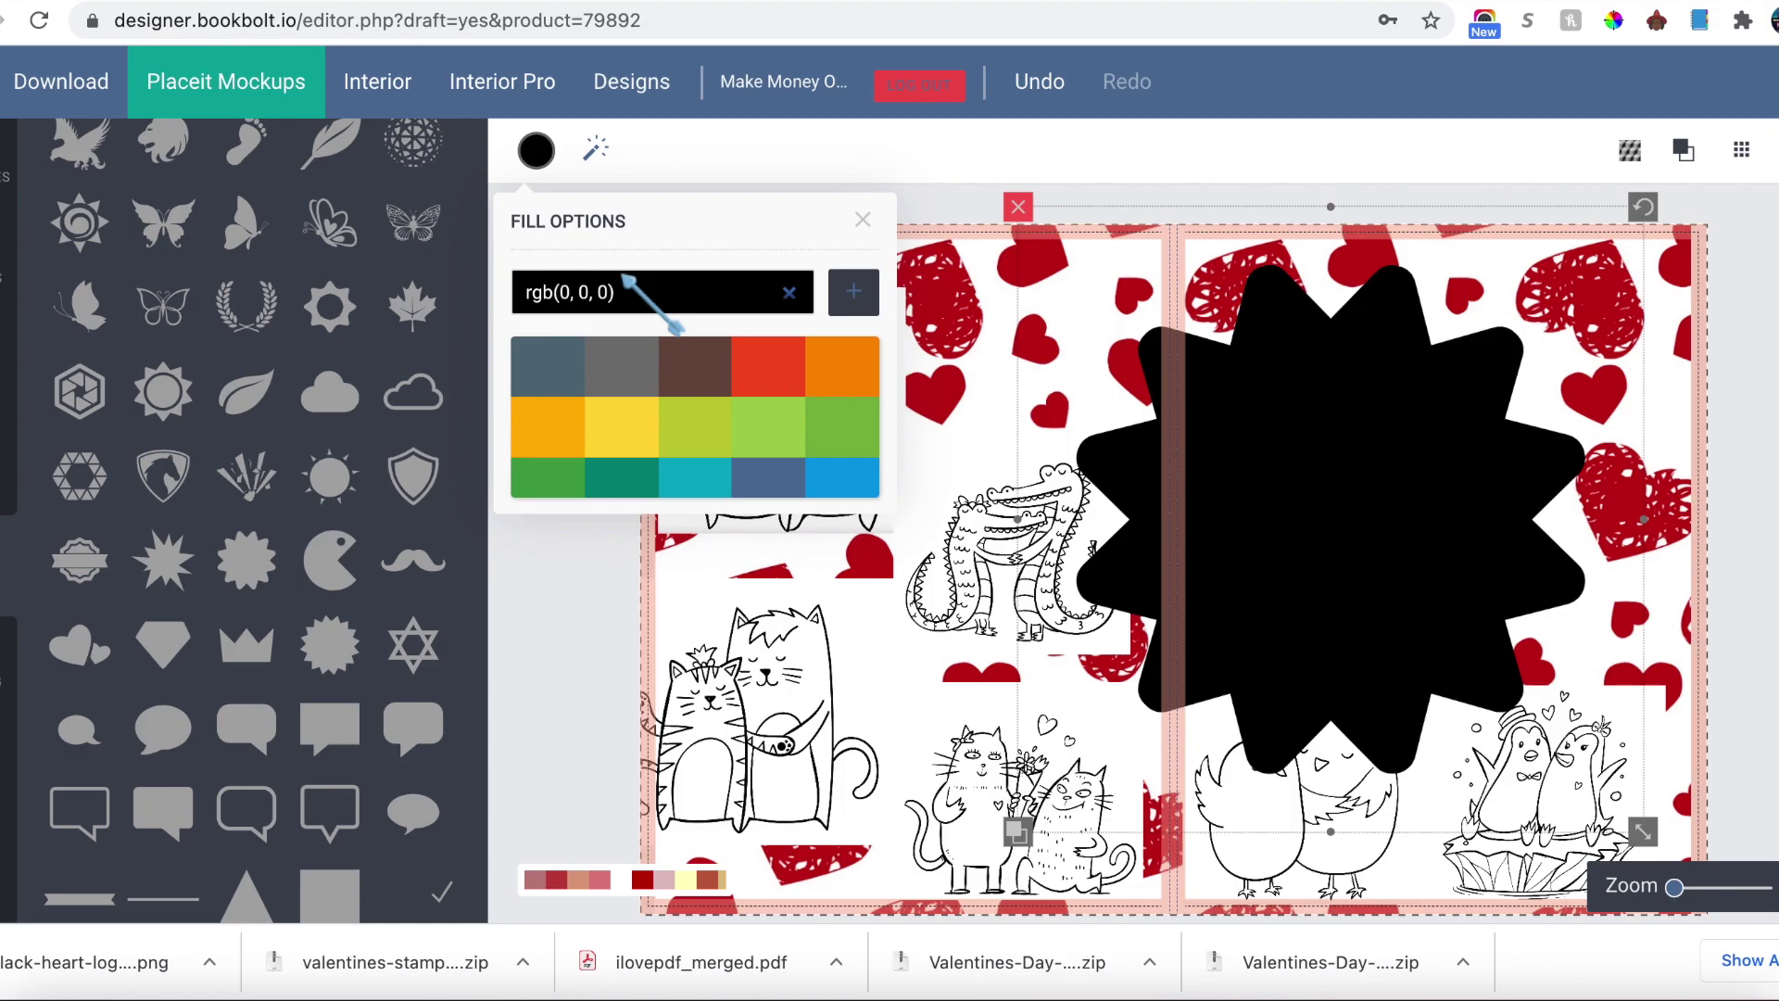
pyautogui.click(771, 369)
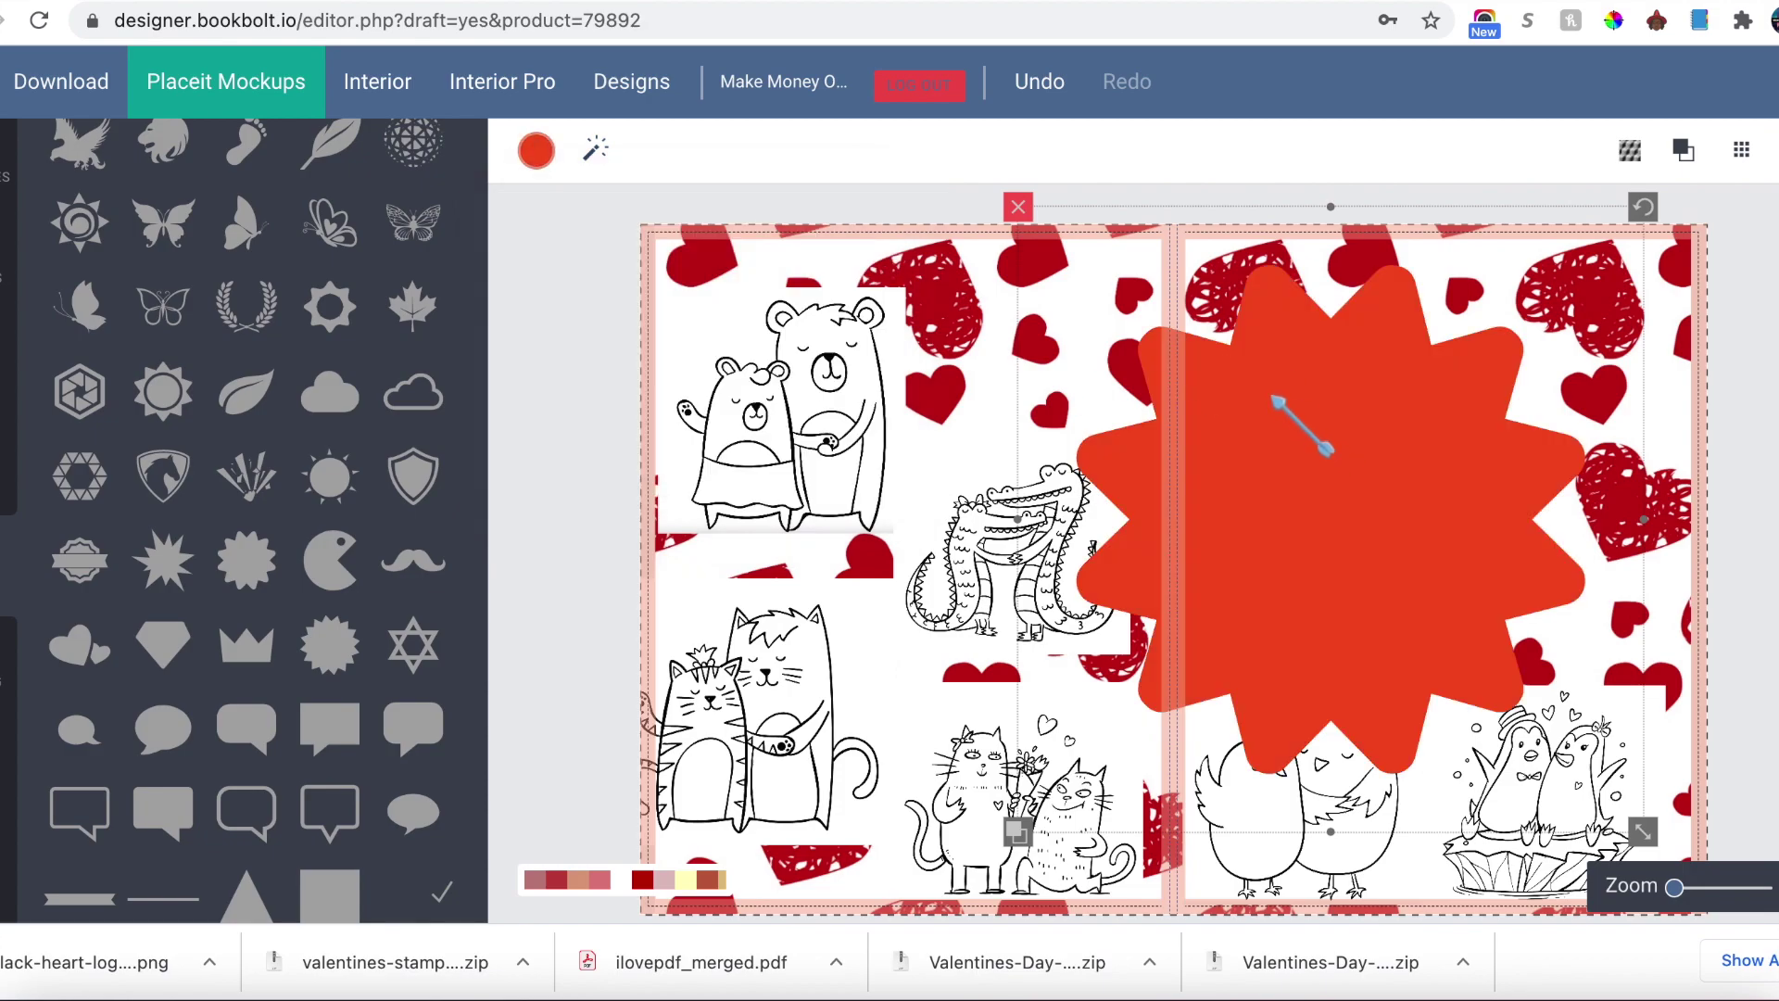
pyautogui.click(1019, 206)
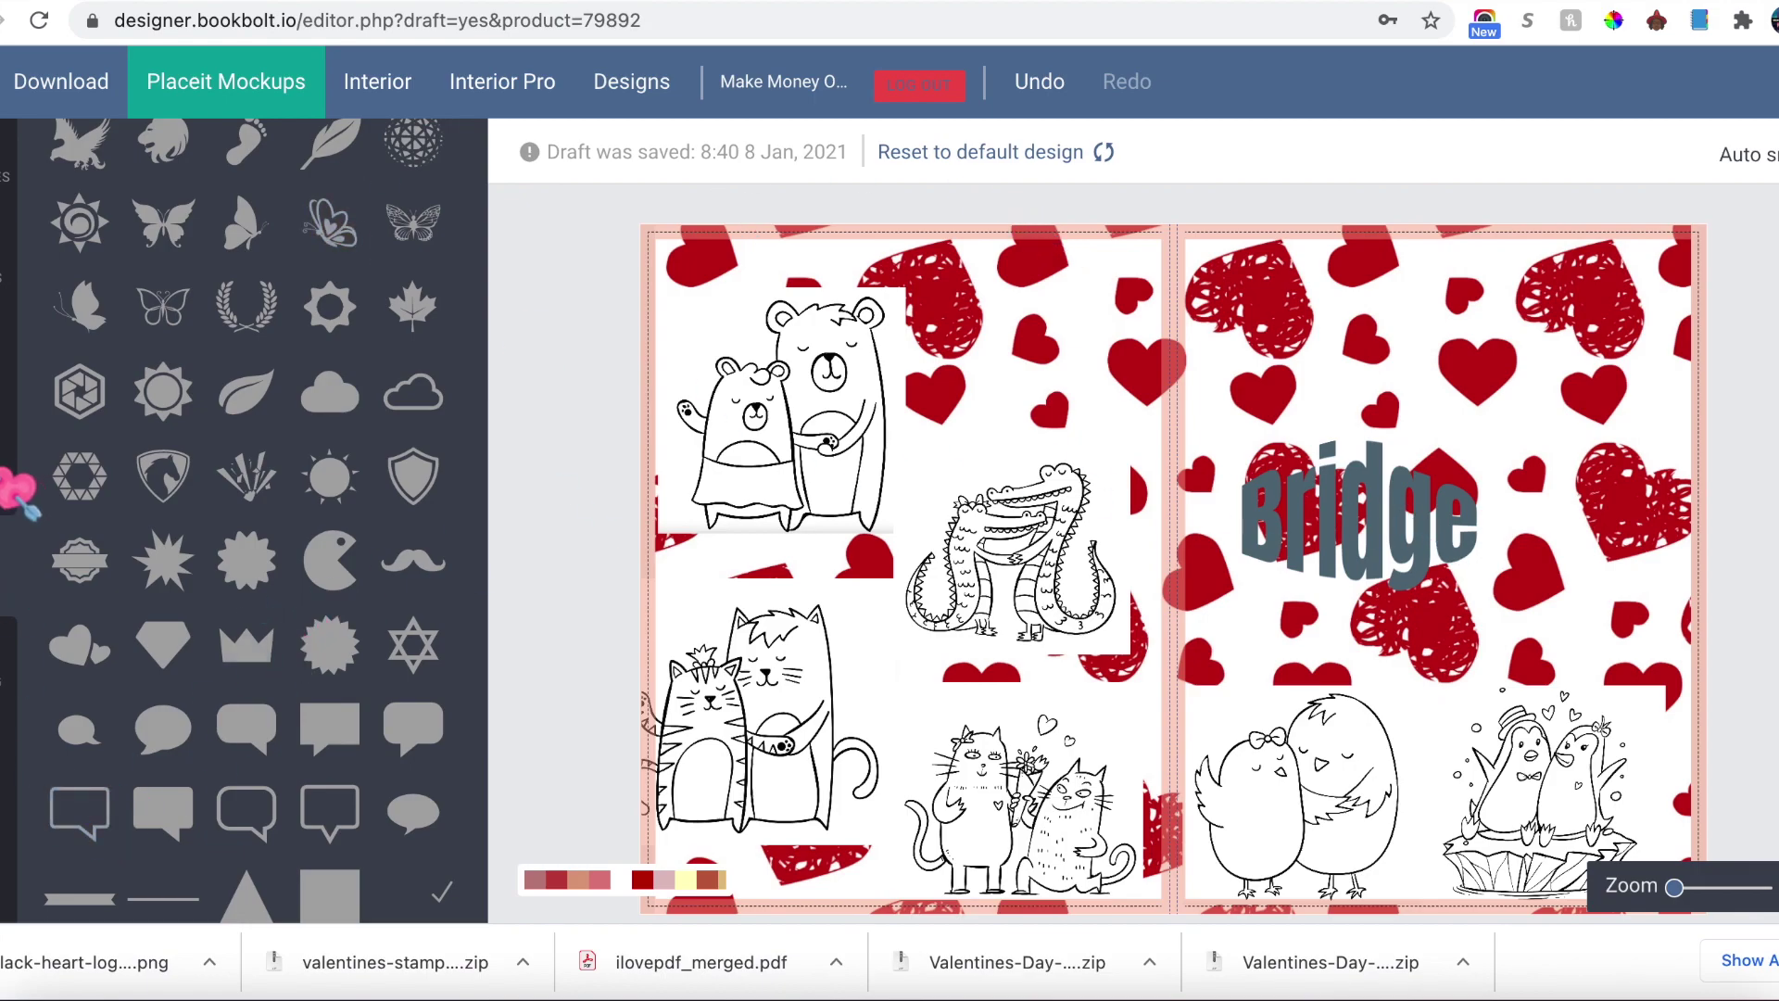
# Step: Upload the downloaded red heart PNG, add it to the cover and move it onto the front cover
pyautogui.click(14, 461)
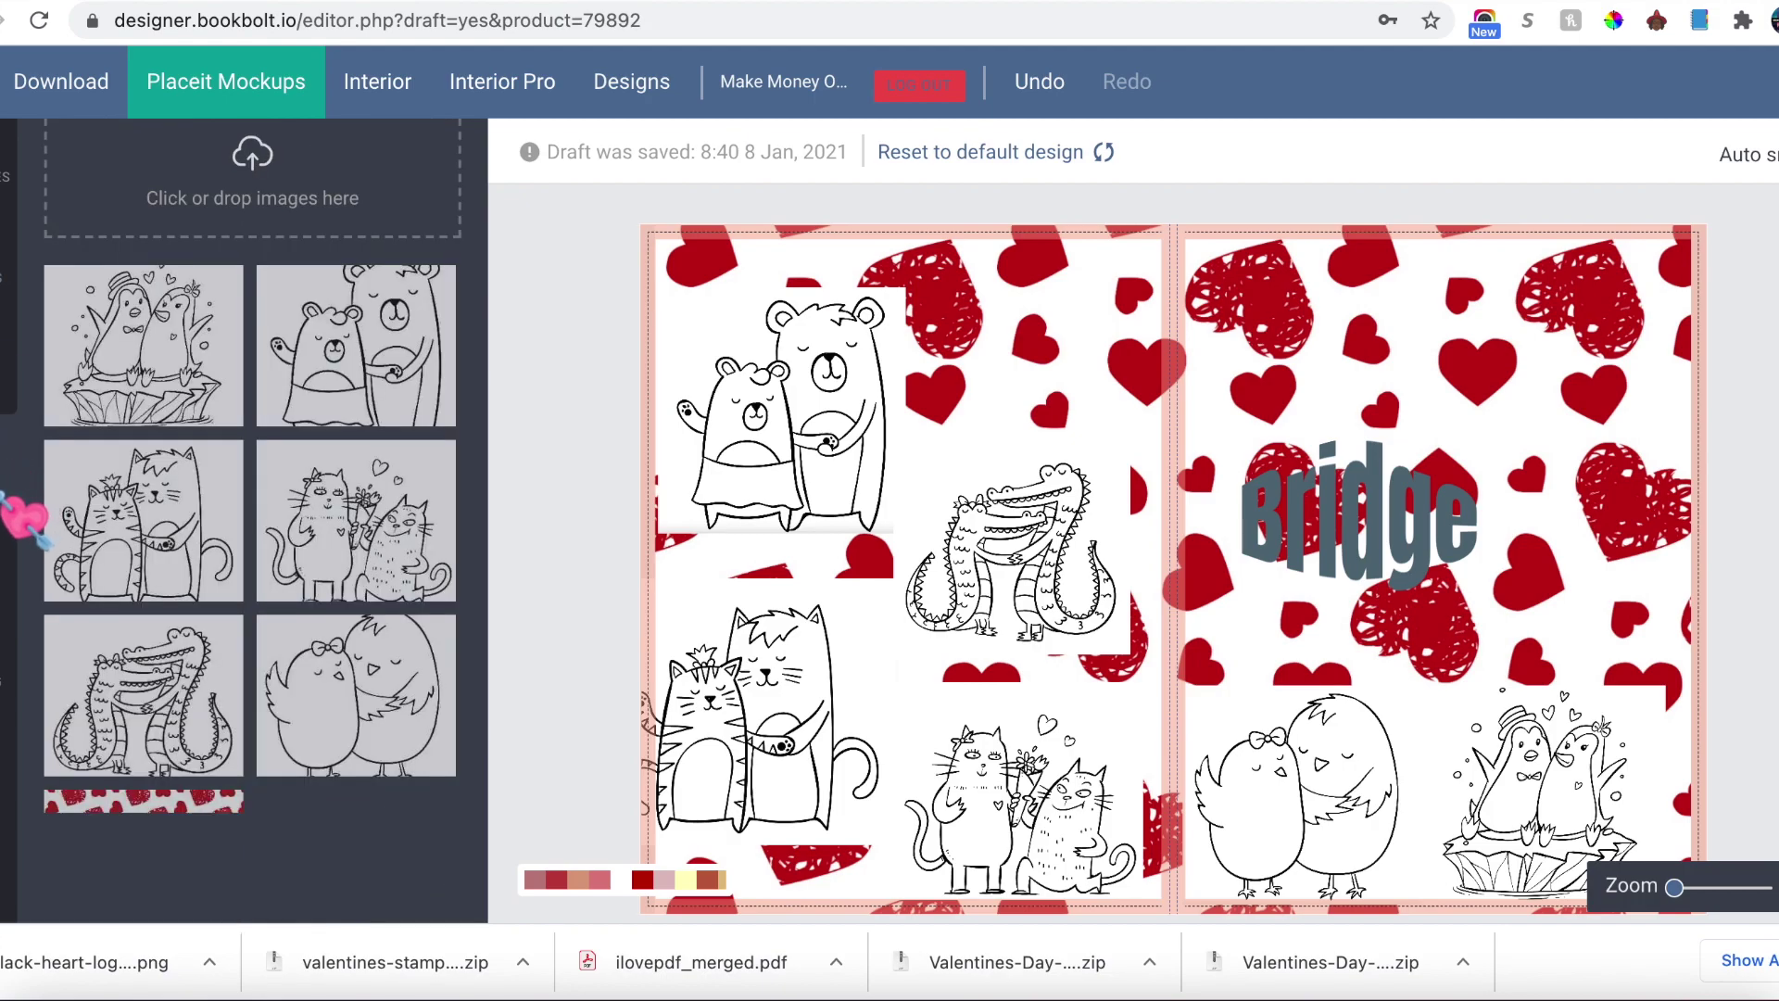
pyautogui.click(286, 233)
pyautogui.doubleClick(667, 366)
pyautogui.click(185, 385)
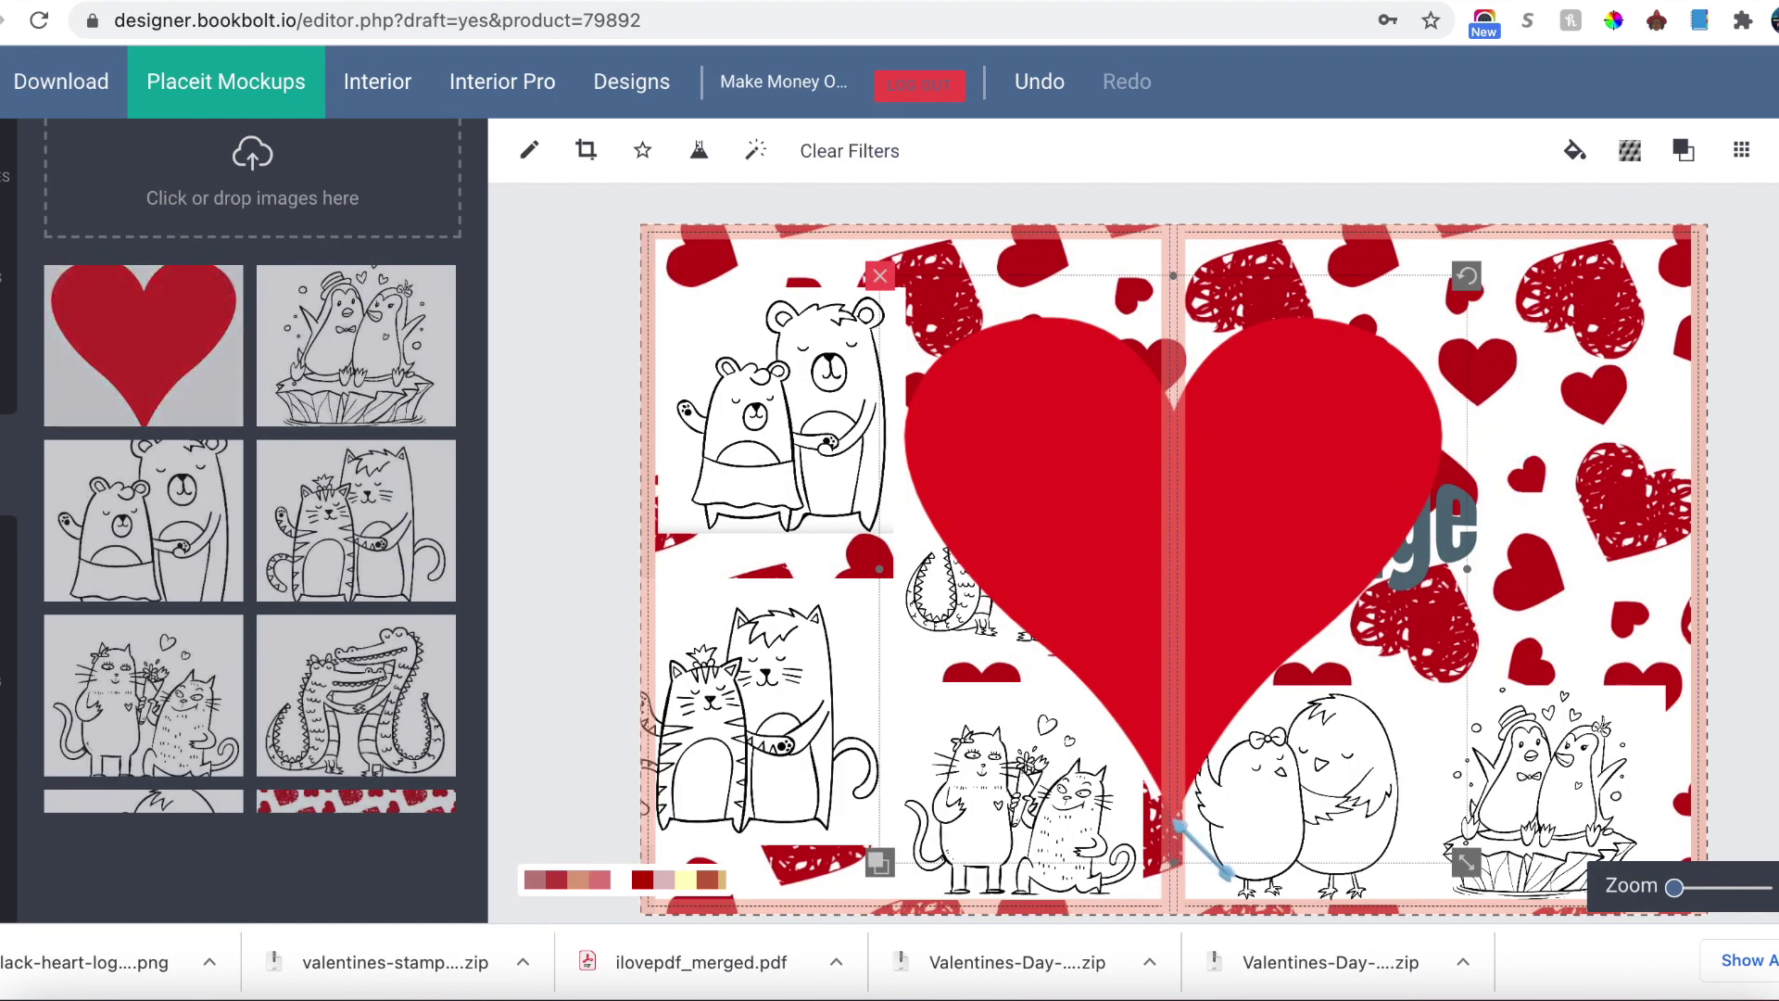
pyautogui.moveTo(1219, 678); pyautogui.dragTo(1491, 601)
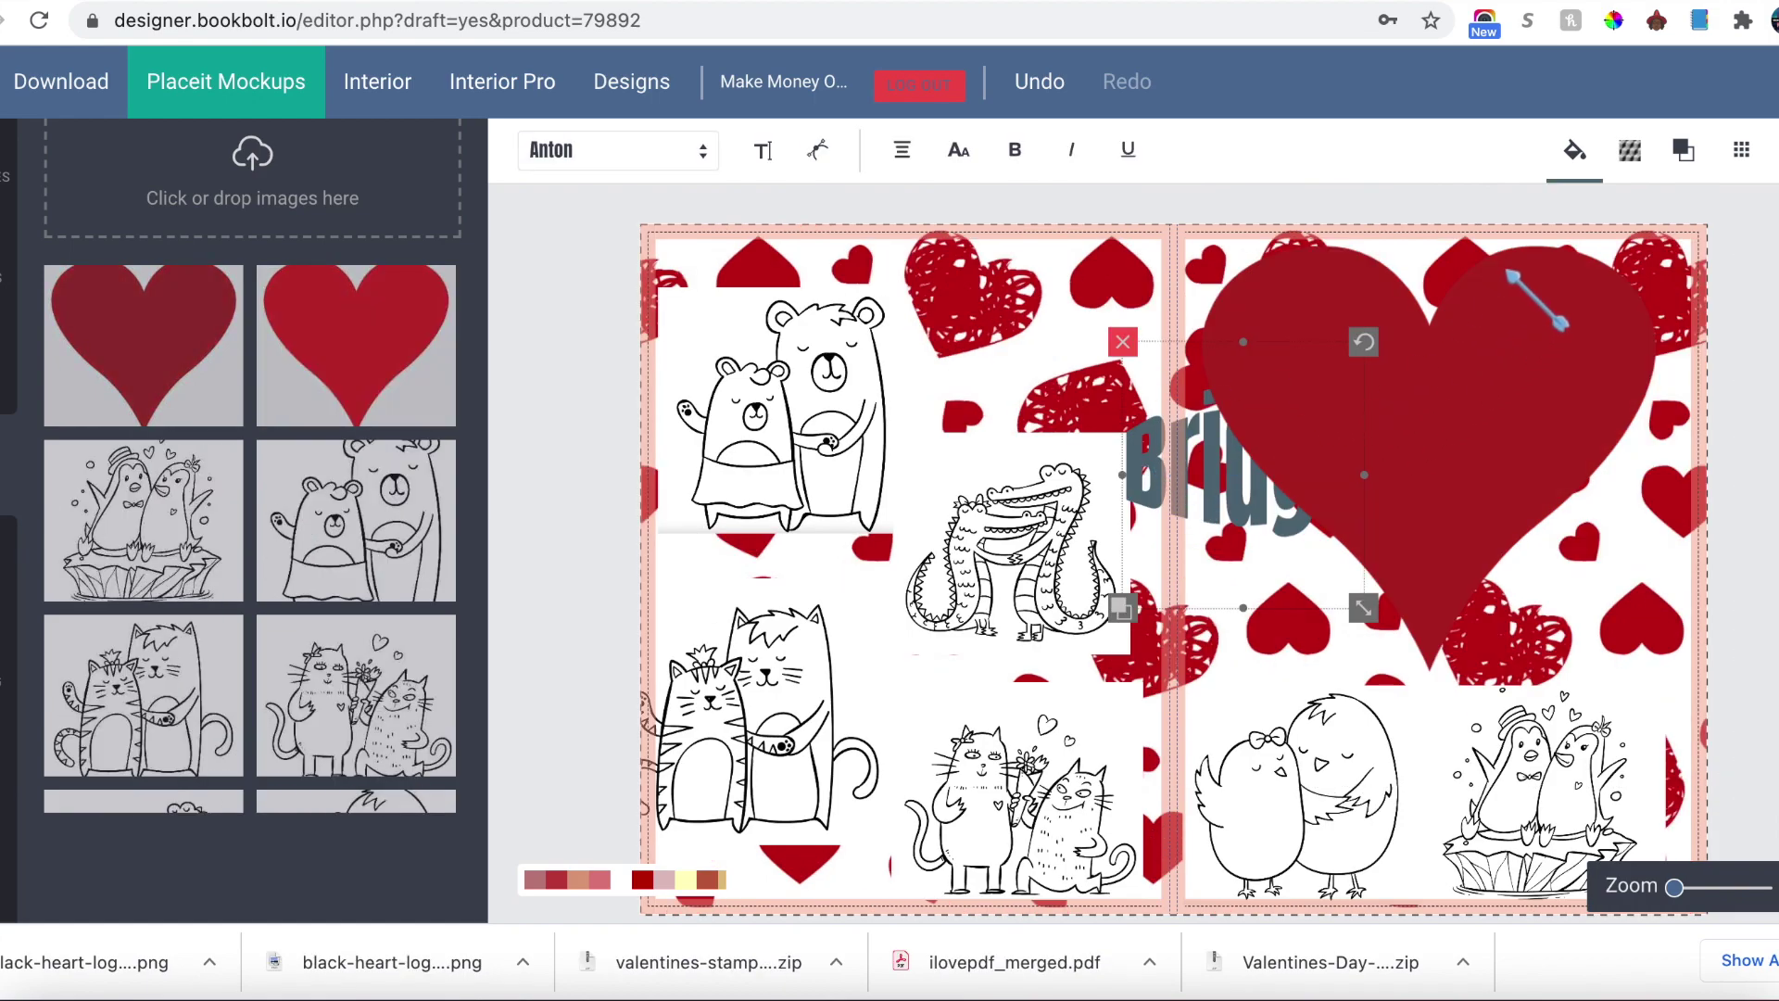
# Step: Bring the bridge-shaped text in front of the red heart, place it on the heart, and make it read "valentines" in white #ffffff
pyautogui.click(1683, 150)
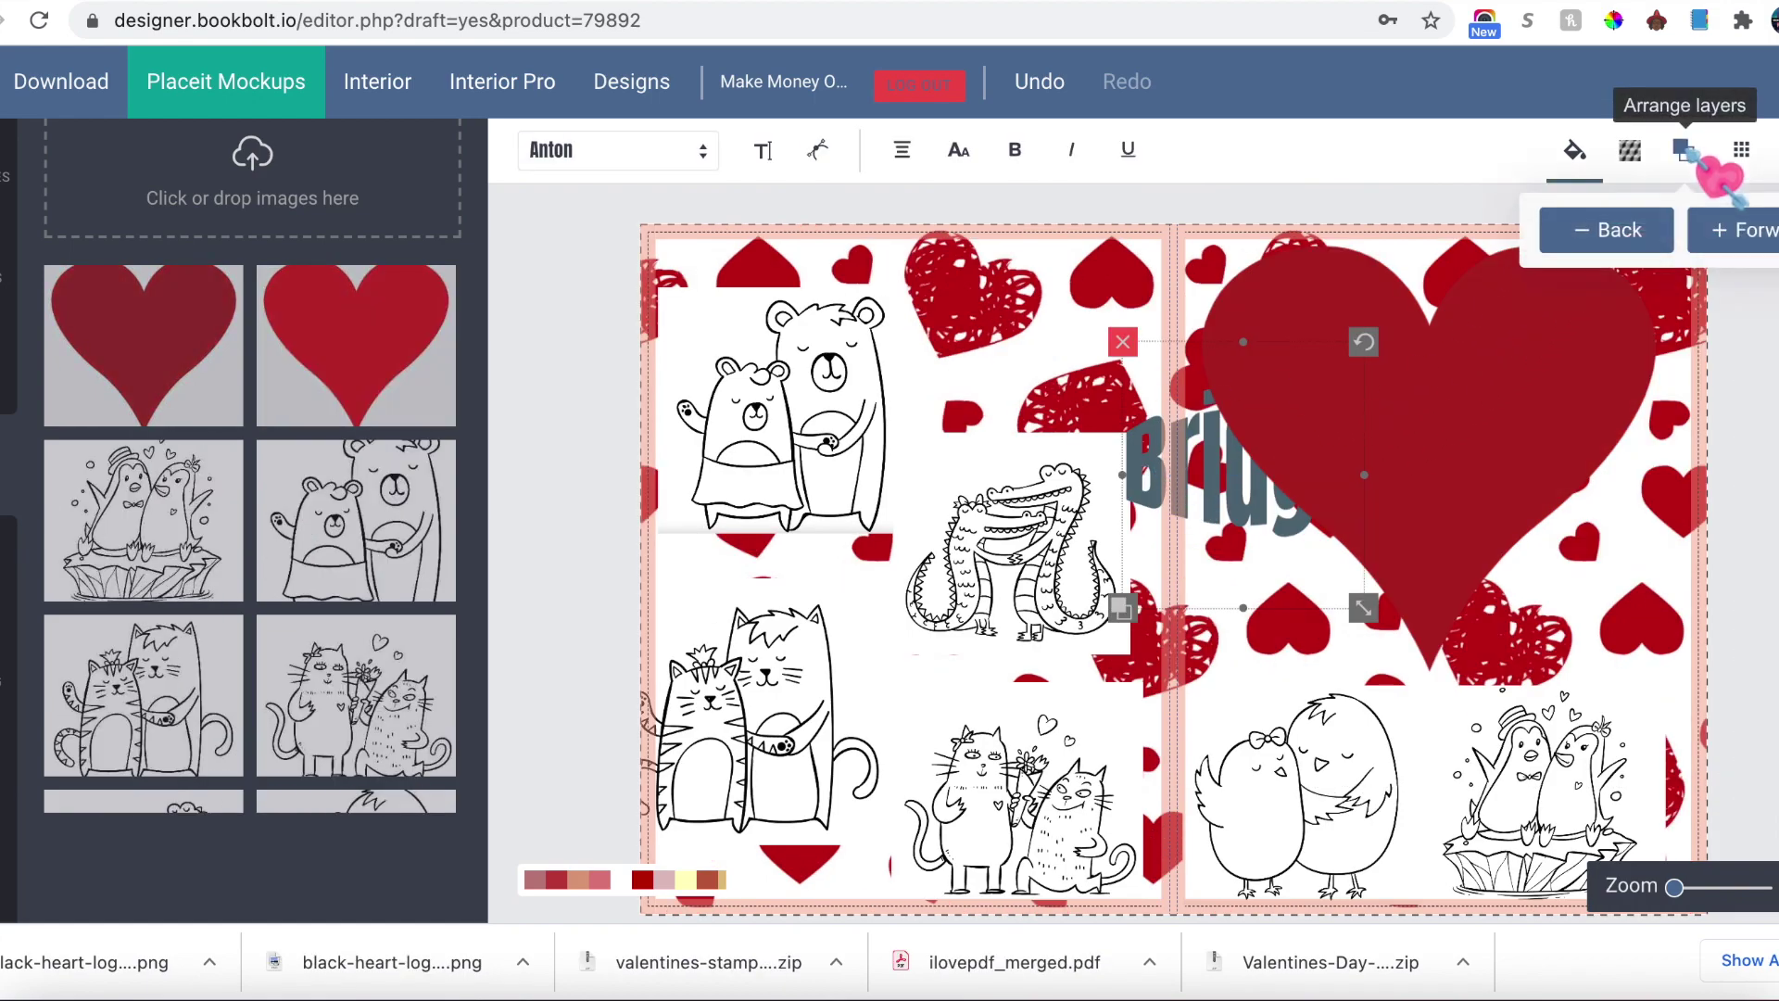
pyautogui.click(1750, 231)
pyautogui.moveTo(1315, 515); pyautogui.dragTo(1499, 407)
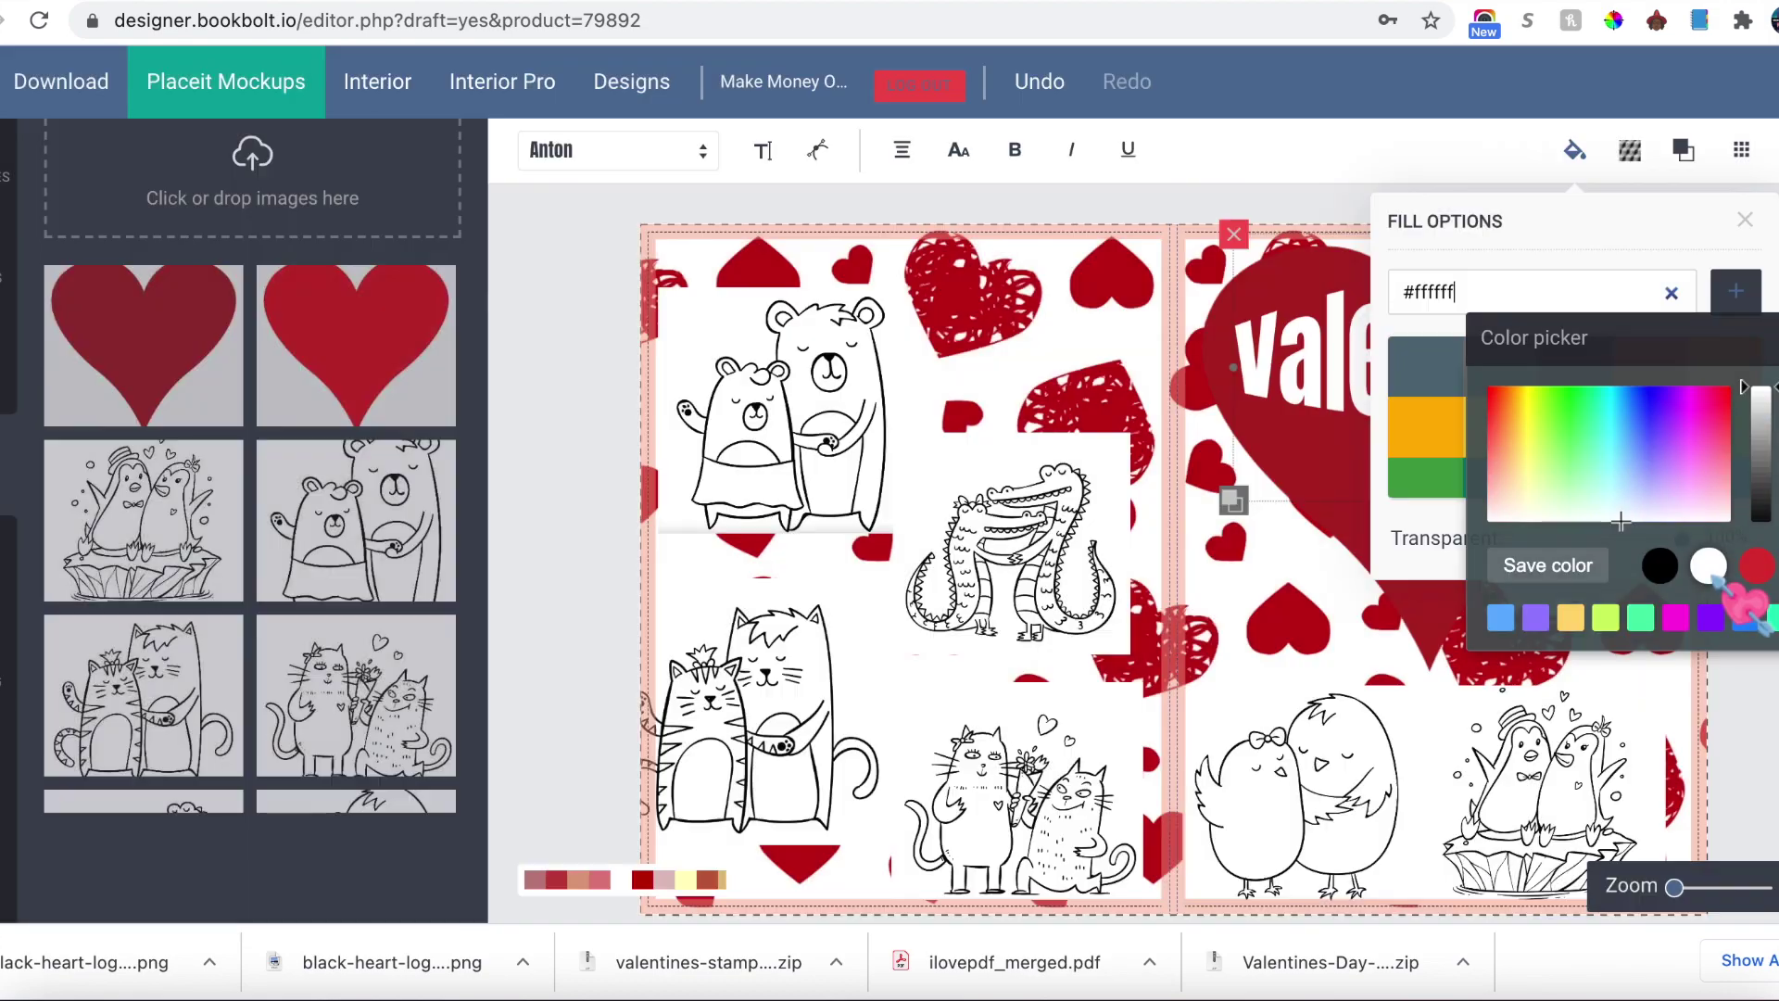
pyautogui.click(1351, 400)
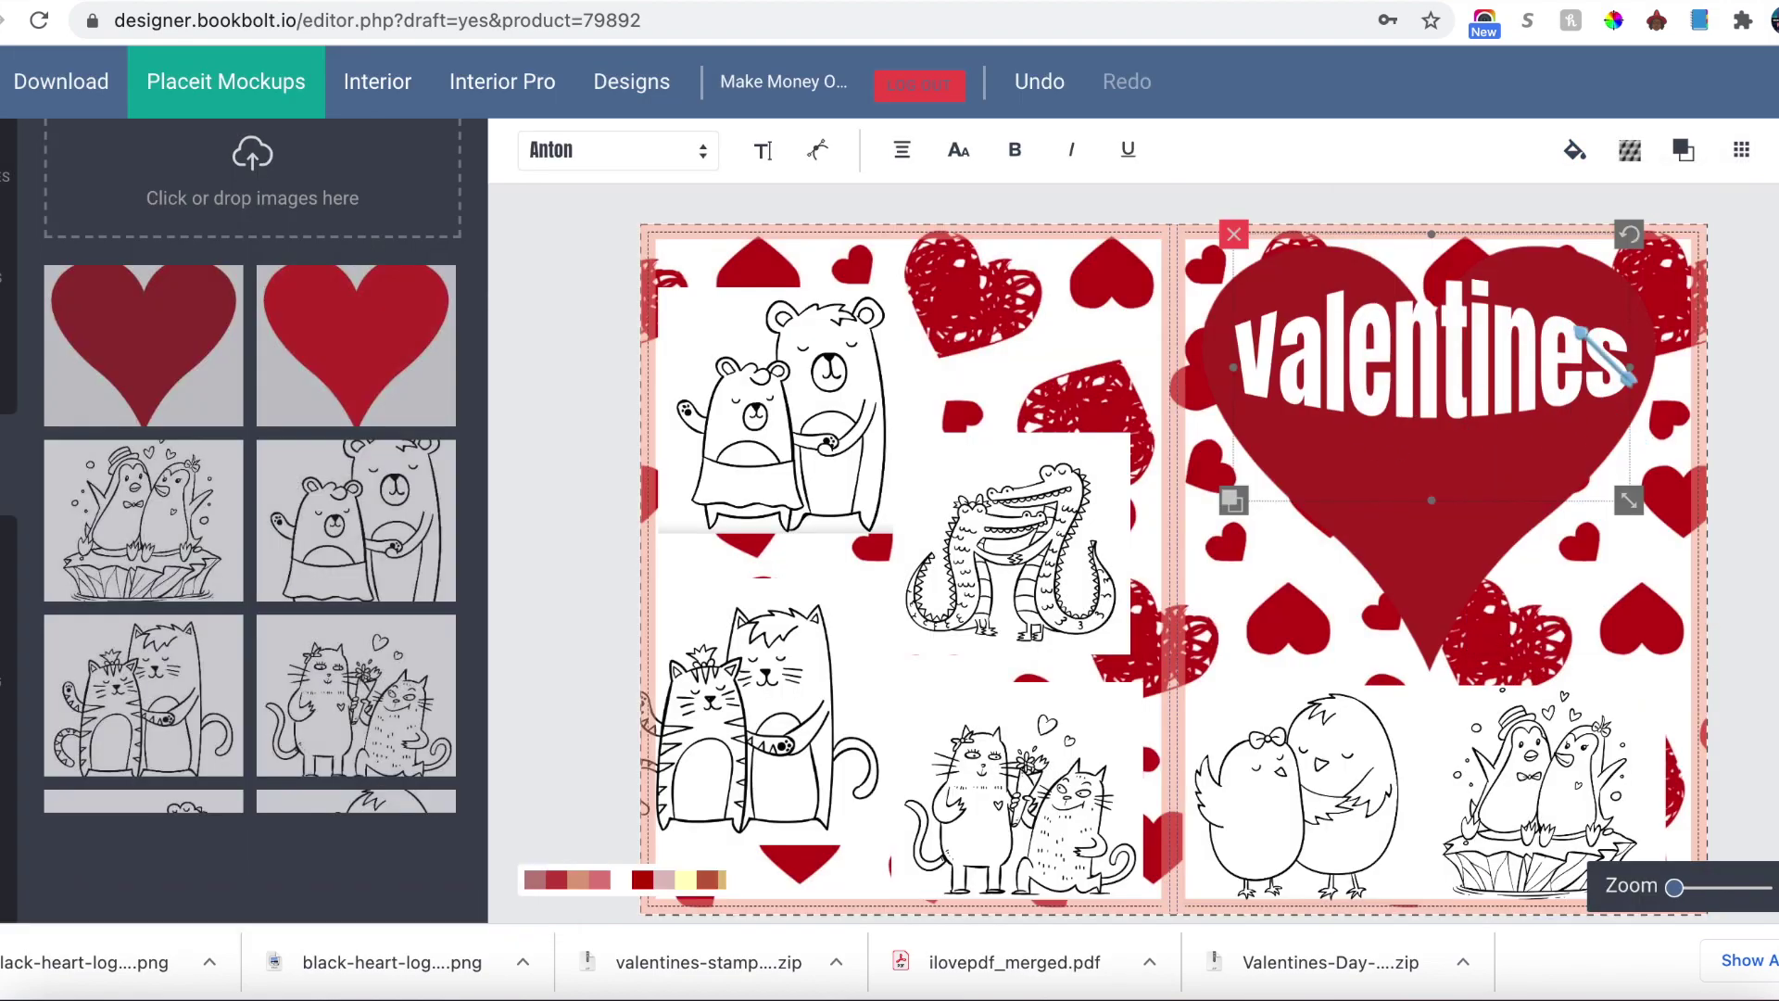
pyautogui.click(1630, 151)
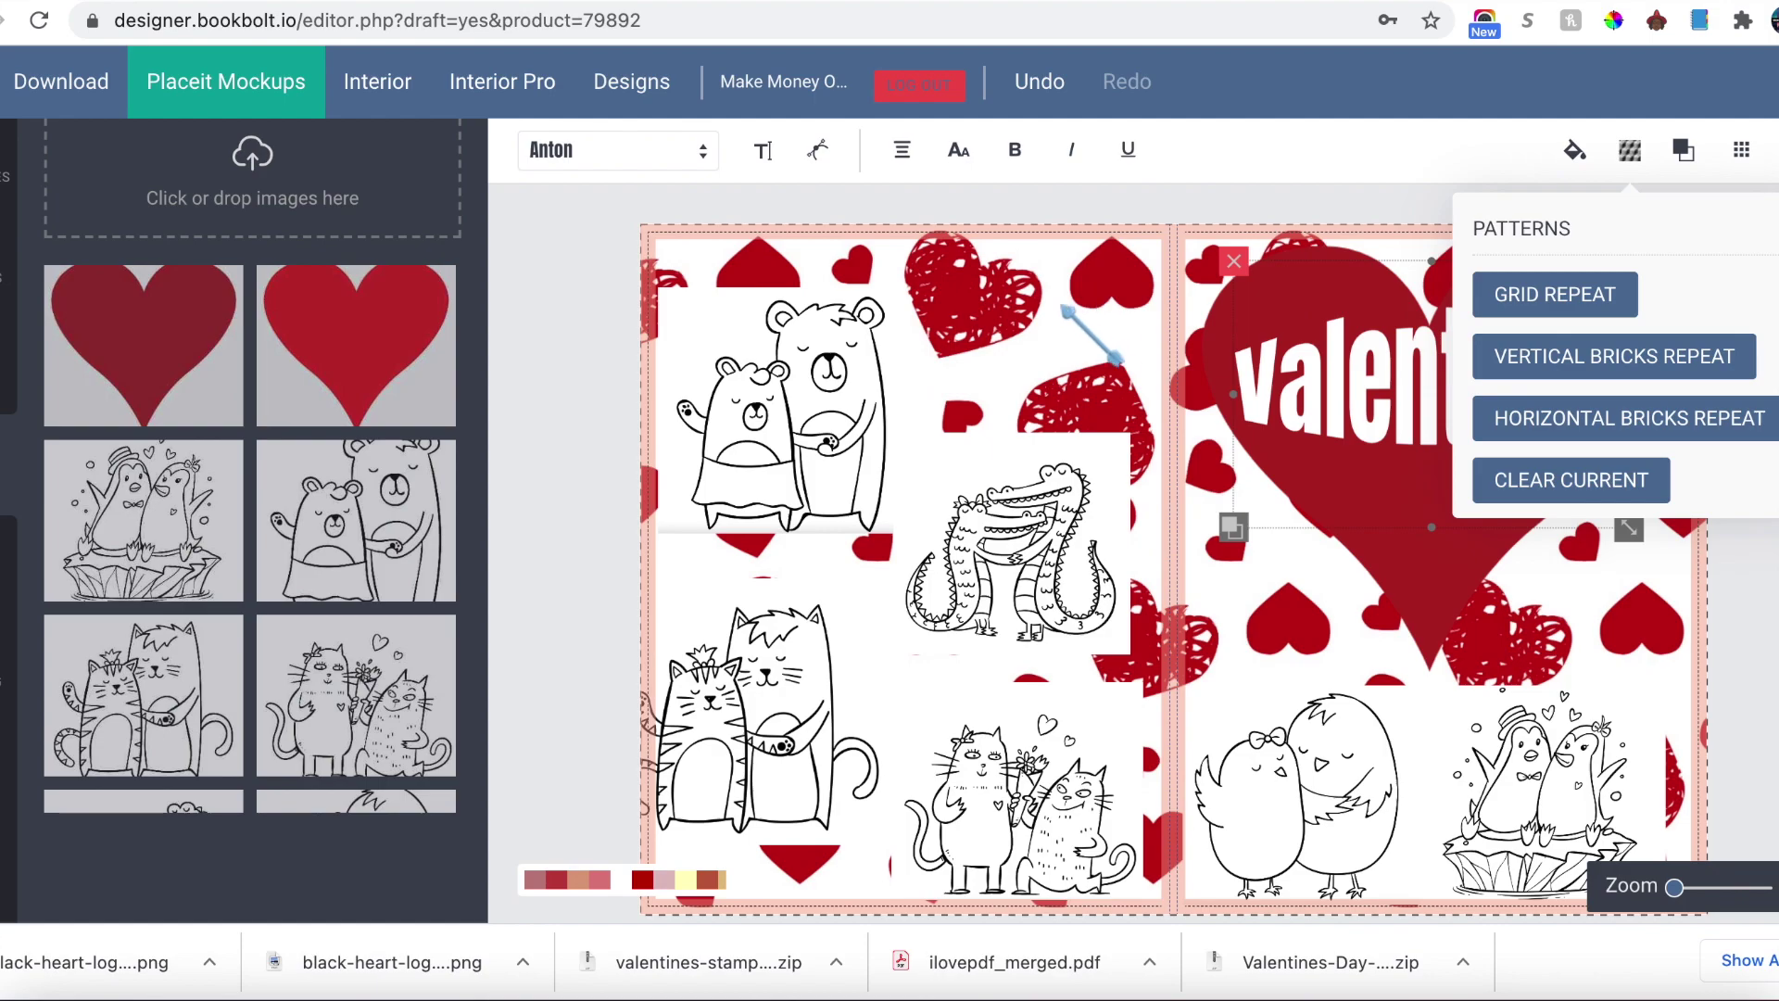
pyautogui.click(1136, 348)
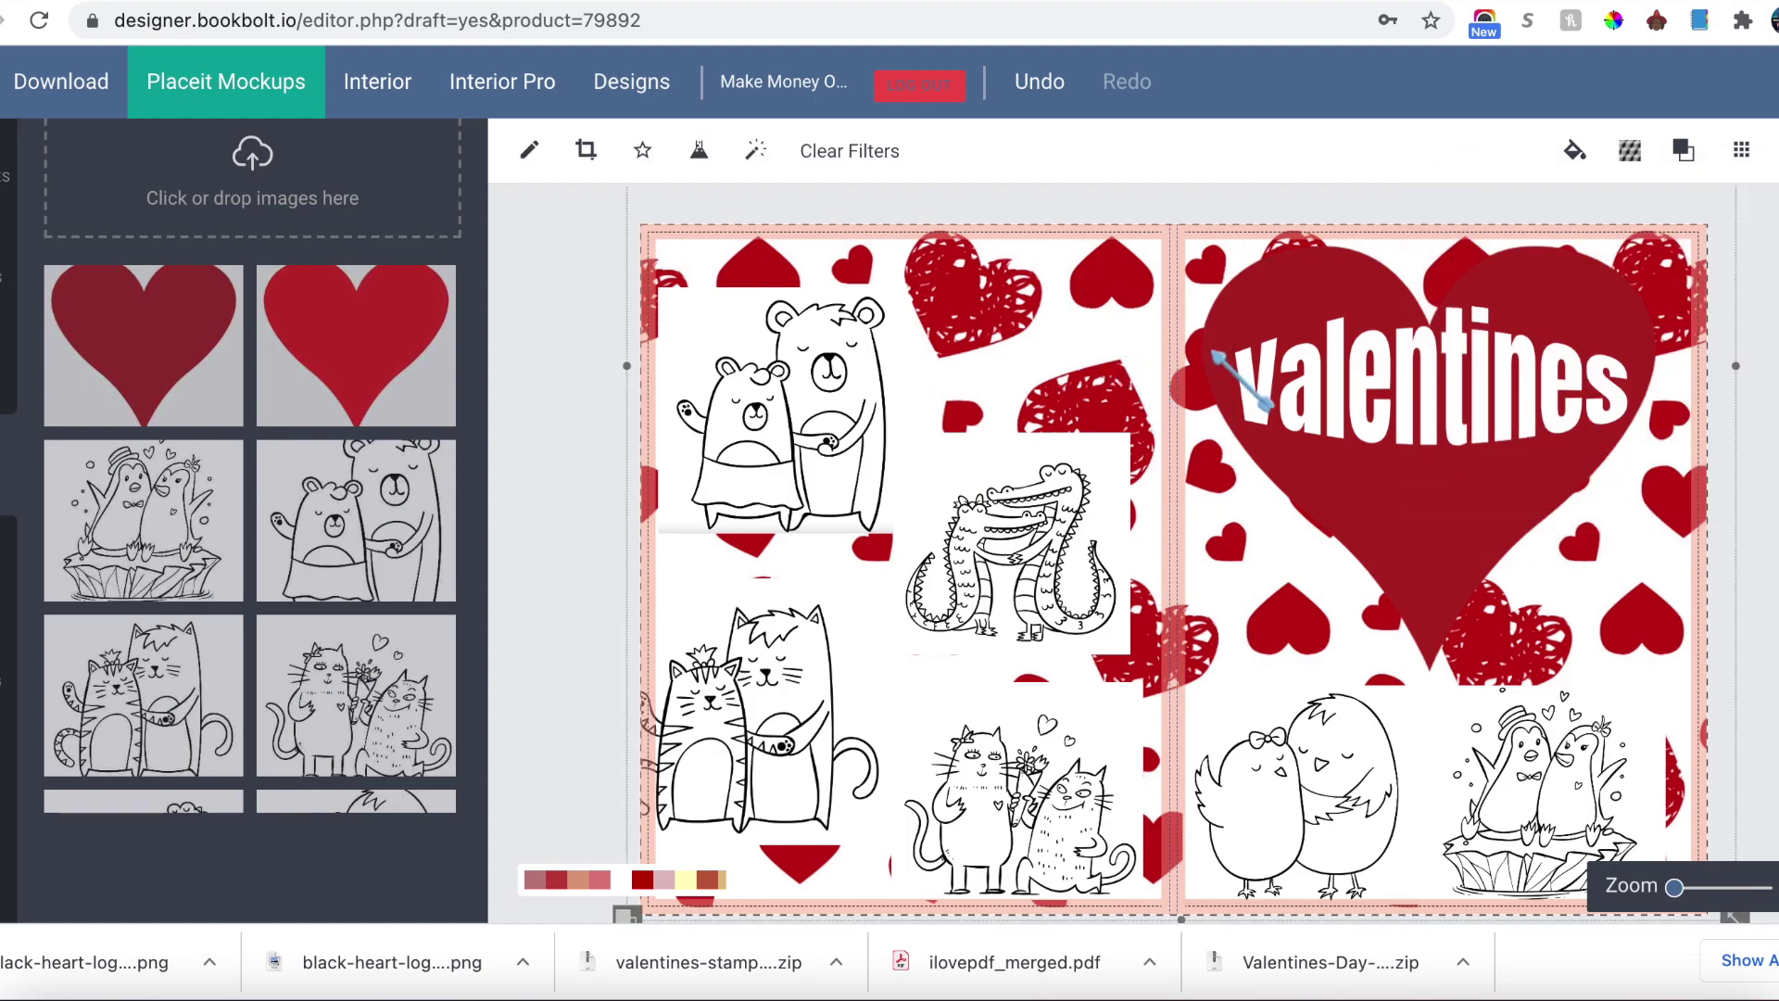
pyautogui.click(1683, 150)
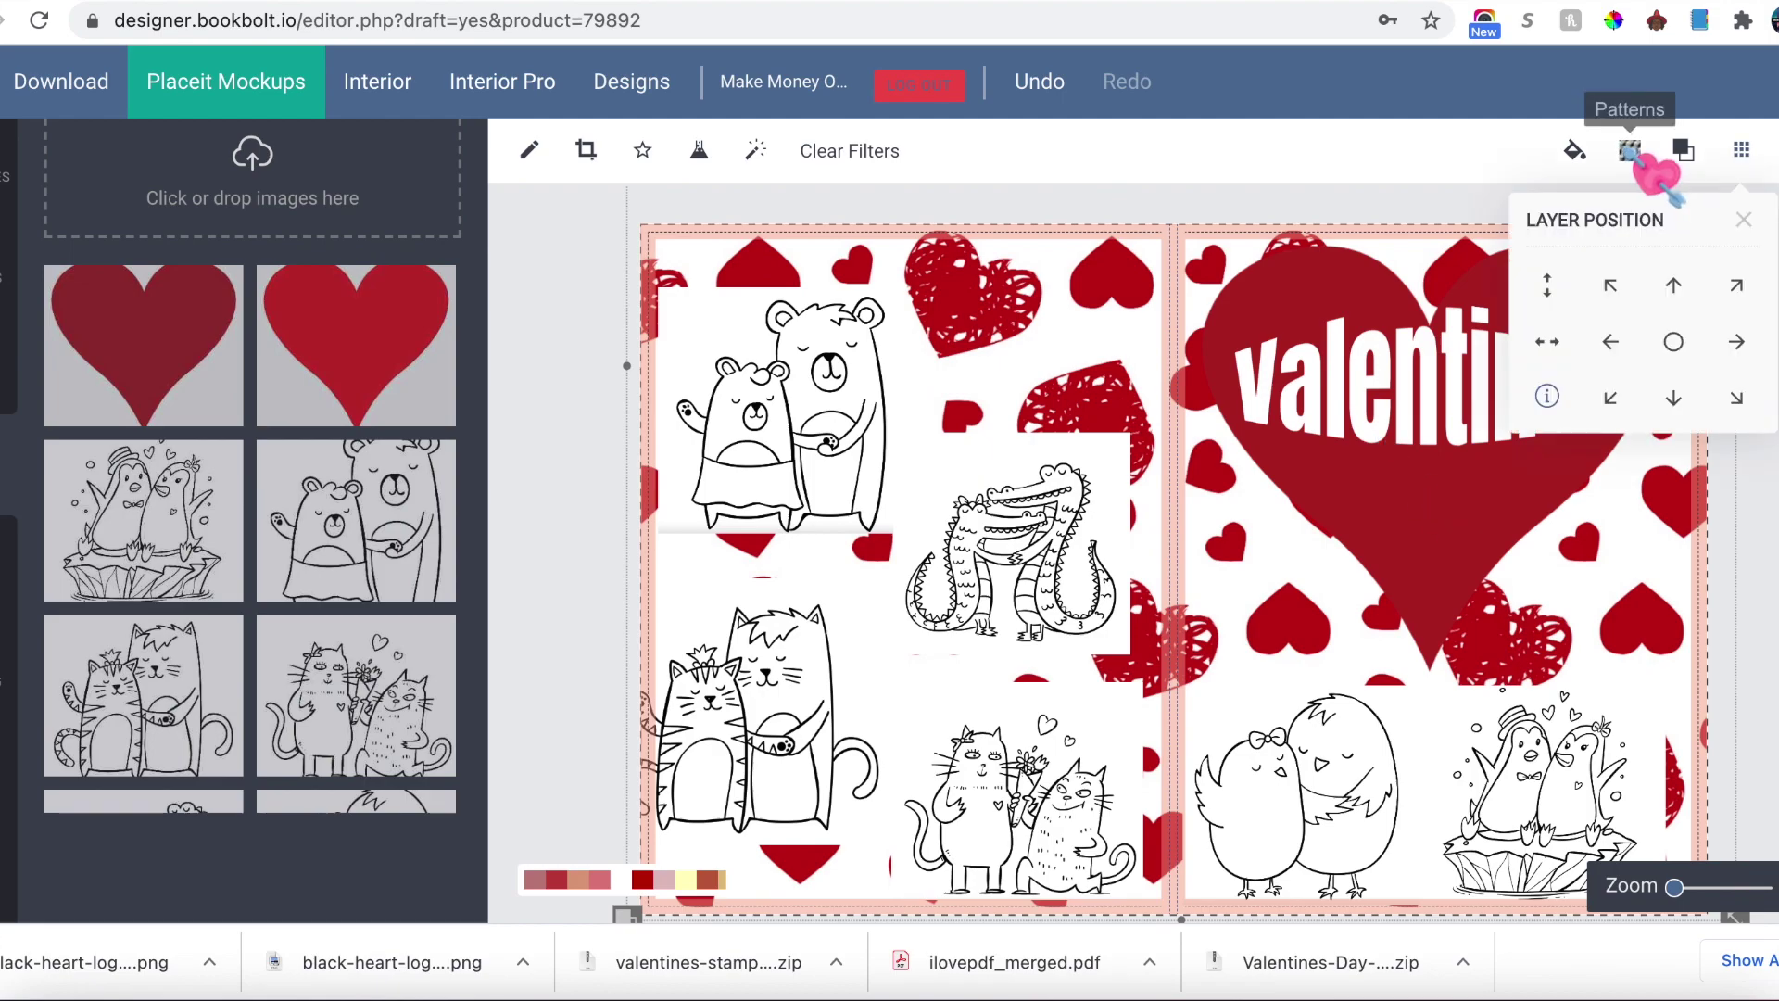
# Step: Enlarge the red heart so it spans nearly the full width of the front cover
pyautogui.click(1459, 590)
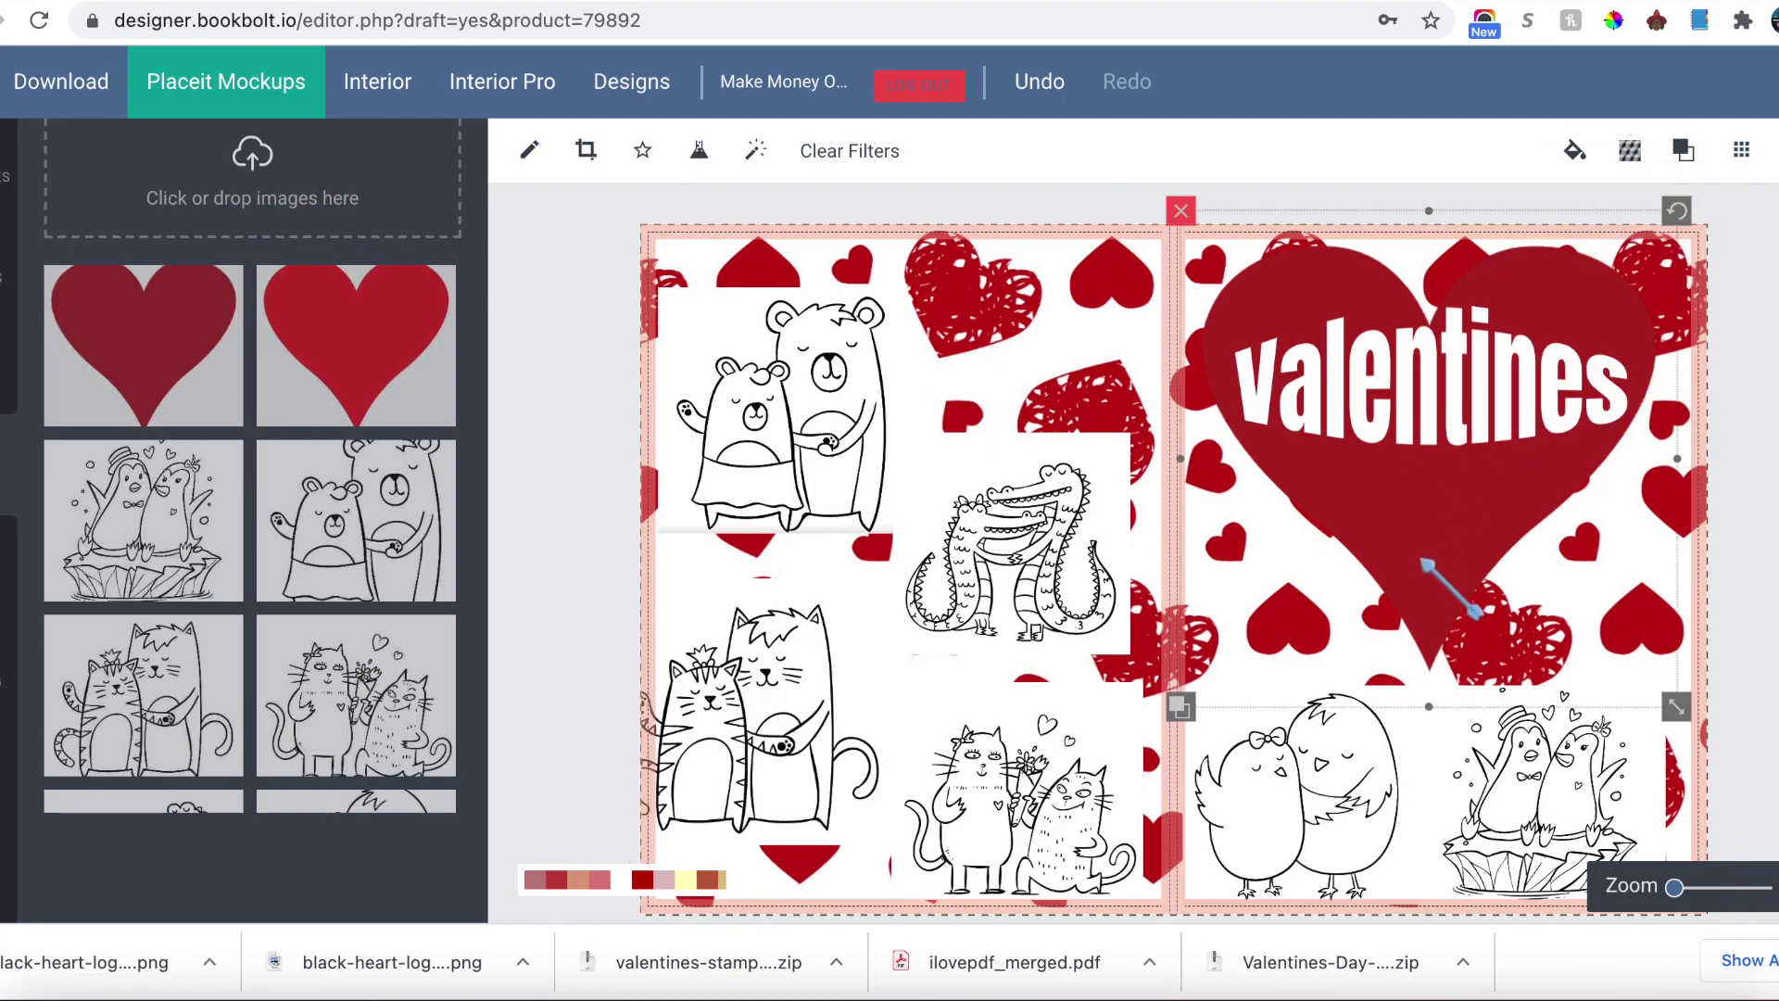
pyautogui.click(1507, 407)
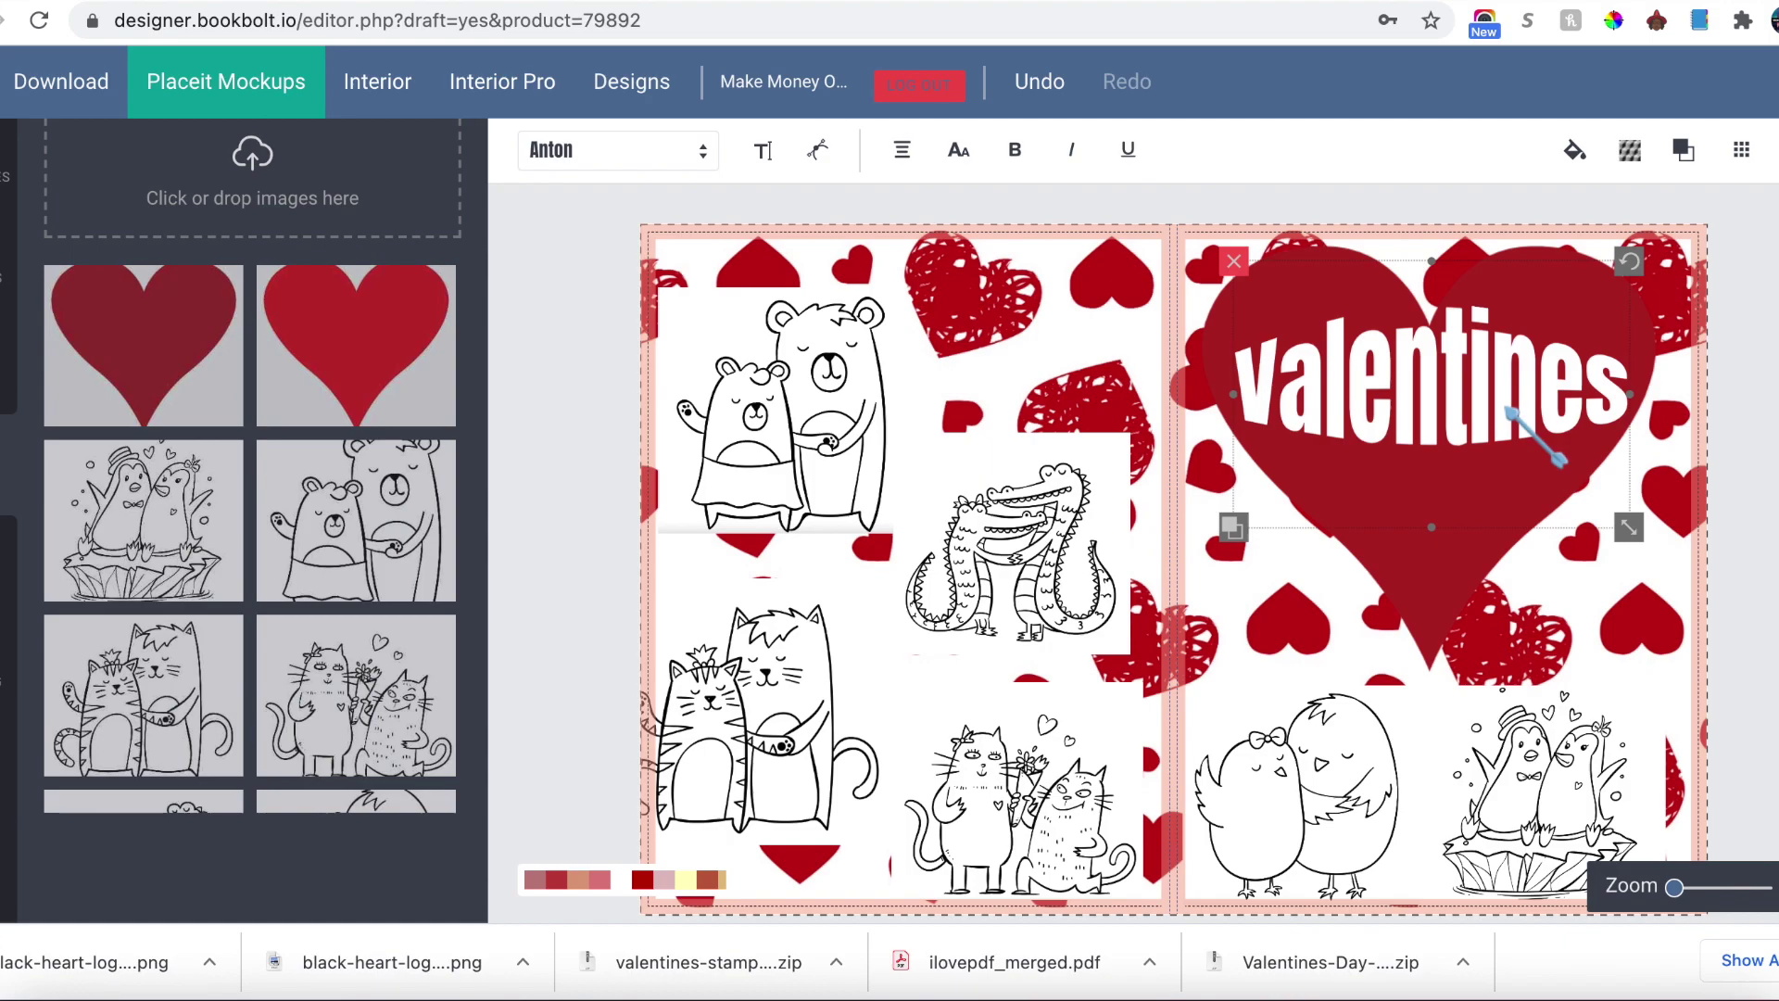
pyautogui.click(1440, 593)
pyautogui.moveTo(1676, 706); pyautogui.dragTo(1744, 768)
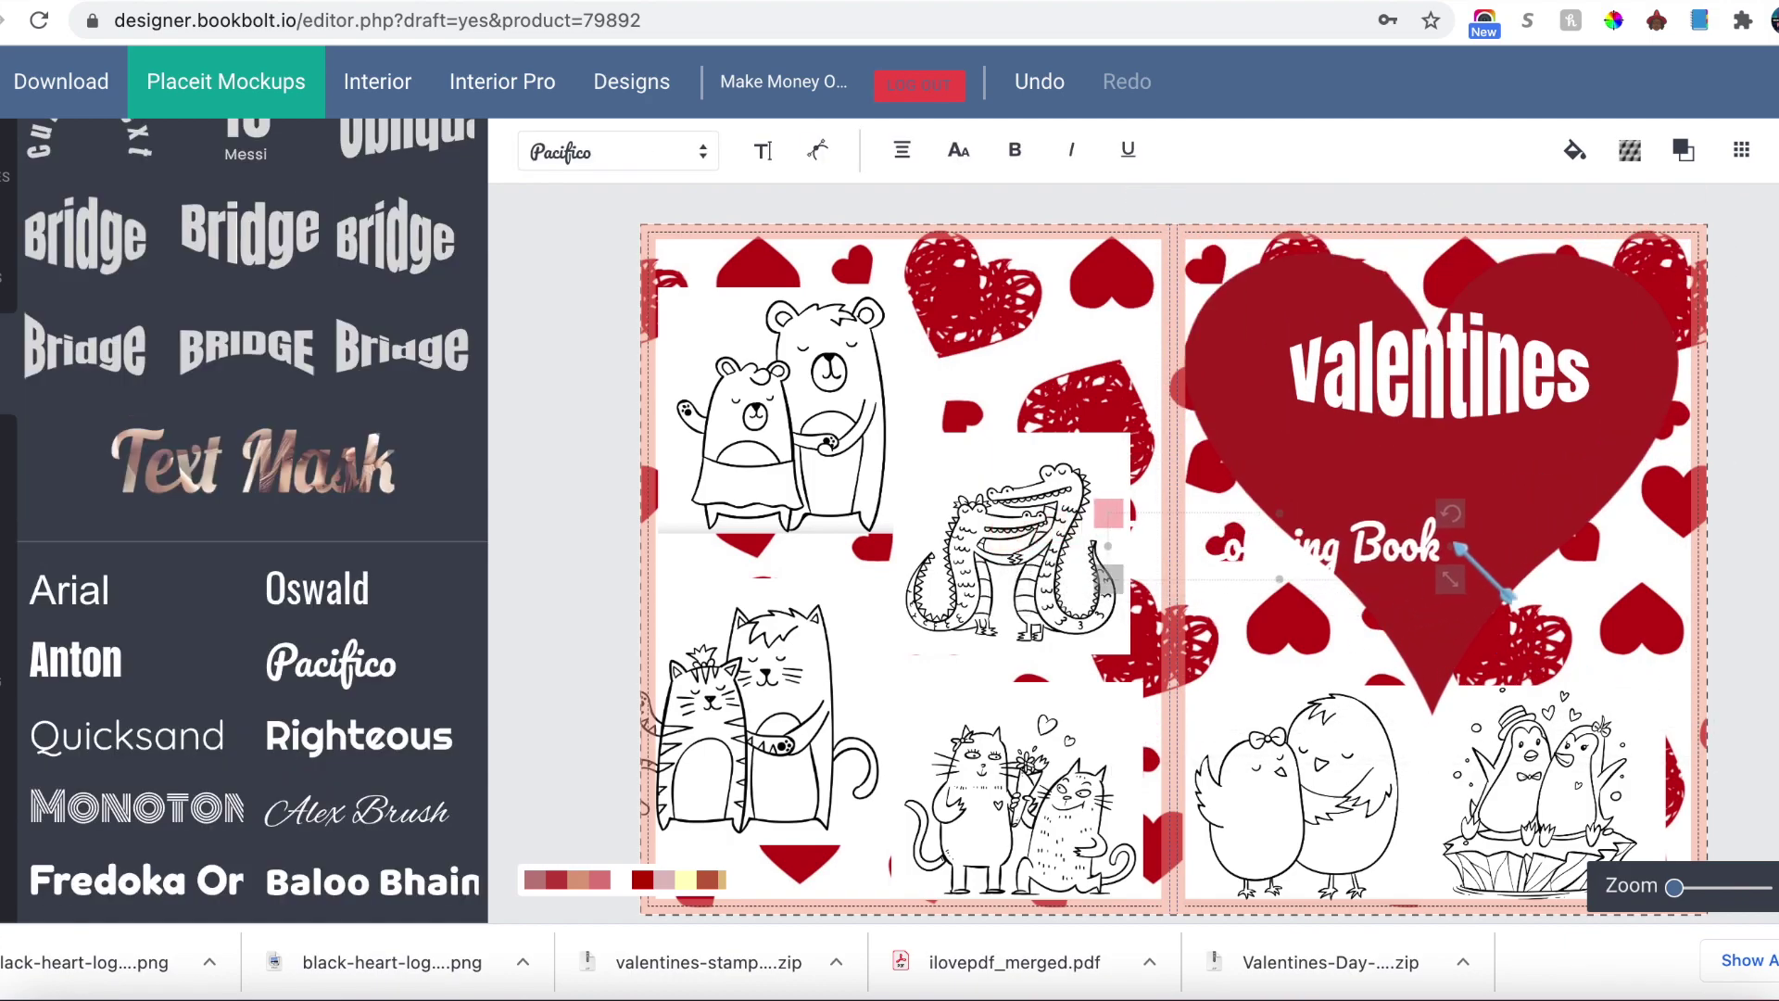
# Step: Extend the Pacifico subtitle to "Day Coloring Book for kids" on two lines and place it on the heart below "valentines"
pyautogui.moveTo(1465, 521); pyautogui.dragTo(1494, 470)
pyautogui.doubleClick(1529, 454)
pyautogui.press('Return')
pyautogui.write('f')
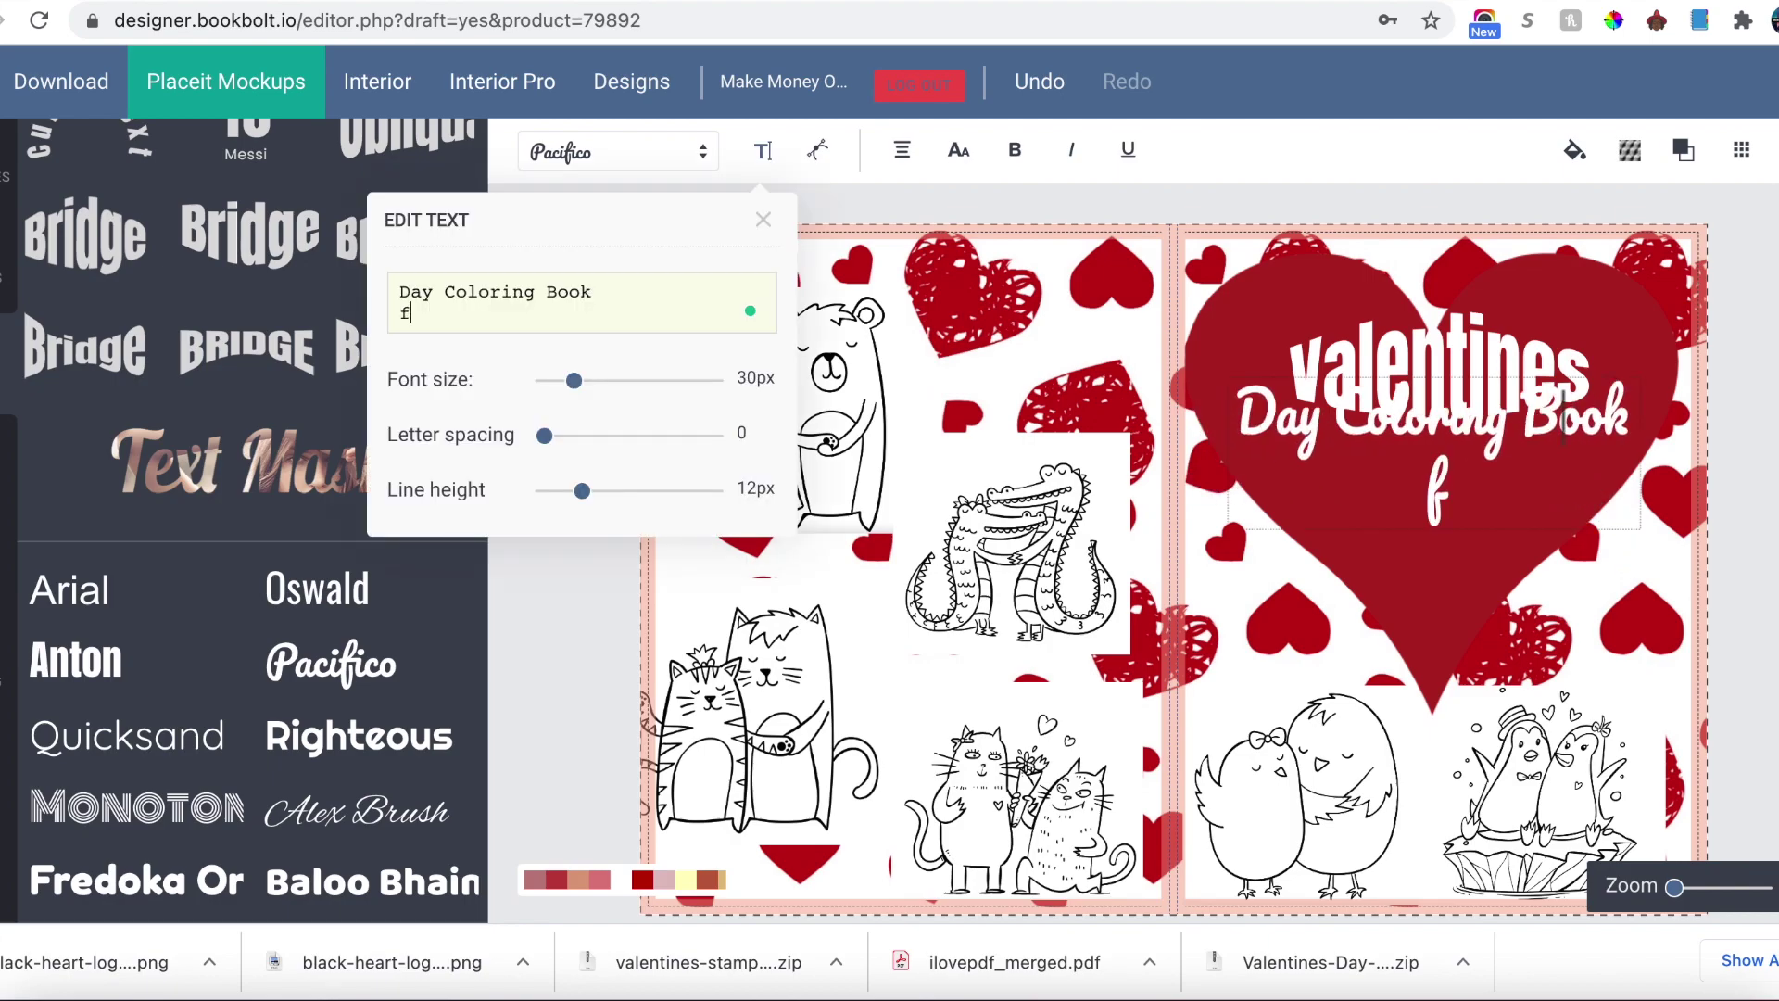
pyautogui.write('or kids')
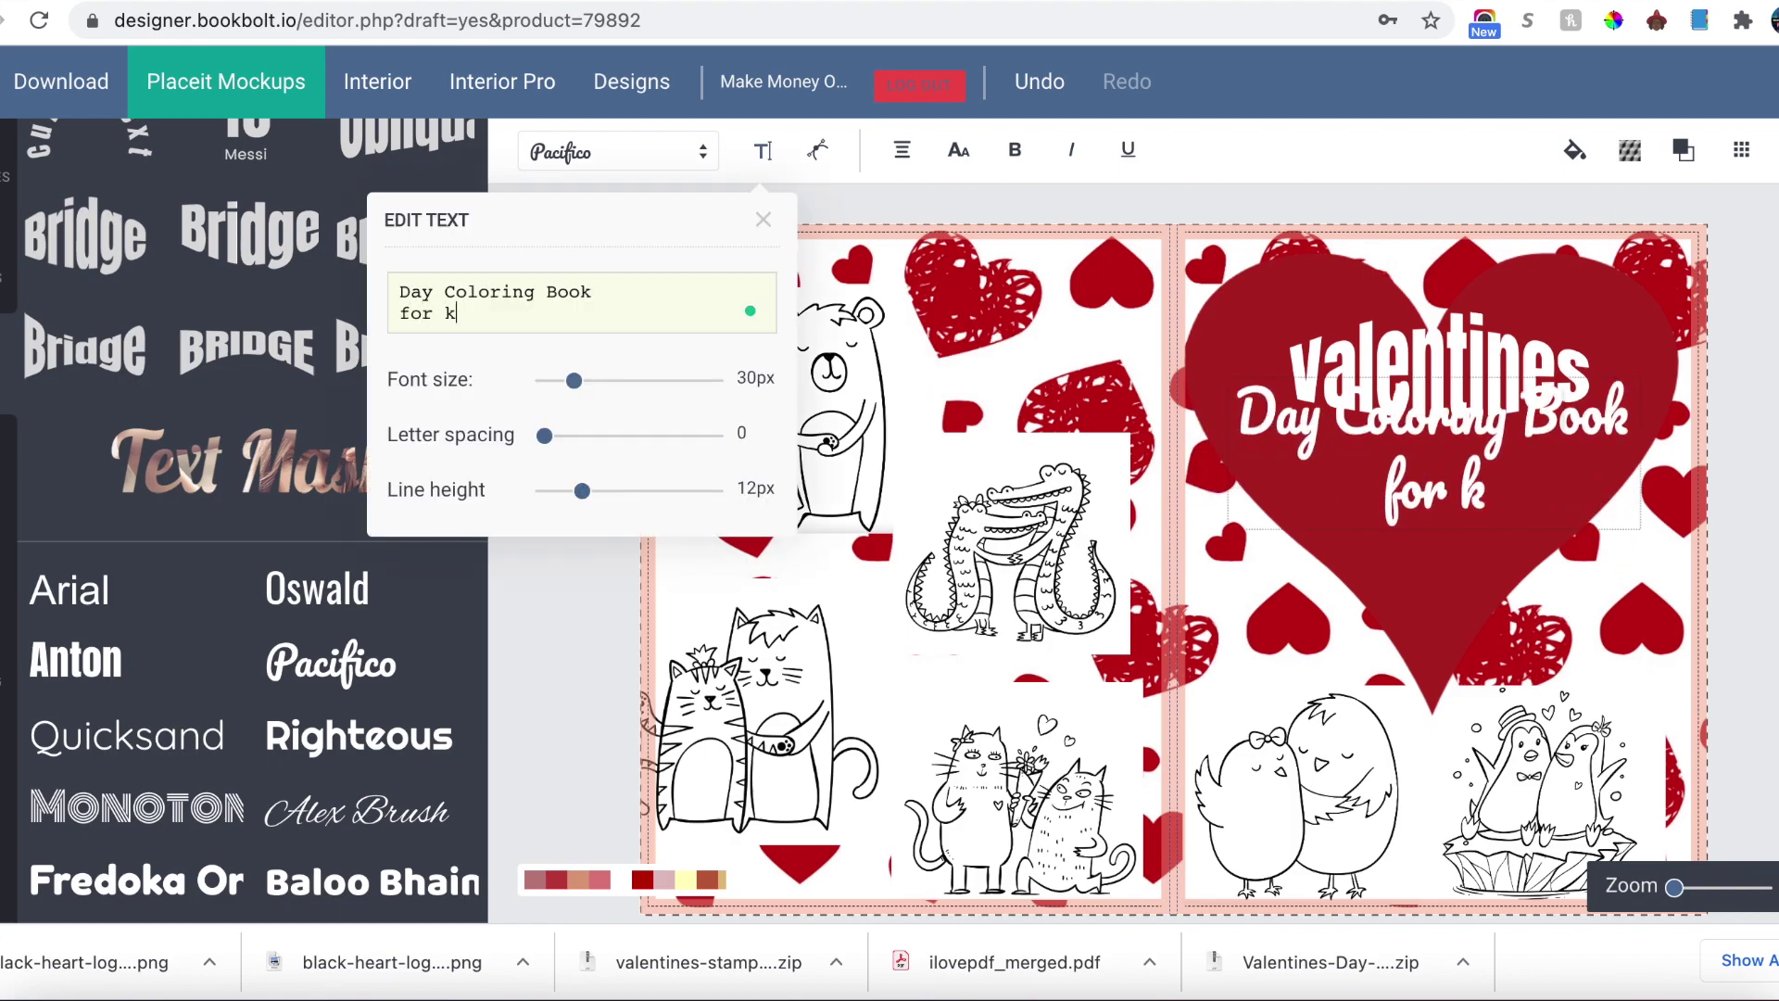
pyautogui.click(894, 430)
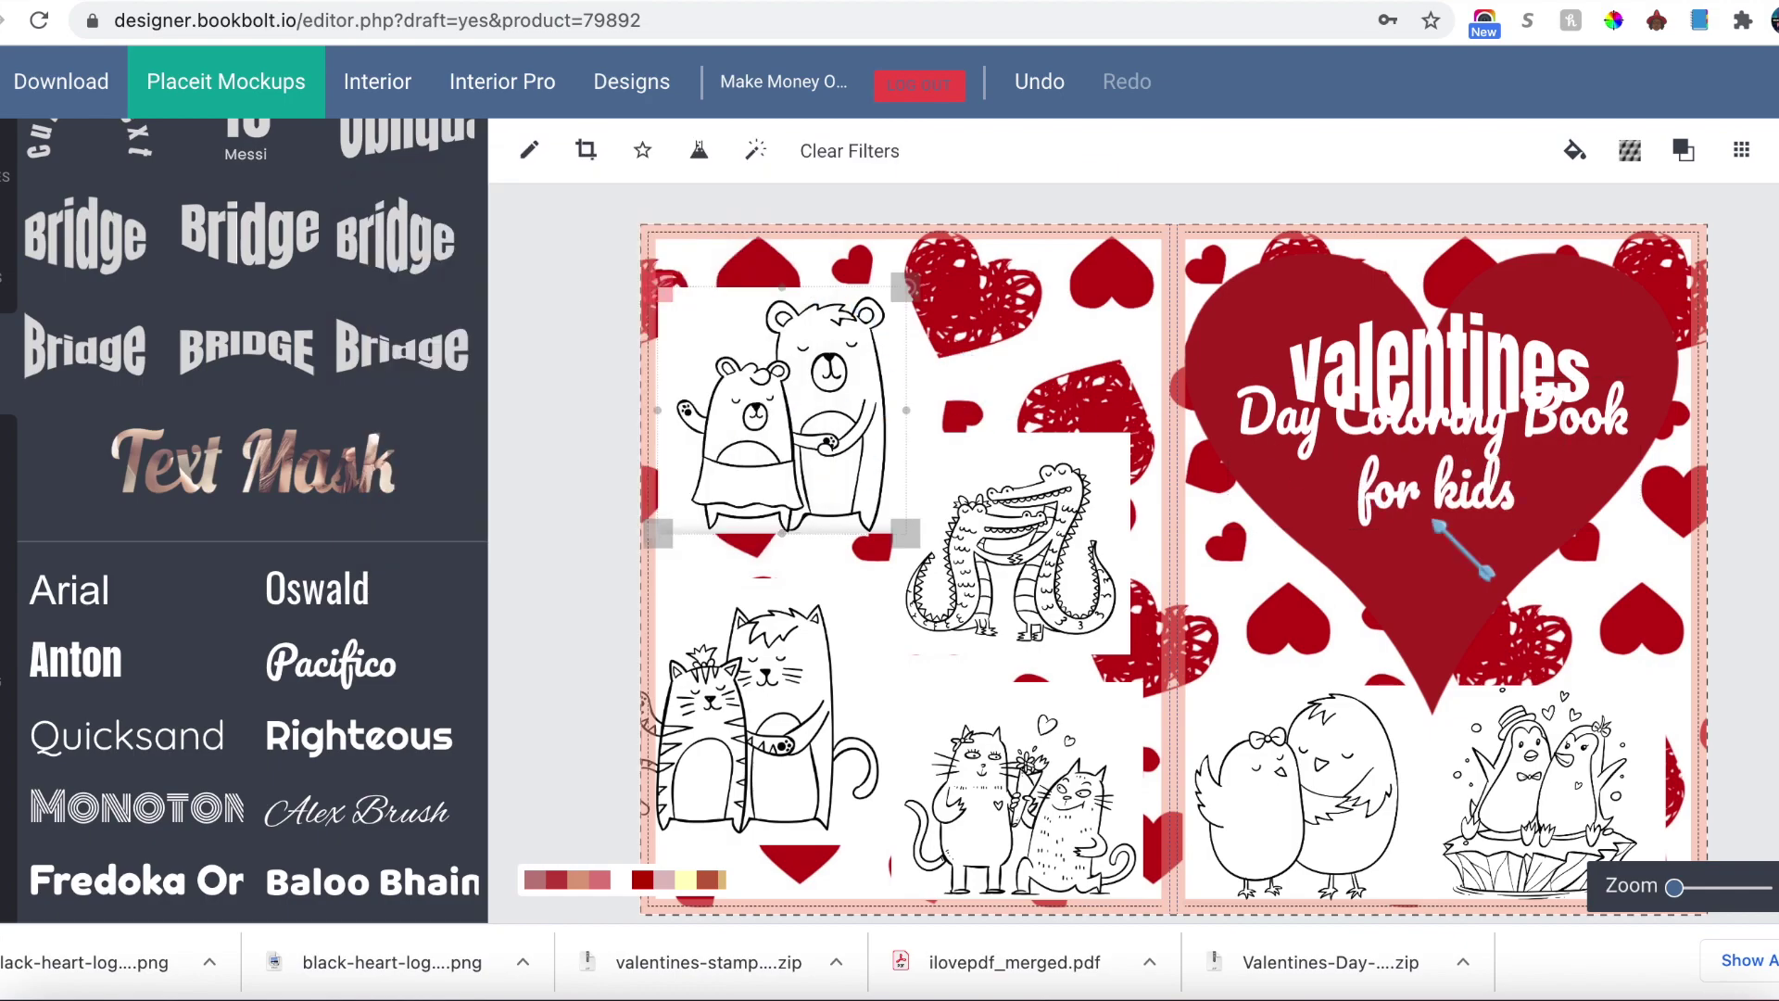
pyautogui.click(1468, 505)
pyautogui.moveTo(1469, 505); pyautogui.dragTo(1471, 552)
# Step: Enlarge the "valentines" title slightly and center it above the subtitle on the heart
pyautogui.click(1519, 330)
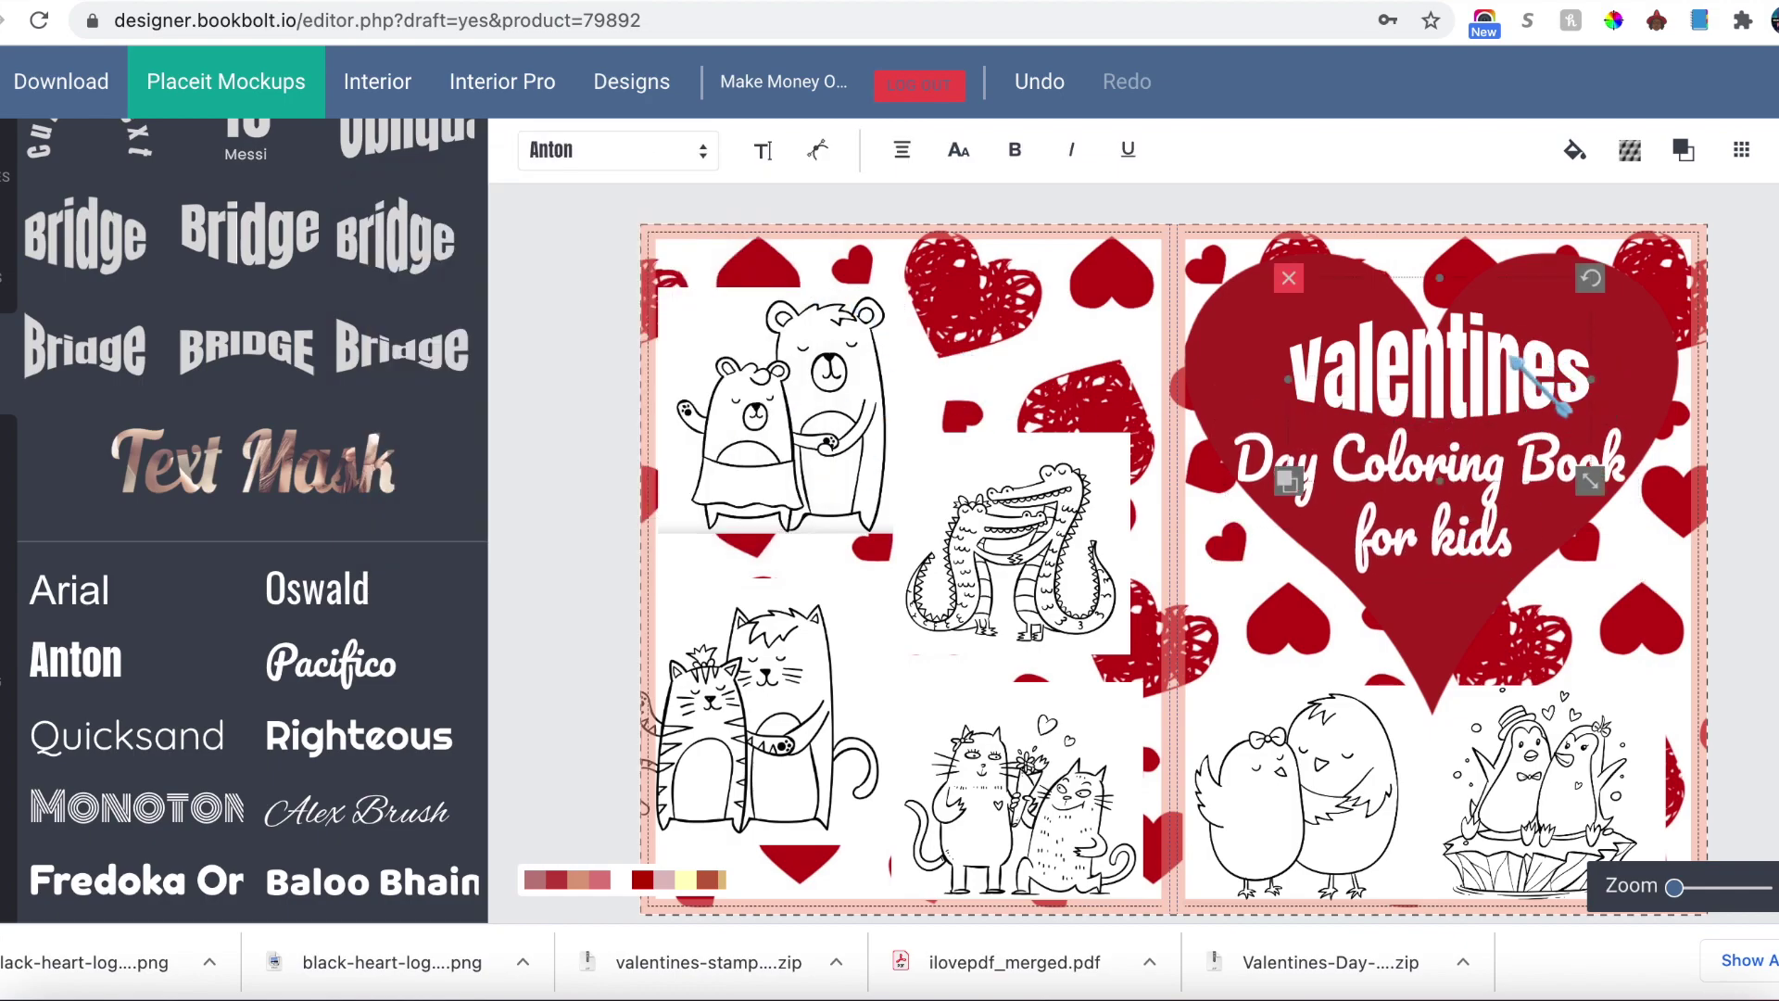
pyautogui.moveTo(1597, 484); pyautogui.dragTo(1615, 506)
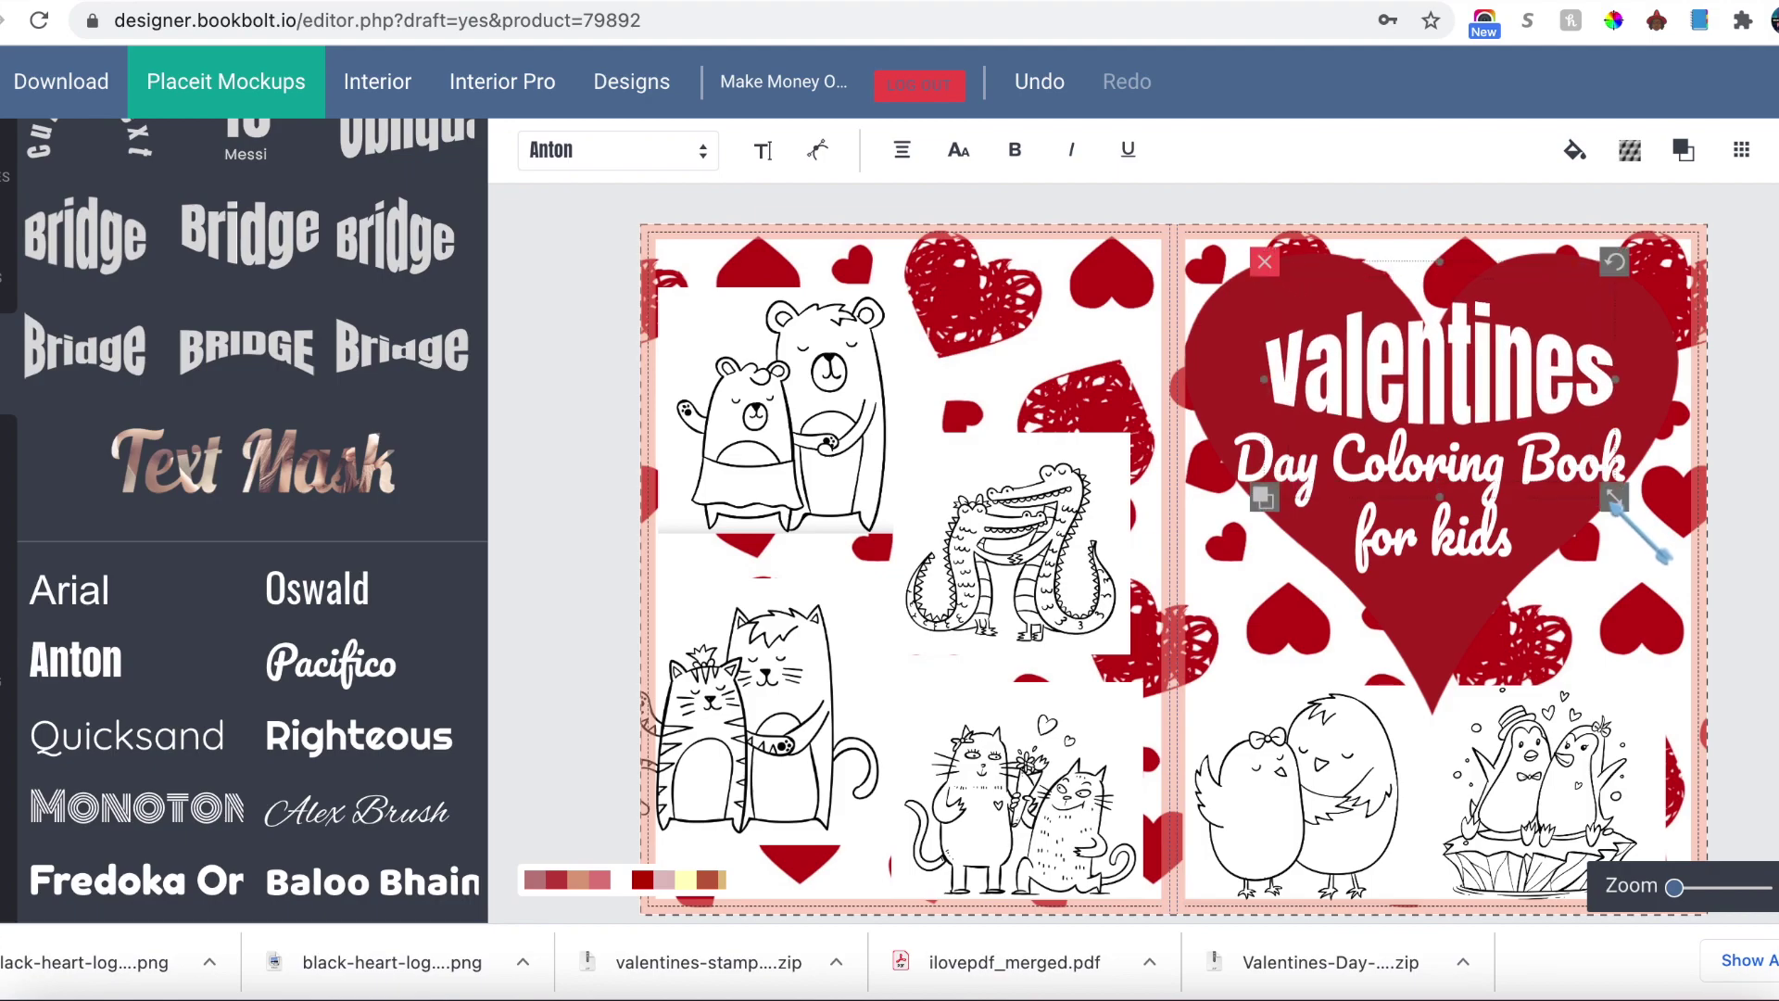
pyautogui.moveTo(1551, 378); pyautogui.dragTo(1546, 384)
pyautogui.click(1762, 386)
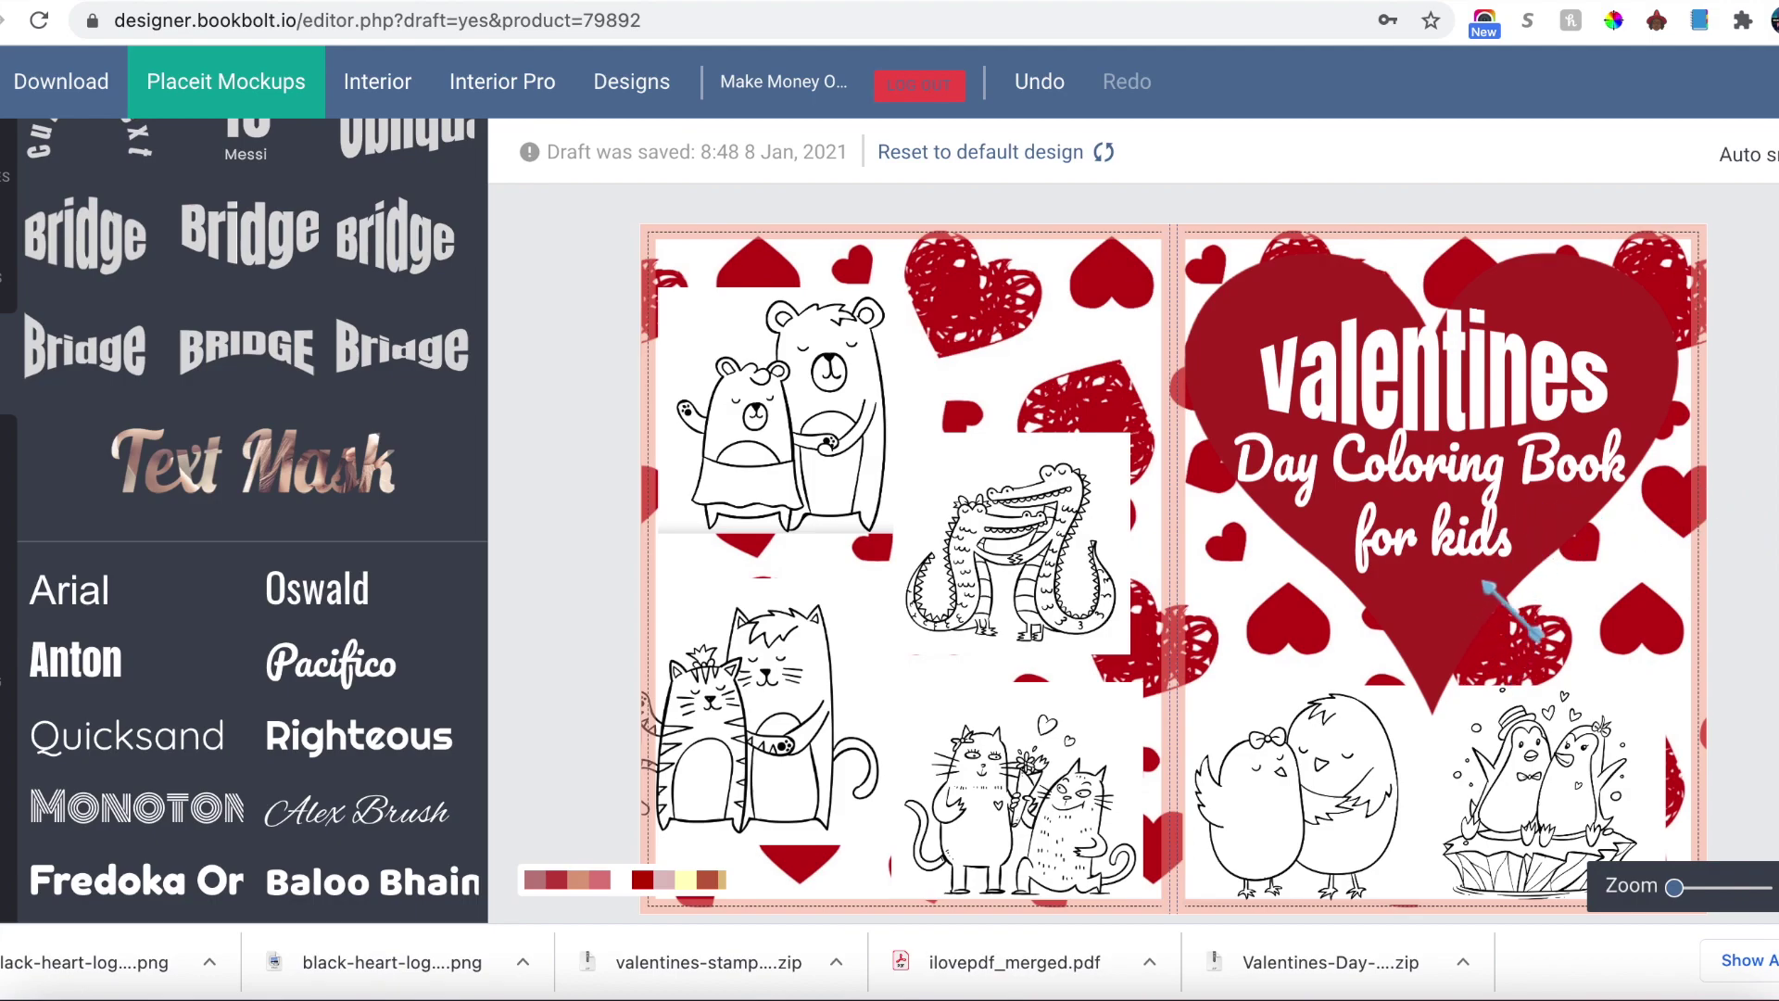
# Step: Replace "kids" with "toddlers" in the subtitle's second line
pyautogui.click(1505, 544)
pyautogui.click(1513, 542)
pyautogui.press('BackSpace')
pyautogui.press('BackSpace')
pyautogui.press('BackSpace')
pyautogui.press('BackSpace')
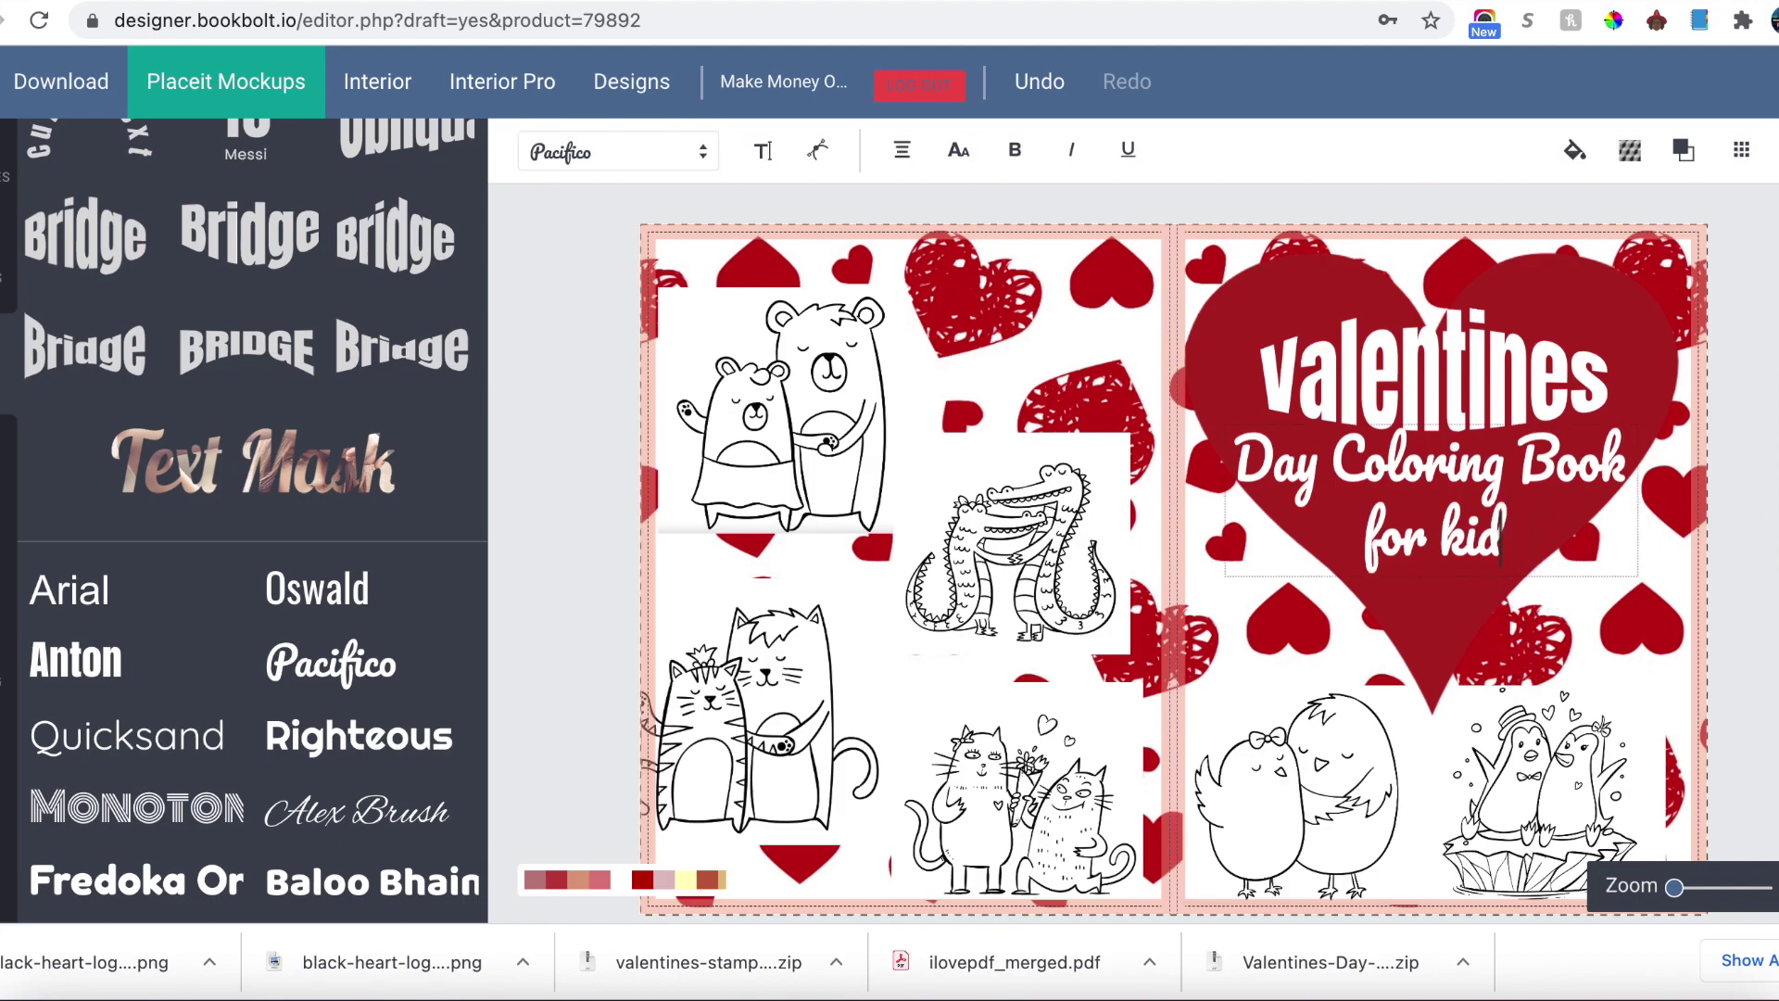
pyautogui.write('toddlers')
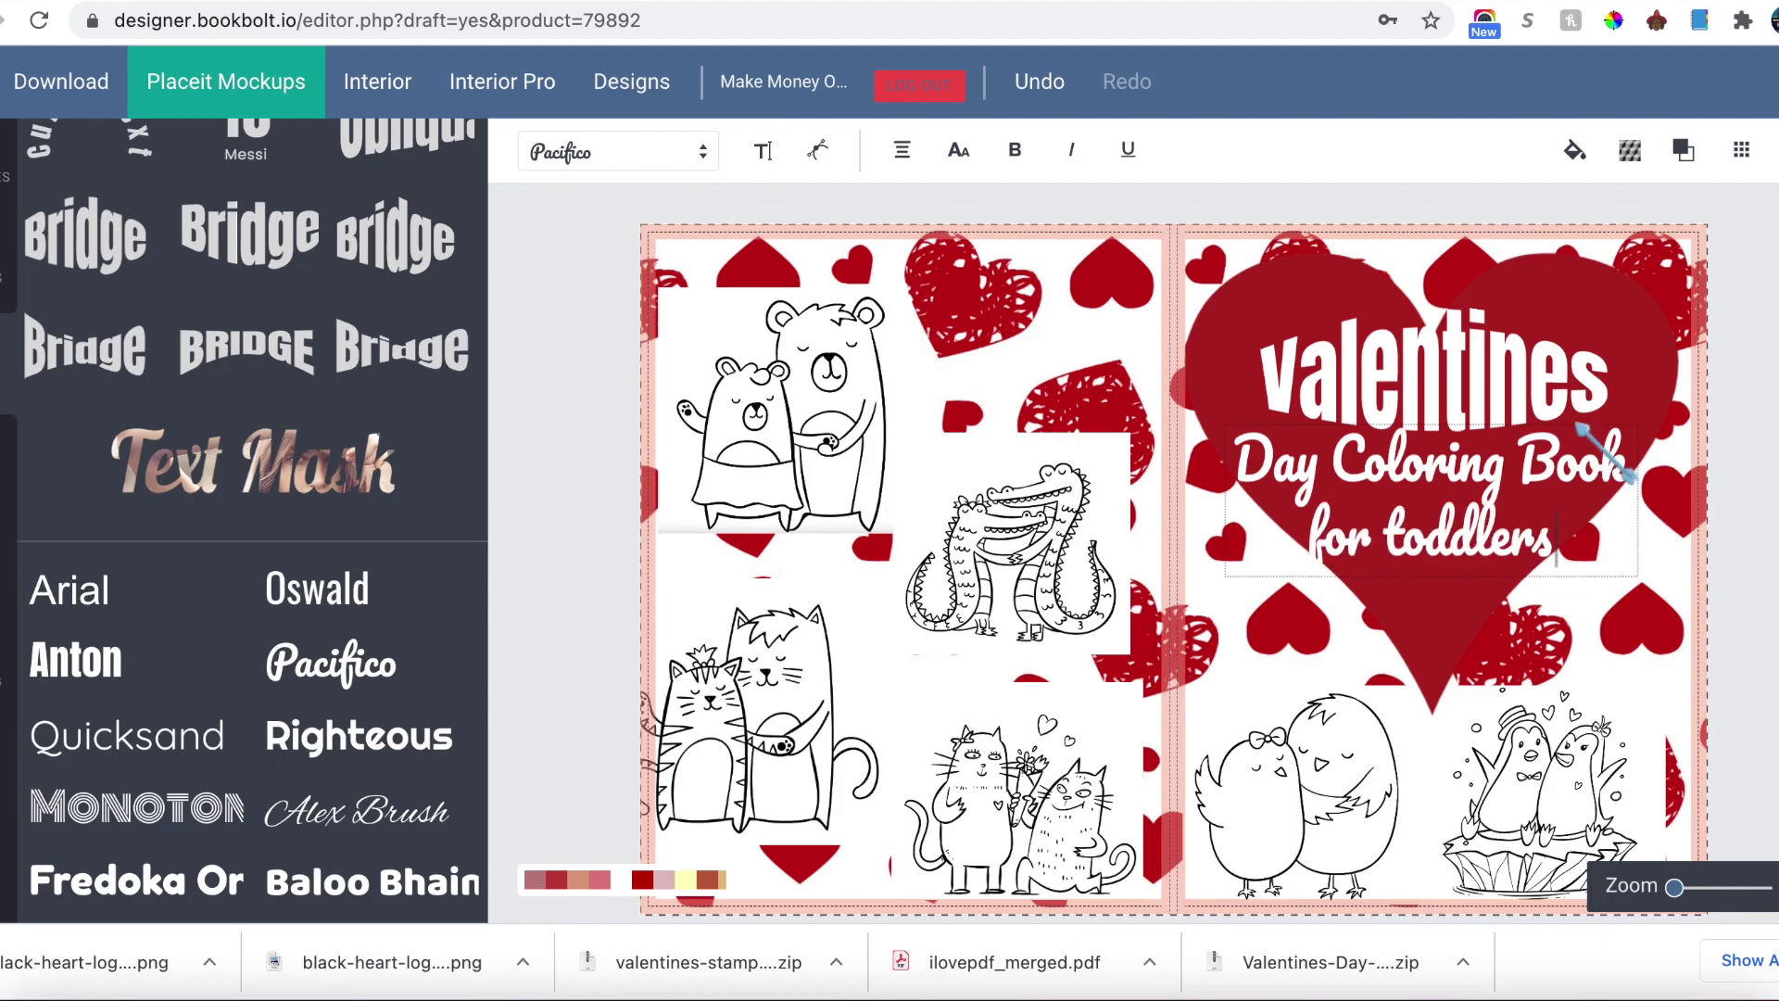
# Step: Shrink the "valentines" title slightly, center it within the heart, and nudge the subtitle into alignment beneath it
pyautogui.click(1577, 395)
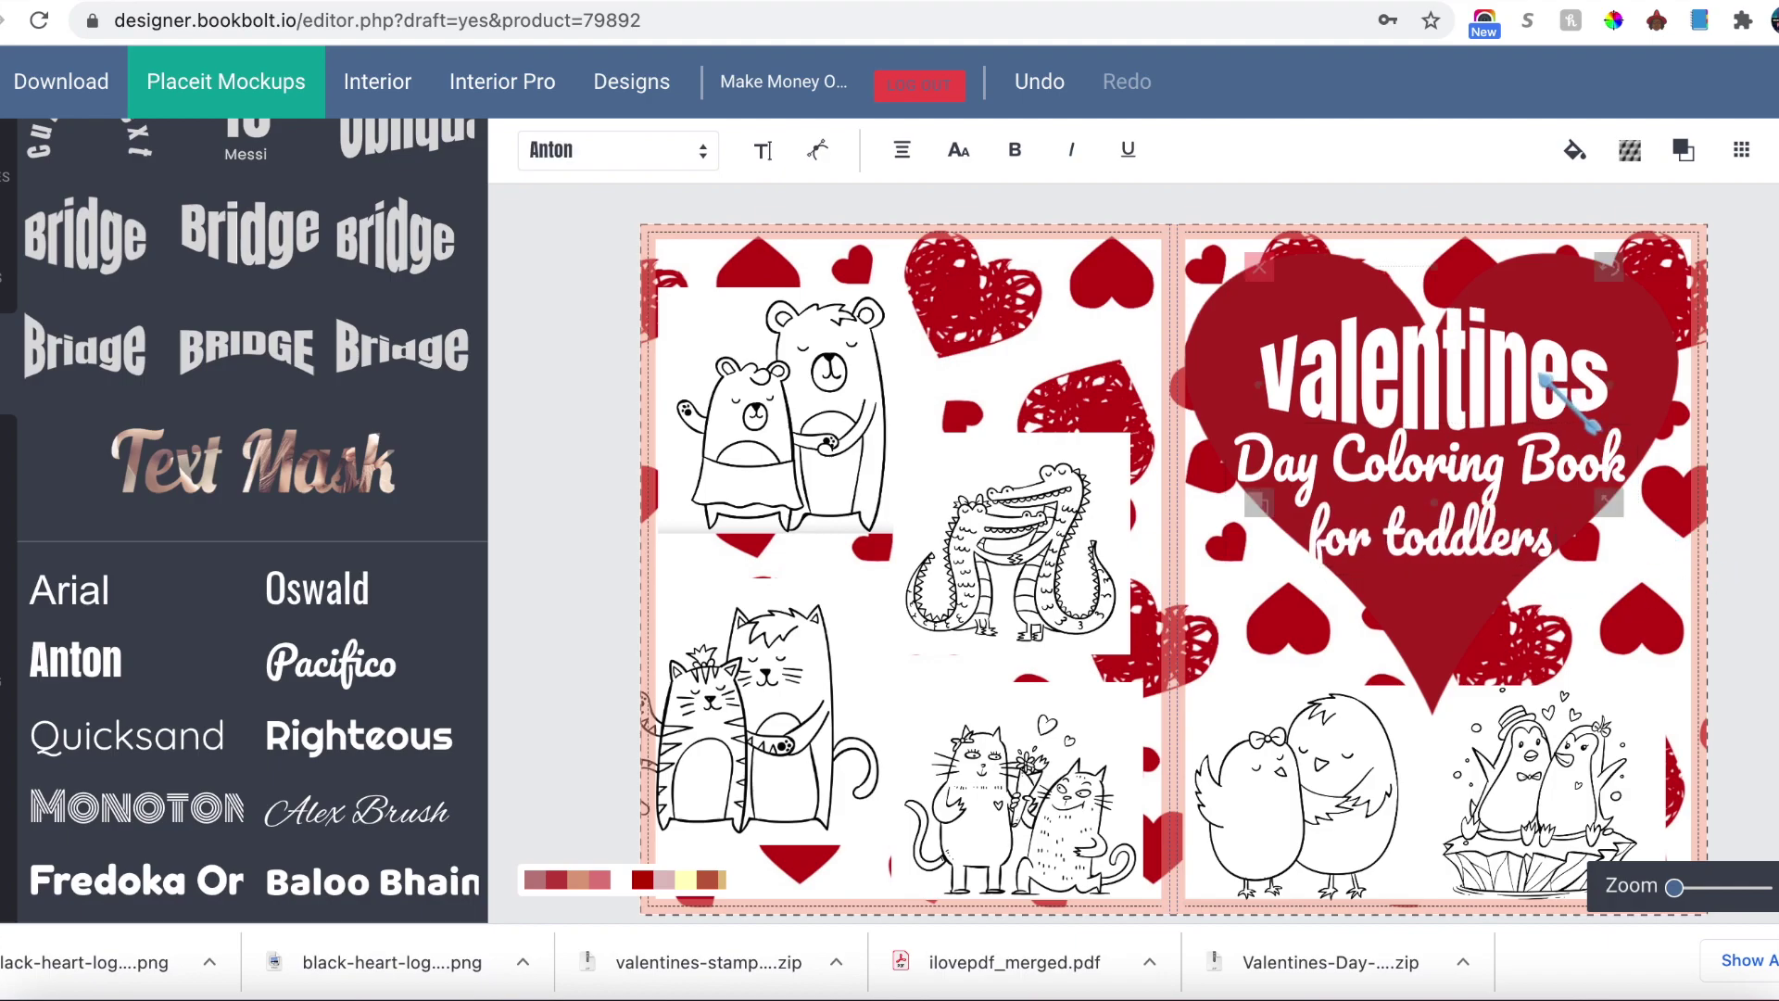
pyautogui.moveTo(1618, 492); pyautogui.dragTo(1604, 470)
pyautogui.moveTo(1553, 375); pyautogui.dragTo(1552, 383)
pyautogui.click(1566, 556)
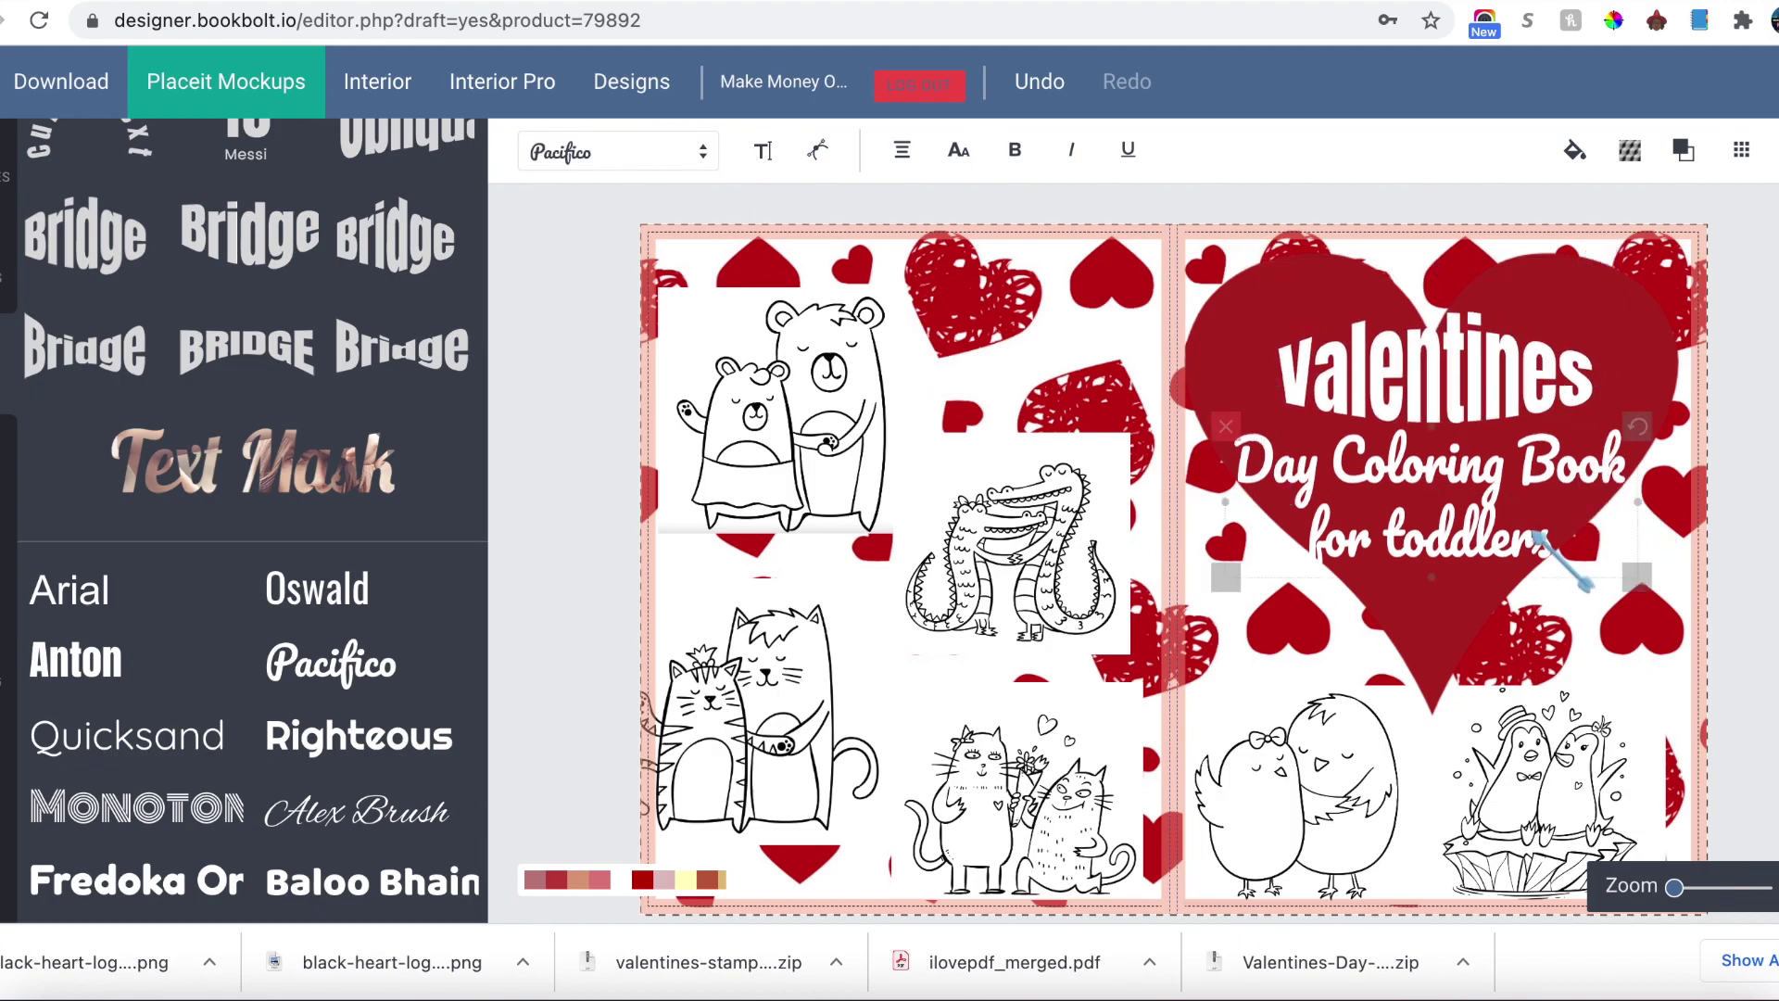
pyautogui.moveTo(1543, 542); pyautogui.dragTo(1540, 539)
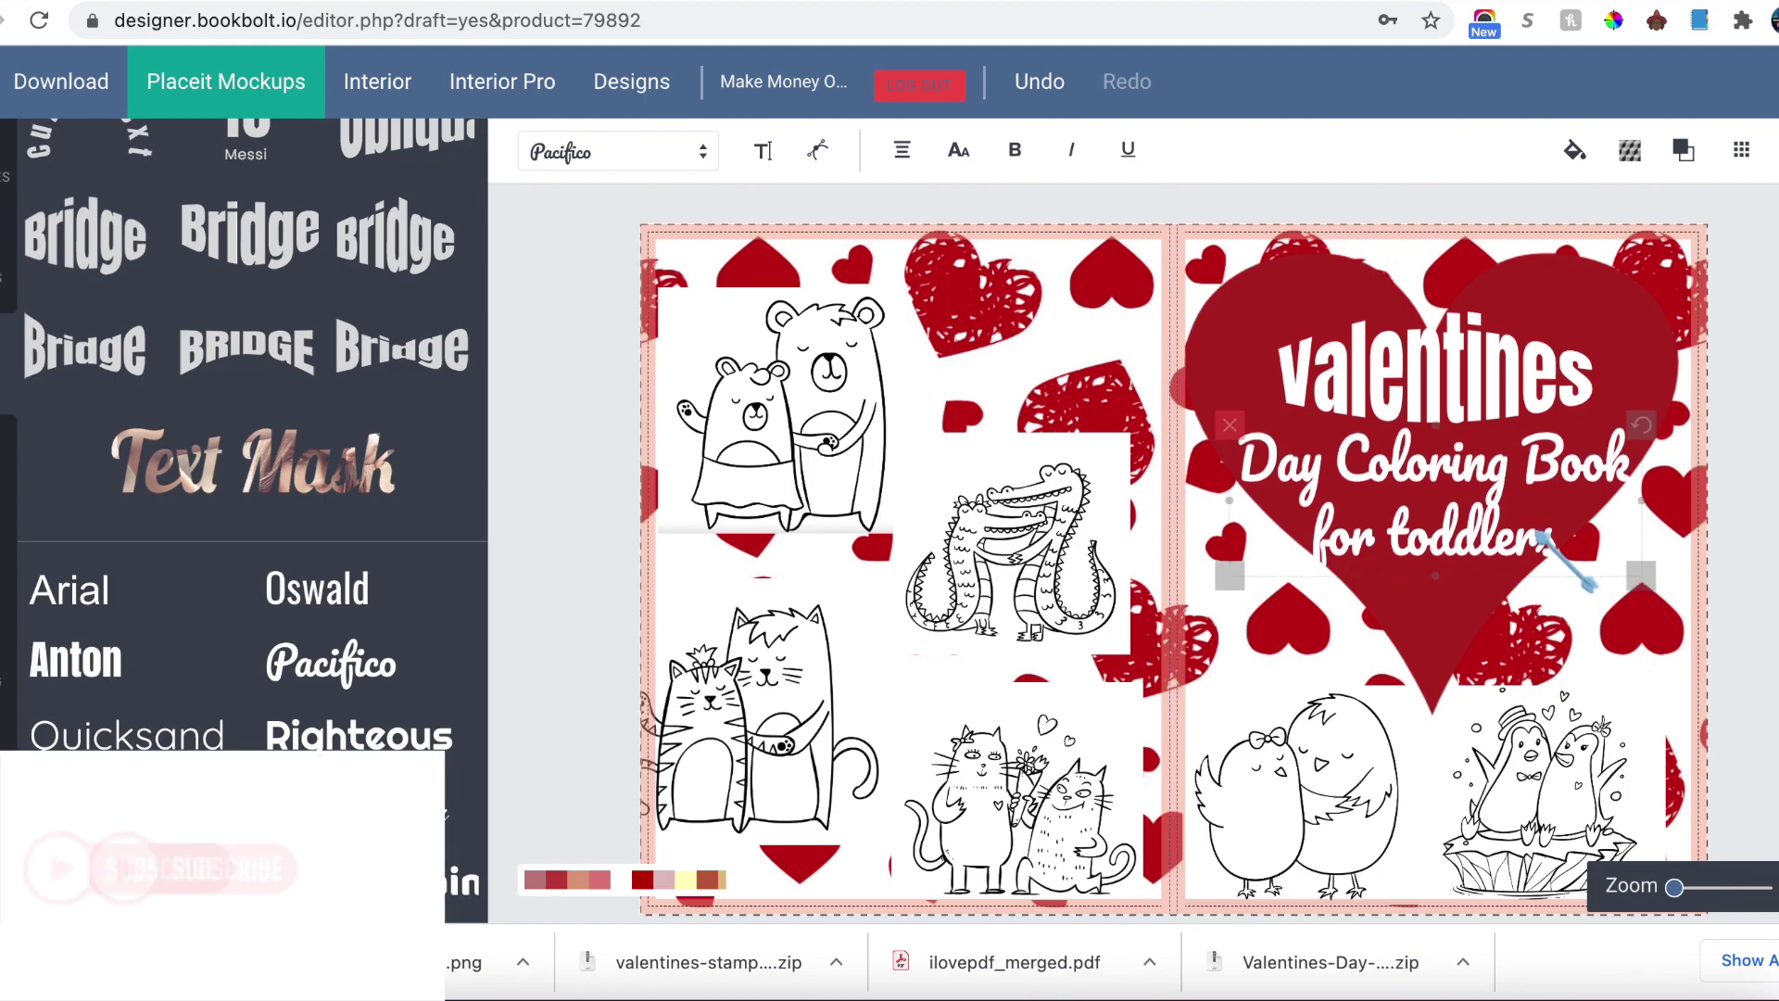
pyautogui.click(1763, 530)
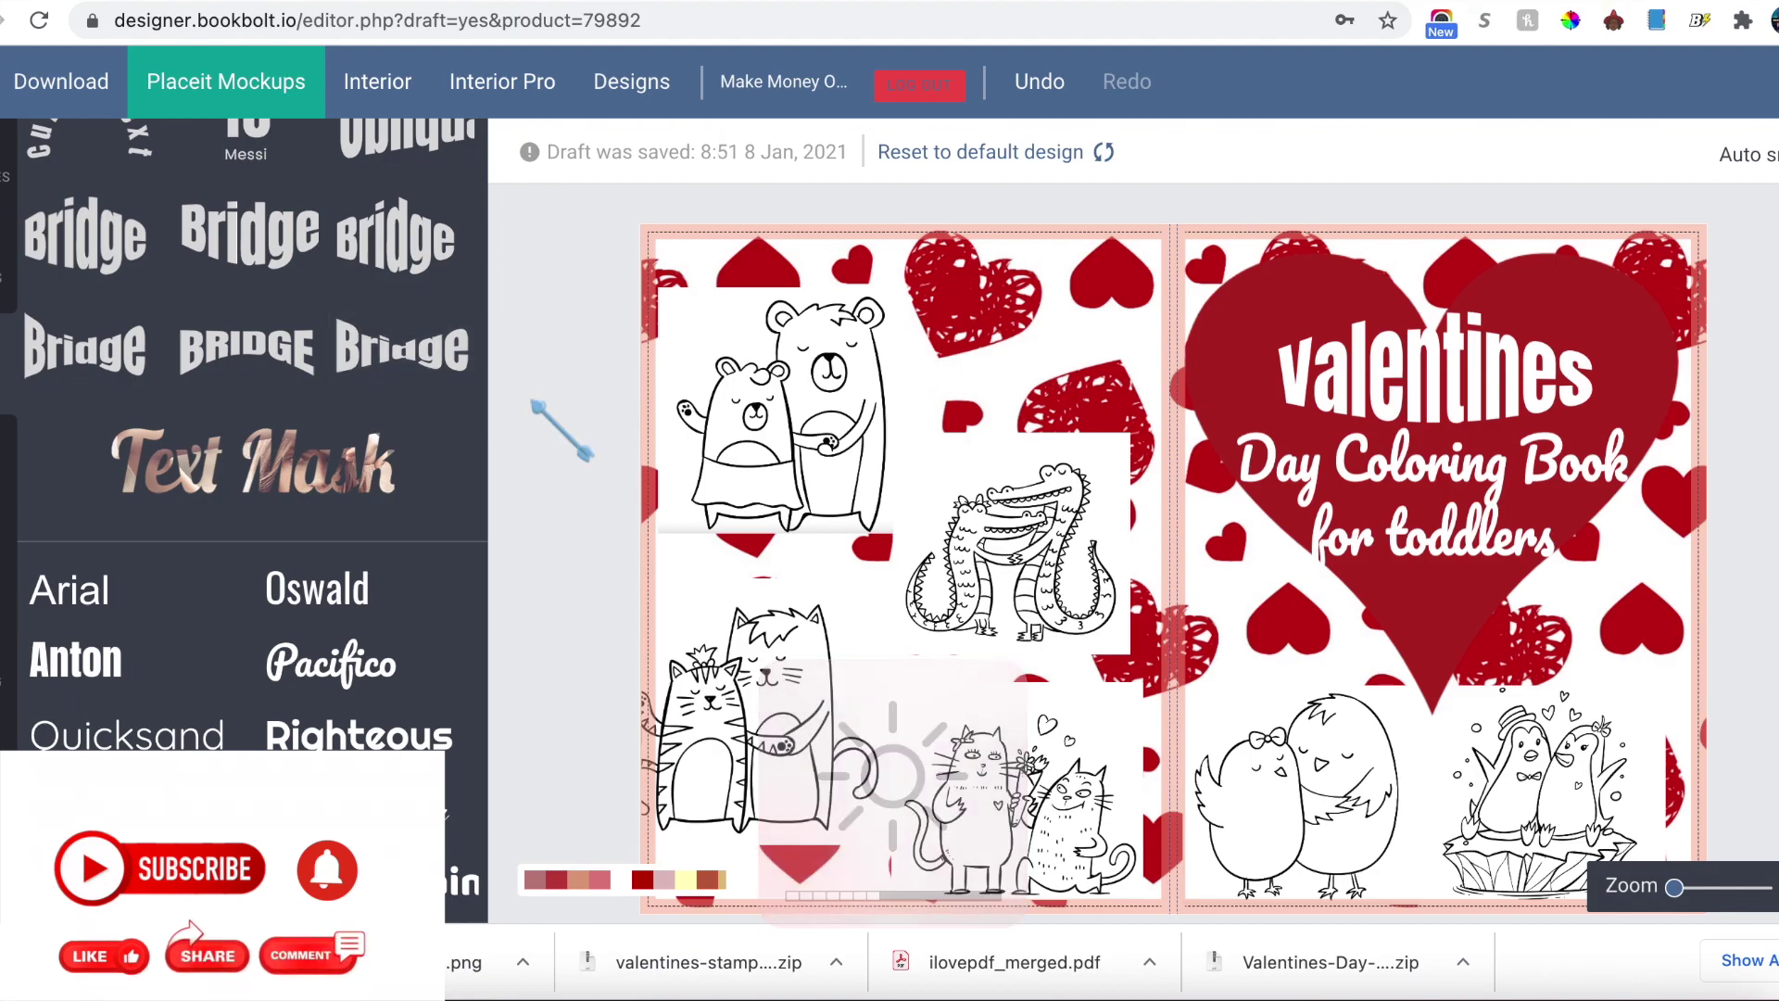
# Step: Export the finished cover as a PDF and save it to the Desktop as 8_5x11_BW_60___2913
pyautogui.click(83, 93)
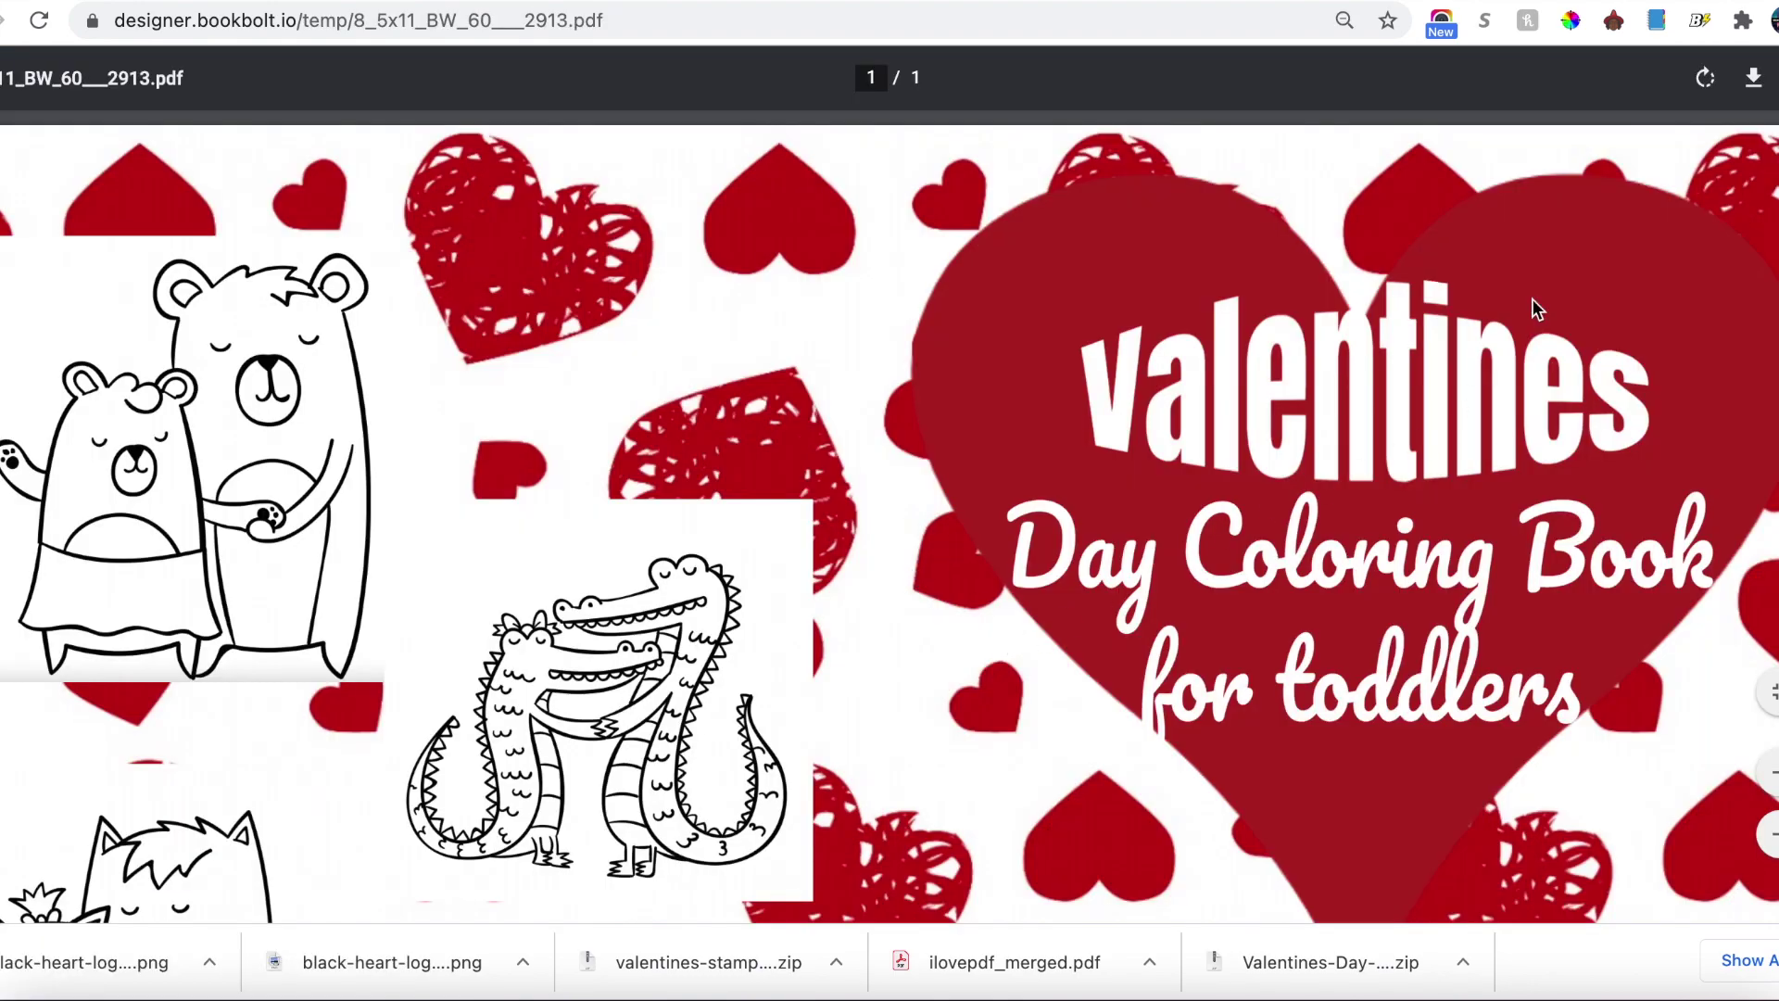
pyautogui.click(1752, 83)
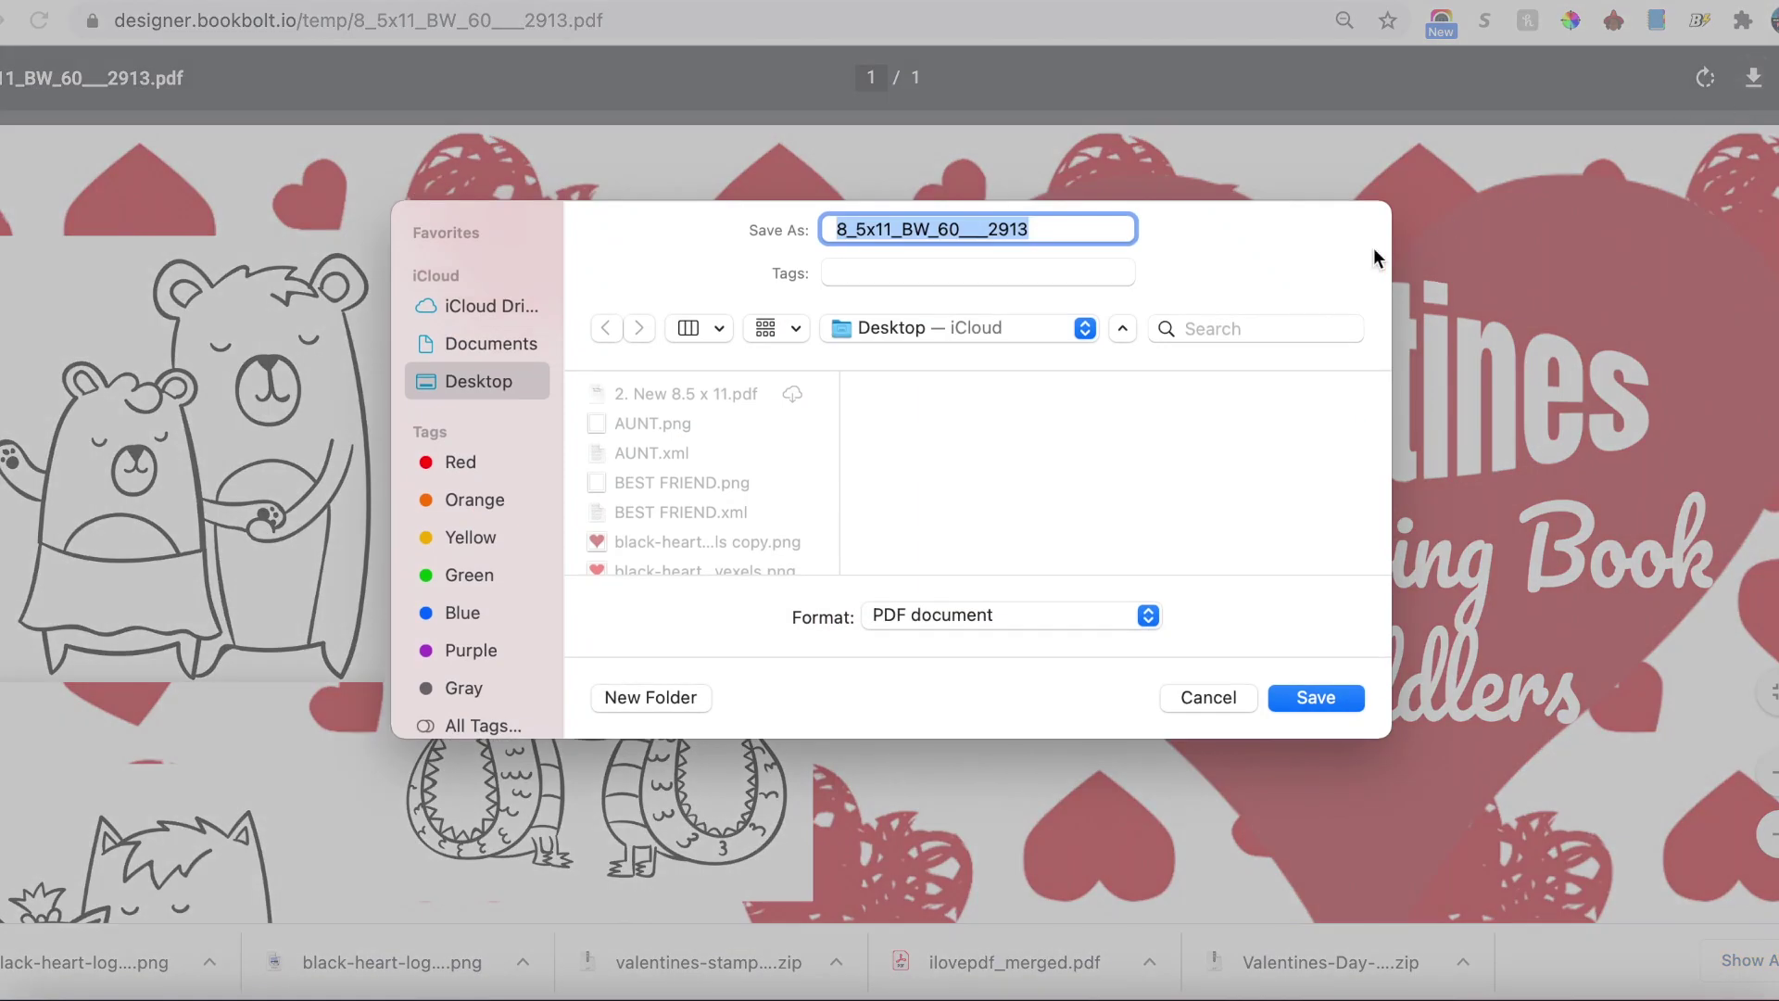
pyautogui.click(1316, 698)
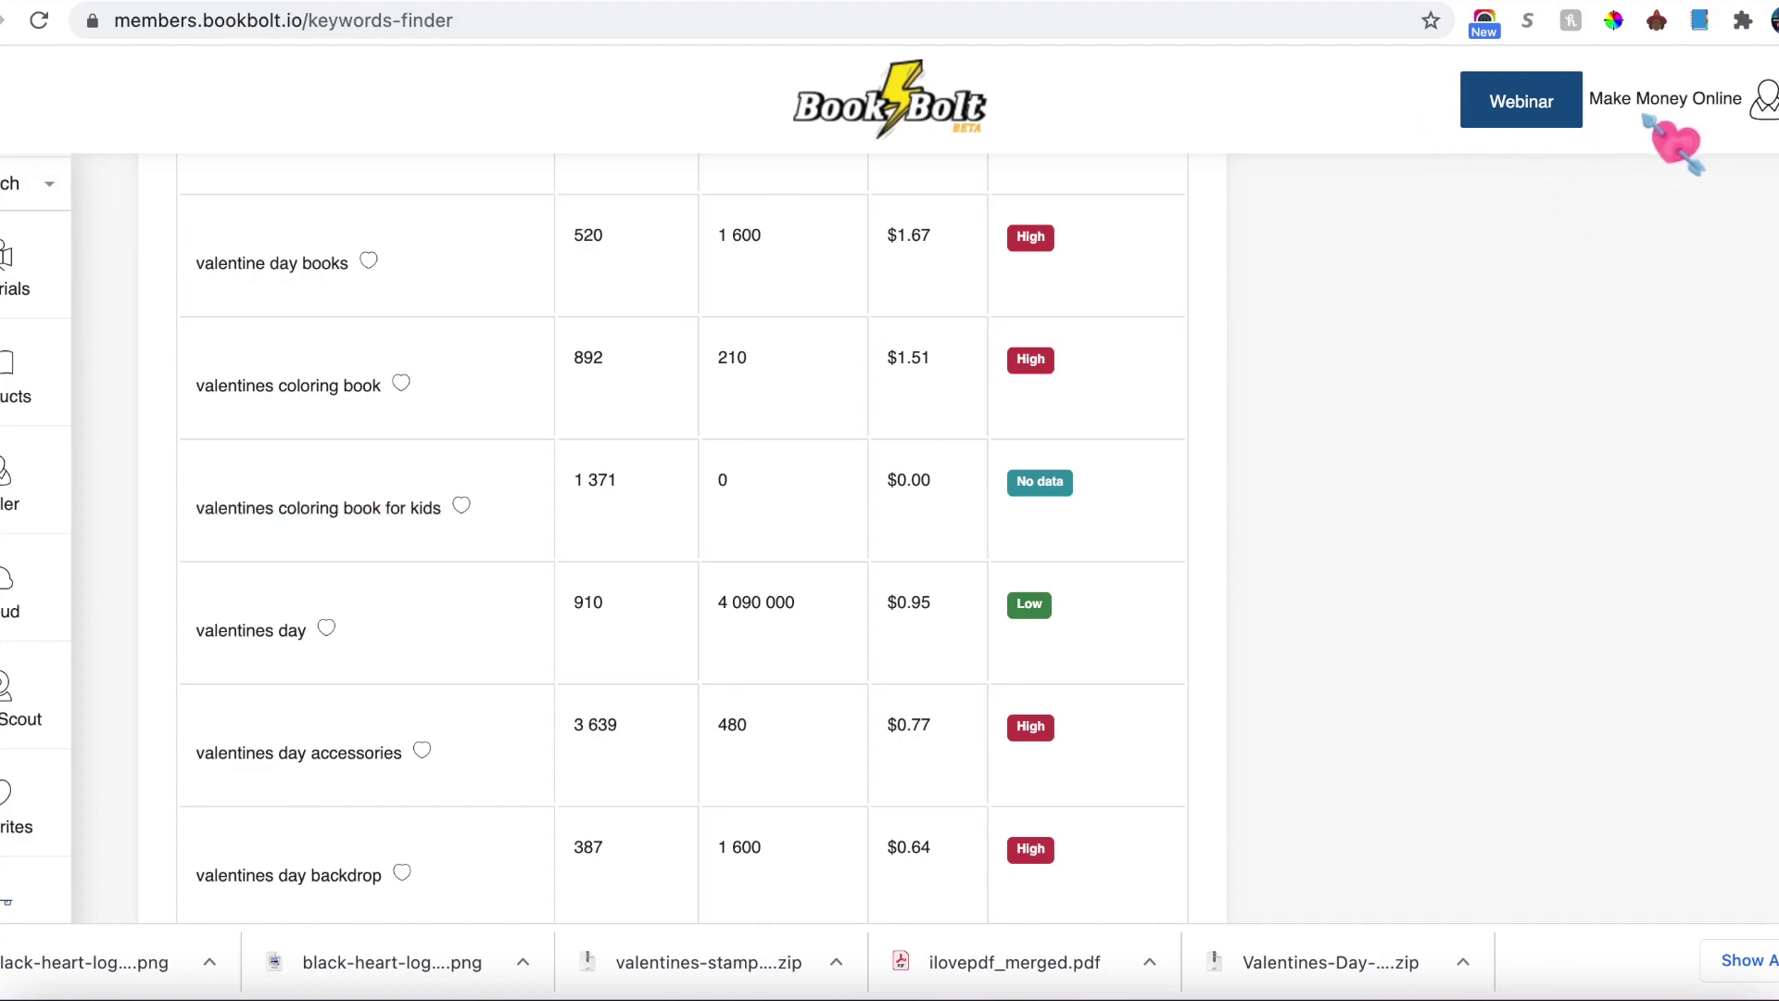
# Step: Go to Book Bolt Lister from the Book Bolt members site and launch its Chrome extension
pyautogui.click(1763, 102)
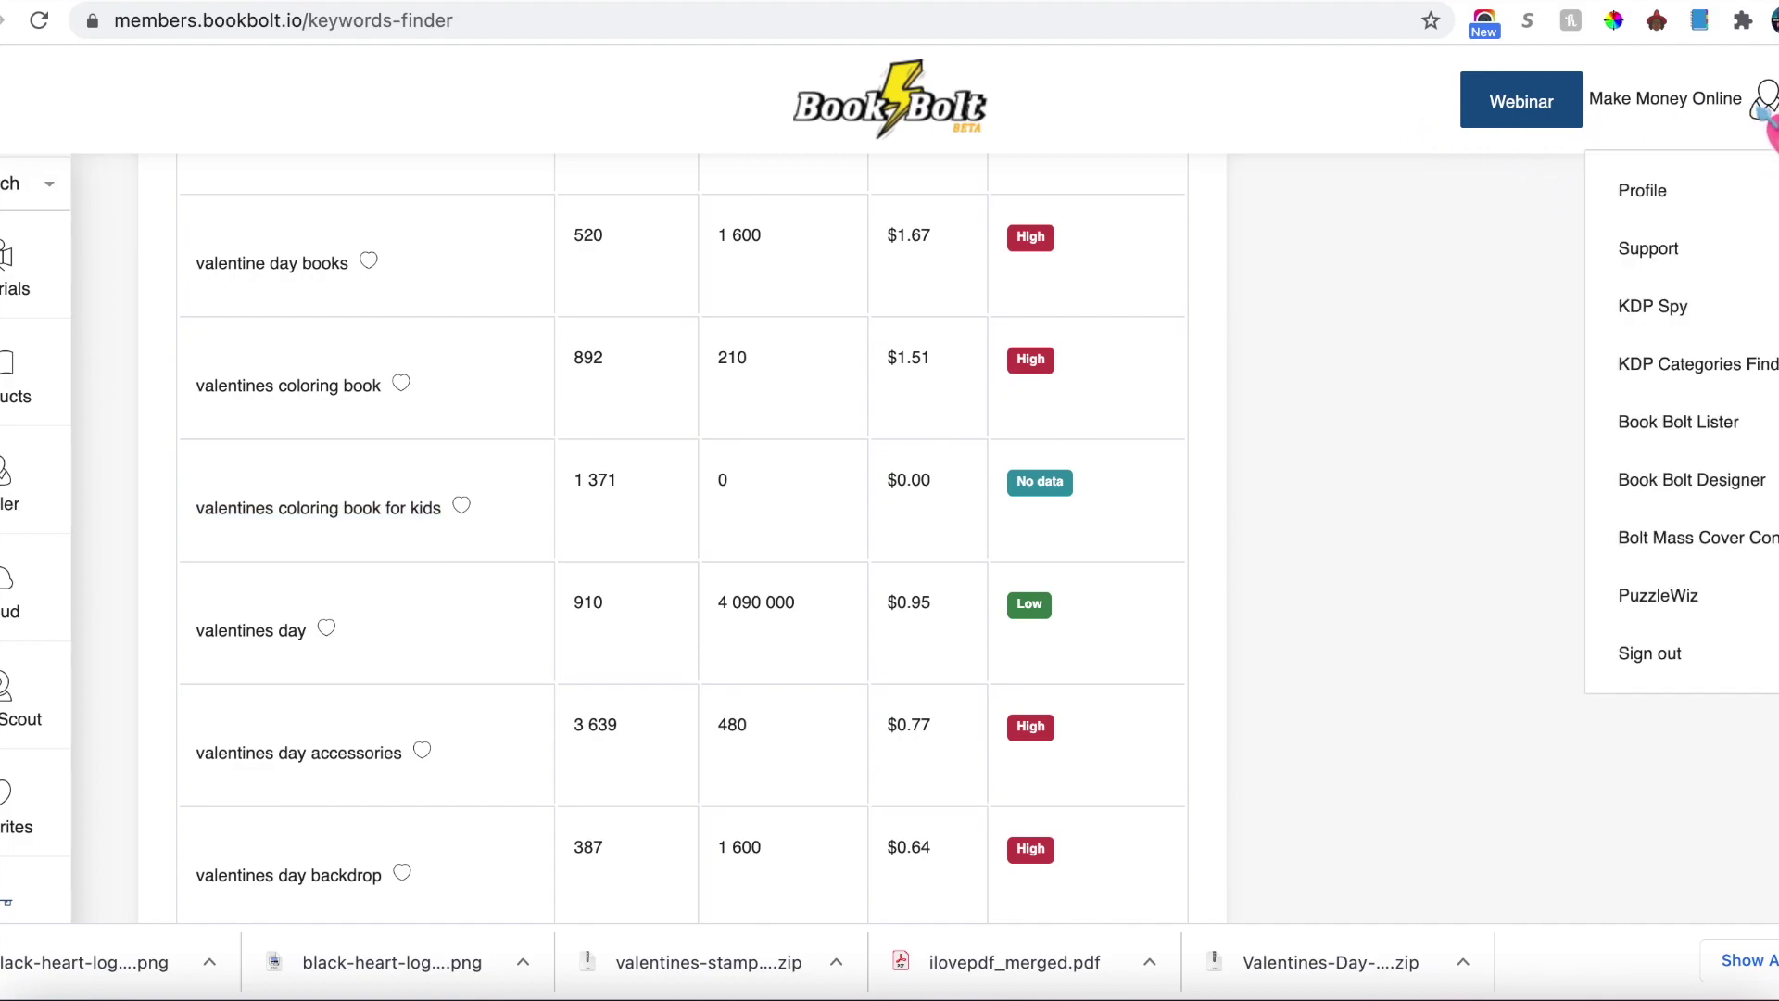
pyautogui.click(1732, 428)
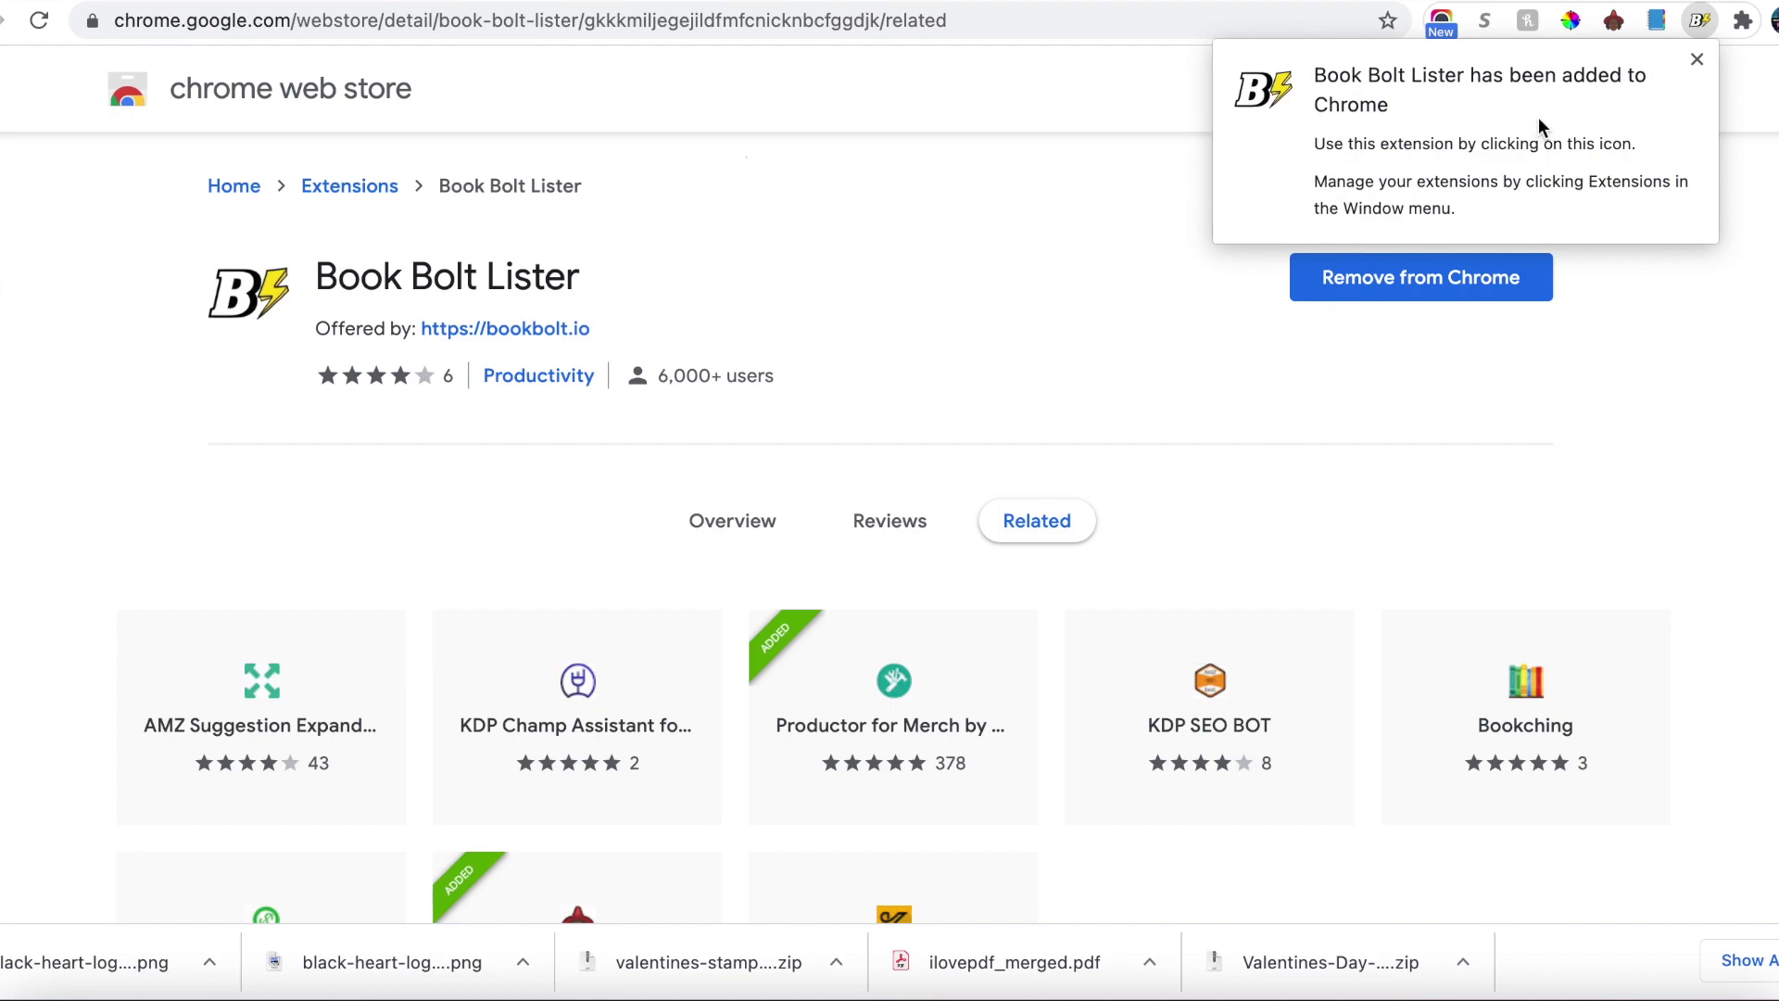
pyautogui.click(1699, 20)
pyautogui.click(1032, 193)
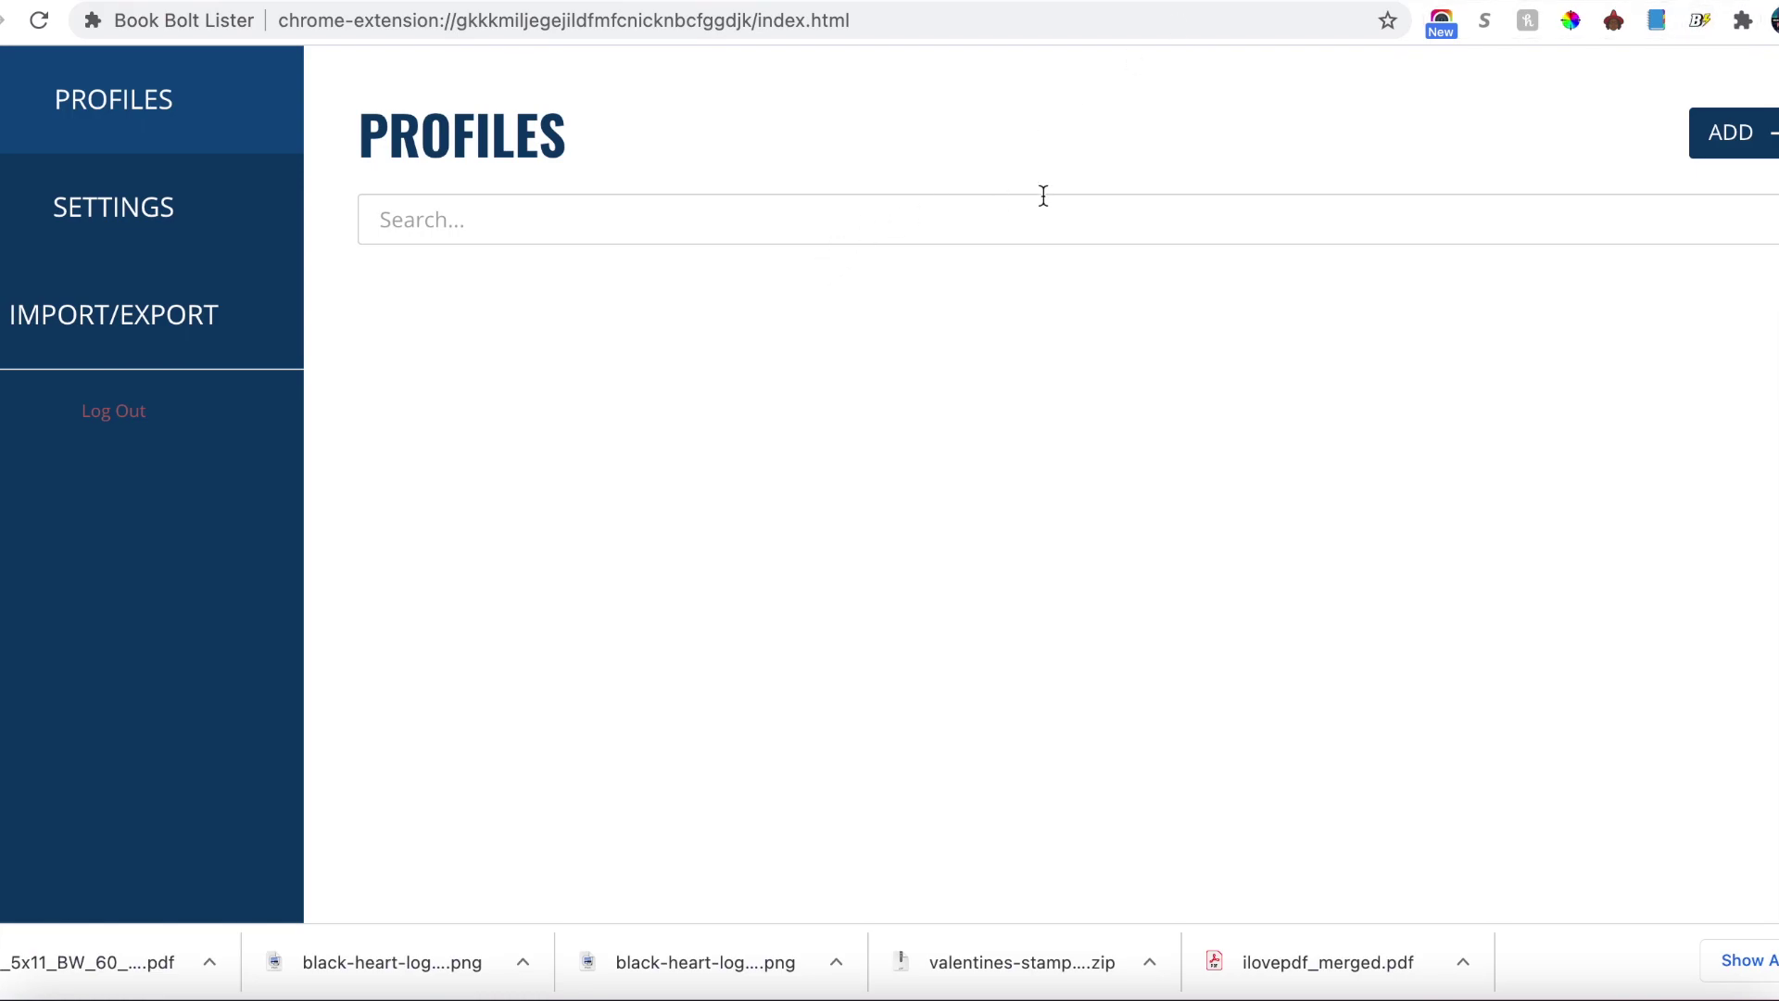
# Step: Add a new Lister profile with the hotkey Tab and the title "Valentines day coloring book for"
pyautogui.click(1716, 149)
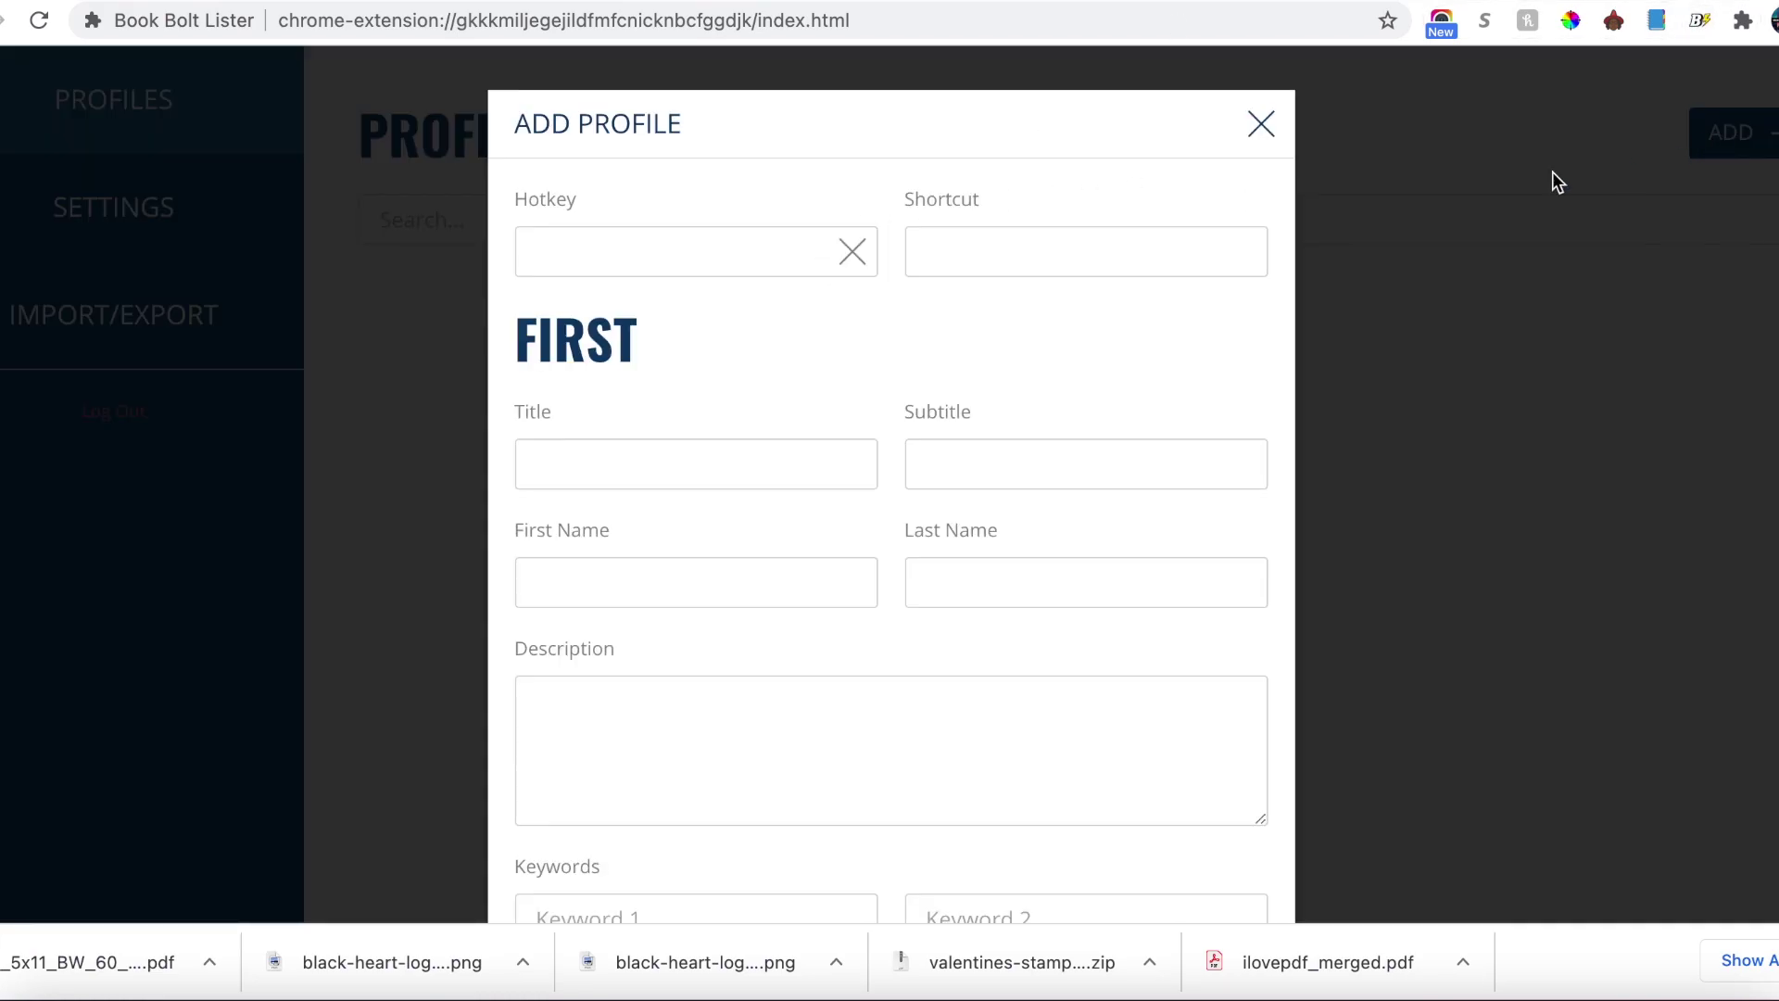
pyautogui.click(744, 255)
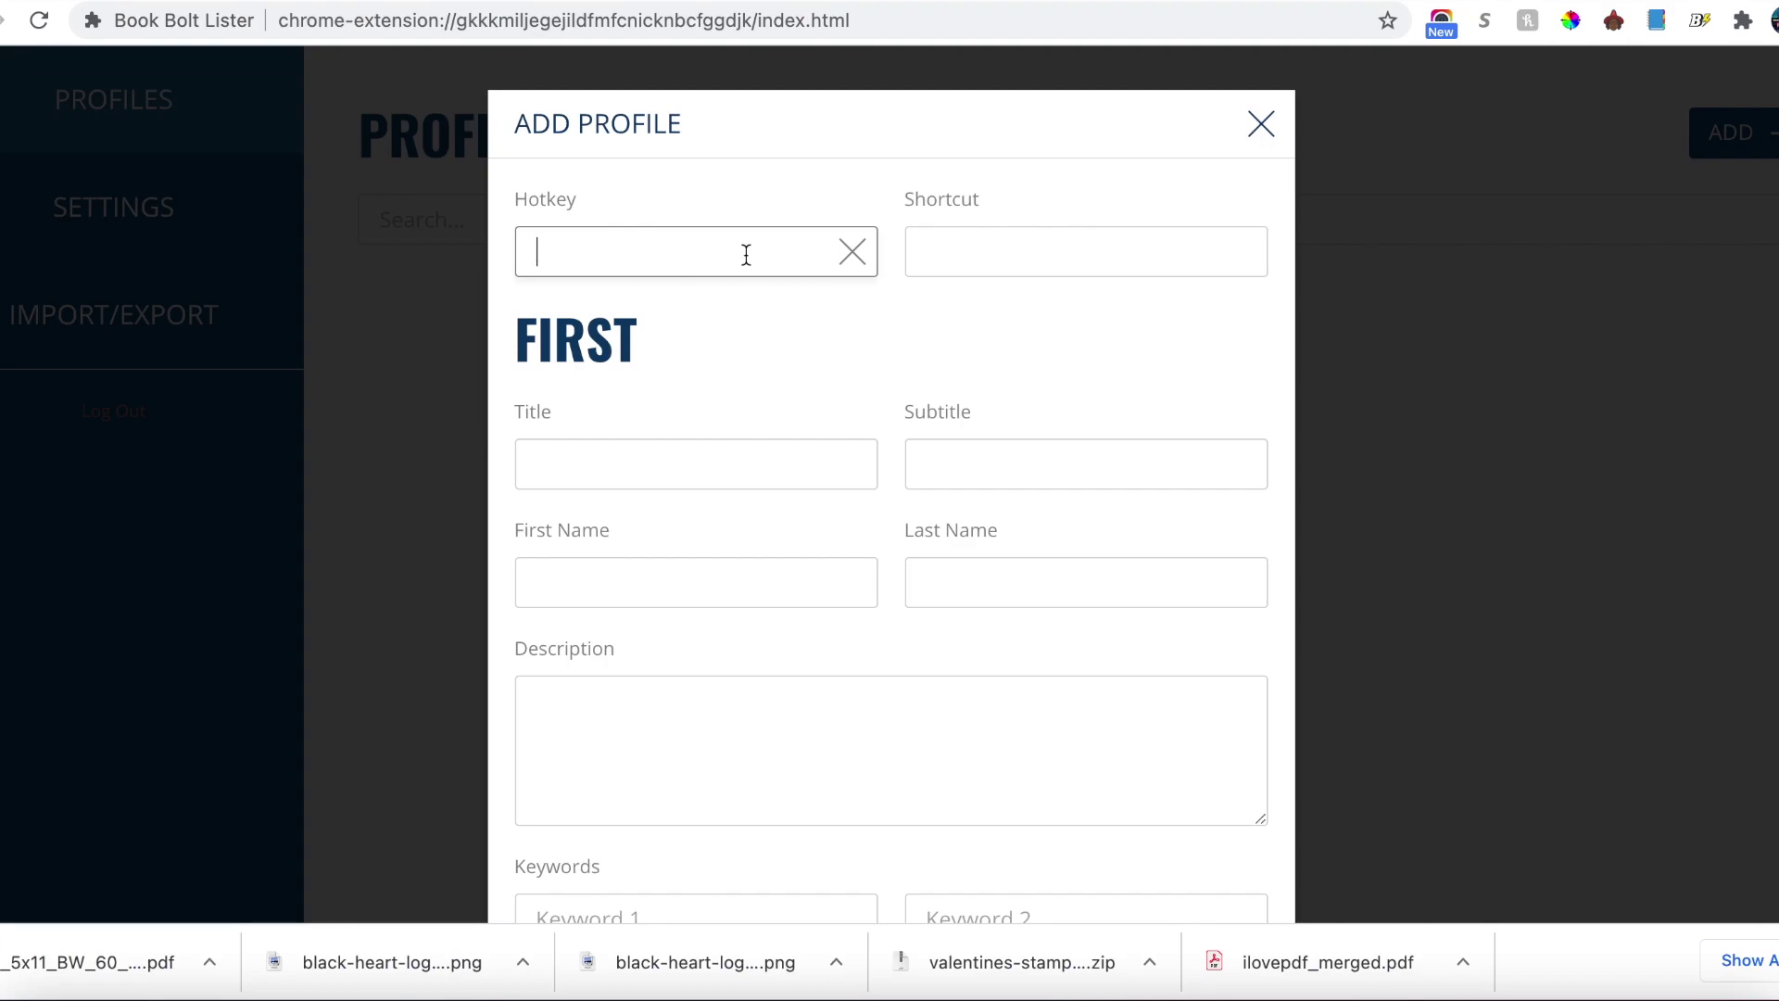
pyautogui.press('Tab')
pyautogui.click(817, 471)
pyautogui.write('valentines day coloring book')
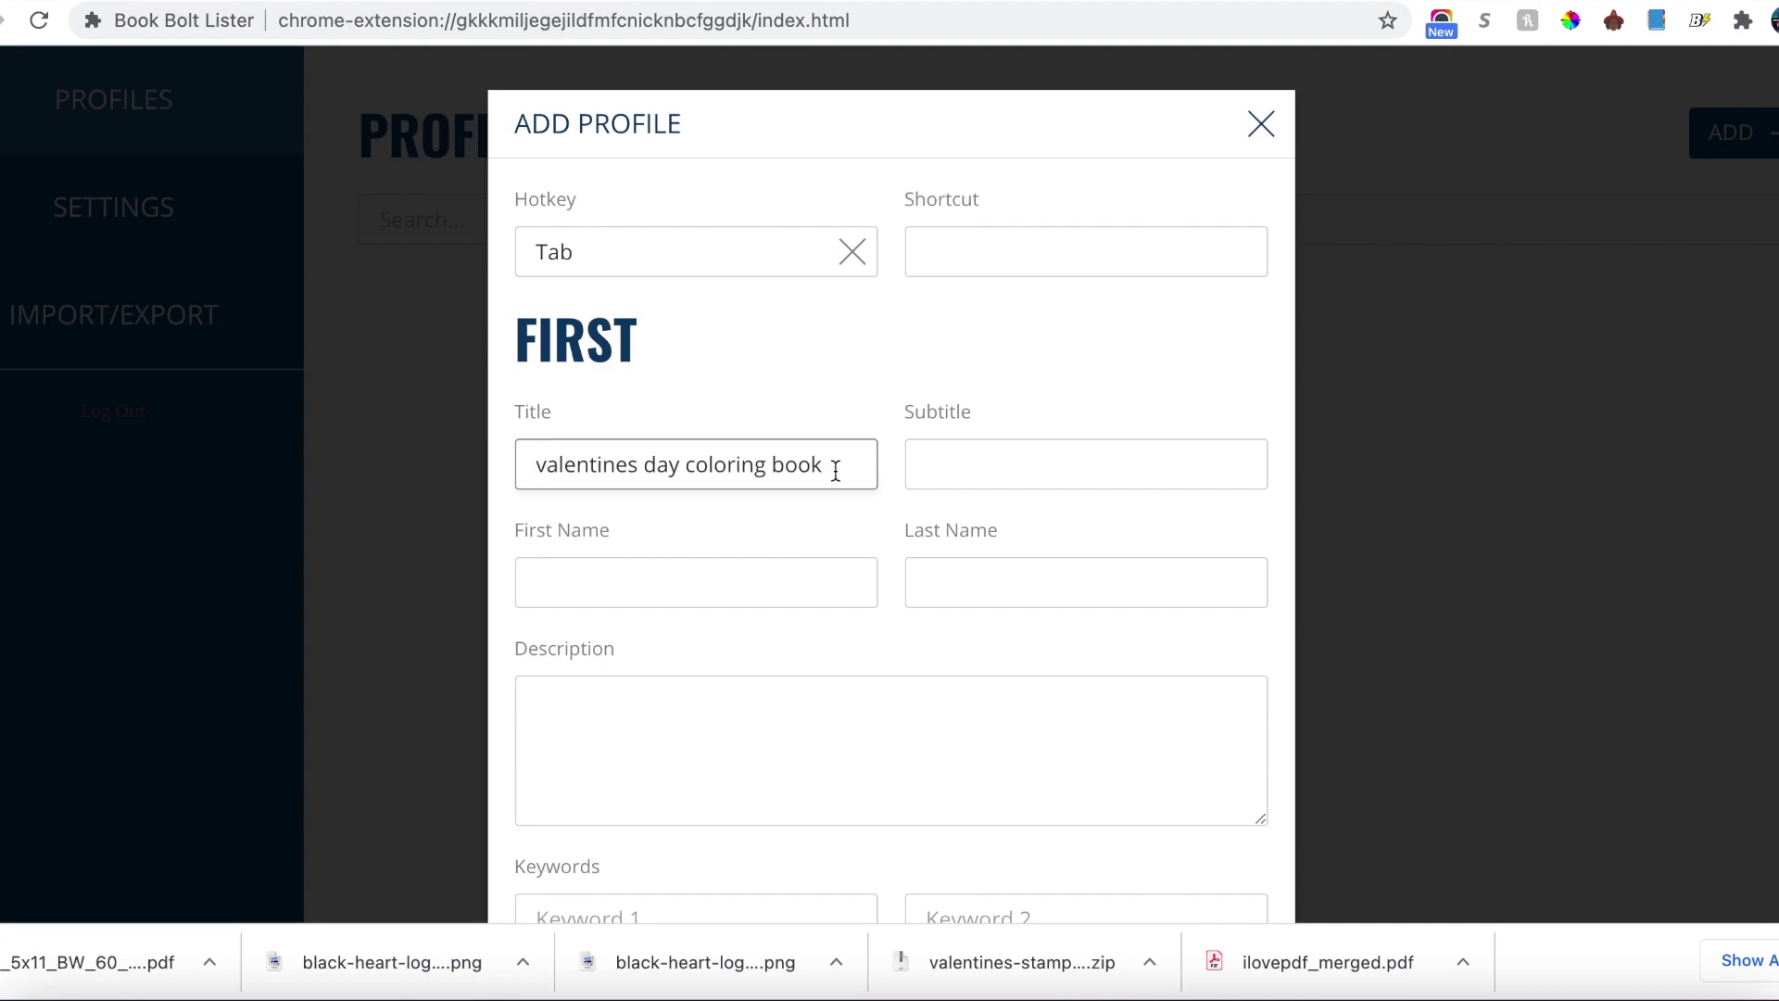
pyautogui.write('for')
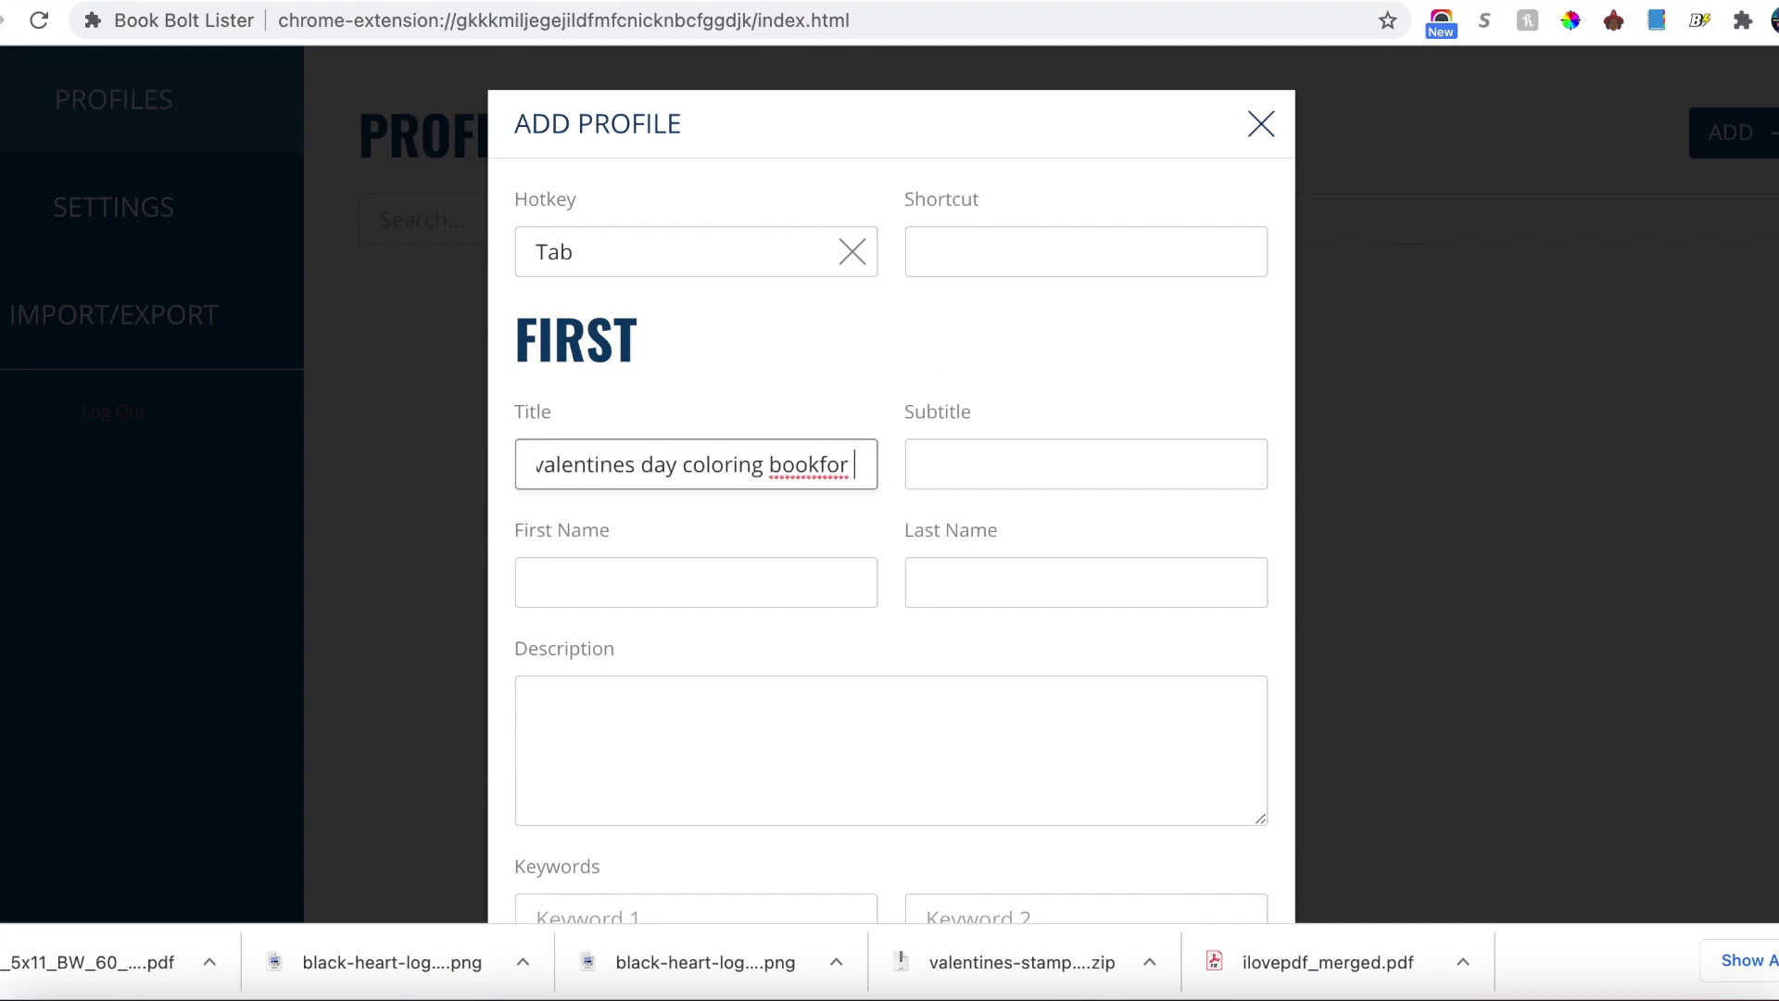
pyautogui.click(821, 471)
pyautogui.click(537, 464)
pyautogui.press('BackSpace')
pyautogui.write('V')
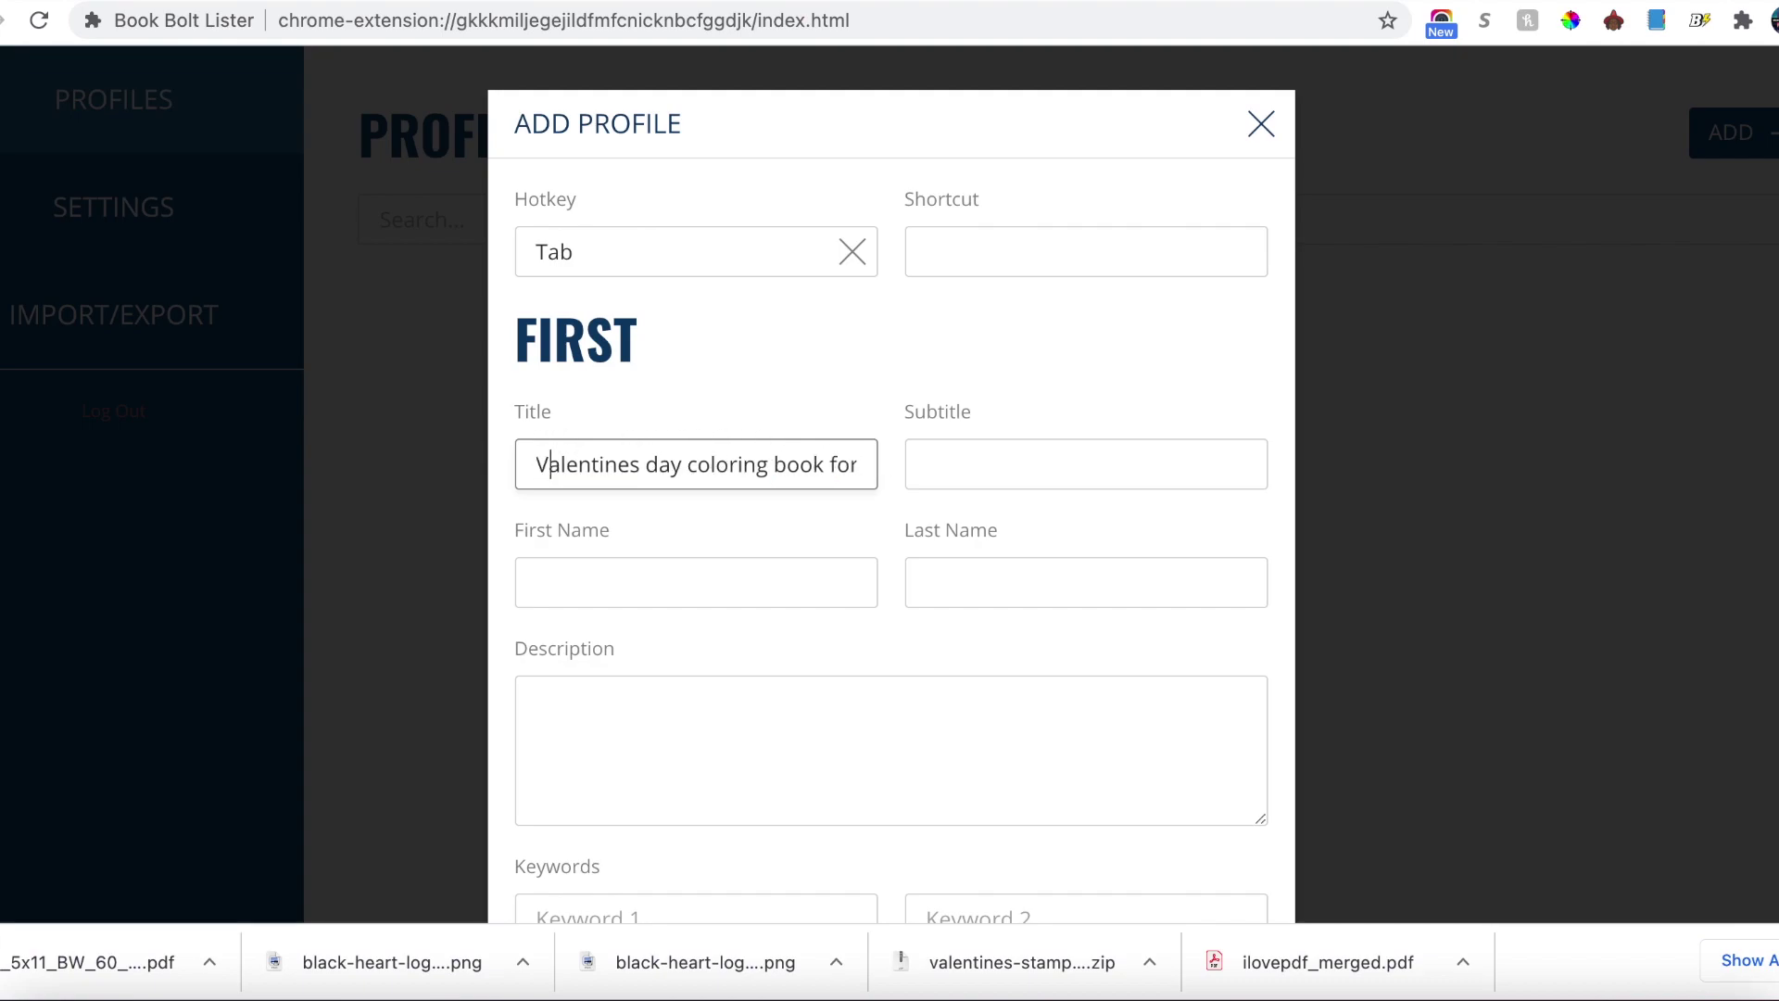
pyautogui.click(960, 469)
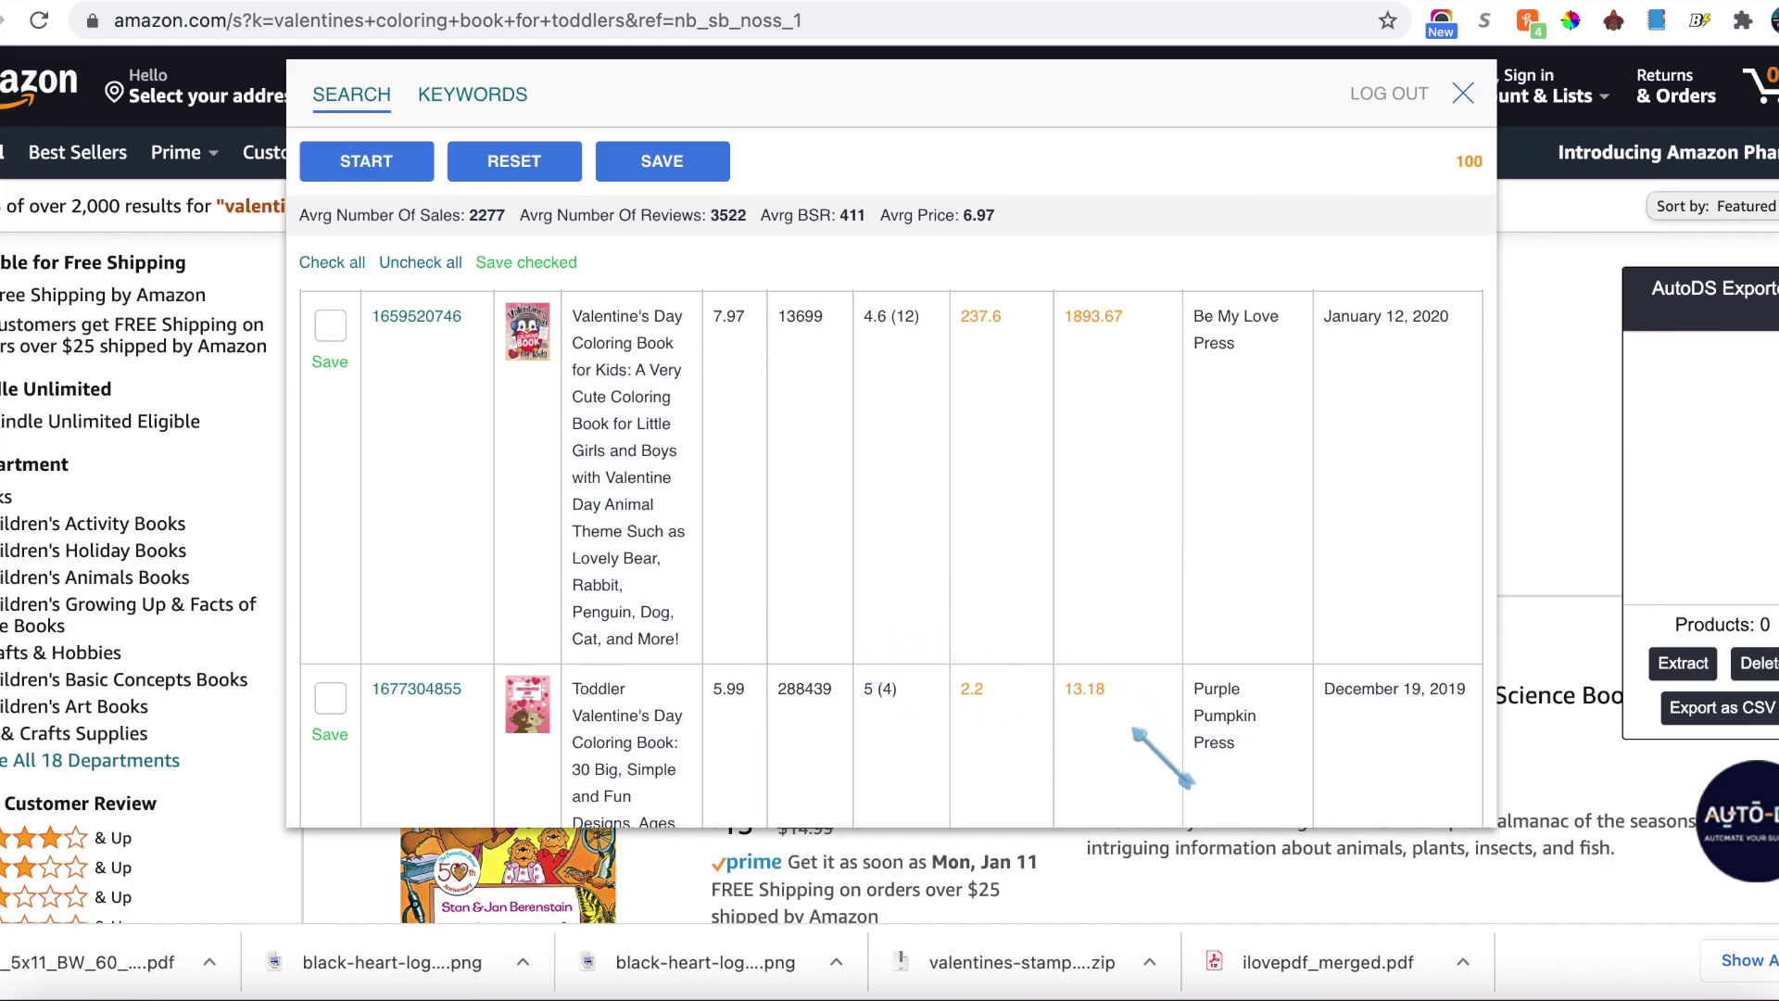
pyautogui.click(436, 317)
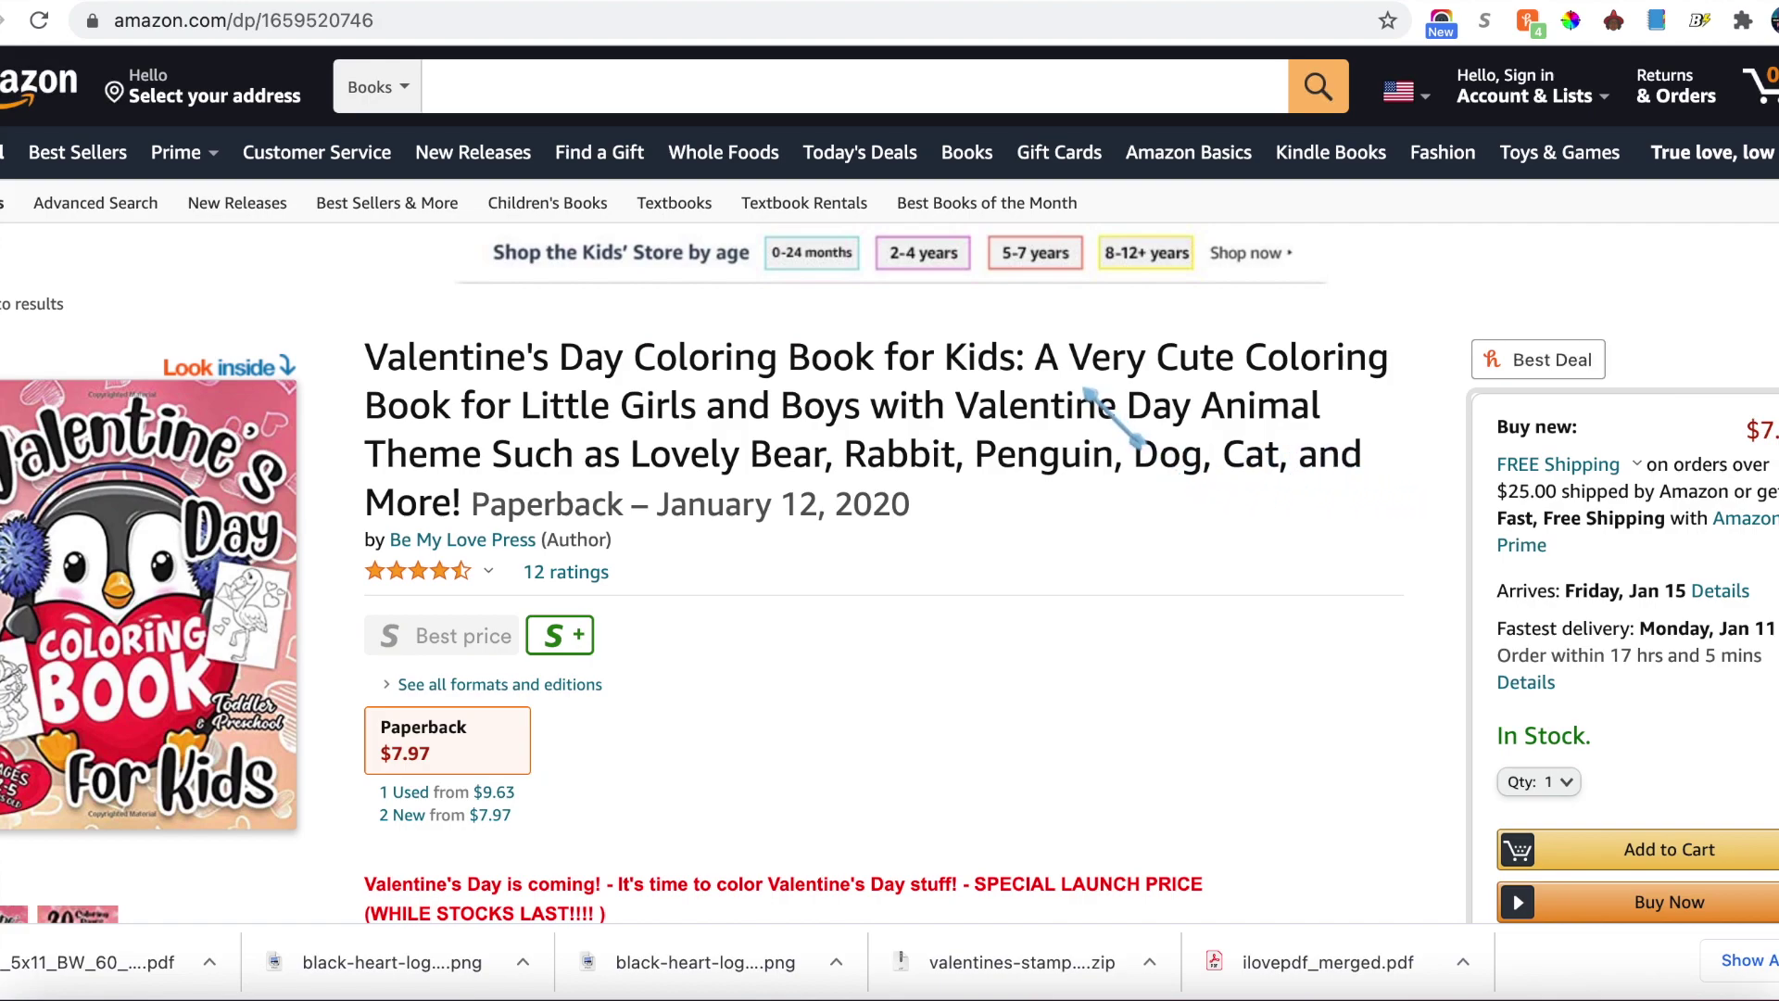
pyautogui.moveTo(1040, 364); pyautogui.dragTo(1358, 478)
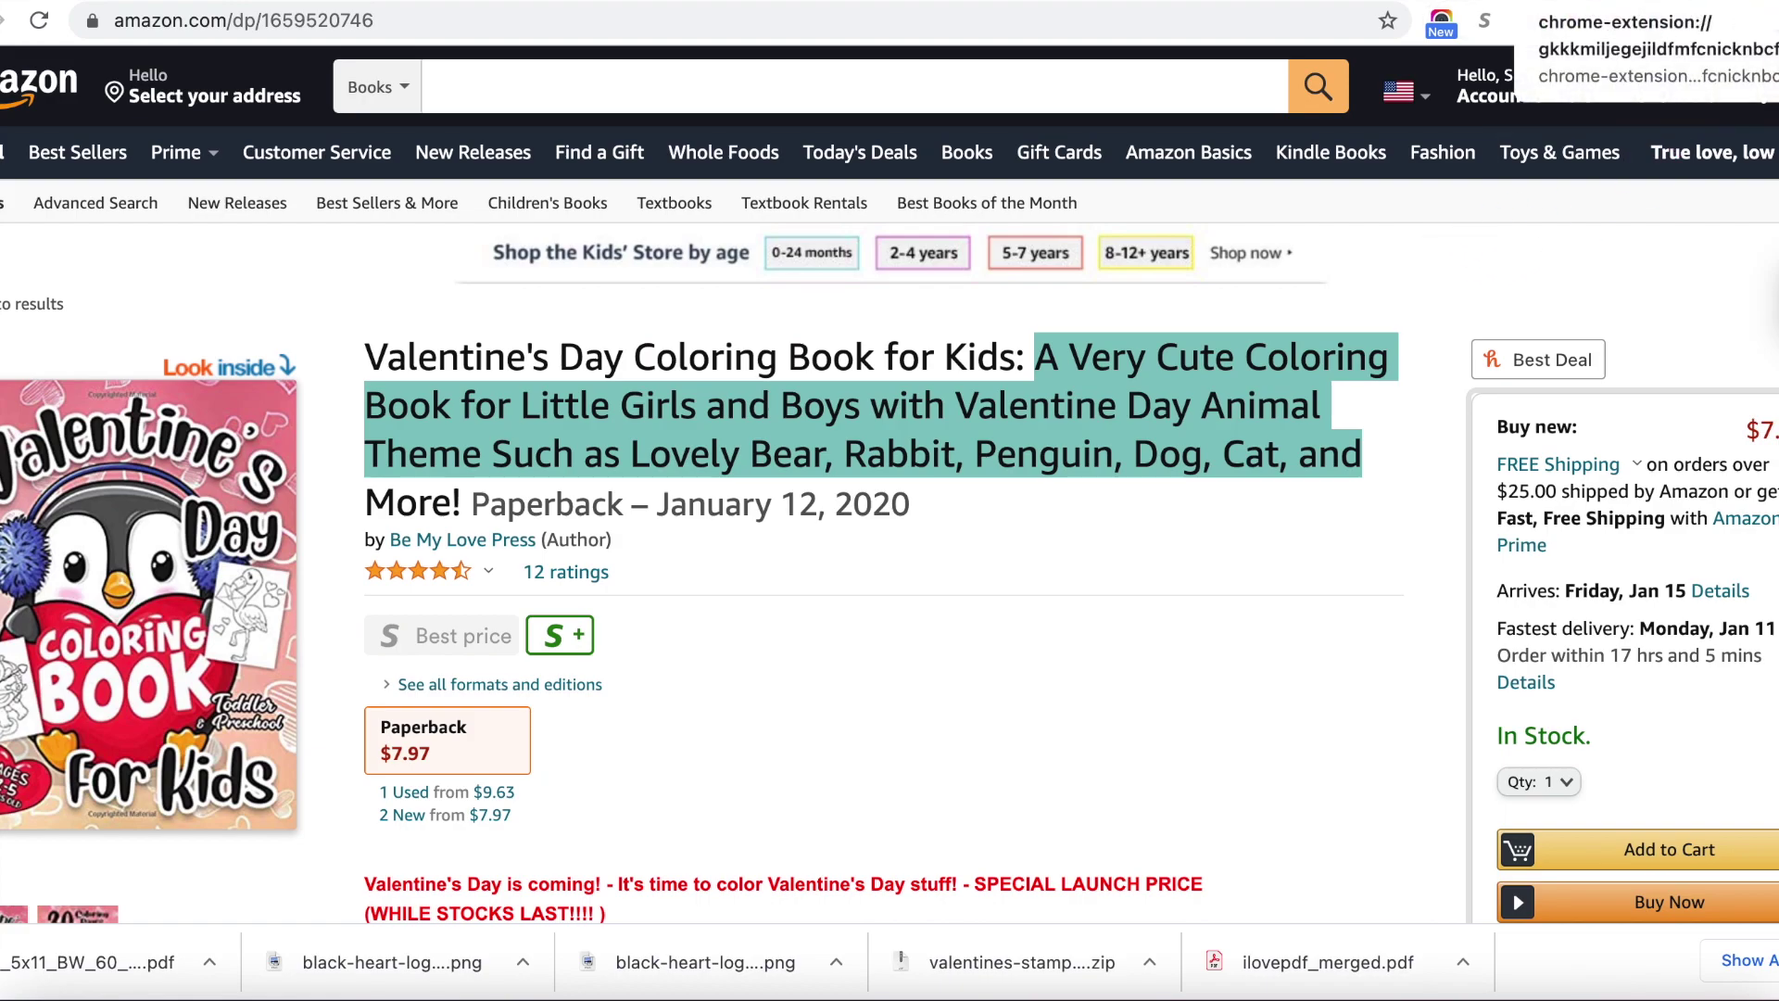
pyautogui.click(1527, 21)
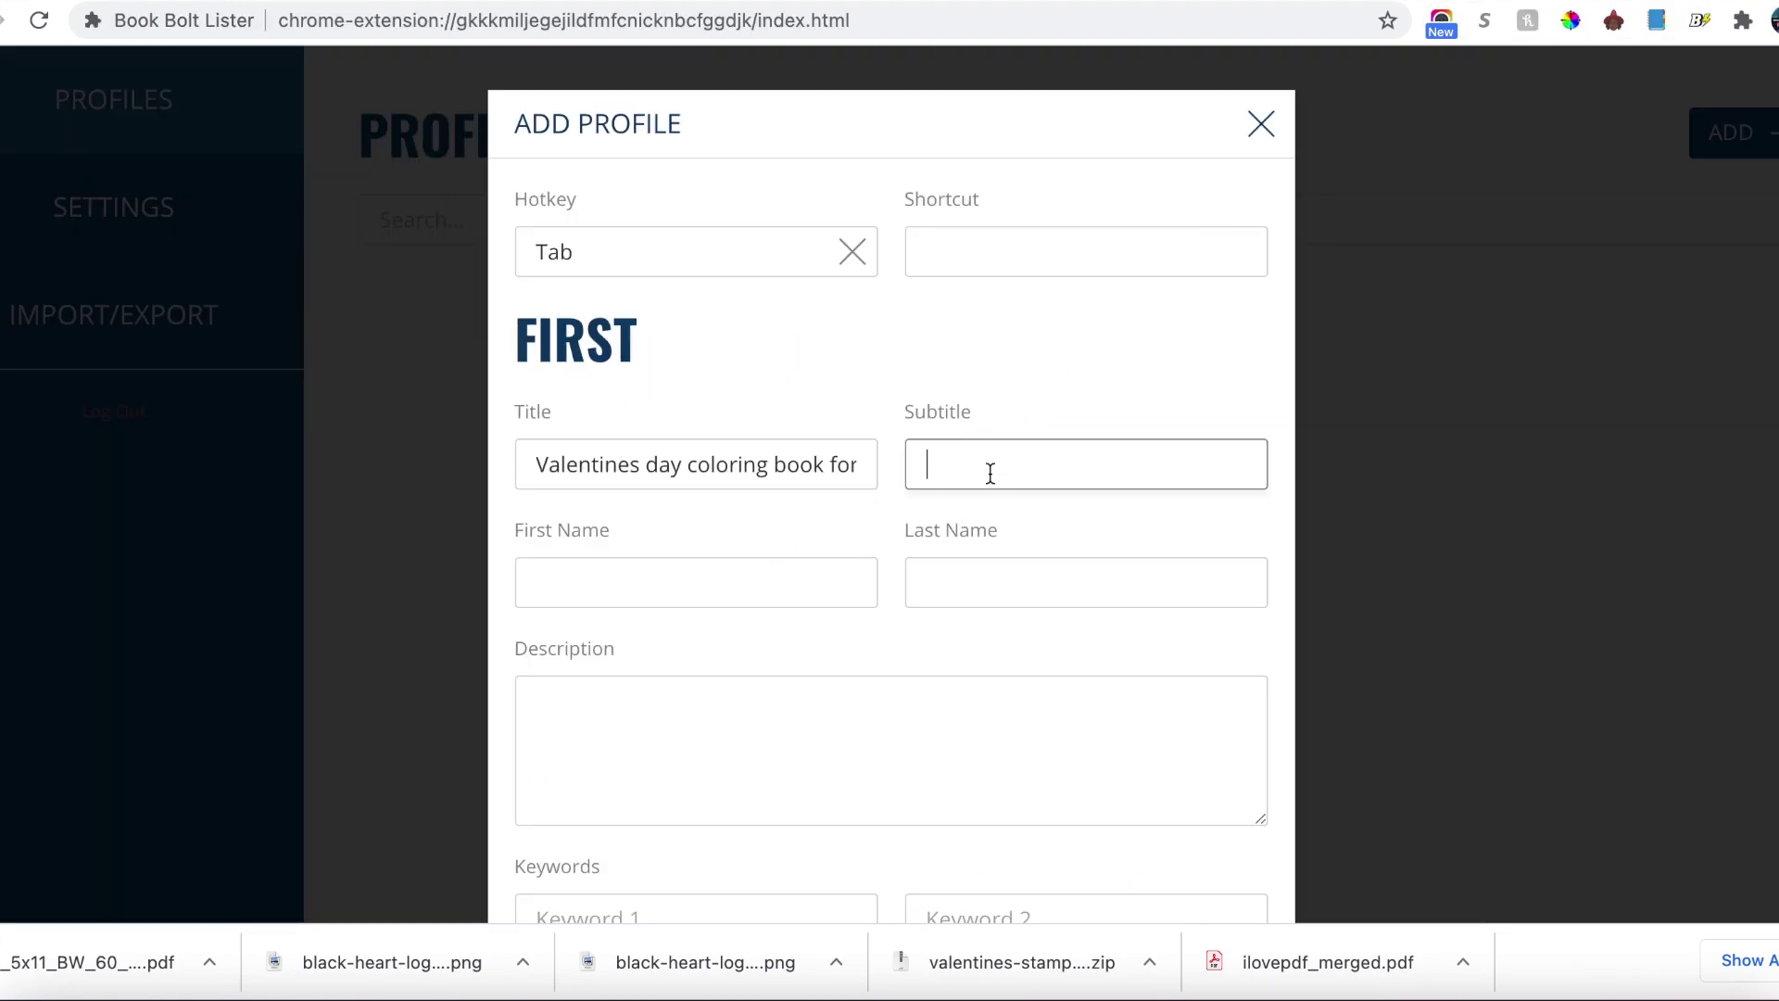
pyautogui.press('super+v')
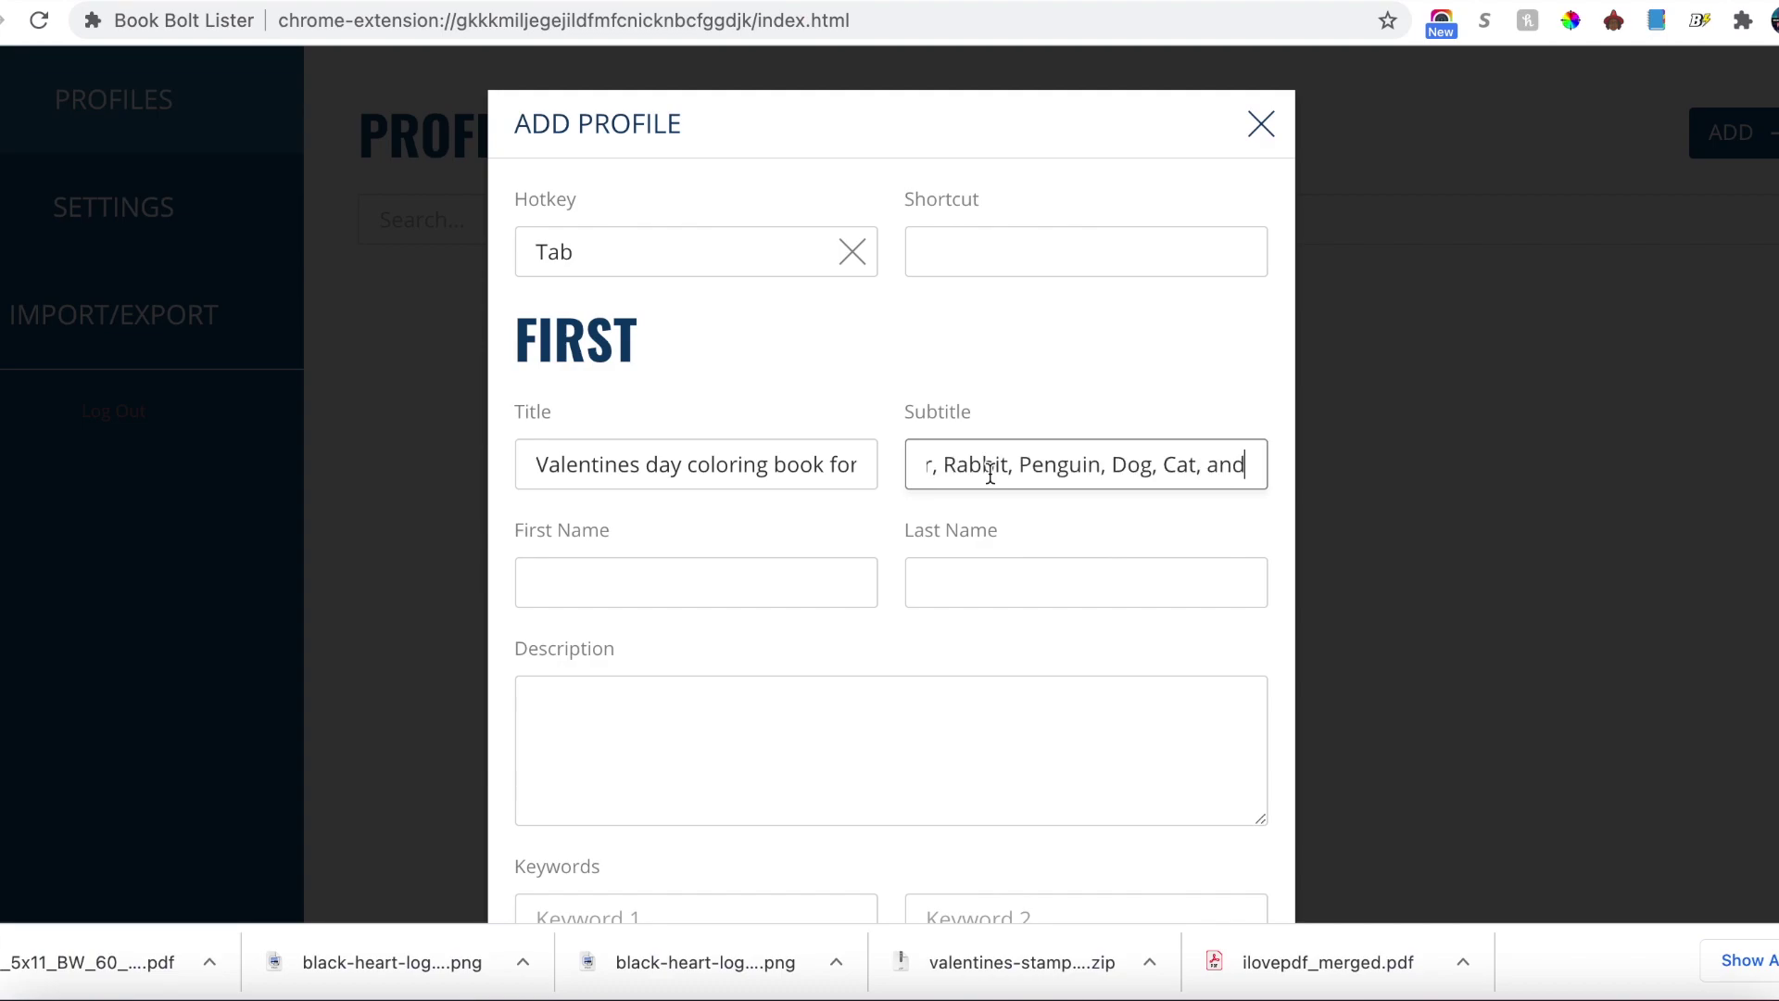
# Step: Enter the author's first name and last name in the Lister profile
pyautogui.click(736, 583)
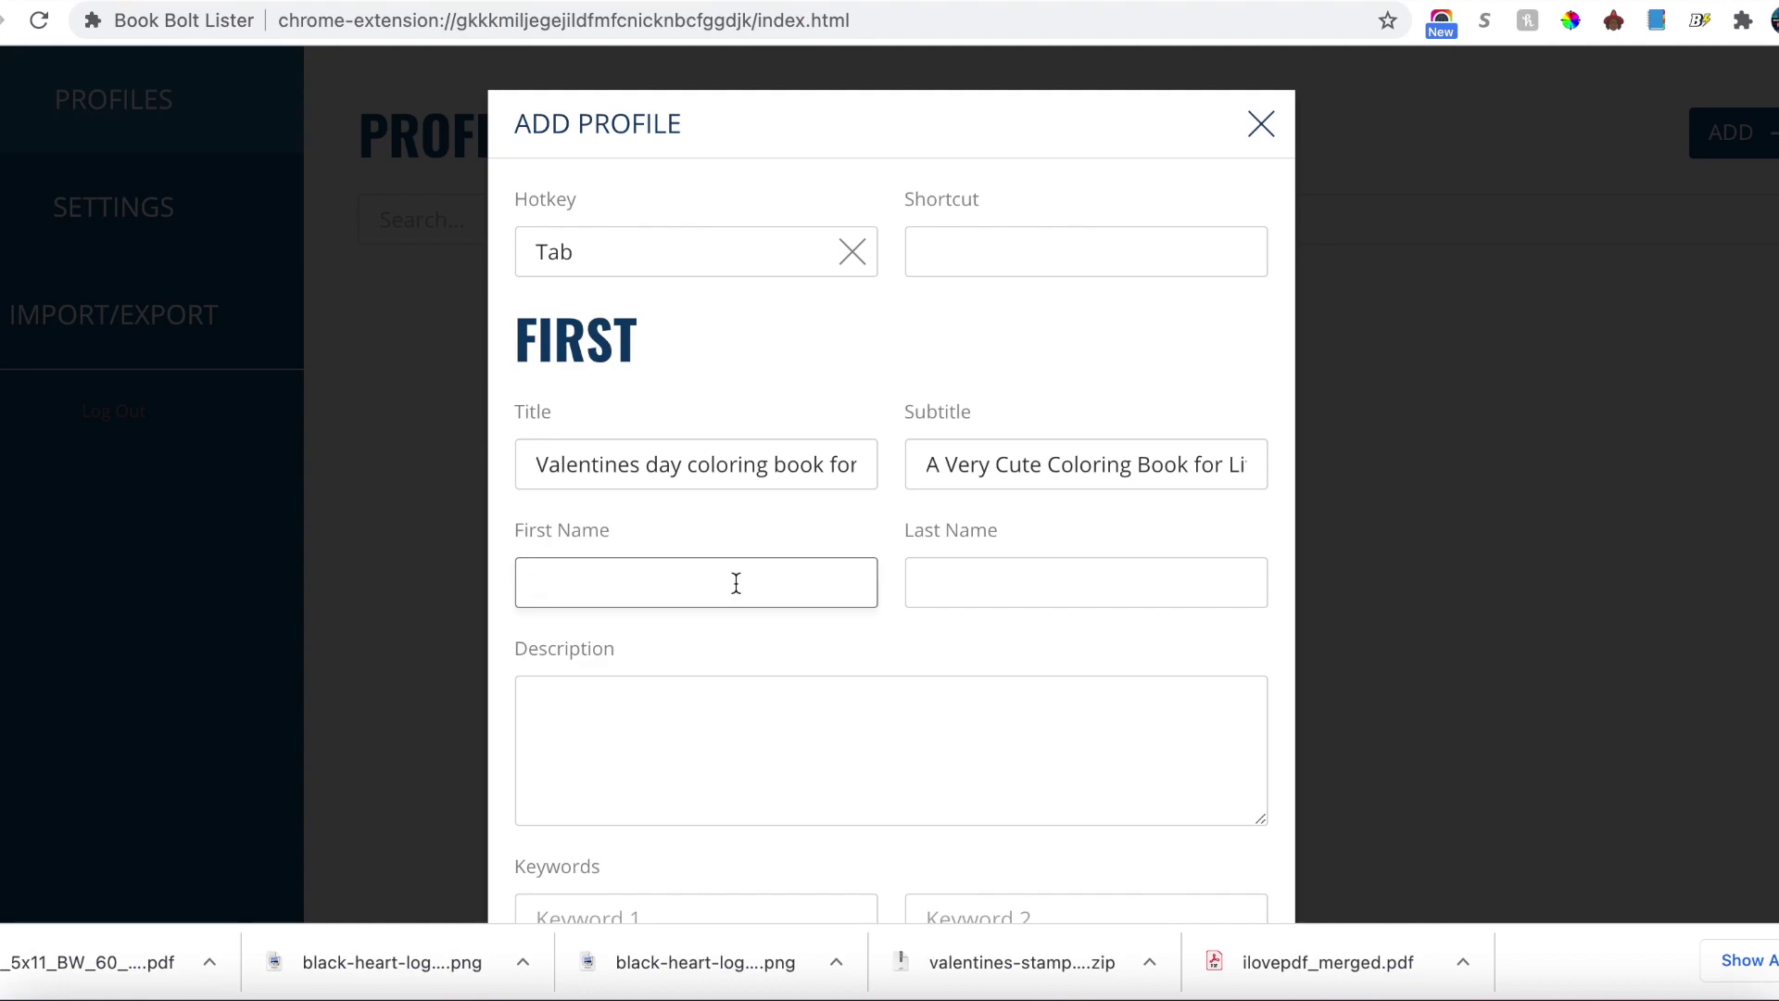
pyautogui.write('John')
pyautogui.click(1027, 596)
pyautogui.write('Doe')
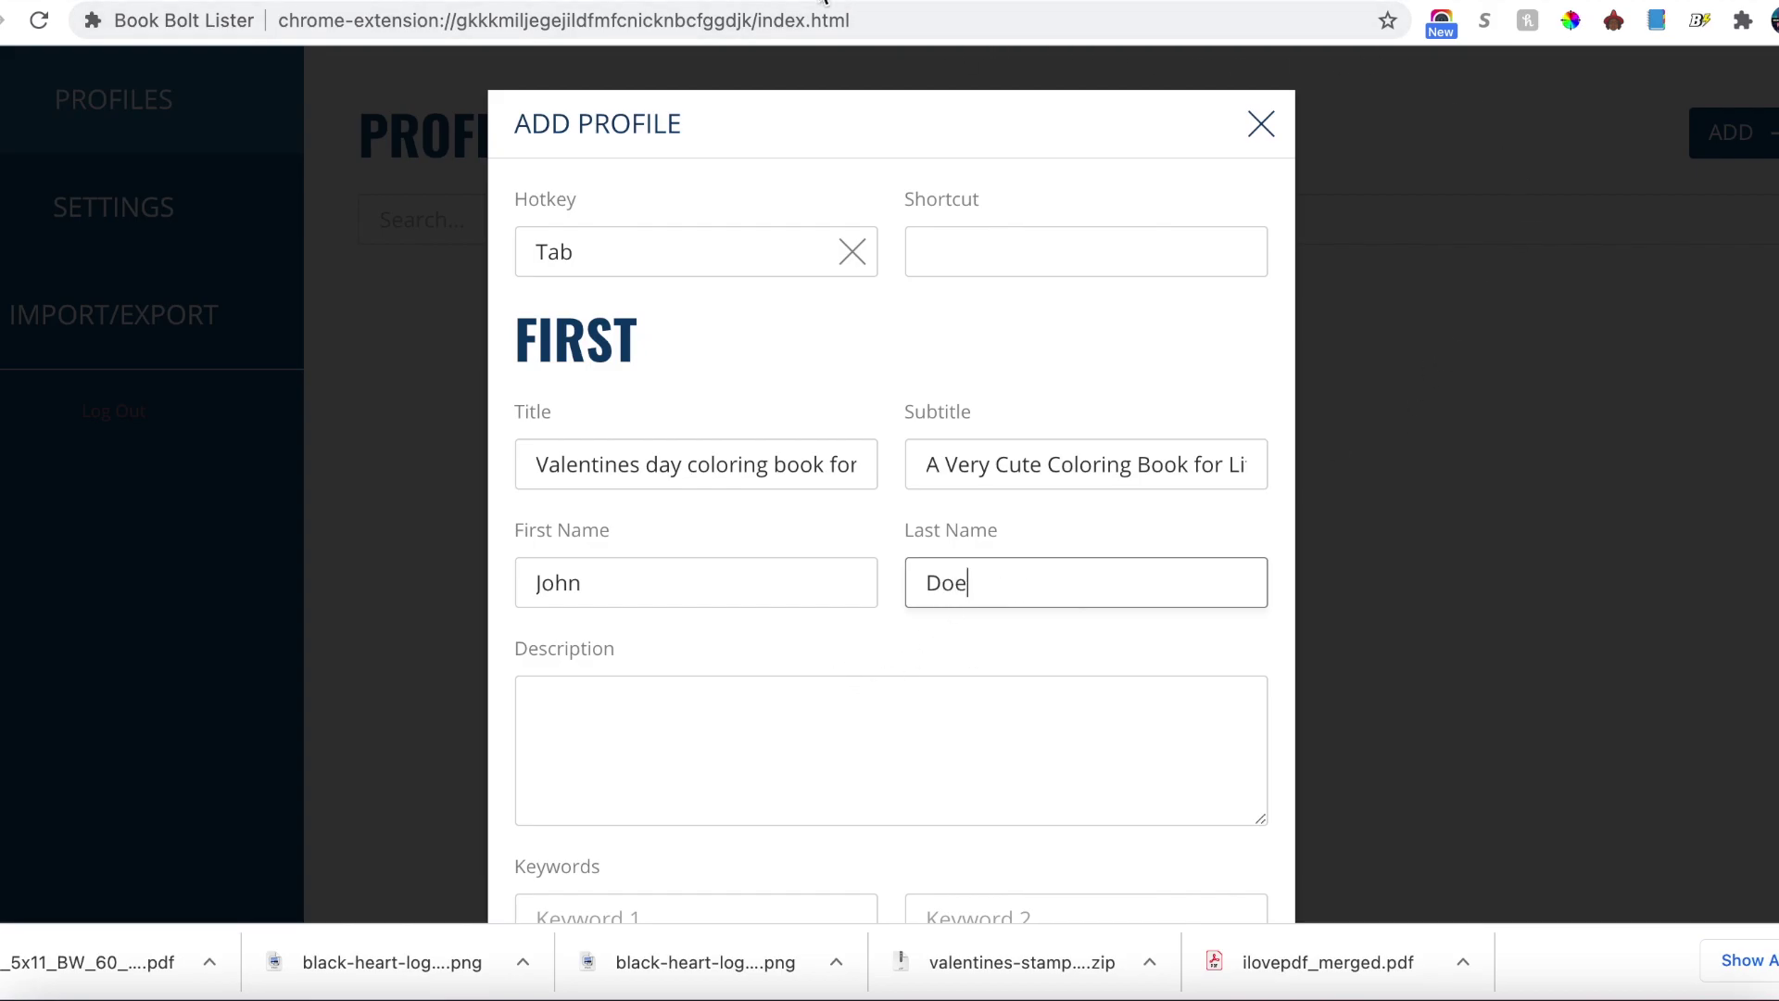
# Step: Return to the competing Valentine's Day coloring book's Amazon listing and expand its full description
pyautogui.click(912, 2)
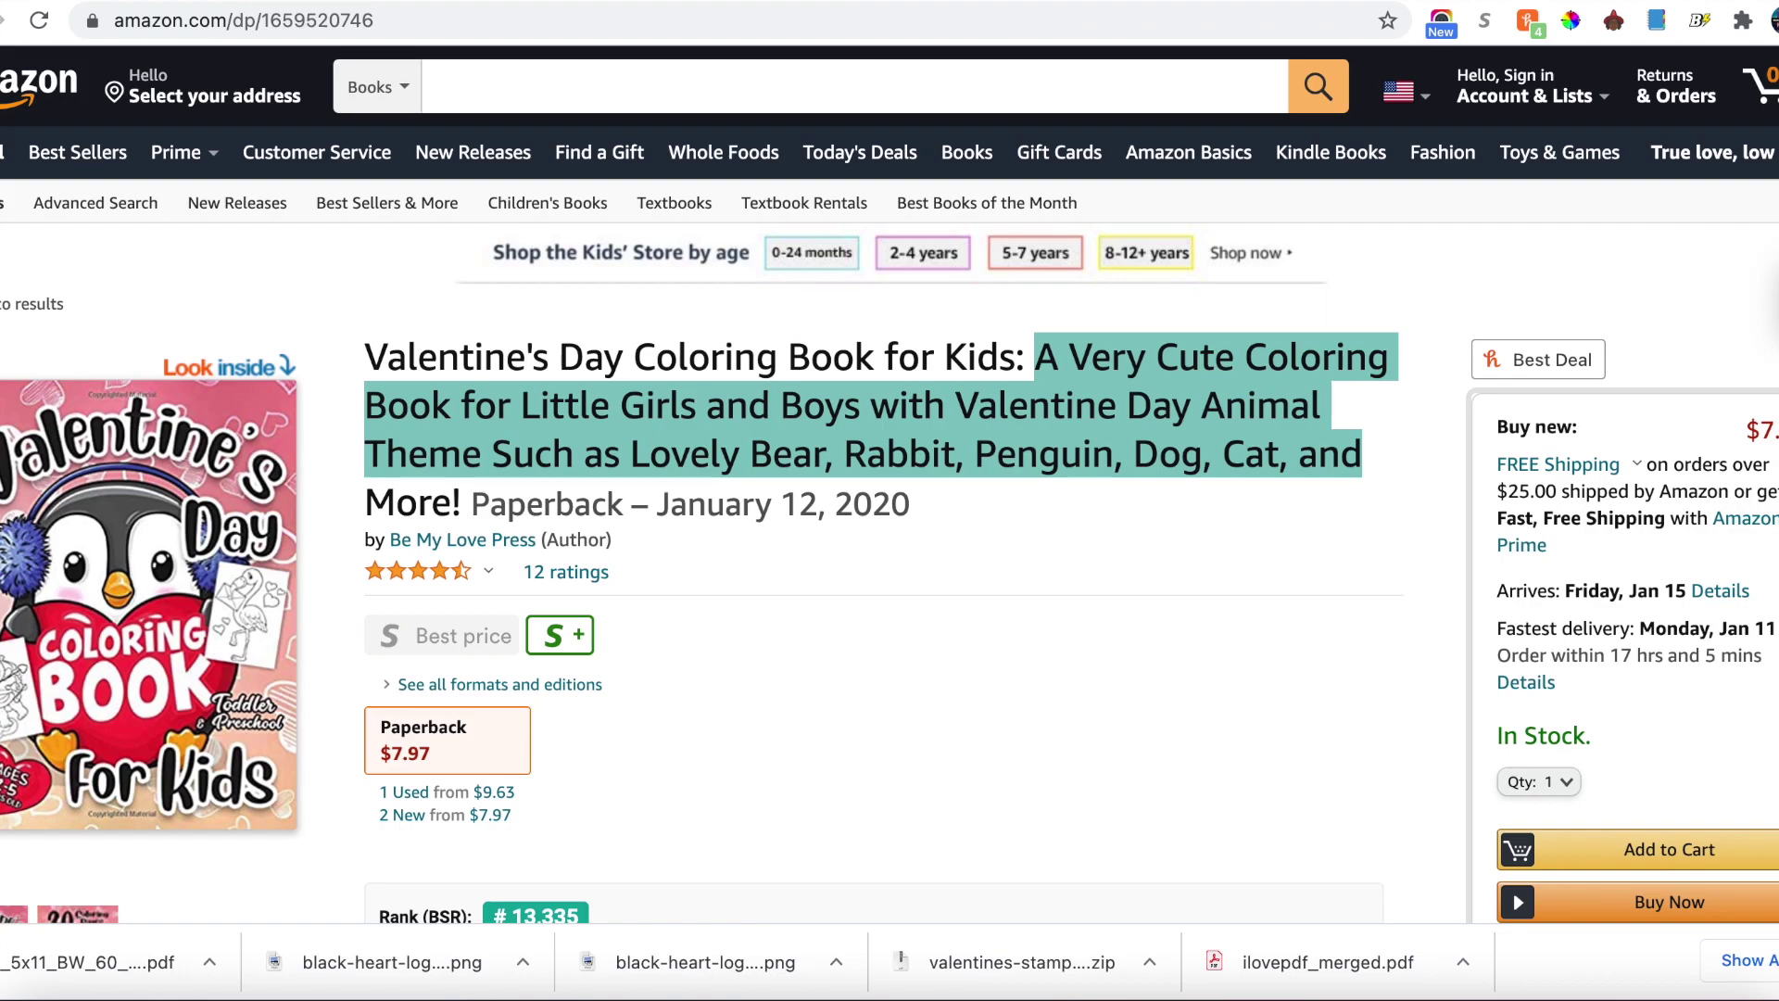
pyautogui.click(1165, 603)
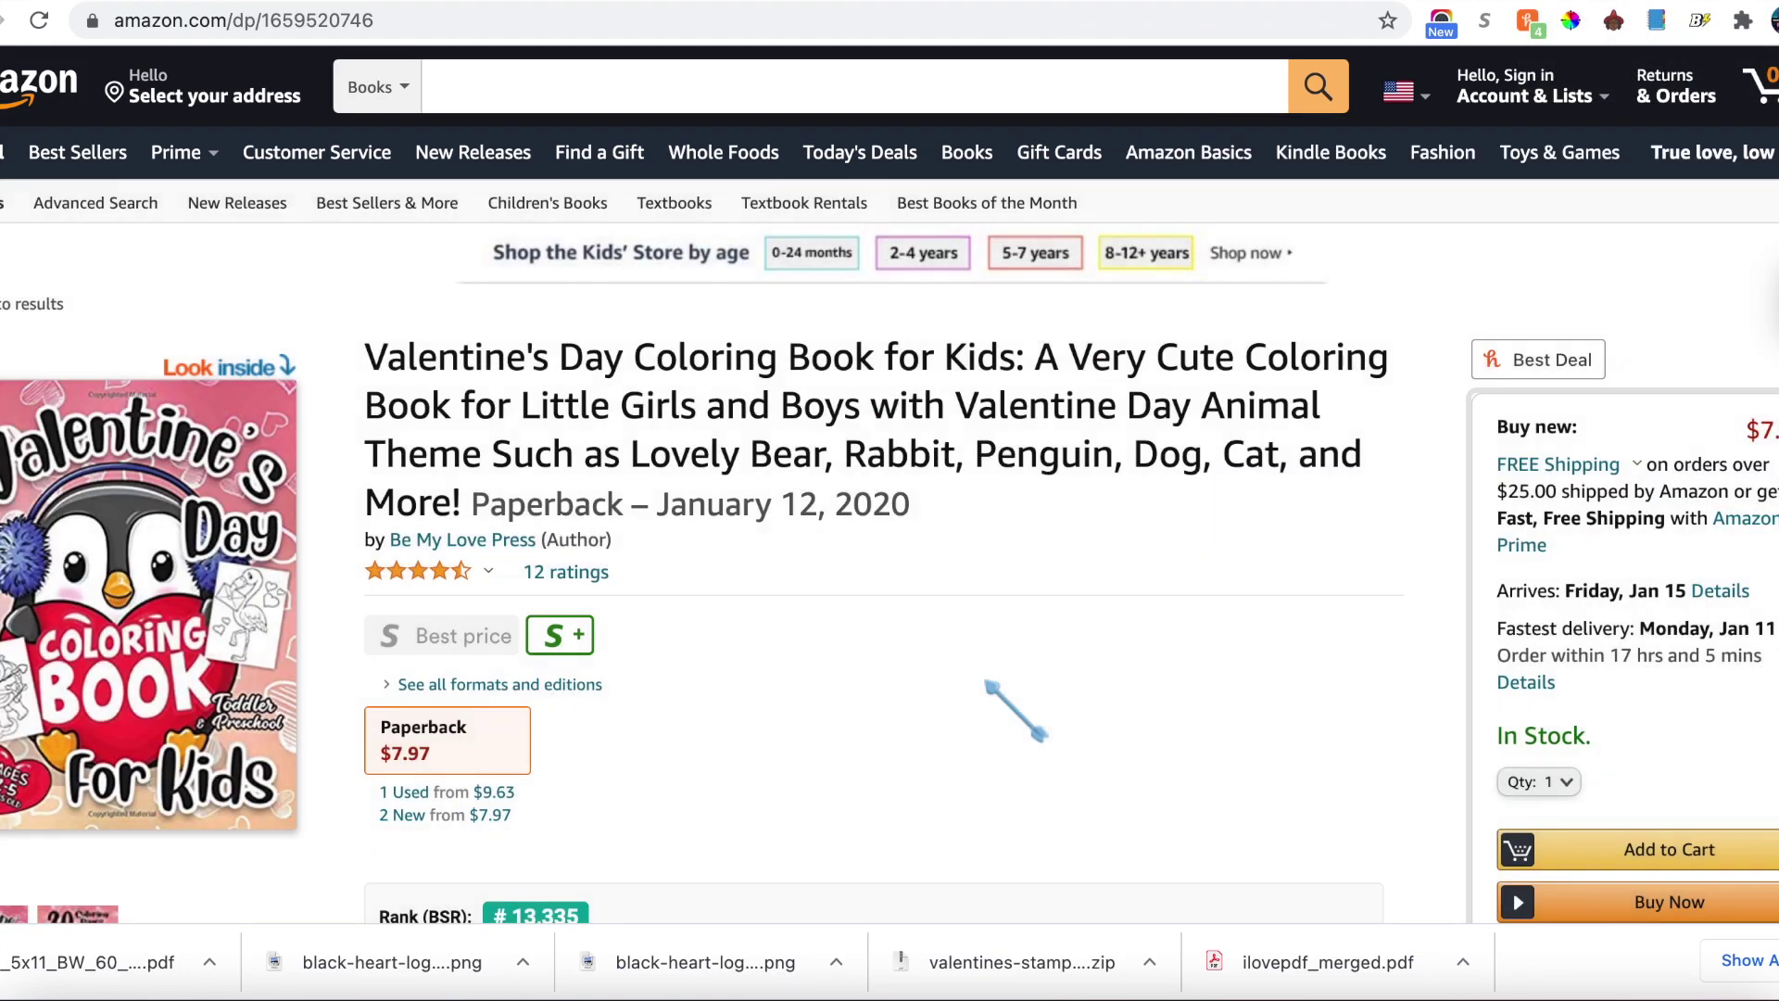
pyautogui.scroll(-10, 987, 684)
pyautogui.scroll(-6, 987, 684)
pyautogui.scroll(1, 989, 687)
pyautogui.click(412, 728)
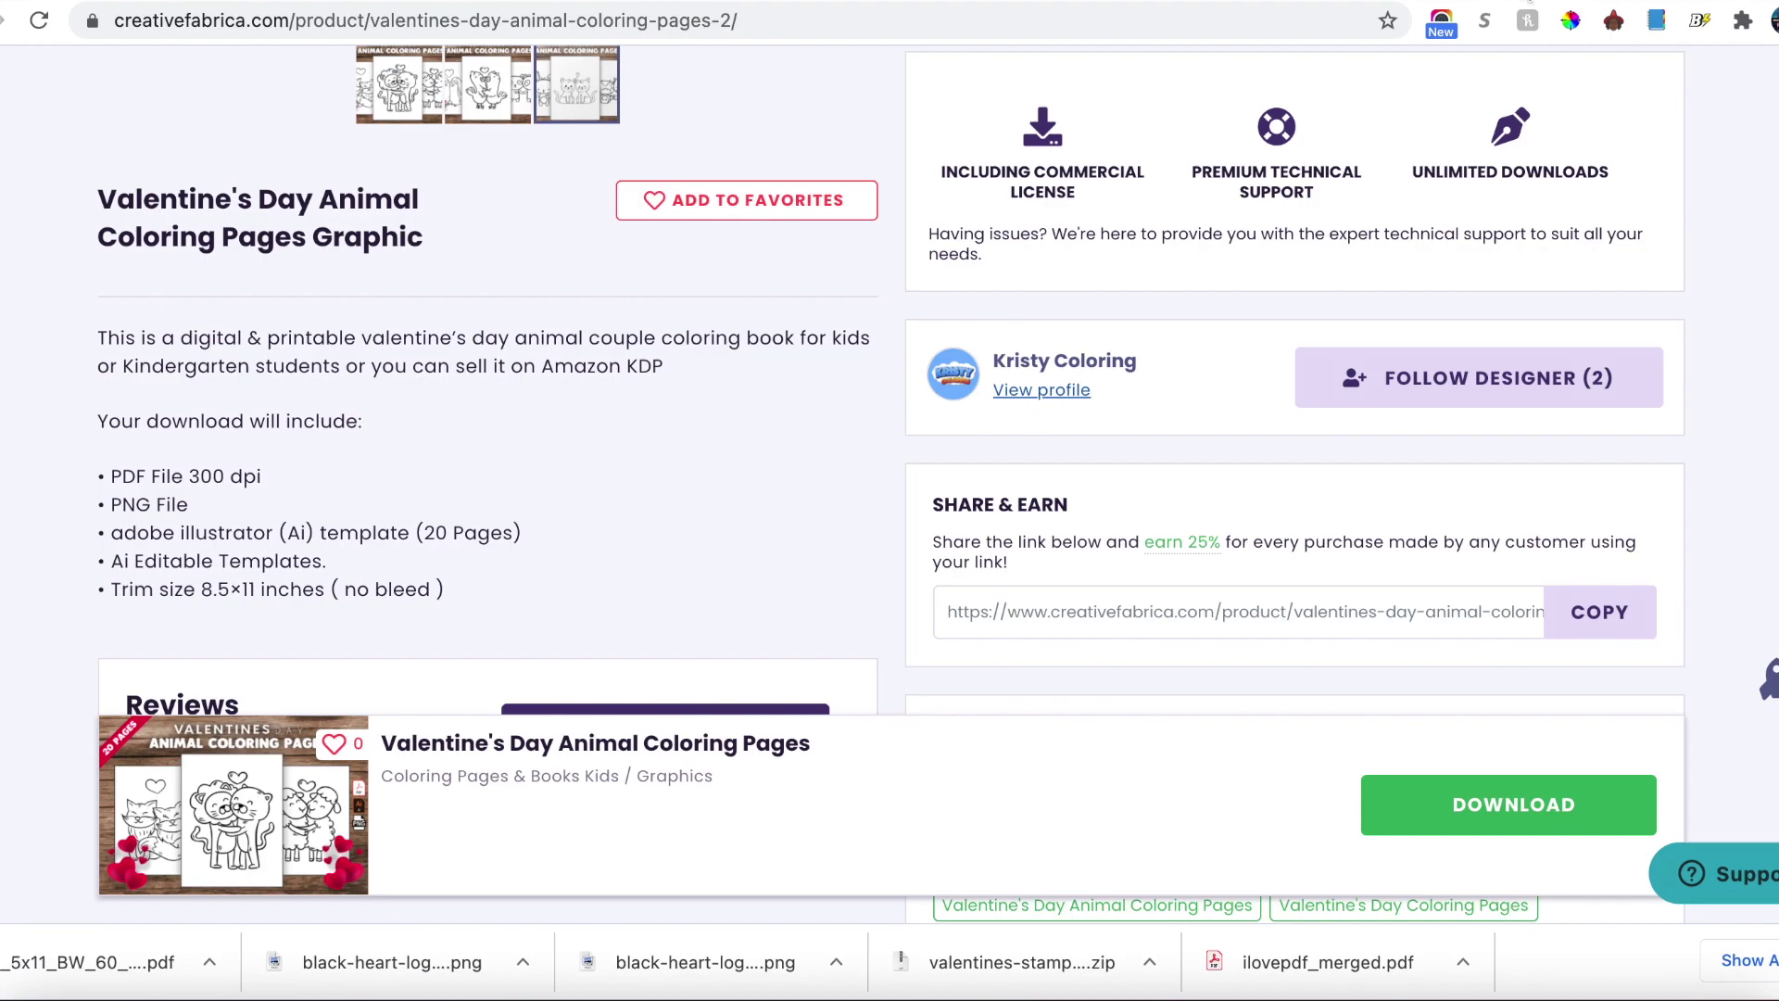
pyautogui.click(1057, 1)
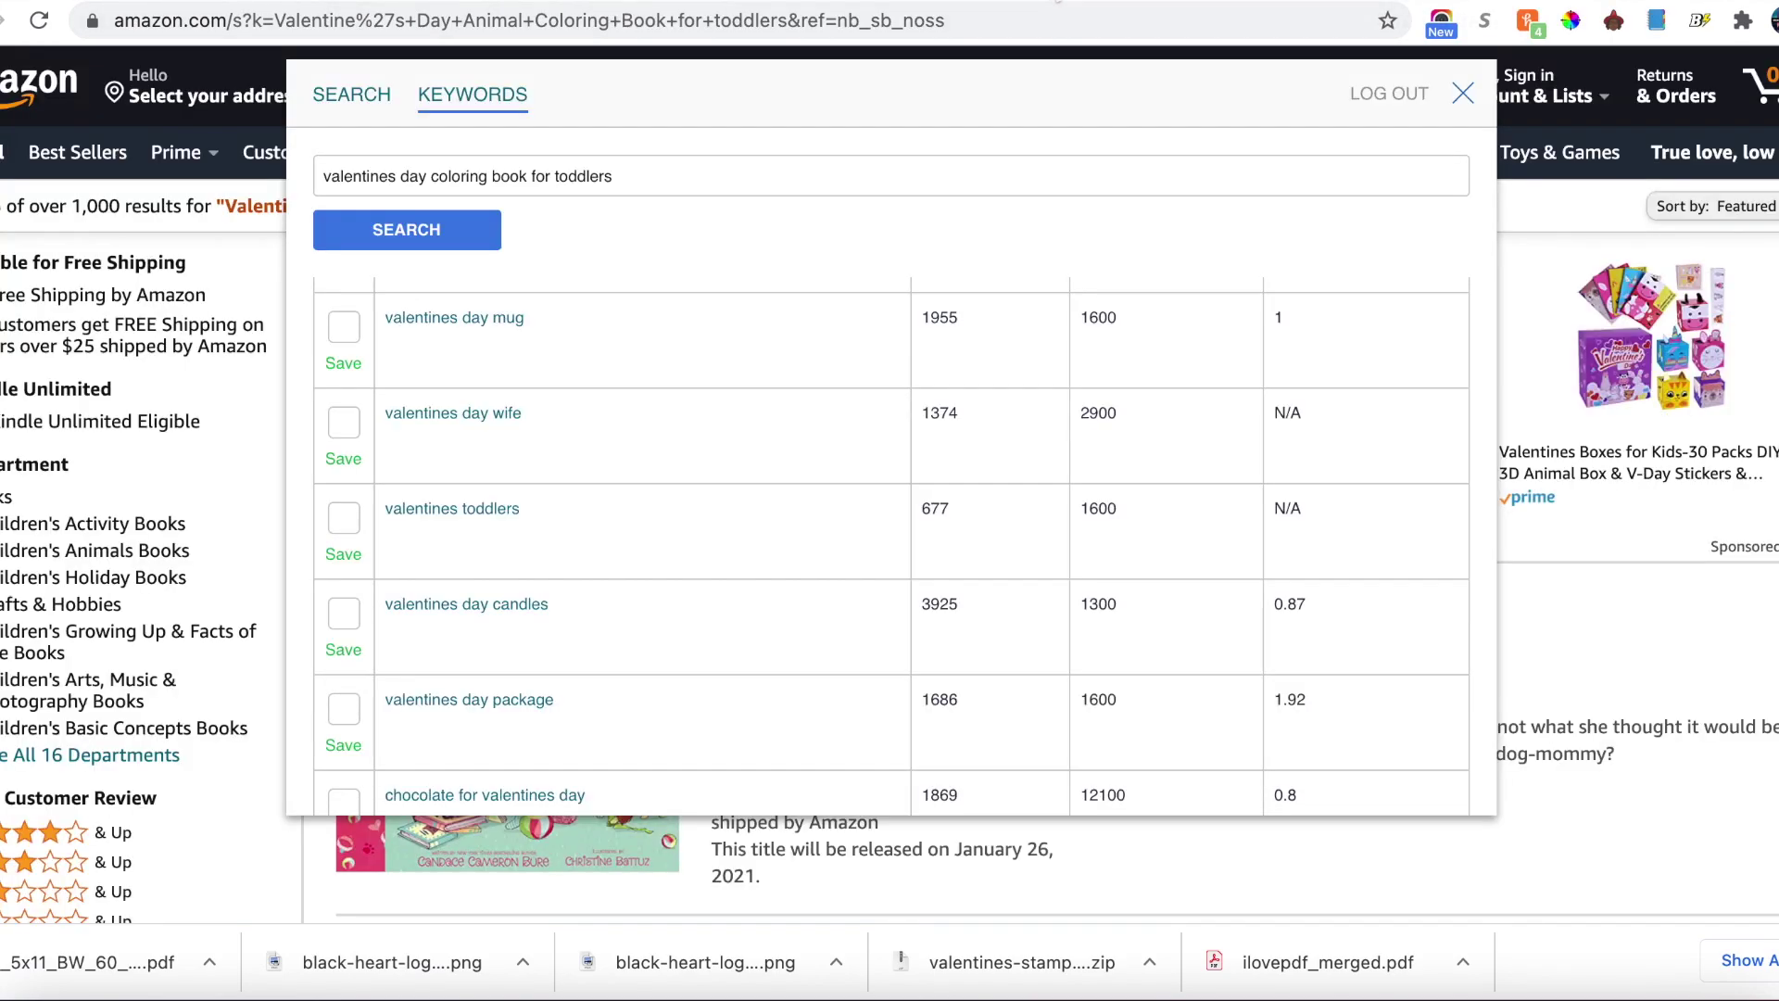
pyautogui.click(1575, 1)
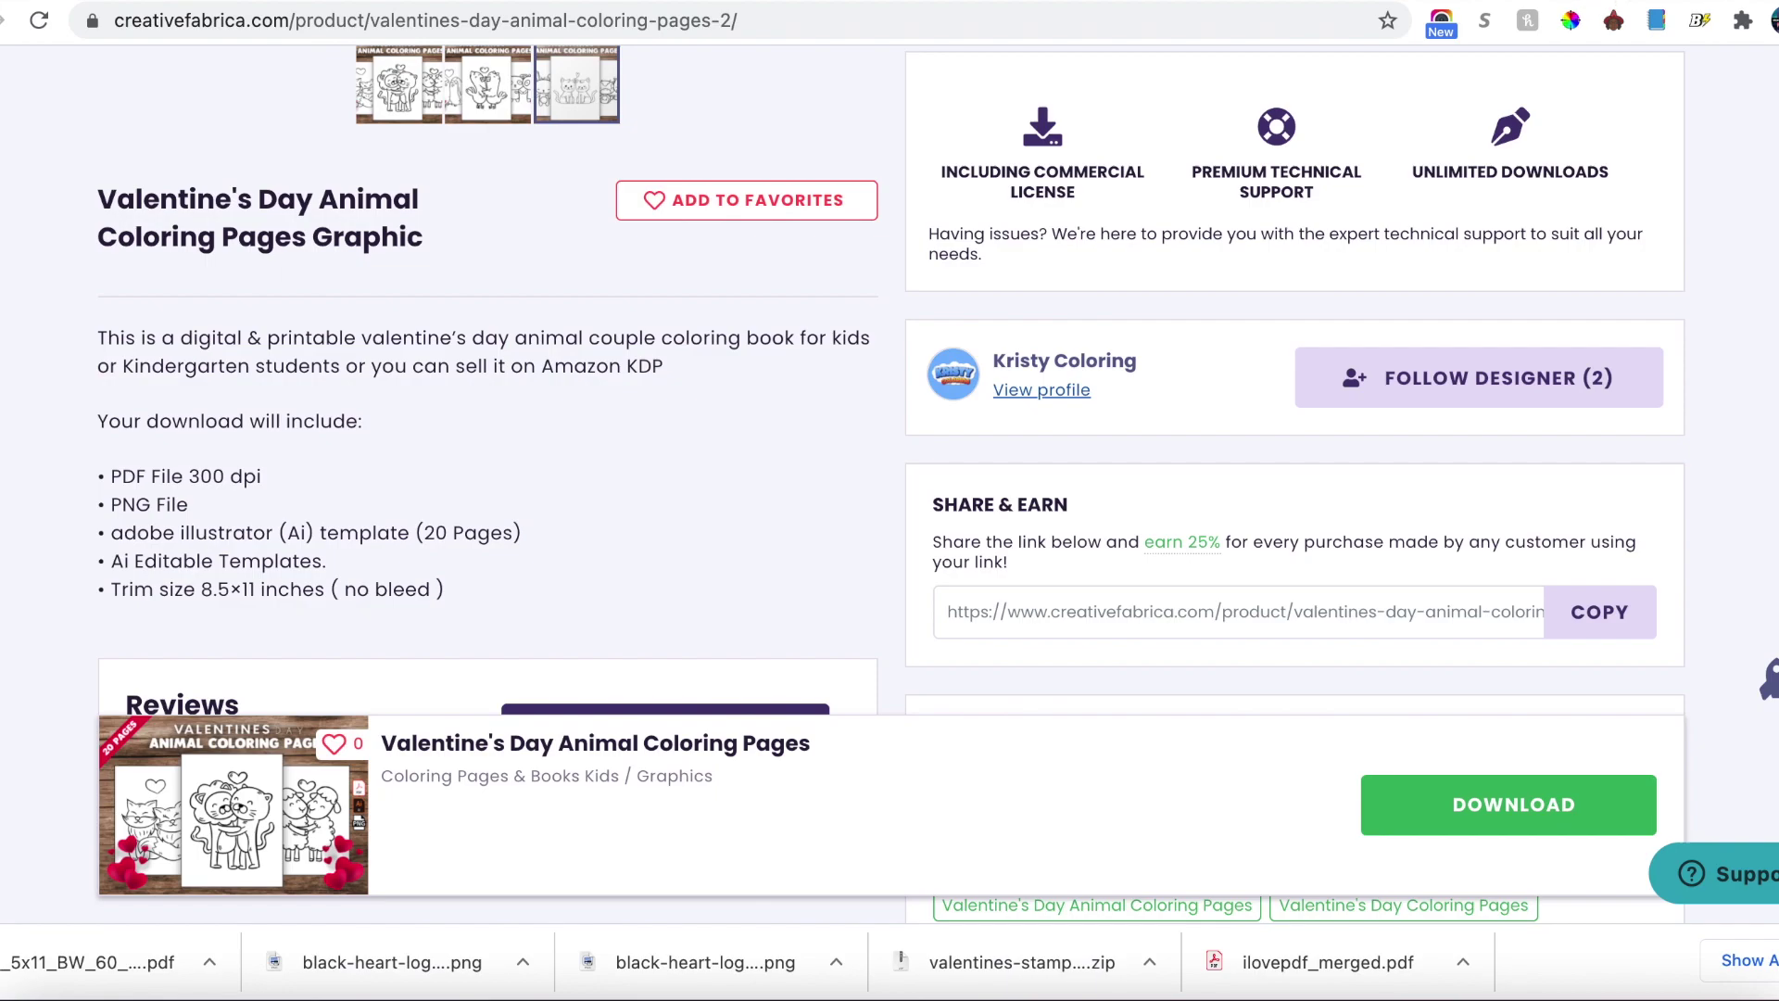
pyautogui.click(1646, 1)
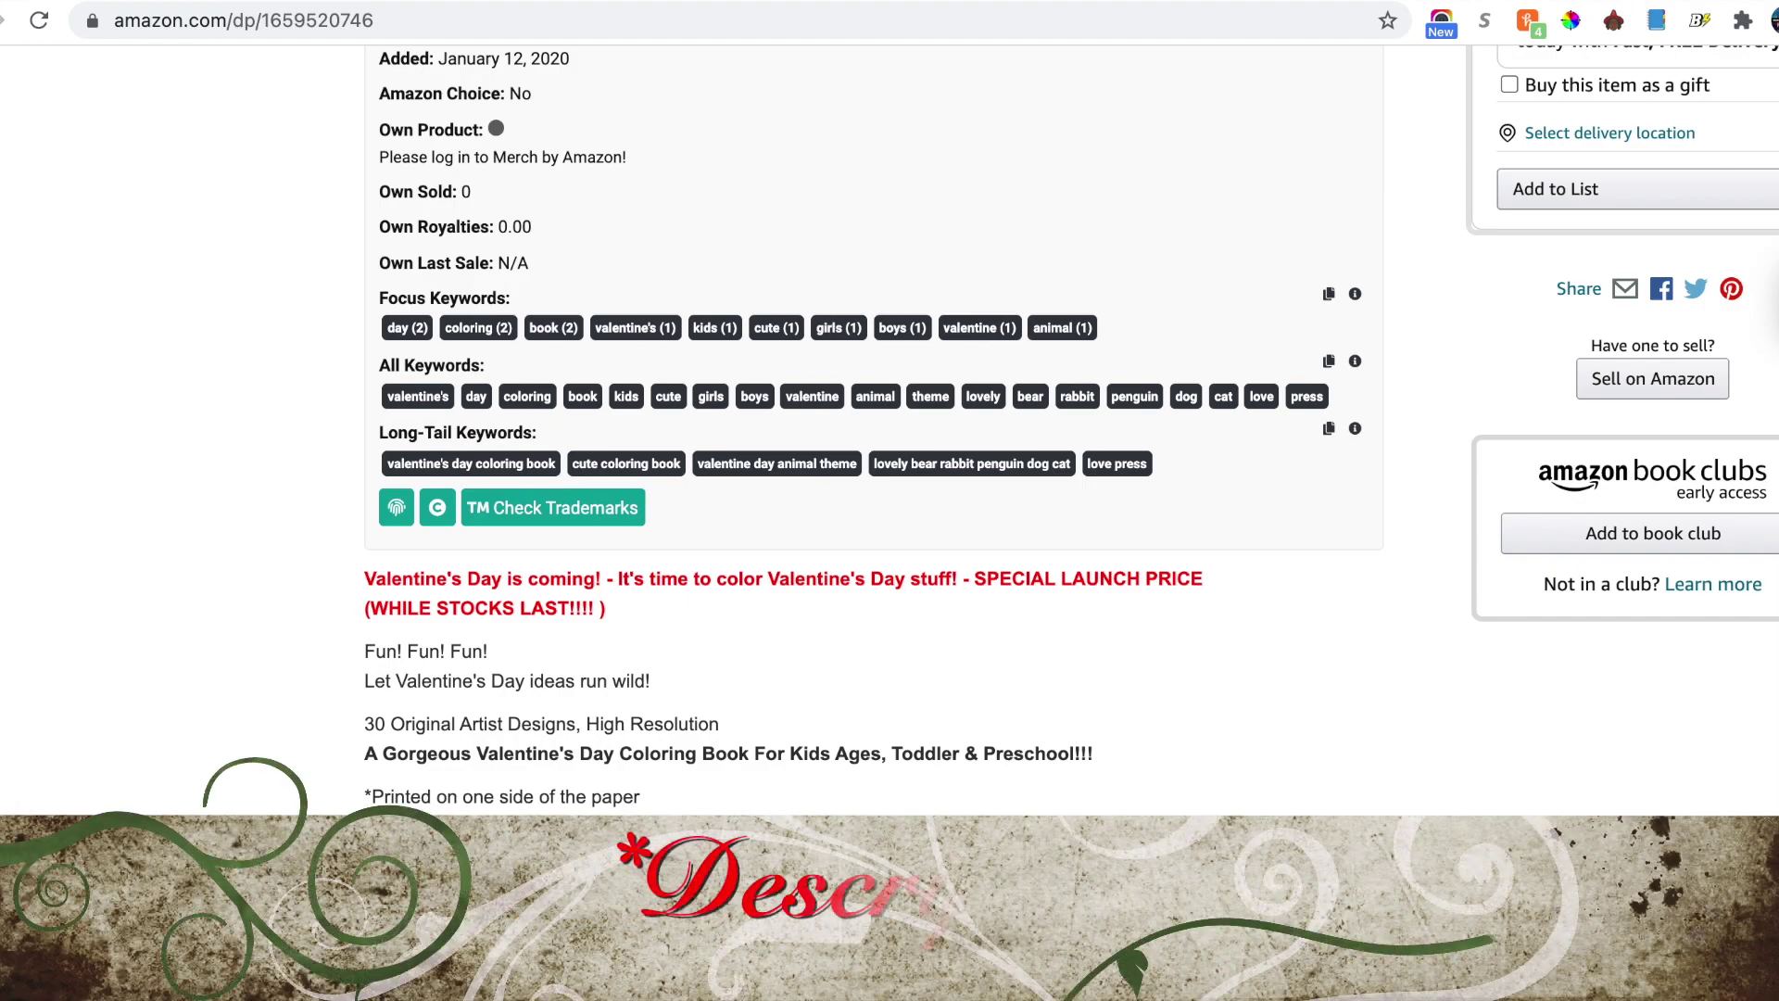
# Step: Search Google for "kindlepreneur amazon description generator" and open Kindlepreneur's free Amazon book description generator
pyautogui.click(1635, 1)
pyautogui.write('k')
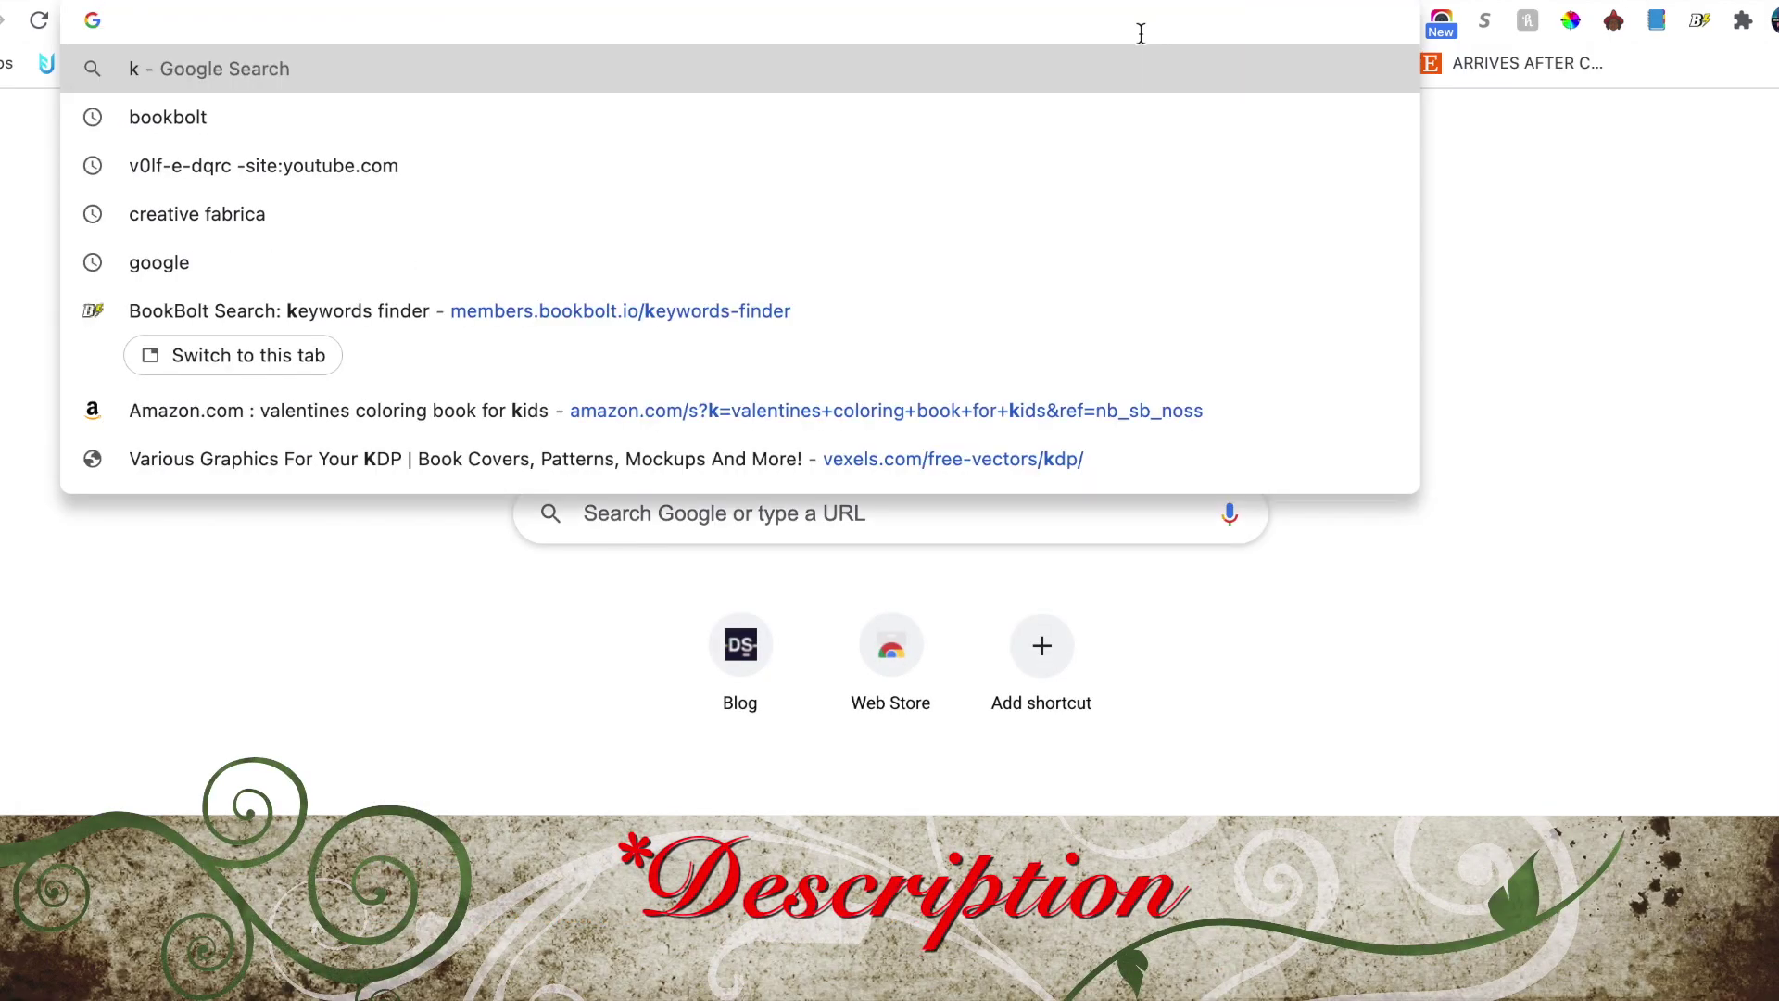
pyautogui.write('indleprenu')
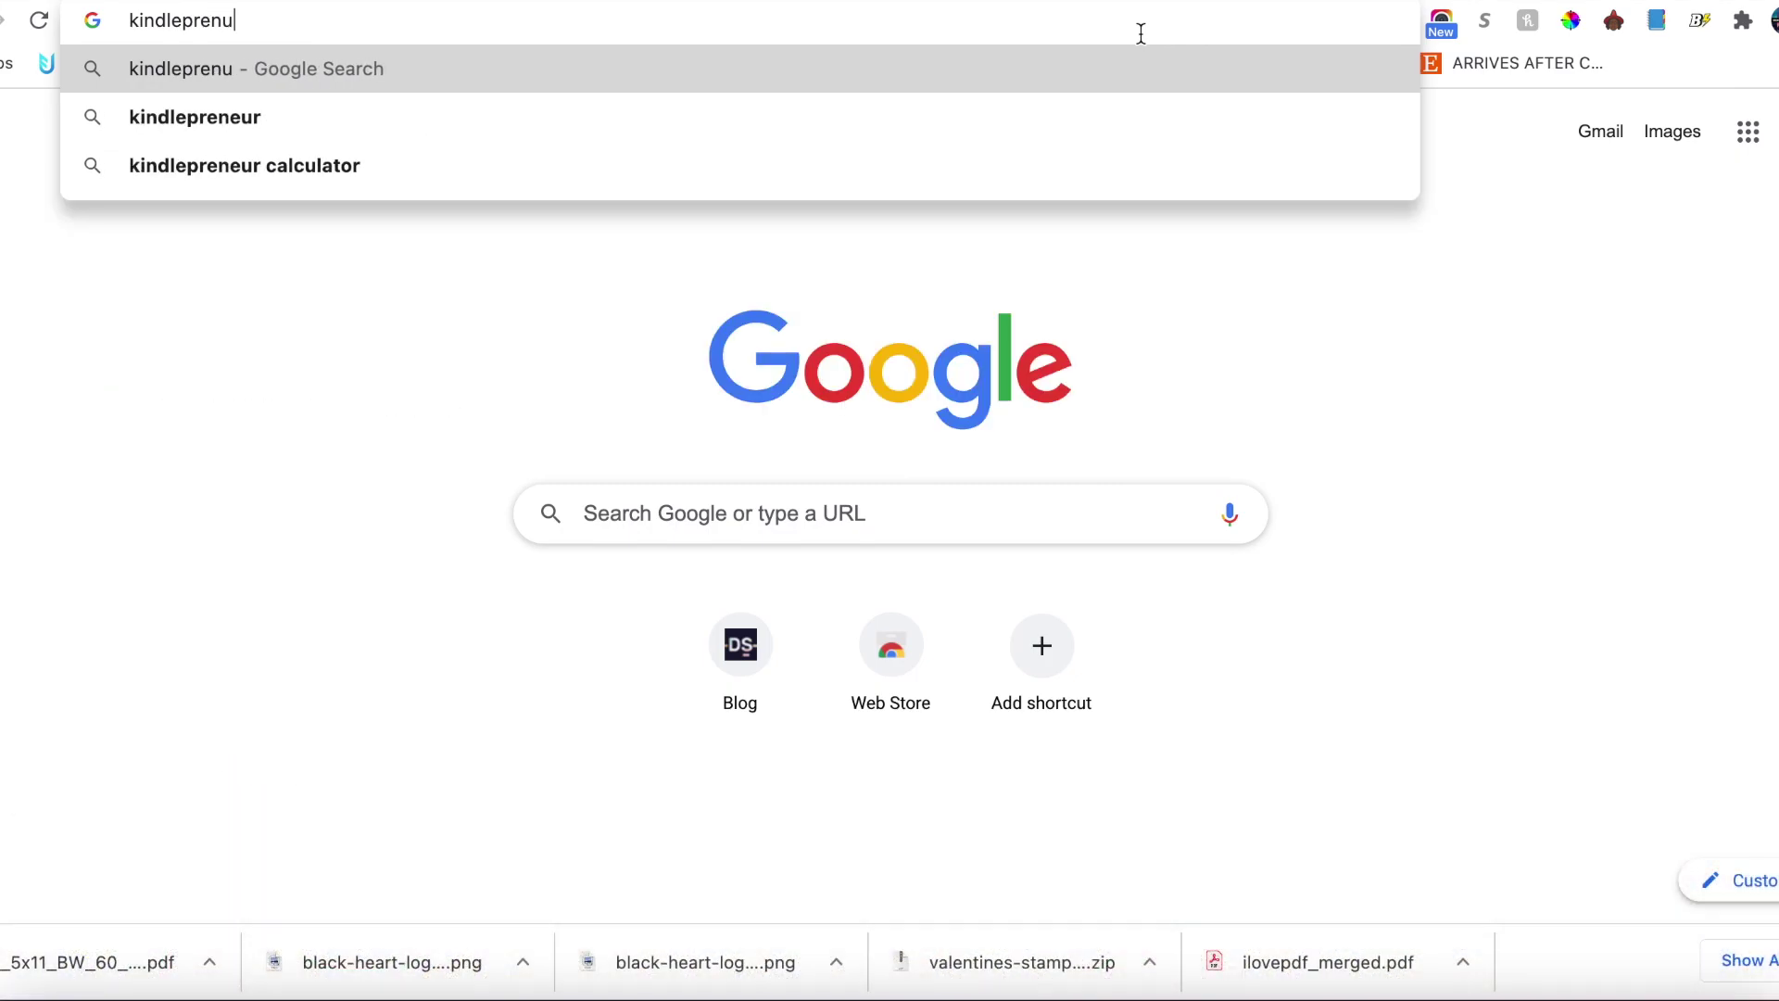
pyautogui.press('BackSpace')
pyautogui.write('eur')
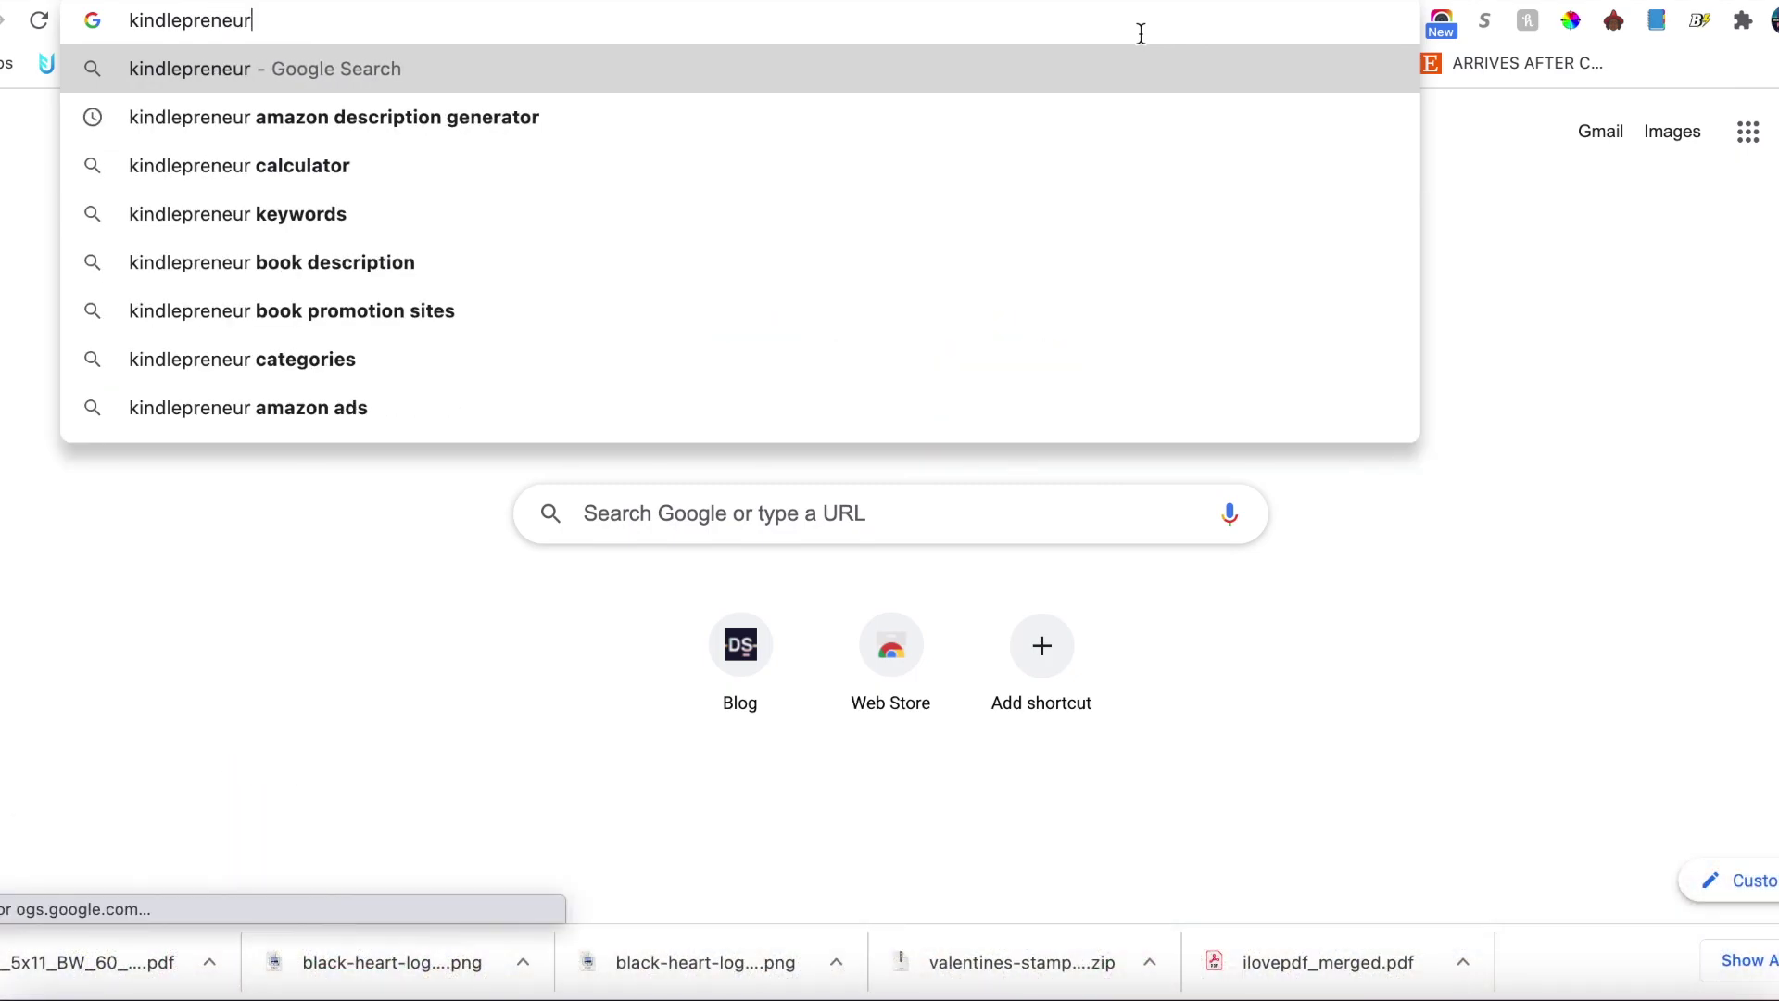
pyautogui.click(730, 128)
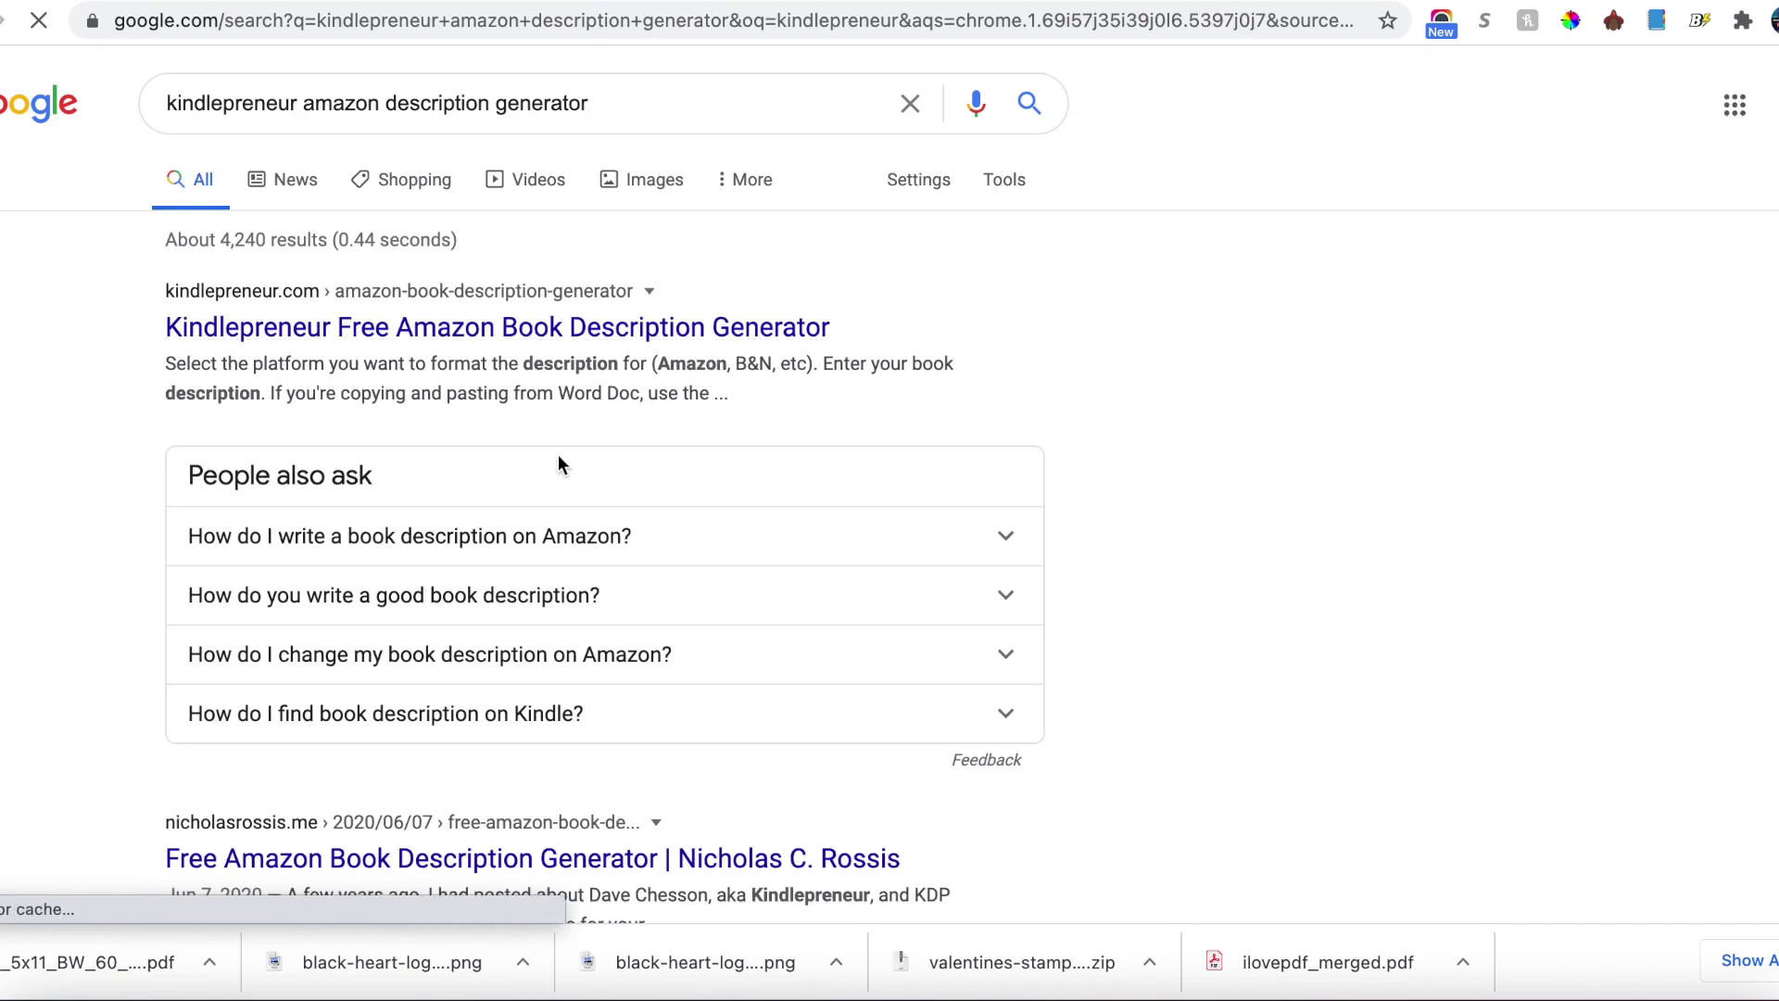
pyautogui.click(546, 333)
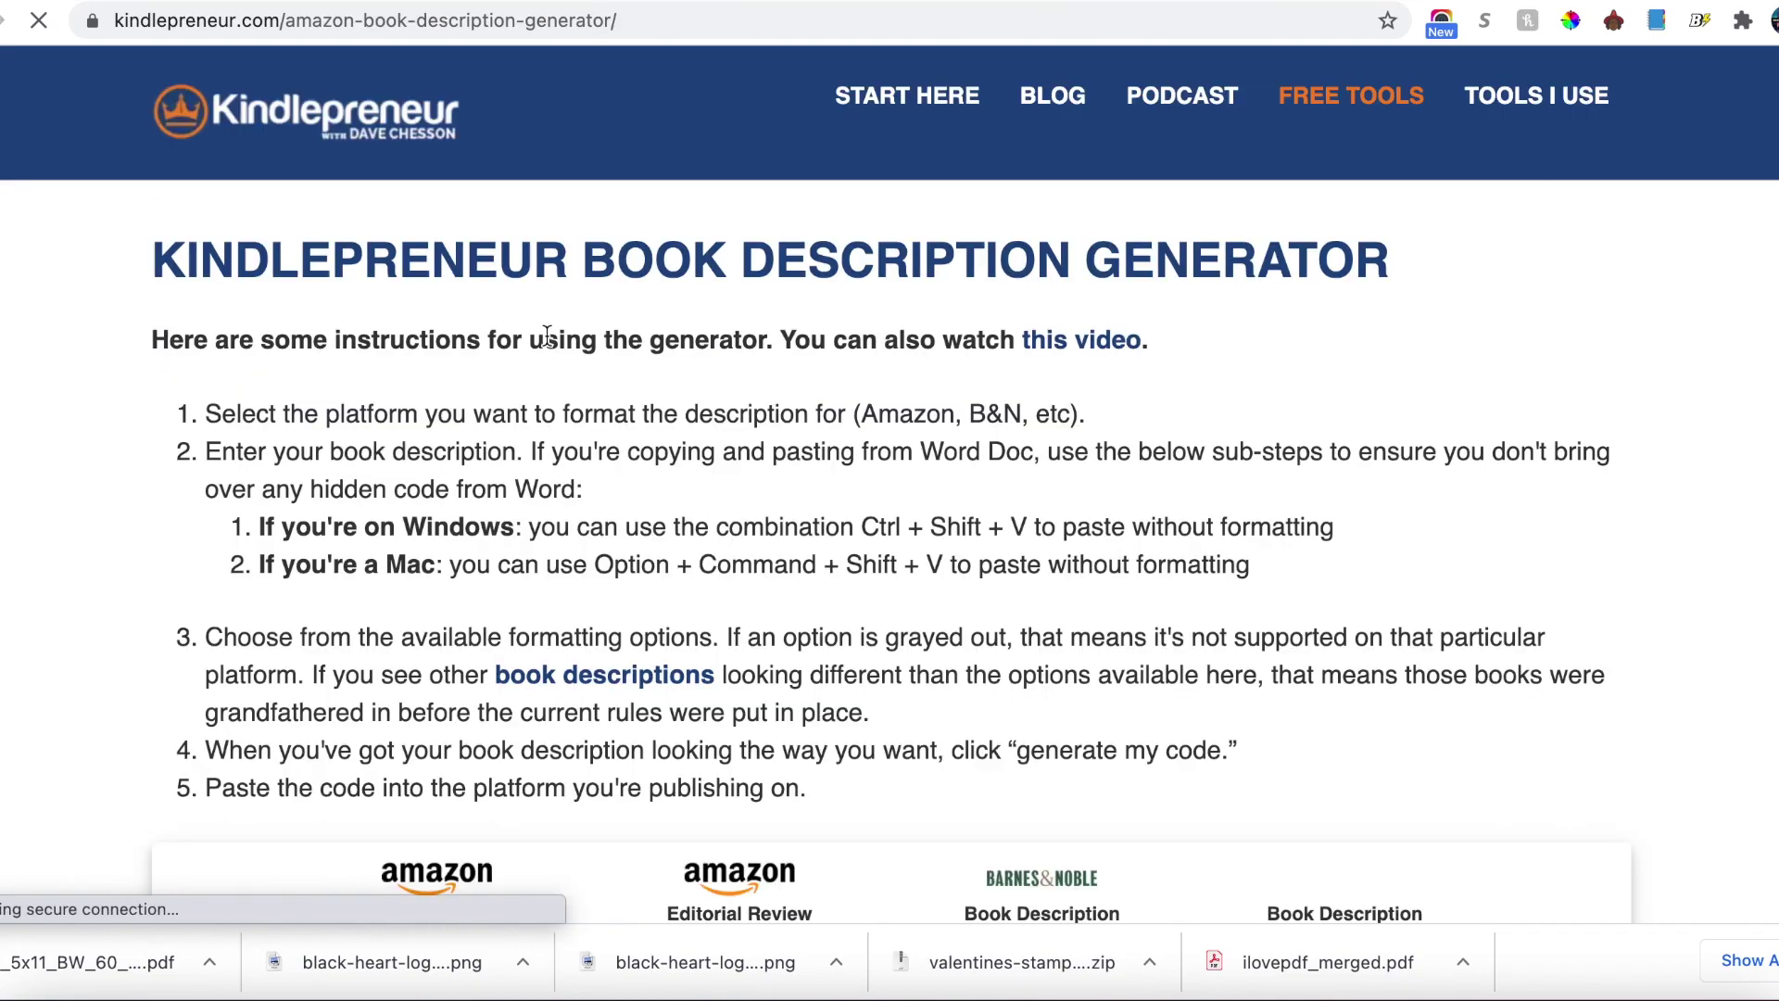
# Step: Copy the competing book's full Amazon description into the Kindlepreneur description editor and accept the removal of pre-formatted text
pyautogui.click(1586, 3)
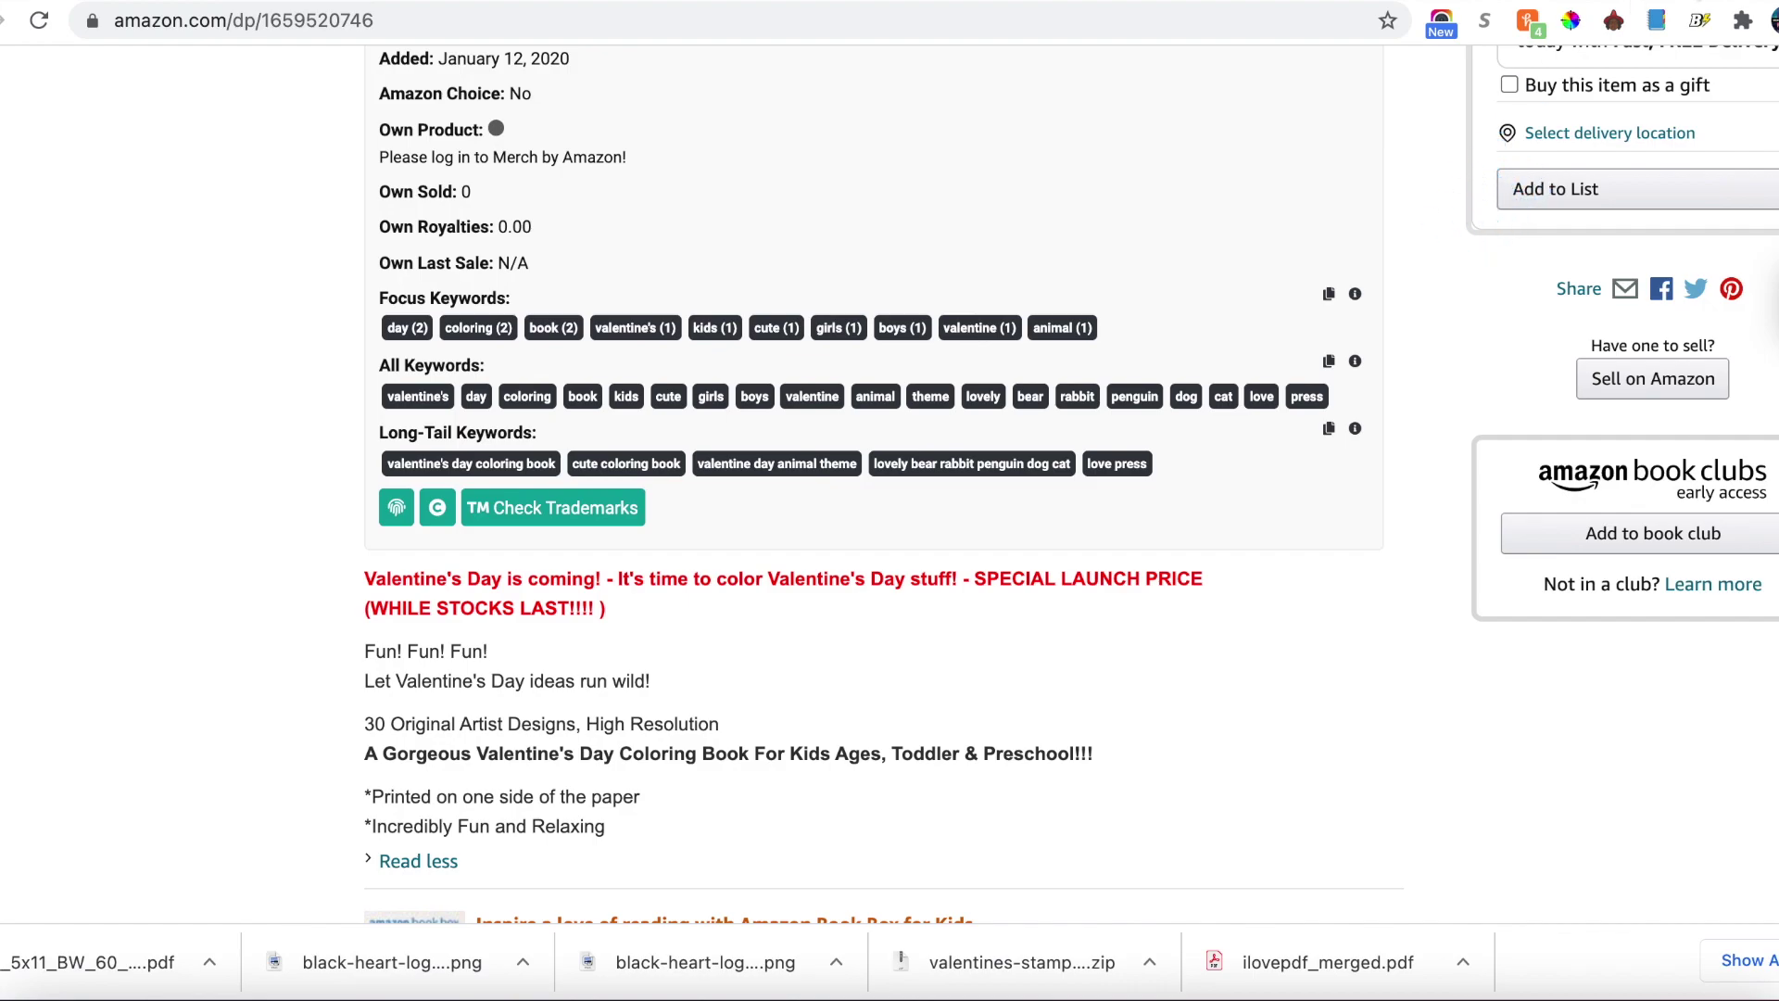
pyautogui.click(1635, 3)
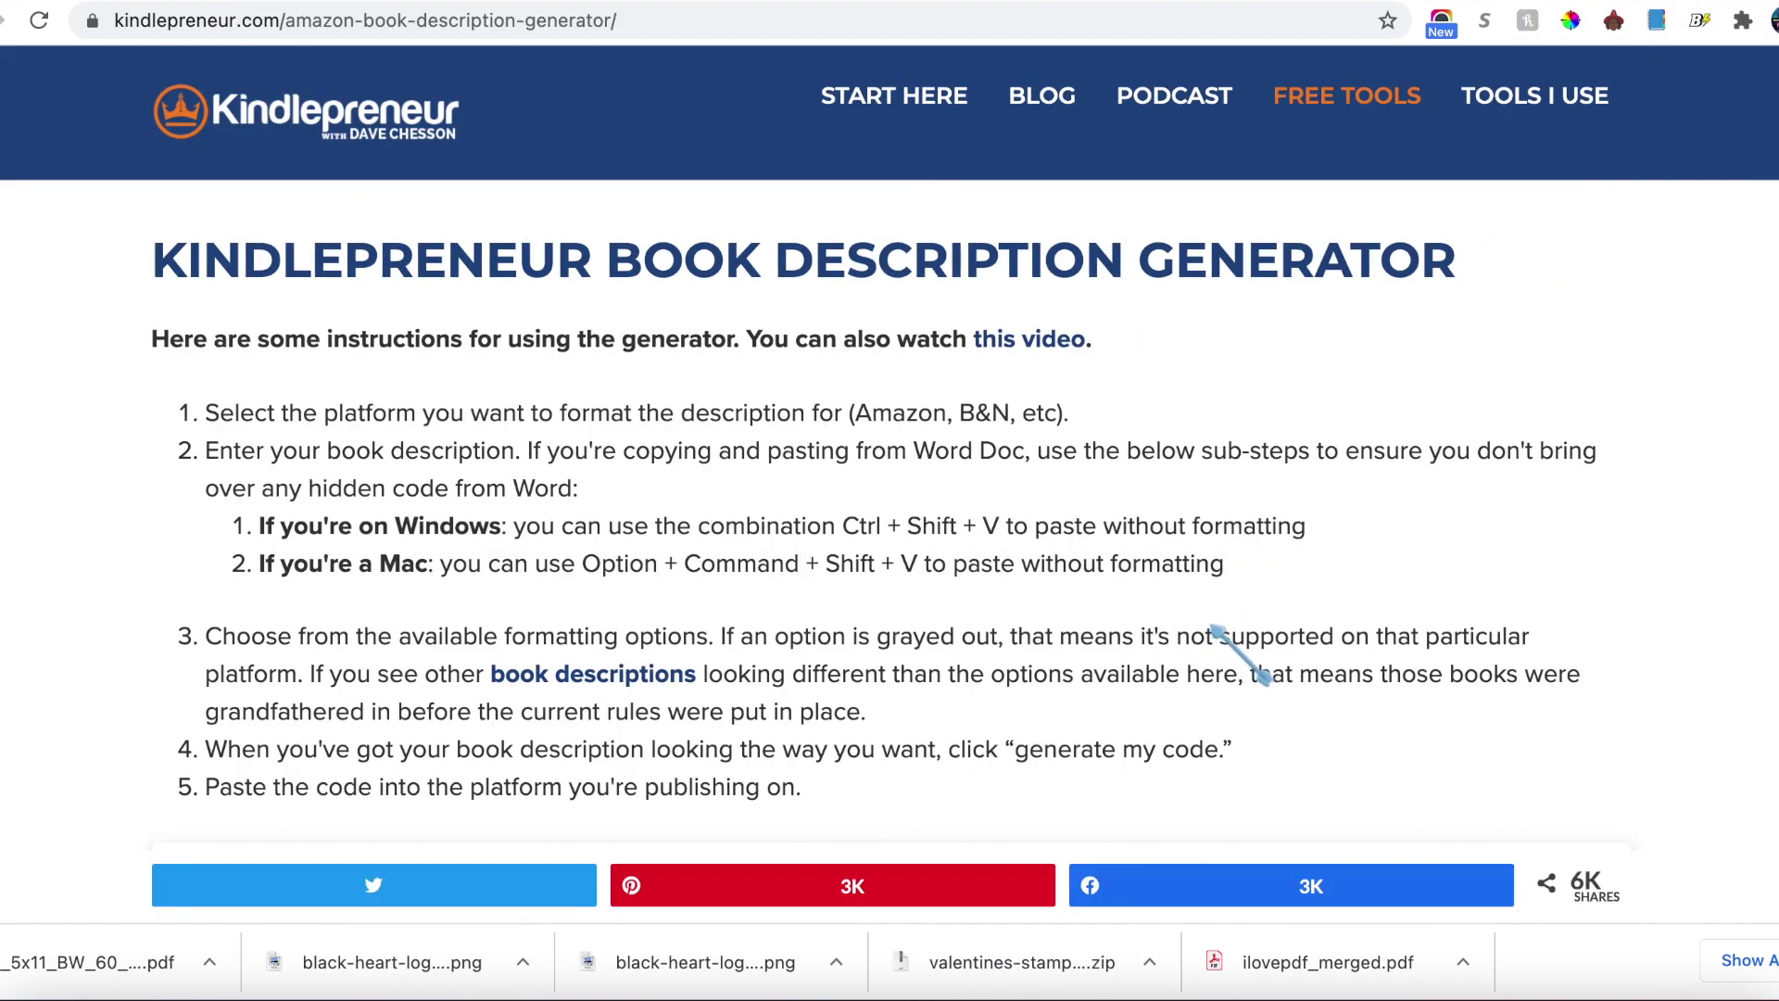
pyautogui.scroll(-10, 1214, 649)
pyautogui.click(1020, 655)
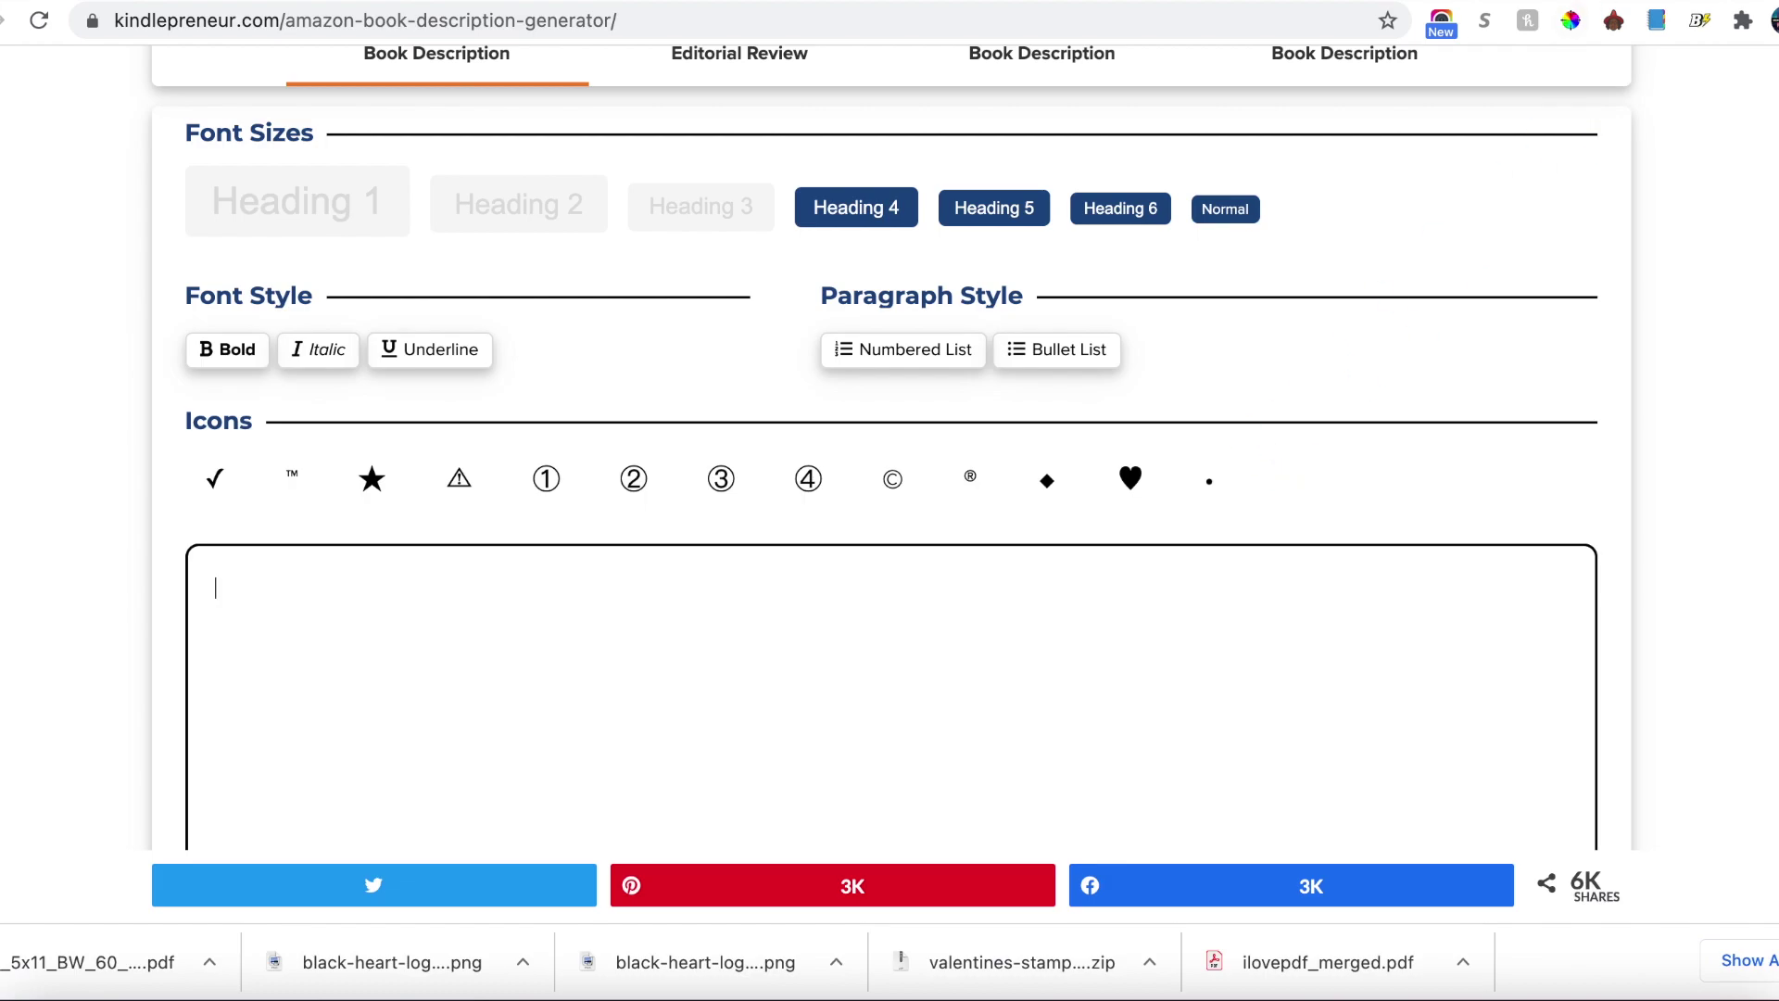
pyautogui.click(1593, 3)
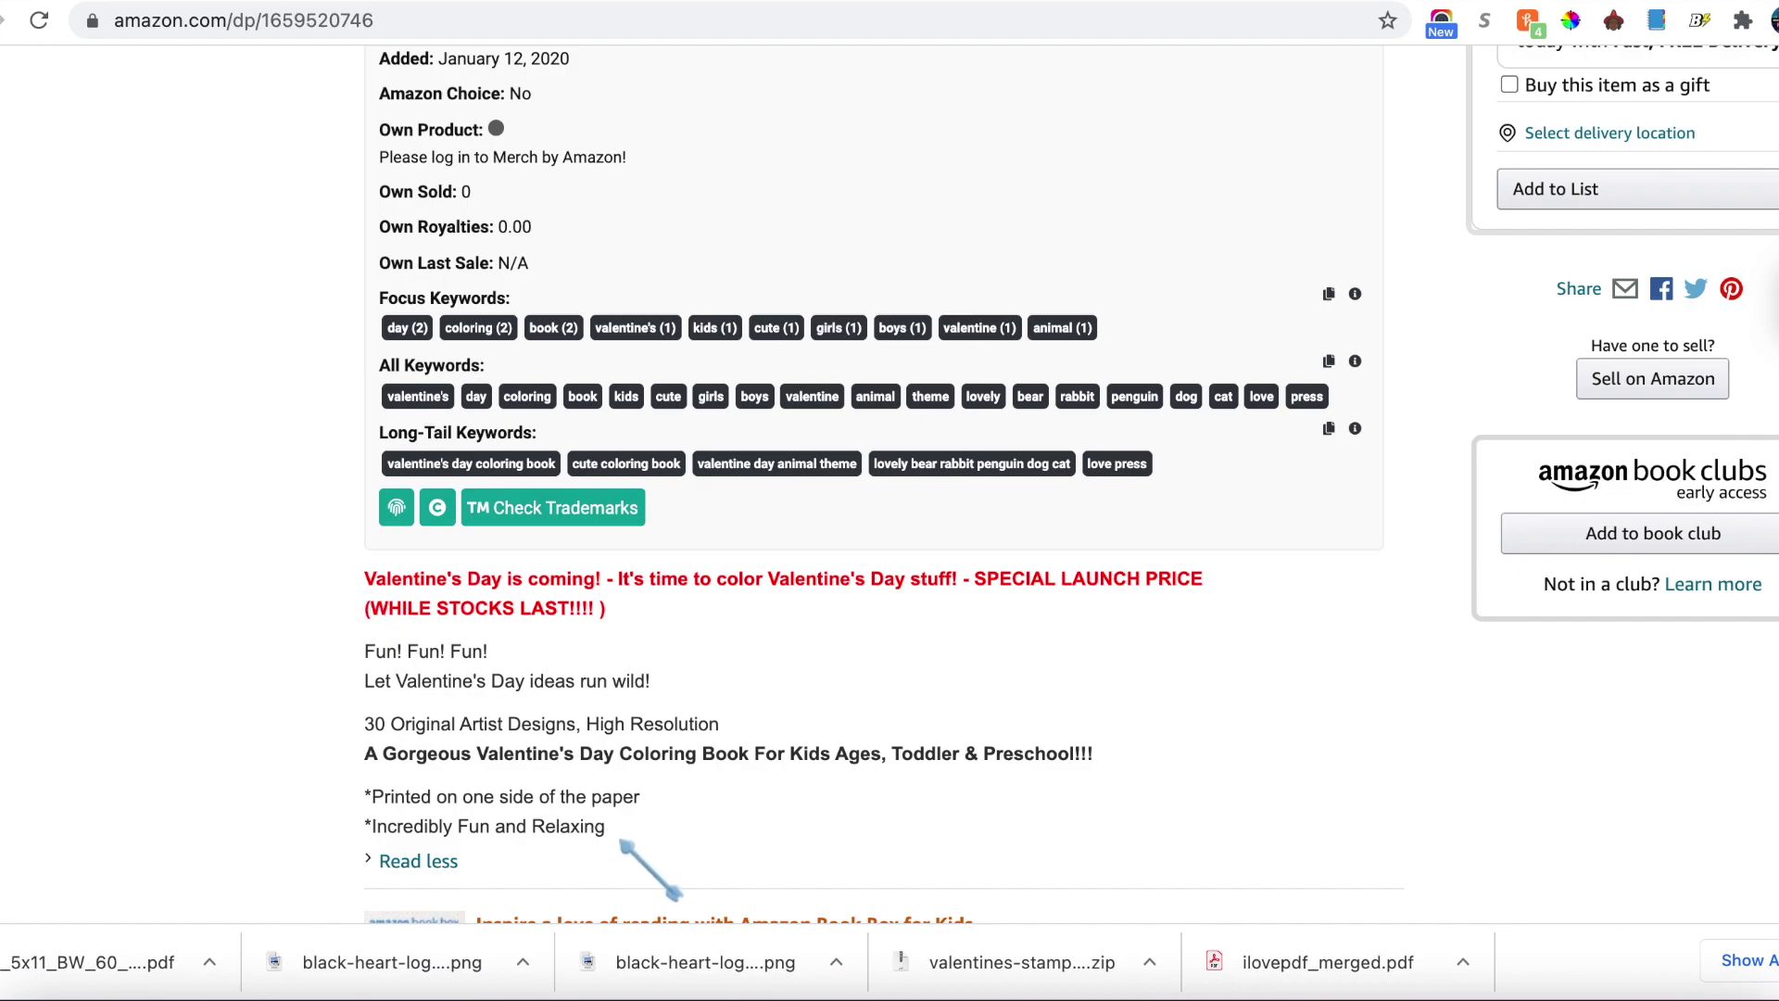
pyautogui.moveTo(608, 824); pyautogui.dragTo(357, 574)
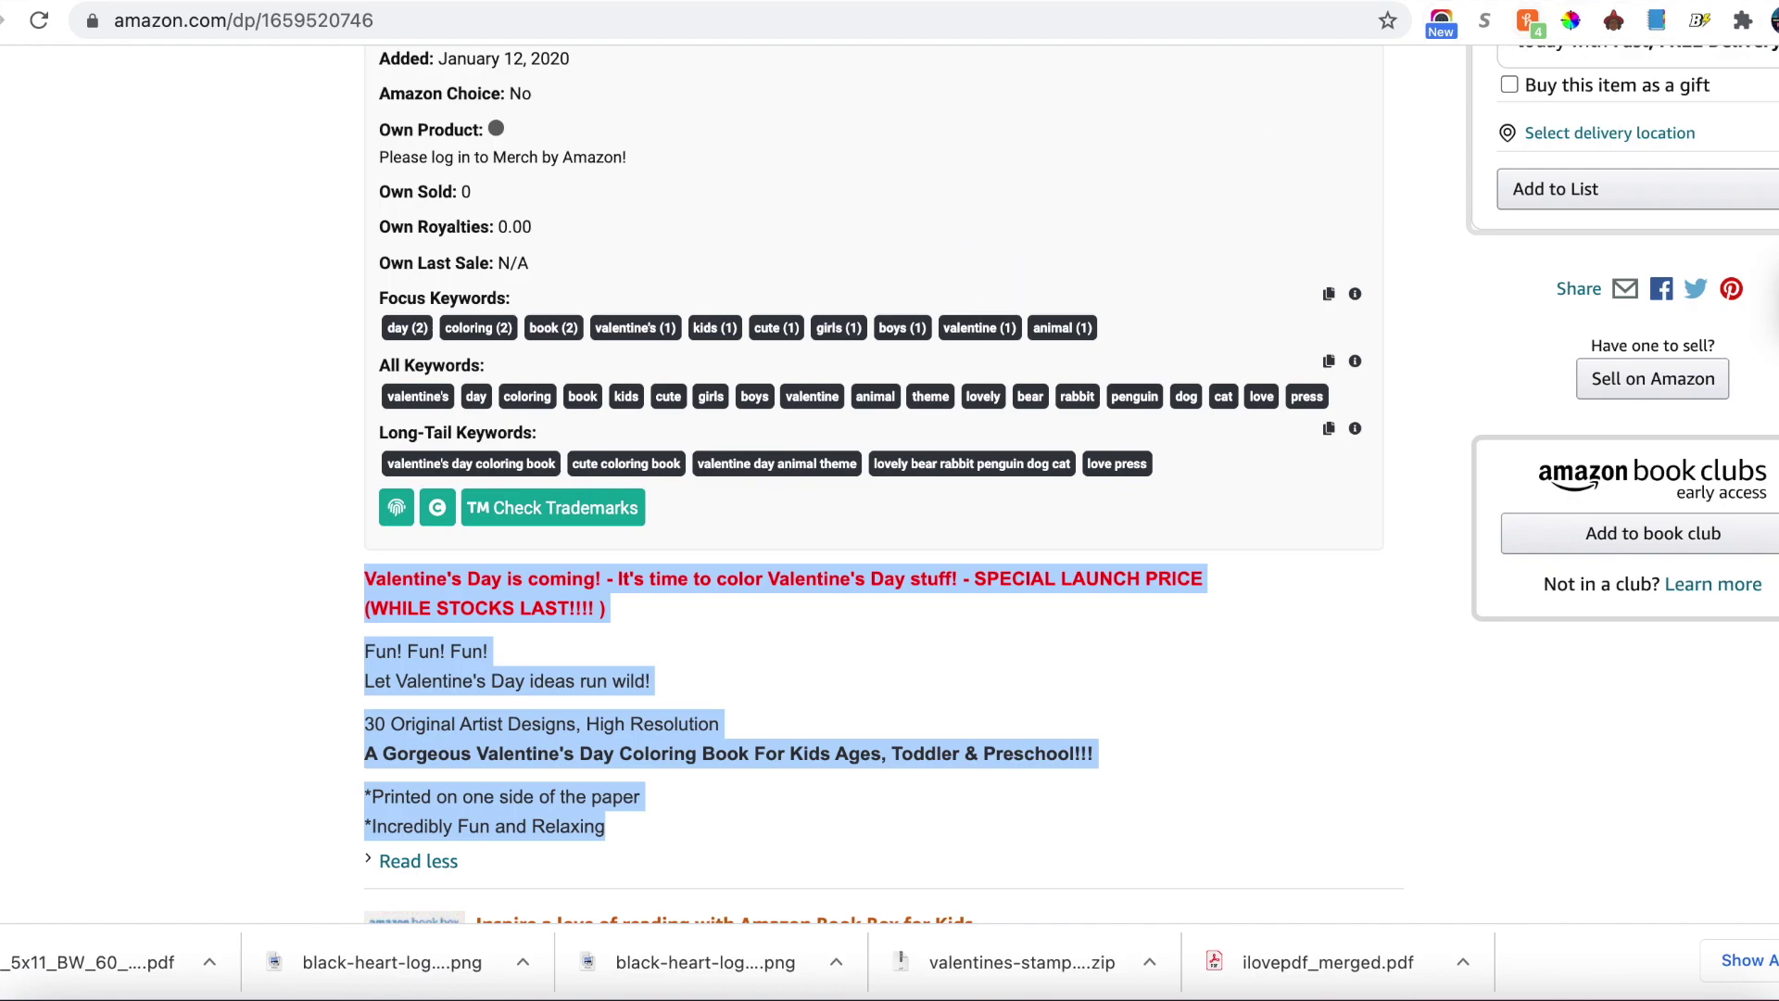
pyautogui.click(1665, 1)
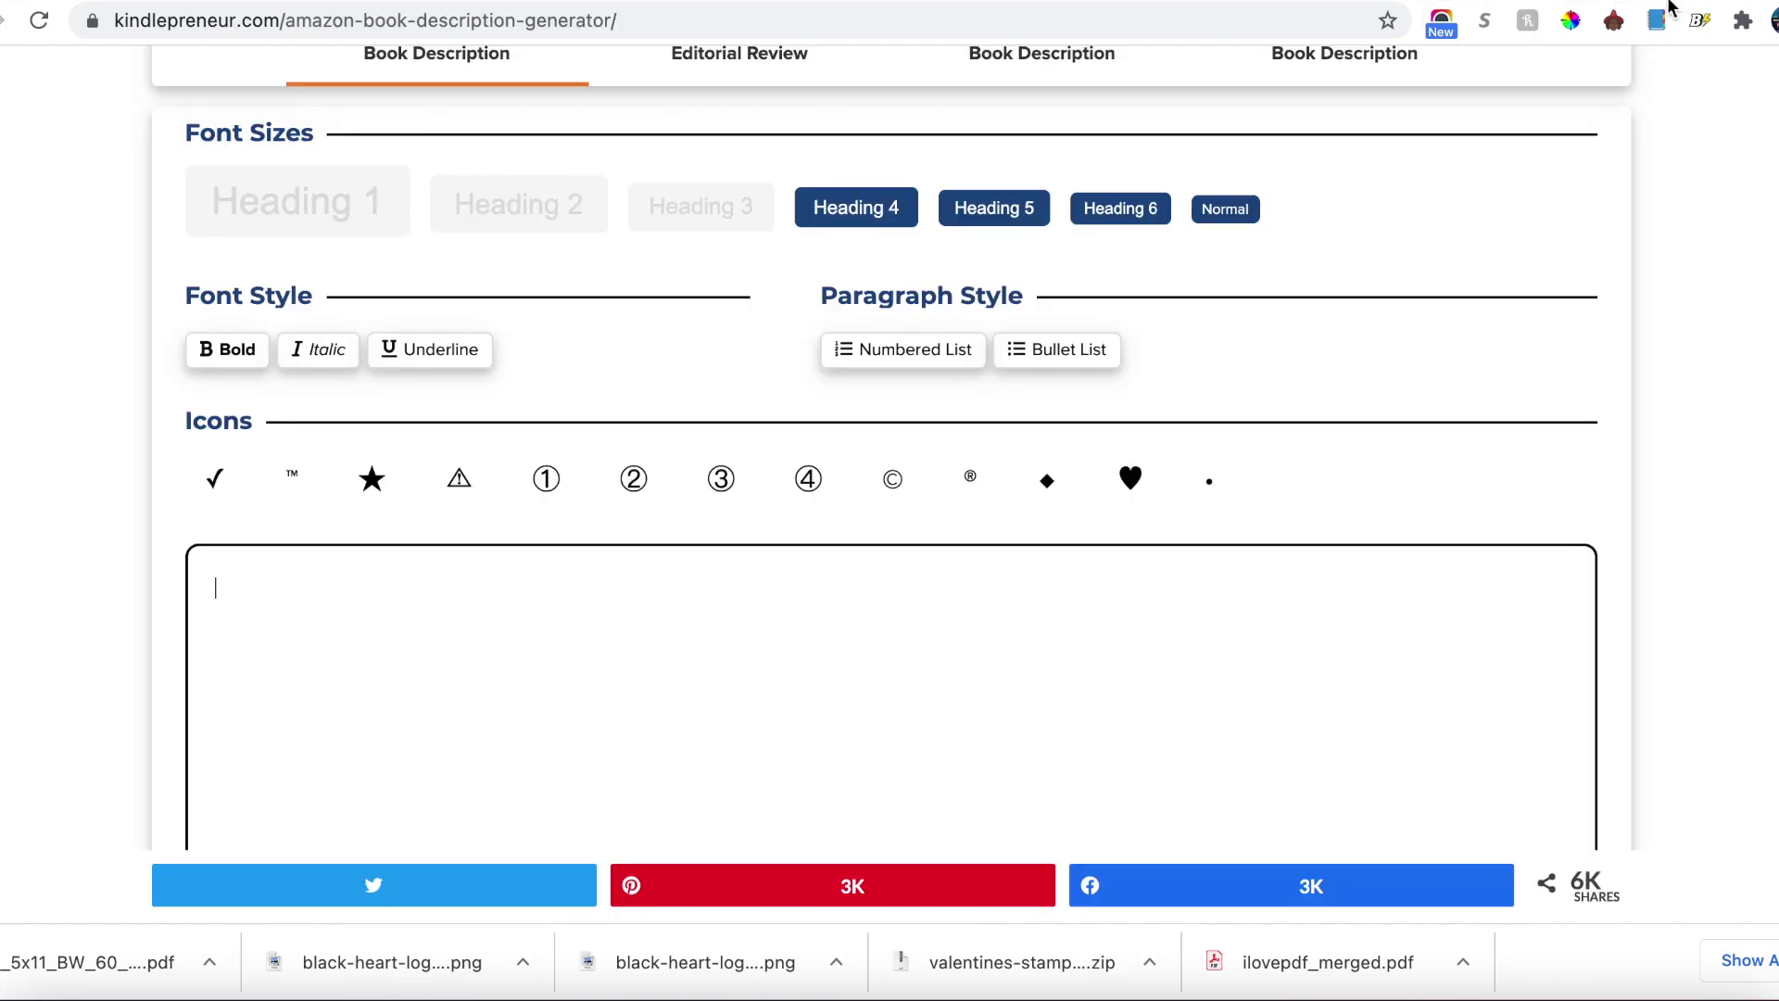
pyautogui.click(1023, 581)
pyautogui.press('super+v')
pyautogui.click(1028, 593)
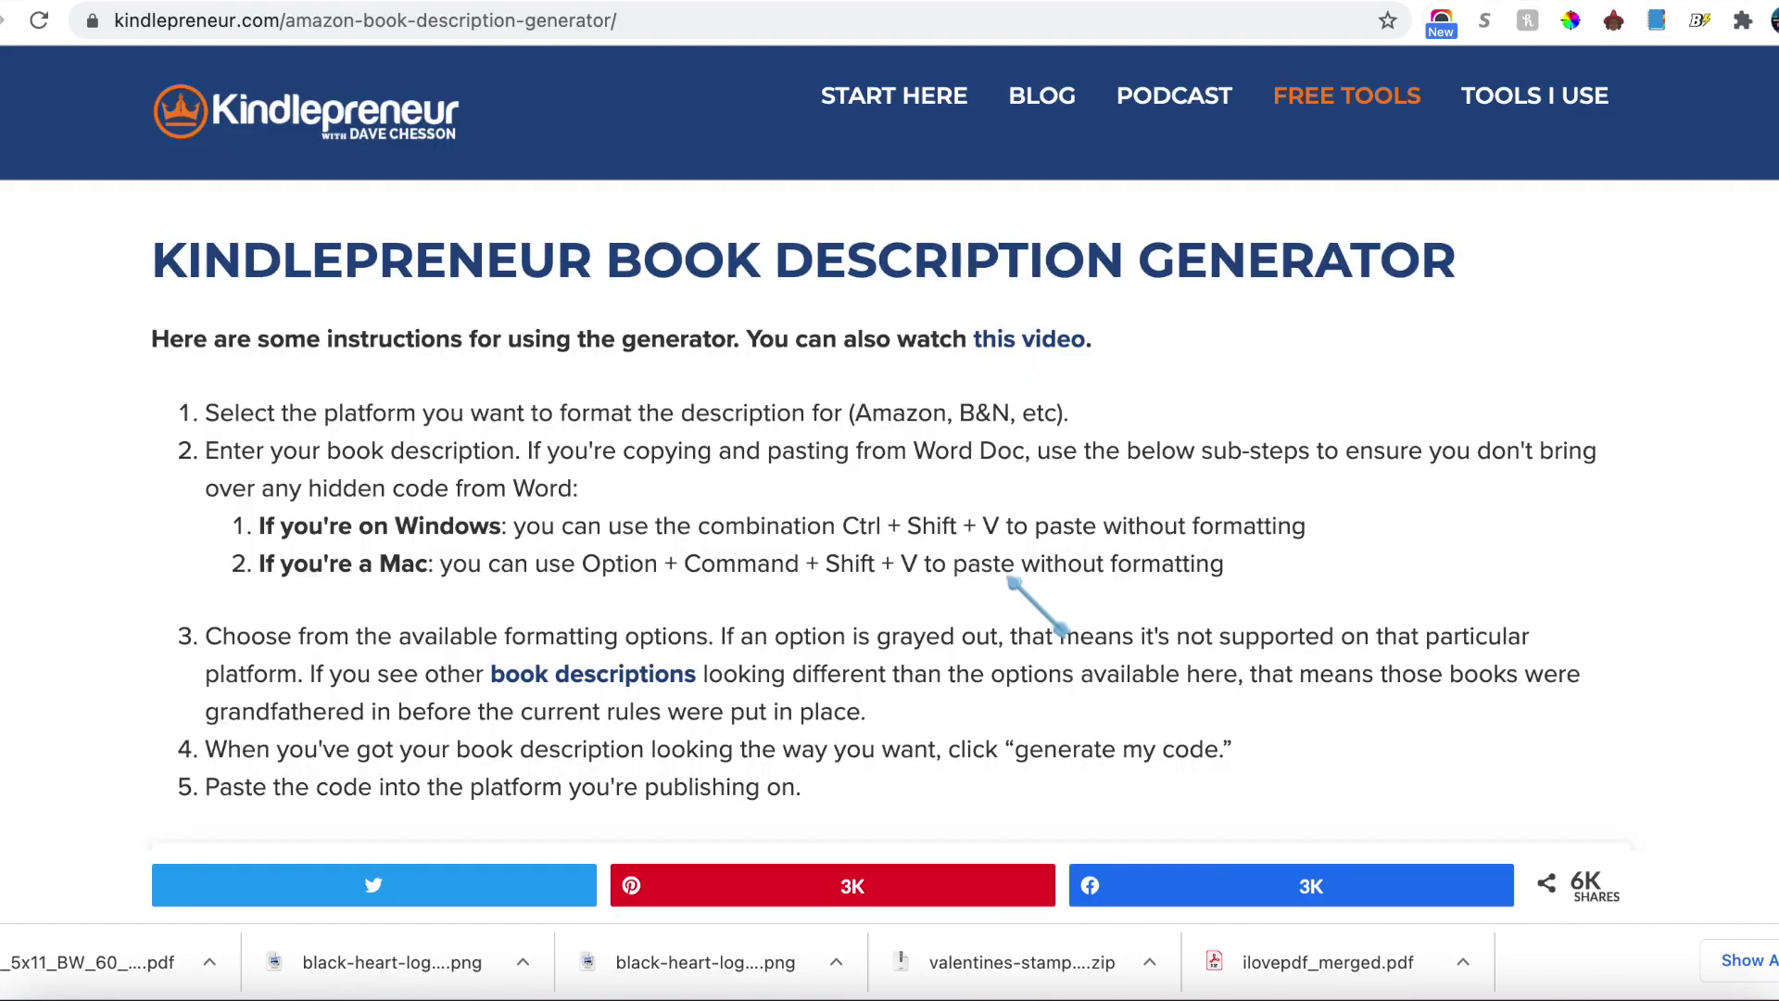
# Step: Add the download feature list from the Creative Fabrica Valentine's Day Animal Coloring Pages product below the description in the Kindlepreneur editor
pyautogui.scroll(-5, 1283, 787)
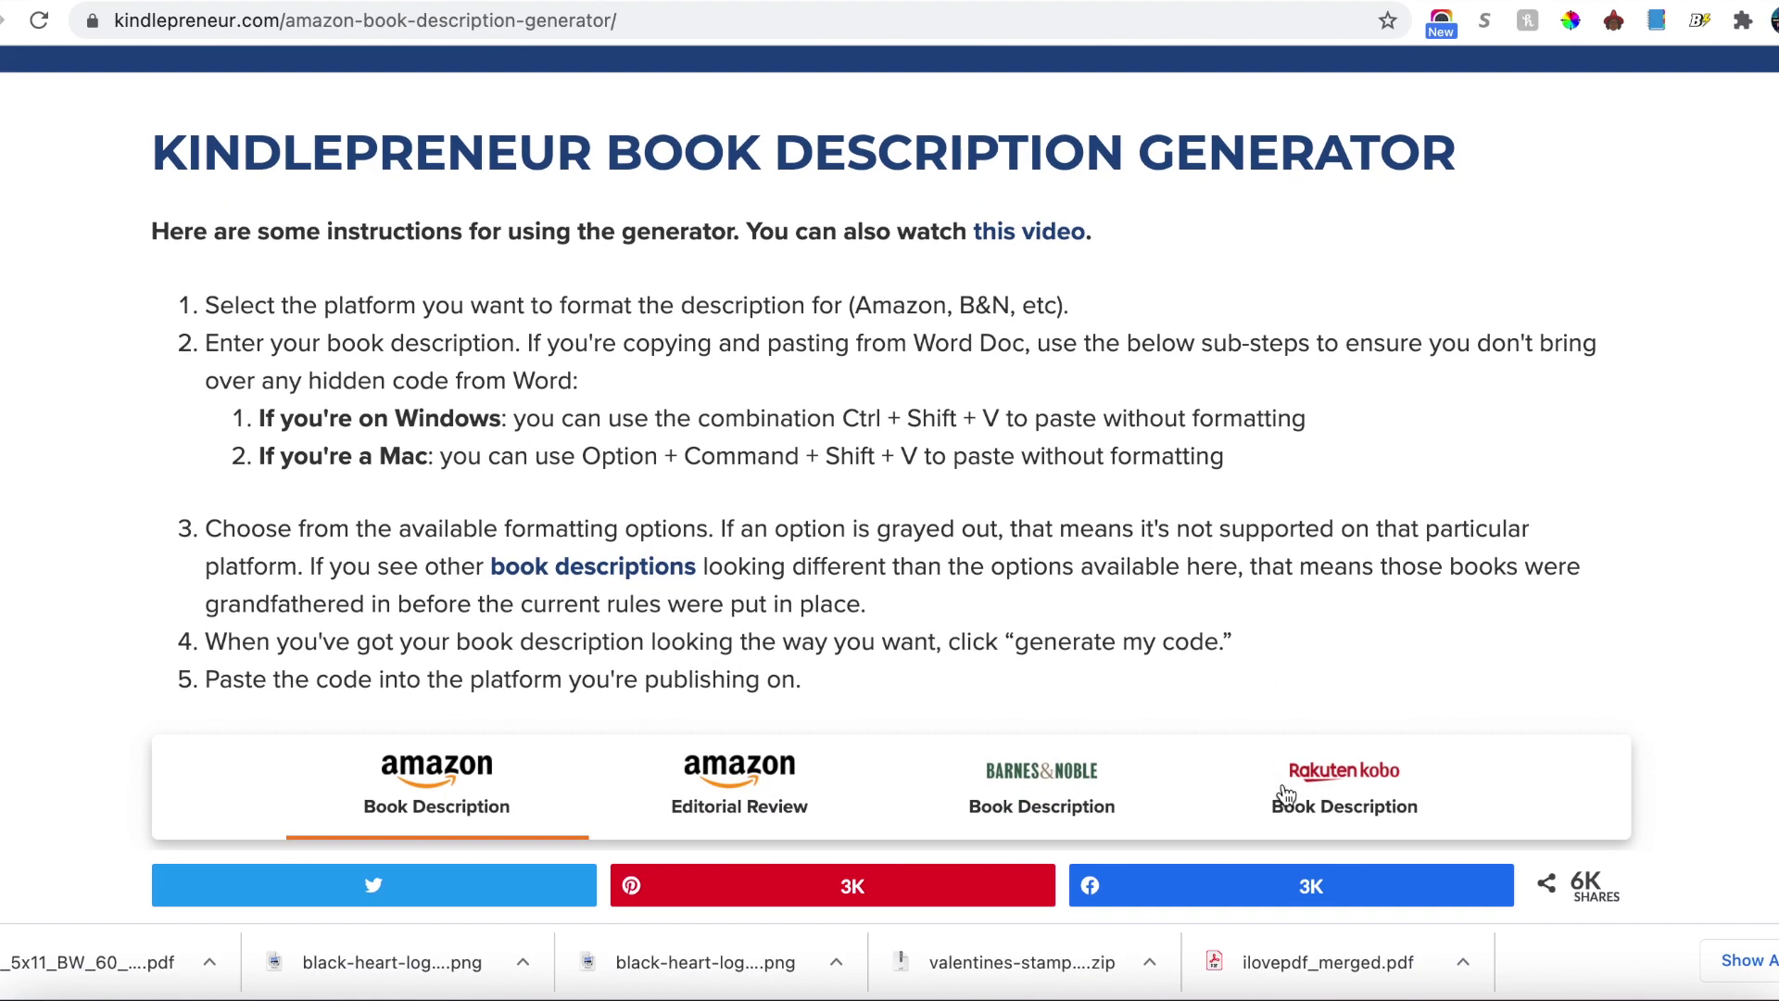
pyautogui.scroll(-7, 1283, 787)
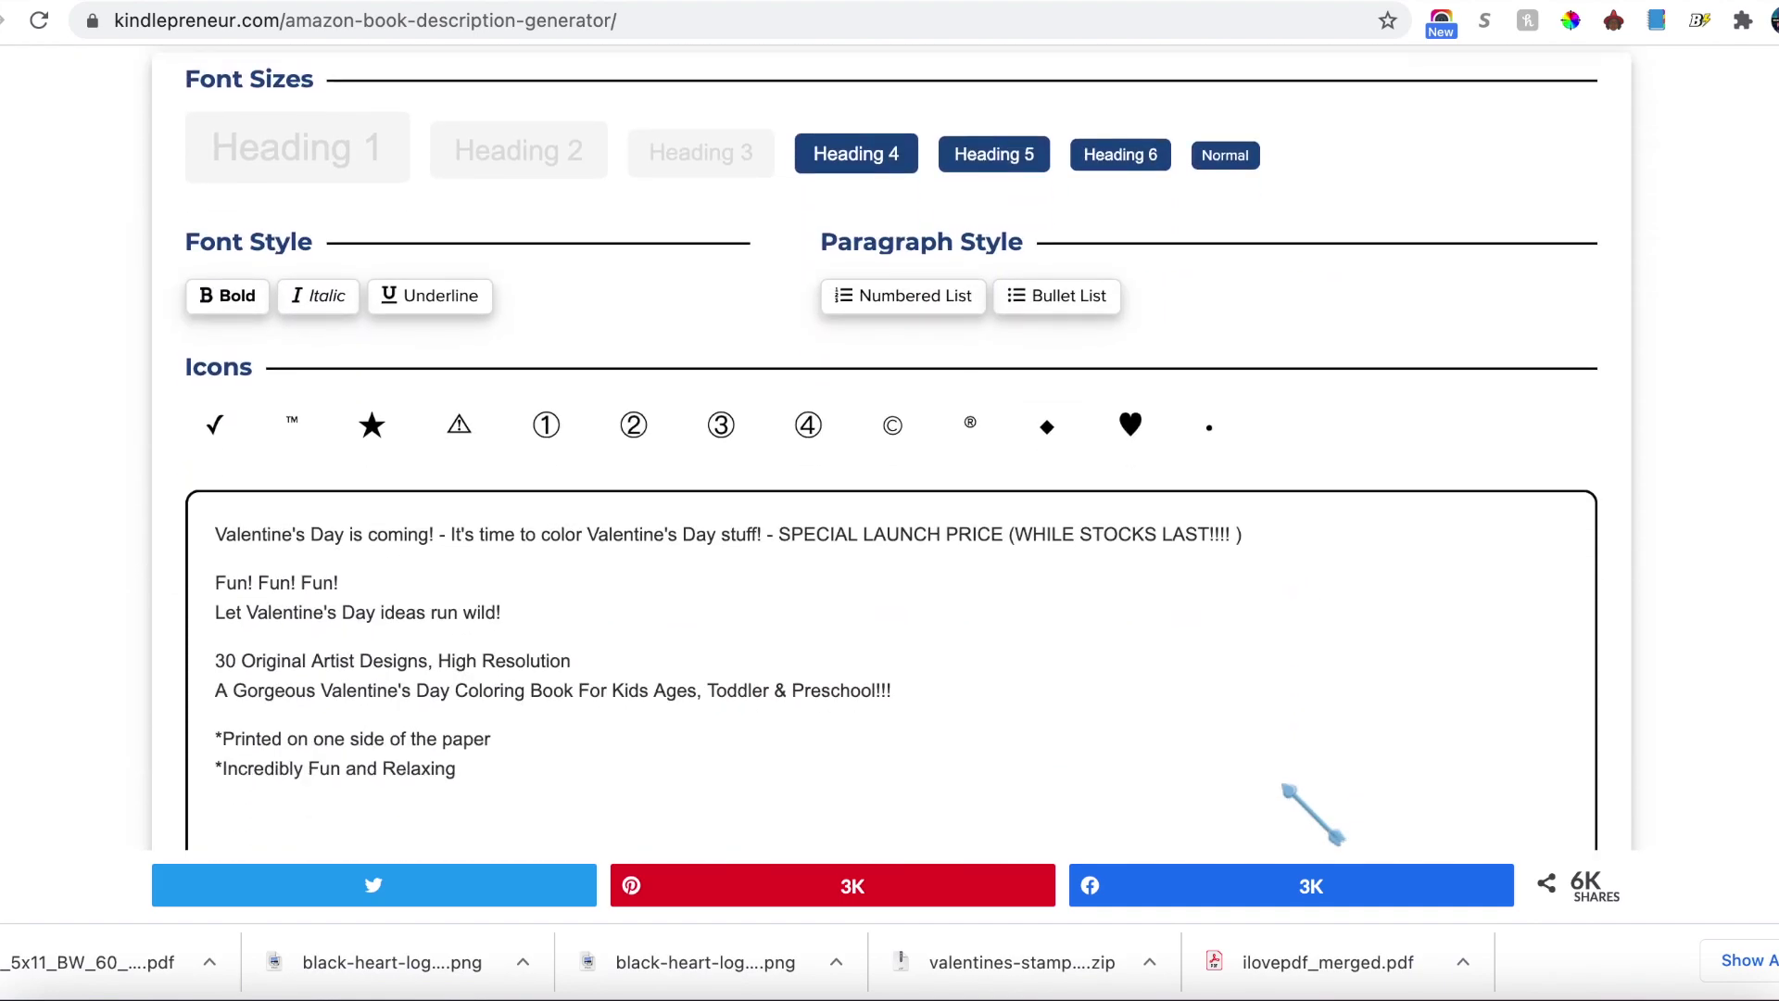
pyautogui.scroll(-1, 1283, 788)
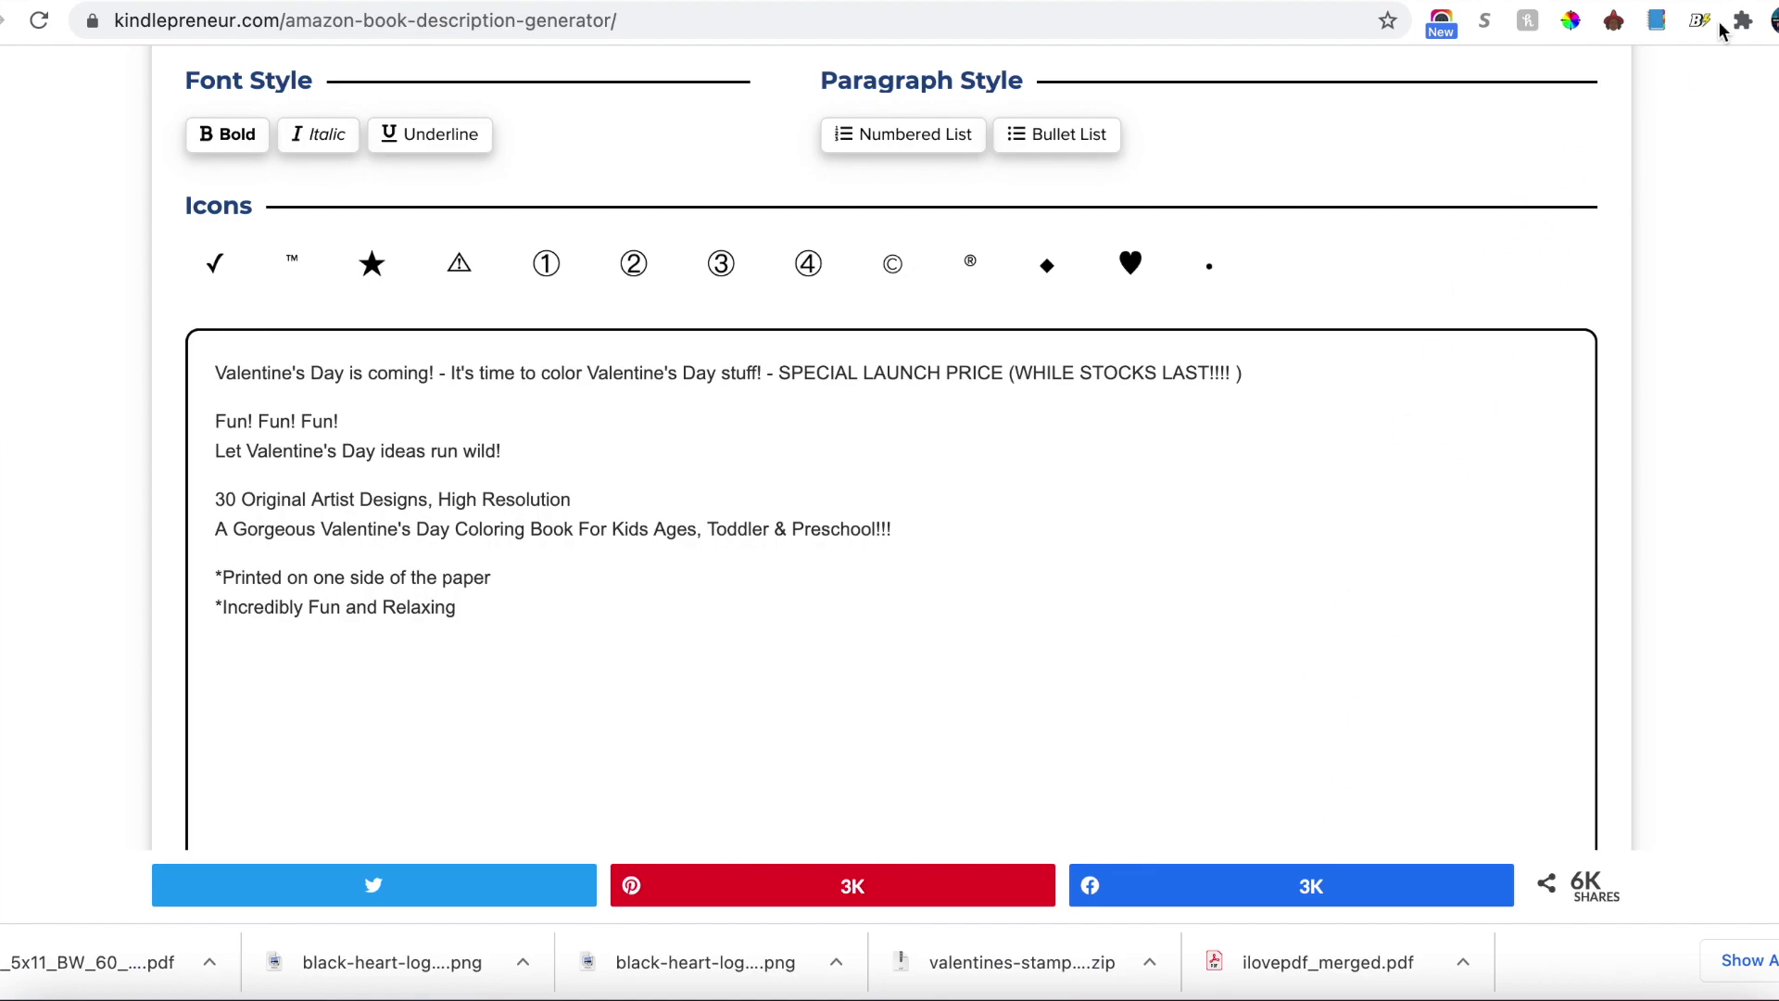
pyautogui.hotkey('ctrl', 'Tab')
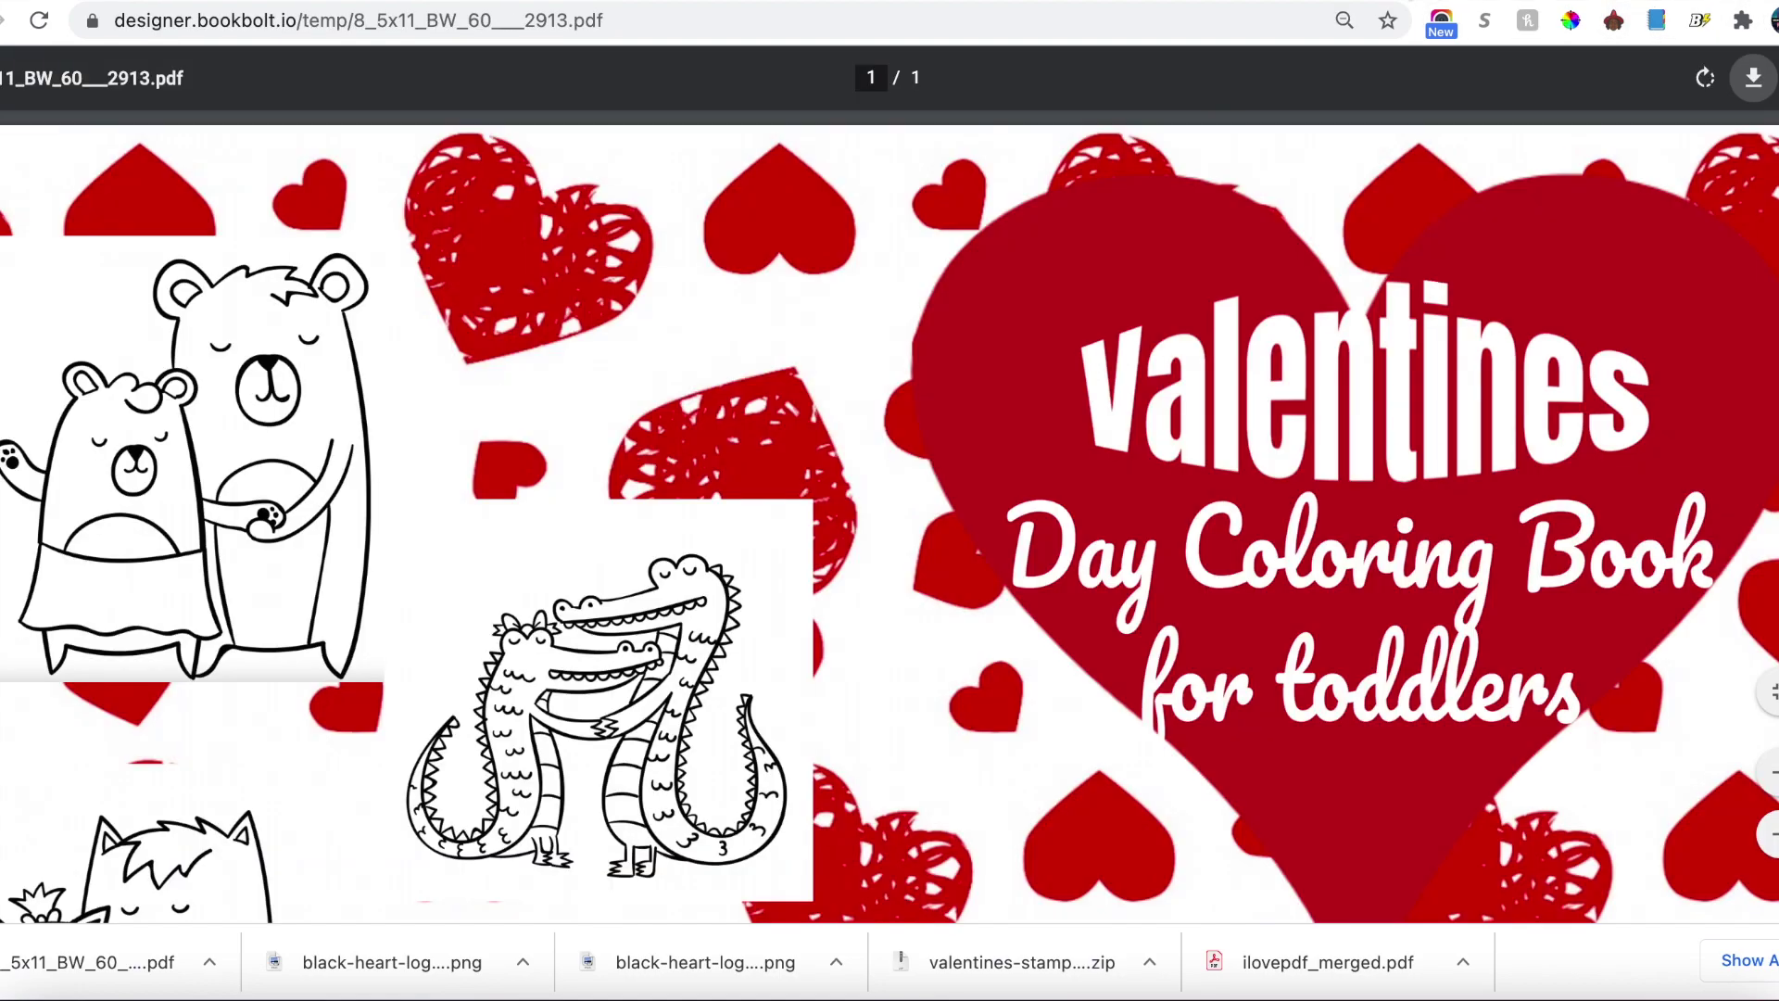
pyautogui.hotkey('ctrl', 'Tab')
pyautogui.moveTo(454, 594); pyautogui.dragTo(99, 461)
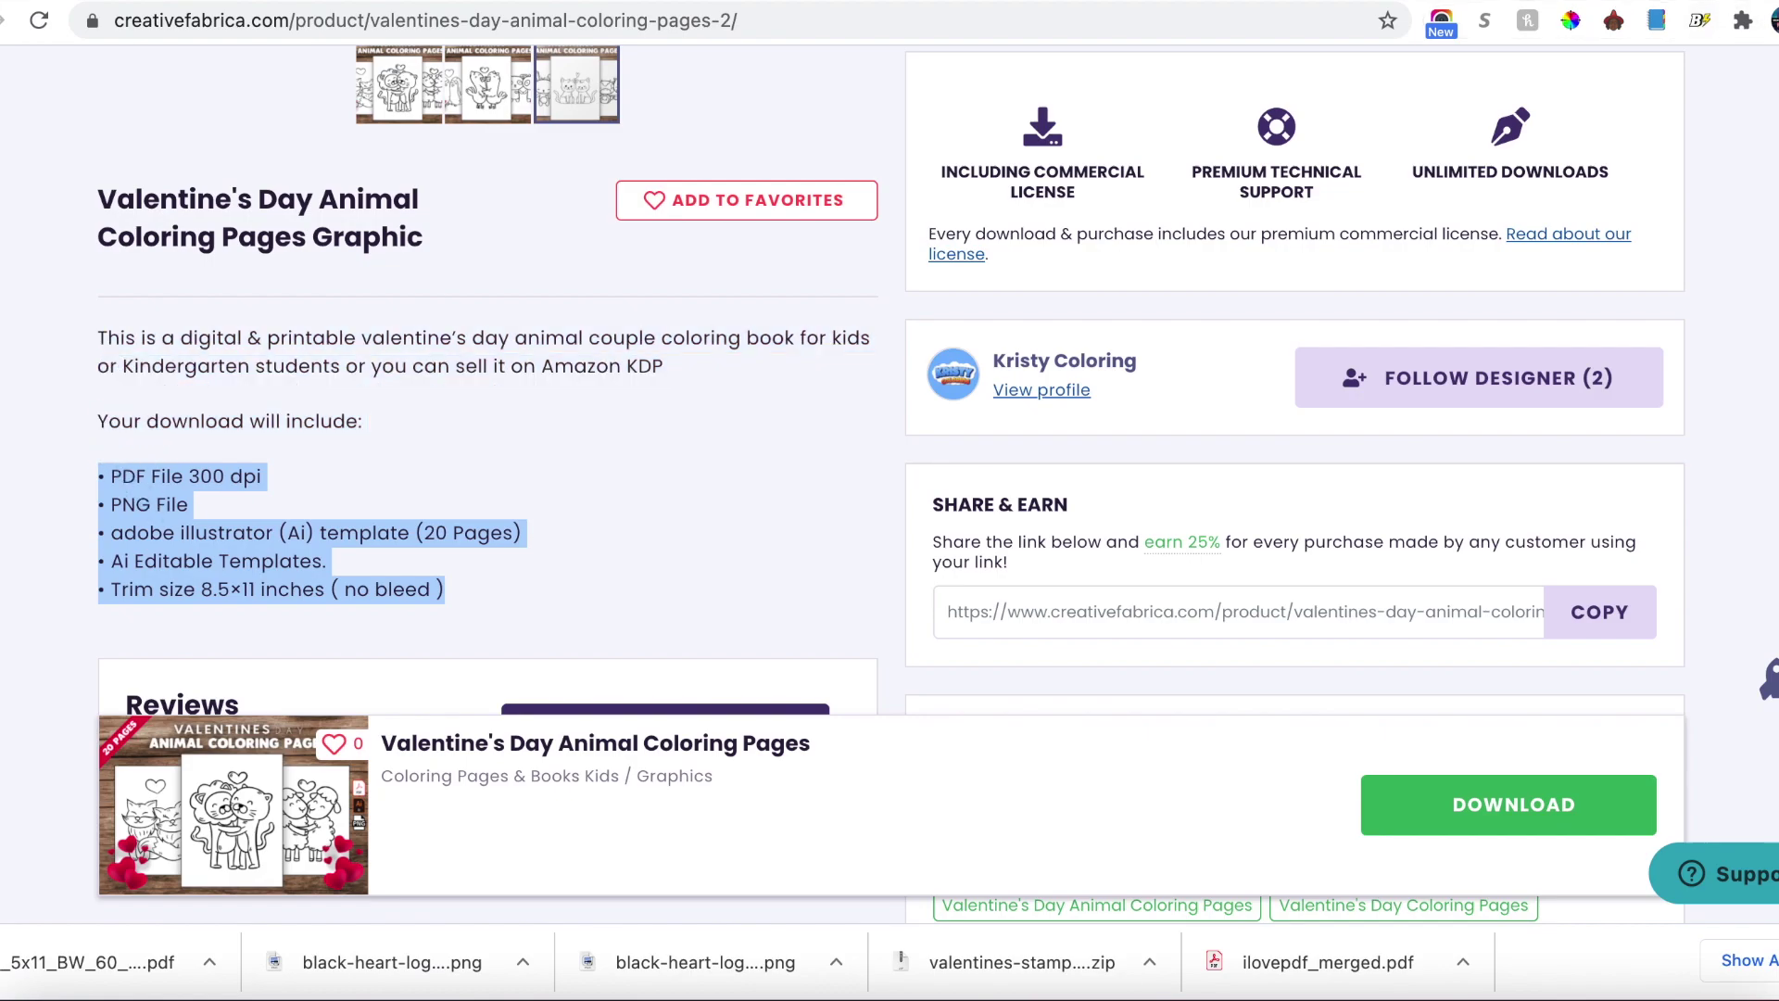
pyautogui.click(1689, 1)
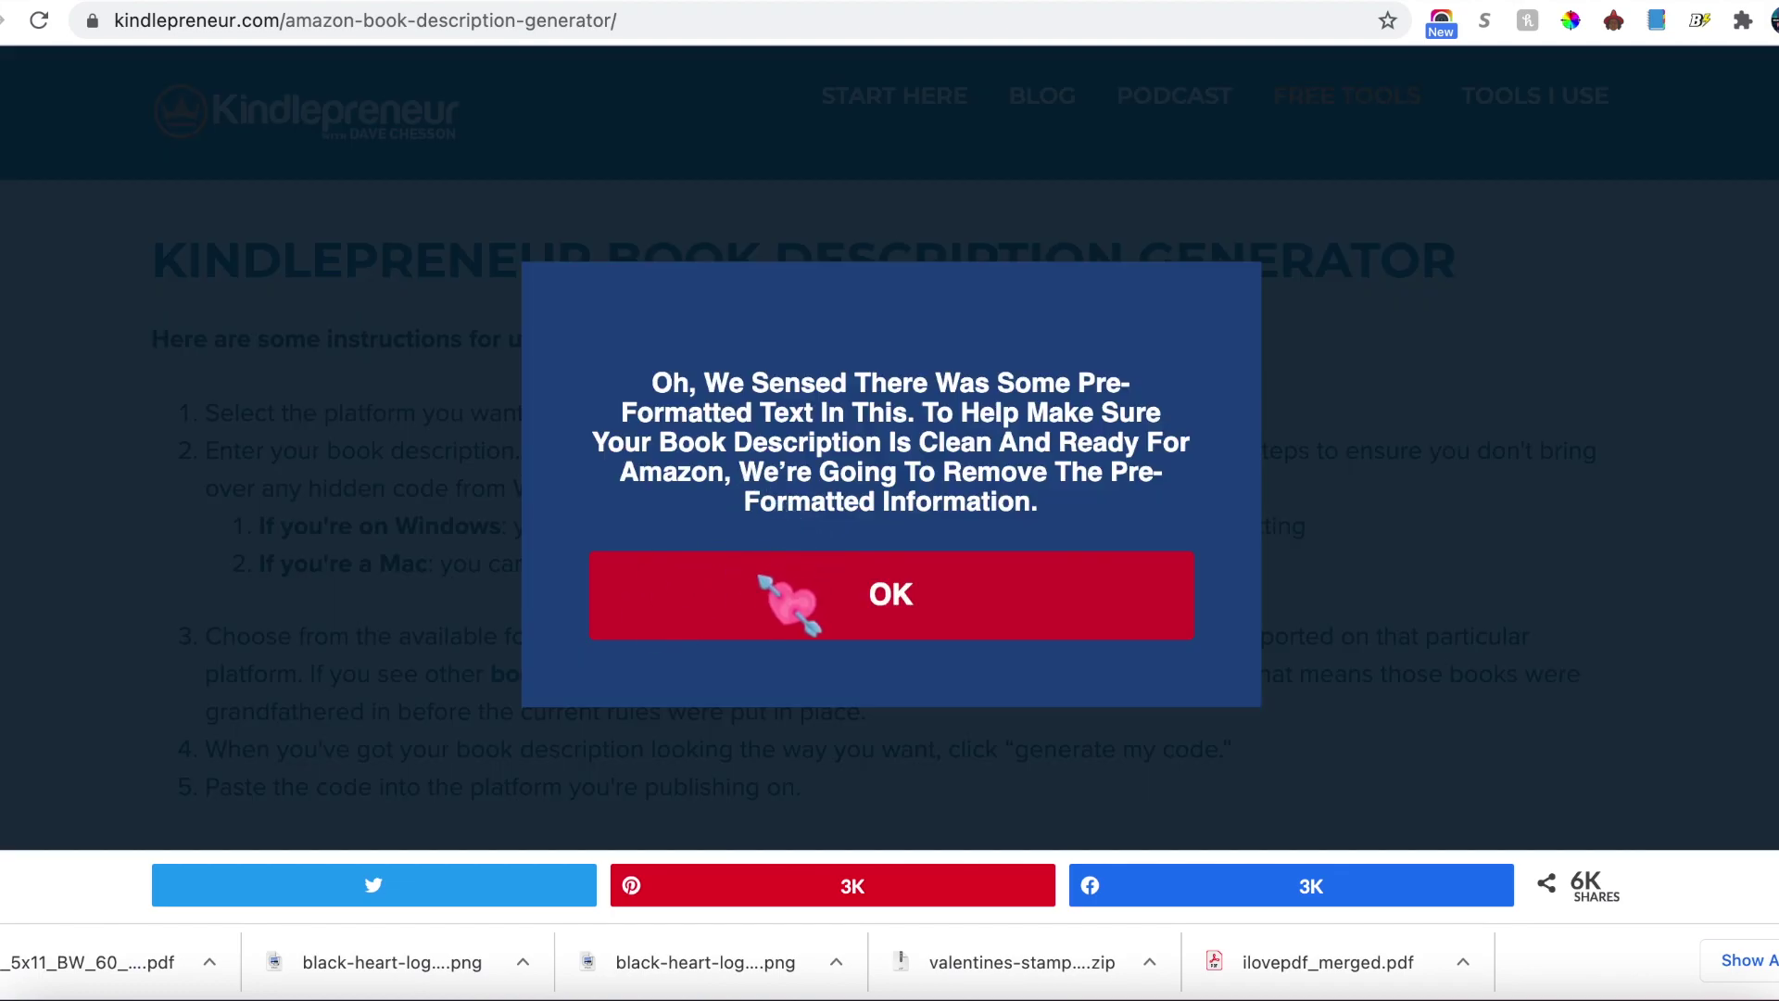
pyautogui.click(761, 580)
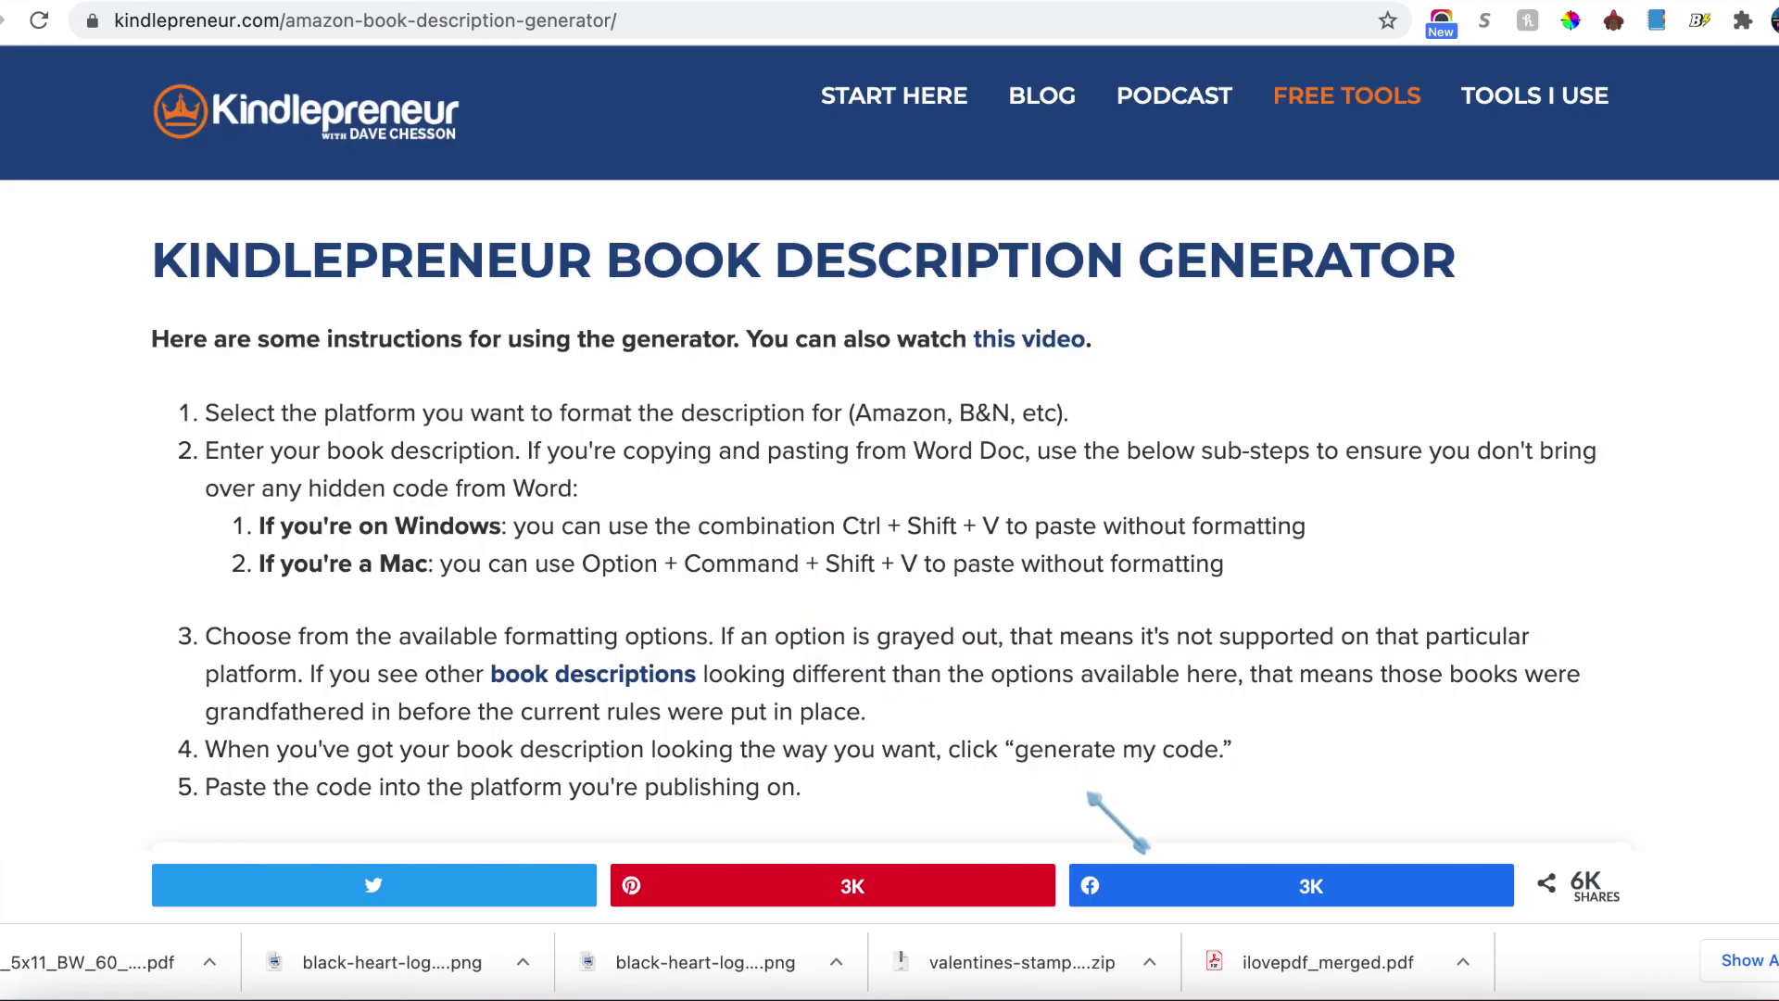
# Step: Delete the PDF, PNG, Adobe Illustrator and Ai Editable Templates lines from the description, keeping the trim size line
pyautogui.scroll(-1, 1090, 795)
pyautogui.scroll(-10, 1090, 795)
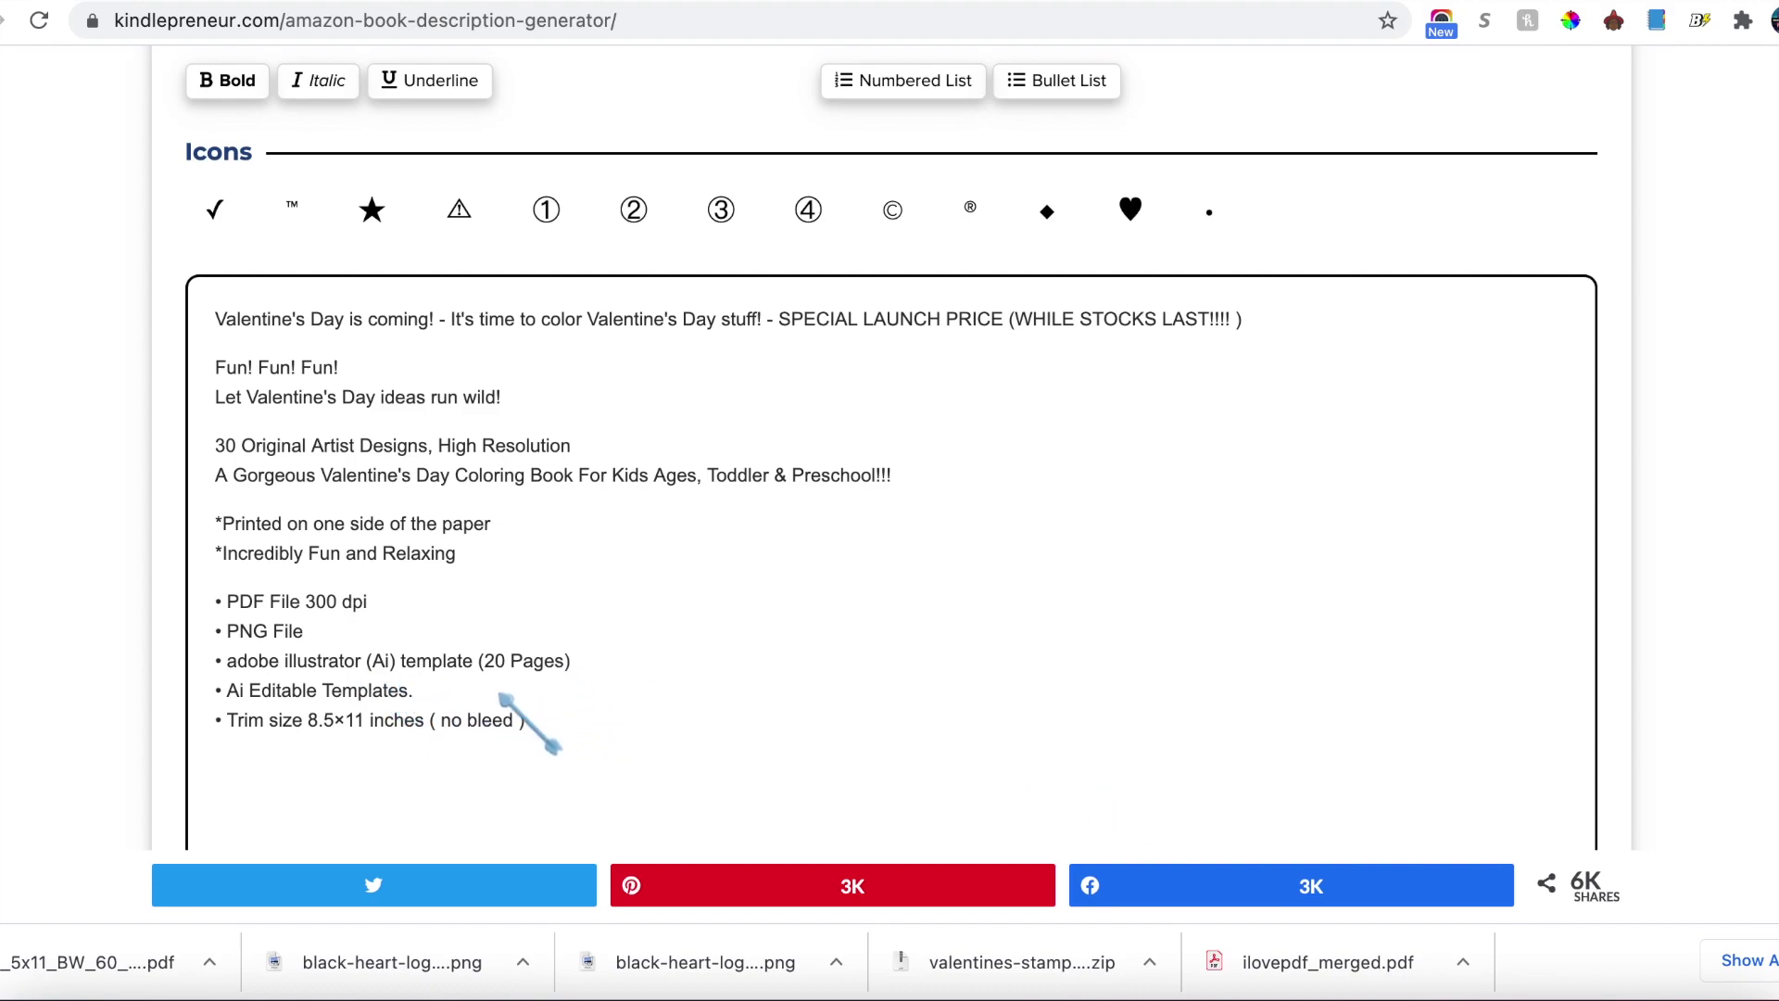
pyautogui.moveTo(419, 693); pyautogui.dragTo(217, 604)
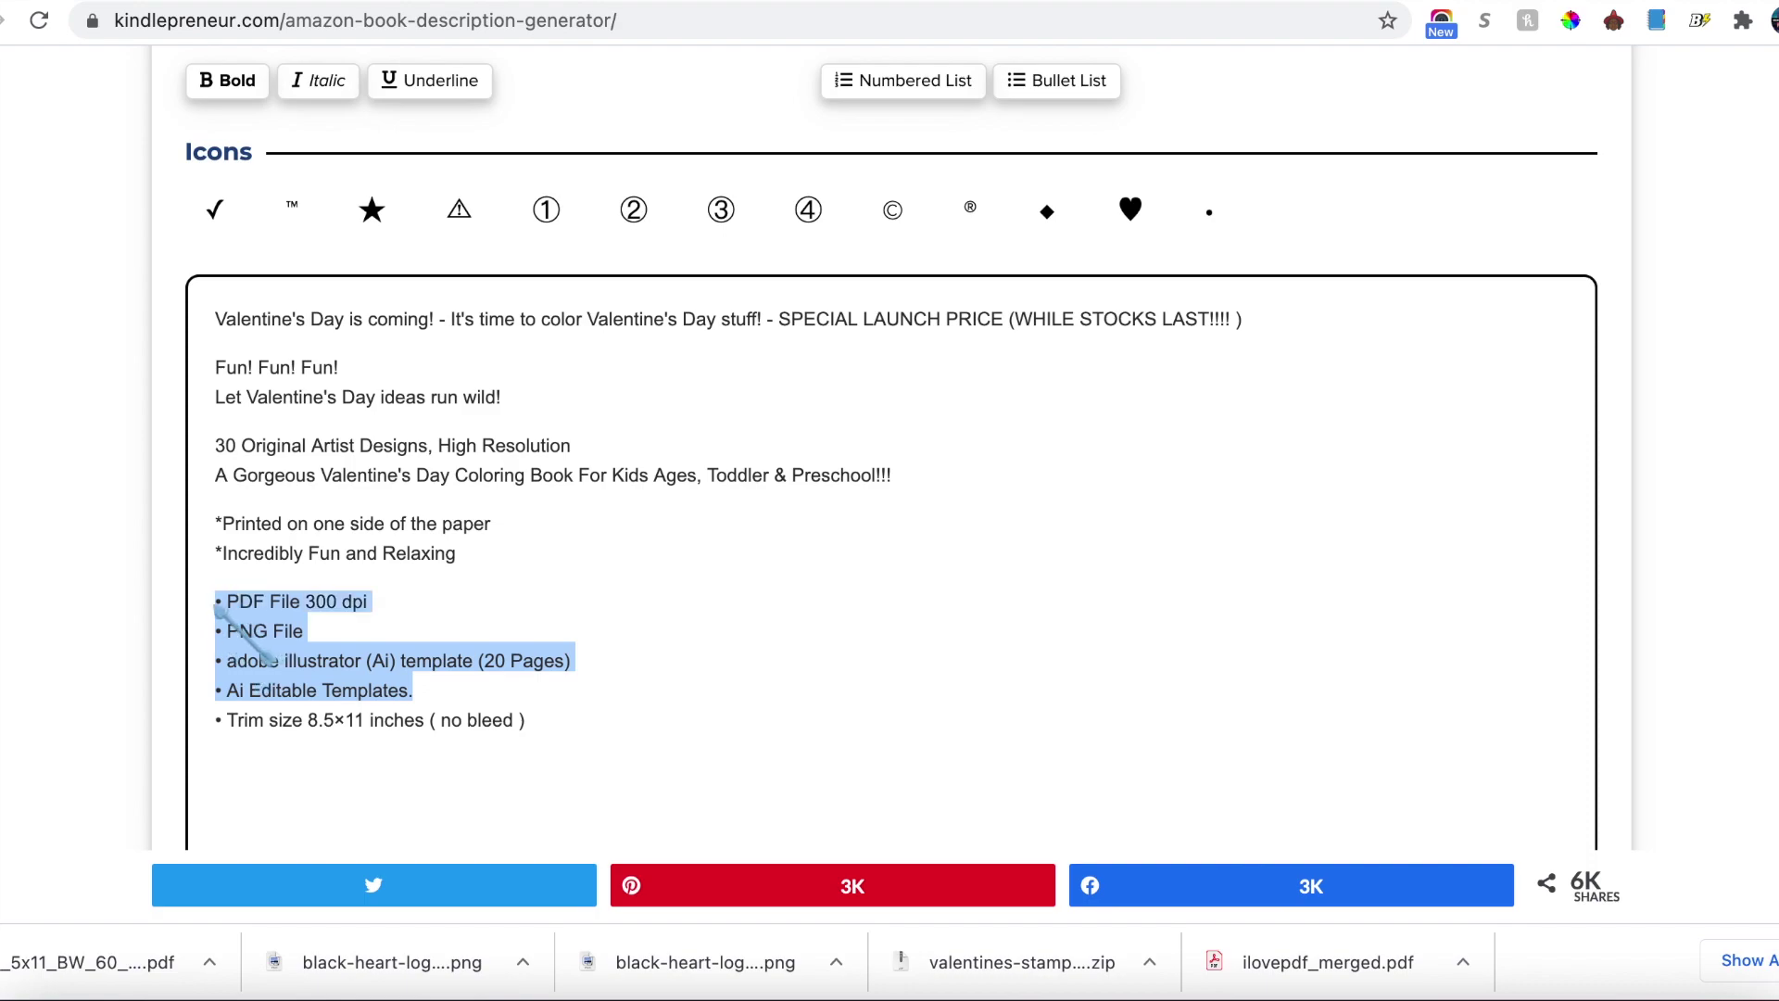
pyautogui.press('BackSpace')
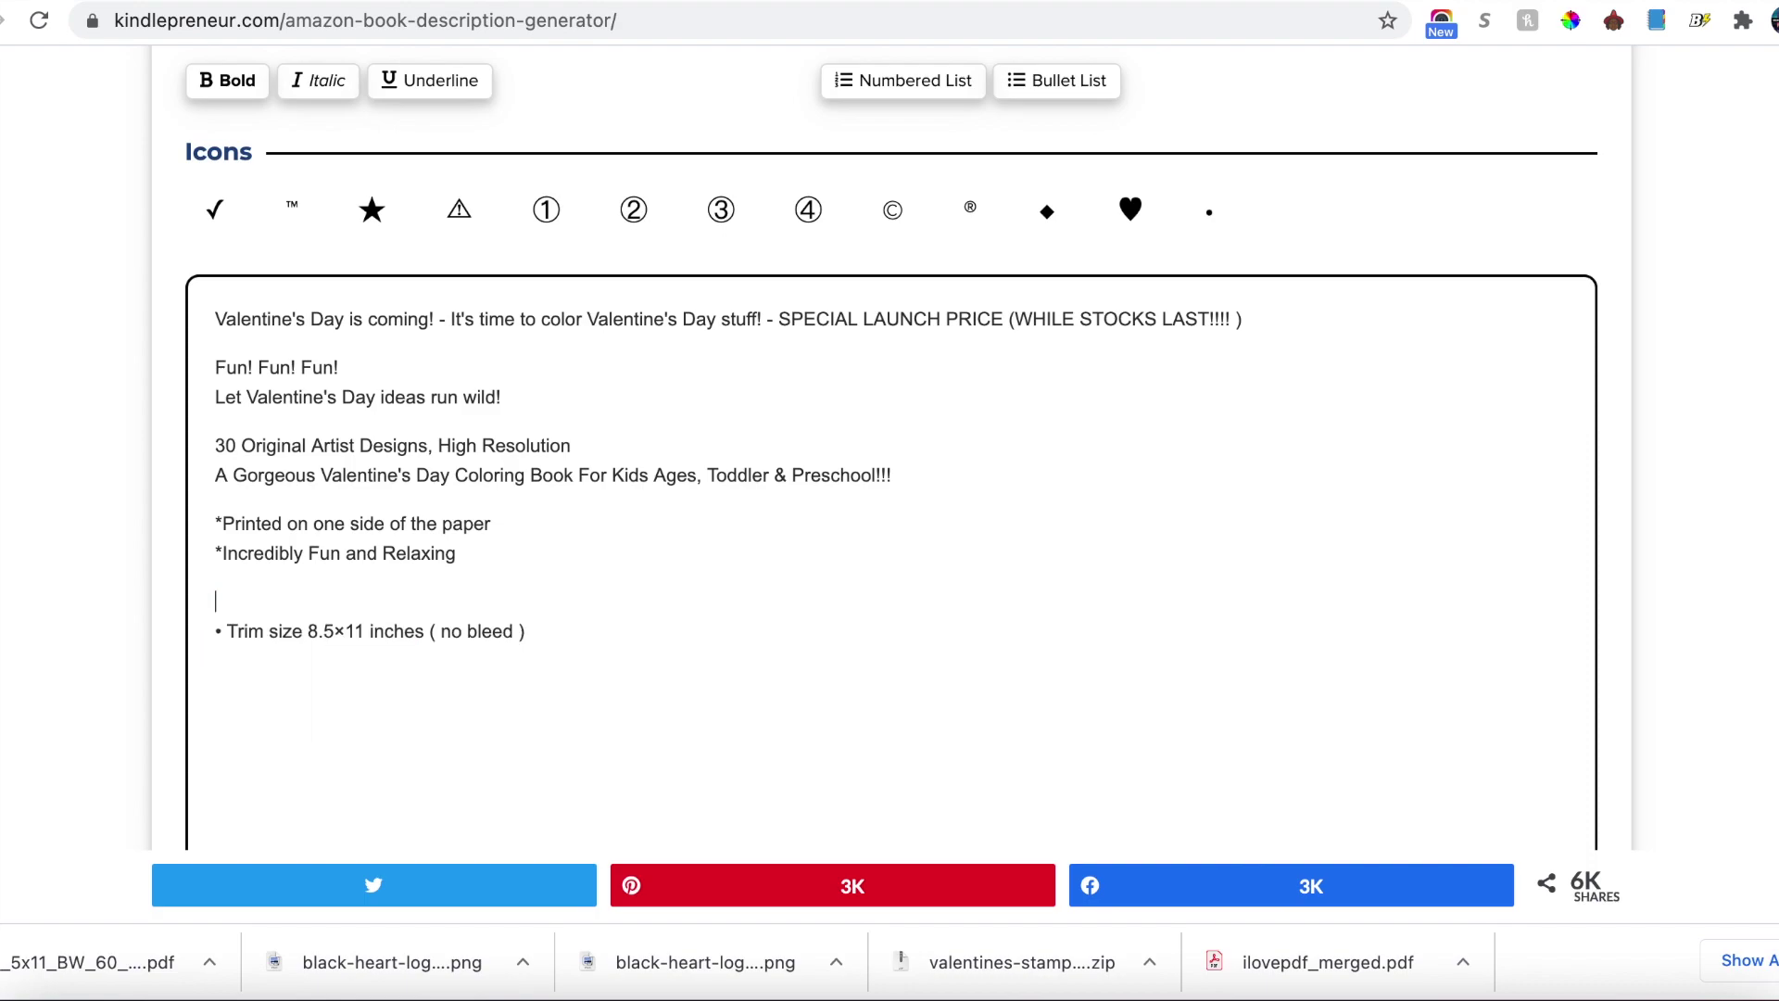
# Step: Remove the blank line above the trim size line and shorten the description's opening line to "Valentine's Day is here"
pyautogui.press('BackSpace')
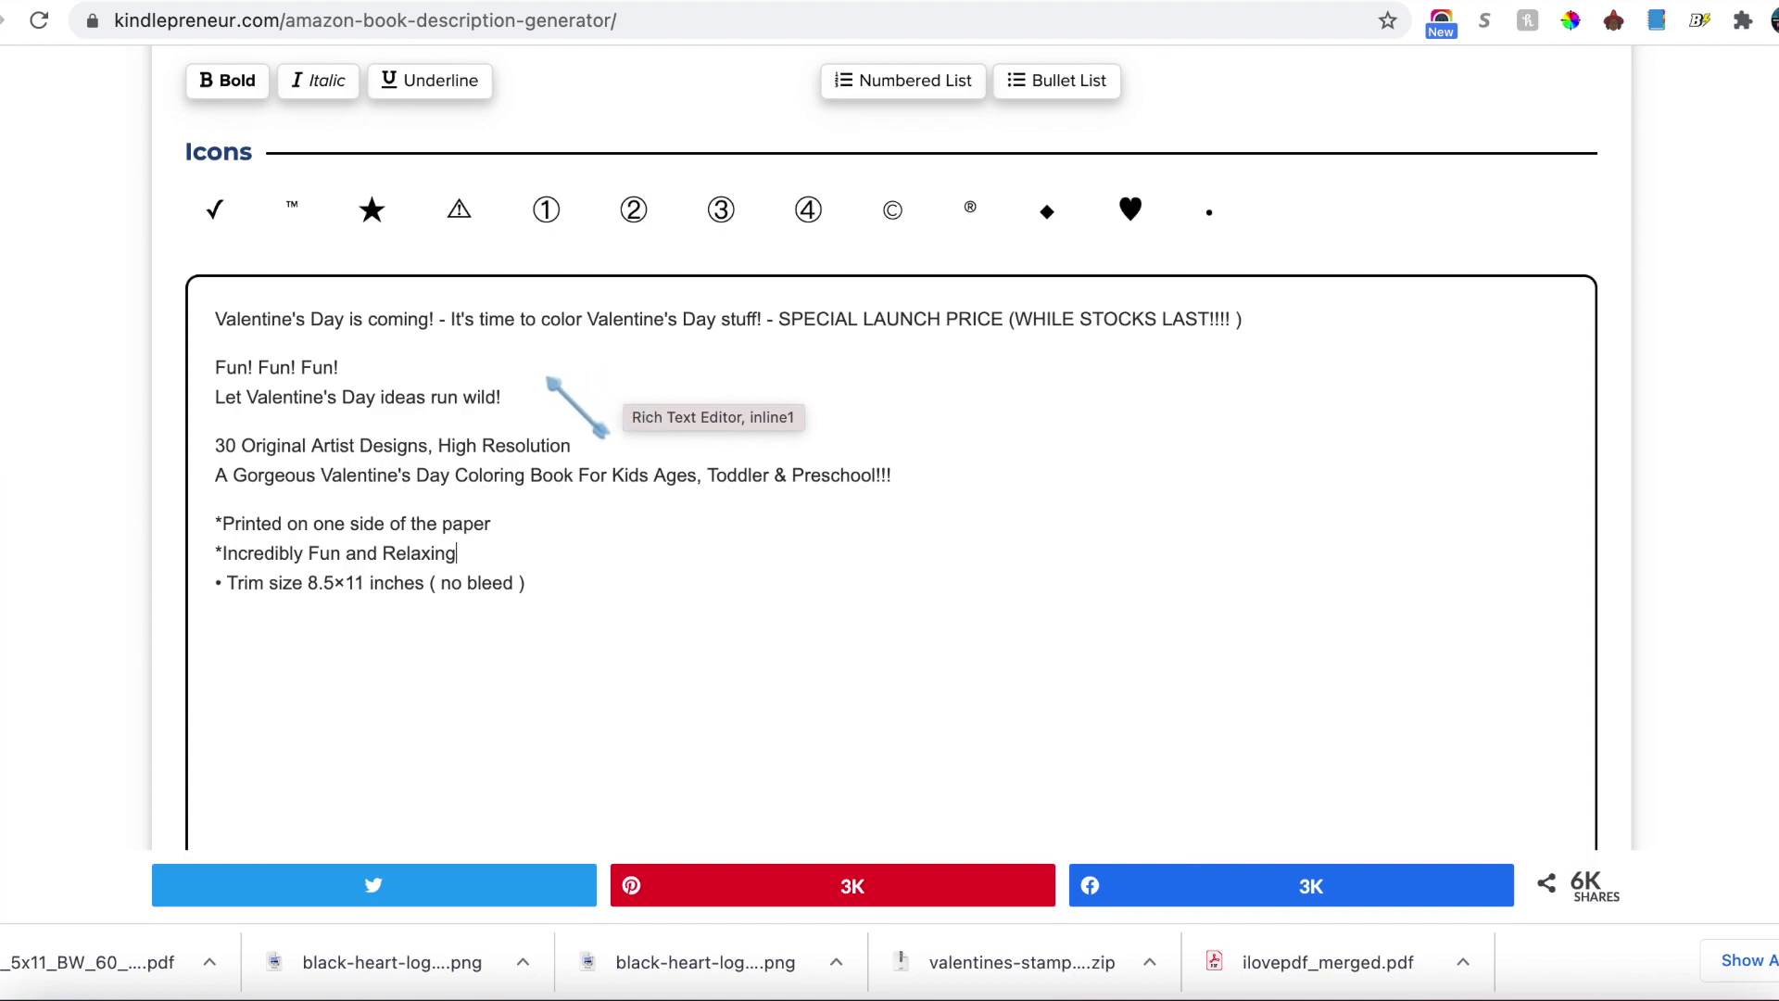
pyautogui.moveTo(1246, 322); pyautogui.dragTo(464, 387)
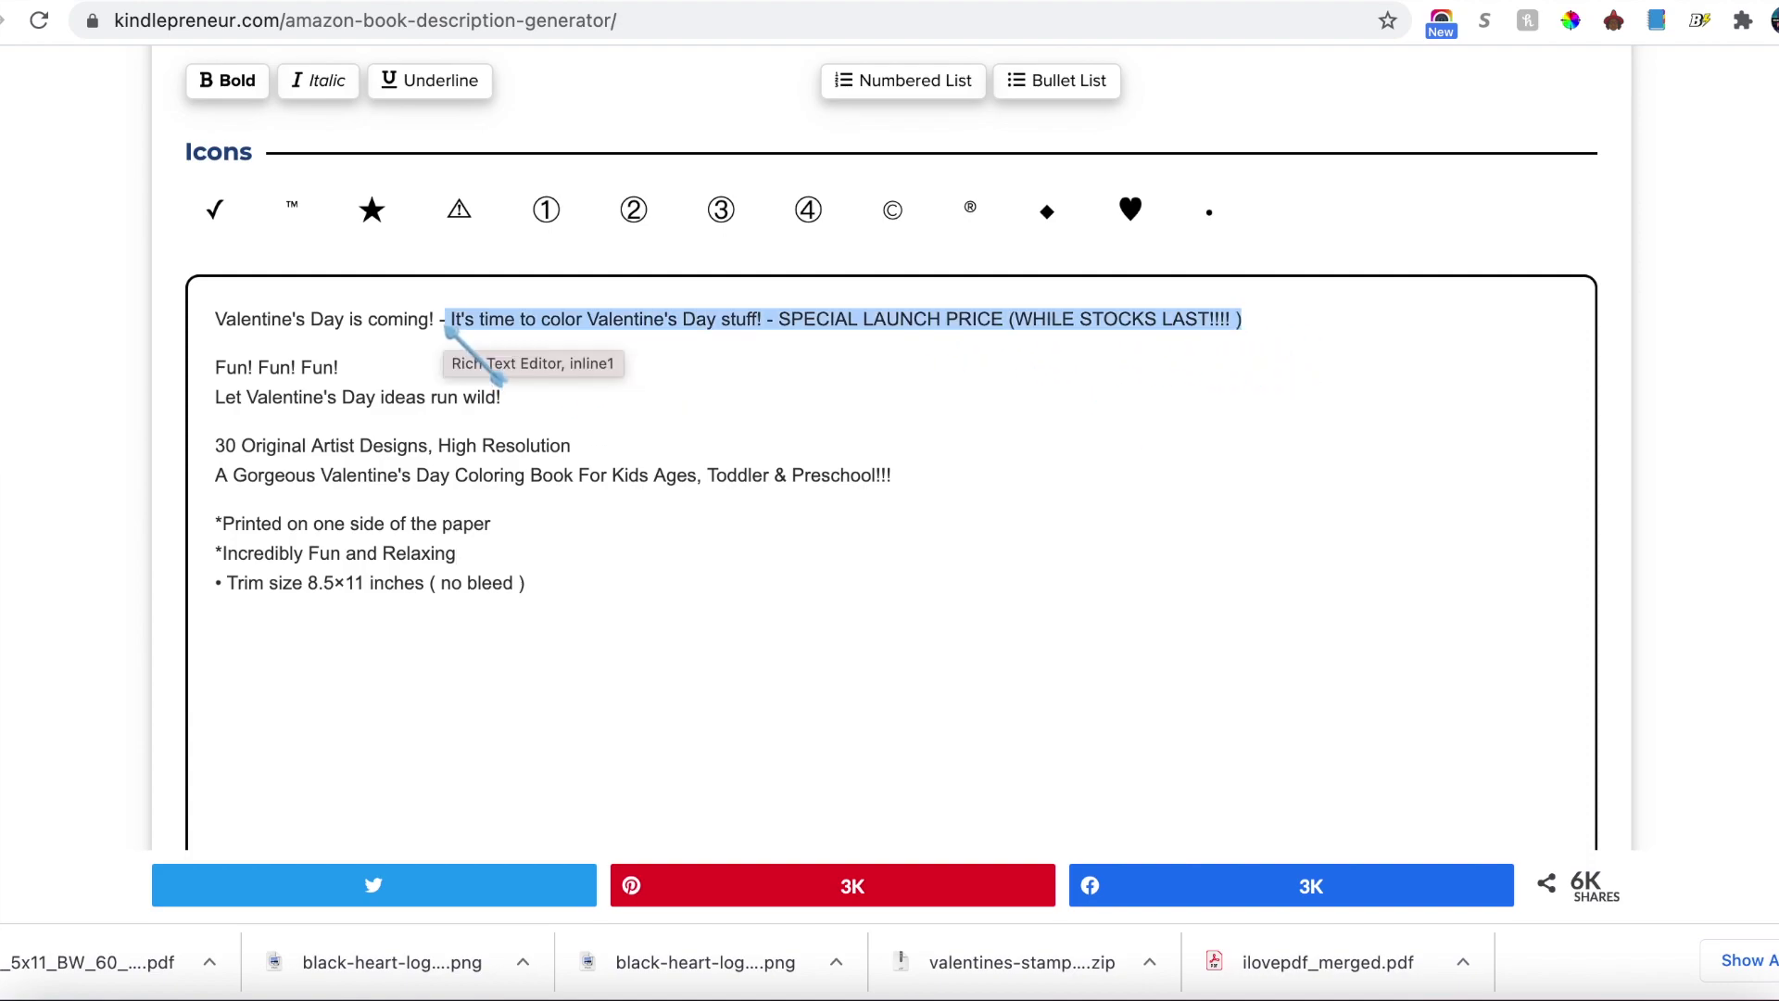
pyautogui.press('BackSpace')
pyautogui.click(369, 318)
pyautogui.press('BackSpace')
pyautogui.press('BackSpace')
pyautogui.press('BackSpace')
pyautogui.write('is herecoming! -')
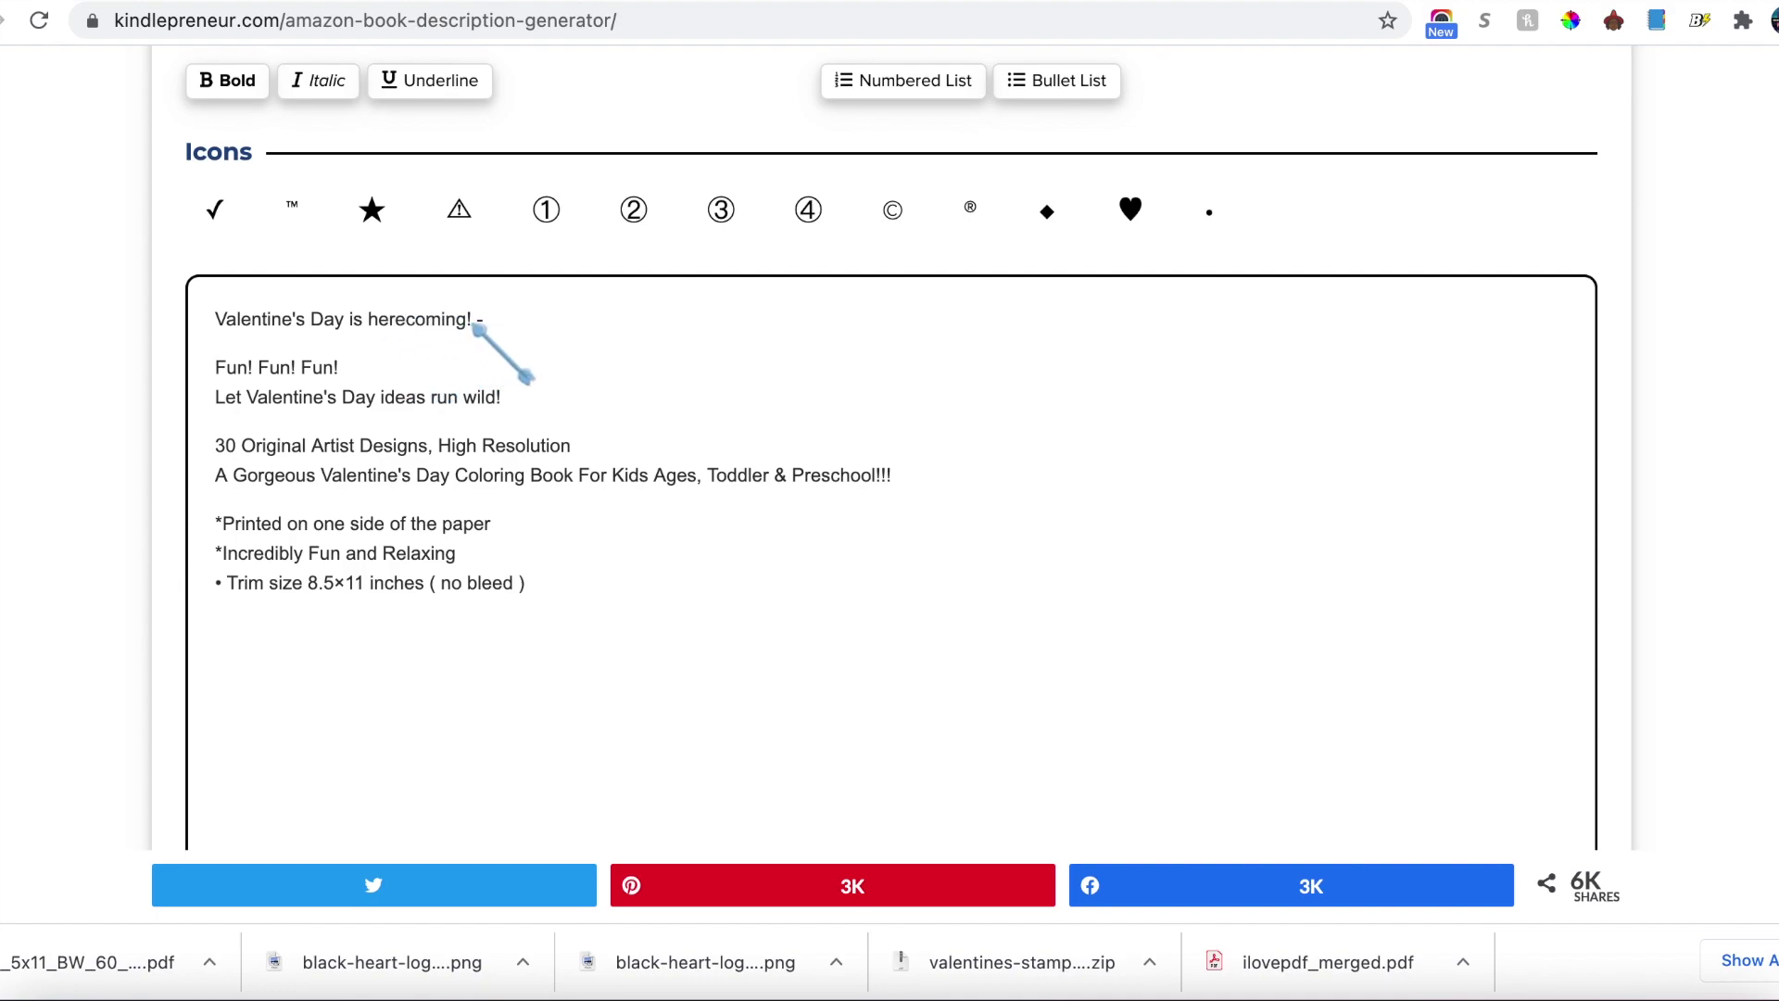
pyautogui.click(484, 323)
pyautogui.press('BackSpace')
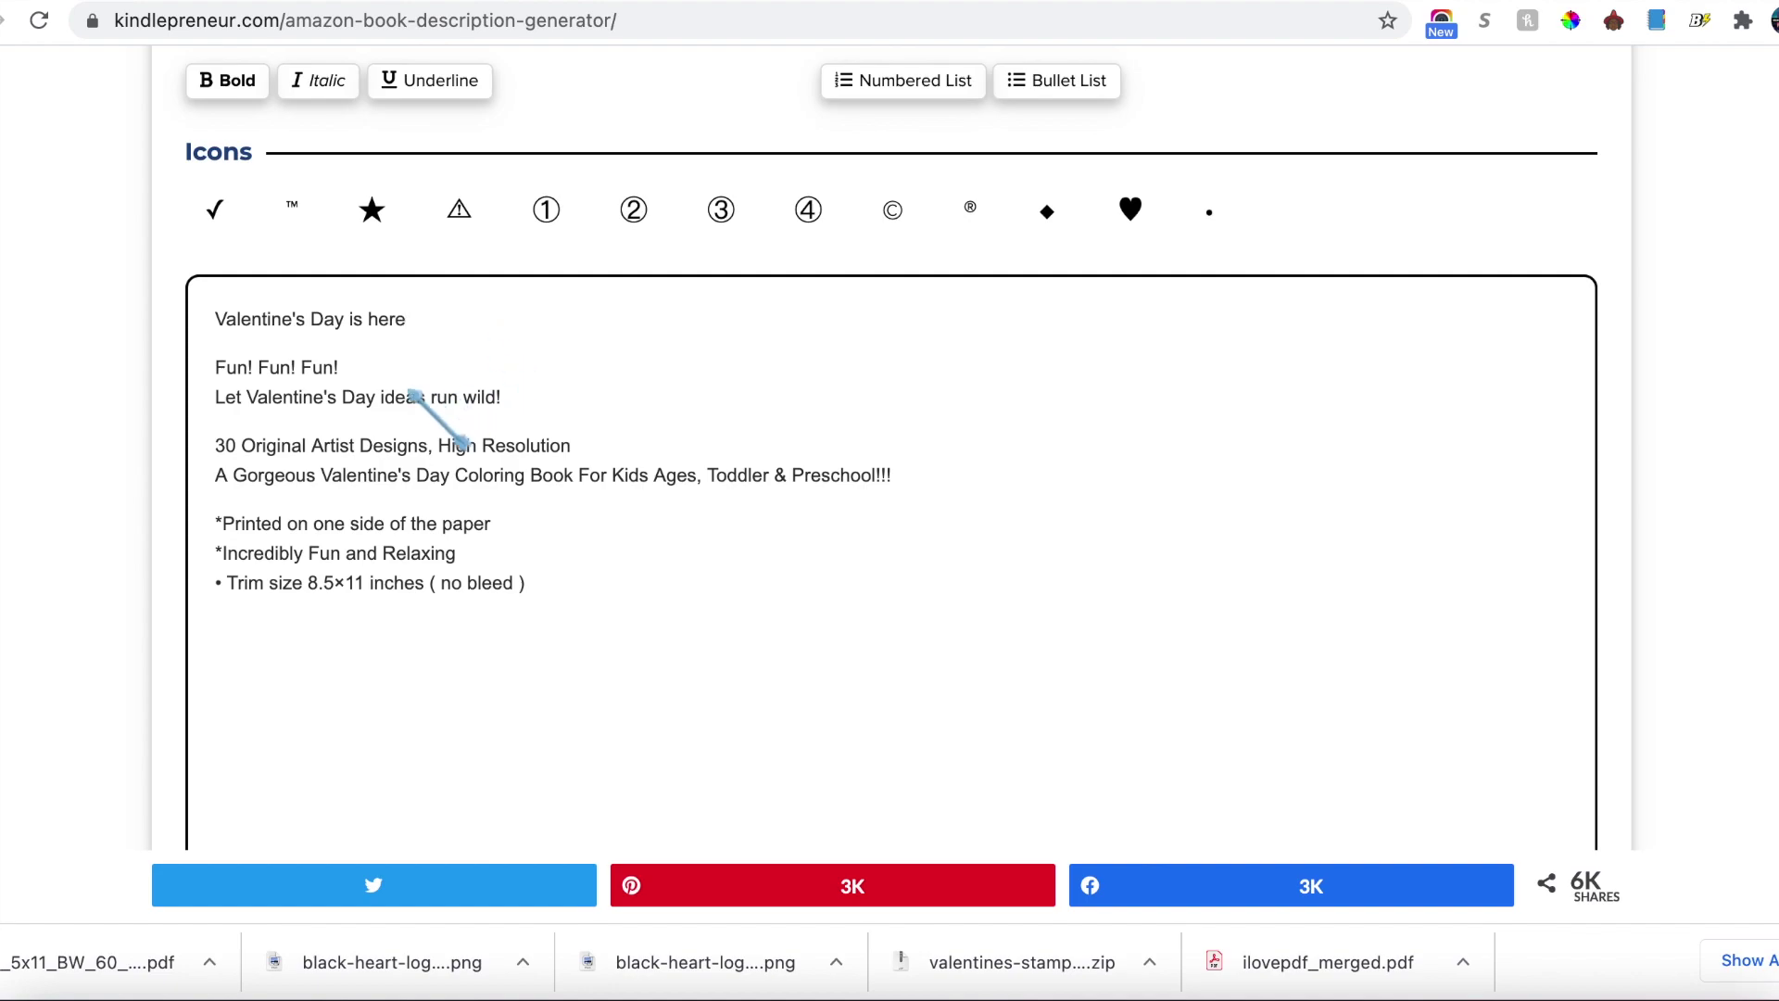
# Step: Replace the "Fun! Fun! Fun!" line with "Fun coloring book for toddlers"
pyautogui.click(354, 373)
pyautogui.press('BackSpace')
pyautogui.press('BackSpace')
pyautogui.press('BackSpace')
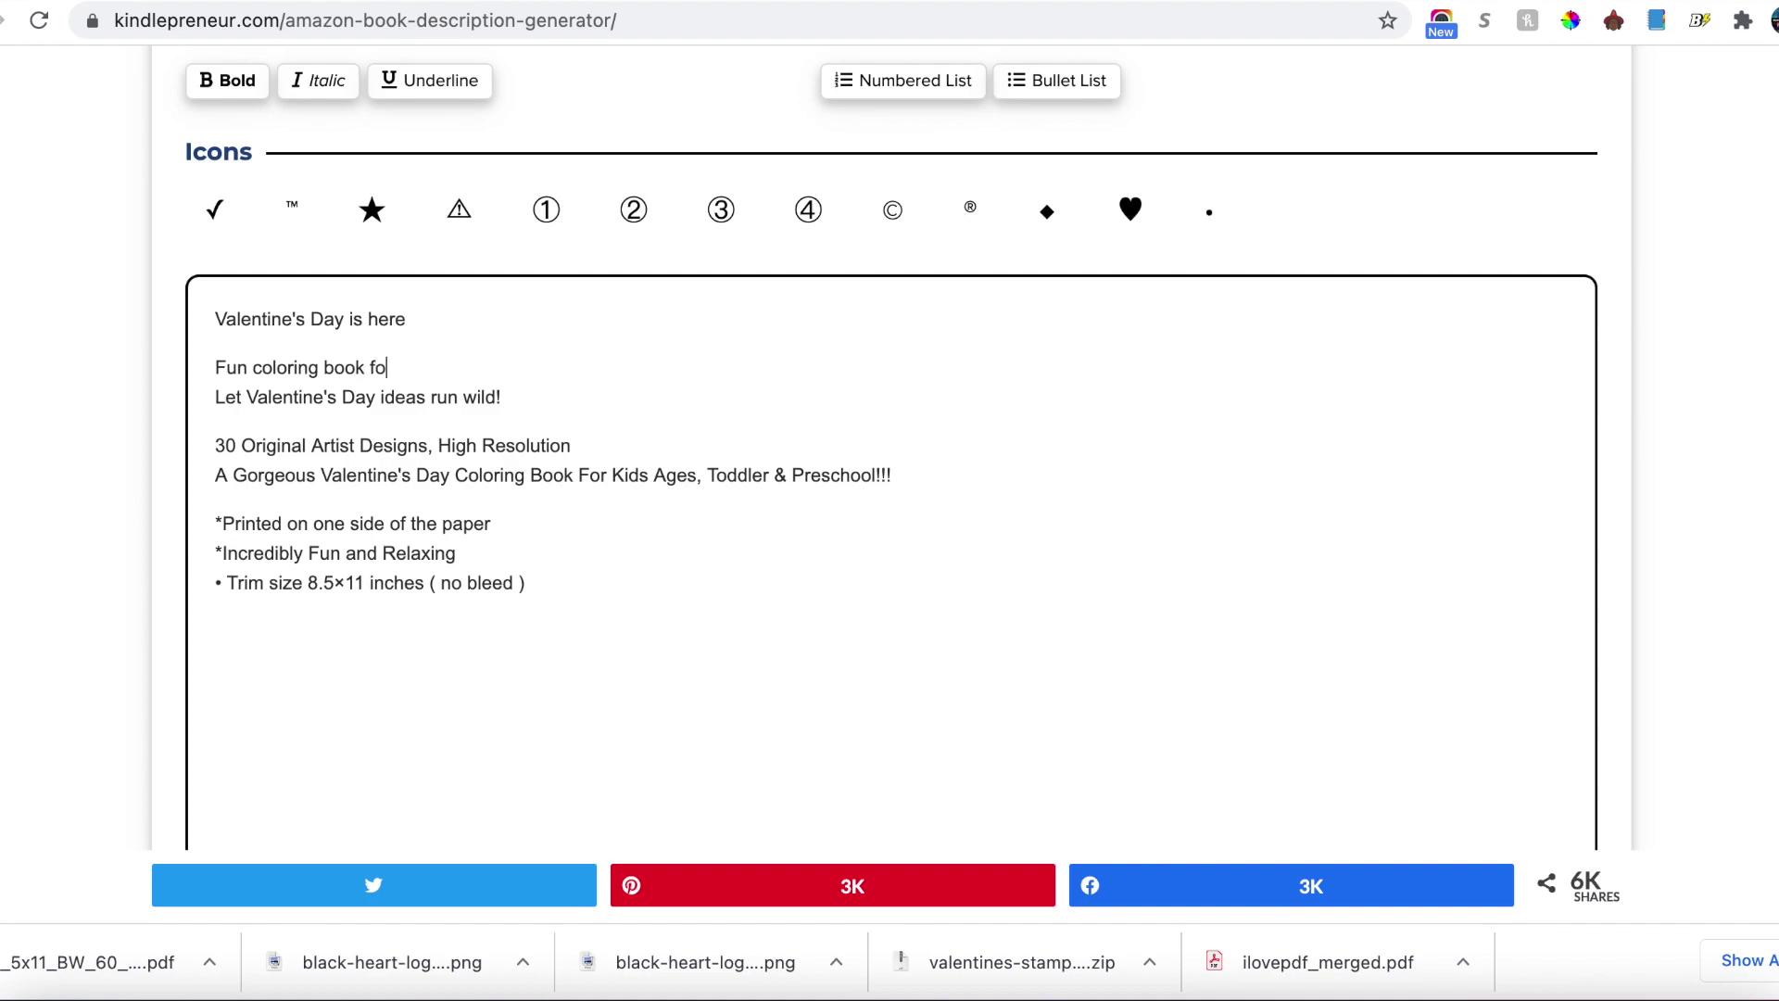
pyautogui.write('s')
# Step: Format the opening line "Valentine's Day is here" as bold Heading 4 text
pyautogui.moveTo(407, 320); pyautogui.dragTo(218, 320)
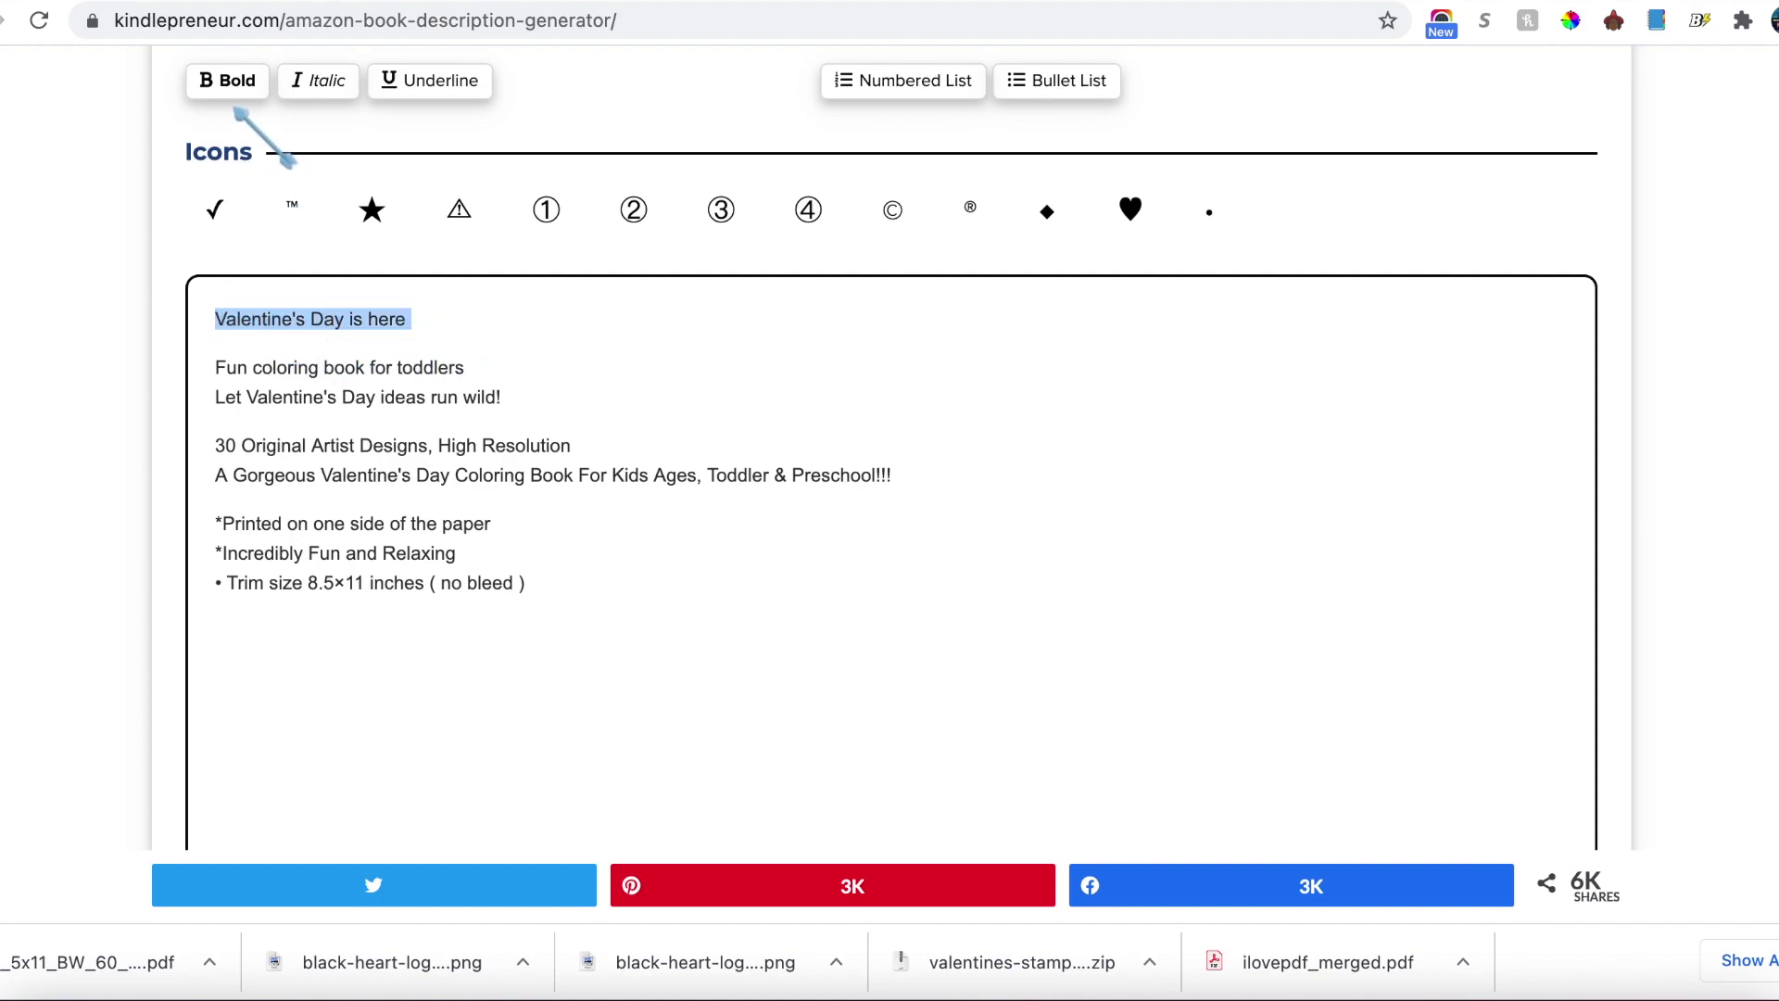
pyautogui.click(233, 81)
pyautogui.scroll(1, 649, 118)
pyautogui.scroll(2, 677, 143)
pyautogui.click(857, 104)
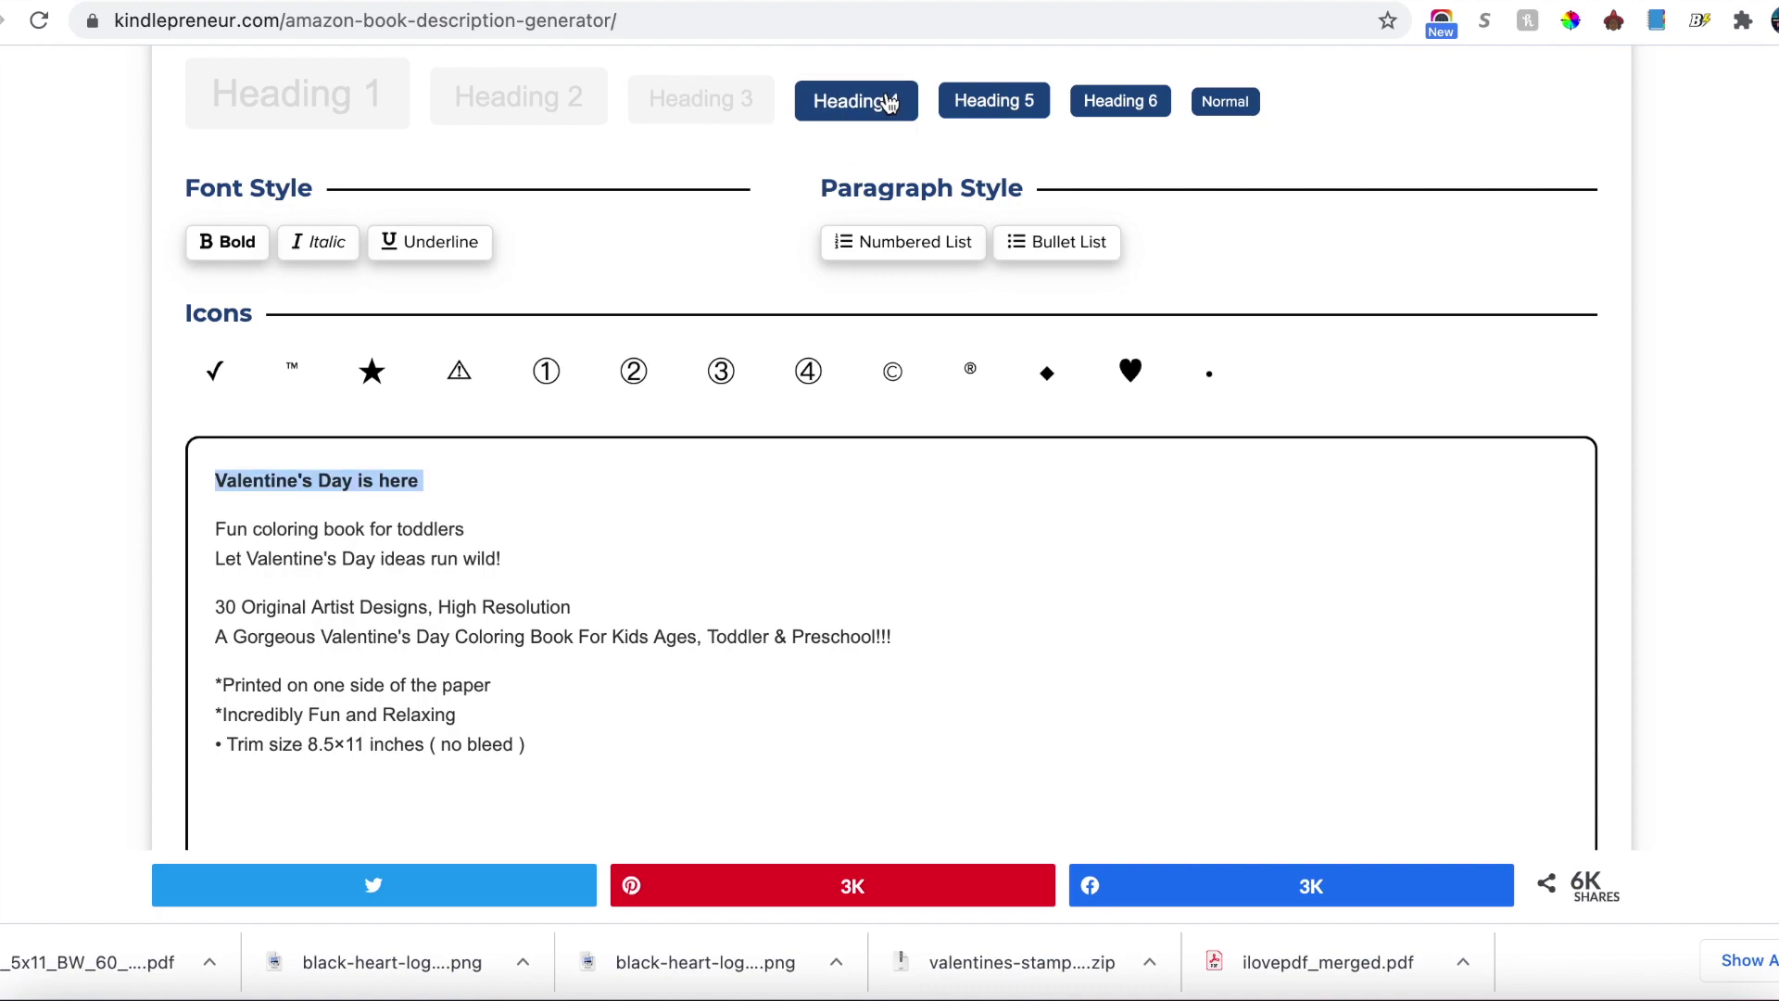
pyautogui.click(389, 663)
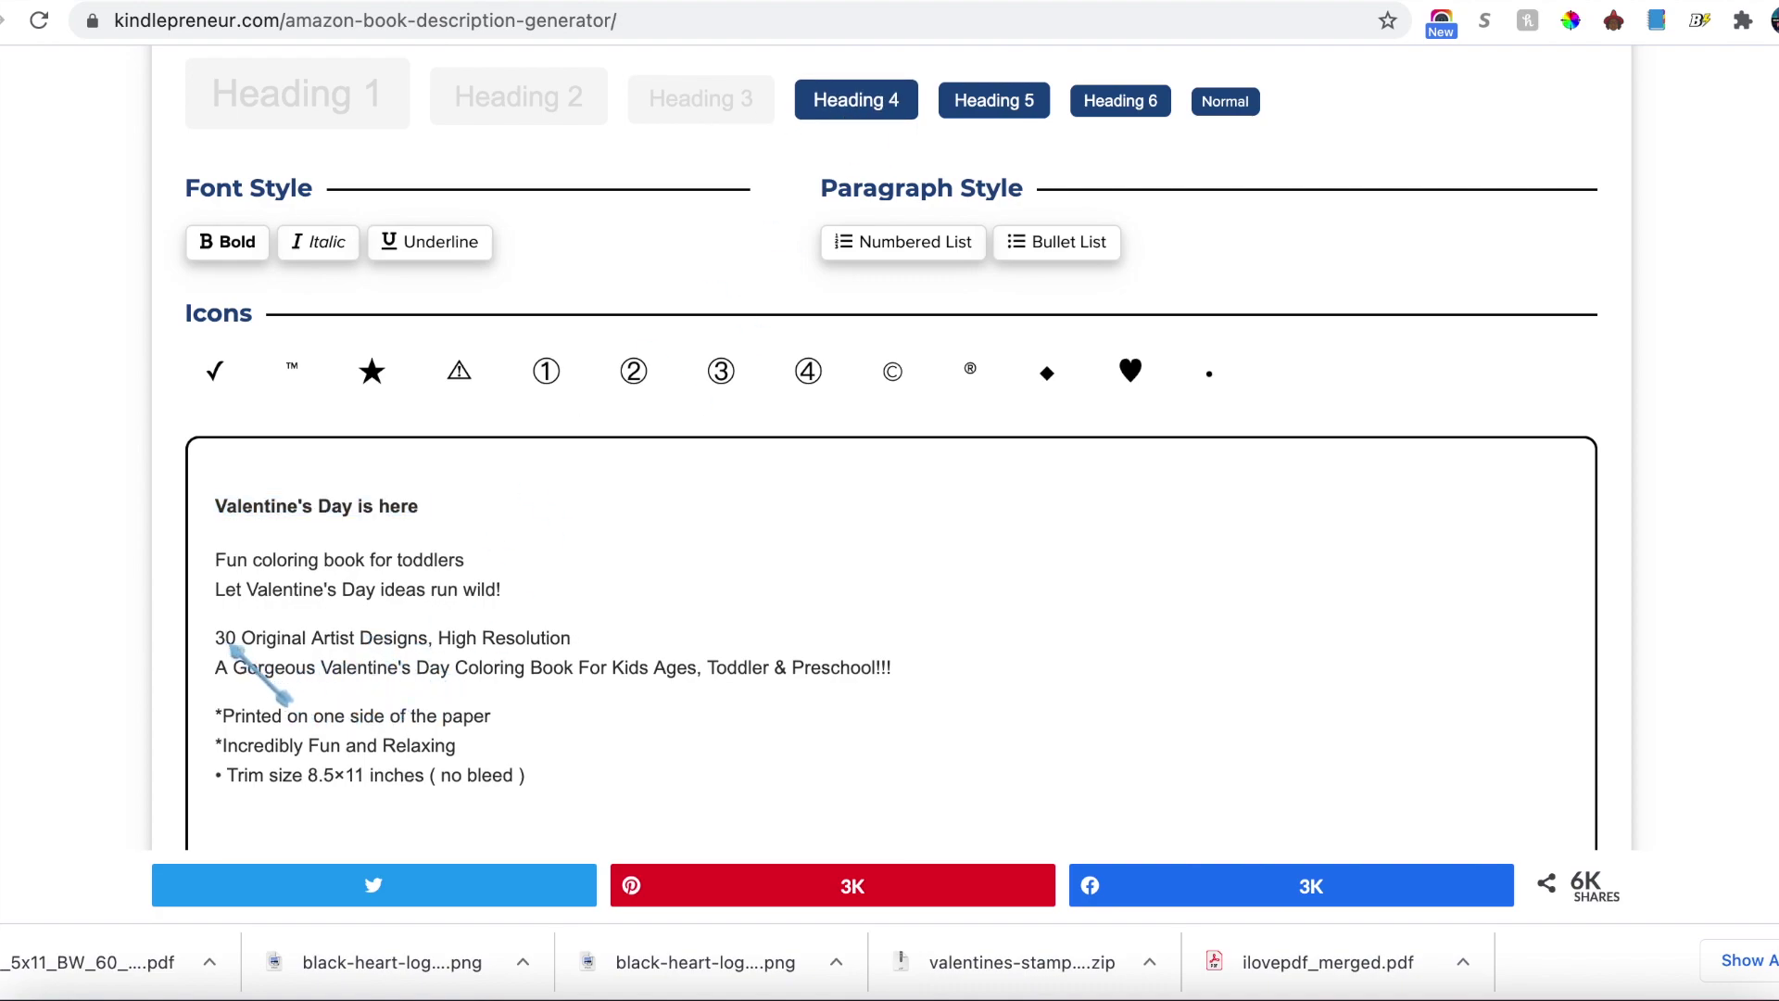
# Step: Reword the "30 Original Artist Designs, High Resolution" line to "60 High Resolution Designs"
pyautogui.click(226, 639)
pyautogui.press('BackSpace')
pyautogui.write('6')
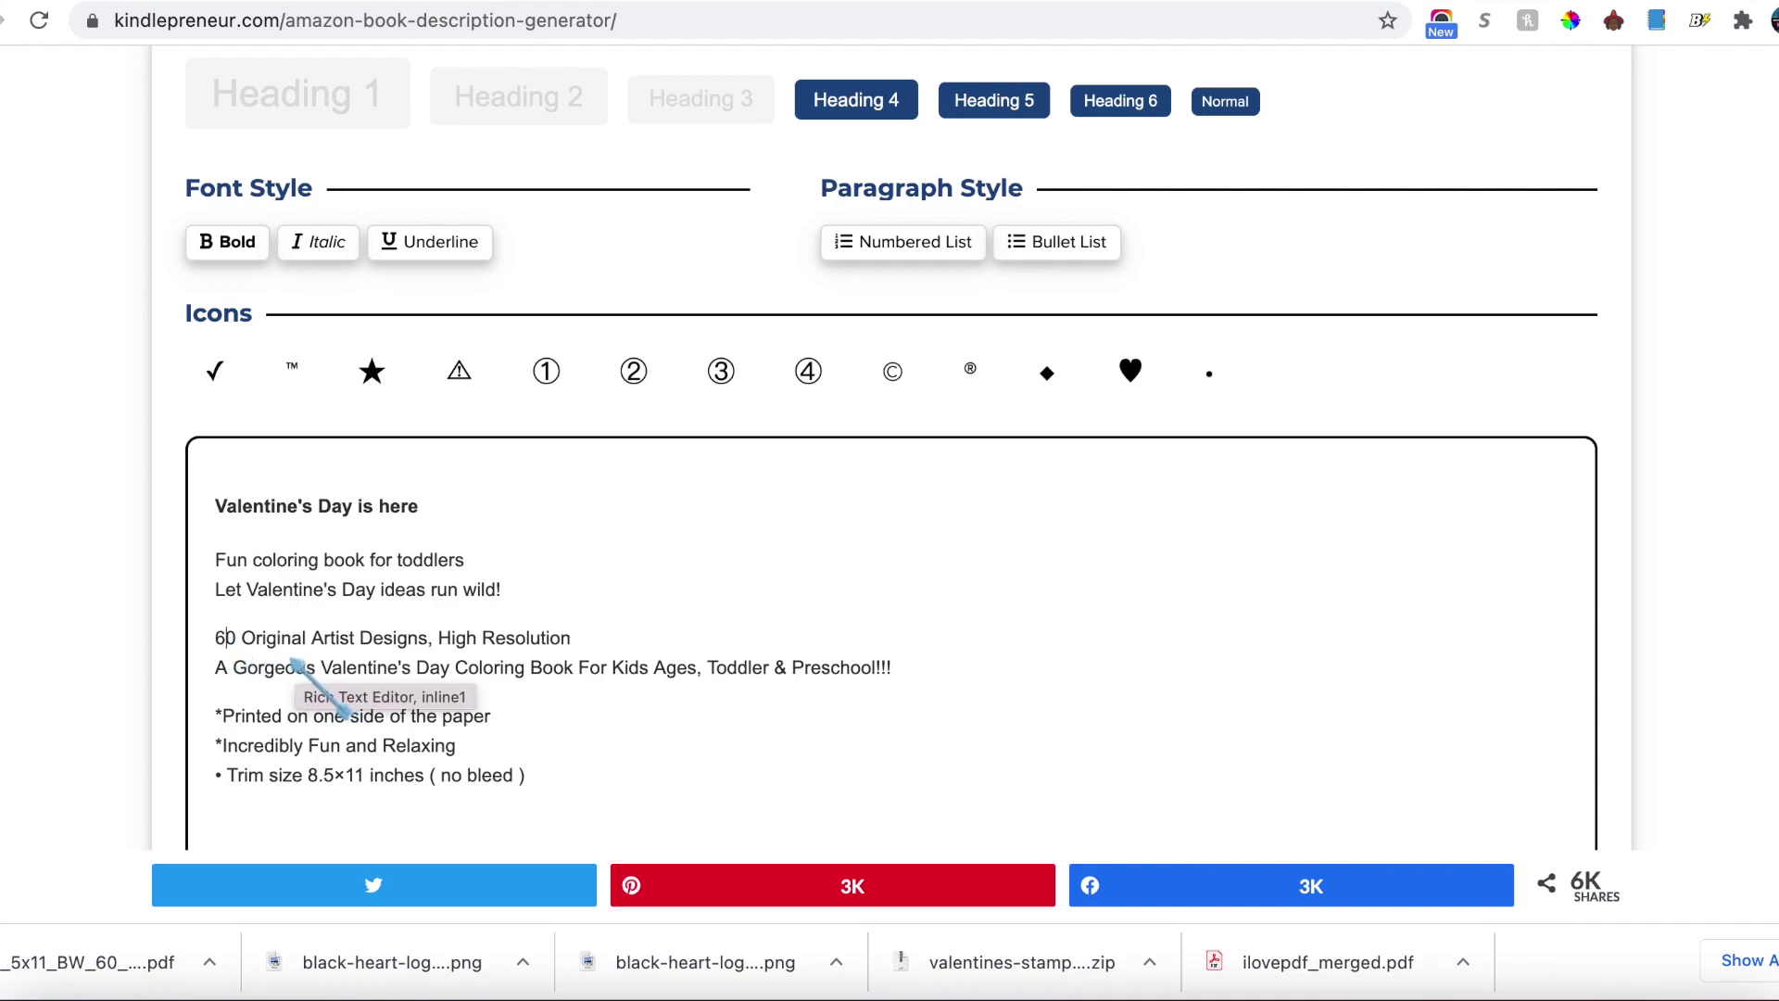
pyautogui.moveTo(242, 640); pyautogui.dragTo(428, 644)
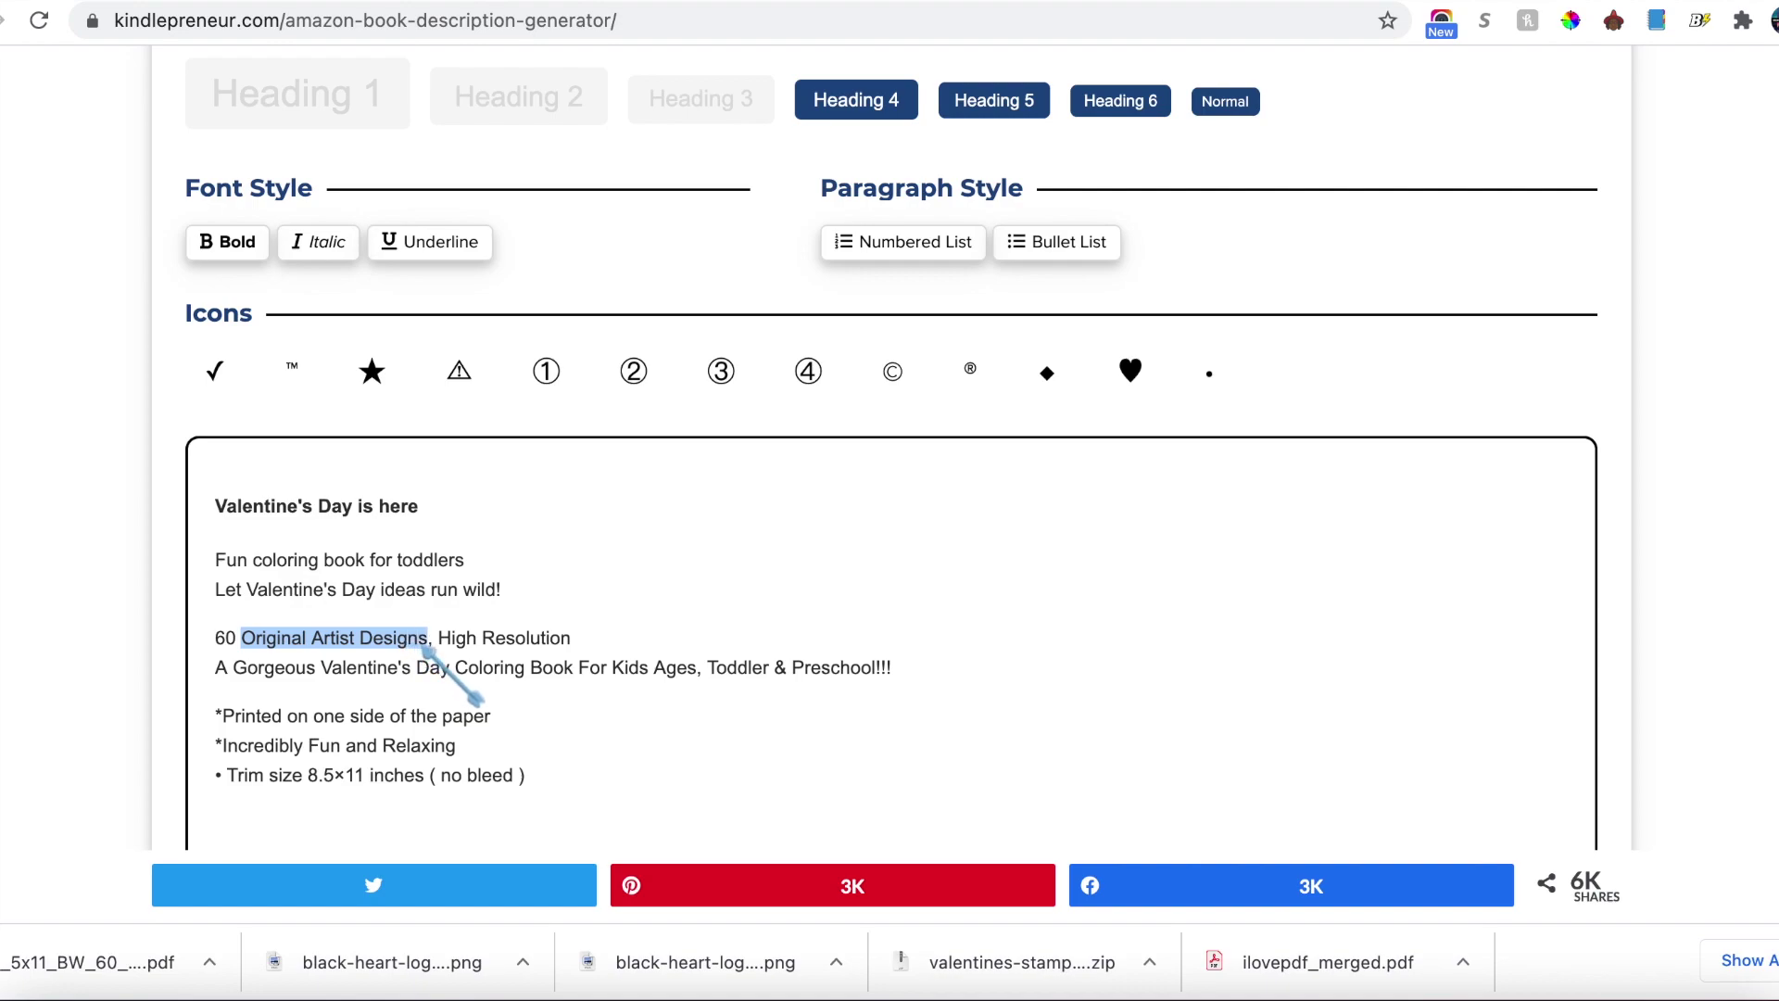
pyautogui.press('BackSpace')
pyautogui.press('BackSpace')
pyautogui.press('BackSpace')
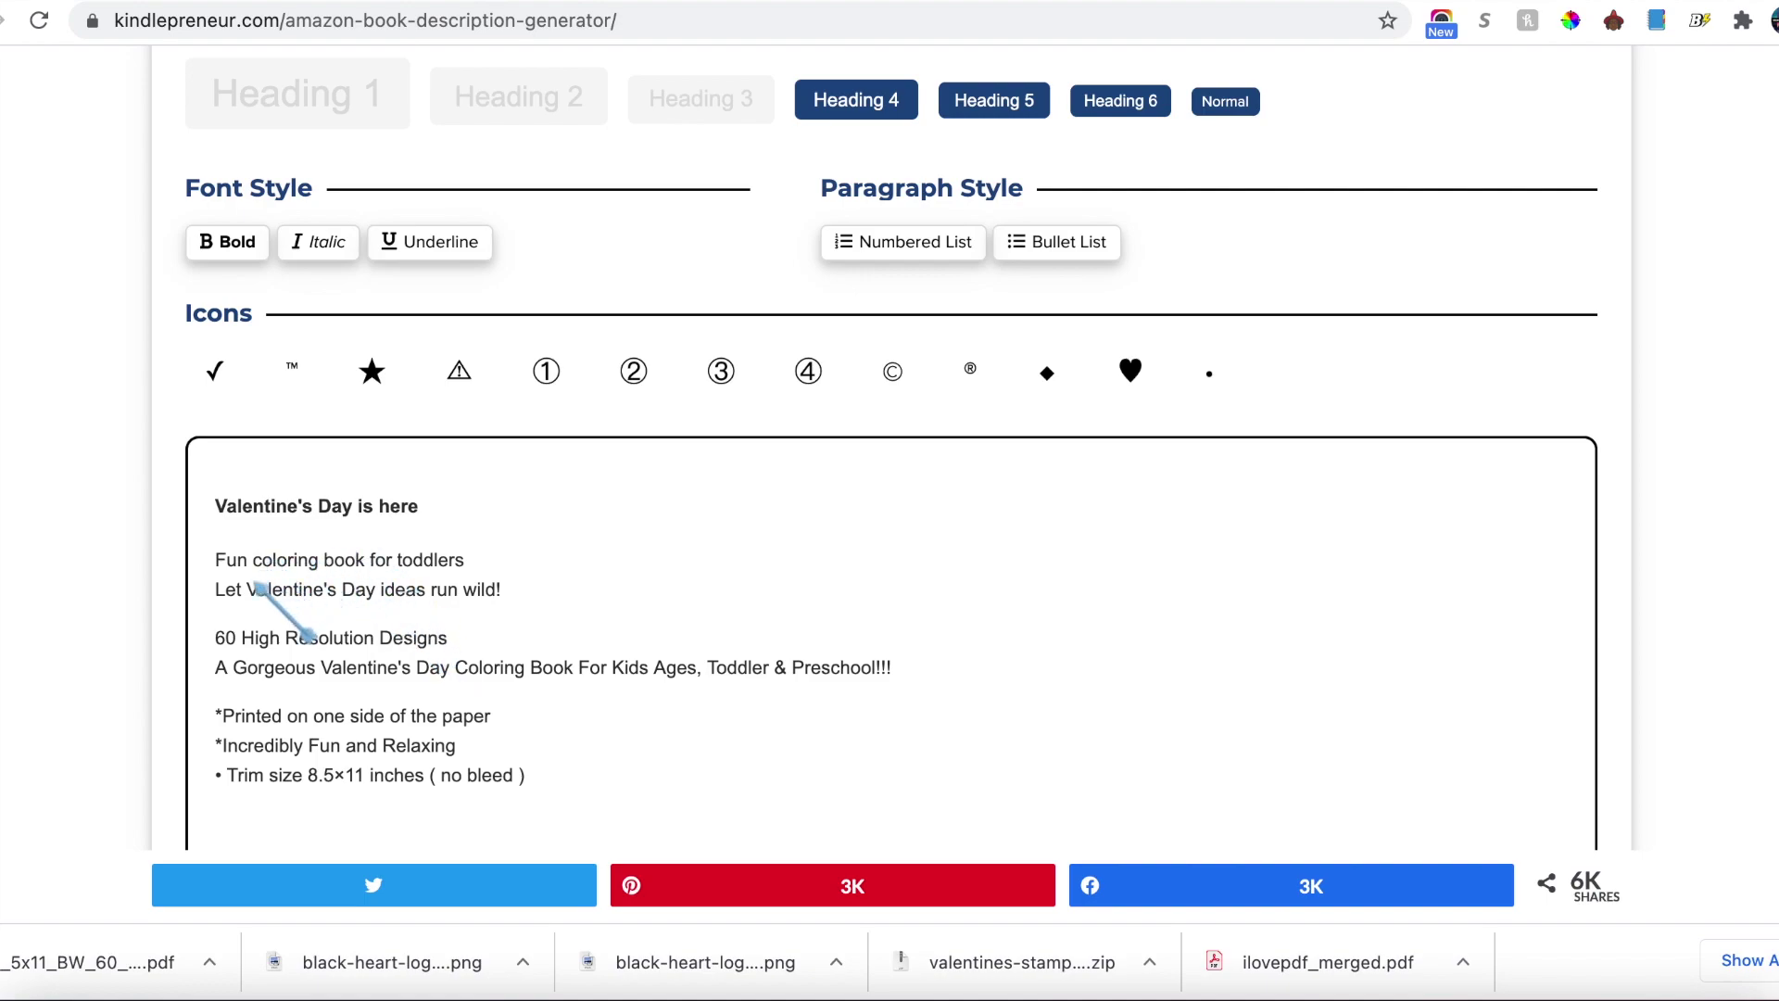
# Step: Put check mark icons before the designs, Gorgeous coloring book, one-sided printing and Incredibly Fun lines, replacing their asterisks where present
pyautogui.click(216, 372)
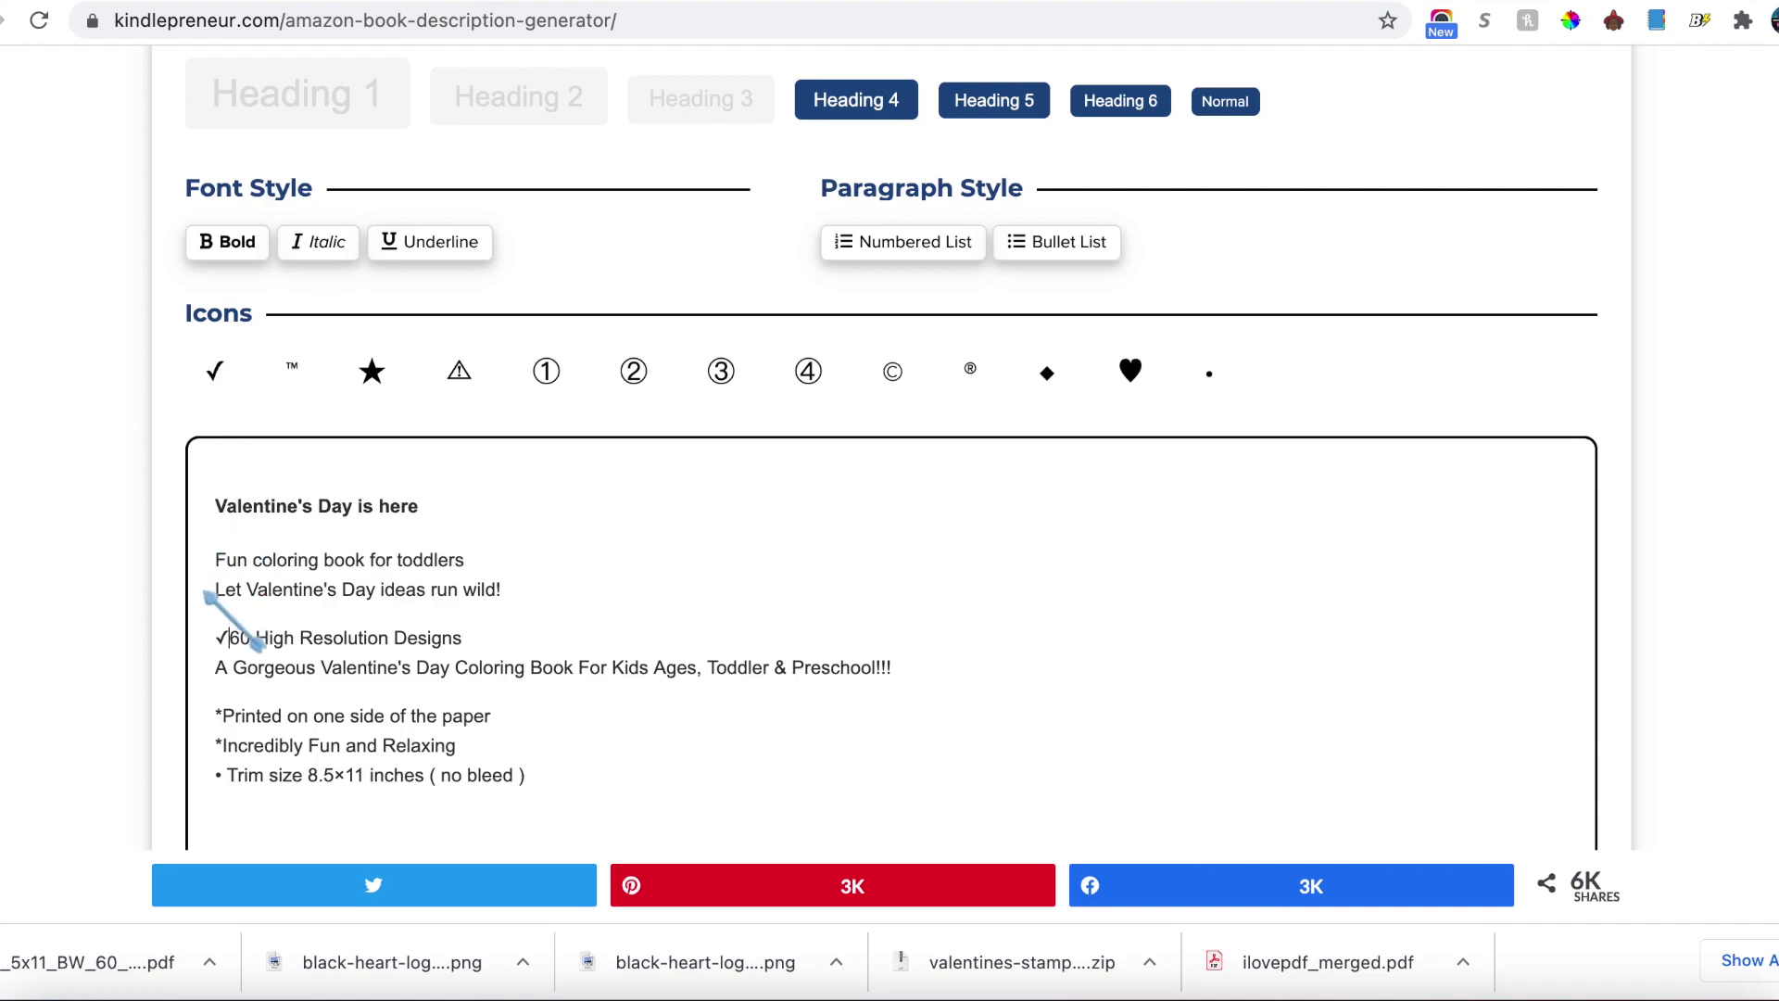
pyautogui.click(214, 371)
pyautogui.click(224, 716)
pyautogui.press('BackSpace')
pyautogui.click(215, 372)
pyautogui.click(223, 746)
pyautogui.press('BackSpace')
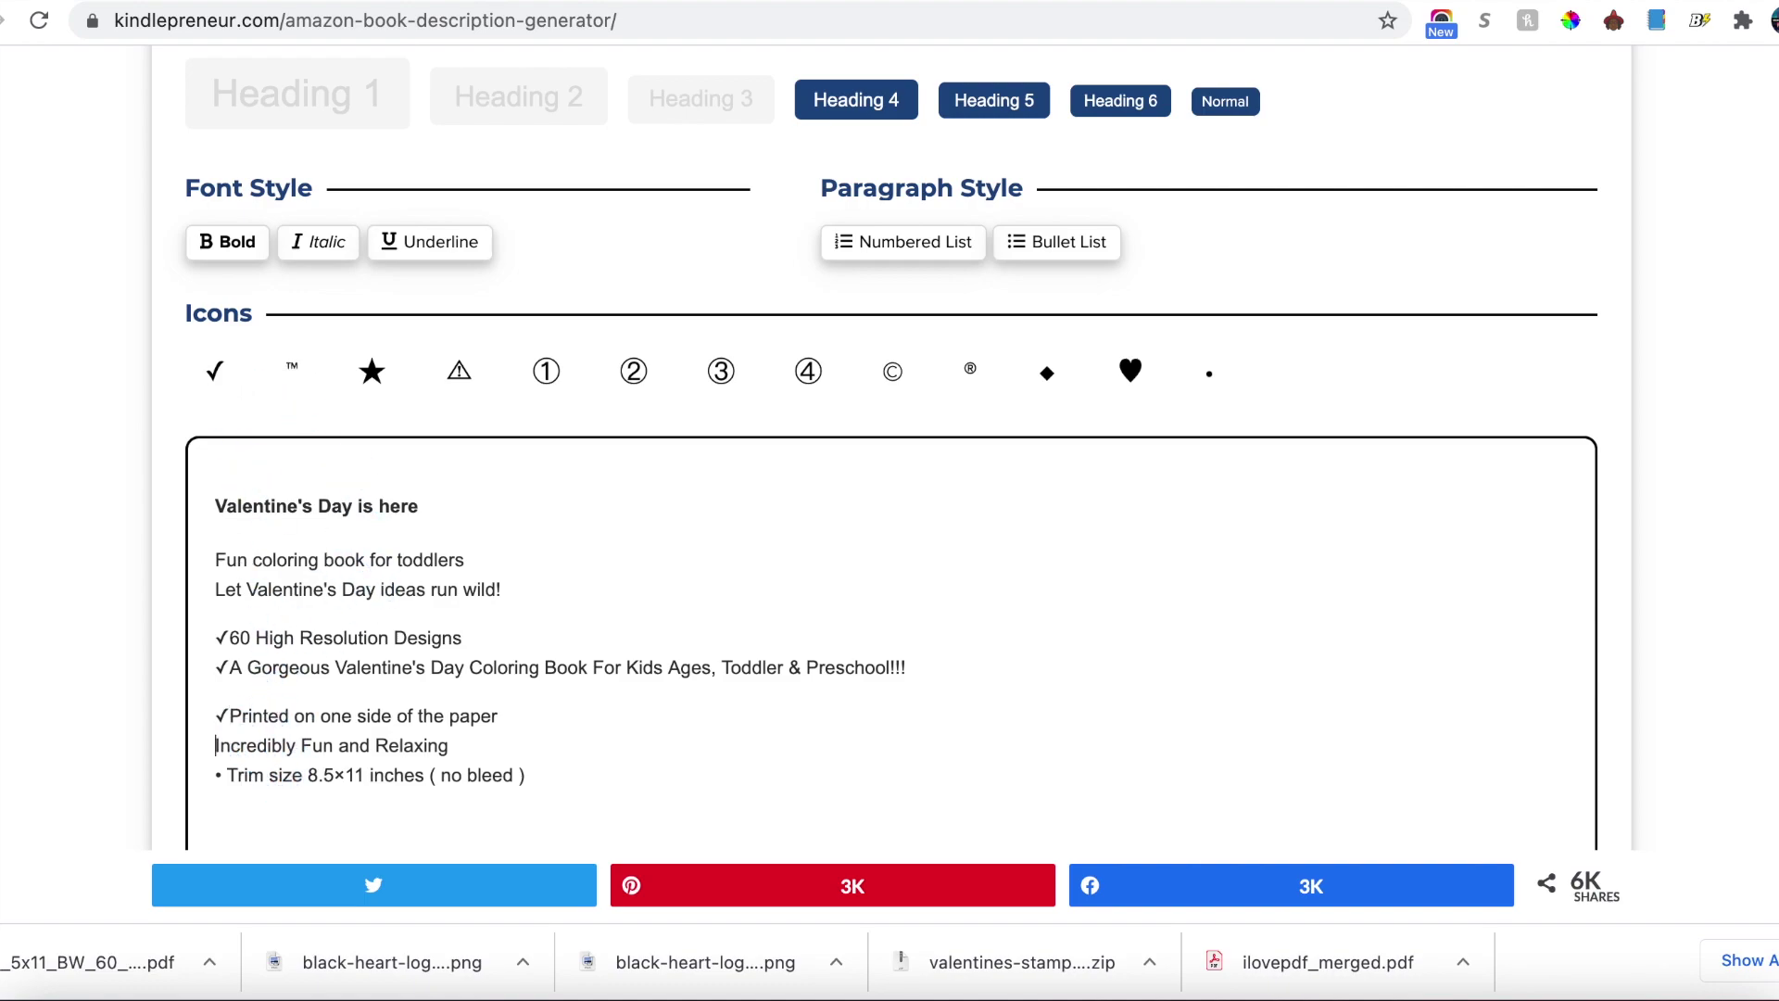
pyautogui.click(226, 386)
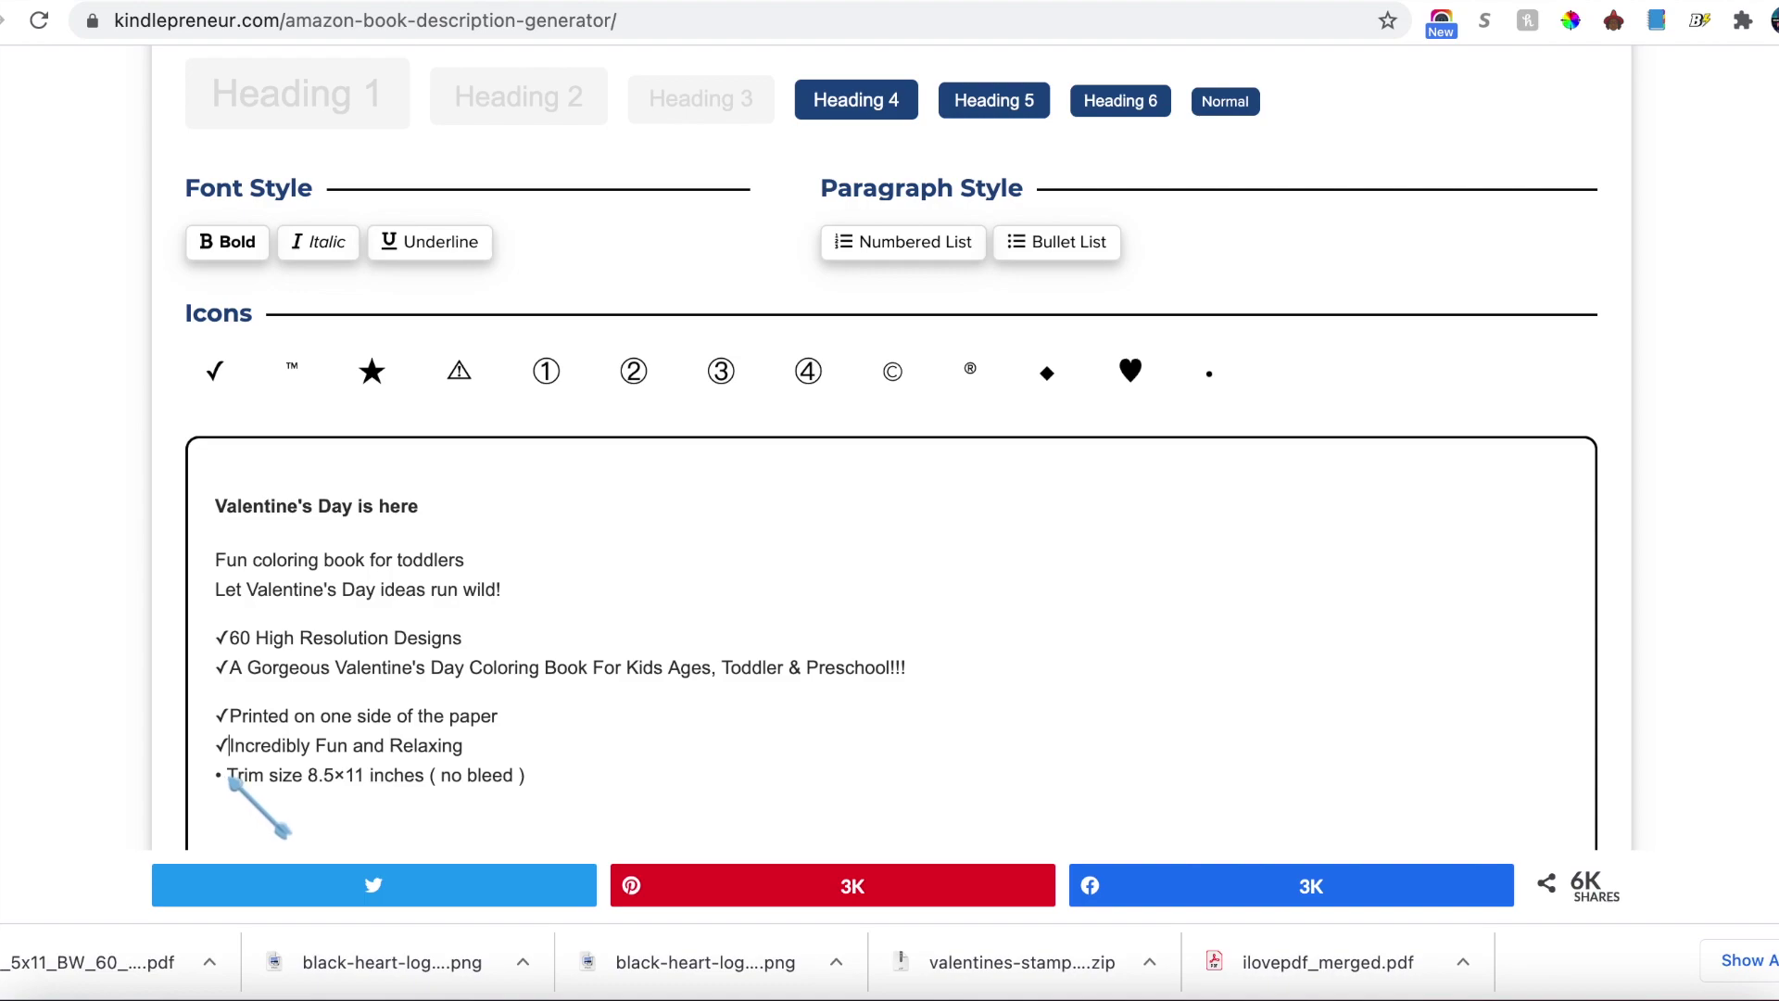
# Step: Replace the trim size line's bullet with a check mark icon and set the line as its own paragraph
pyautogui.press('BackSpace')
pyautogui.press('BackSpace')
pyautogui.press('BackSpace')
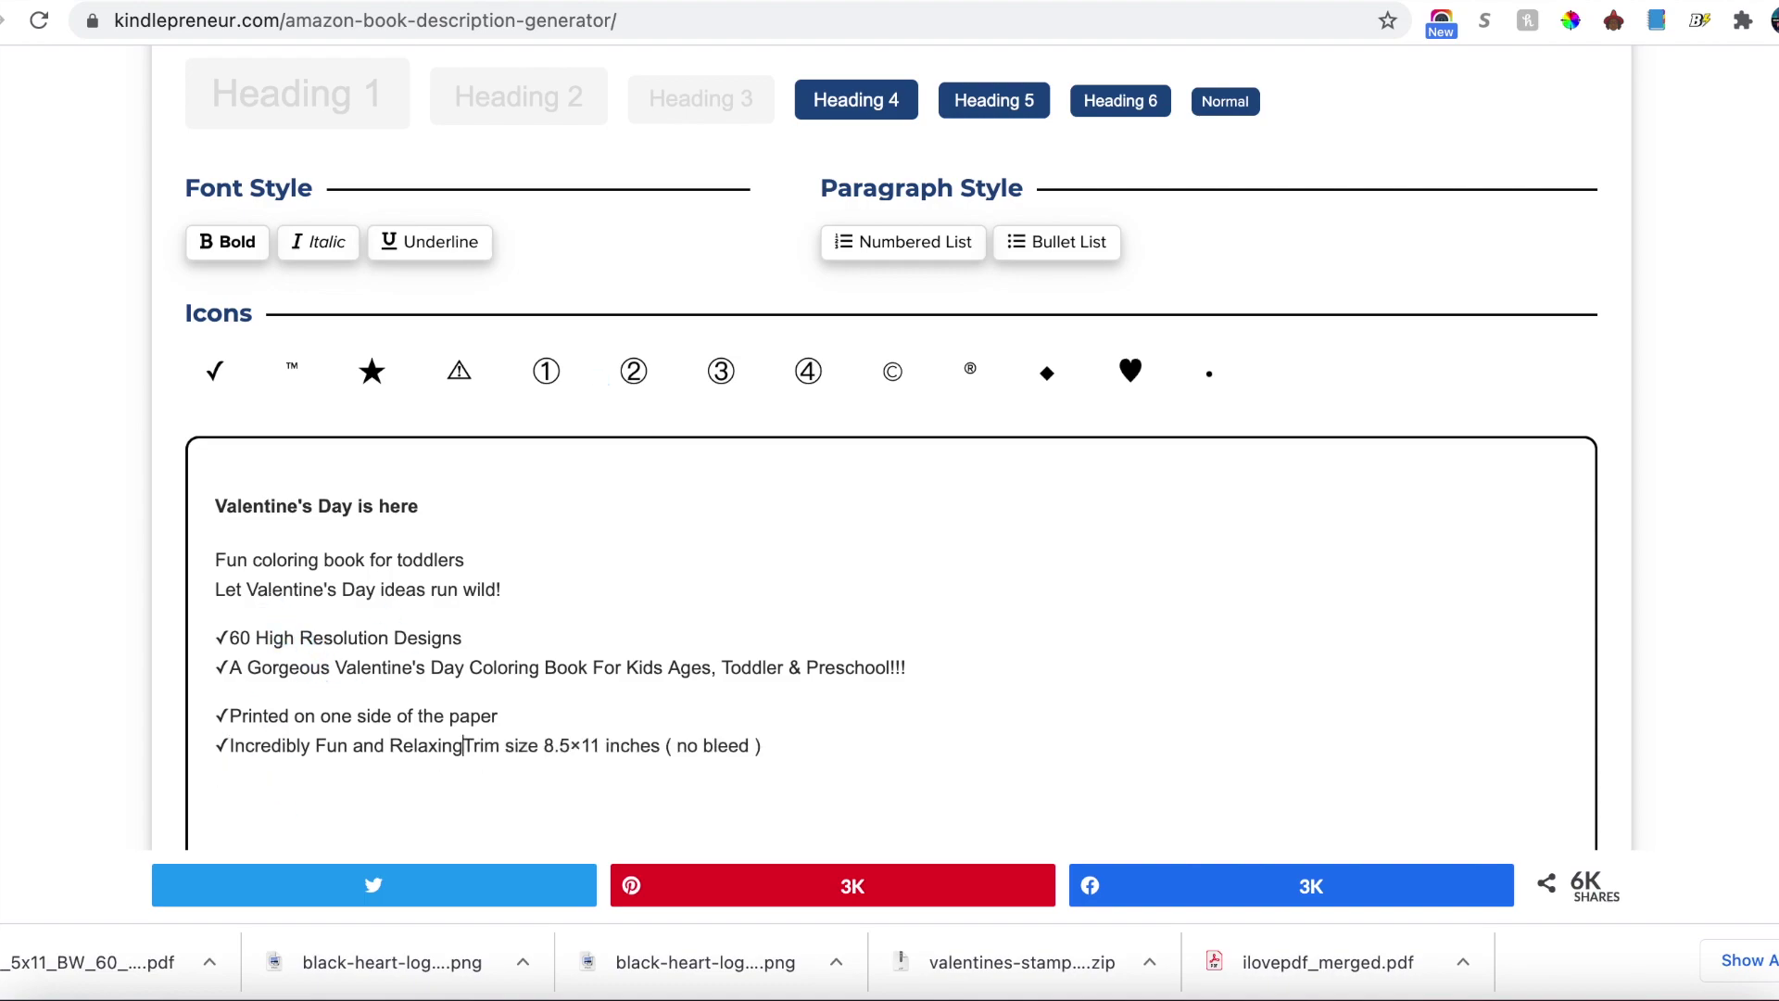
pyautogui.press('Return')
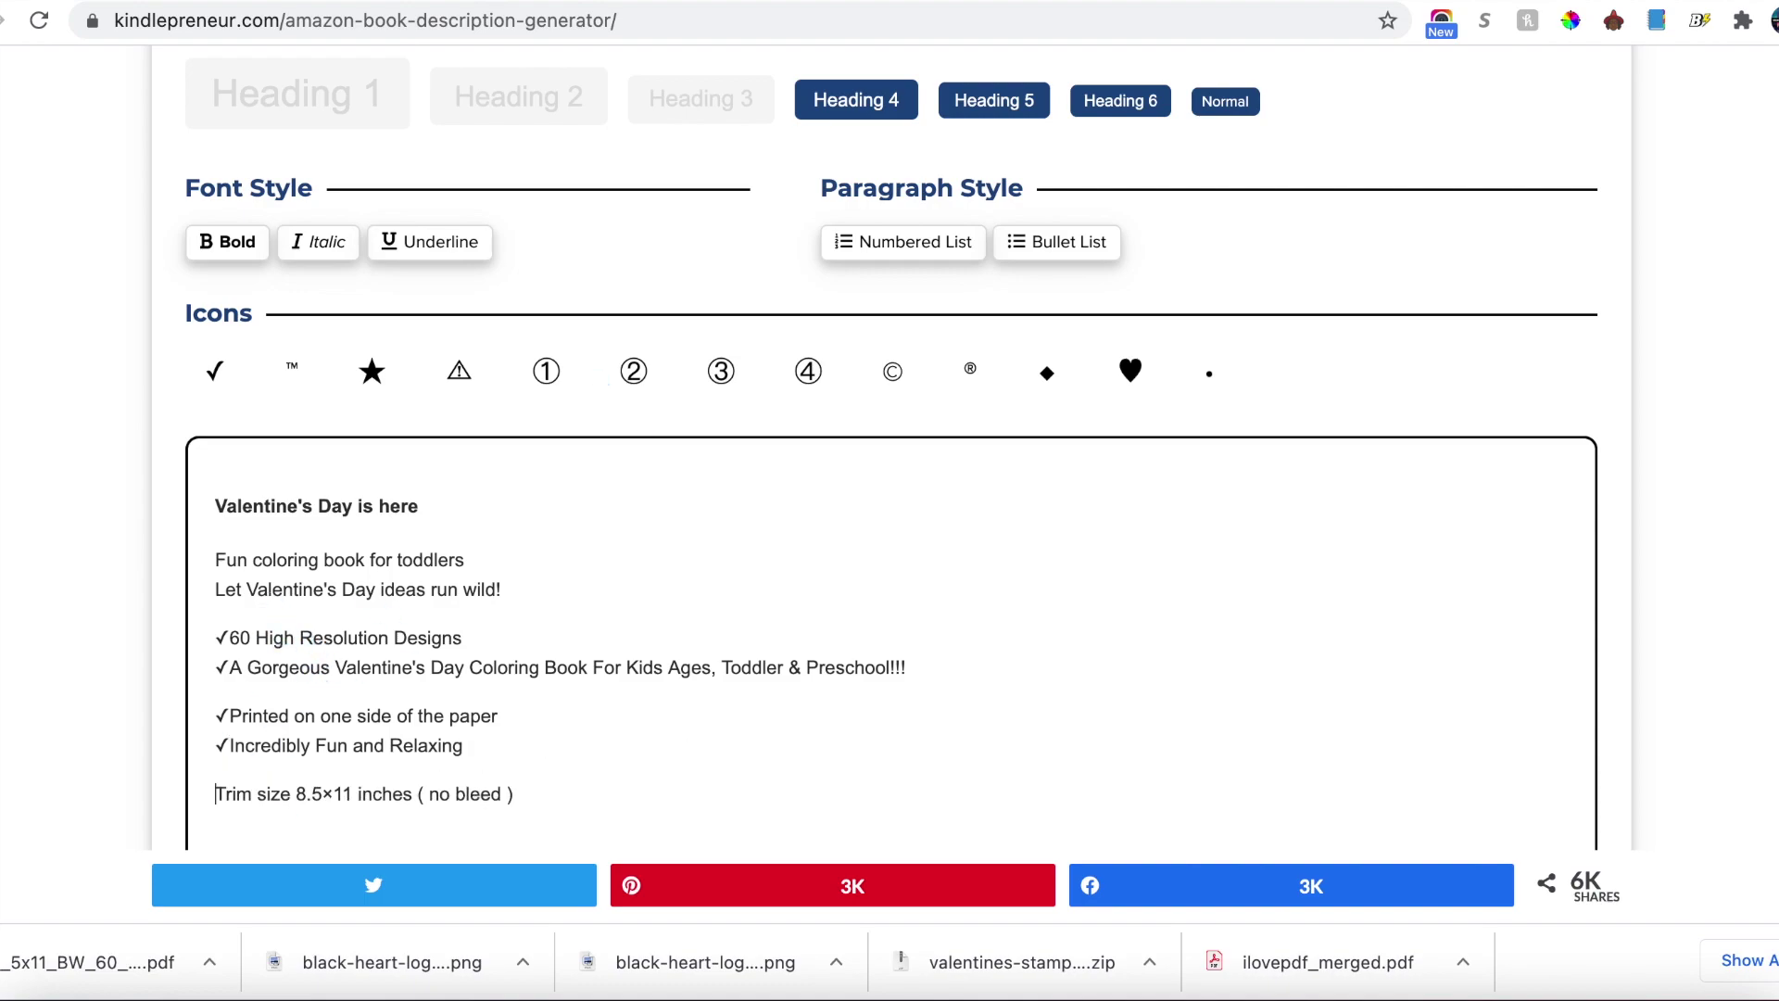
pyautogui.click(219, 371)
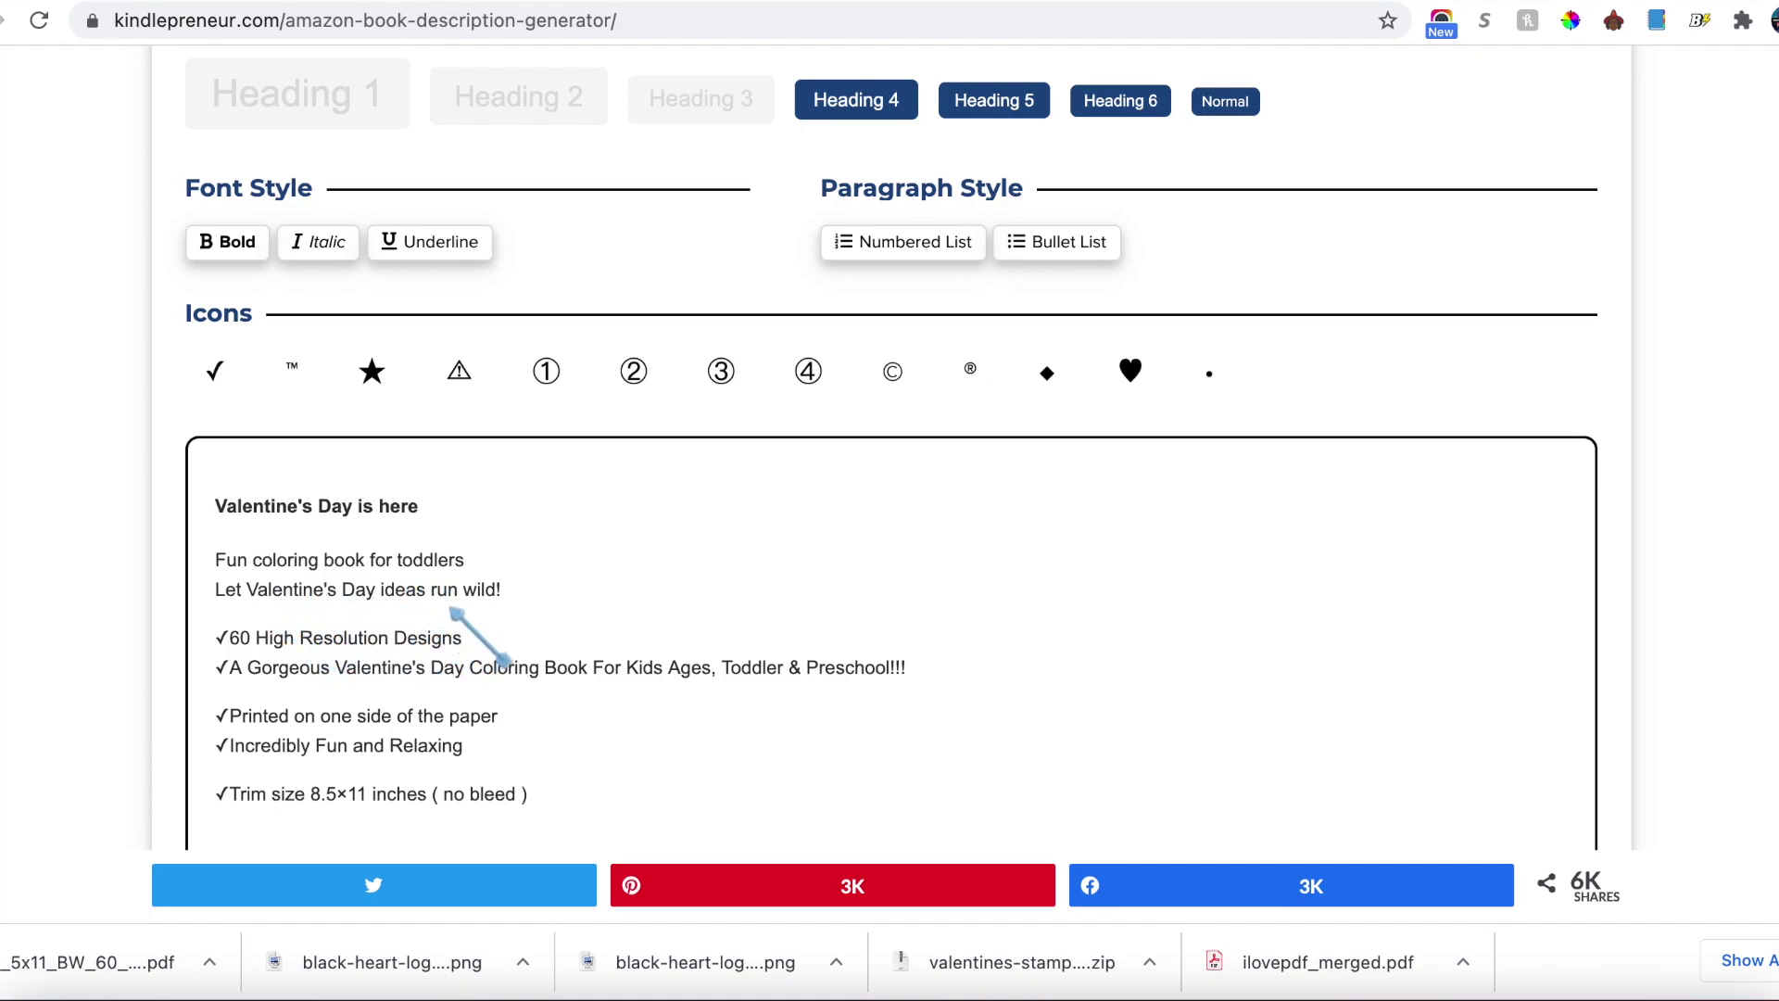
# Step: Delete the "Let Valentine's Day ideas run wild!" line and trim the Gorgeous coloring book line's ending back to "Preschoo"
pyautogui.moveTo(519, 591); pyautogui.dragTo(190, 598)
pyautogui.press('BackSpace')
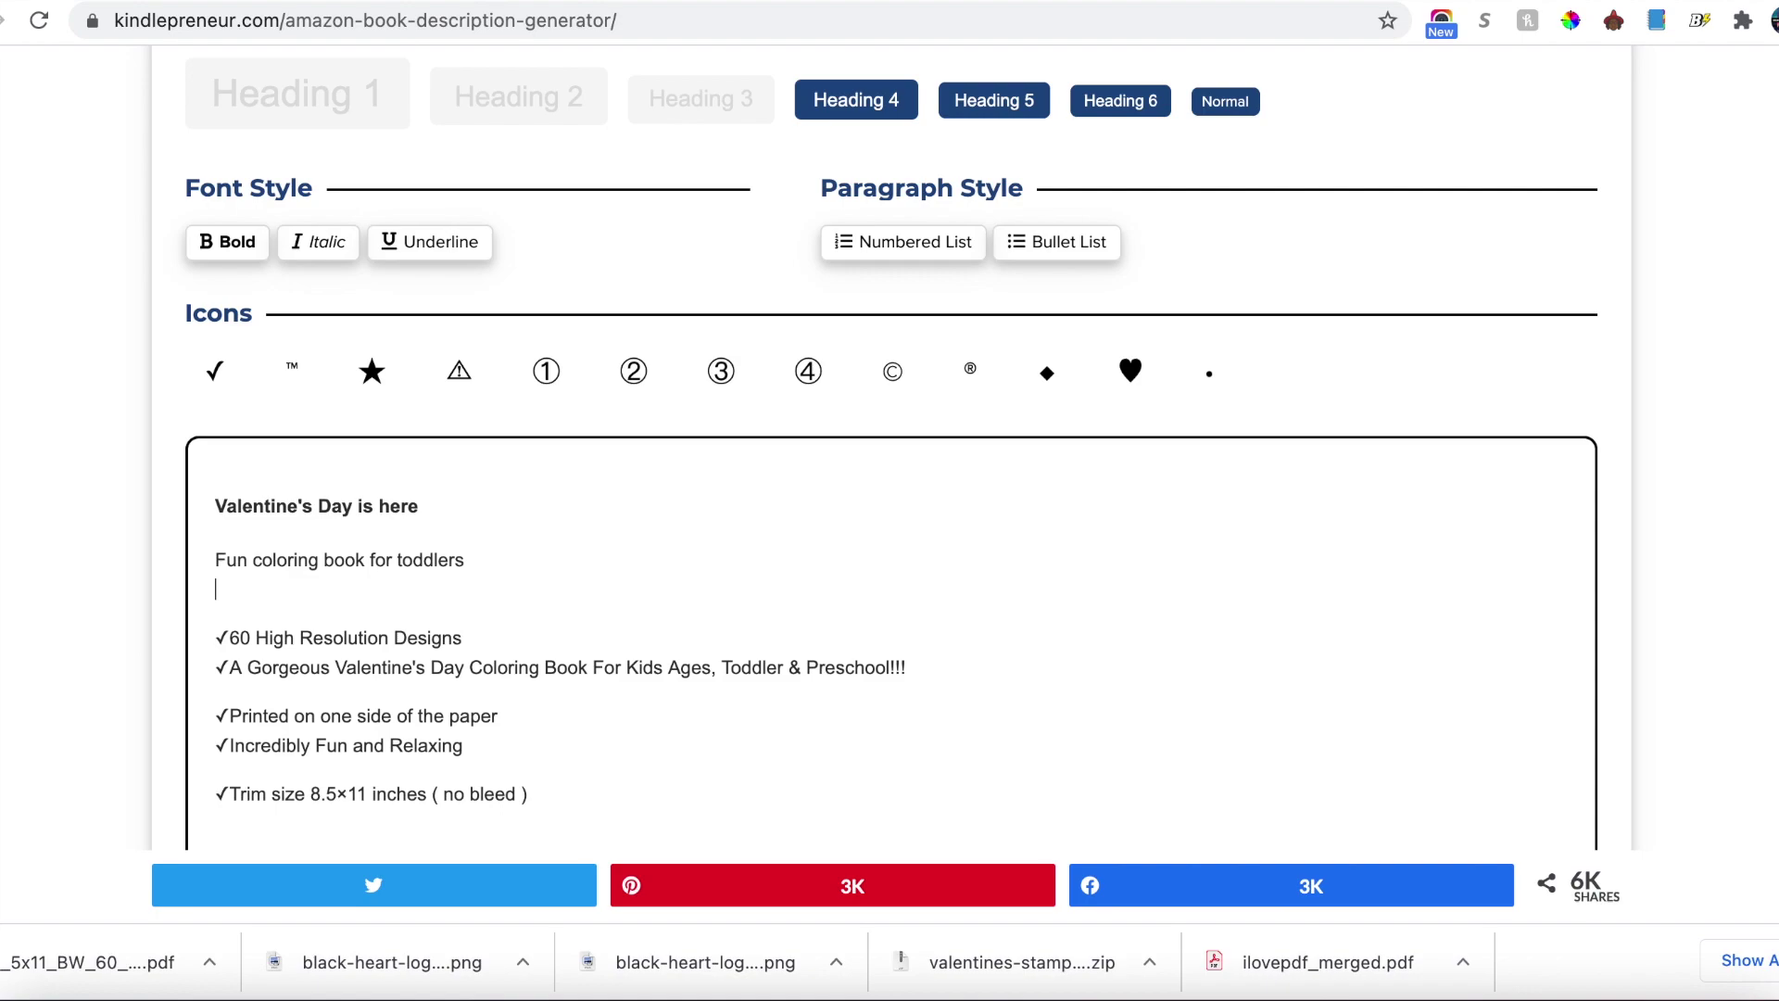
pyautogui.press('BackSpace')
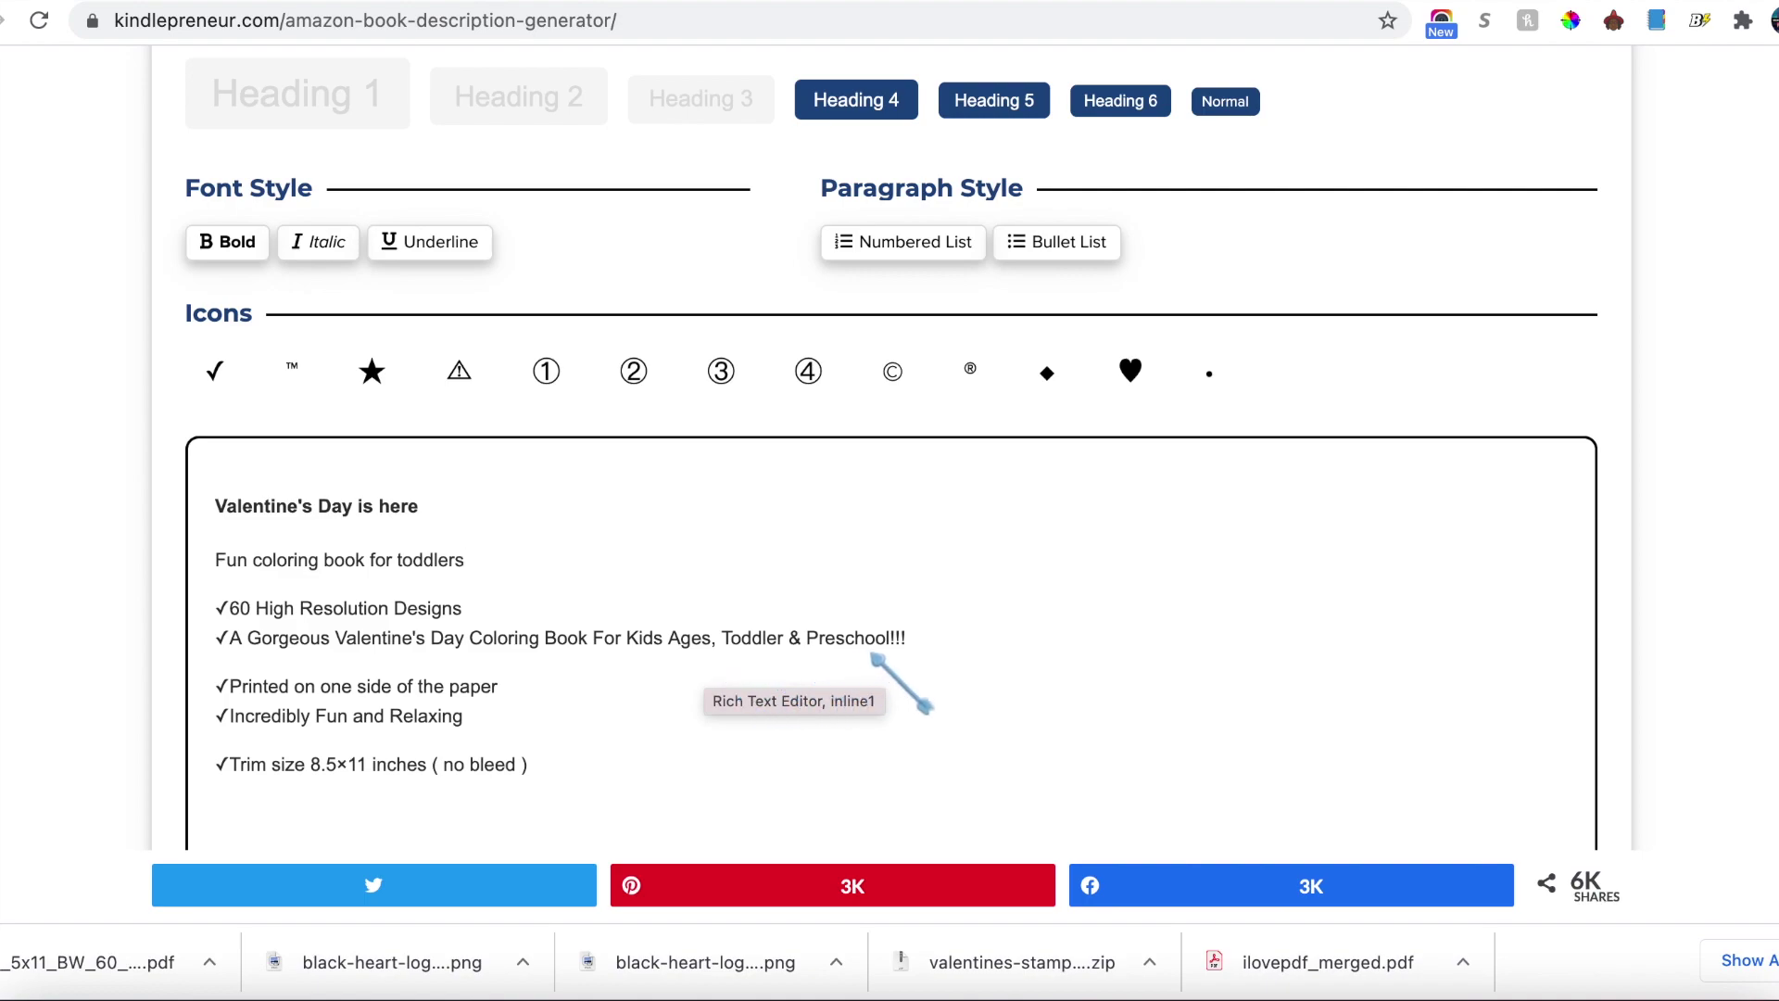
pyautogui.click(931, 637)
pyautogui.press('BackSpace')
pyautogui.press('BackSpace')
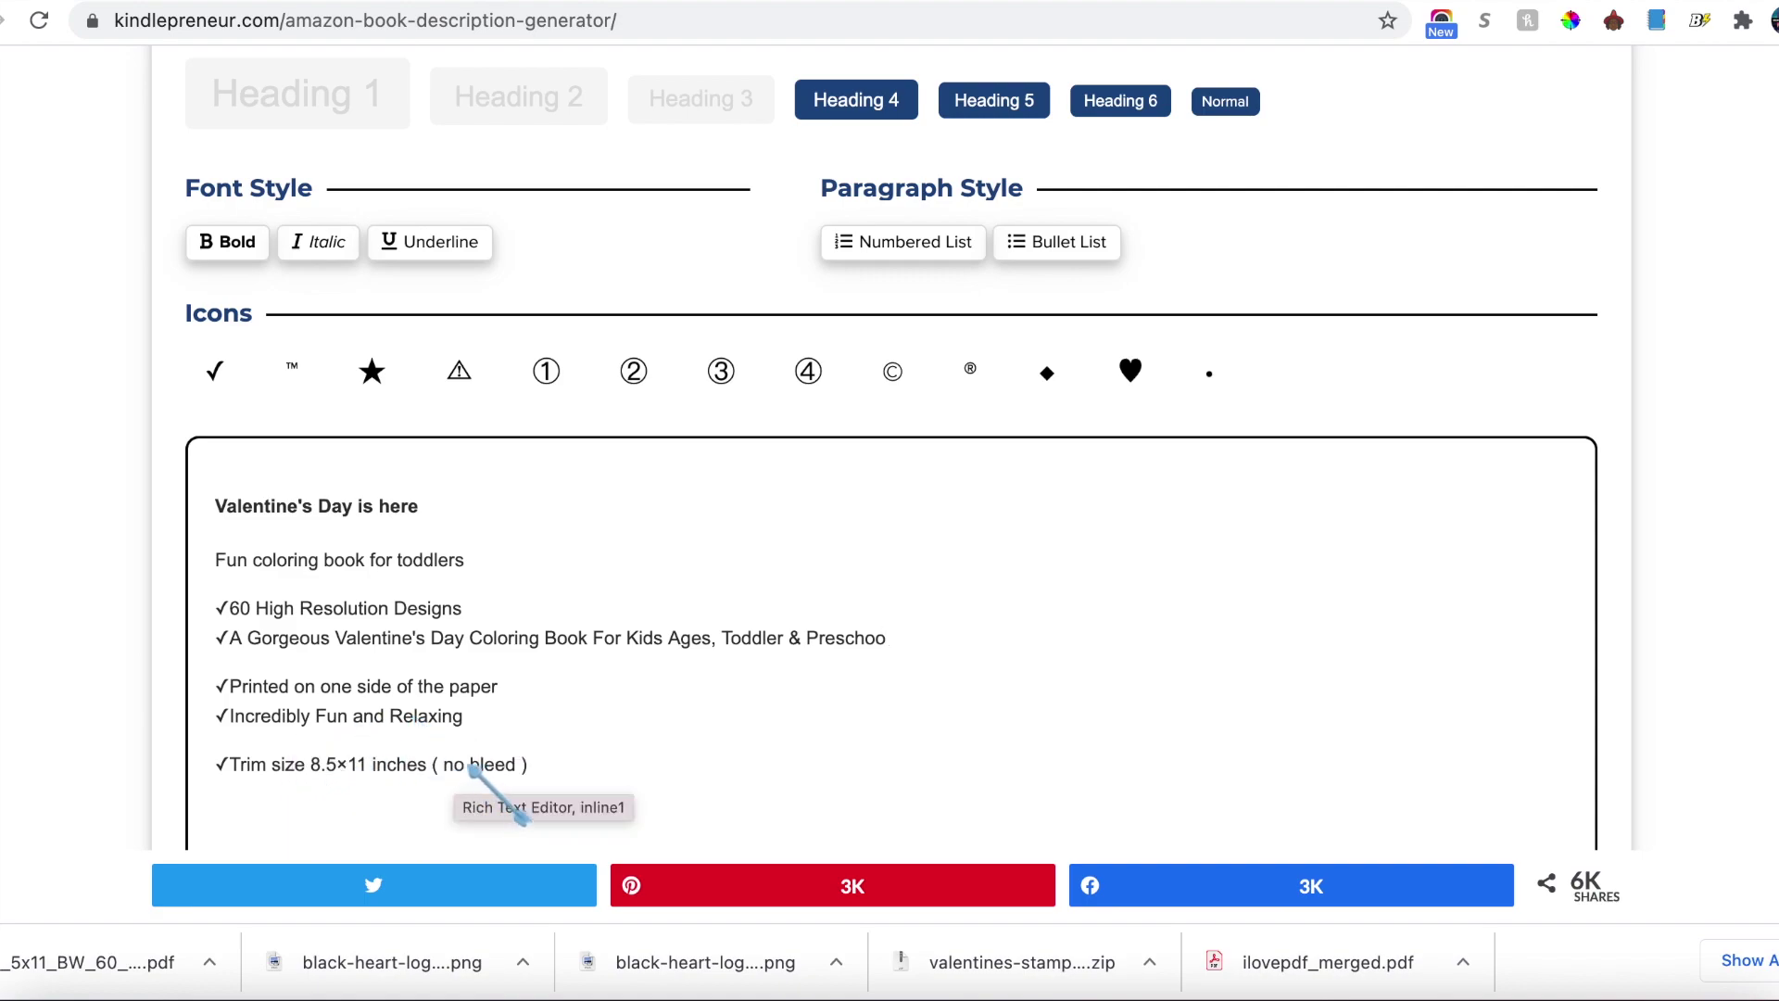
# Step: Generate the description's HTML code, copy it and paste it into the Description of the new Book Bolt Lister profile
pyautogui.scroll(-4, 1735, 729)
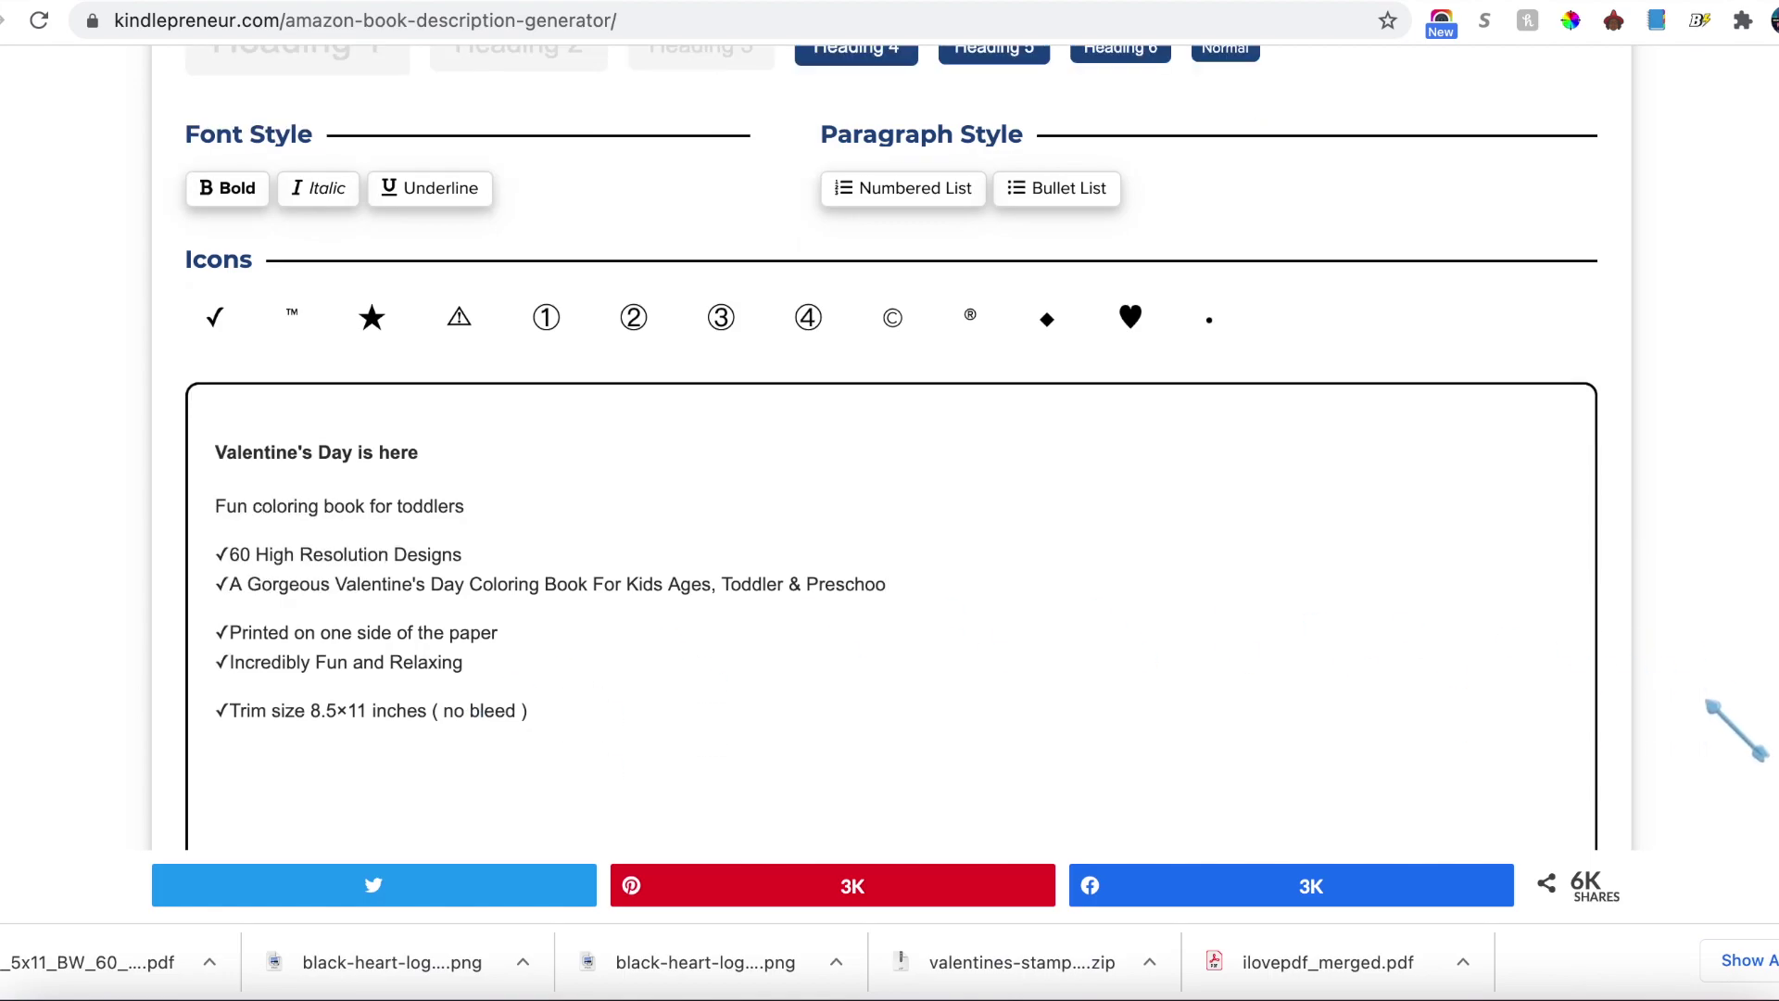
pyautogui.click(1536, 788)
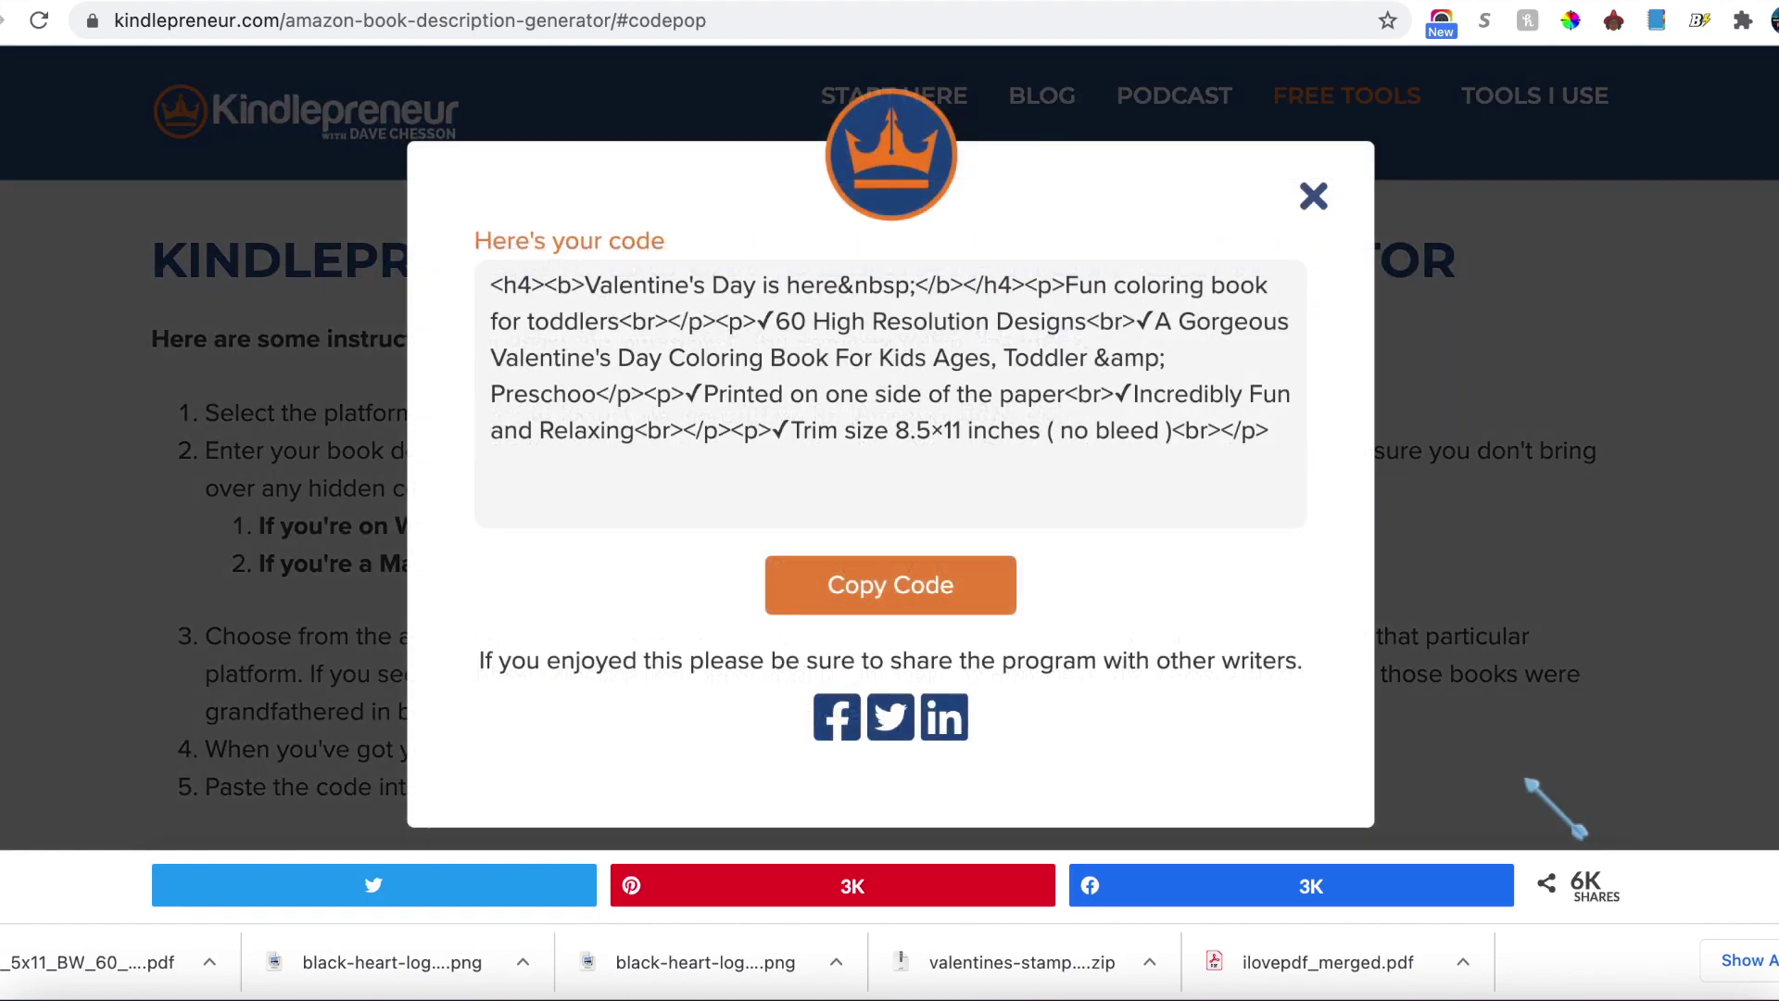
pyautogui.click(880, 607)
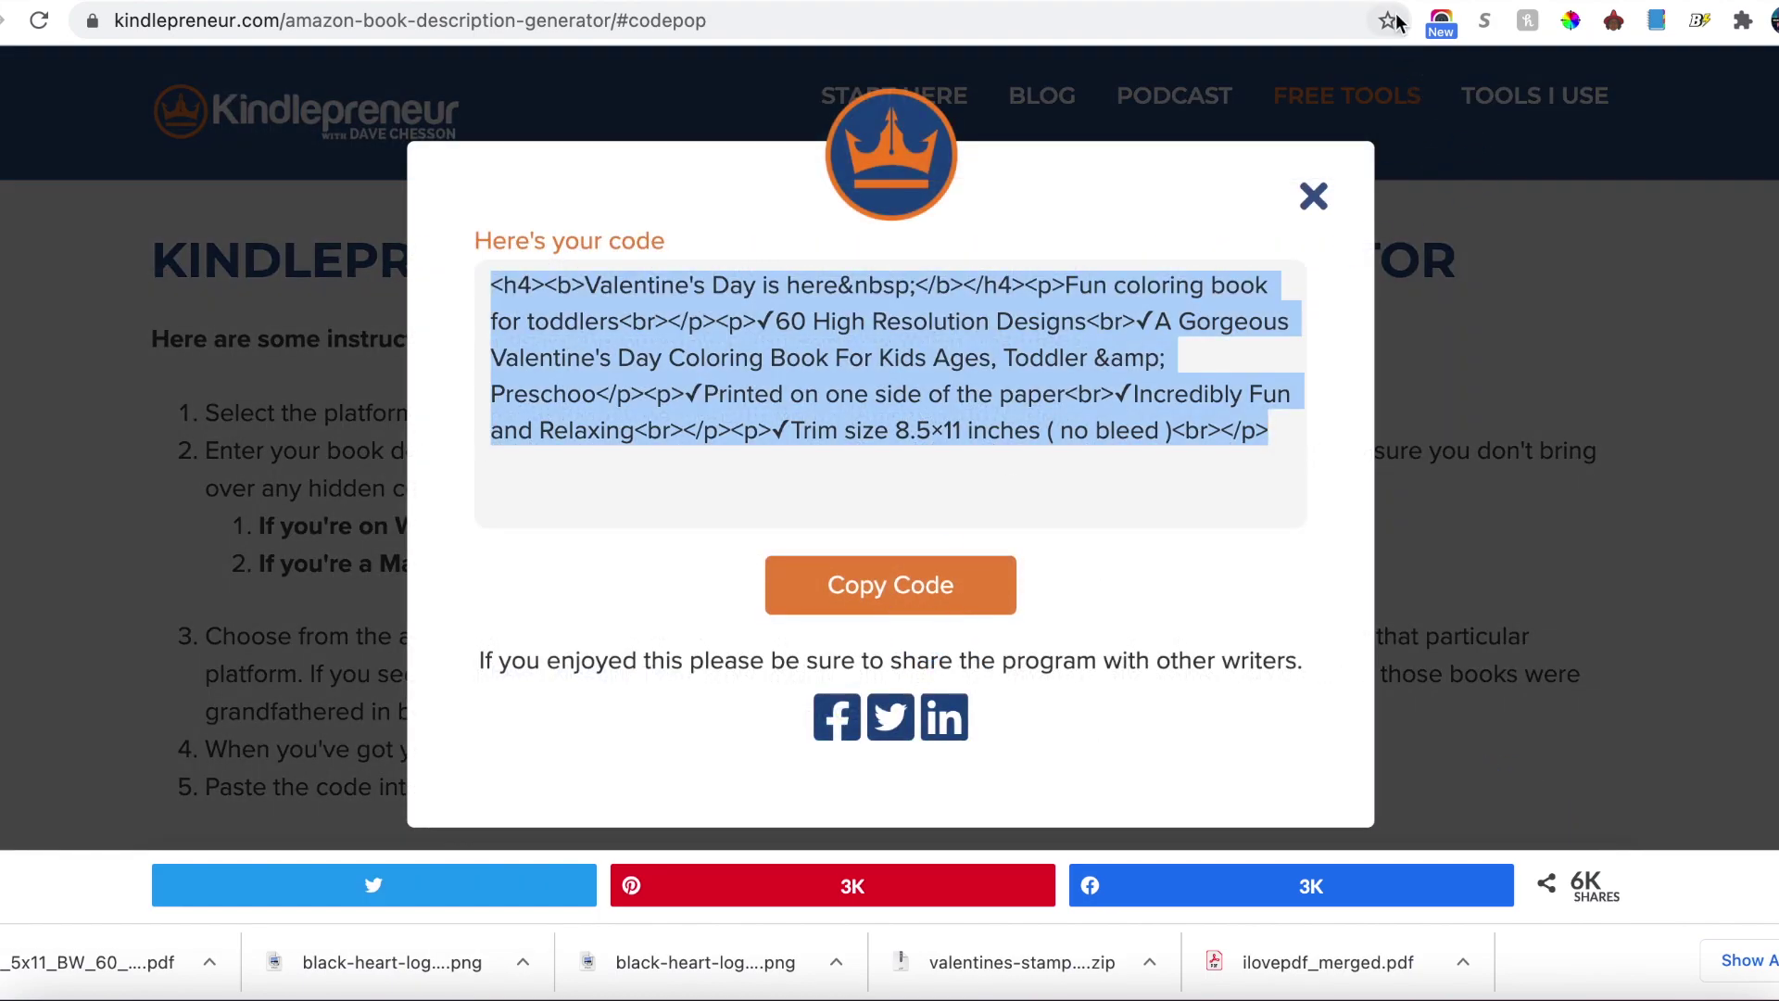
pyautogui.click(1638, 0)
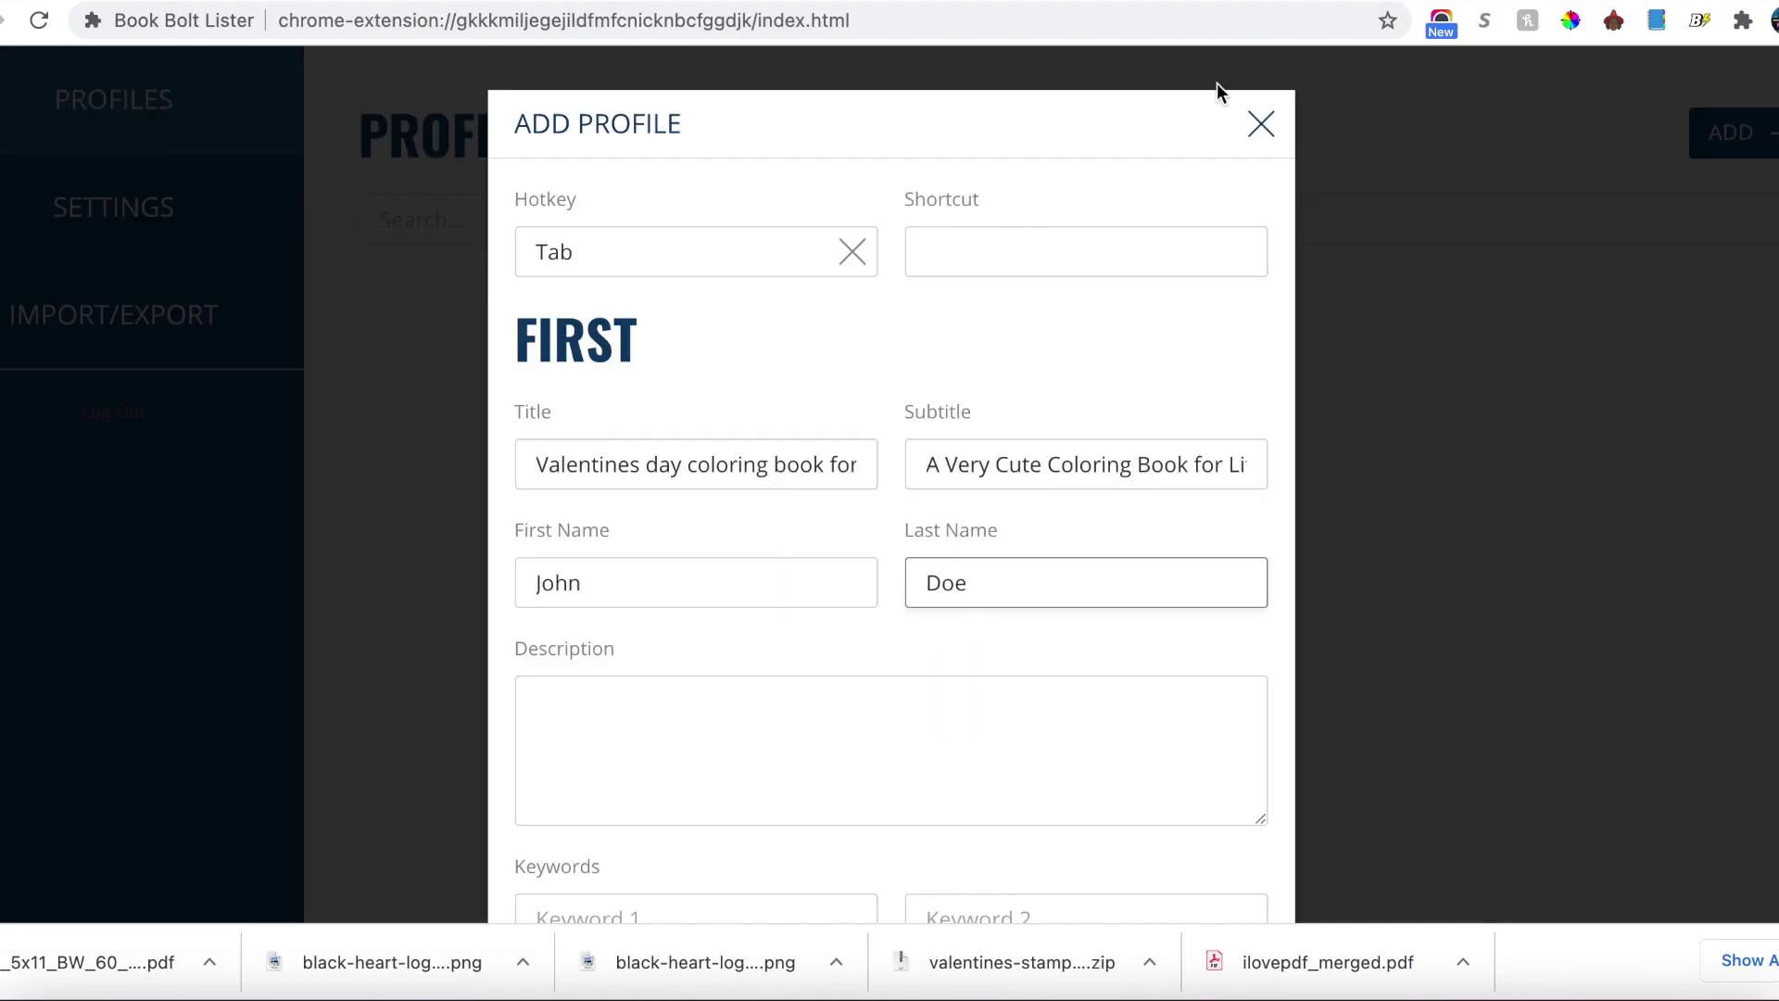
pyautogui.click(838, 754)
pyautogui.press('super+v')
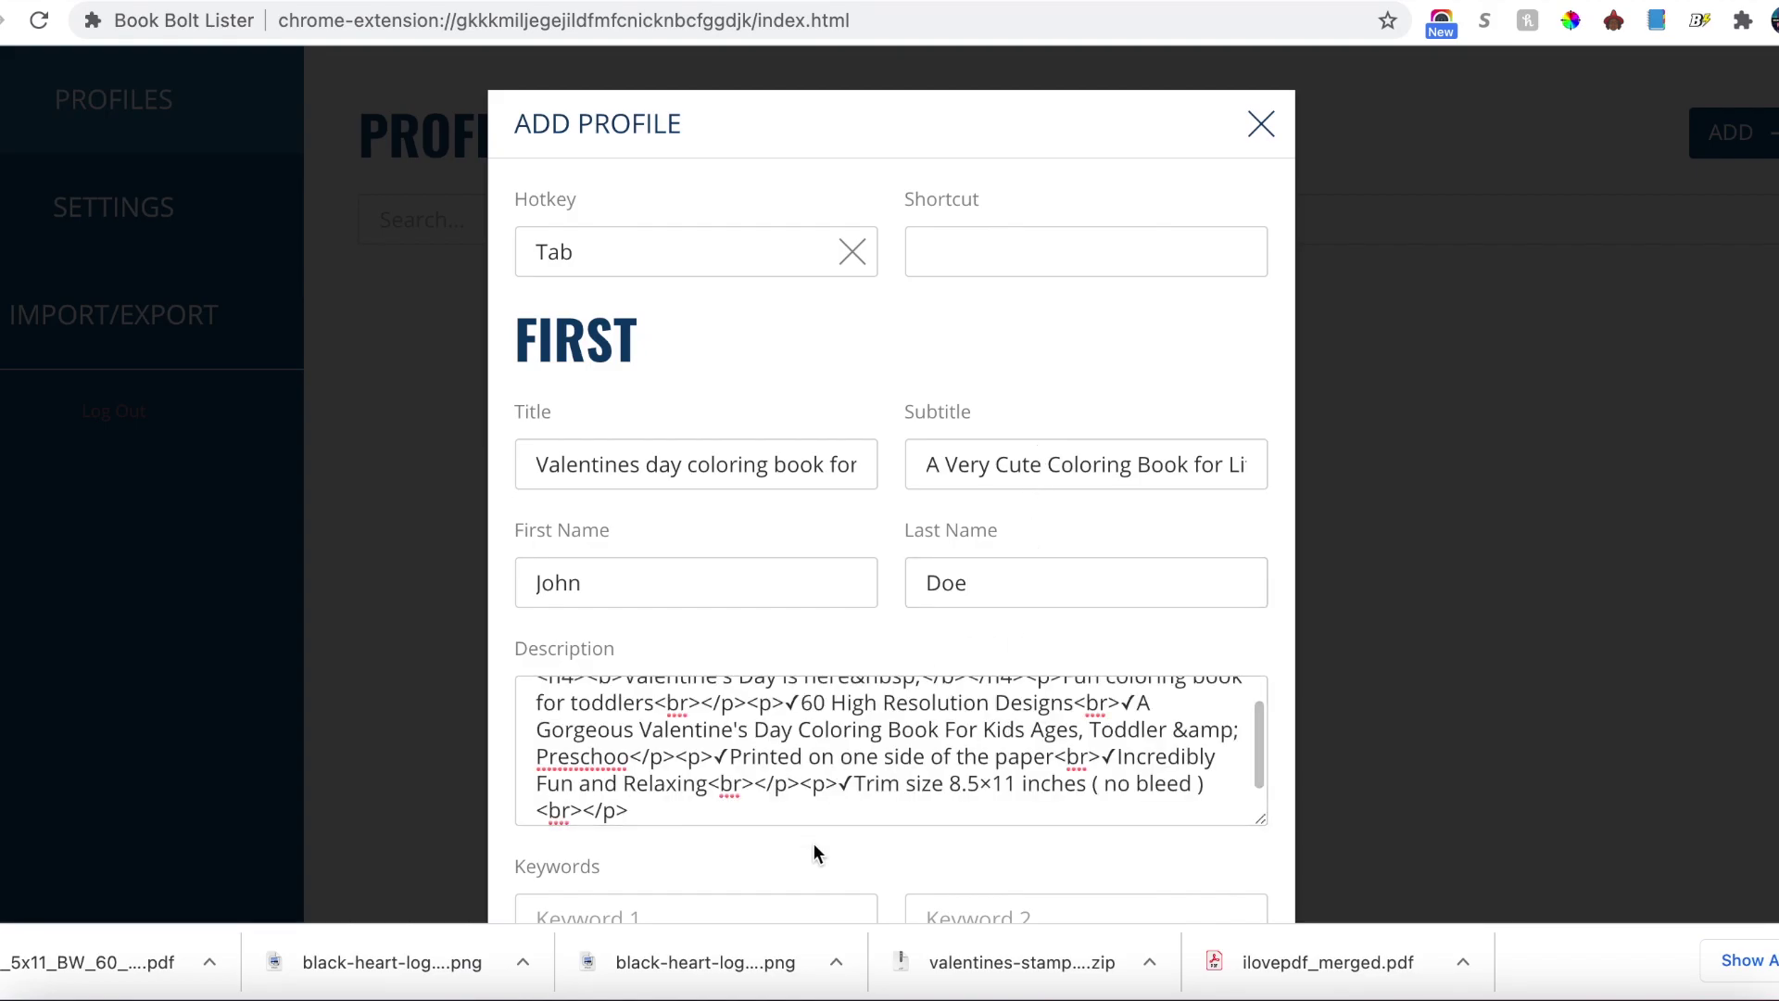
# Step: Set the profile's trim size to 8.5 x 11 in (21.59 x 27.94 cm) and its cover finish to Matte
pyautogui.scroll(-6, 813, 842)
pyautogui.scroll(-2, 813, 850)
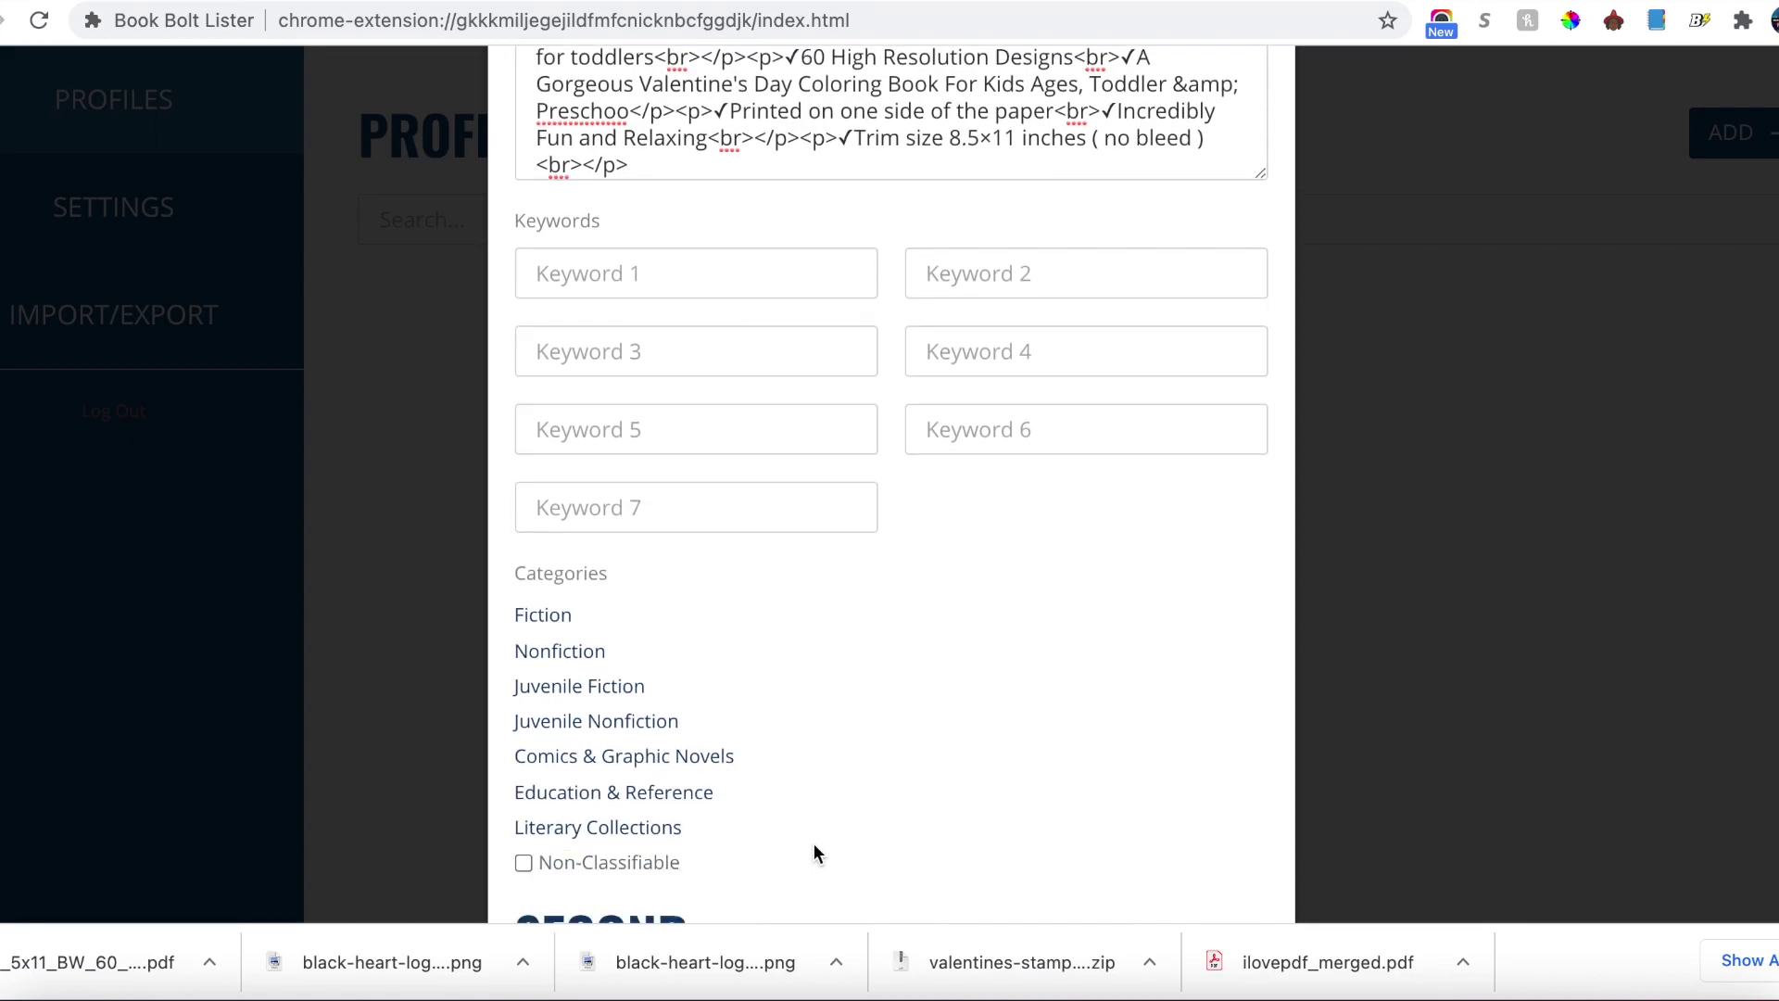
pyautogui.scroll(-3, 791, 632)
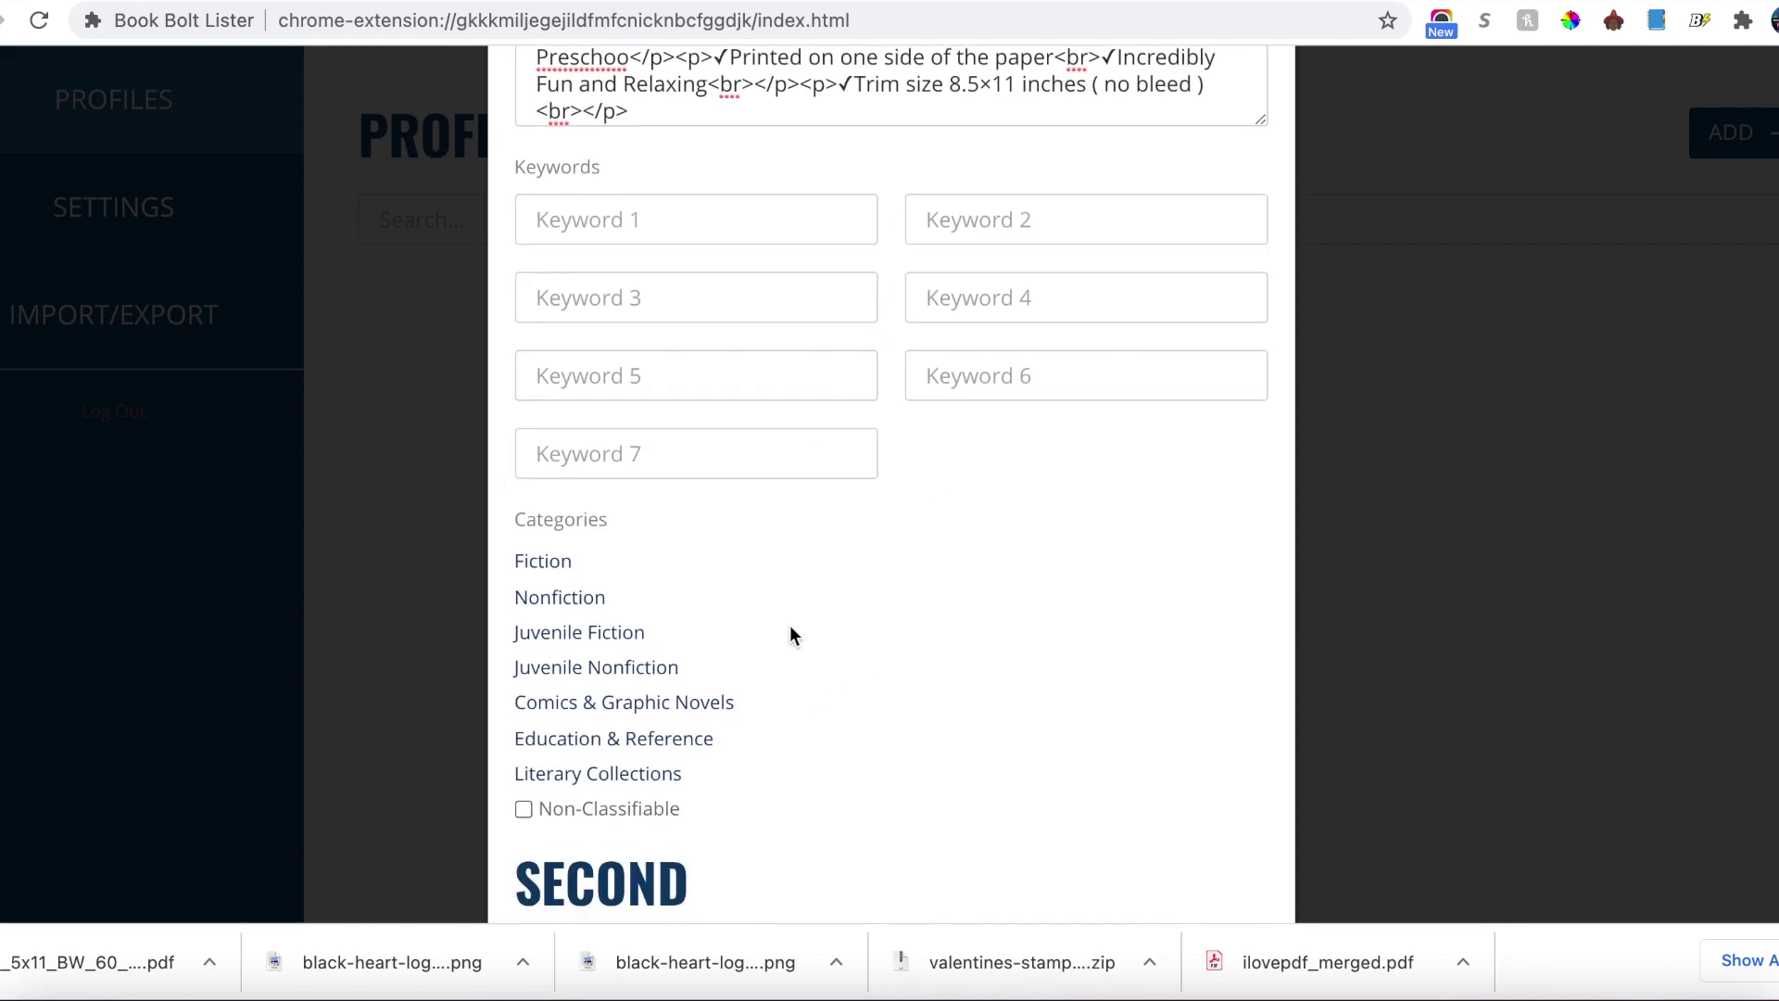
pyautogui.scroll(-1, 790, 624)
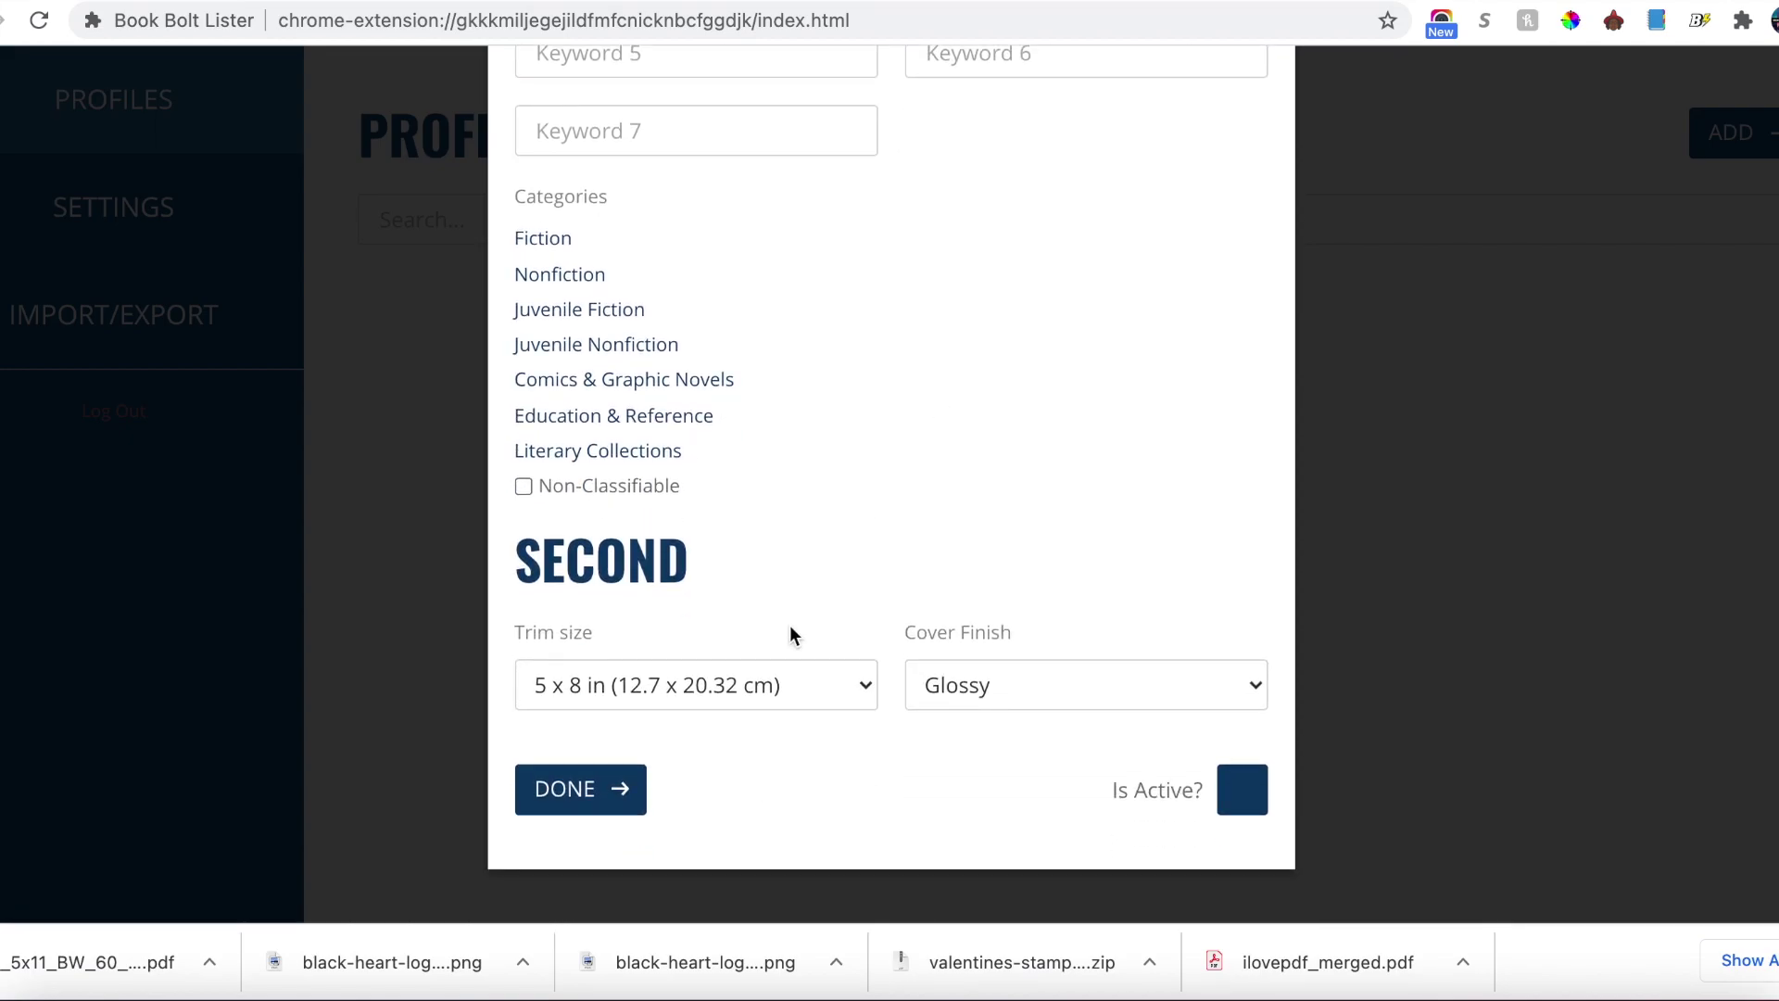
pyautogui.click(759, 687)
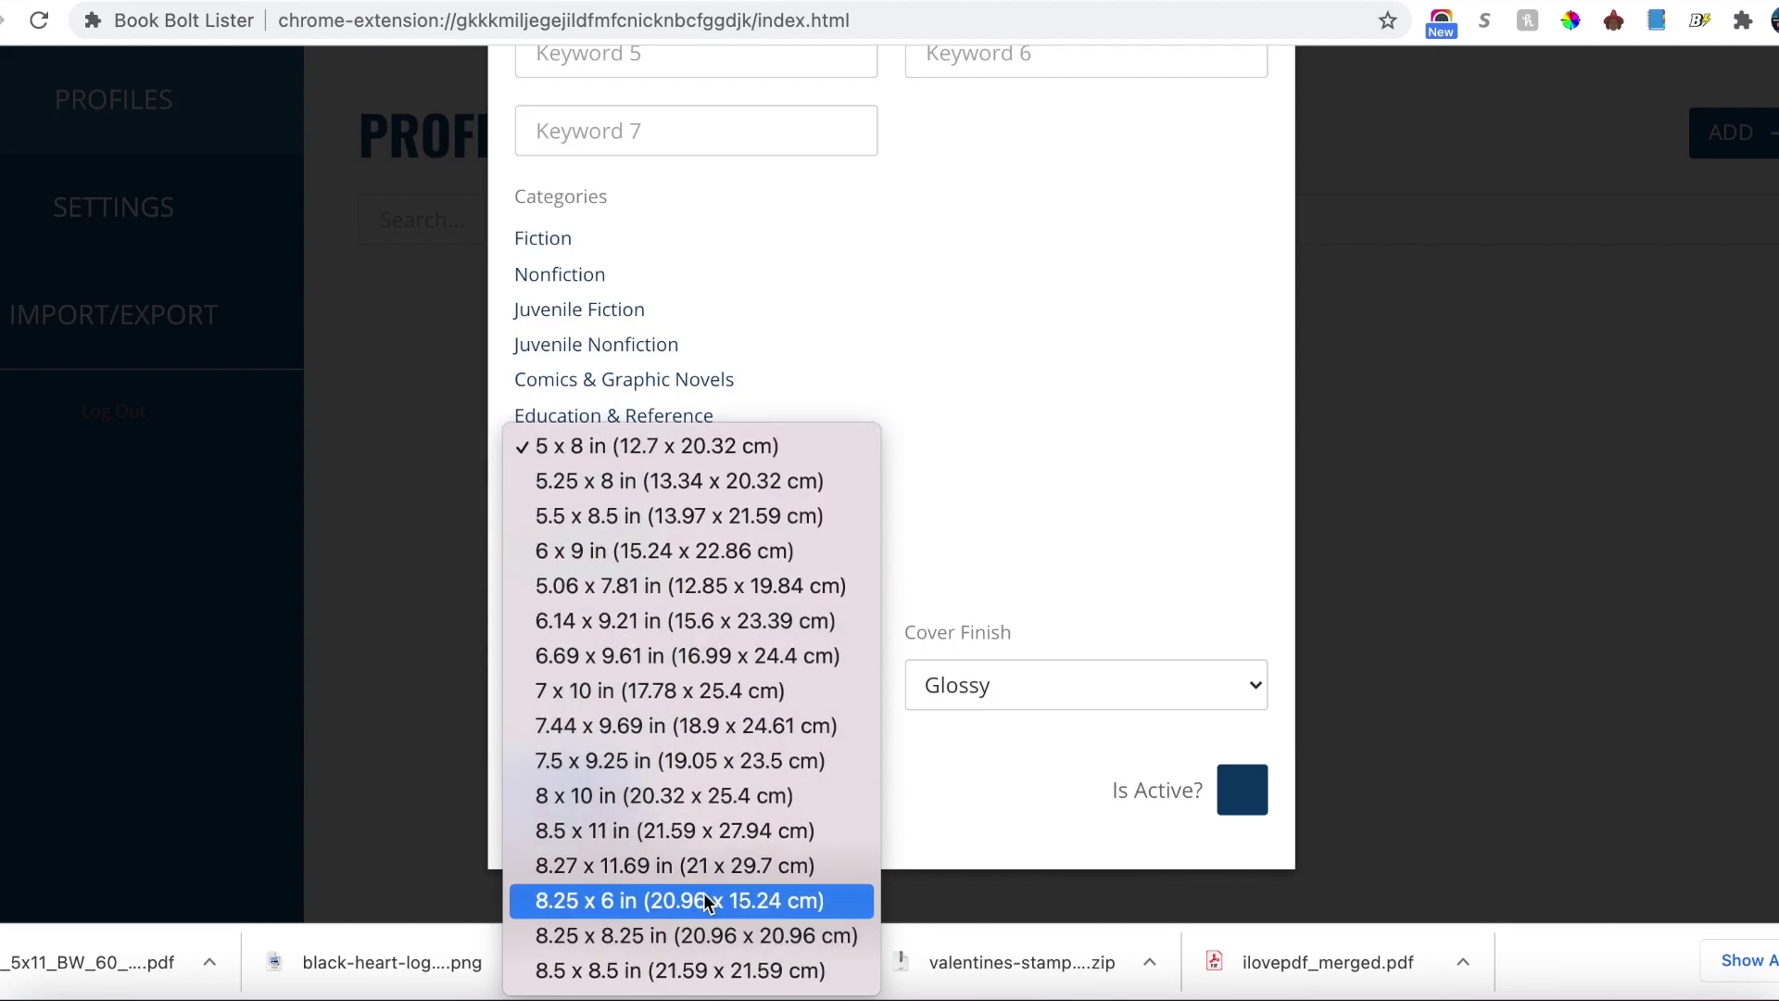
pyautogui.click(713, 840)
pyautogui.click(1034, 693)
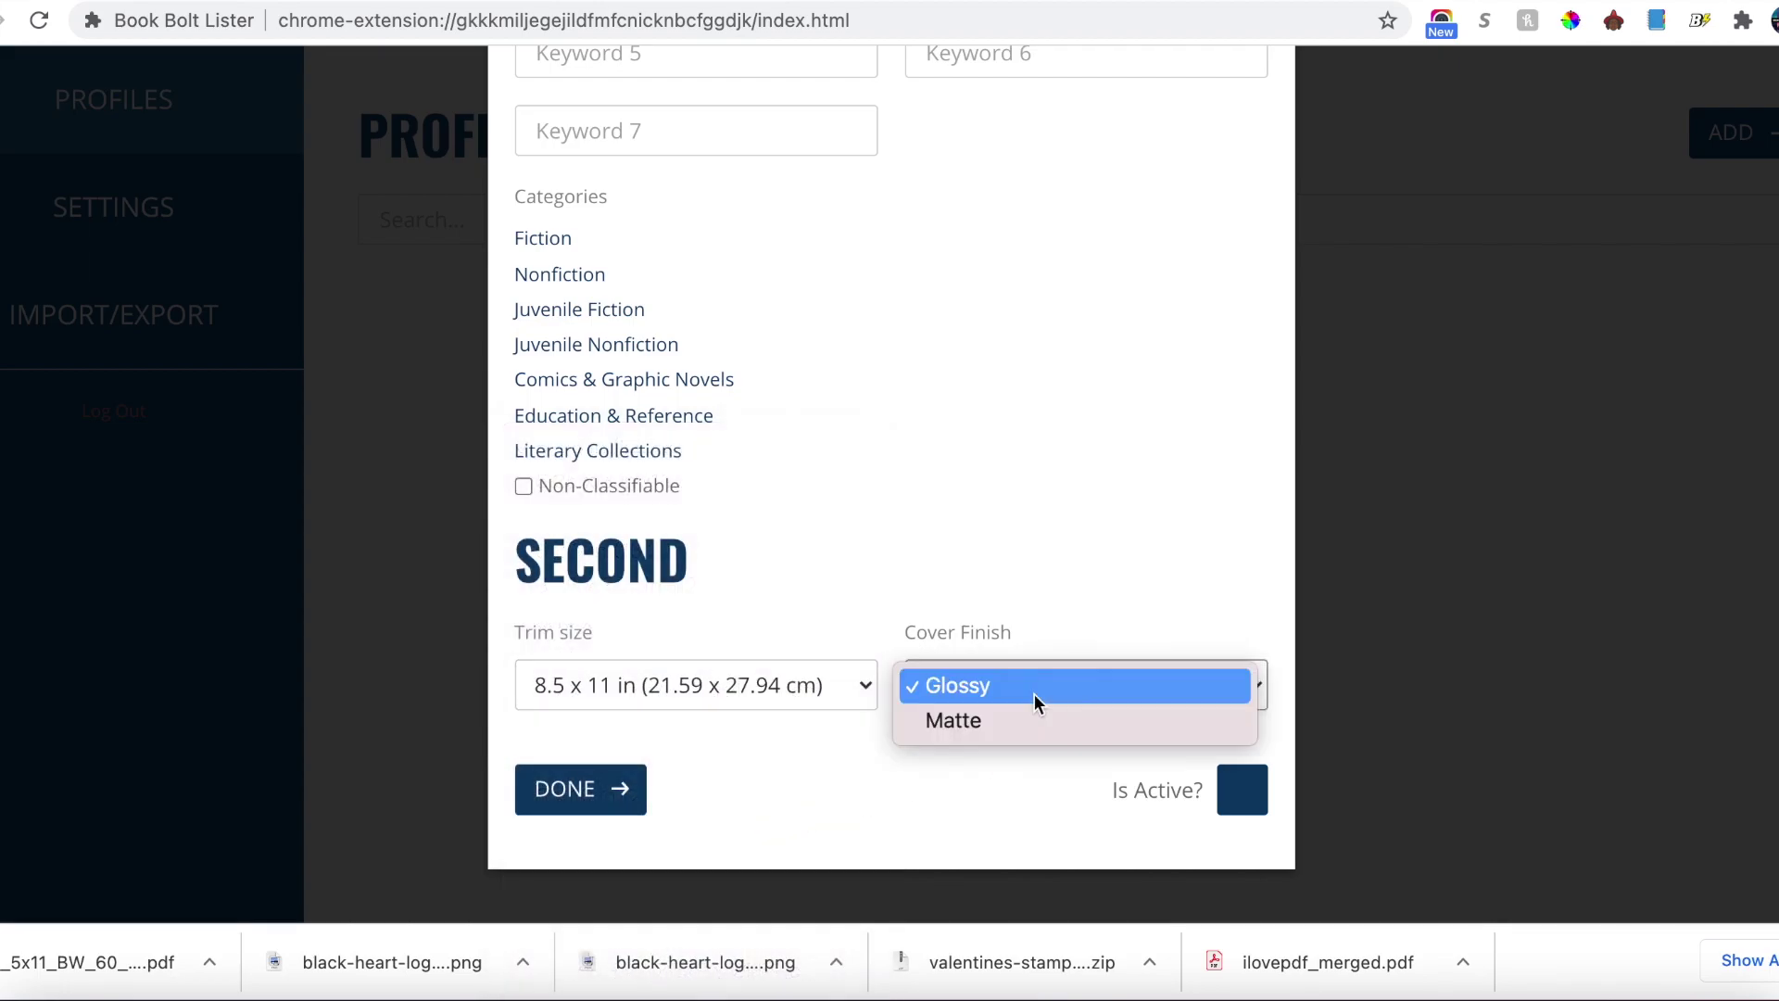
pyautogui.click(1016, 723)
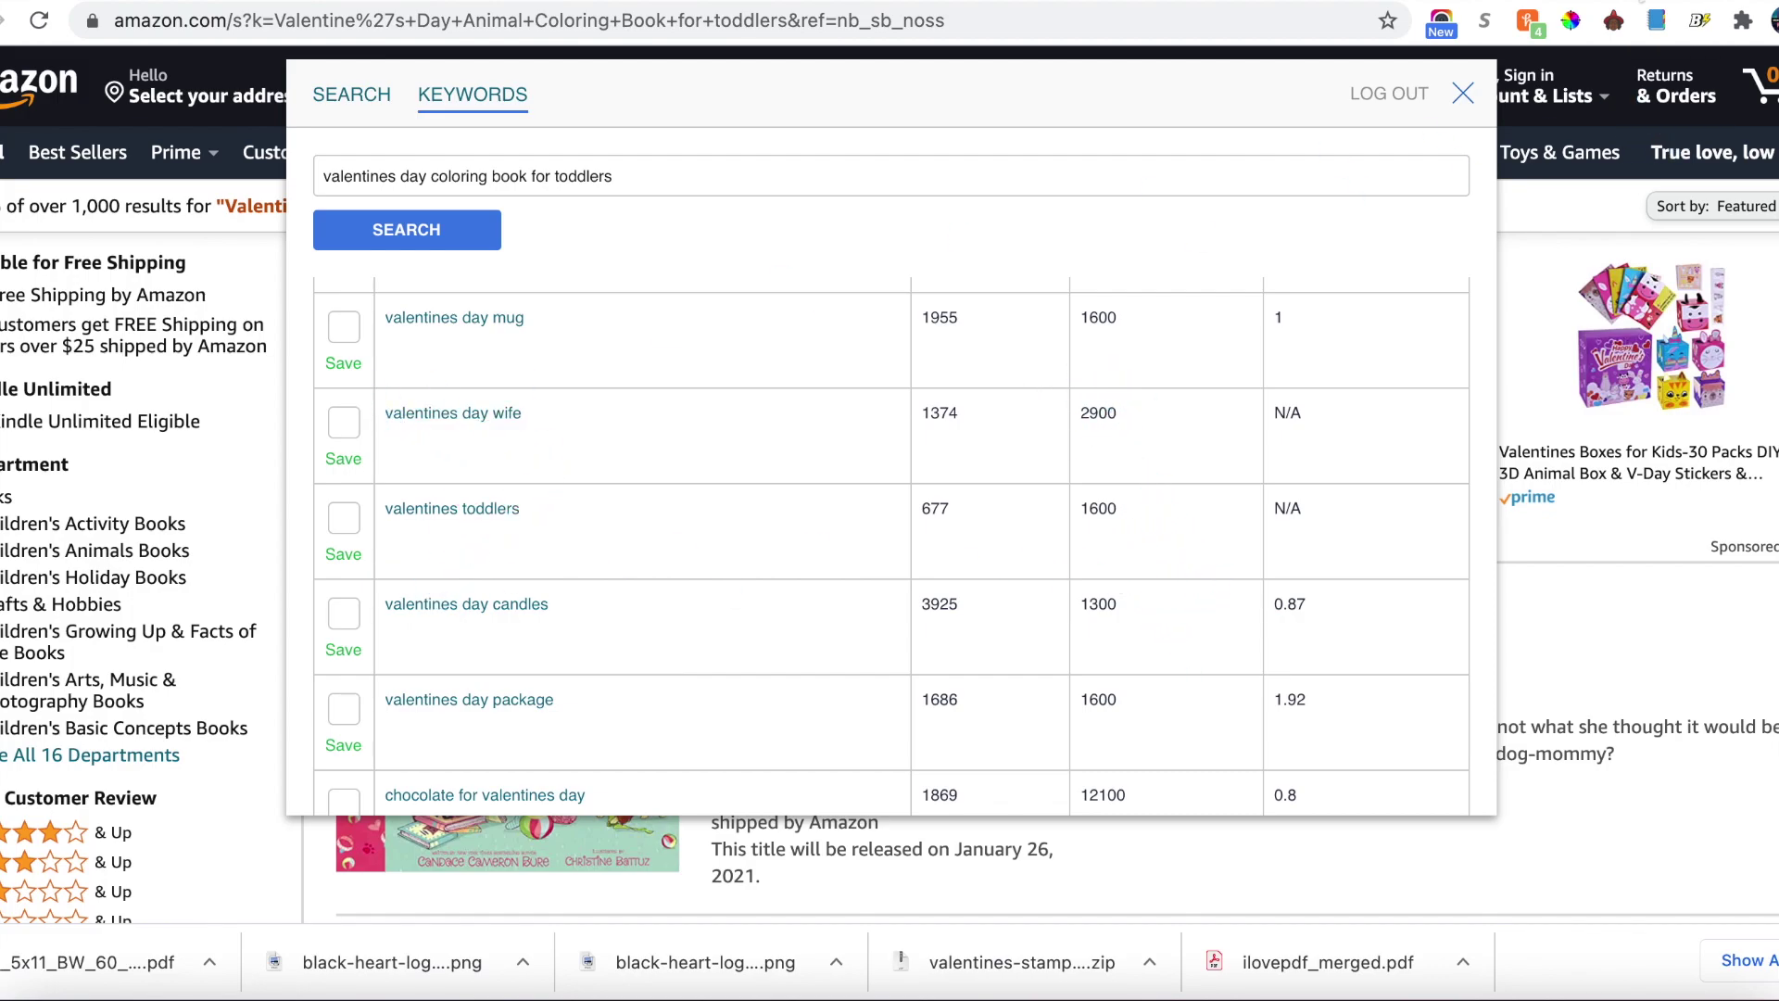
# Step: Save the new Book Bolt Lister profile and mark it as active
pyautogui.click(1649, 7)
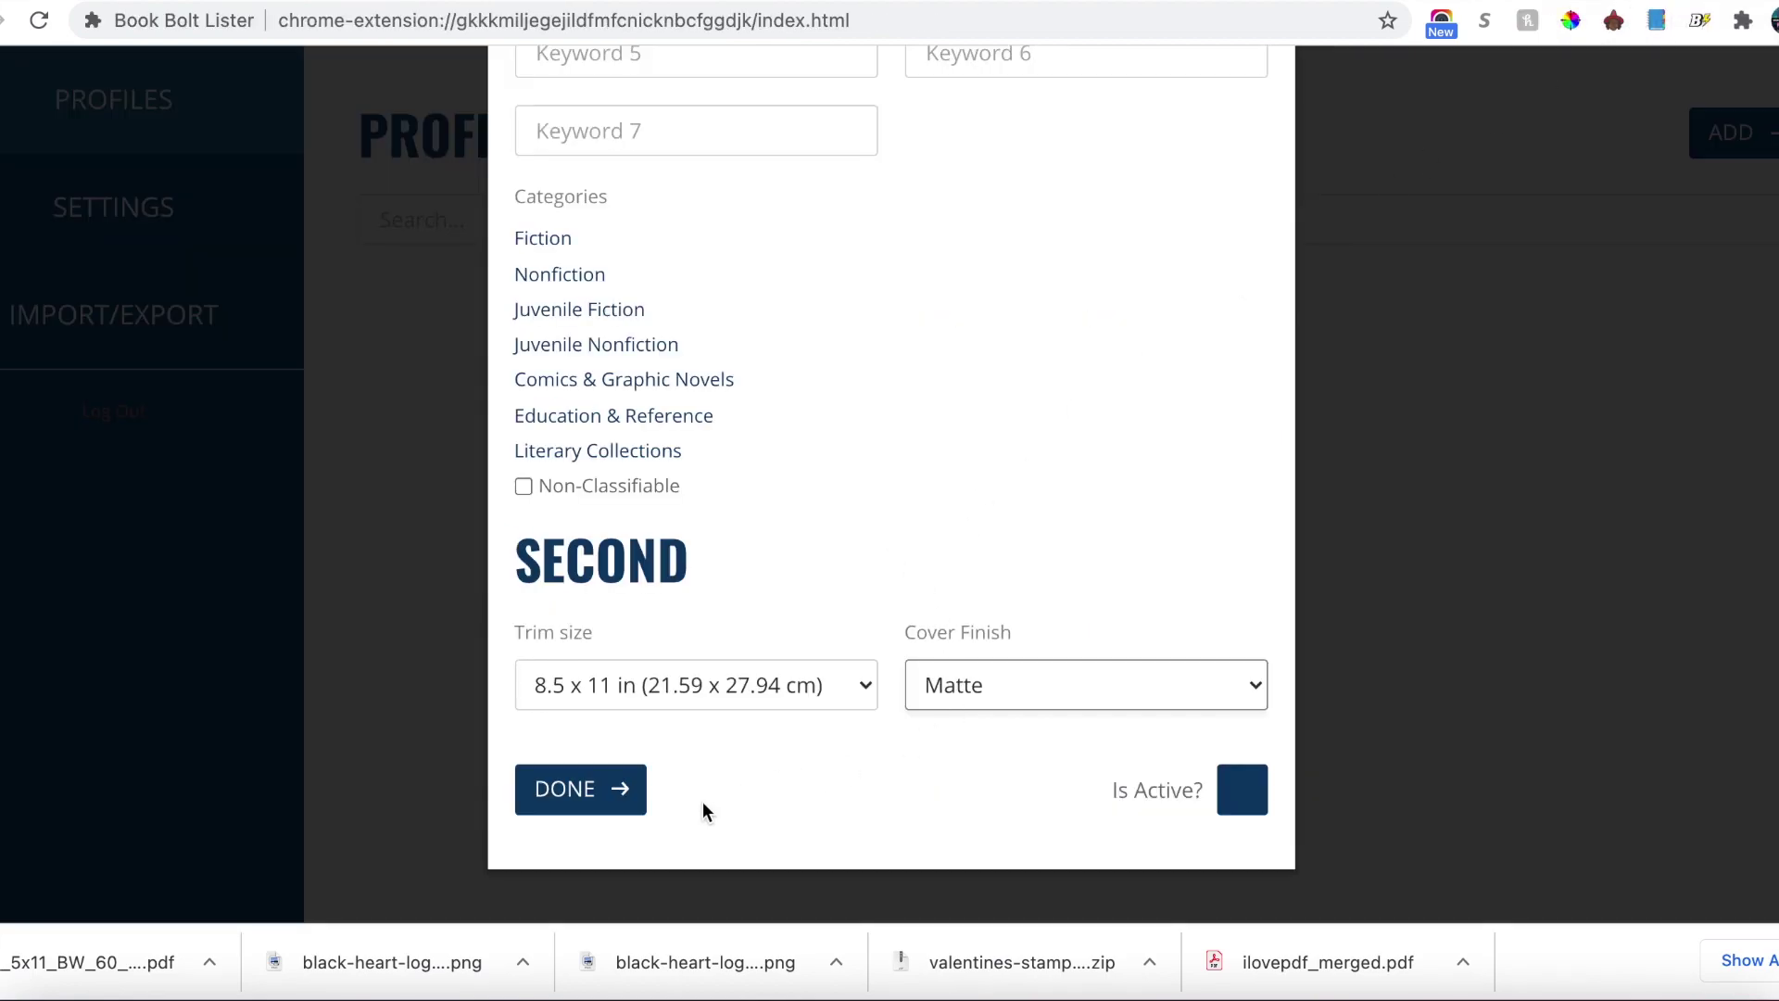
pyautogui.click(617, 796)
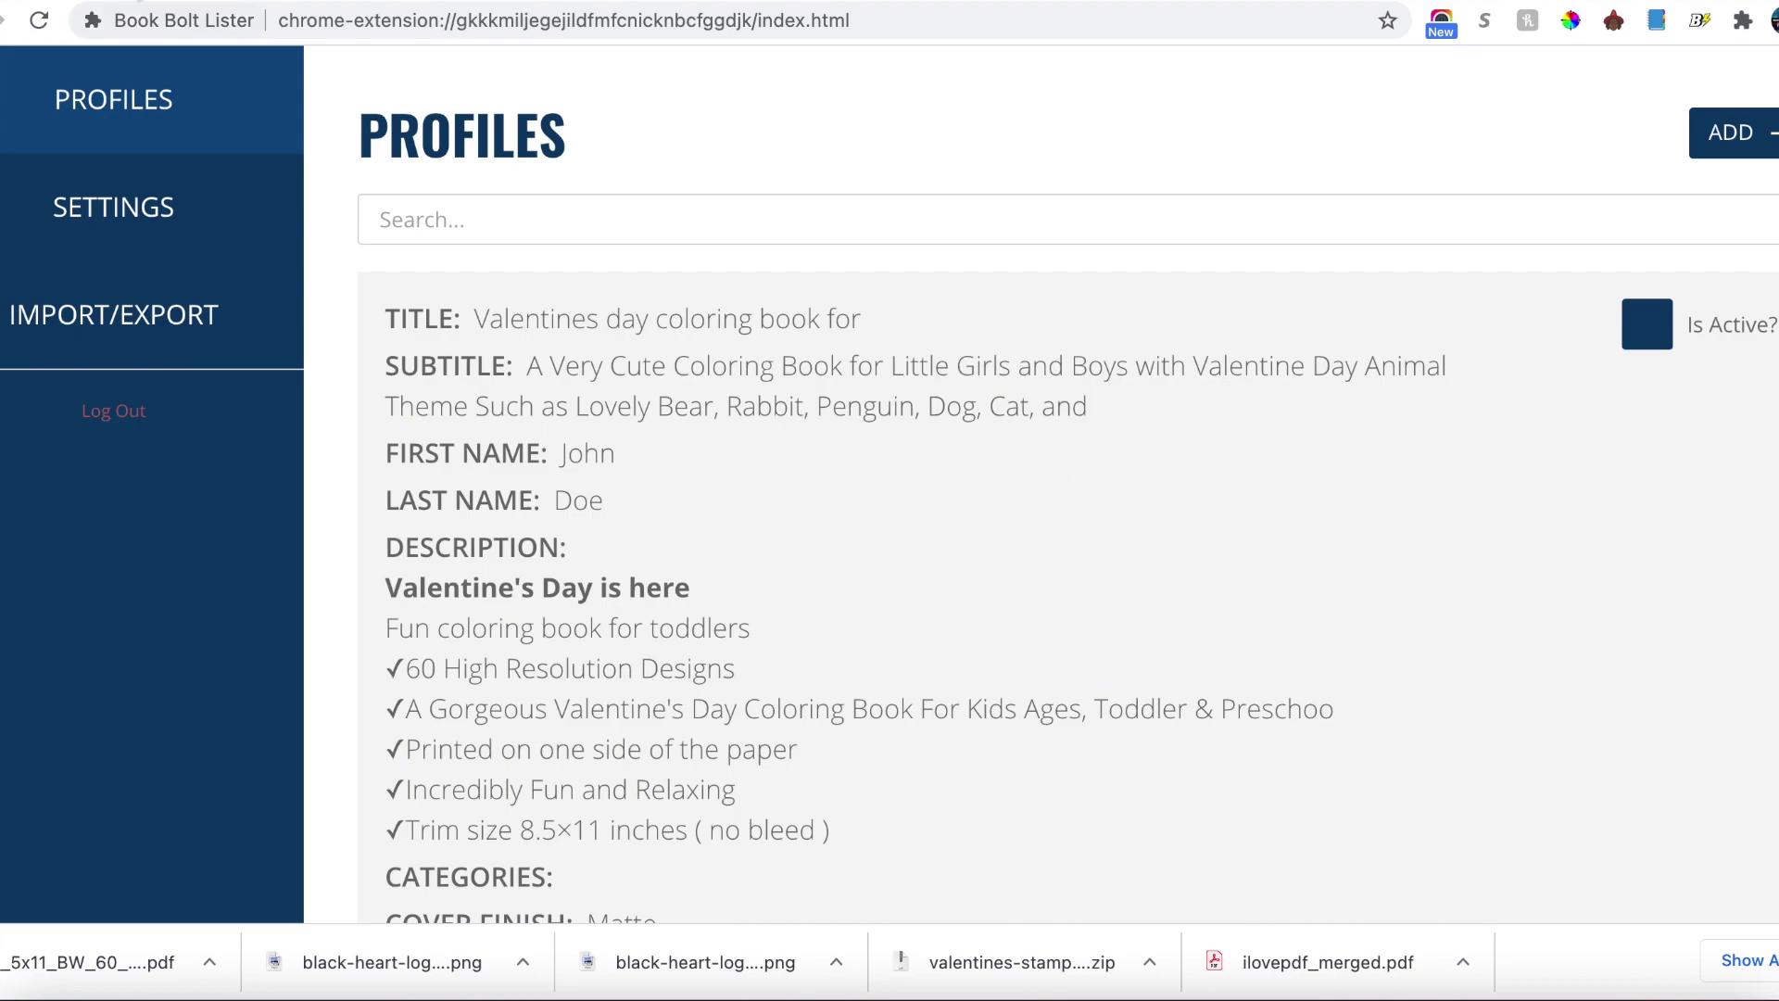
pyautogui.click(1647, 324)
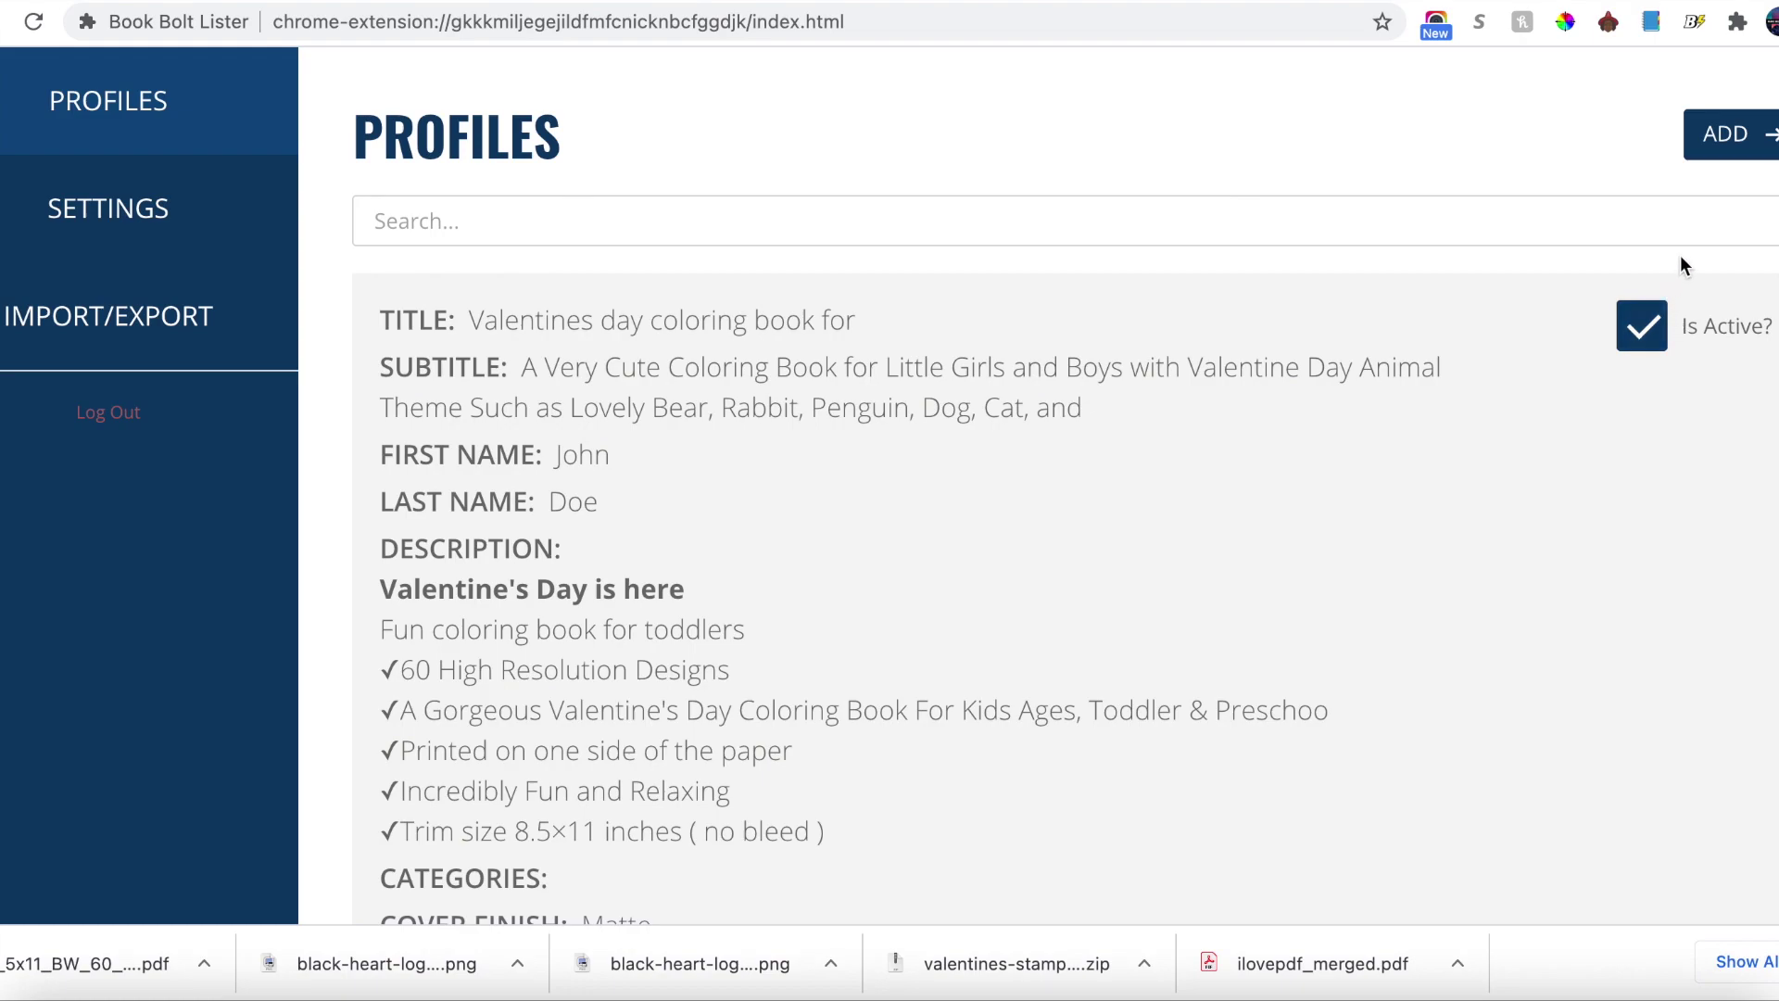
pyautogui.scroll(-3, 1680, 255)
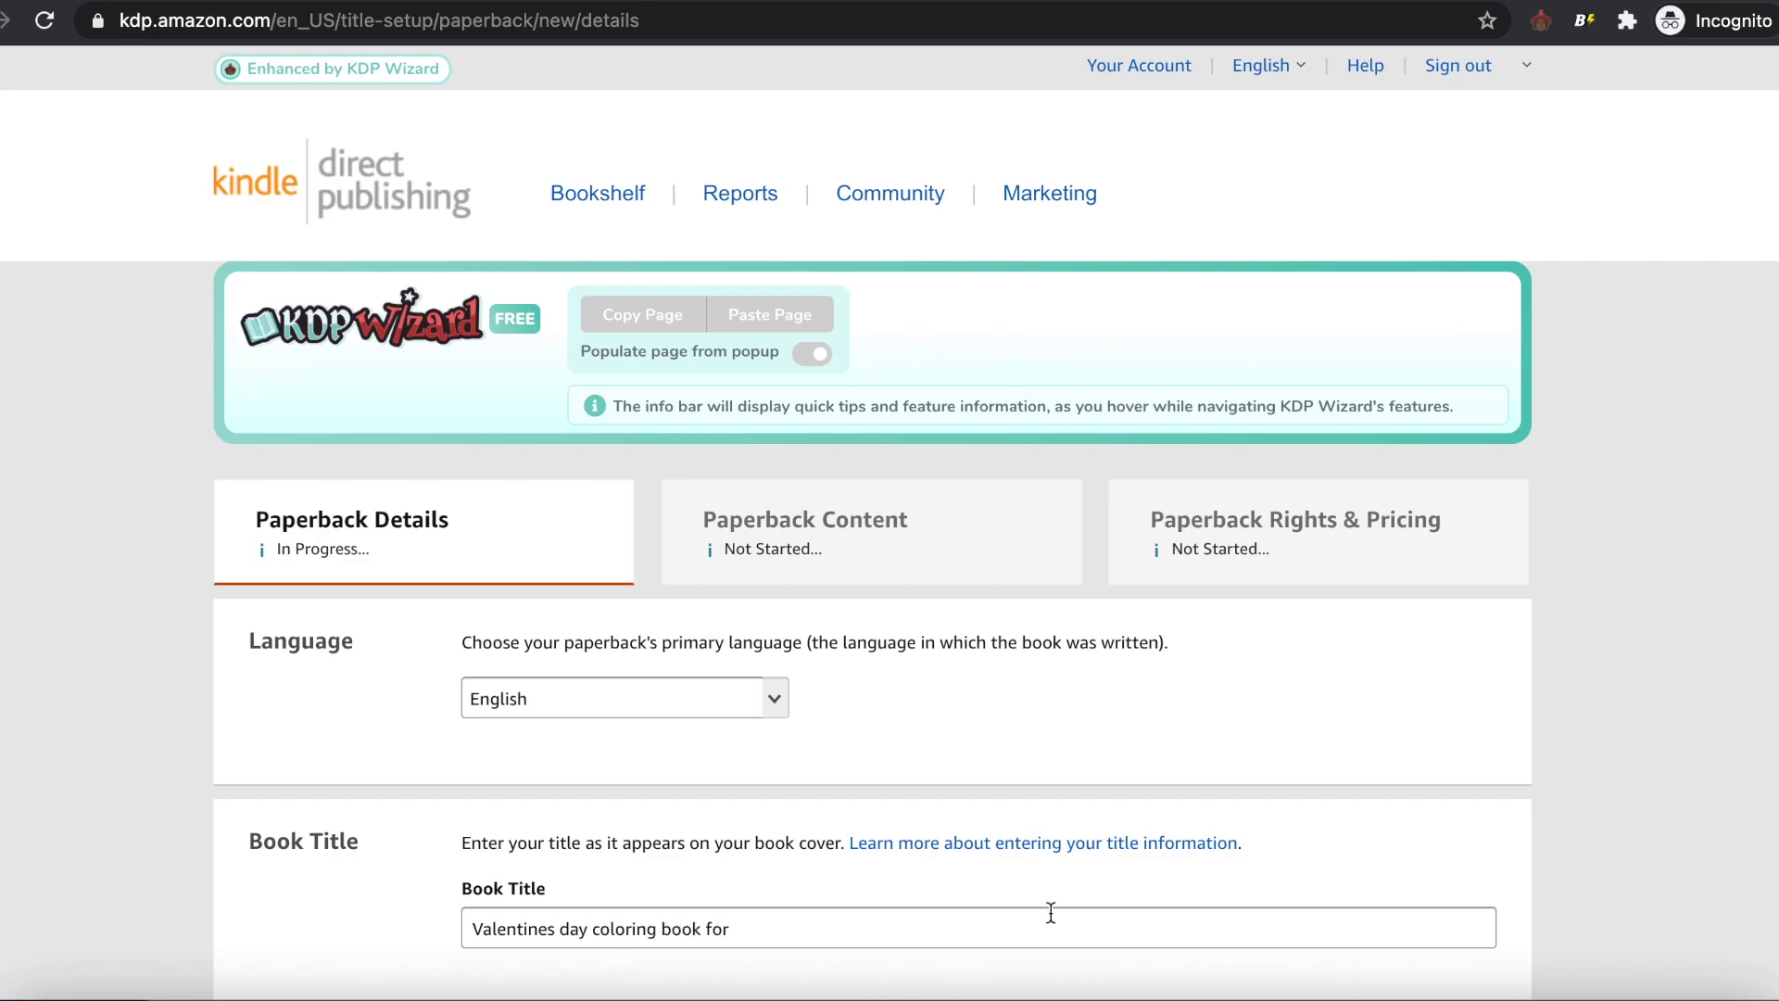
# Step: Review the filled-in paperback details from the book title and subtitle through author, description, publishing rights, keywords, categories and adult content
pyautogui.scroll(-5, 1557, 906)
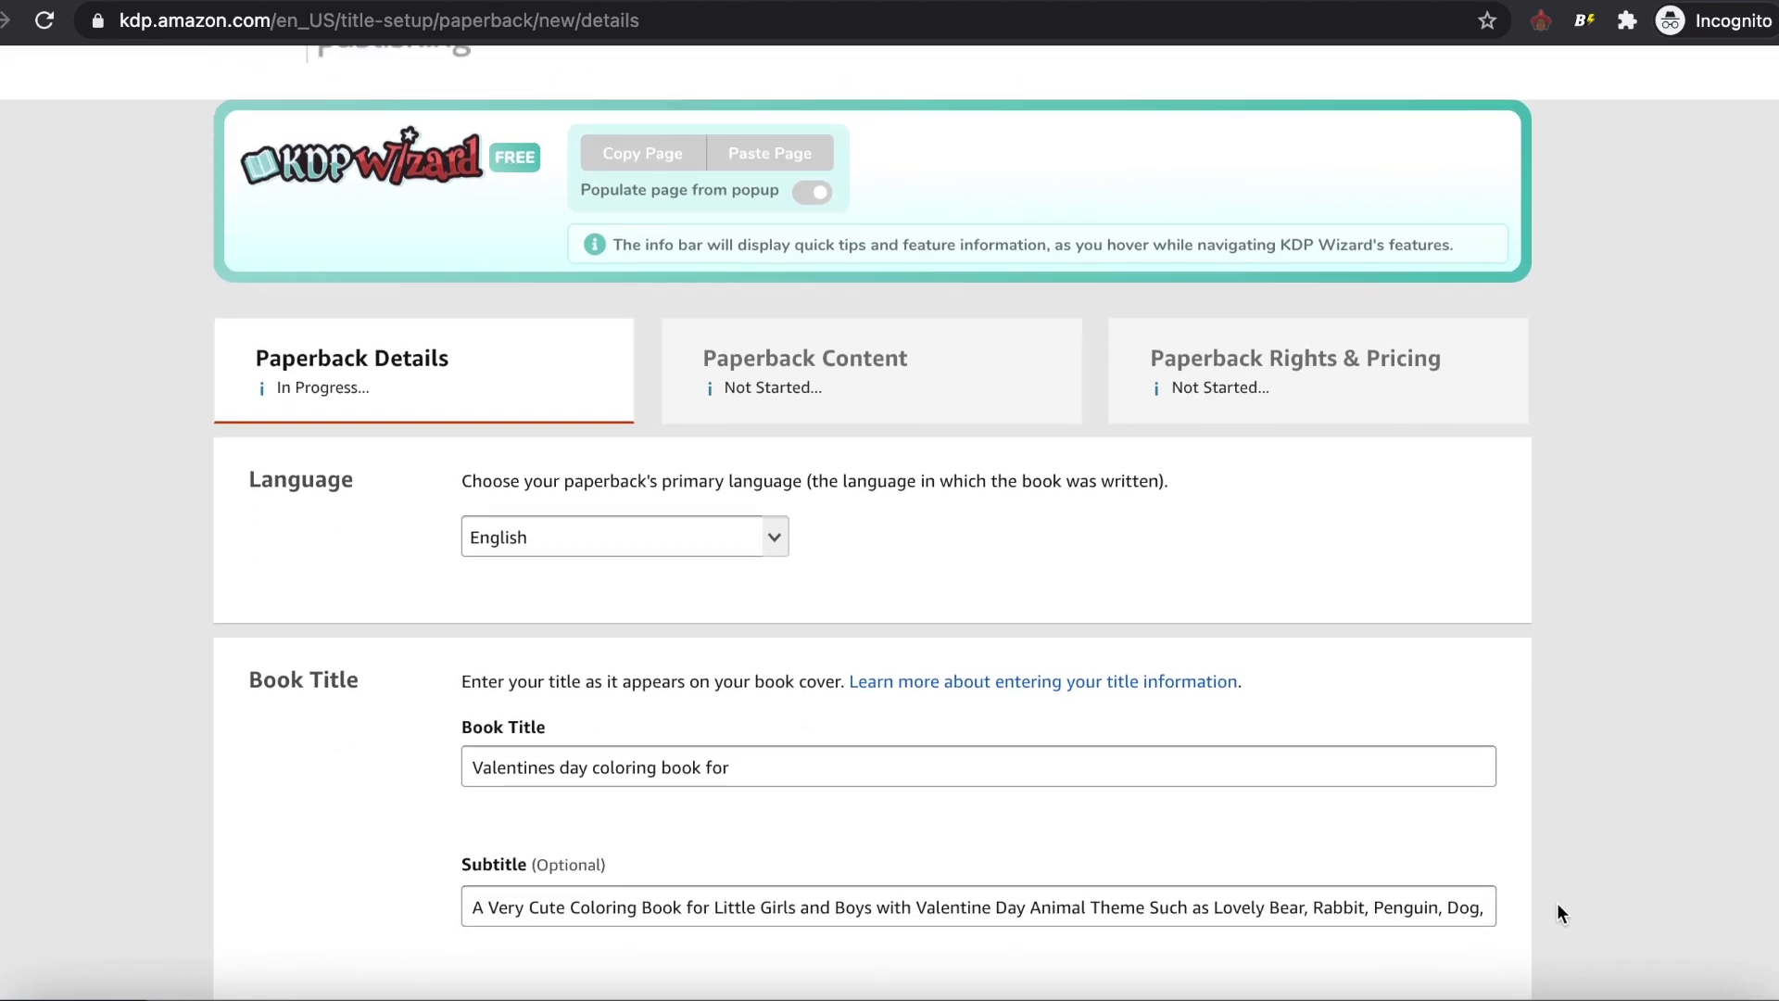
pyautogui.scroll(-3, 1558, 906)
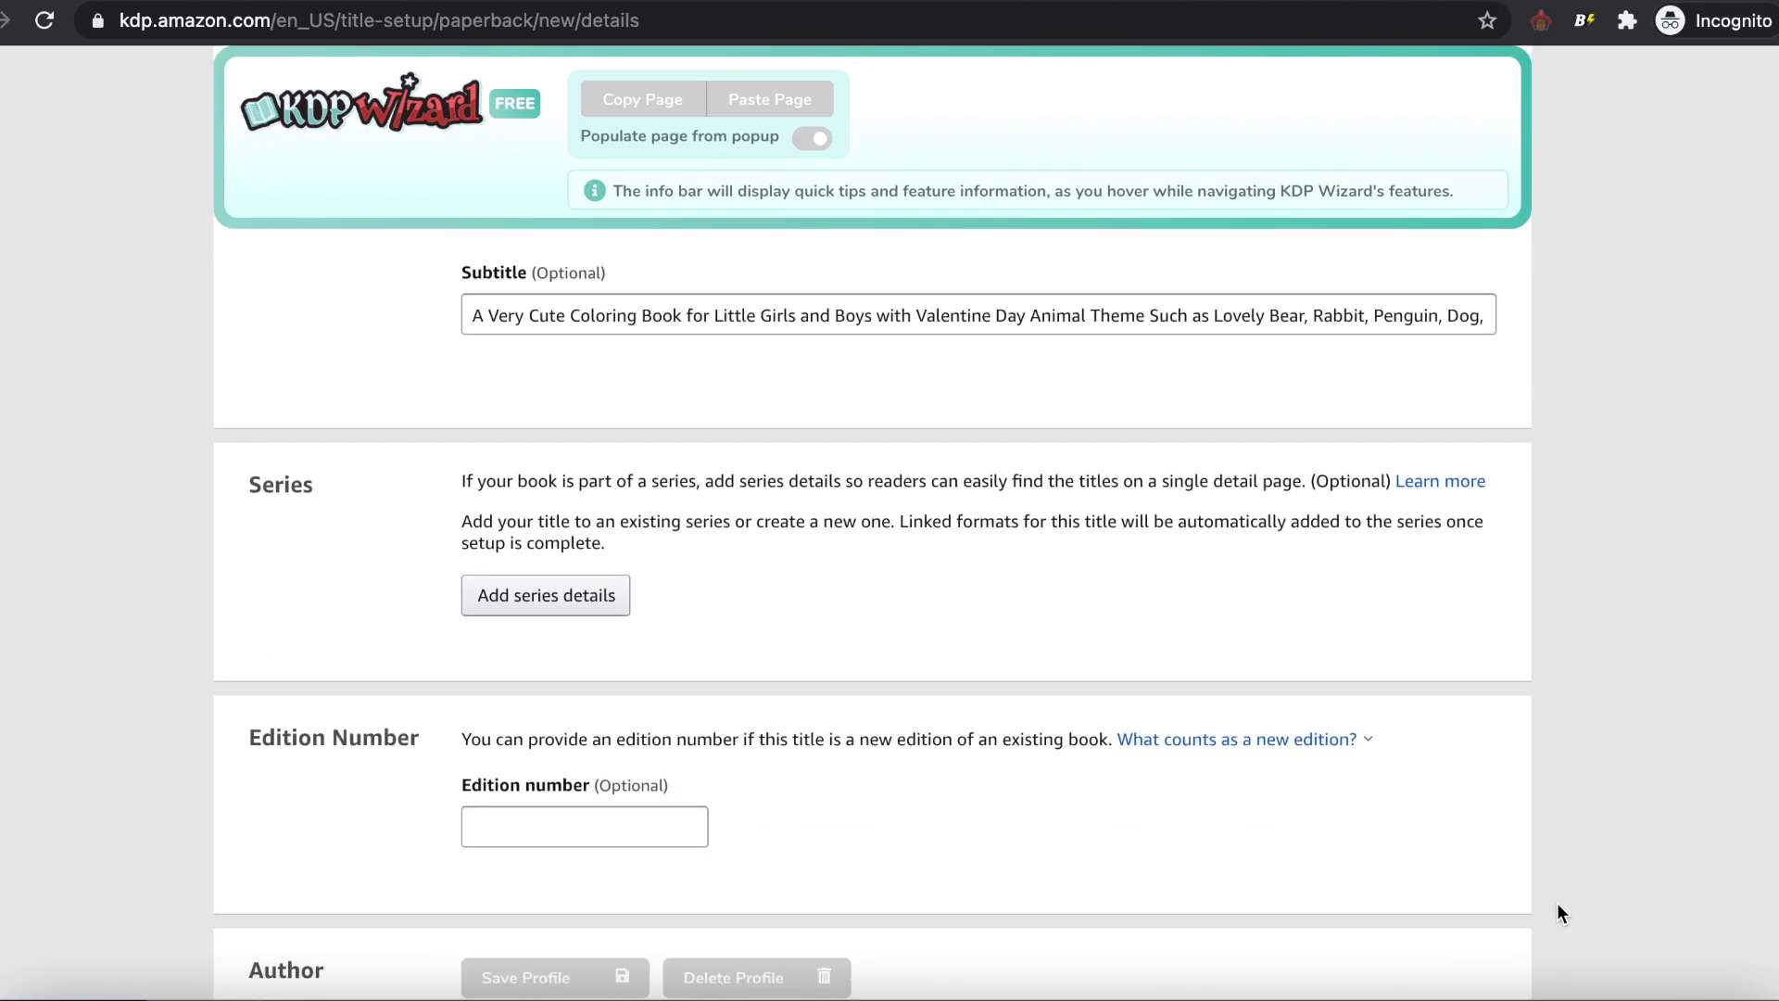
pyautogui.scroll(-2, 1557, 903)
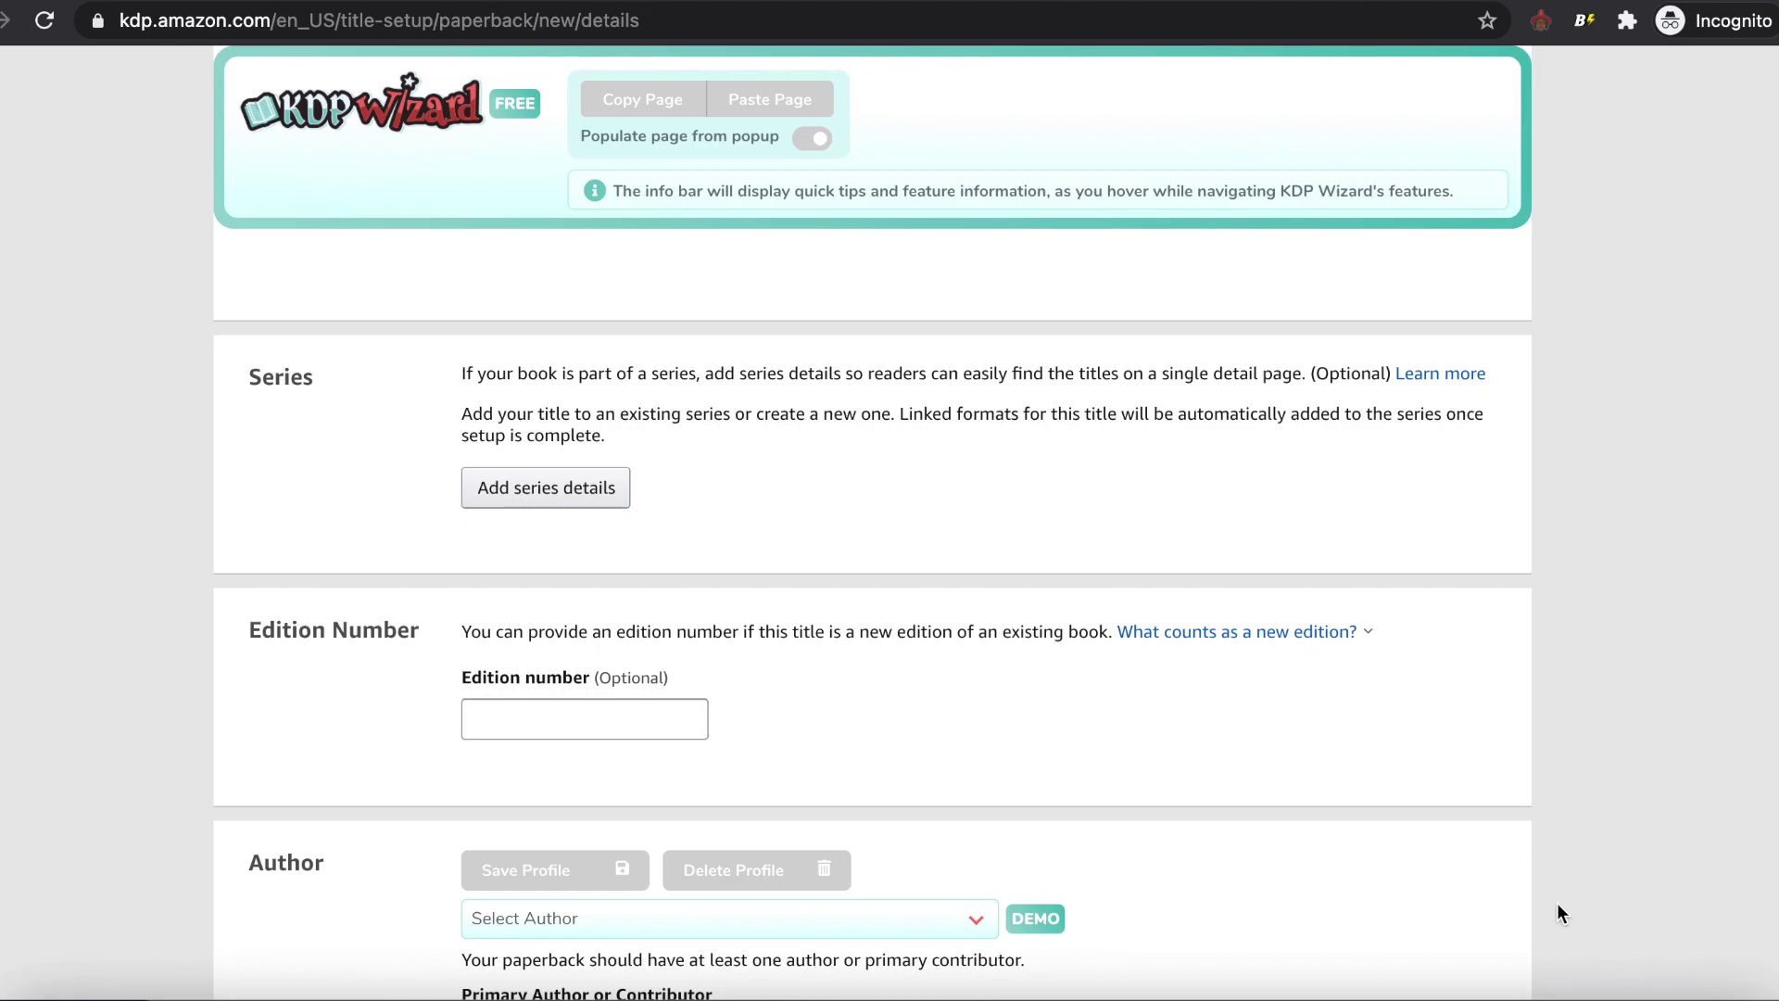
pyautogui.scroll(-5, 1556, 912)
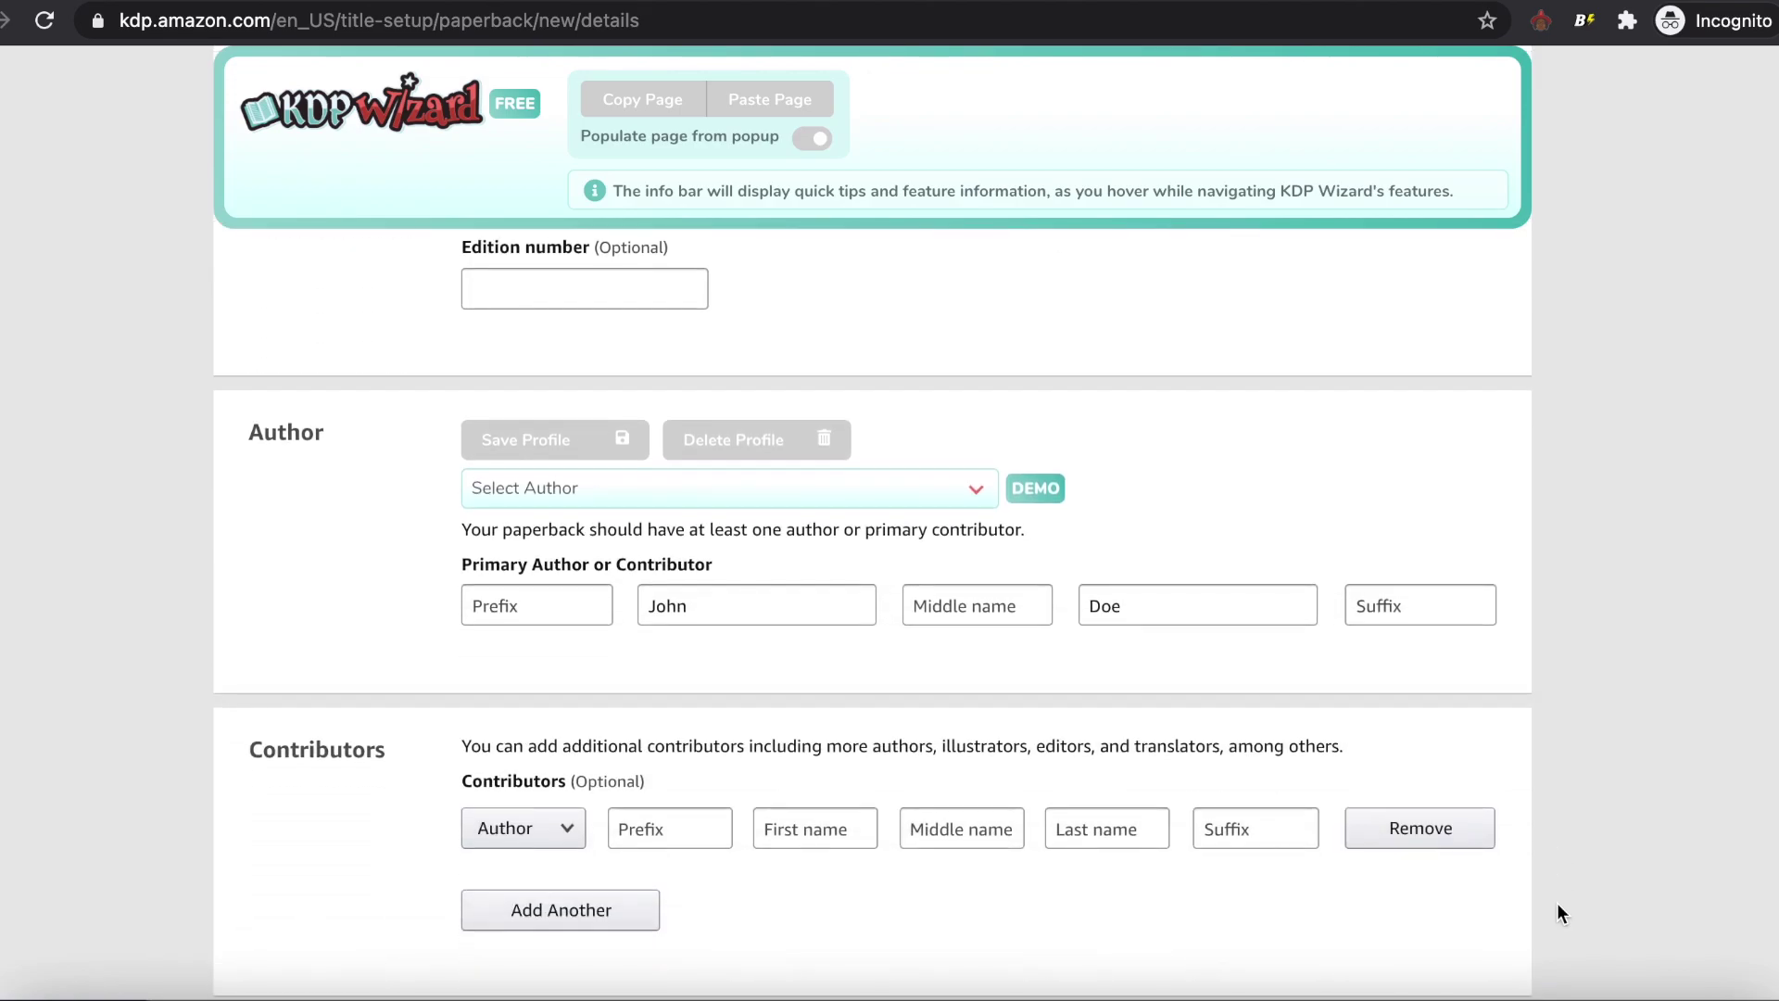
pyautogui.scroll(-7, 1556, 913)
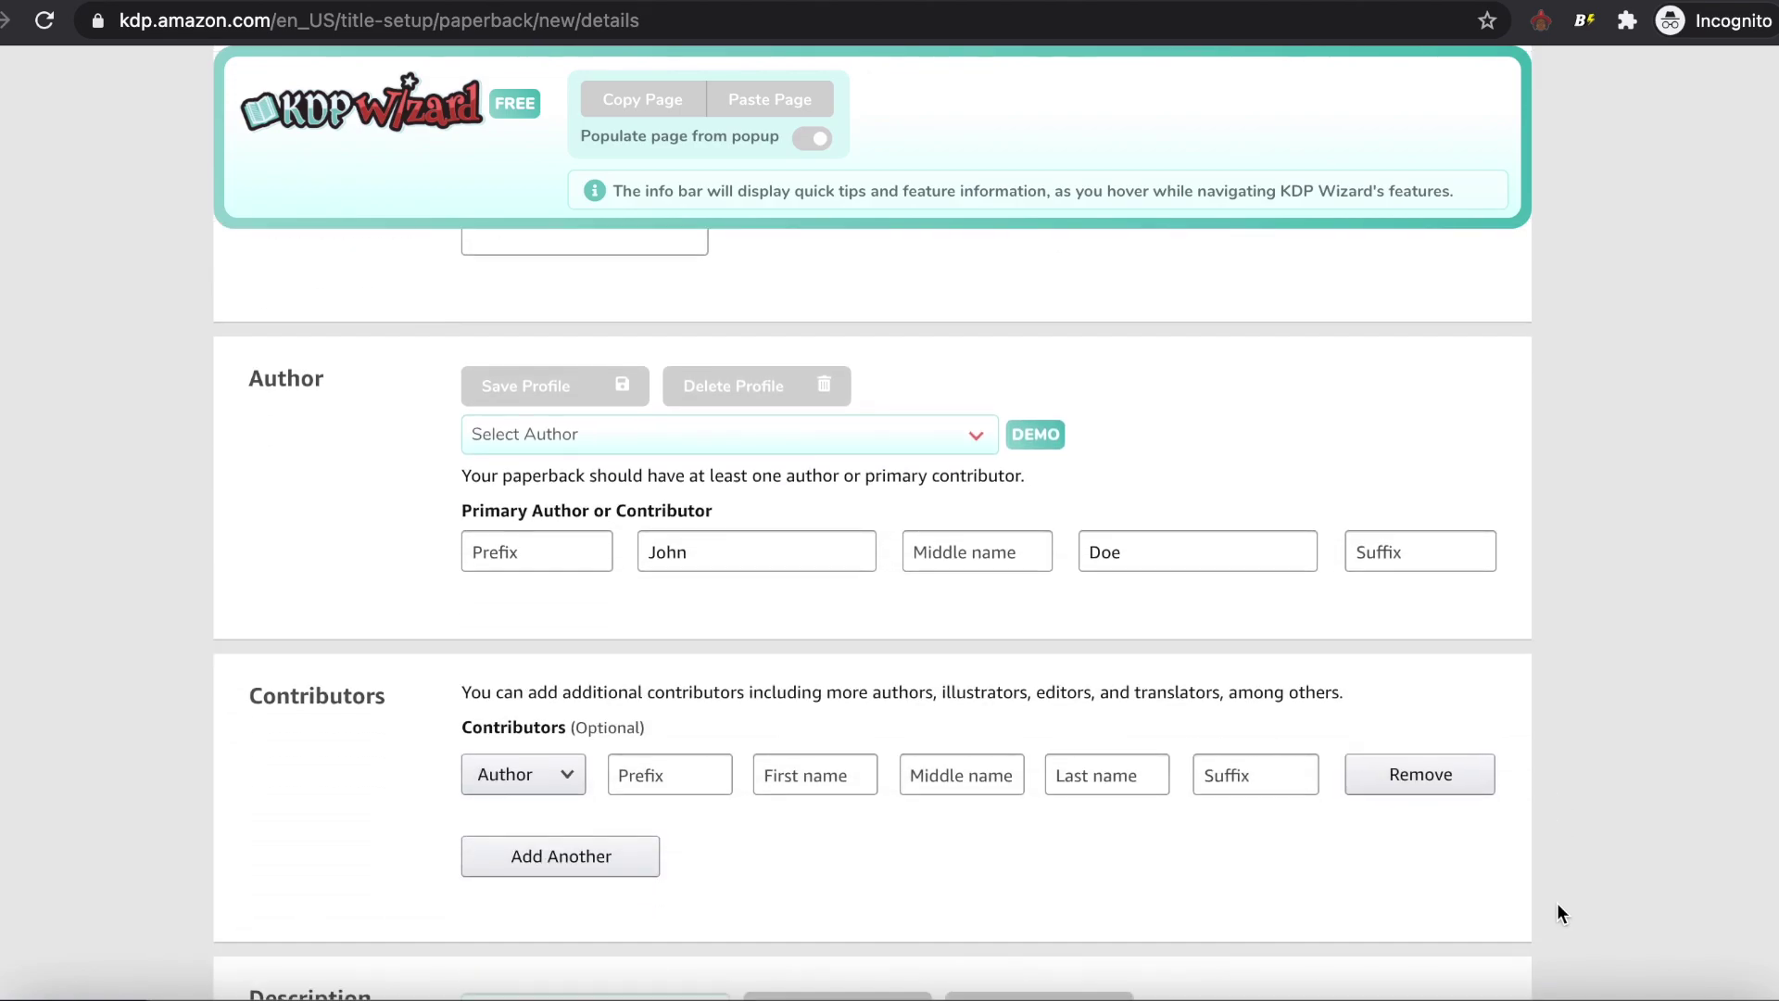
pyautogui.scroll(-5, 1556, 913)
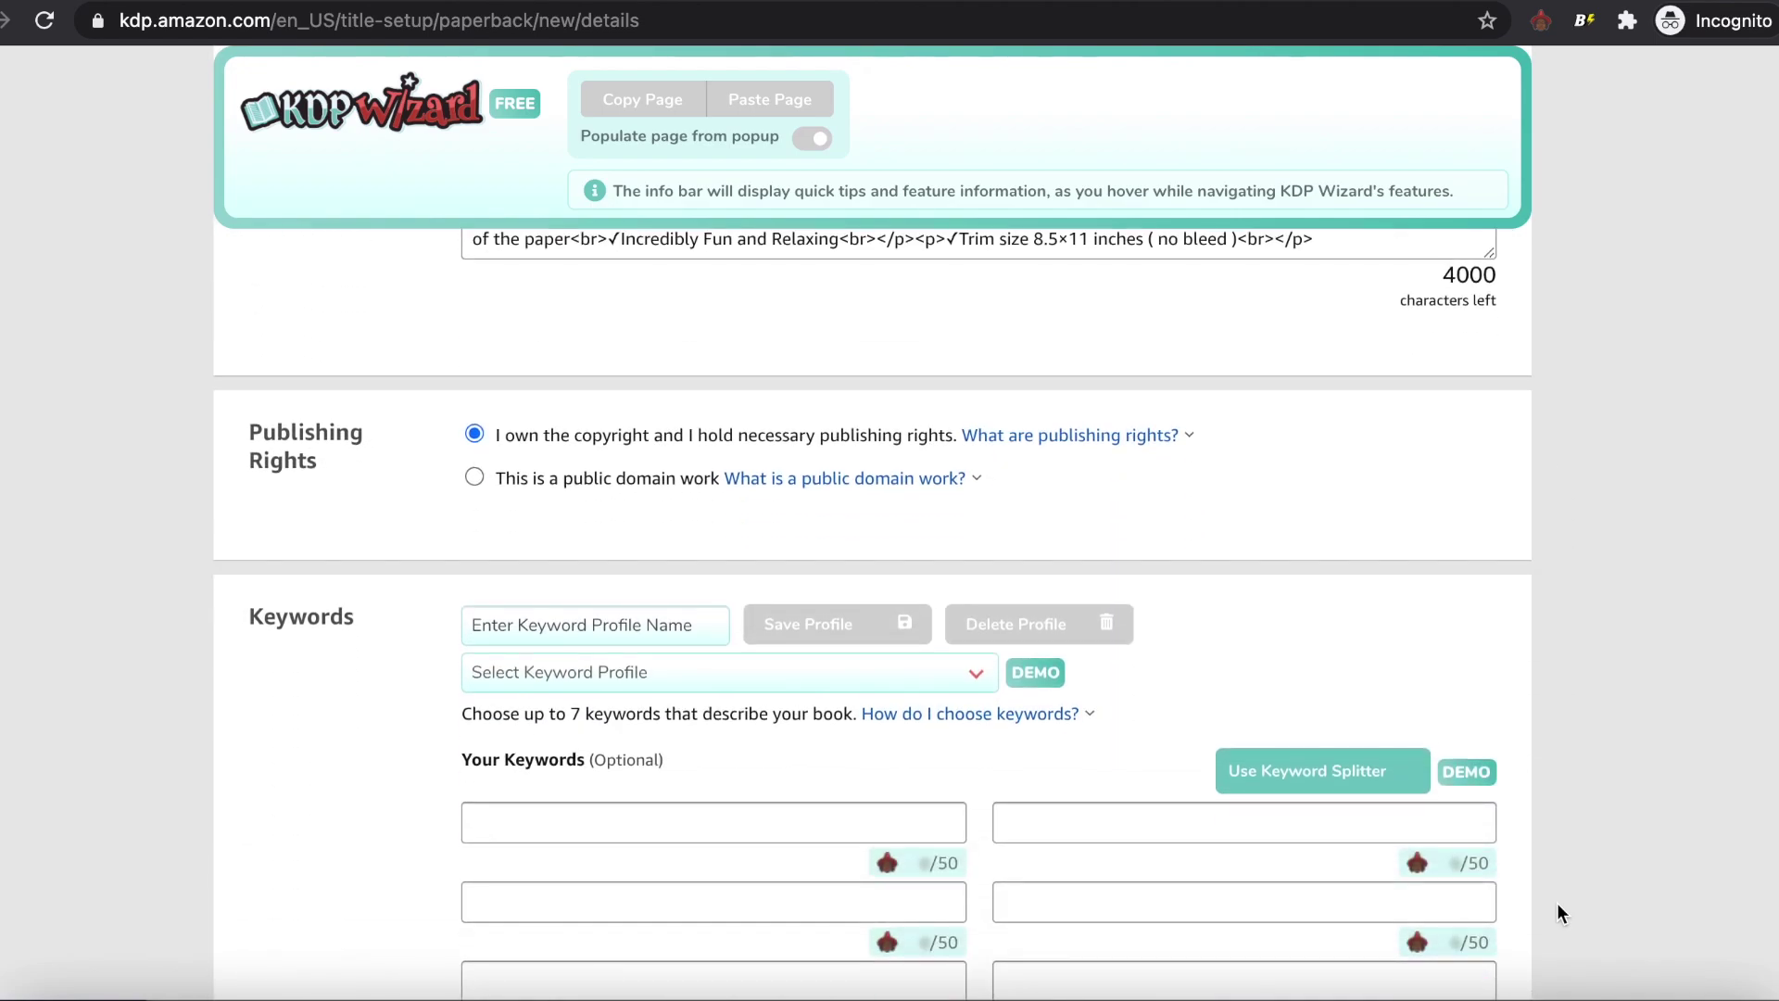
pyautogui.scroll(-3, 1557, 904)
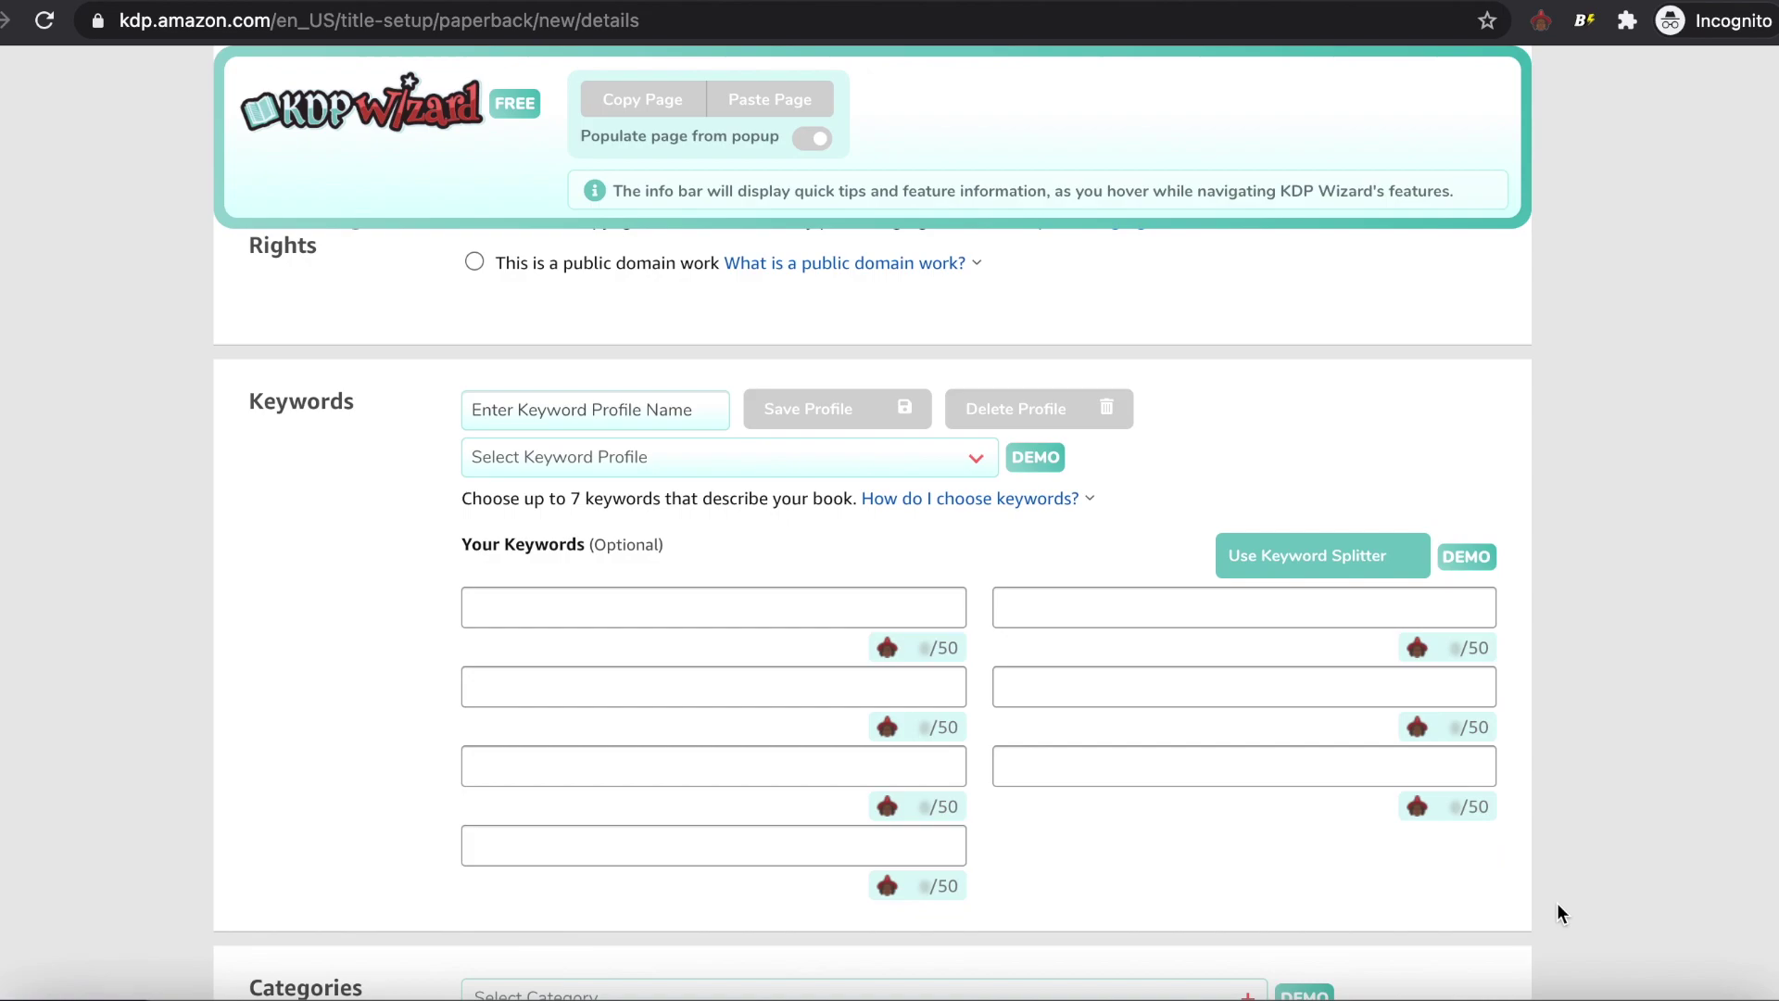
pyautogui.scroll(-6, 1556, 913)
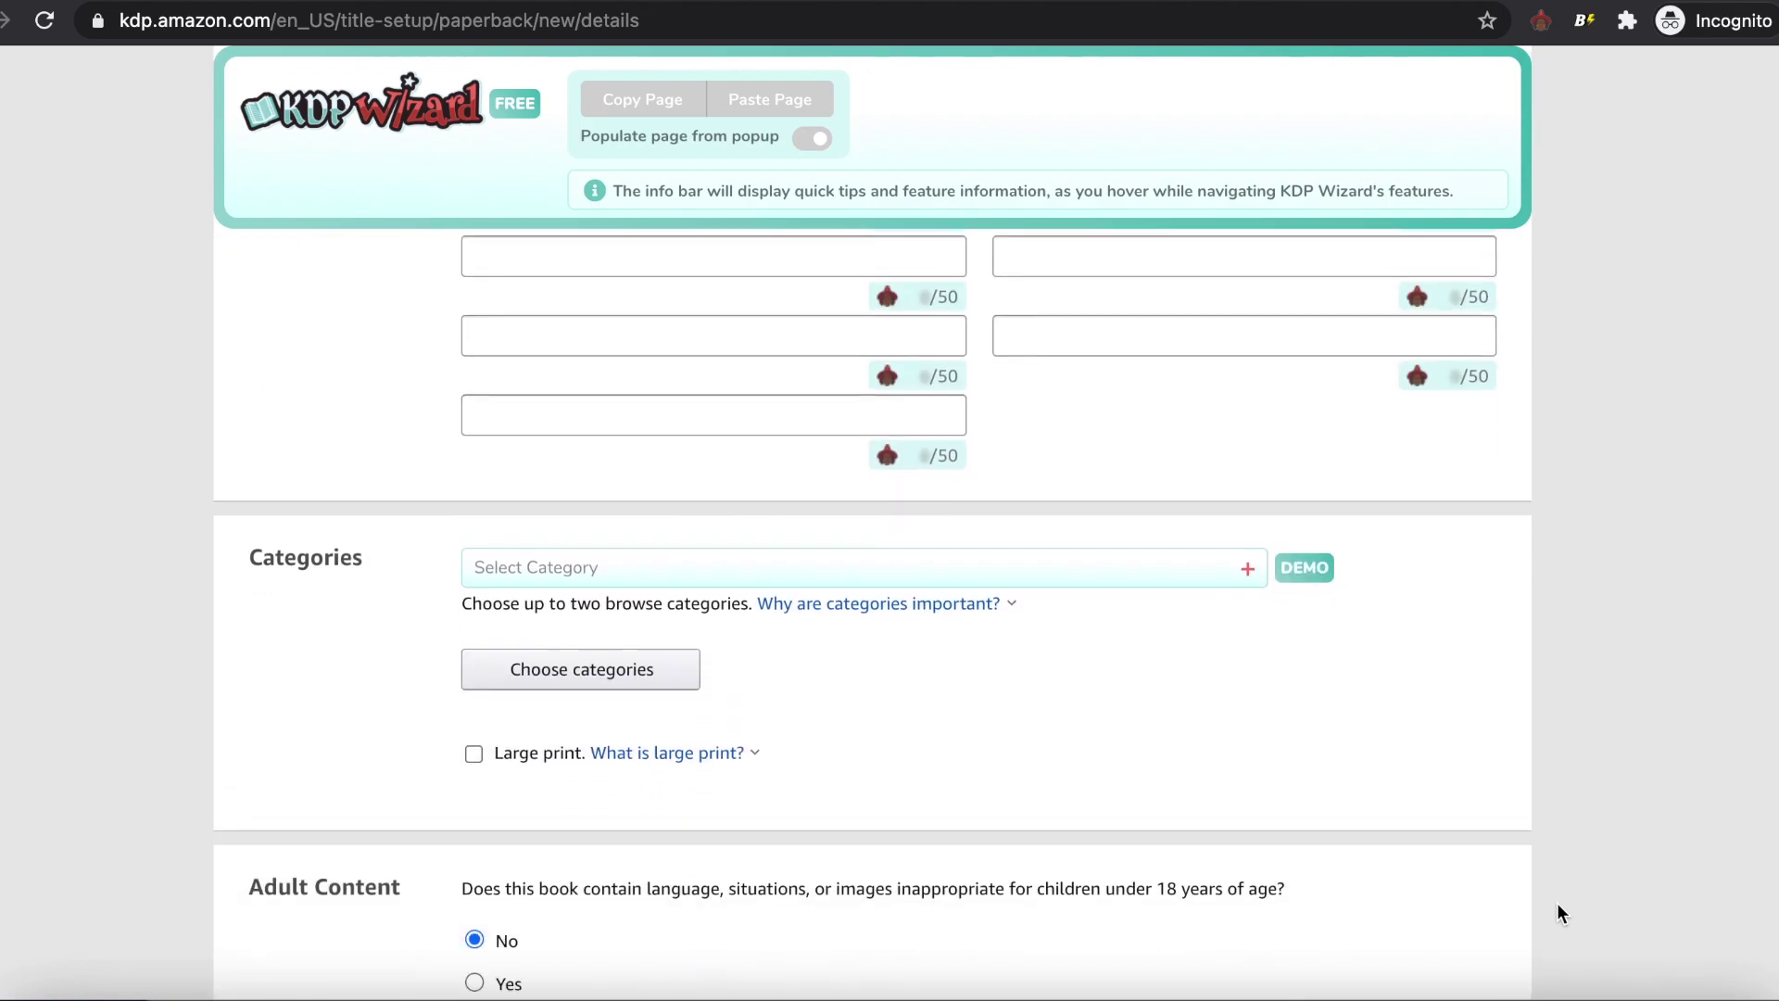
pyautogui.scroll(-4, 1557, 912)
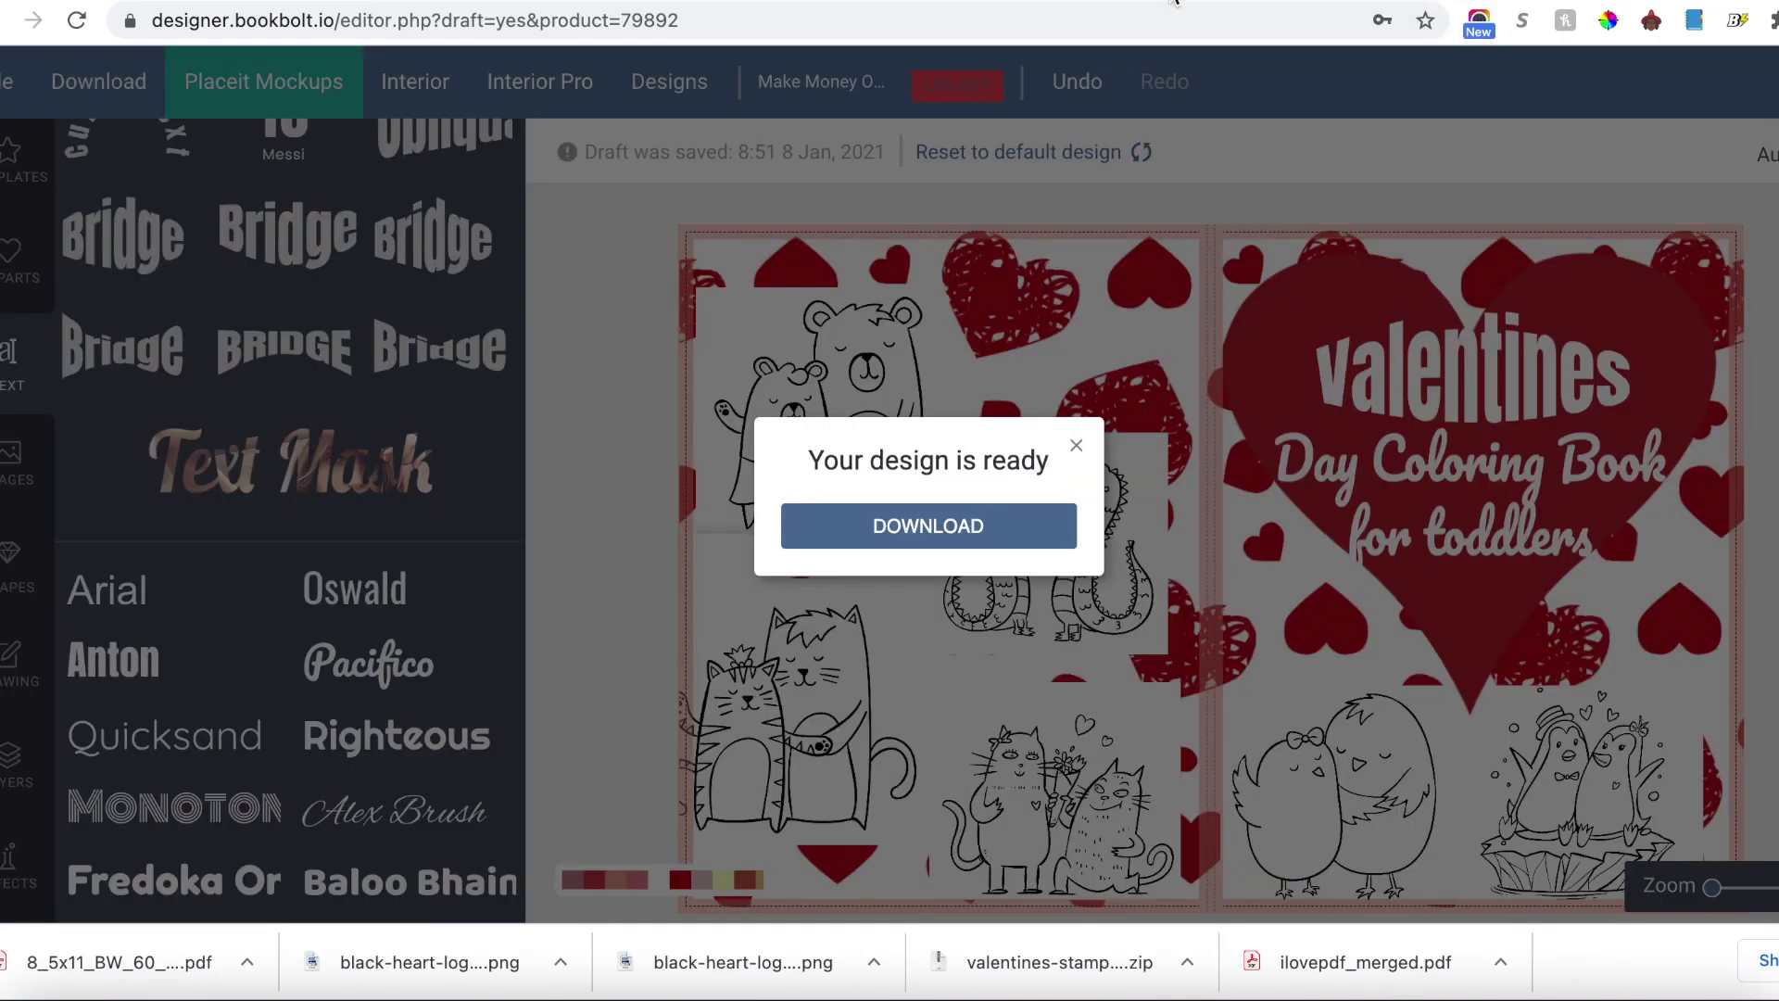
# Step: Dismiss the finished-design download prompt over the Valentine's coloring book cover in the Book Bolt designer
pyautogui.click(1075, 445)
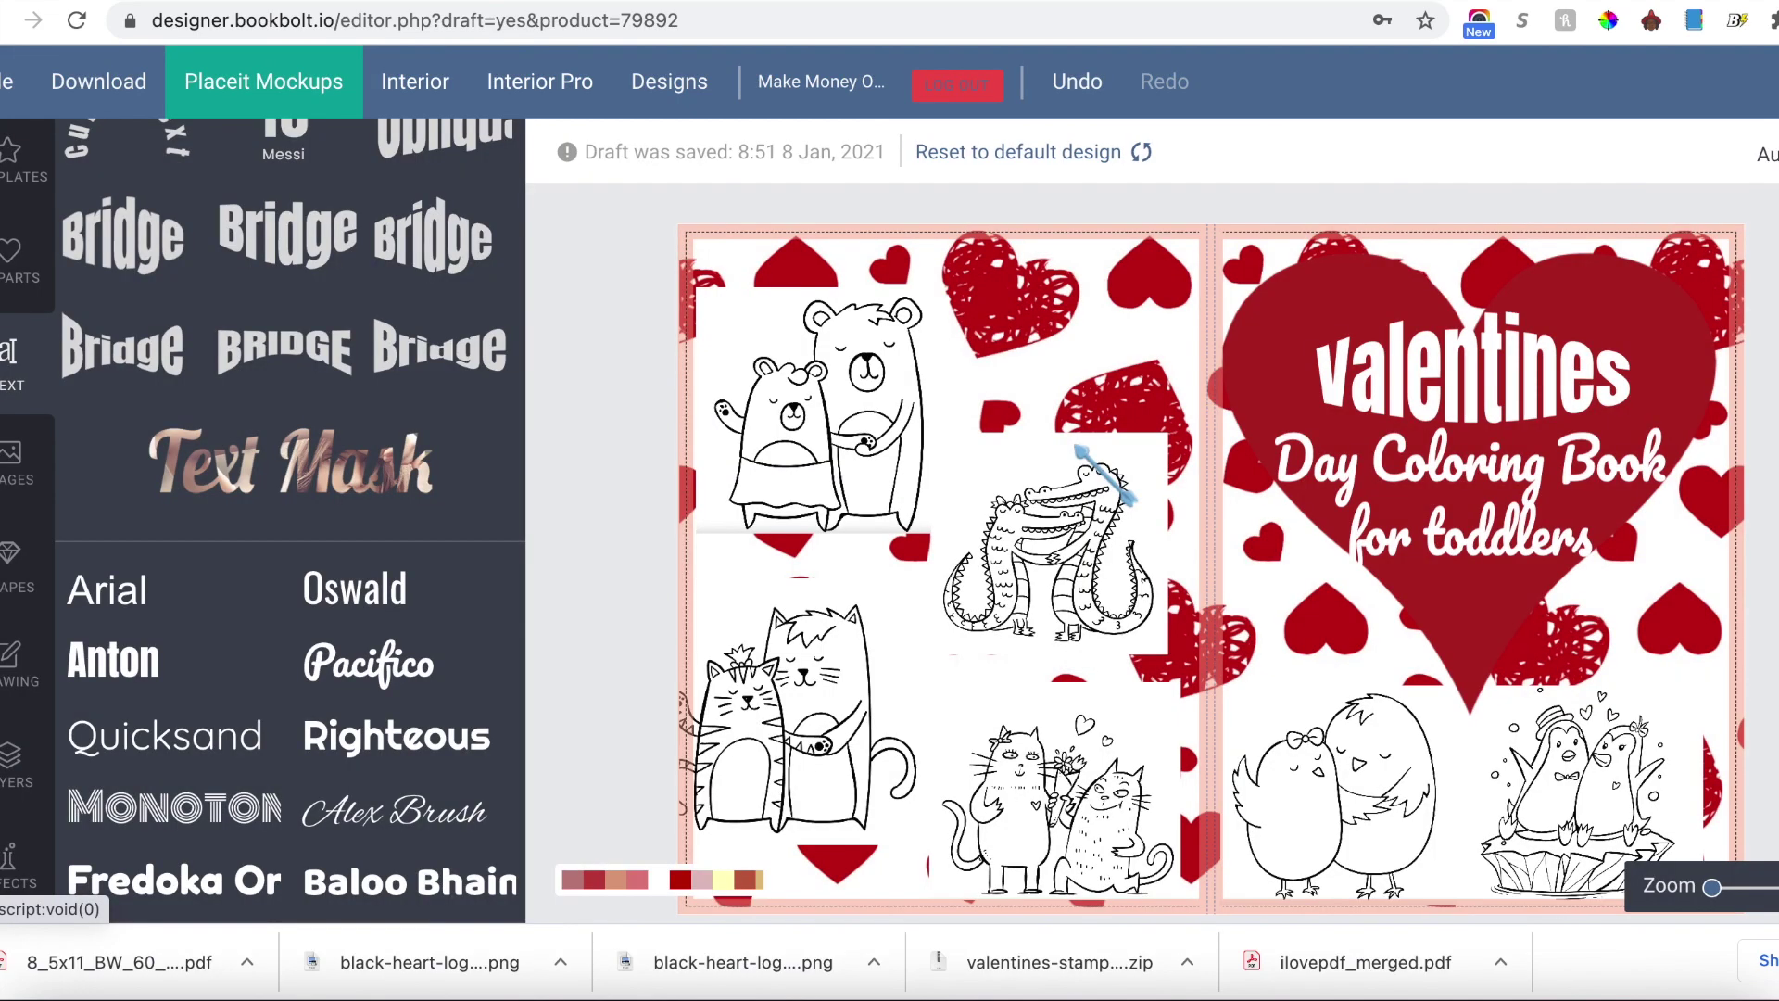